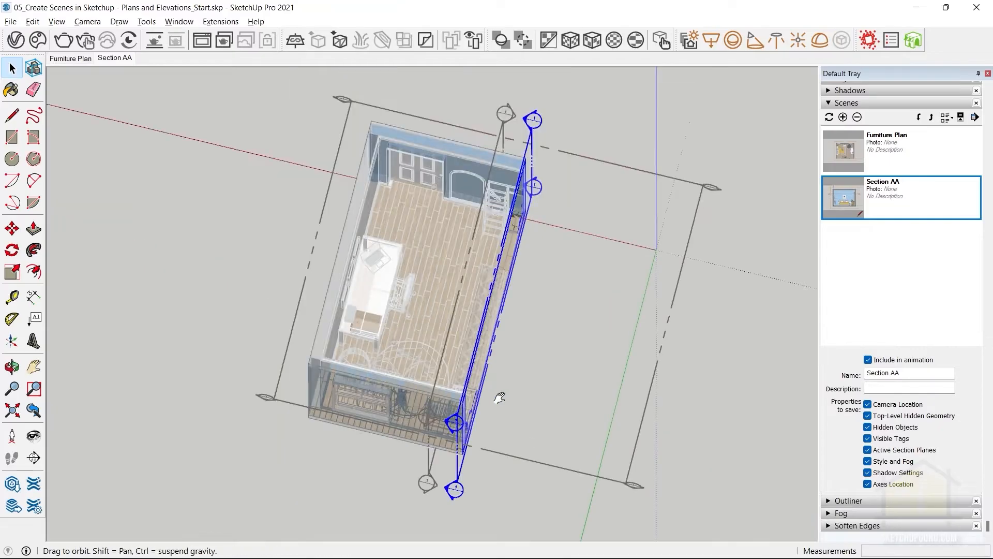
# Move the selected vertical section plane from the room's side inward across the floor plan.
pyautogui.press('m')
pyautogui.click(503, 308)
pyautogui.click(453, 297)
pyautogui.press('space')
pyautogui.scroll(2, 417, 268)
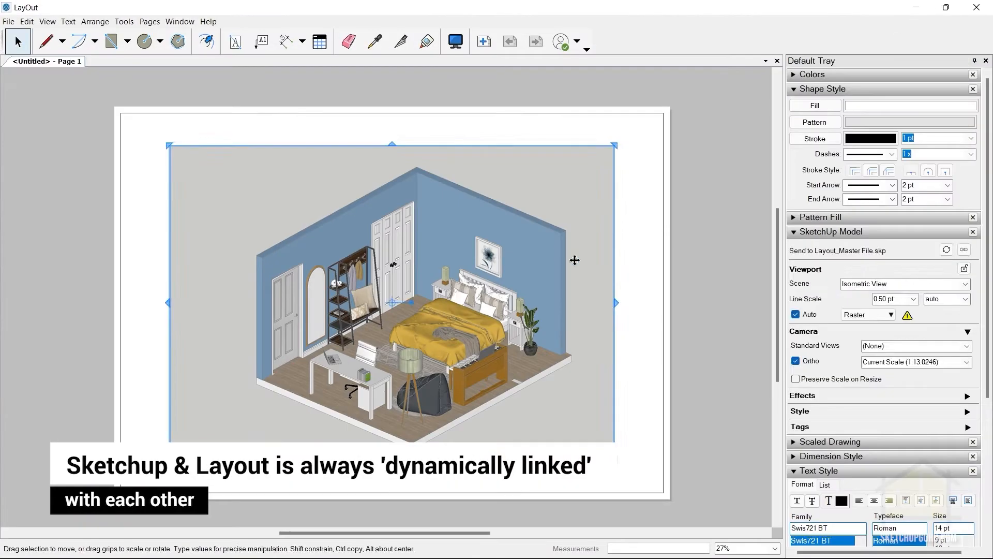
pyautogui.click(575, 259)
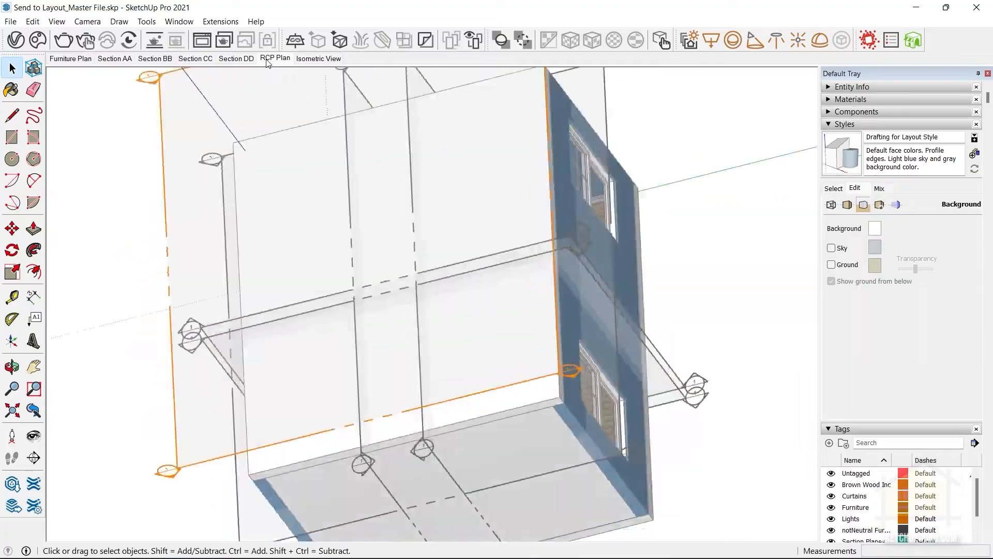
pyautogui.click(275, 58)
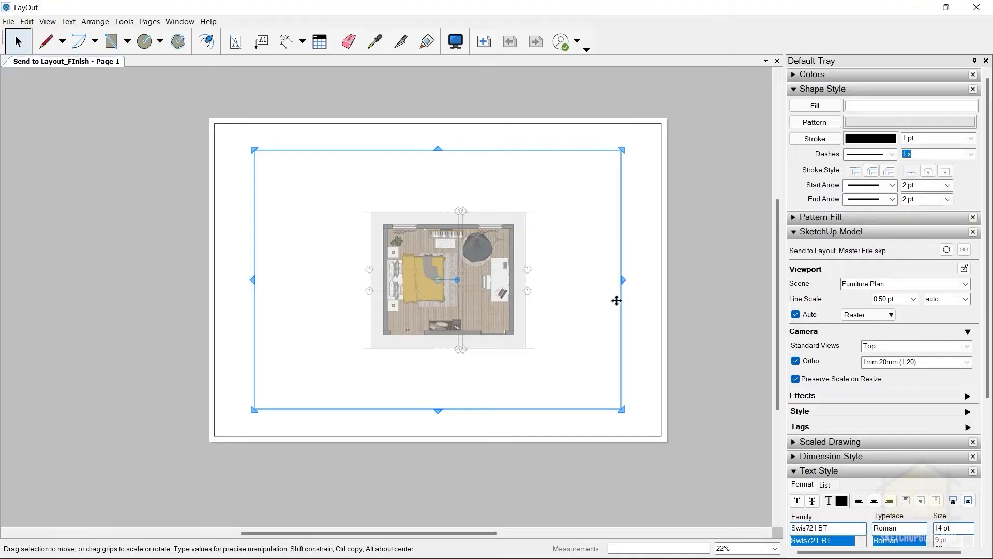
pyautogui.moveTo(621, 278); pyautogui.dragTo(544, 279)
pyautogui.moveTo(255, 279); pyautogui.dragTo(360, 288)
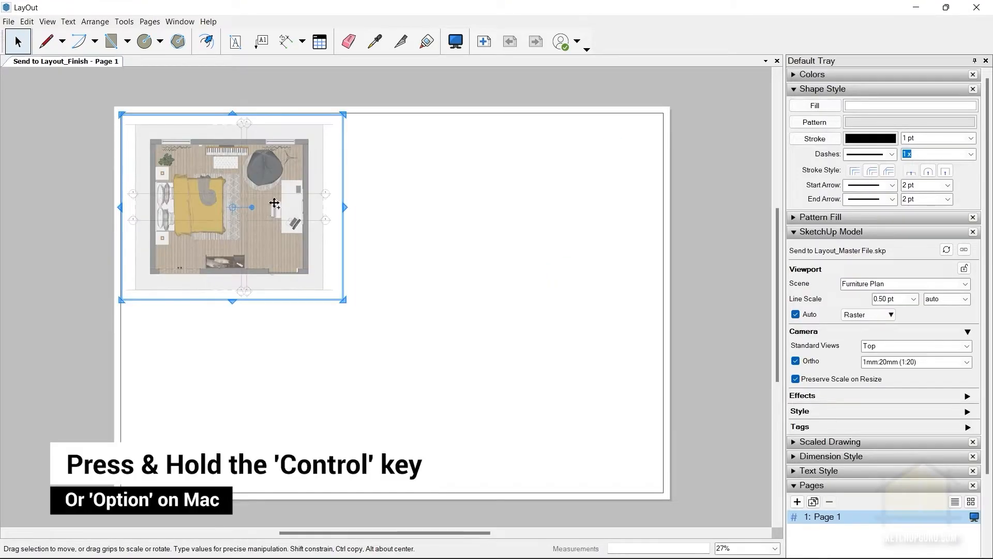
pyautogui.keyDown('ctrl'); pyautogui.moveTo(273, 200); pyautogui.dragTo(499, 164); pyautogui.keyUp('ctrl')
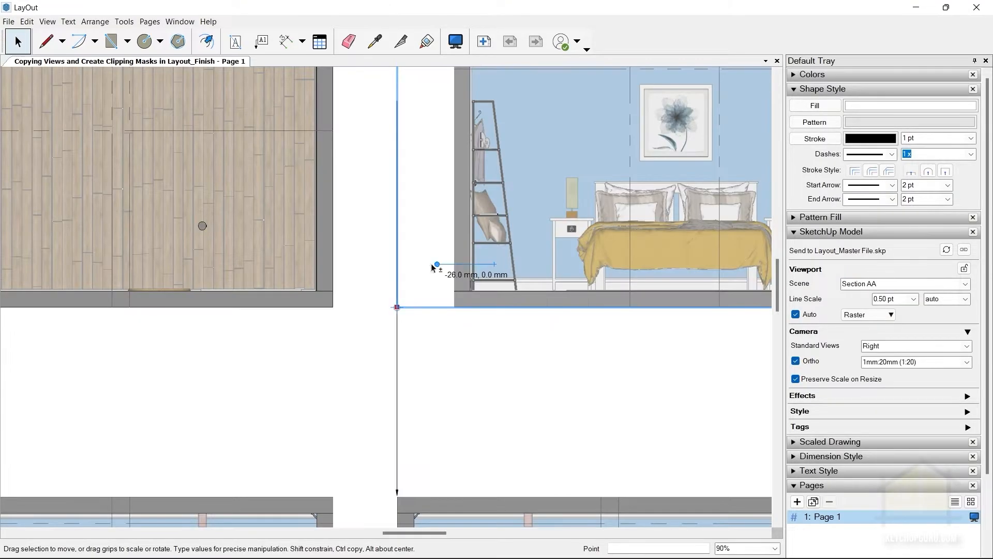
# Move the furniture plan viewport from the Default layer to the FURNITURE PLAN layer.
pyautogui.rightClick(222, 225)
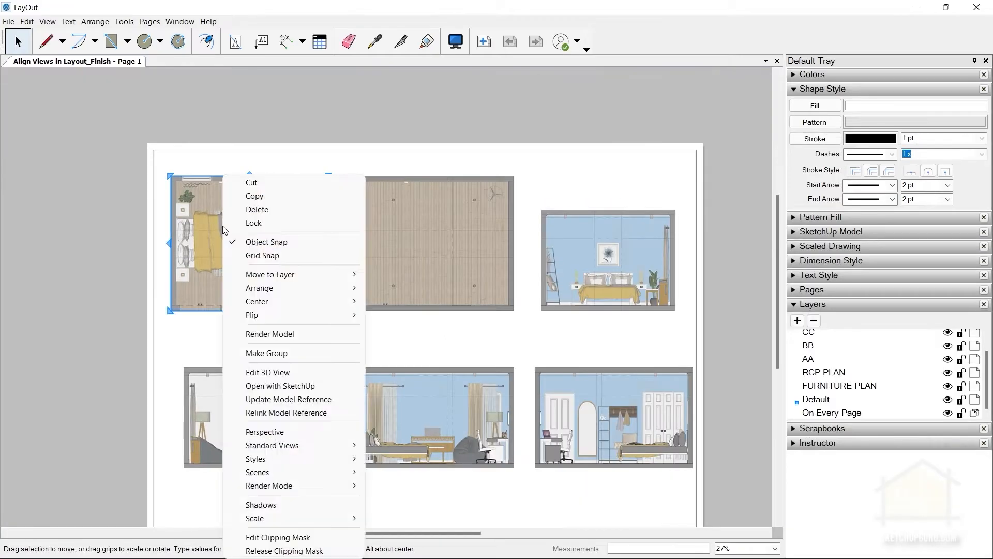
pyautogui.moveTo(269, 274)
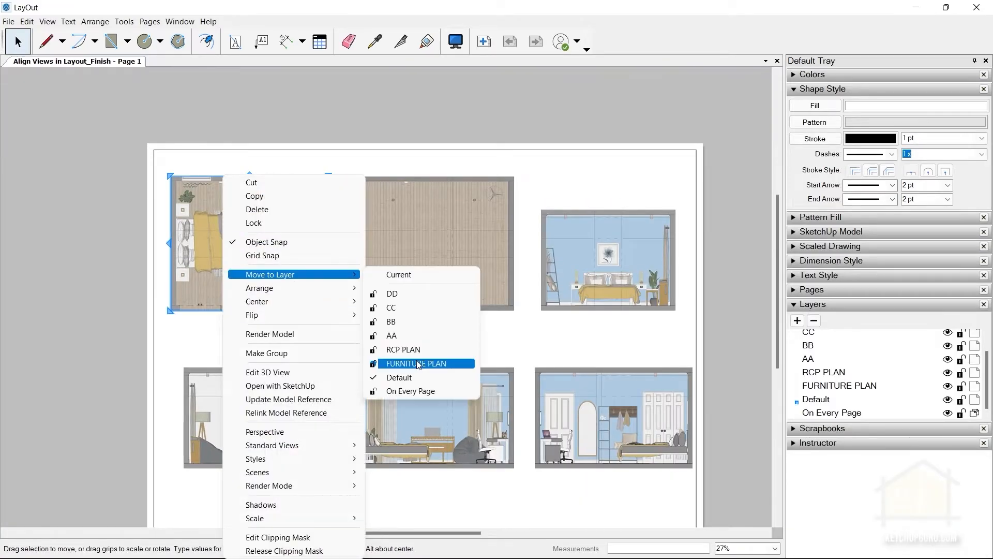
pyautogui.click(419, 359)
pyautogui.click(408, 211)
pyautogui.rightClick(249, 394)
pyautogui.press('Escape')
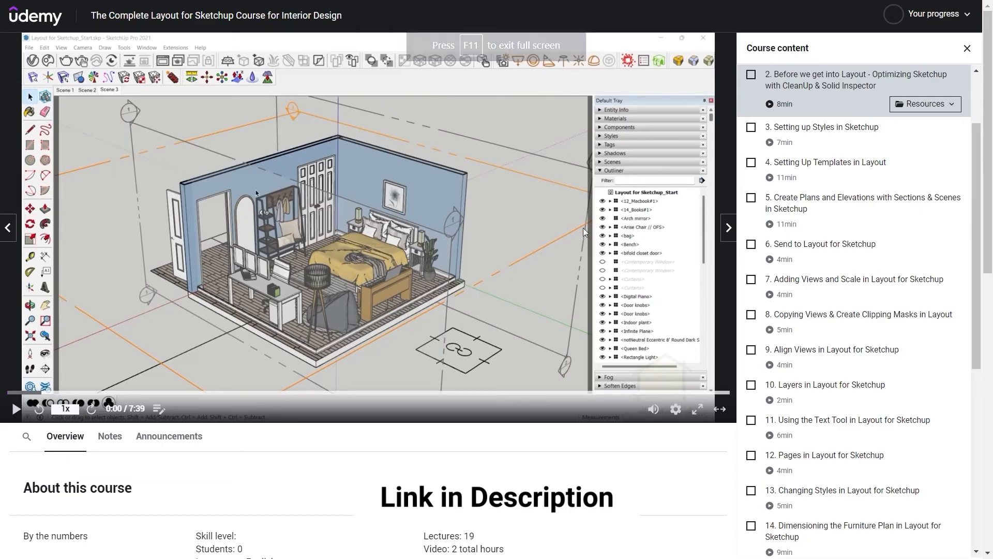
# Open the Master Resource Sheet from lecture 2's resources and follow its Exercise Files link to the Drive folder.
pyautogui.click(925, 104)
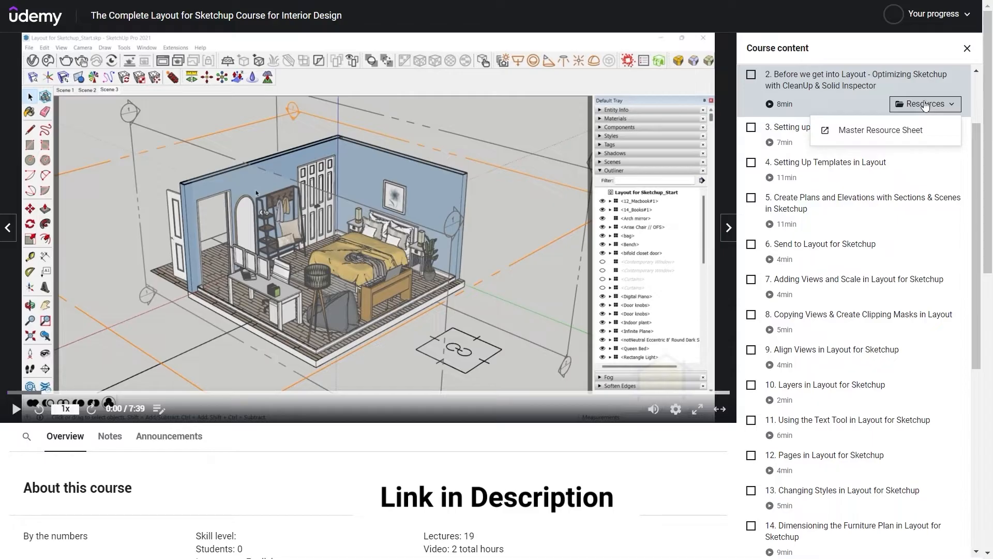
pyautogui.click(852, 131)
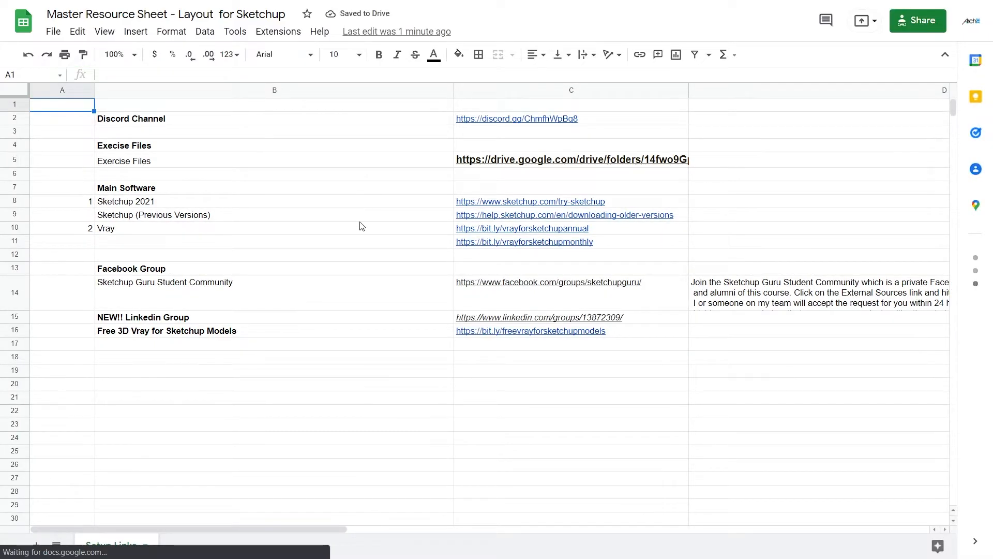
pyautogui.moveTo(472, 160)
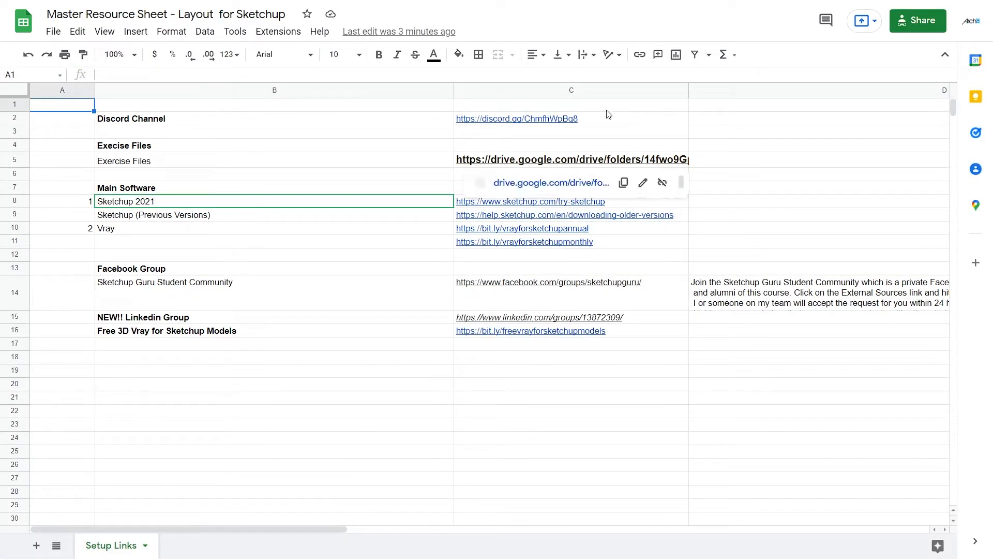
pyautogui.click(427, 164)
pyautogui.click(468, 160)
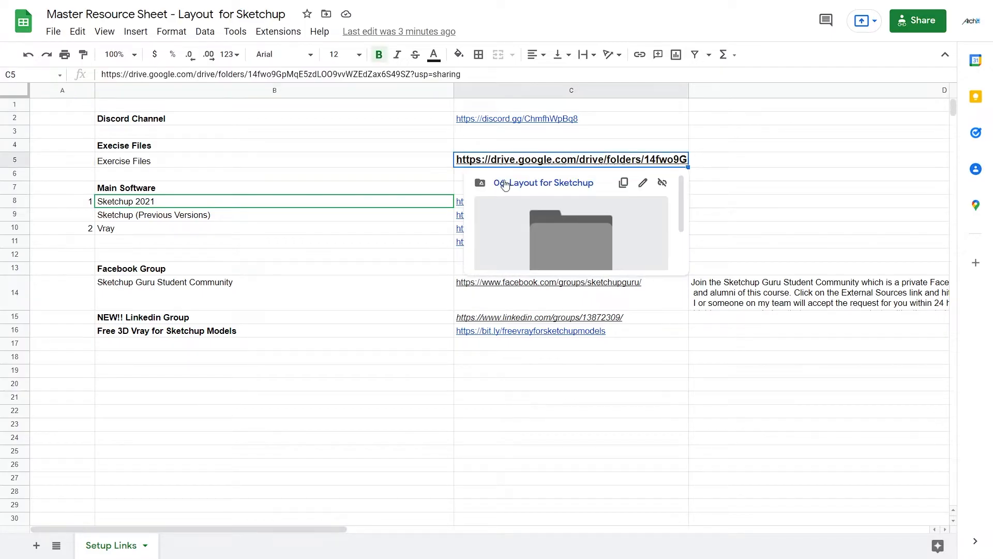
pyautogui.click(508, 182)
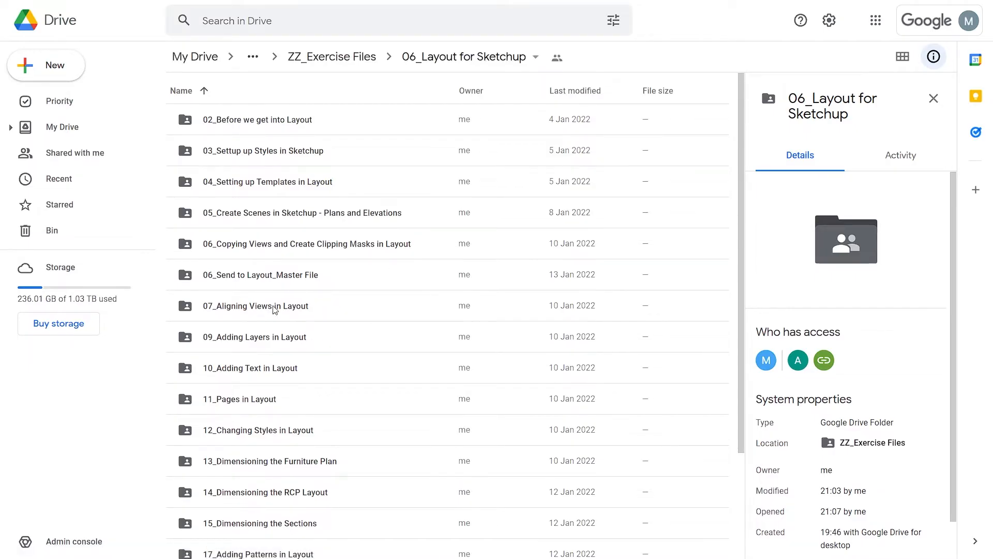
# Look through the files in the 06_Send to Layout_Master File and 02_Before we get into Layout folders.
pyautogui.doubleClick(233, 273)
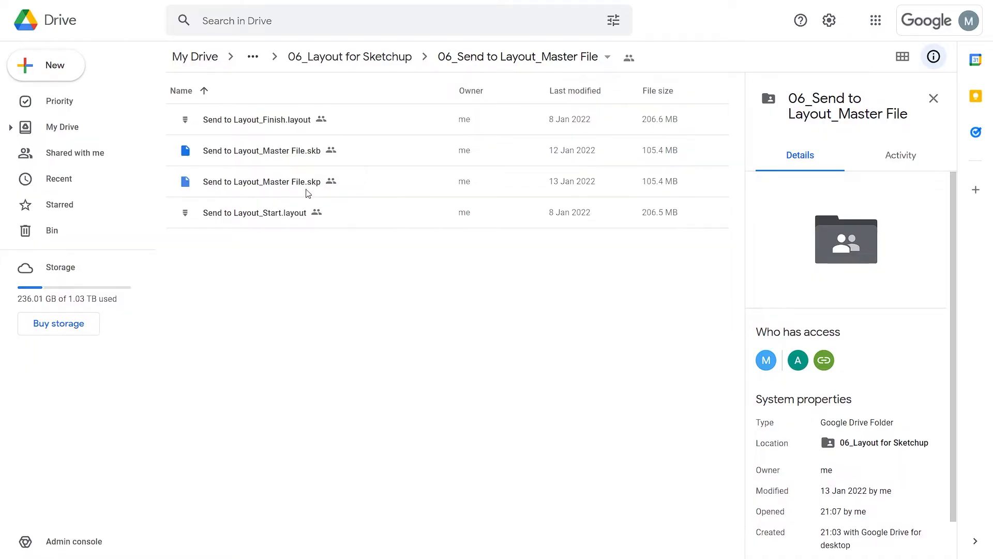
pyautogui.hotkey('alt', 'Left')
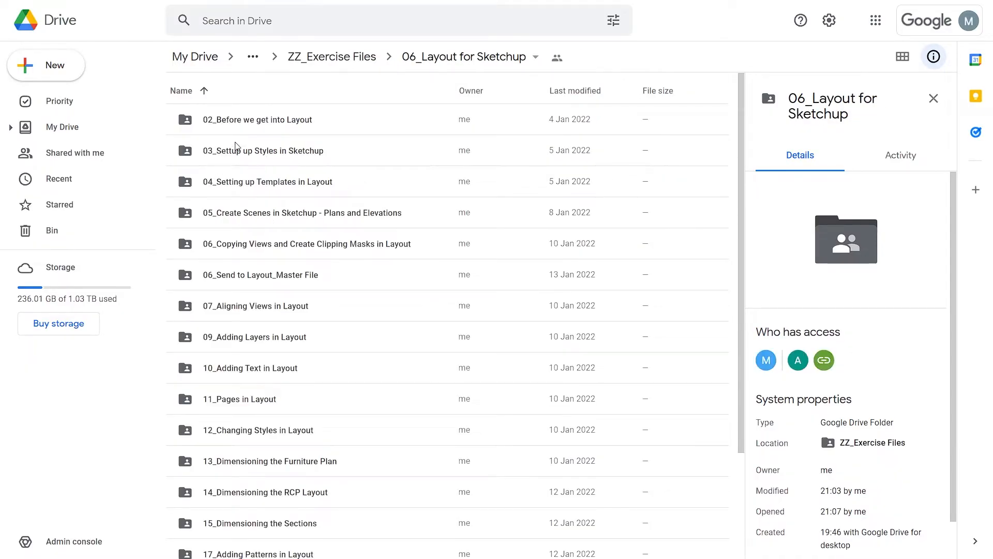
pyautogui.doubleClick(223, 122)
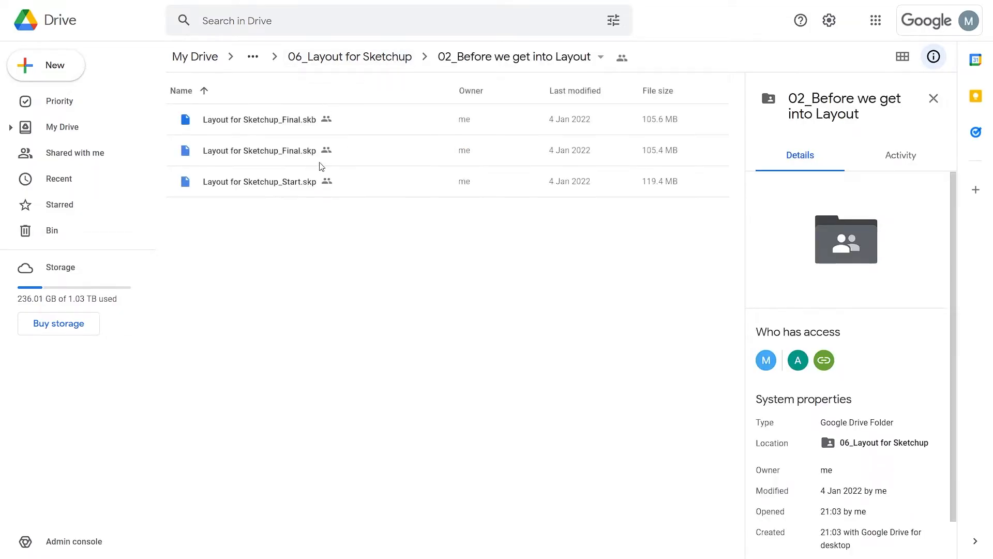
pyautogui.click(397, 63)
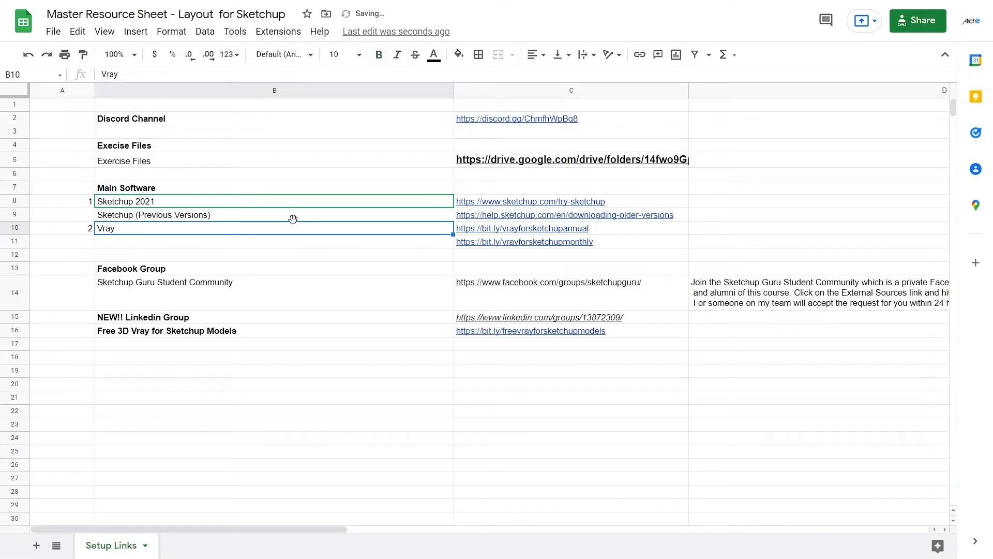
# Review the SketchUp and Vray download links in the Main Software section of the Master Resource Sheet.
pyautogui.click(301, 202)
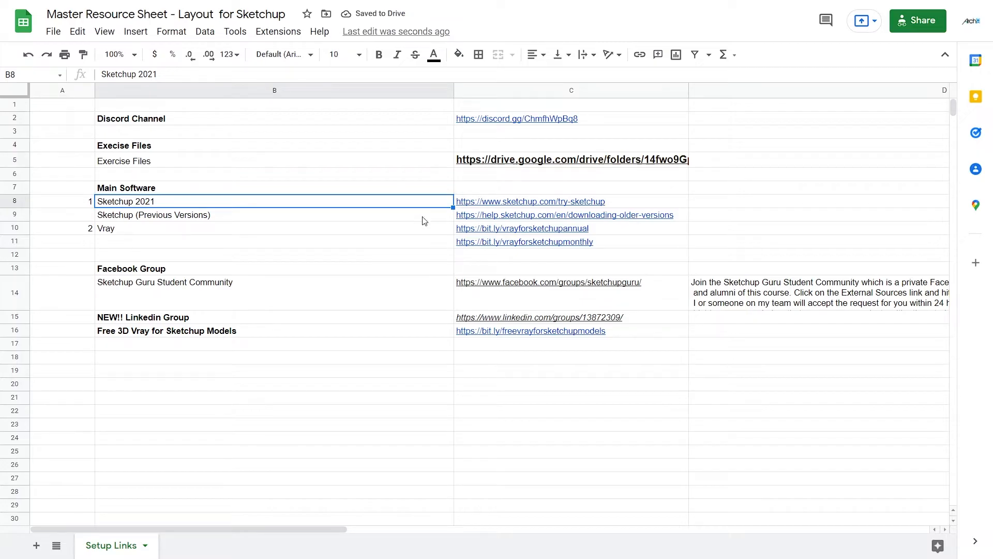
pyautogui.moveTo(456, 241)
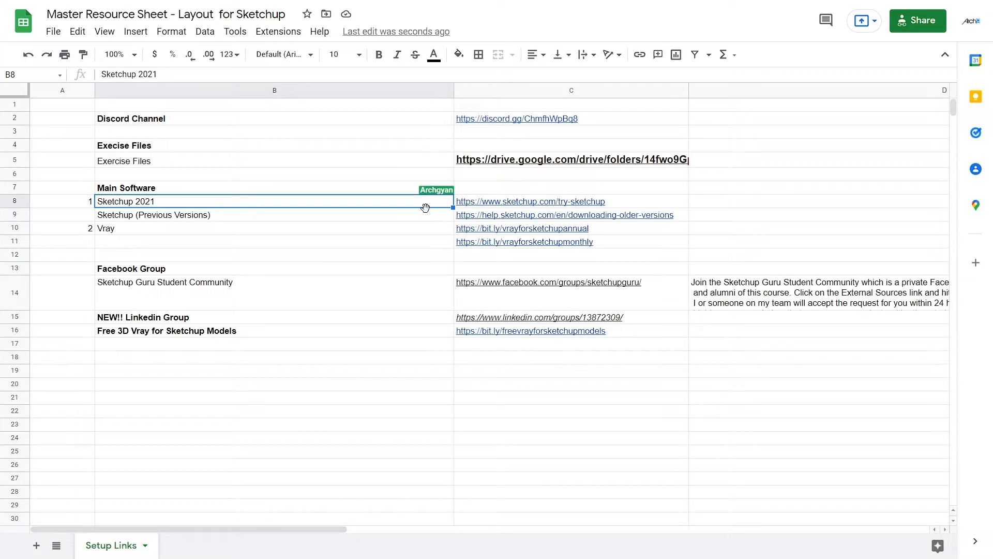
pyautogui.click(538, 203)
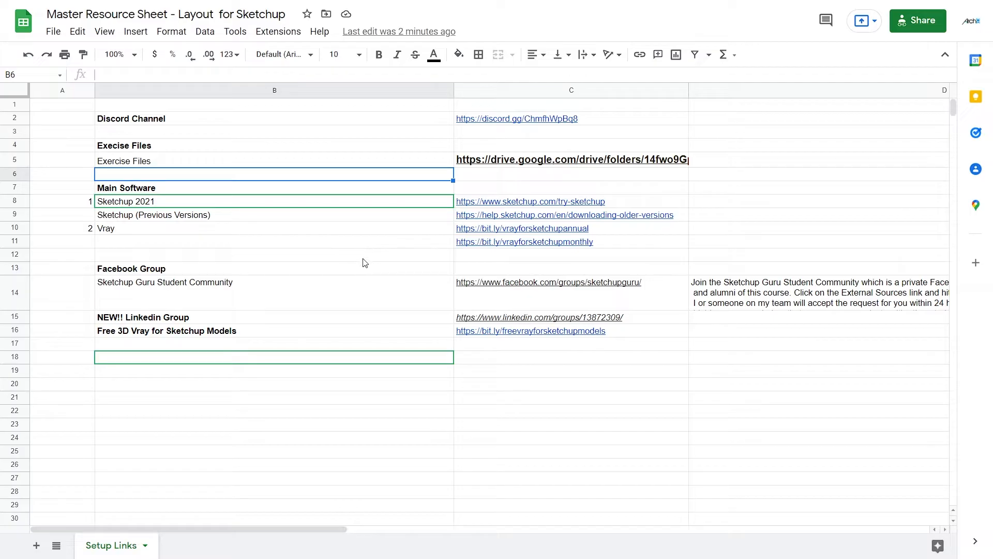
# Switch to SketchUp and create a new model from the Drafting Style for Layout template in millimeters.
pyautogui.moveTo(608, 303)
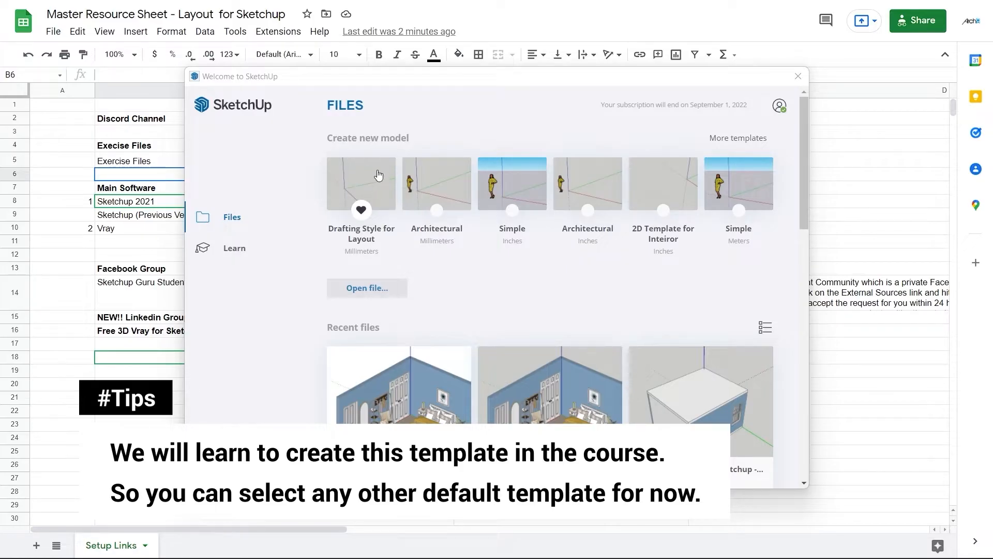
pyautogui.click(368, 181)
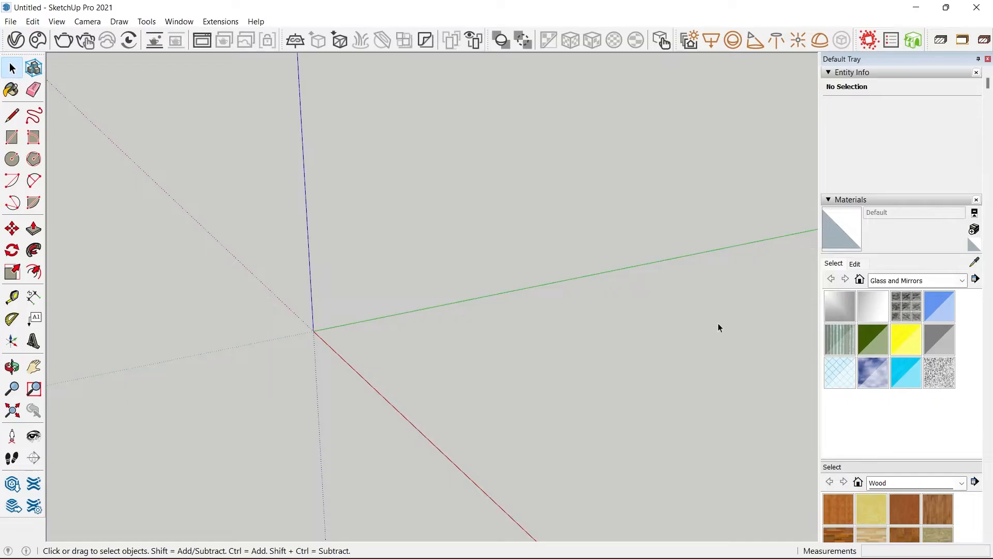
pyautogui.moveTo(390, 241); pyautogui.dragTo(411, 279, button='middle')
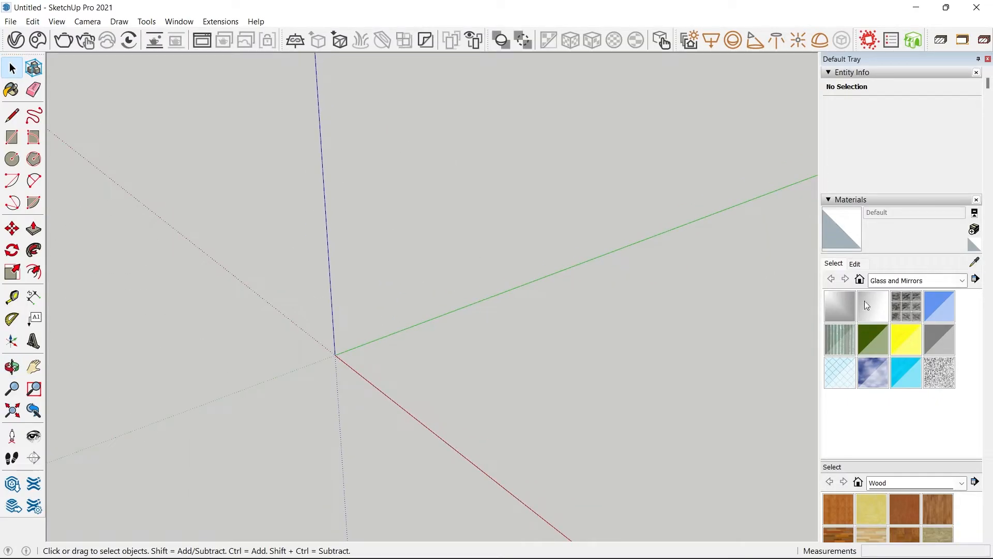
# Set the Drafting for Layout Style's background to white (RGB 255, 255, 255) and update the style.
pyautogui.click(829, 201)
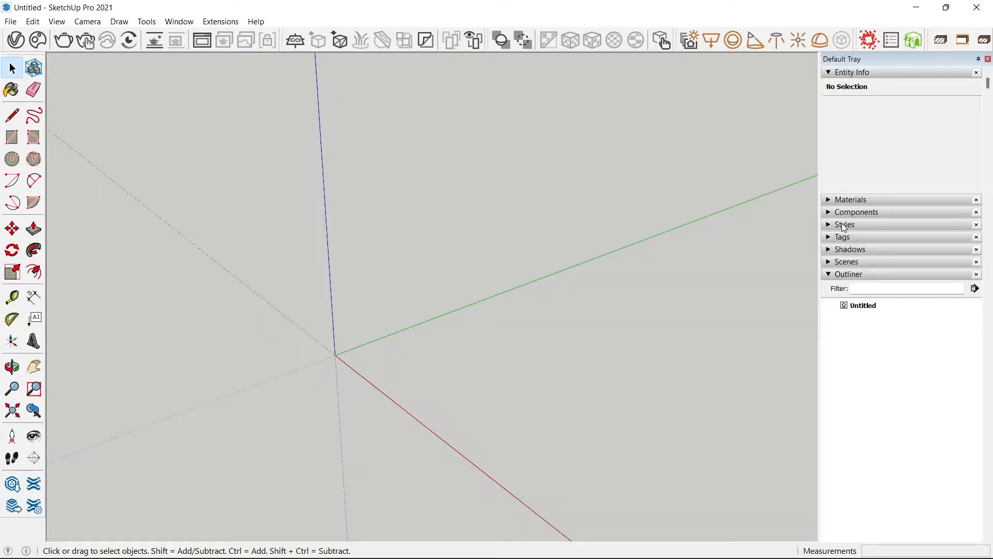
pyautogui.click(844, 226)
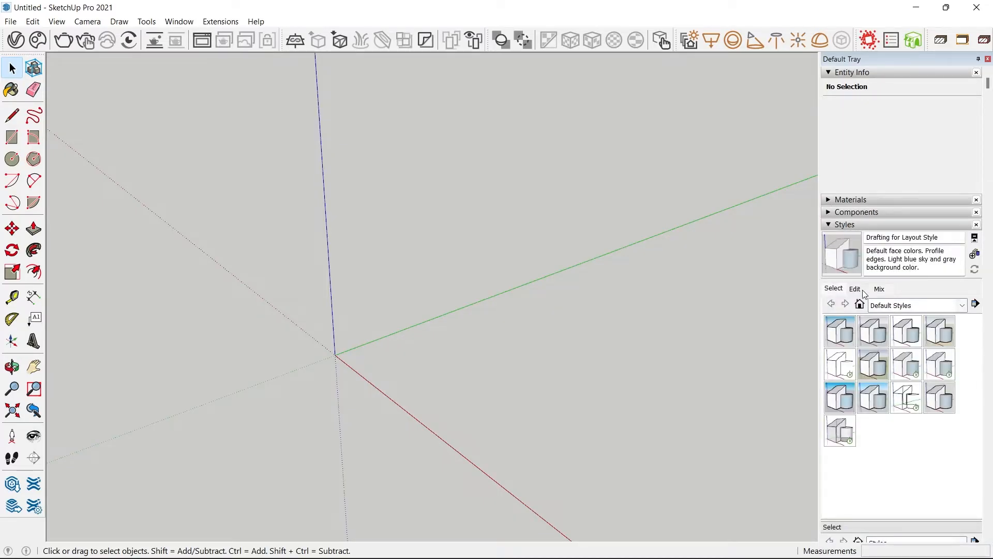
pyautogui.click(857, 289)
pyautogui.click(863, 306)
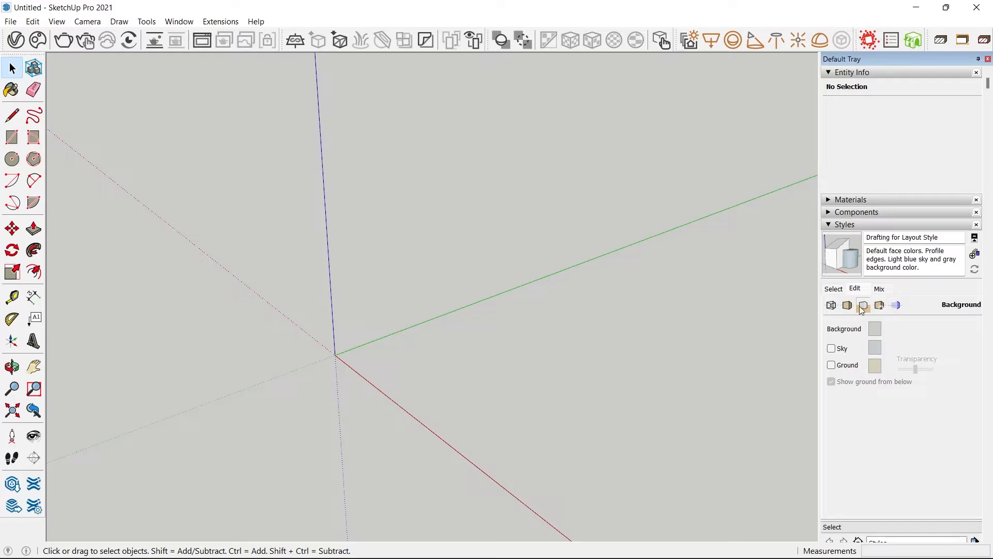
pyautogui.click(875, 329)
pyautogui.moveTo(677, 265)
pyautogui.mouseDown()
pyautogui.moveTo(704, 273)
pyautogui.moveTo(684, 276)
pyautogui.mouseUp()
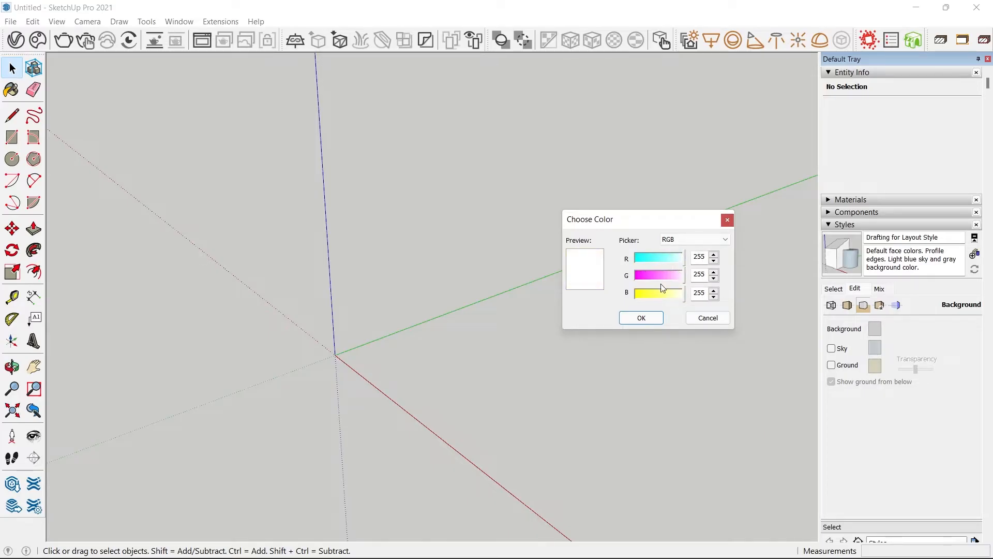
pyautogui.click(641, 318)
pyautogui.moveTo(643, 321); pyautogui.dragTo(481, 300, button='middle')
pyautogui.scroll(2, 452, 248)
pyautogui.click(842, 248)
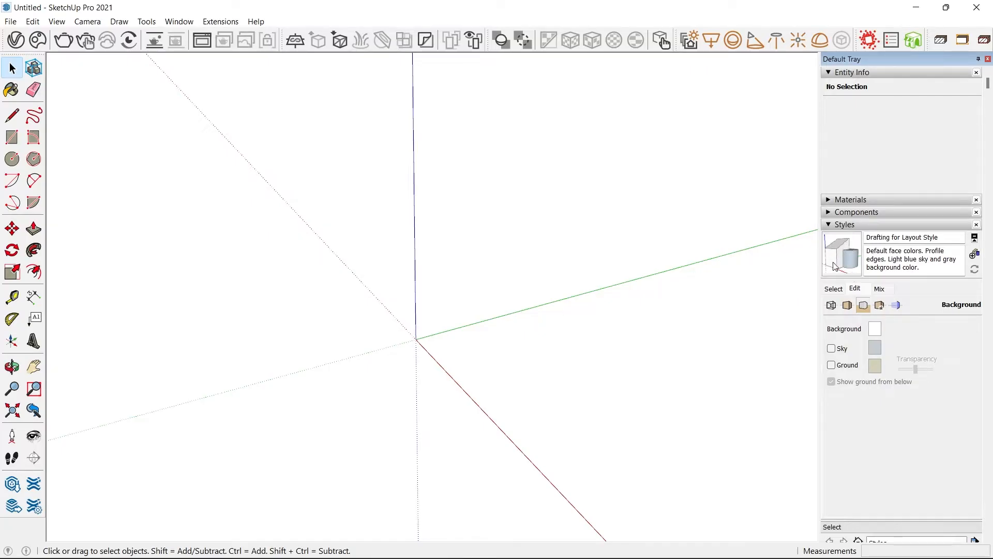
pyautogui.moveTo(425, 356); pyautogui.dragTo(401, 280, button='middle')
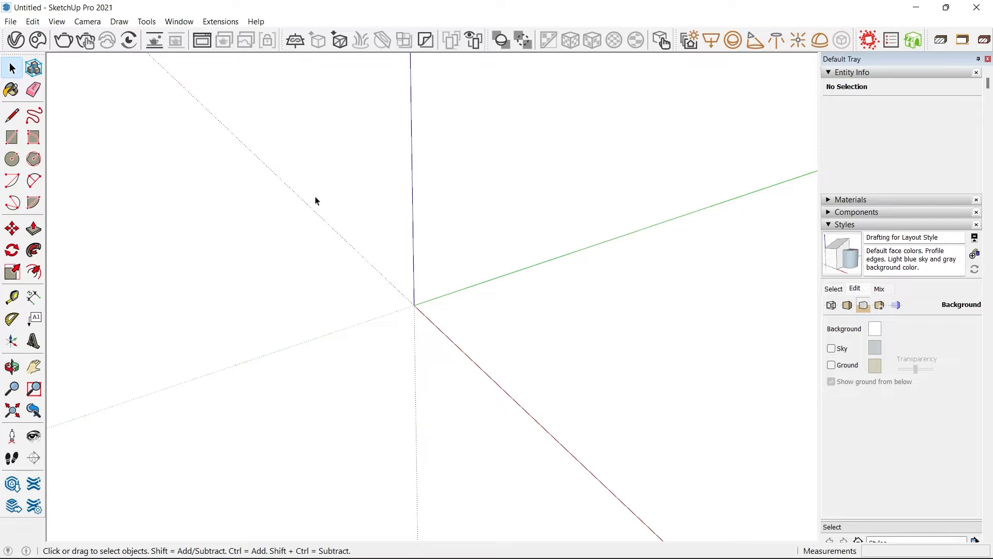
pyautogui.moveTo(504, 342); pyautogui.dragTo(554, 306, button='middle')
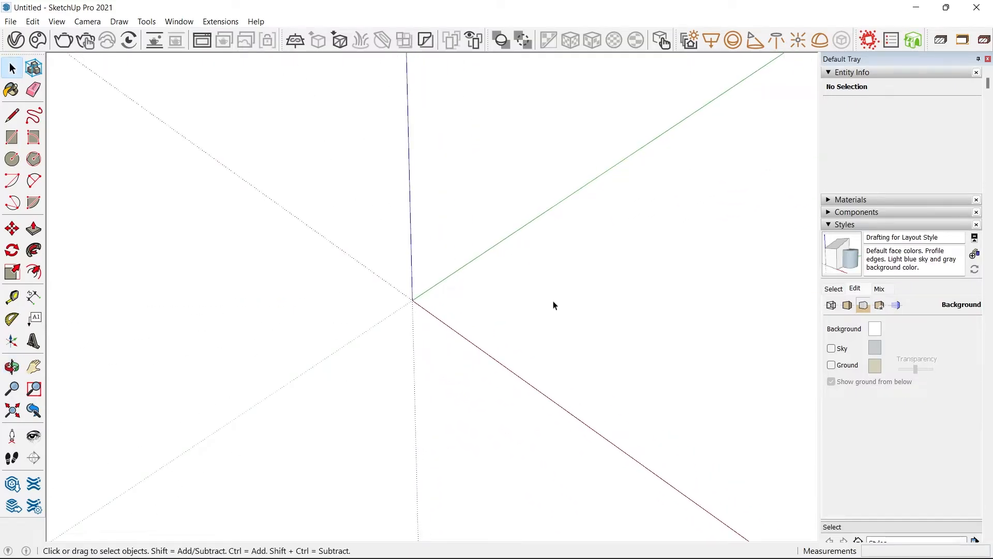
pyautogui.moveTo(465, 237); pyautogui.dragTo(441, 238, button='middle')
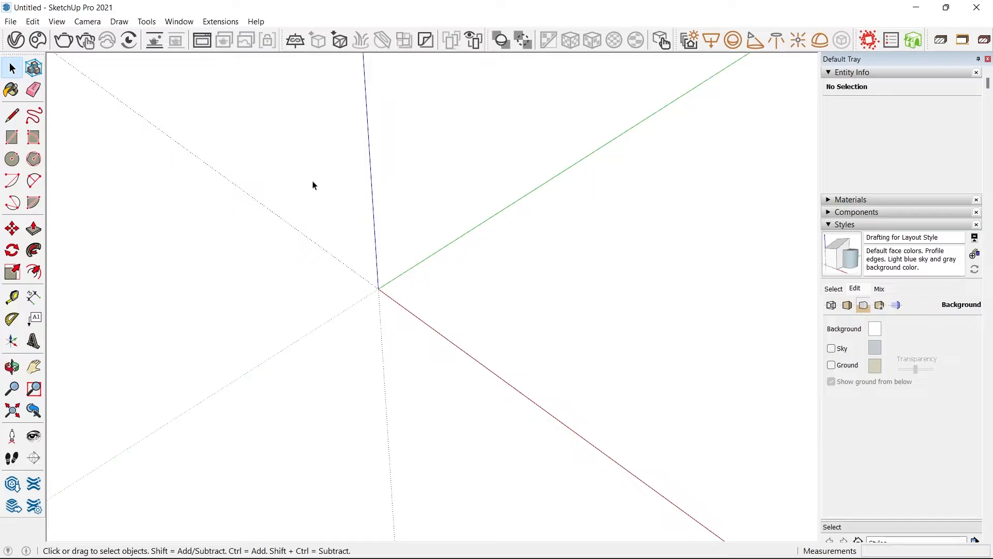
# Filter the shortcut functions in SketchUp Preferences for "hide" and assign Ctrl+1 to Edit/Hide.
pyautogui.click(176, 21)
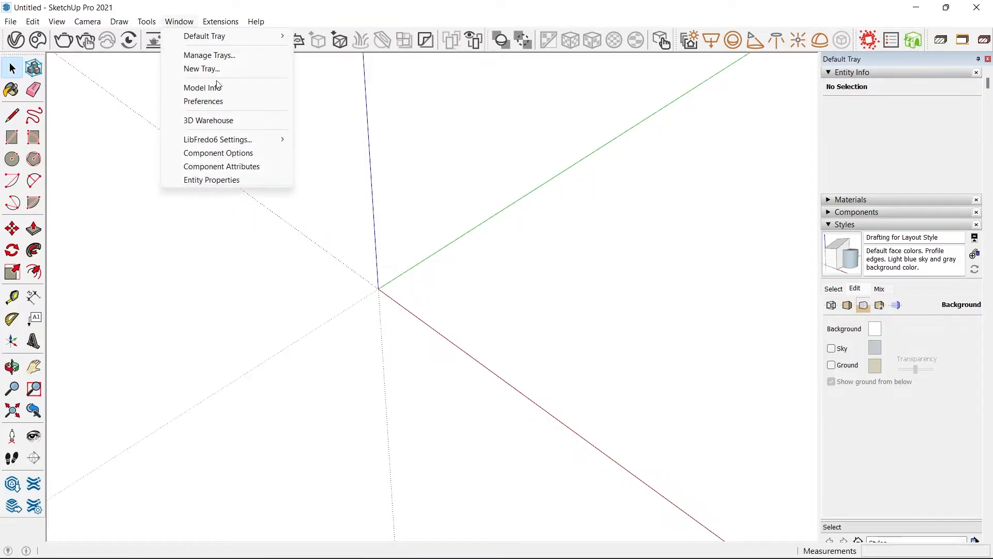
pyautogui.click(222, 102)
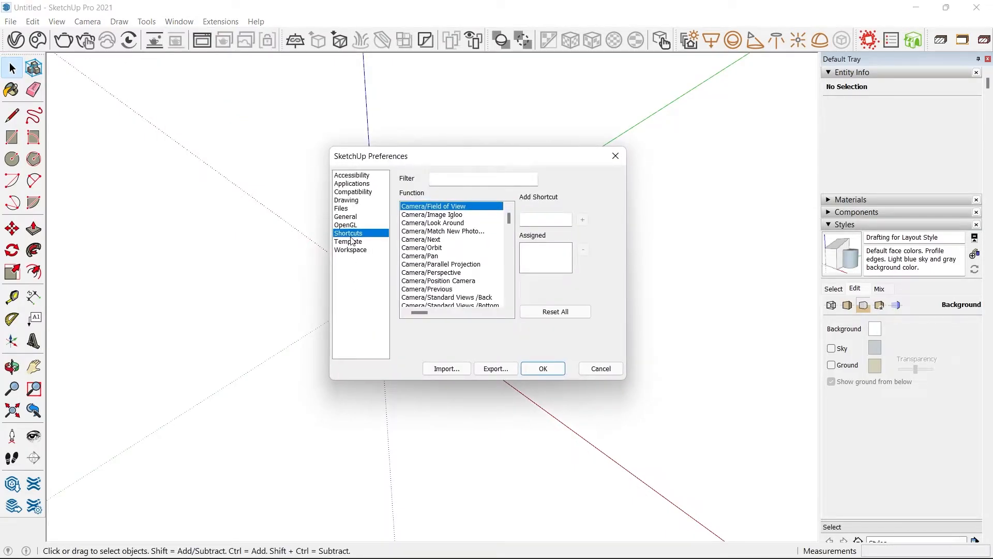
pyautogui.write('hide')
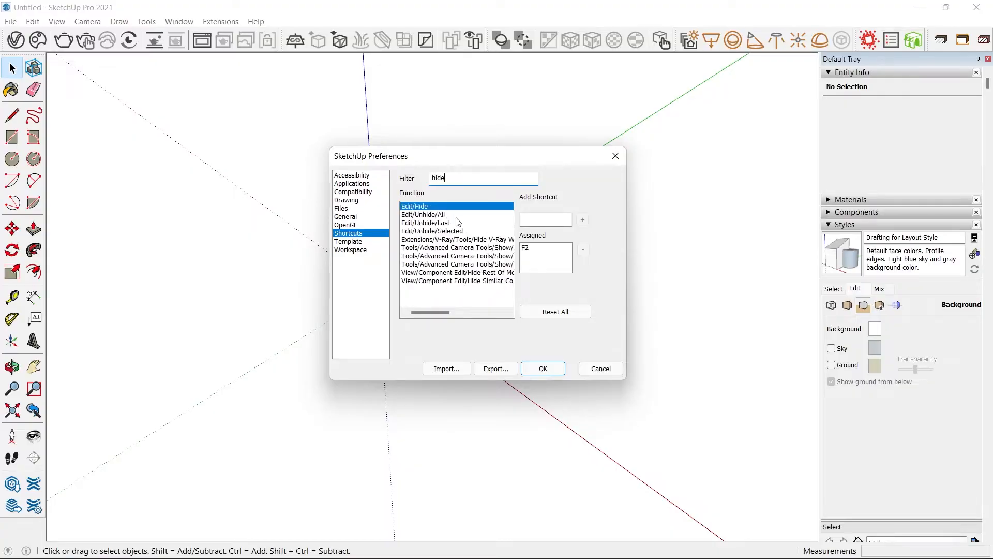
pyautogui.click(553, 221)
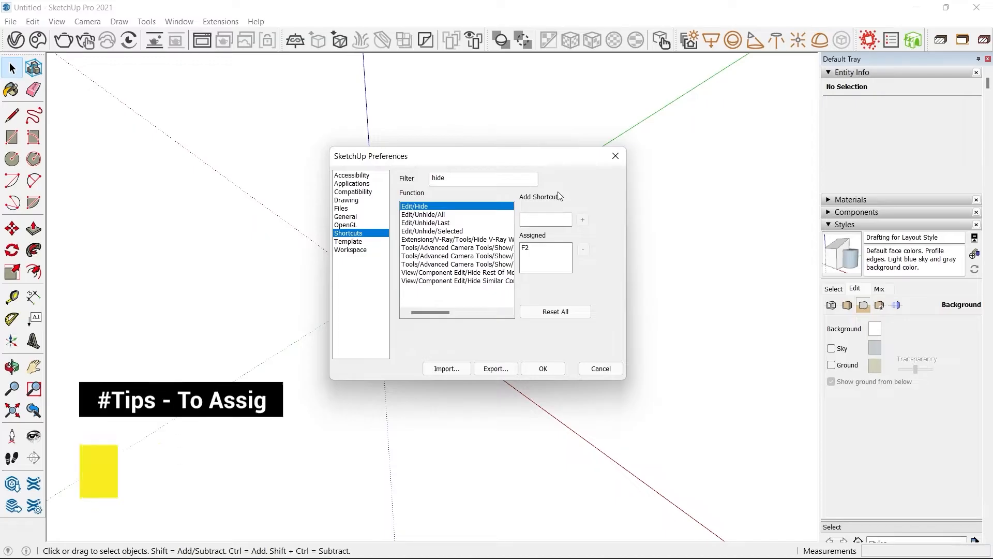
pyautogui.click(548, 218)
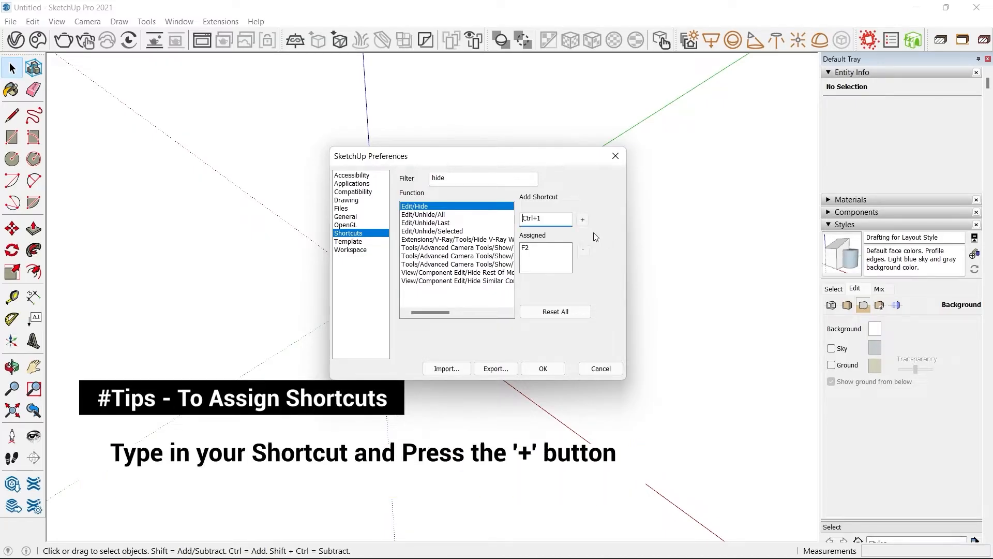
pyautogui.click(583, 220)
# Assign an additional keyboard shortcut to the Edit/Unhide/All function.
pyautogui.click(440, 214)
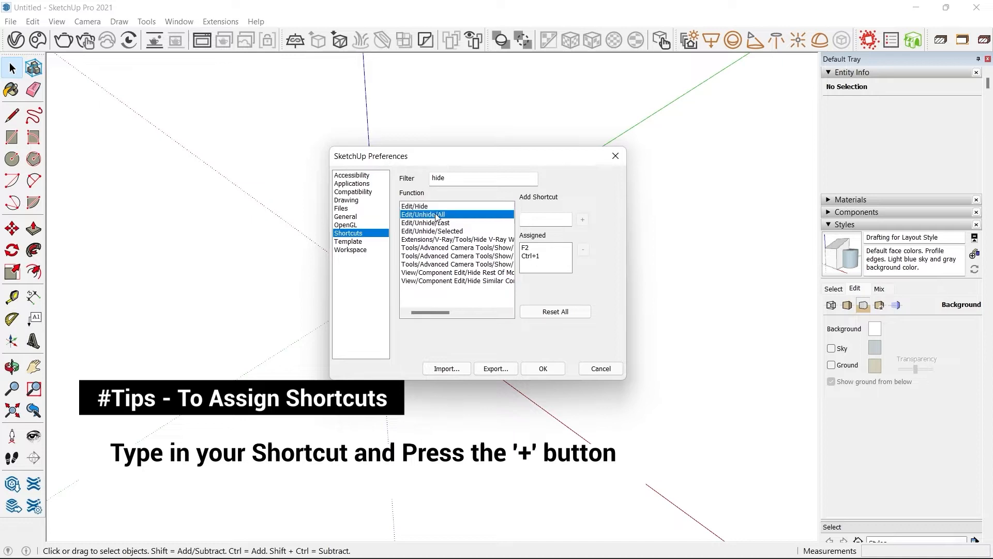
pyautogui.click(524, 222)
pyautogui.click(582, 220)
# Assign the Ctrl+3 shortcut to the Edit/Unhide/Last function.
pyautogui.click(440, 223)
pyautogui.click(546, 218)
pyautogui.hotkey('ctrl', '3')
pyautogui.click(583, 222)
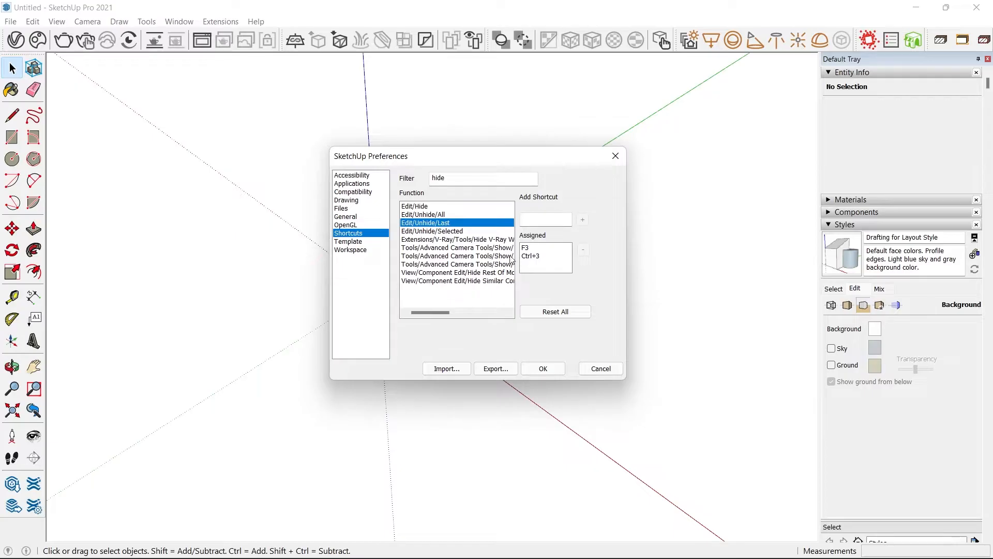
# Check the shortcut assigned to Hide Rest Of Model and filter the functions for "x-ray" to check the X-ray face style's shortcut.
pyautogui.click(459, 274)
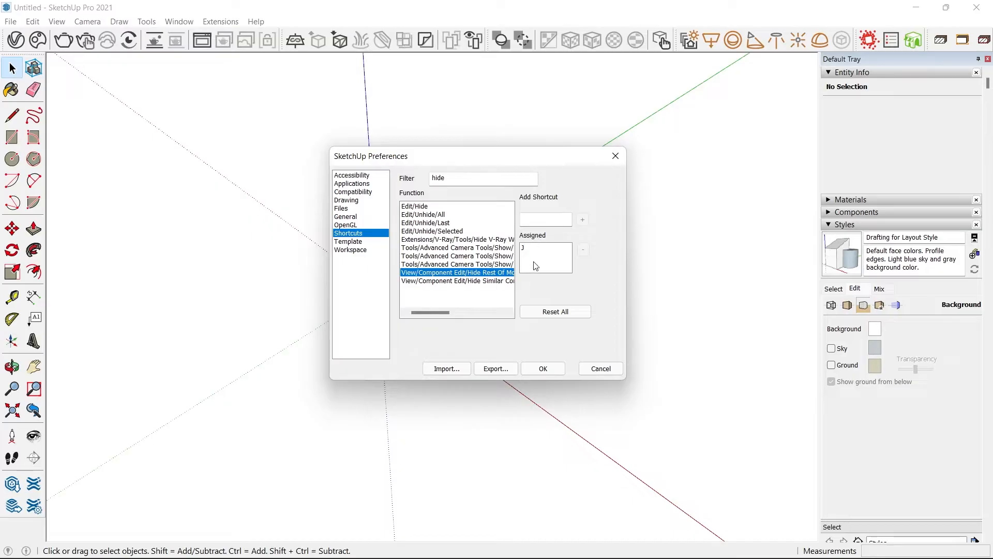
pyautogui.doubleClick(478, 178)
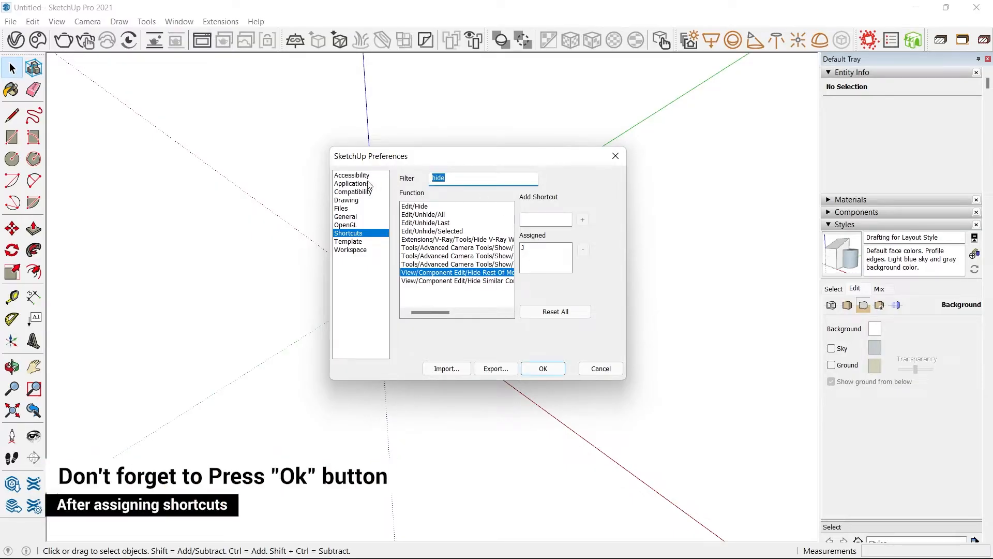
pyautogui.write('x-ra')
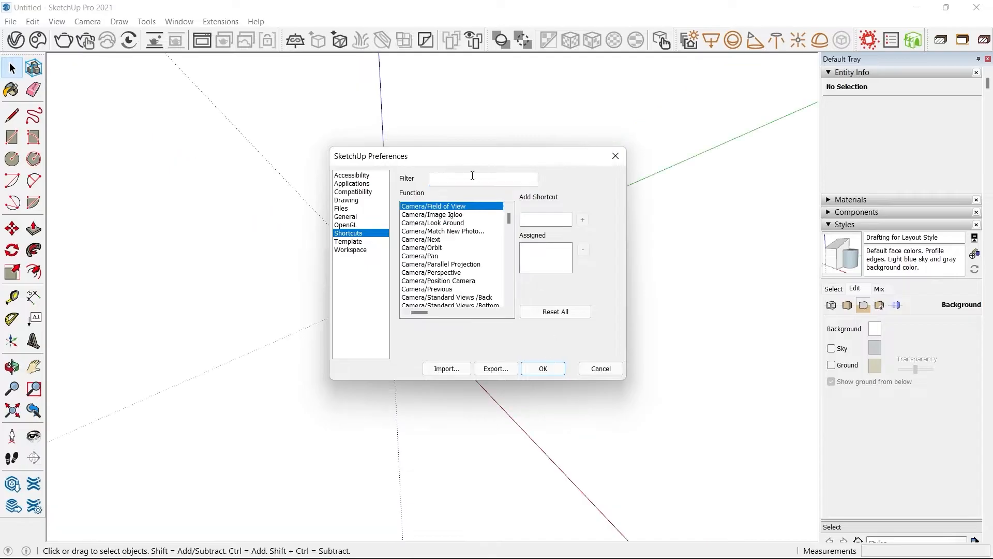
# Filter the shortcut functions for "group", check the shortcuts of Make Group and Close Group/Component, and dismiss the preferences.
pyautogui.click(472, 176)
pyautogui.write('group')
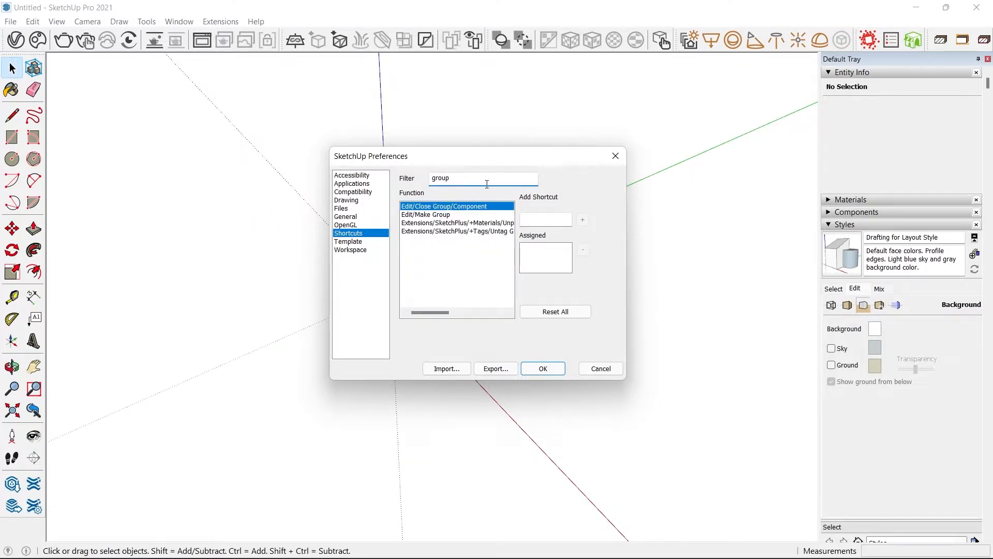
pyautogui.click(445, 215)
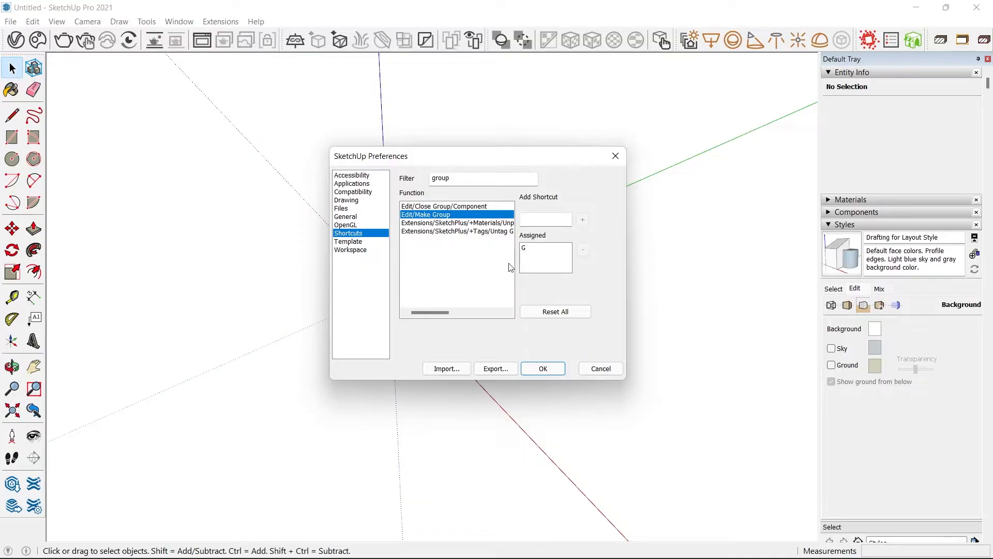
pyautogui.click(533, 221)
pyautogui.click(448, 207)
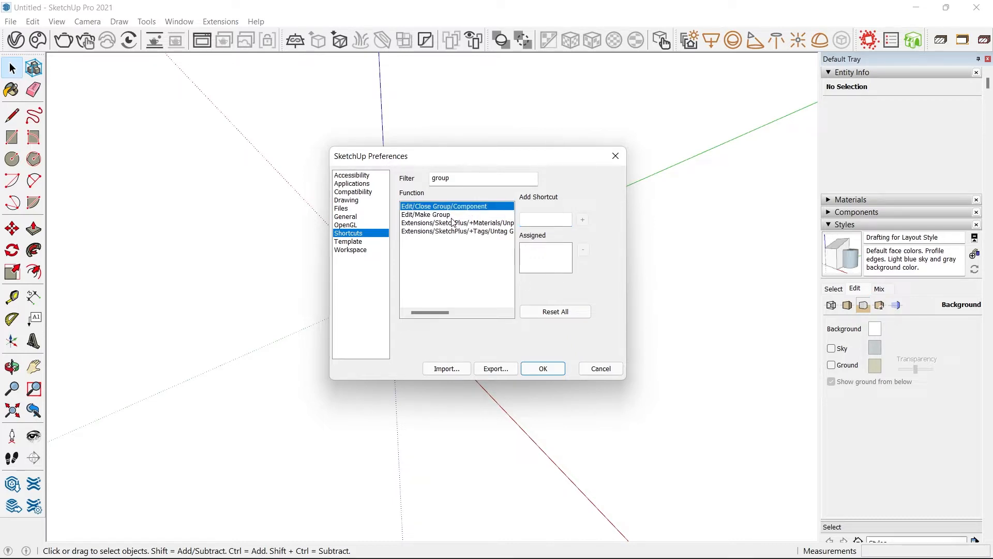
pyautogui.click(442, 215)
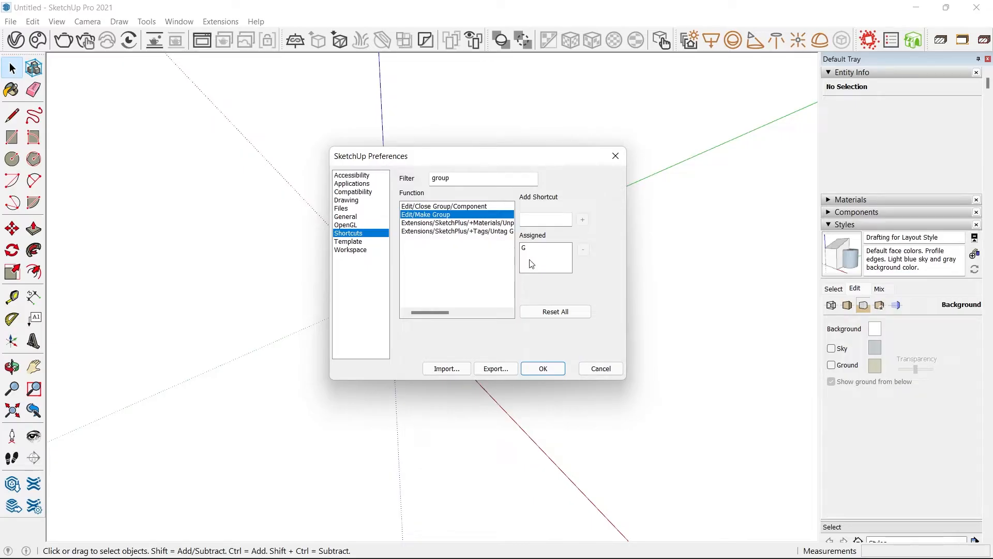
pyautogui.click(590, 371)
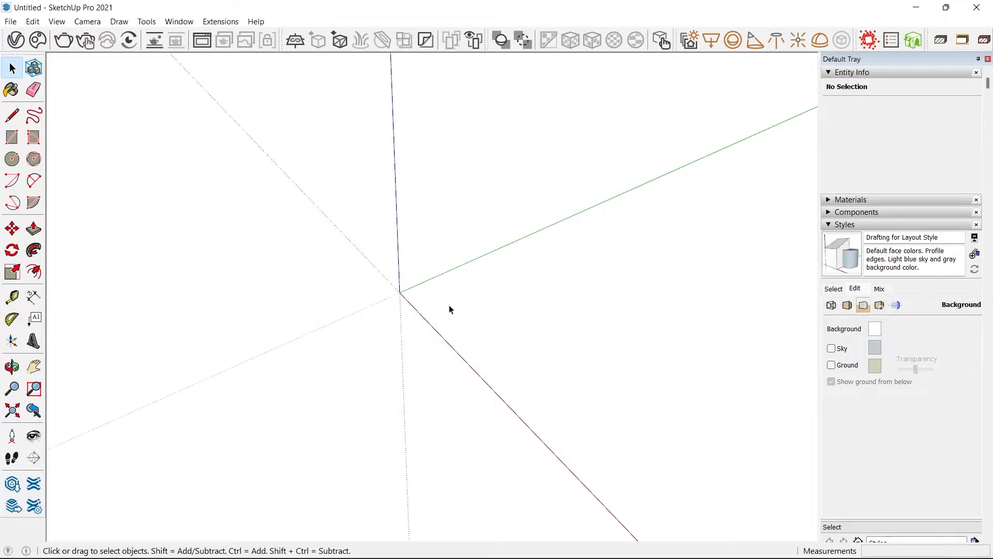
# Draw a rectangle on the ground plane, starting near the origin between the red and green axes.
pyautogui.press('r')
pyautogui.click(407, 295)
pyautogui.click(756, 260)
pyautogui.press('space')
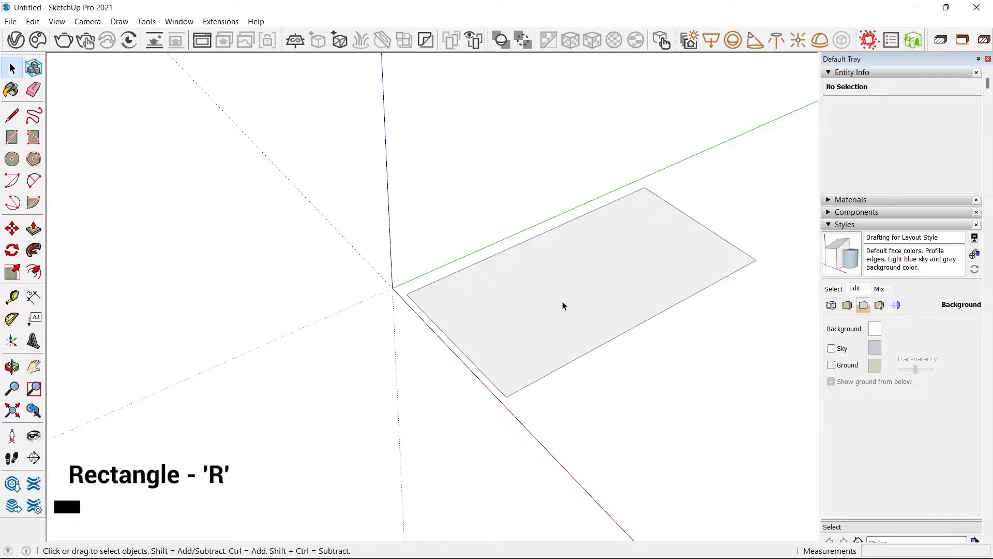
# Make the rectangle's face and edges into a group.
pyautogui.tripleClick(543, 290)
pyautogui.hotkey('ctrl', 'g')
pyautogui.moveTo(495, 458); pyautogui.dragTo(521, 354, button='middle')
pyautogui.scroll(-2, 517, 271)
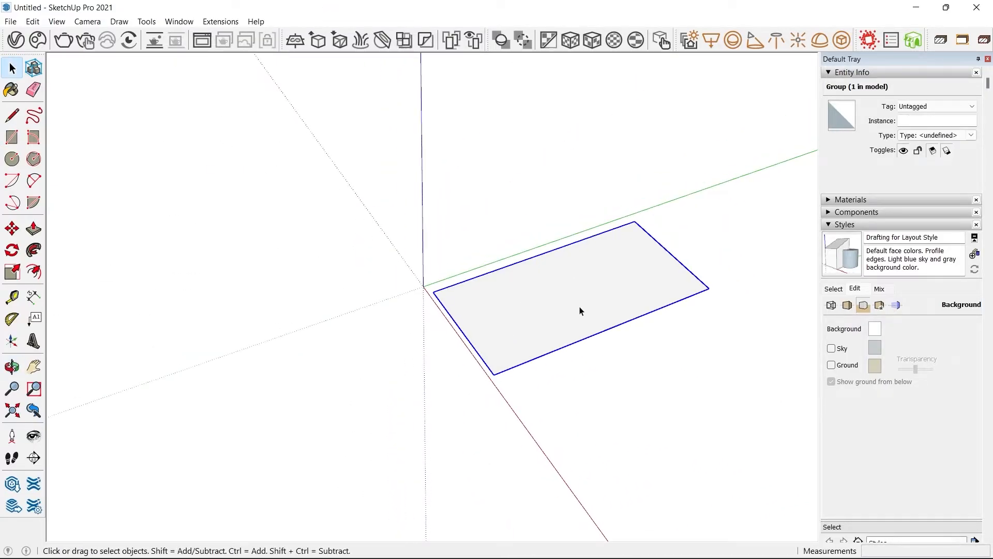
pyautogui.scroll(2, 650, 279)
pyautogui.rightClick(482, 311)
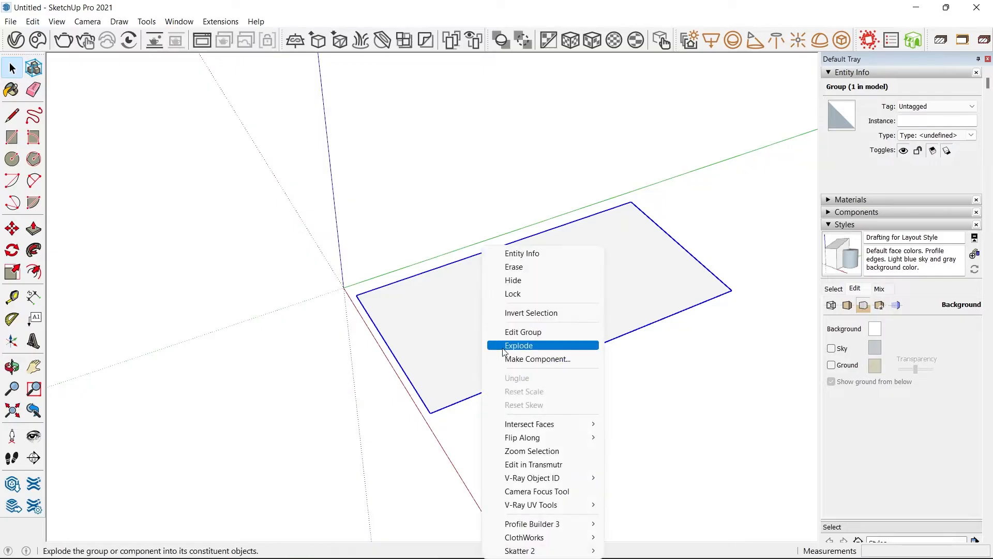
# Open the rectangle group for editing, Push/Pull its face up about 2440 mm into a box, and close the group.
pyautogui.moveTo(443, 352); pyautogui.dragTo(470, 317, button='middle')
pyautogui.doubleClick(470, 318)
pyautogui.press('p')
pyautogui.click(452, 346)
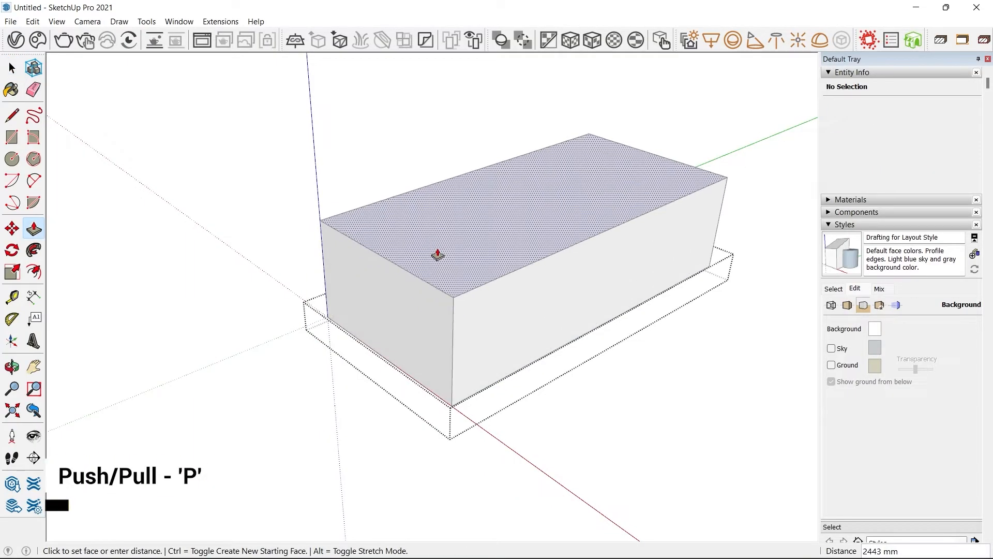
pyautogui.click(440, 237)
pyautogui.press('space')
pyautogui.press('Escape')
# Delete the box group and undo the deletion.
pyautogui.scroll(-3, 446, 251)
pyautogui.moveTo(507, 261); pyautogui.dragTo(474, 265, button='middle')
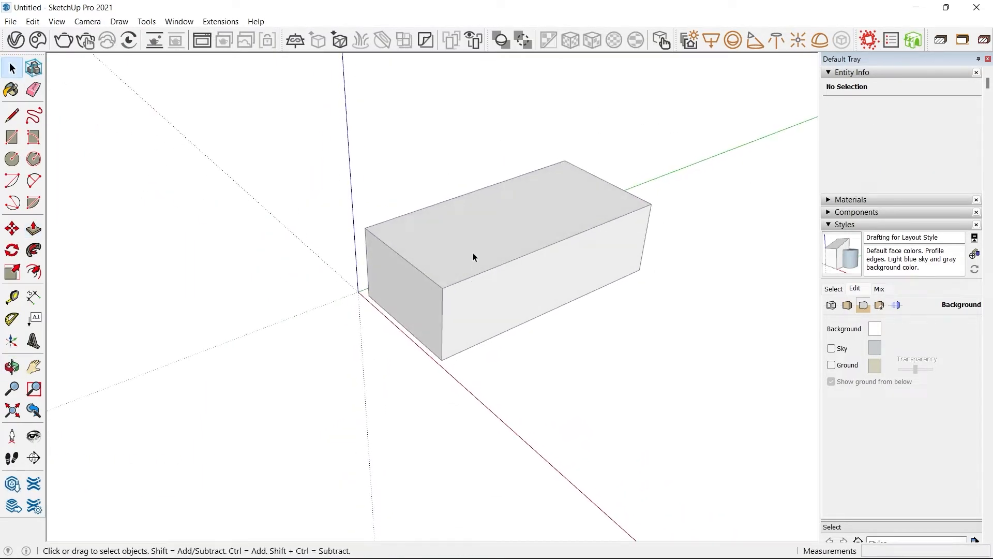
pyautogui.click(472, 259)
pyautogui.press('Delete')
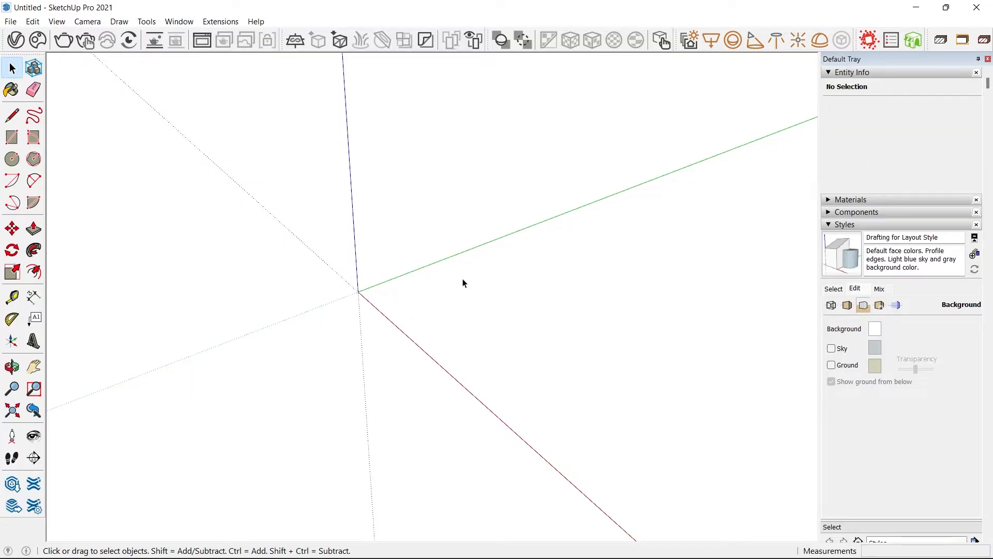
pyautogui.hotkey('ctrl', 'z')
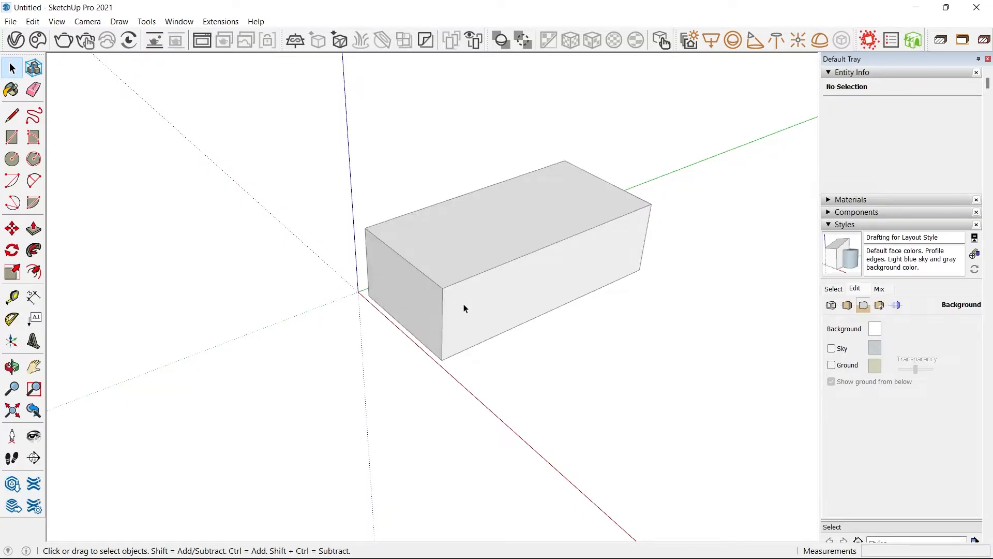
# Toggle the camera repeatedly between Parallel Projection and perspective to compare how the box is displayed.
pyautogui.scroll(-2, 324, 403)
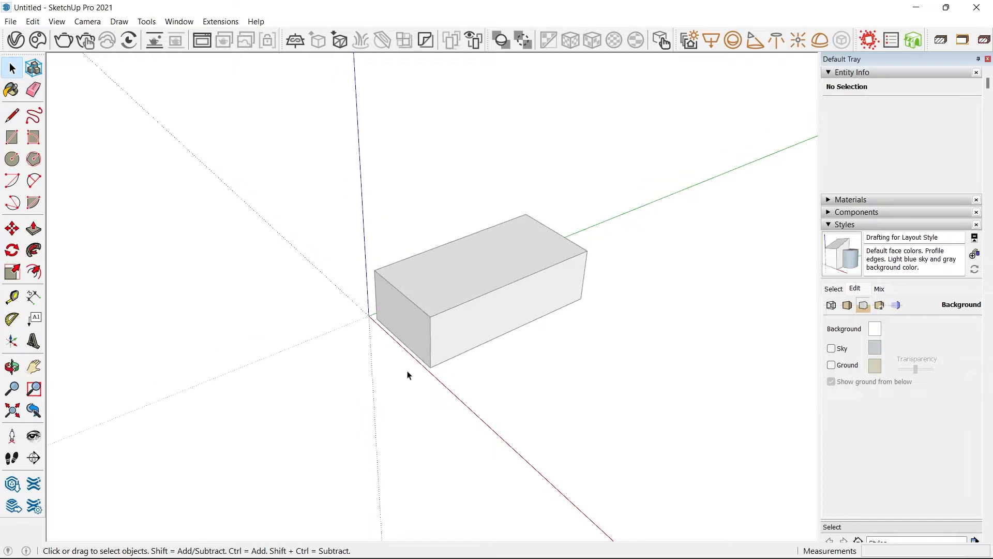
pyautogui.moveTo(426, 346); pyautogui.dragTo(508, 288, button='middle')
pyautogui.hotkey('alt', 'w')
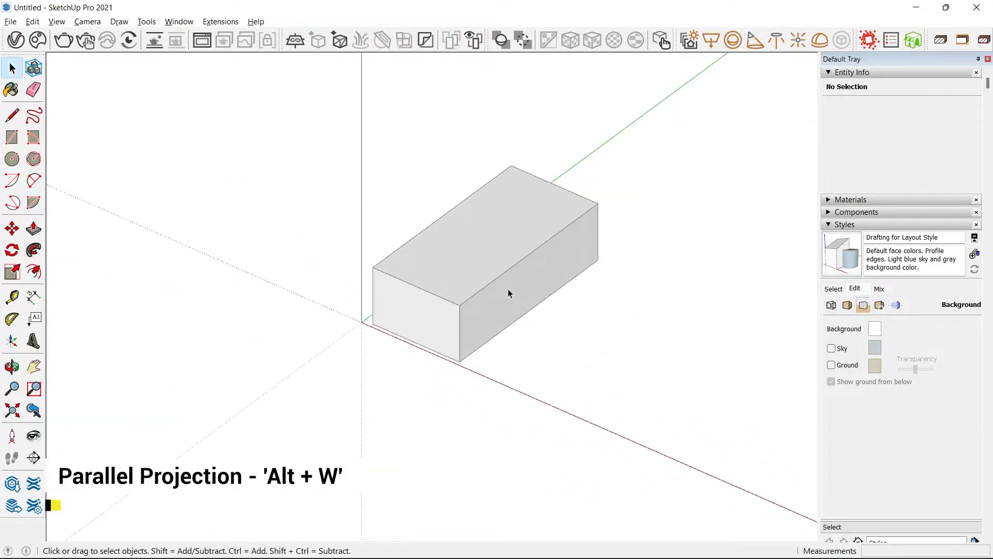
pyautogui.hotkey('alt', 'w')
pyautogui.hotkey('alt', 'w')
pyautogui.hotkey('alt', 'w')
pyautogui.hotkey('alt', 'w')
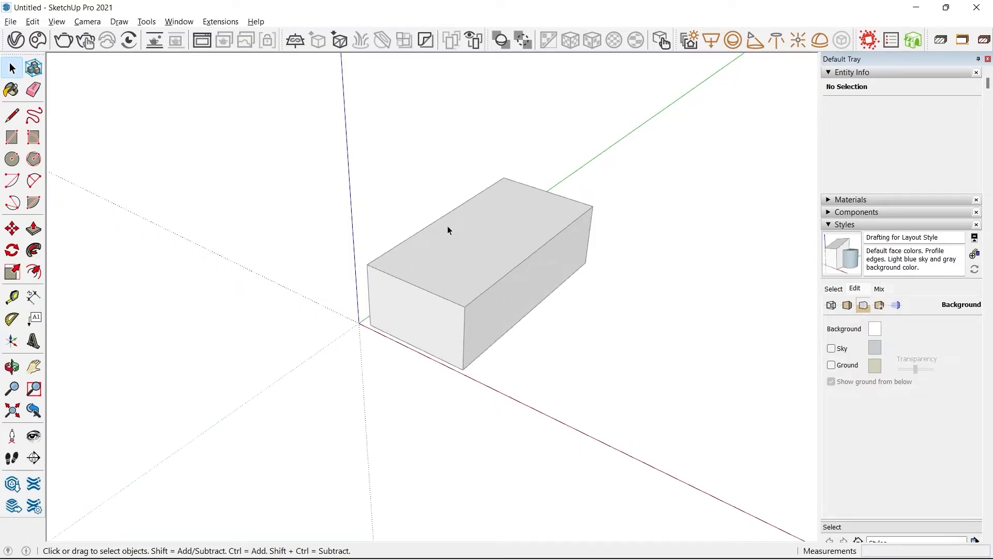
# Check the camera shortcuts listed for Parallel Projection and the Top standard view.
pyautogui.click(87, 21)
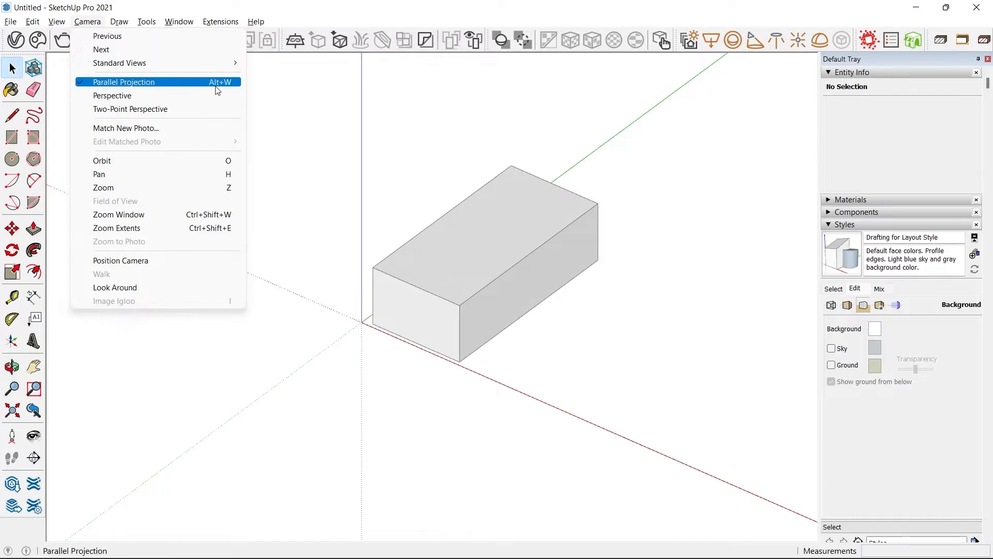
pyautogui.moveTo(171, 67)
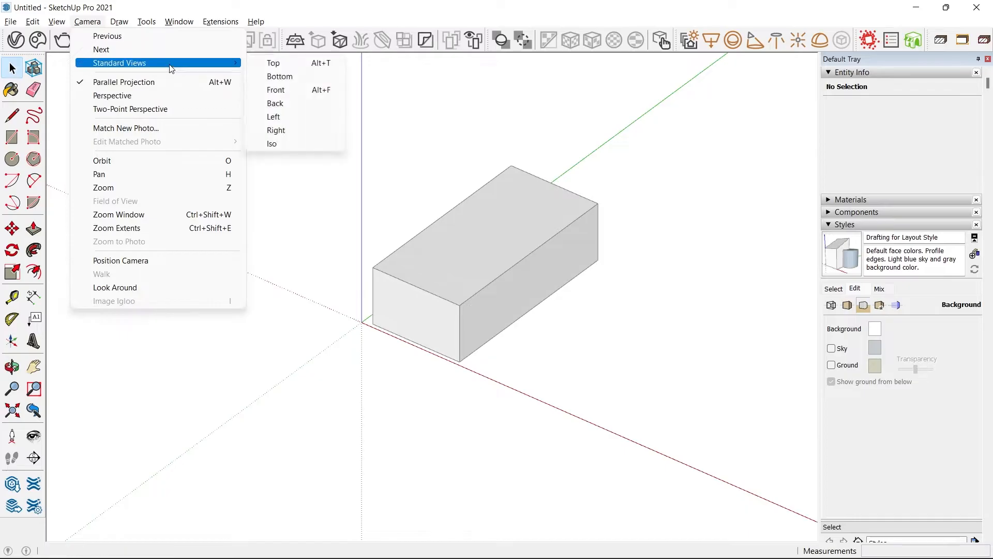
pyautogui.click(313, 67)
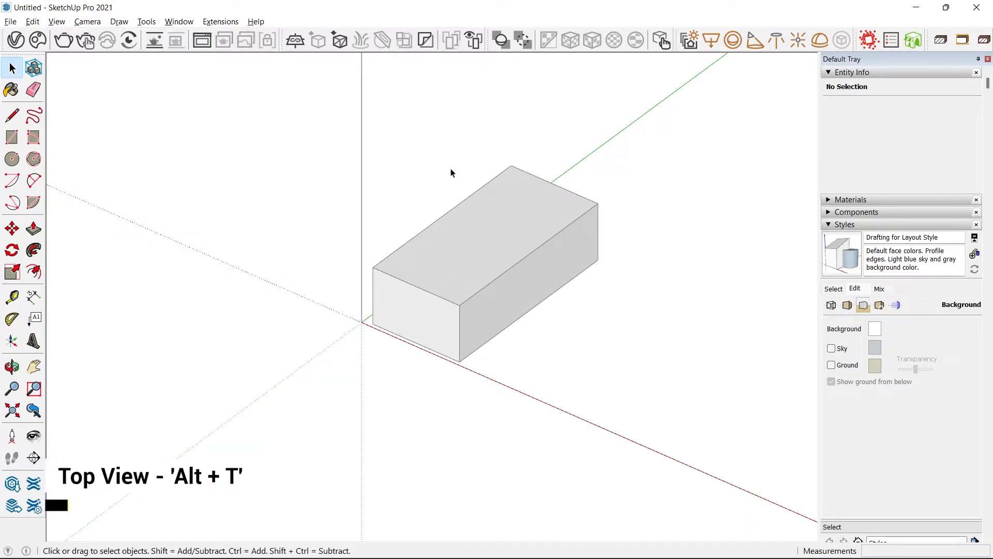
pyautogui.moveTo(551, 268); pyautogui.dragTo(188, 144, button='middle')
# Filter the preferences' shortcut functions for "camera", check the shortcuts of Parallel Projection, Perspective and the Left and Top standard views, and dismiss the preferences.
pyautogui.click(179, 22)
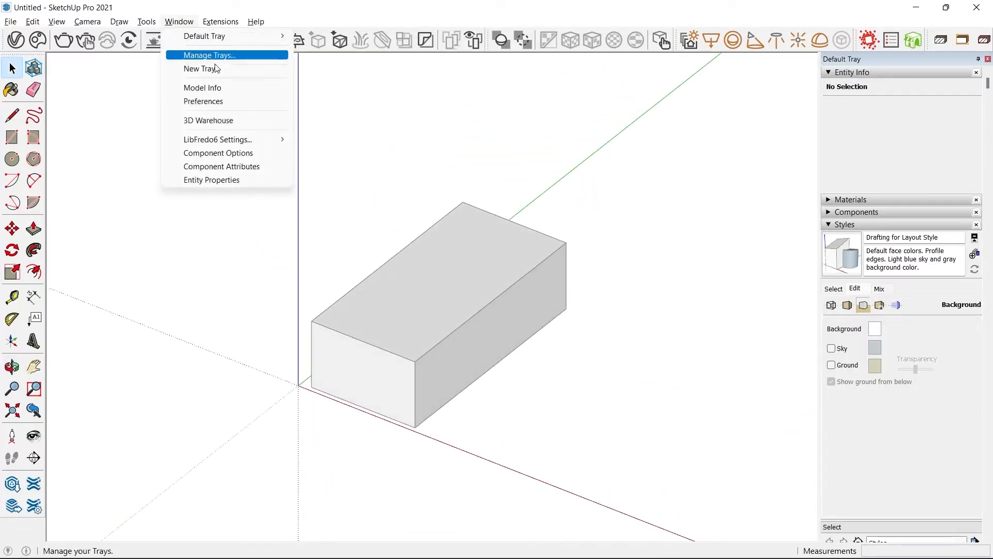
pyautogui.click(210, 105)
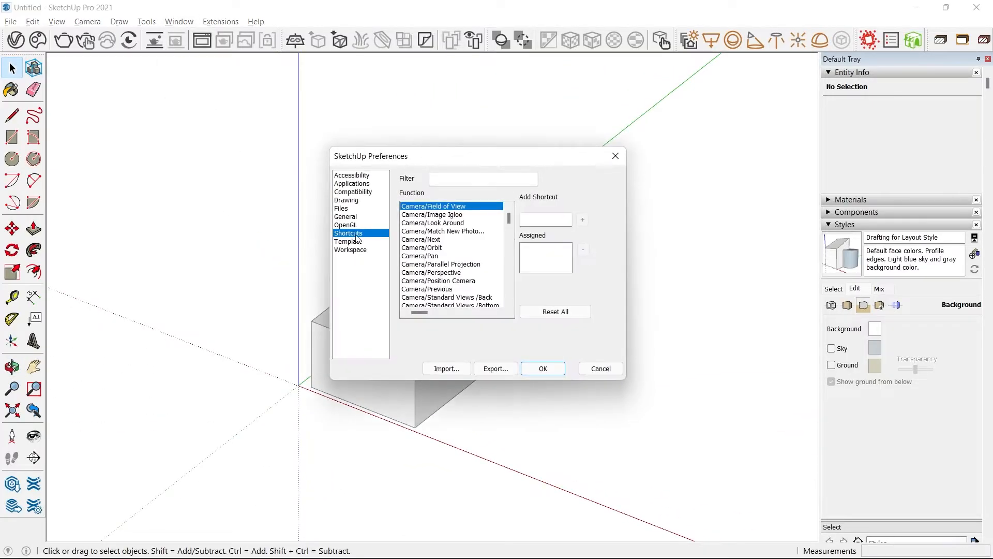
pyautogui.click(464, 180)
pyautogui.write('camera')
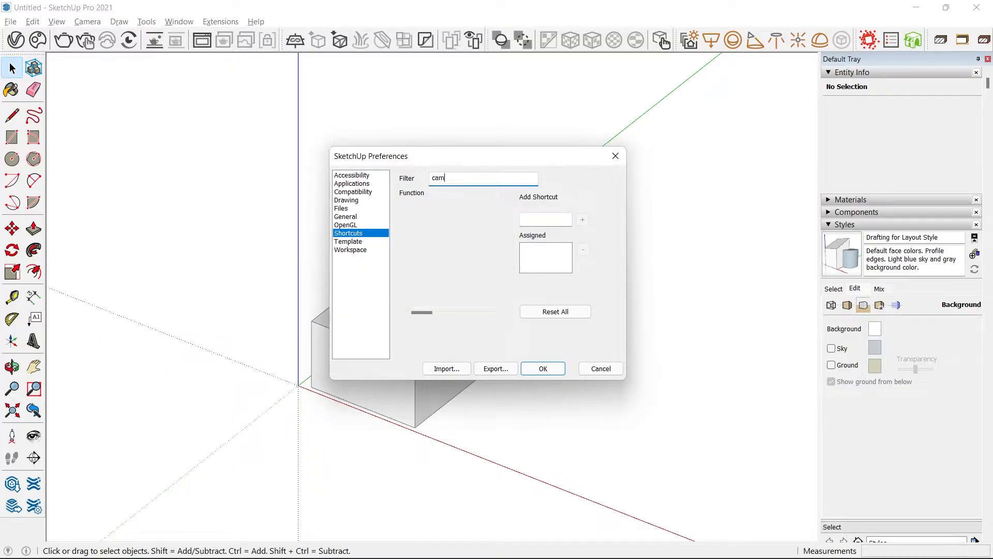
pyautogui.scroll(-2, 445, 225)
pyautogui.click(444, 216)
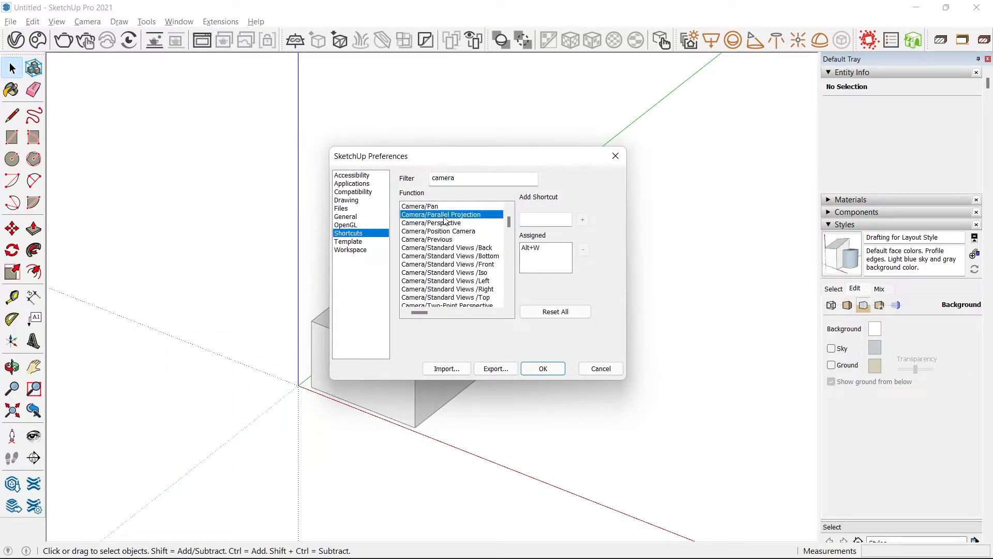
pyautogui.click(447, 224)
pyautogui.click(461, 215)
pyautogui.click(477, 281)
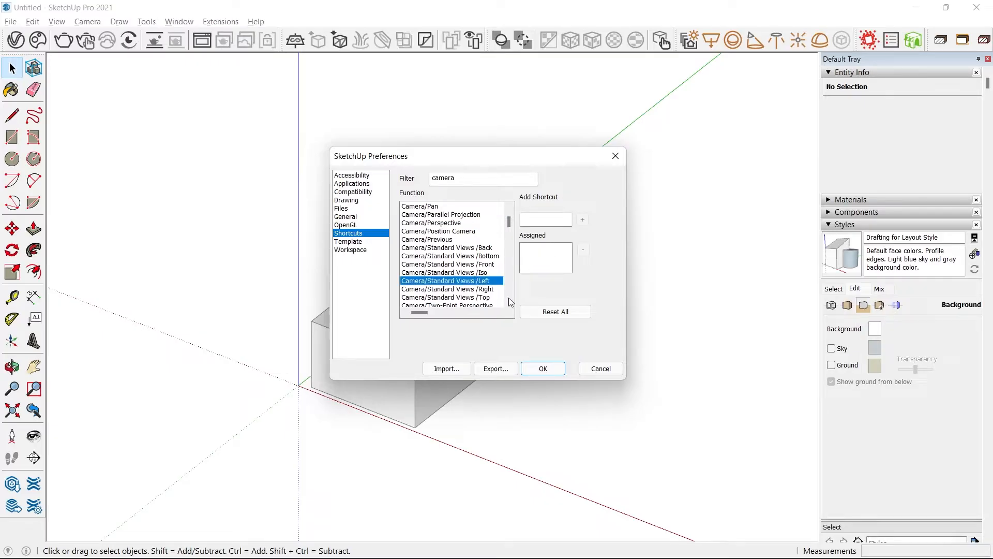
pyautogui.click(487, 298)
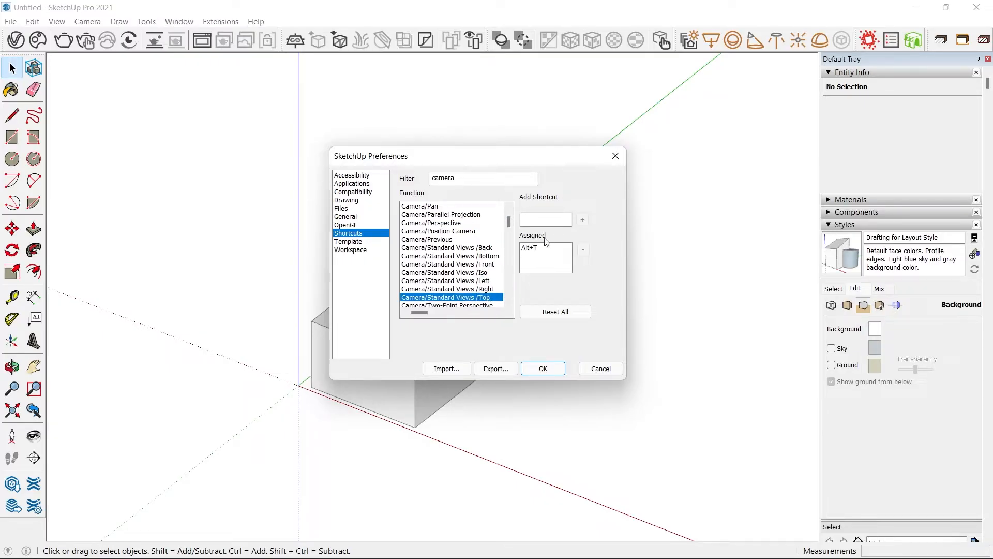
pyautogui.click(592, 369)
pyautogui.moveTo(560, 334); pyautogui.dragTo(497, 232, button='middle')
pyautogui.scroll(-1, 493, 240)
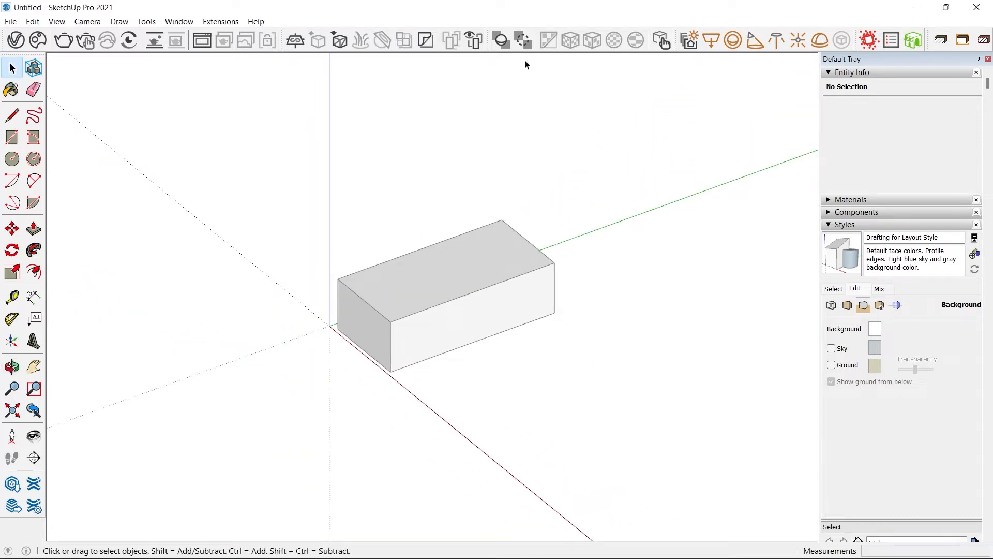
pyautogui.moveTo(493, 268); pyautogui.dragTo(439, 333, button='middle')
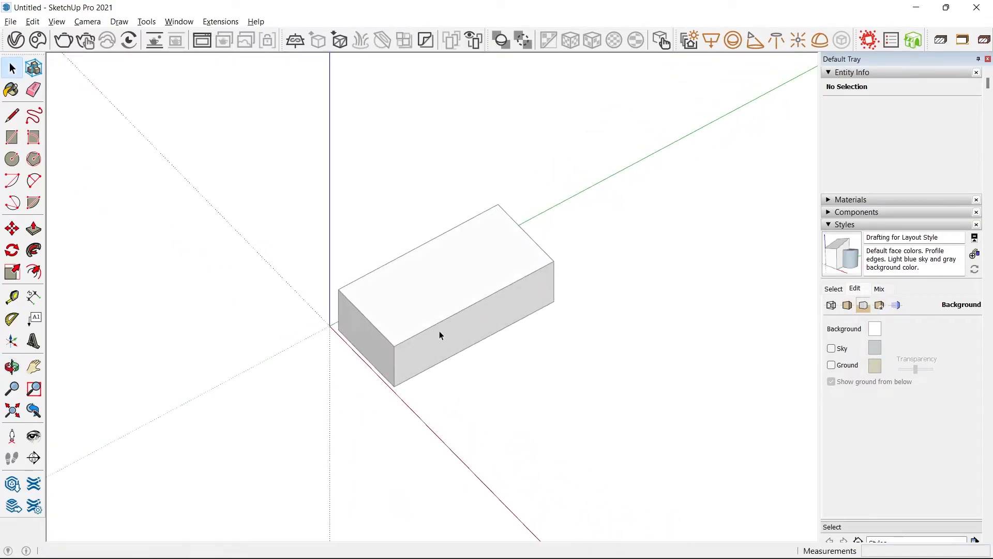
pyautogui.moveTo(494, 277); pyautogui.dragTo(509, 281, button='middle')
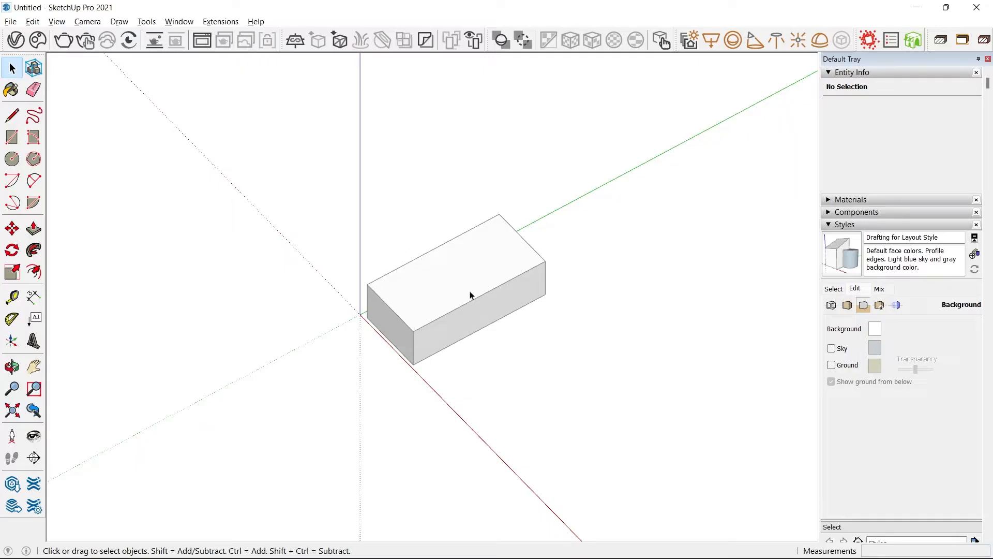
pyautogui.moveTo(500, 275)
pyautogui.mouseDown(button='middle')
pyautogui.moveTo(537, 177)
pyautogui.moveTo(519, 283)
pyautogui.mouseUp(button='middle')
pyautogui.moveTo(480, 325); pyautogui.dragTo(343, 327, button='middle')
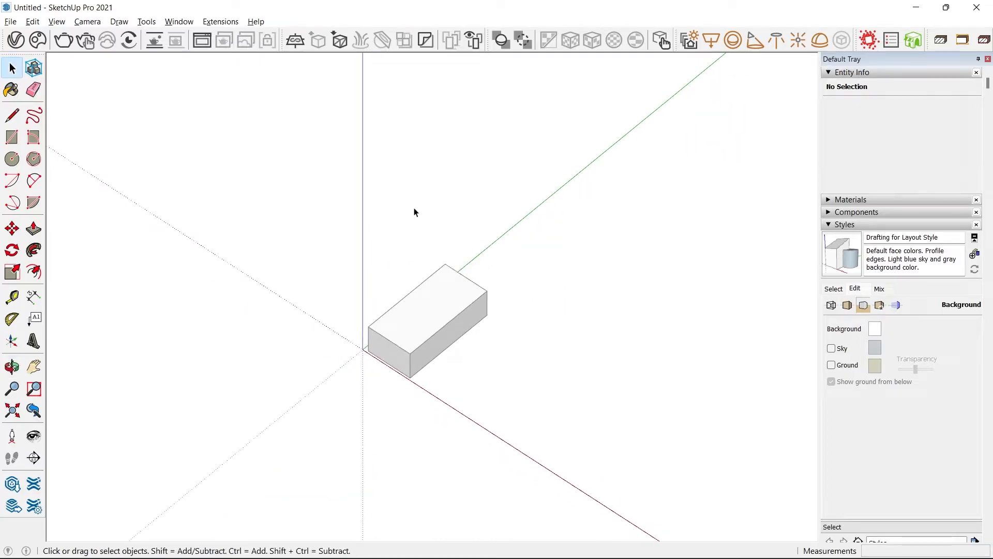
pyautogui.moveTo(414, 212); pyautogui.dragTo(387, 366, button='middle')
pyautogui.scroll(-2, 417, 322)
pyautogui.scroll(3, 371, 325)
pyautogui.scroll(4, 394, 304)
pyautogui.scroll(-3, 509, 309)
pyautogui.scroll(3, 508, 340)
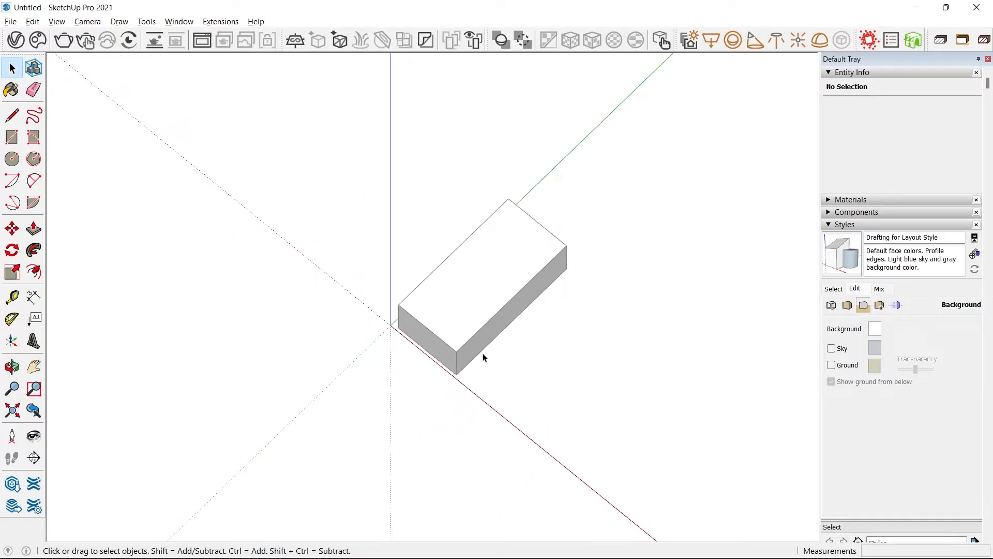
pyautogui.moveTo(473, 365); pyautogui.dragTo(482, 305, button='middle')
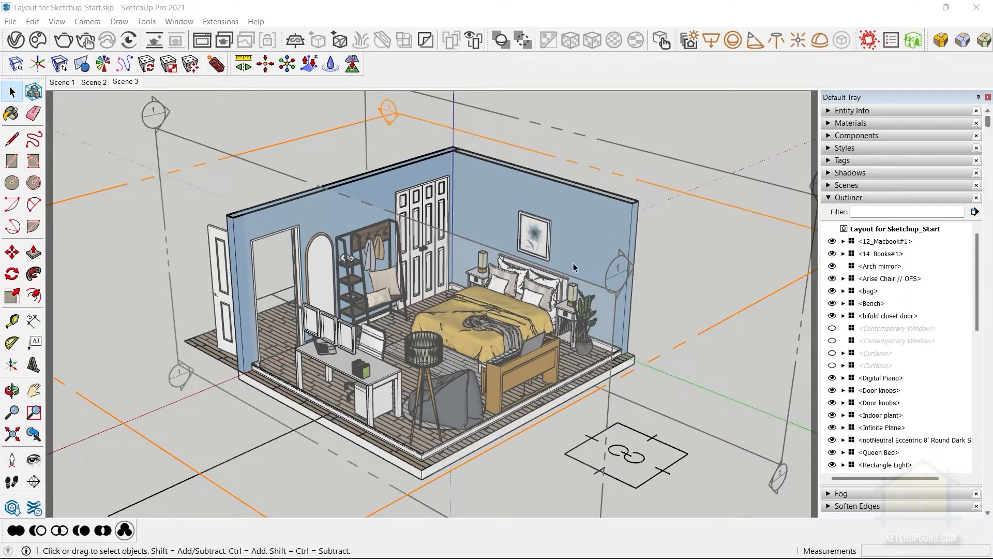
# Delete the three section planes around the bedroom model: Section 1, Section 2 and Section 3.
pyautogui.moveTo(477, 299); pyautogui.dragTo(471, 328, button='middle')
pyautogui.scroll(-3, 448, 290)
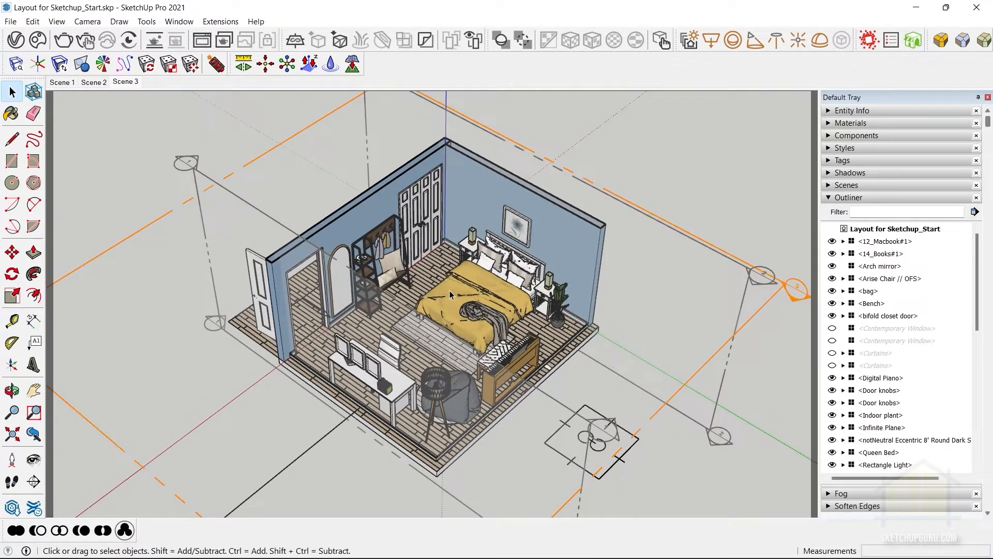
pyautogui.moveTo(541, 324); pyautogui.dragTo(408, 435, button='middle')
pyautogui.scroll(-2, 481, 287)
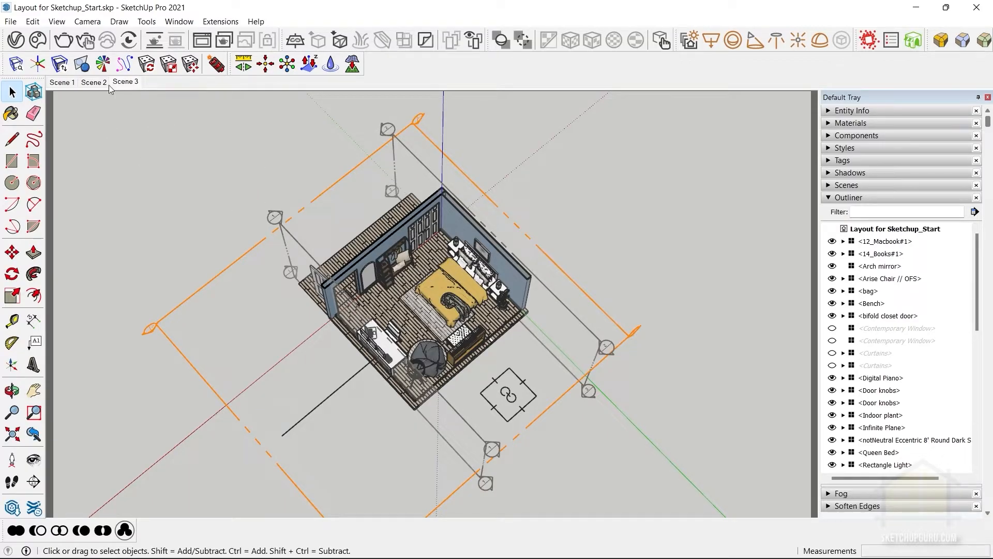
pyautogui.moveTo(520, 334); pyautogui.dragTo(611, 254, button='middle')
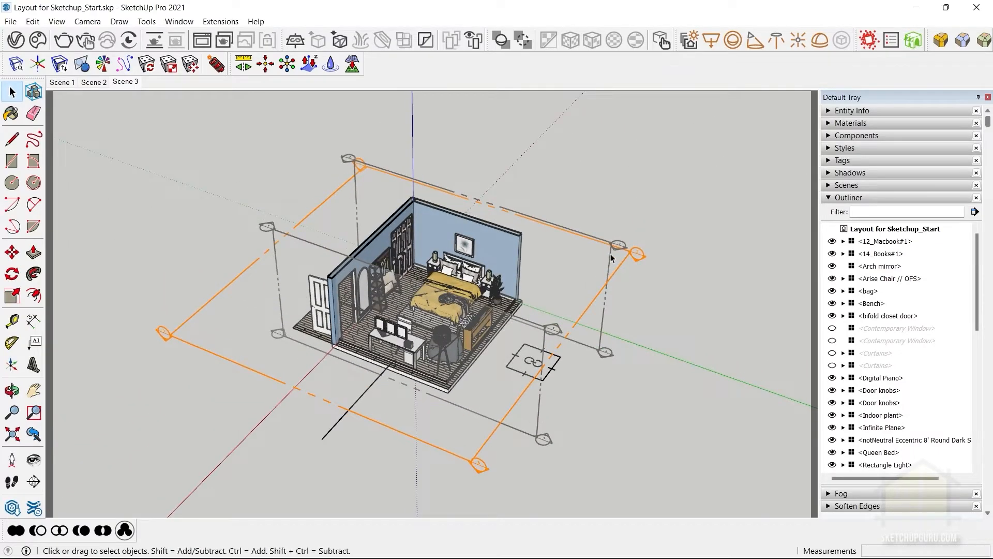
pyautogui.moveTo(666, 315); pyautogui.dragTo(646, 335, button='middle')
pyautogui.moveTo(621, 289); pyautogui.dragTo(613, 291, button='middle')
pyautogui.click(611, 291)
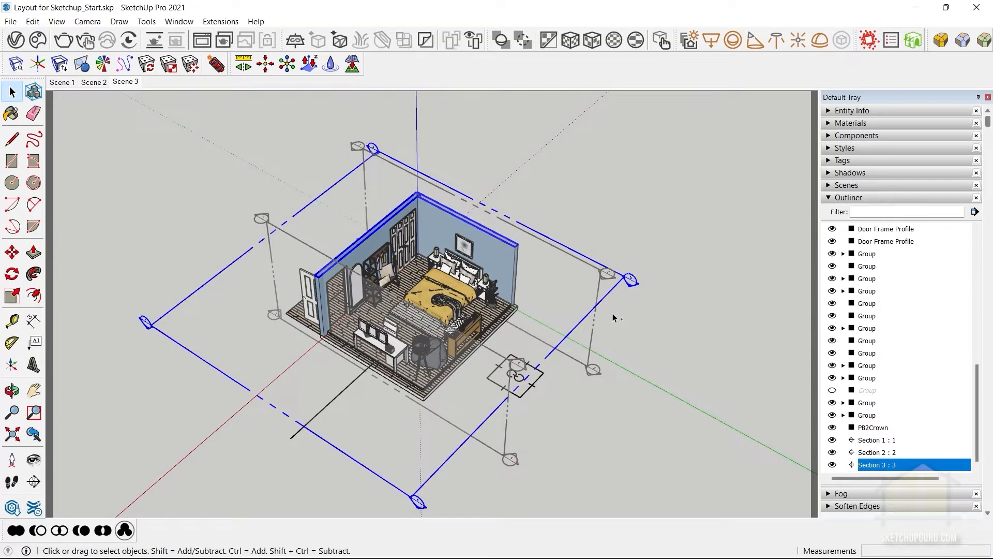
pyautogui.keyDown('shift'); pyautogui.click(589, 350); pyautogui.keyUp('shift')
pyautogui.keyDown('shift'); pyautogui.click(507, 425); pyautogui.keyUp('shift')
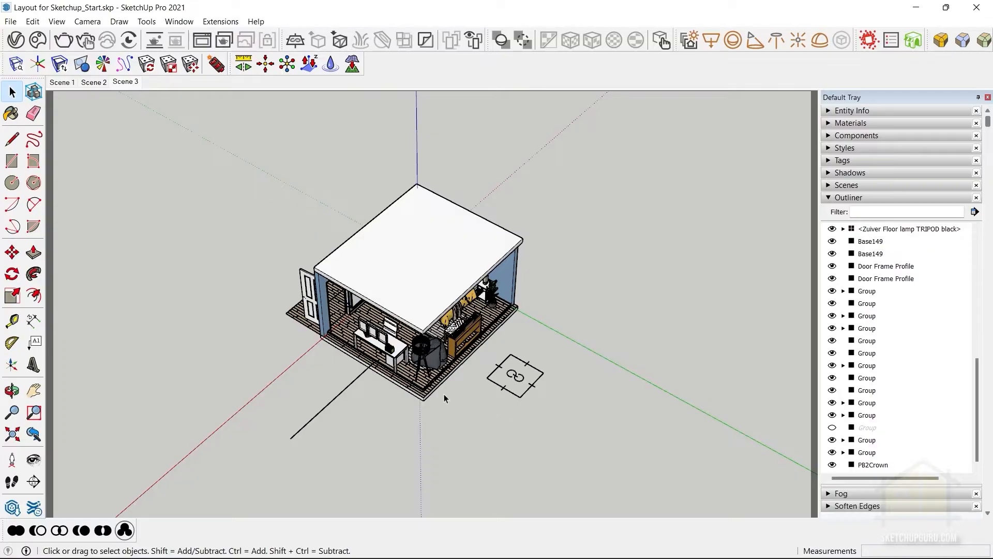
# Unhide all hidden top-level objects in the bedroom model.
pyautogui.scroll(3, 413, 364)
pyautogui.moveTo(290, 376); pyautogui.dragTo(278, 350, button='middle')
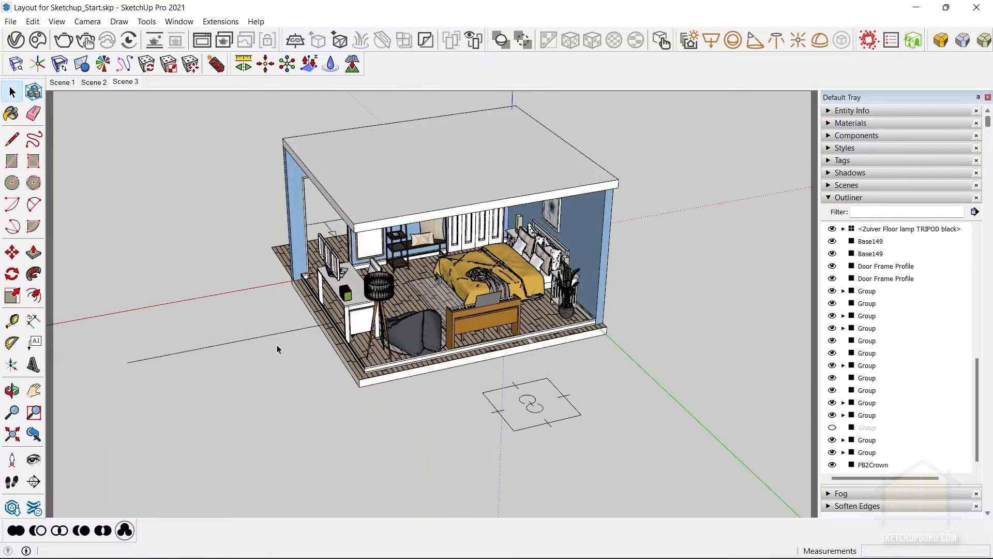
pyautogui.press('F4')
pyautogui.moveTo(277, 349); pyautogui.dragTo(423, 369, button='middle')
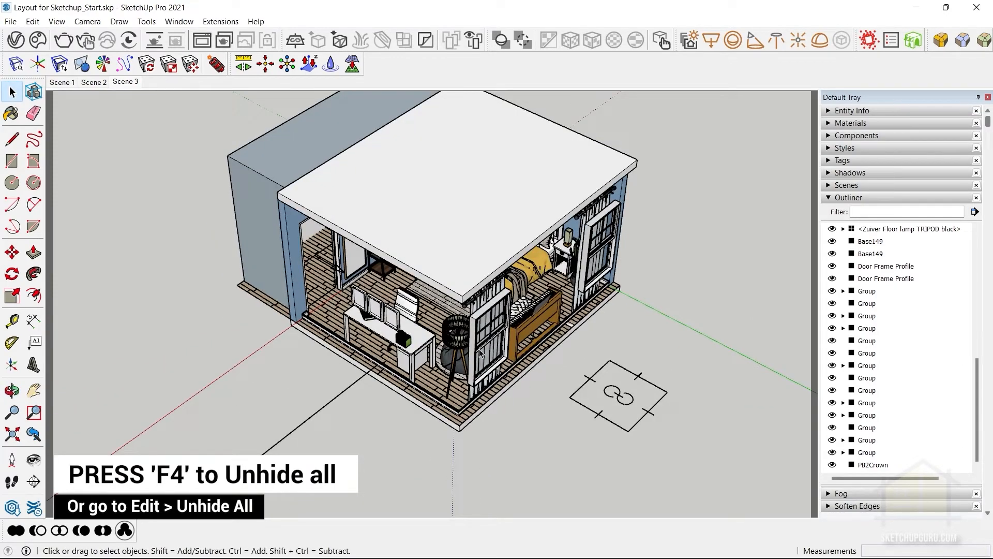
# Turn on display of Hidden Objects, enter the room's nested wall group, unhide its hidden walls and leave the group.
pyautogui.click(58, 22)
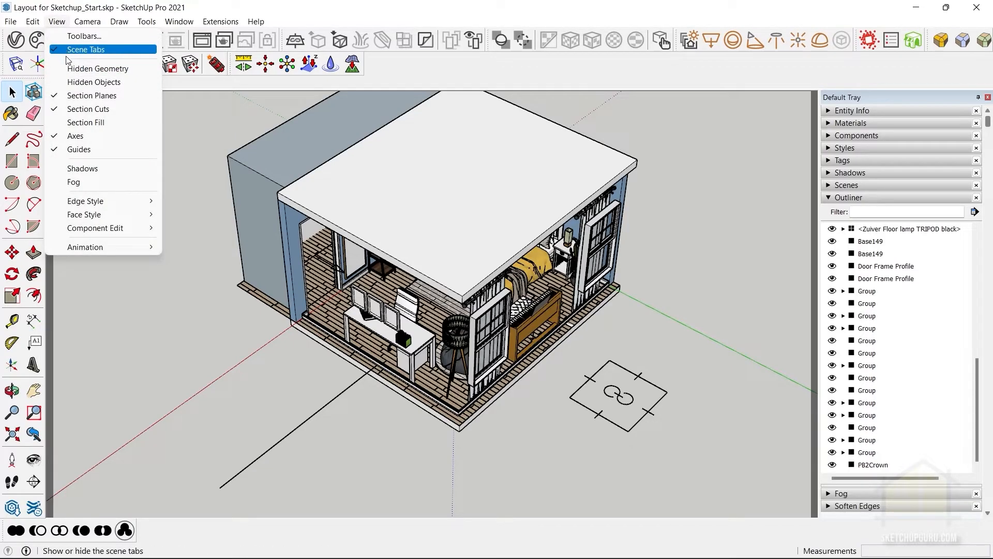
pyautogui.click(86, 83)
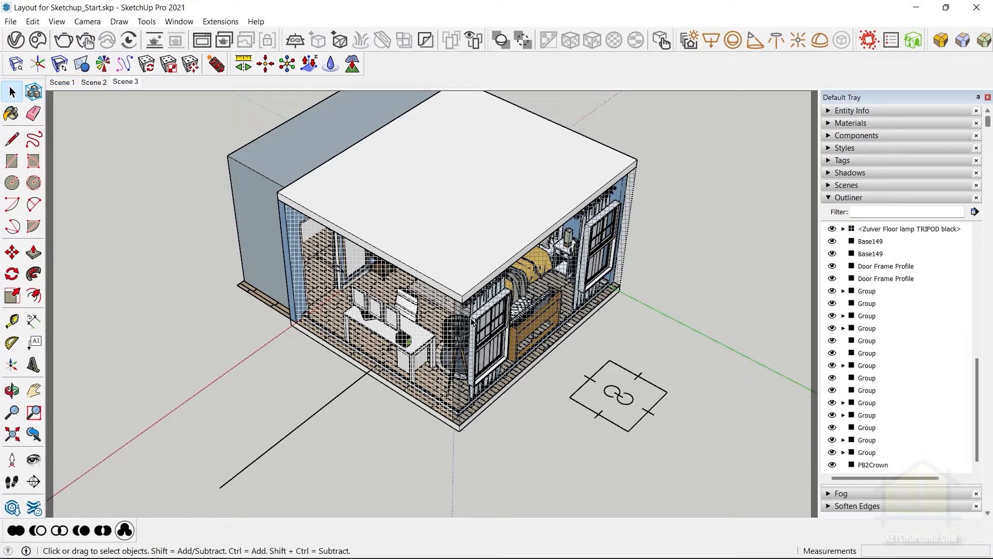
pyautogui.moveTo(399, 318); pyautogui.dragTo(365, 257, button='middle')
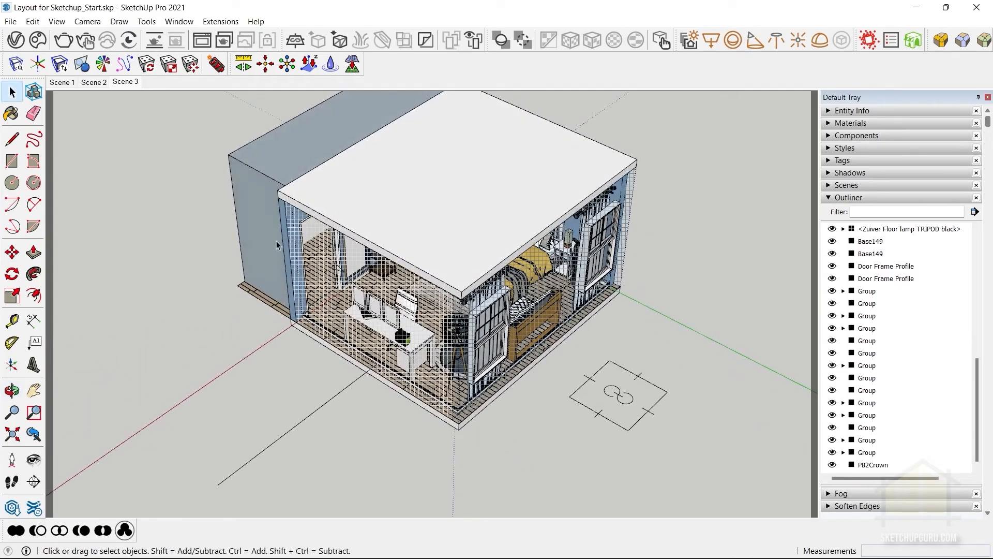
pyautogui.doubleClick(301, 234)
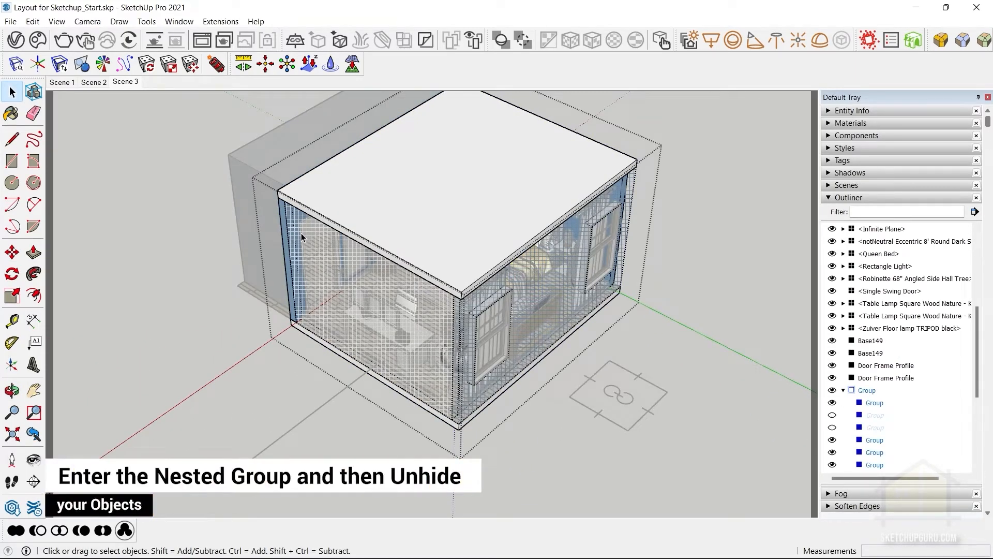
pyautogui.hotkey('shift', 'h')
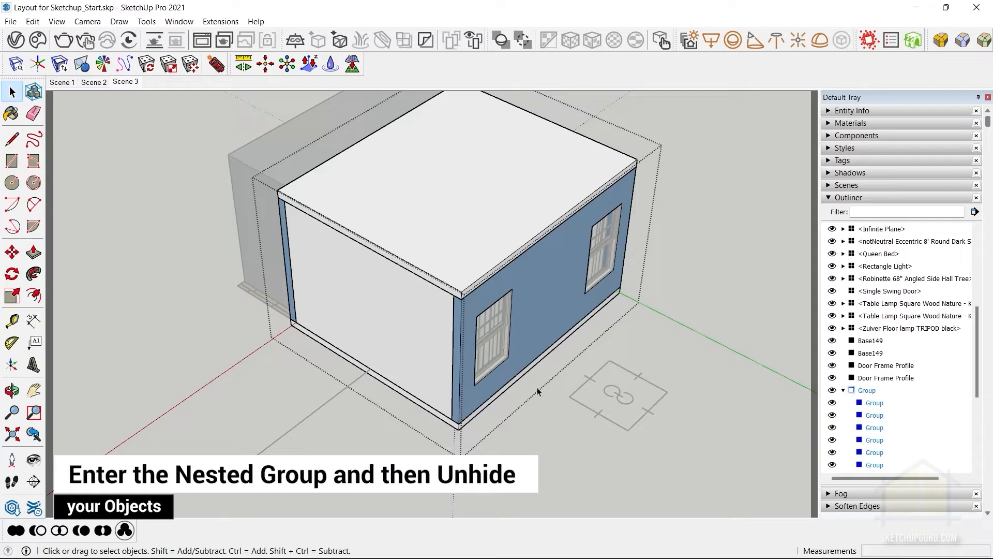
pyautogui.moveTo(535, 400); pyautogui.dragTo(761, 409, button='middle')
pyautogui.press('Escape')
# Delete the large box group that covers the outside of the door wall.
pyautogui.moveTo(297, 332); pyautogui.dragTo(320, 310, button='middle')
pyautogui.click(320, 311)
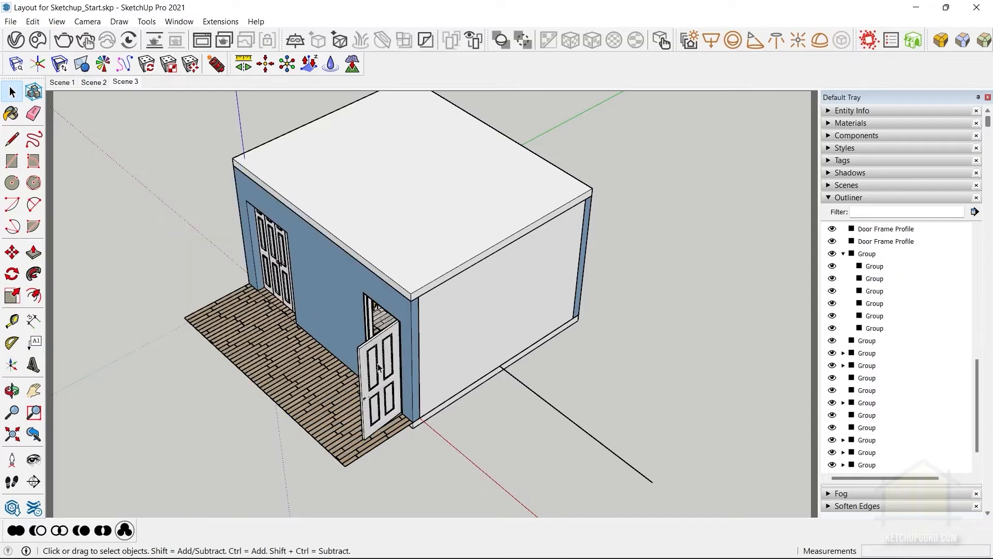
pyautogui.moveTo(533, 399); pyautogui.dragTo(667, 373, button='middle')
# Configure the Single Swing Door live component so its open angle is 0.
pyautogui.scroll(4, 510, 408)
pyautogui.click(581, 283)
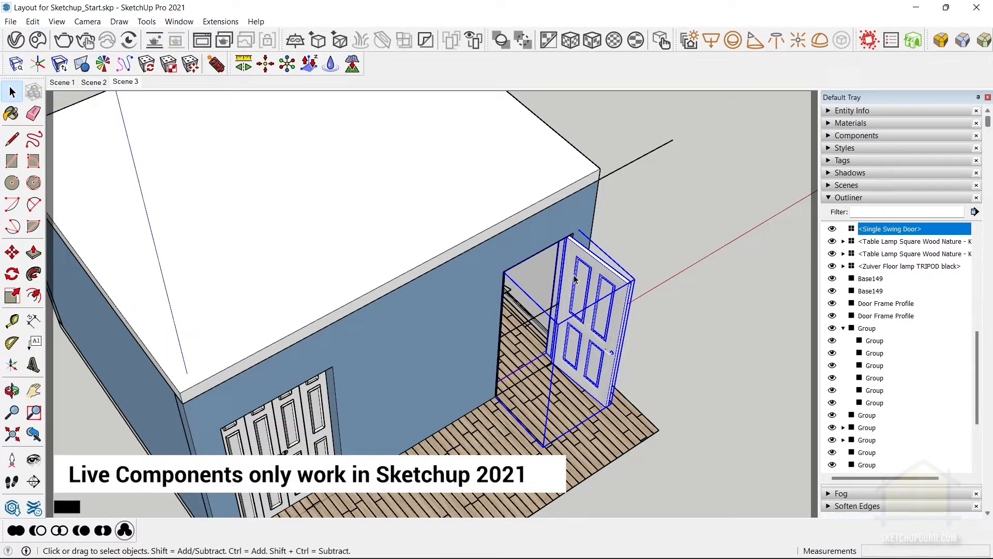
pyautogui.rightClick(574, 279)
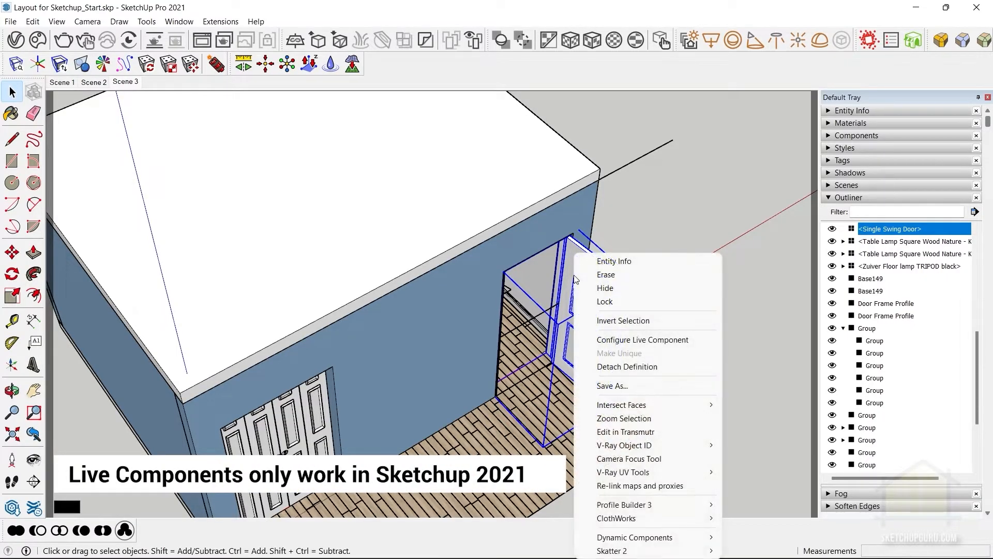
pyautogui.click(599, 342)
pyautogui.moveTo(611, 127); pyautogui.dragTo(305, 86)
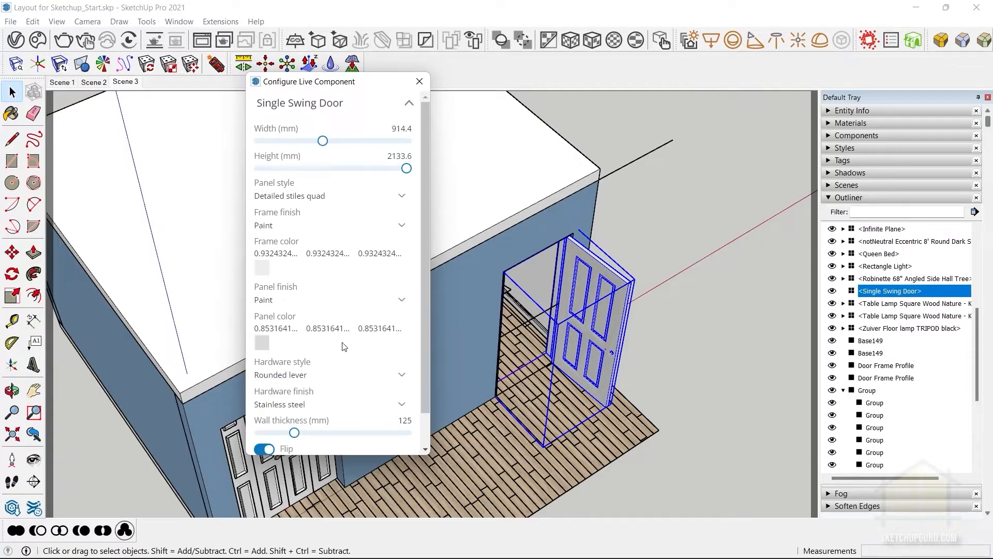
pyautogui.scroll(-1, 344, 346)
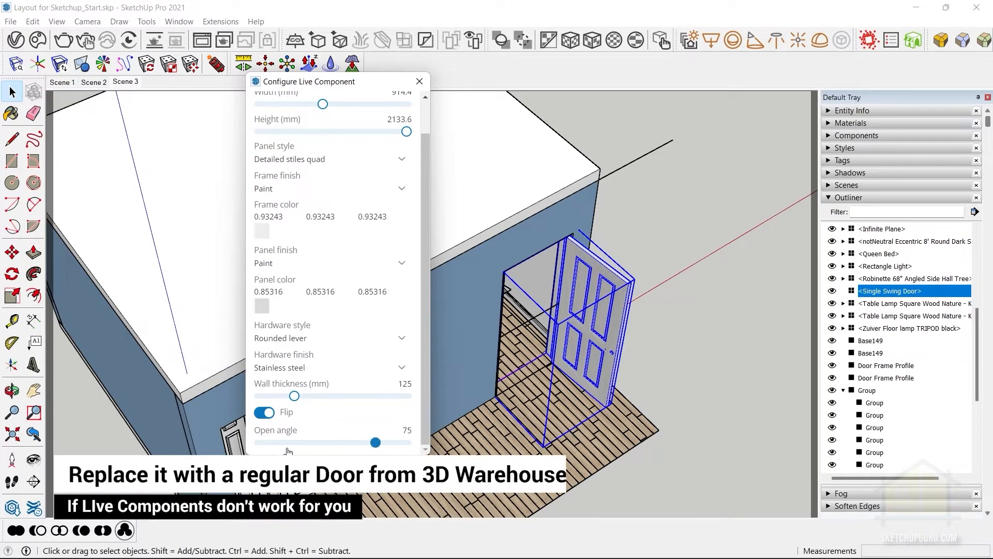
pyautogui.moveTo(298, 446); pyautogui.dragTo(254, 446)
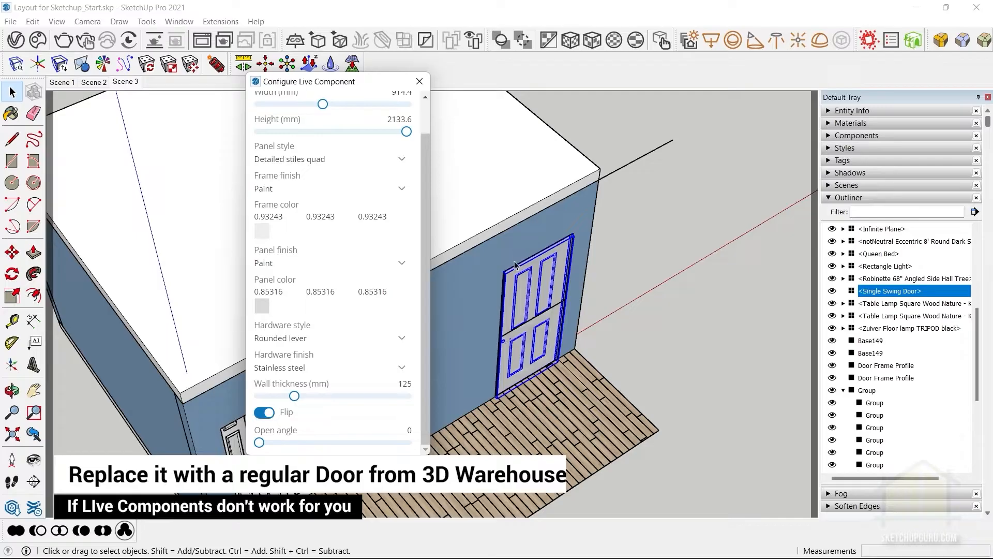
pyautogui.click(420, 81)
# Delete the Rectangle Light component that crosses the closed swing door.
pyautogui.moveTo(540, 275); pyautogui.dragTo(142, 374, button='middle')
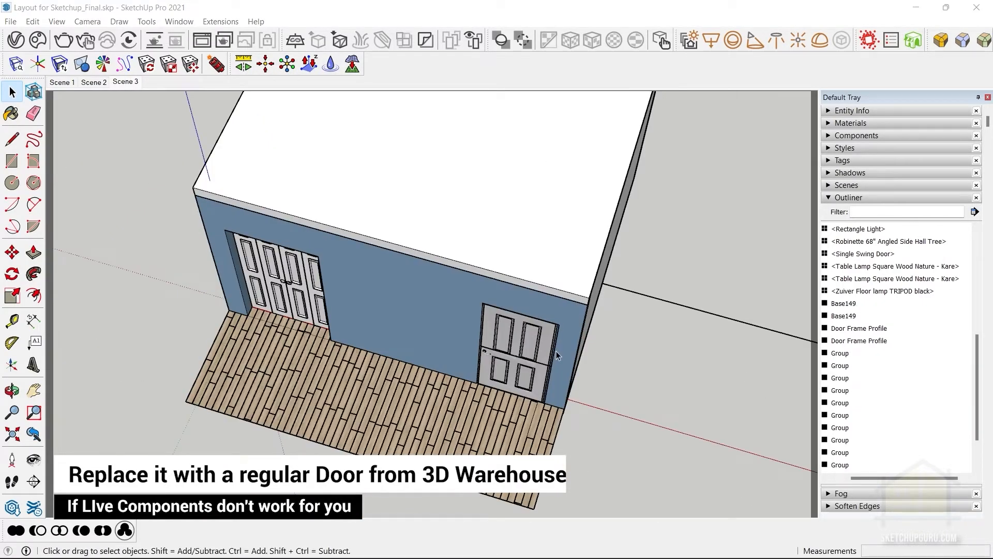
pyautogui.scroll(4, 559, 350)
pyautogui.moveTo(559, 355); pyautogui.dragTo(642, 382, button='middle')
pyautogui.scroll(3, 562, 313)
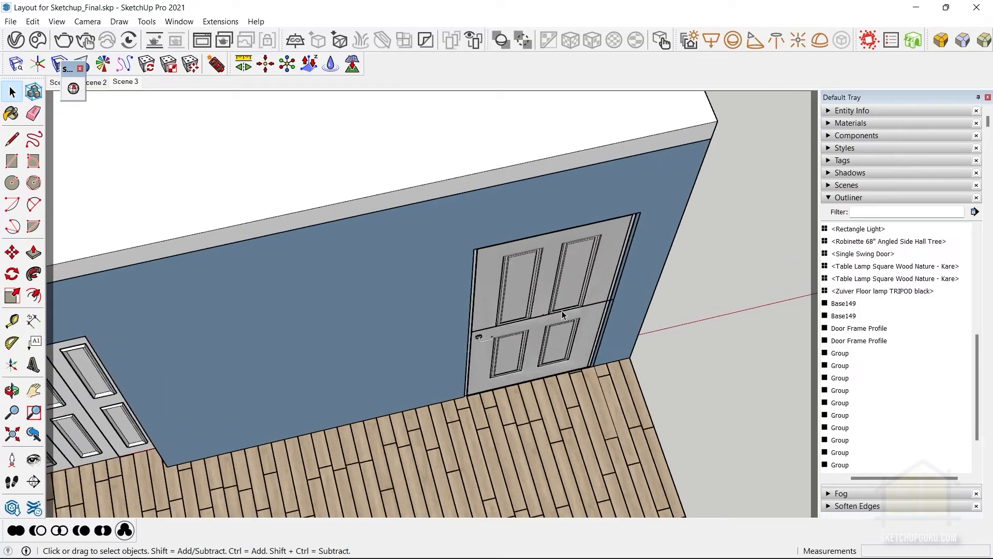
pyautogui.scroll(2, 562, 313)
pyautogui.click(564, 313)
pyautogui.click(586, 306)
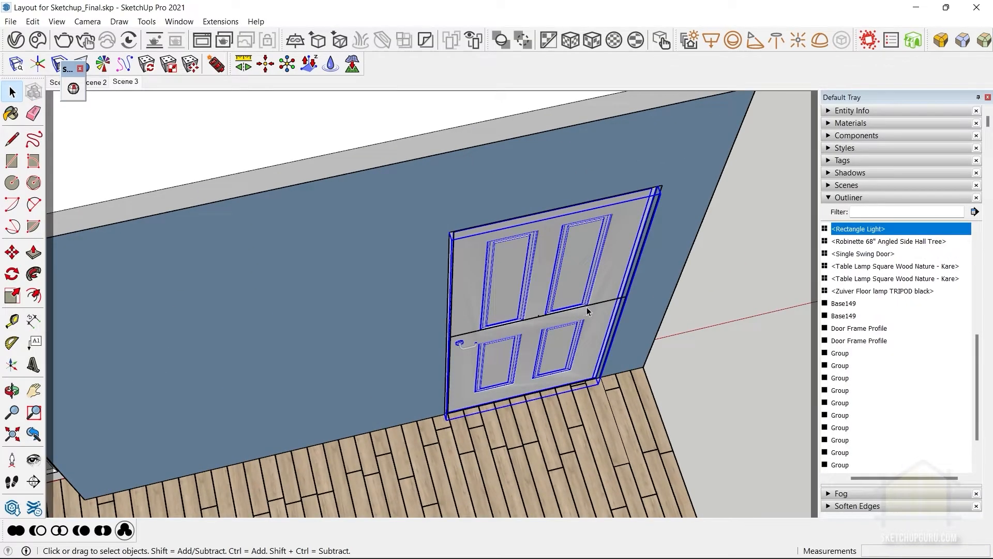
pyautogui.scroll(3, 591, 306)
pyautogui.moveTo(591, 306); pyautogui.dragTo(570, 314, button='middle')
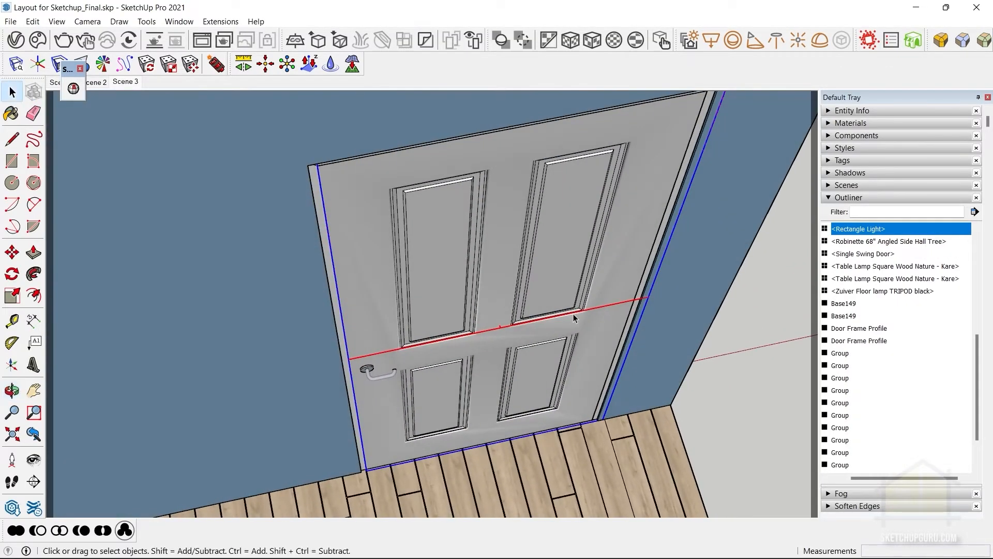
pyautogui.press('Delete')
pyautogui.scroll(-6, 574, 317)
pyautogui.moveTo(693, 268); pyautogui.dragTo(227, 256, button='middle')
pyautogui.scroll(-5, 277, 272)
pyautogui.keyDown('shift'); pyautogui.moveTo(519, 315); pyautogui.dragTo(603, 335, button='middle'); pyautogui.keyUp('shift')
pyautogui.moveTo(603, 335); pyautogui.dragTo(464, 302, button='middle')
pyautogui.scroll(-2, 449, 341)
pyautogui.scroll(-2, 635, 272)
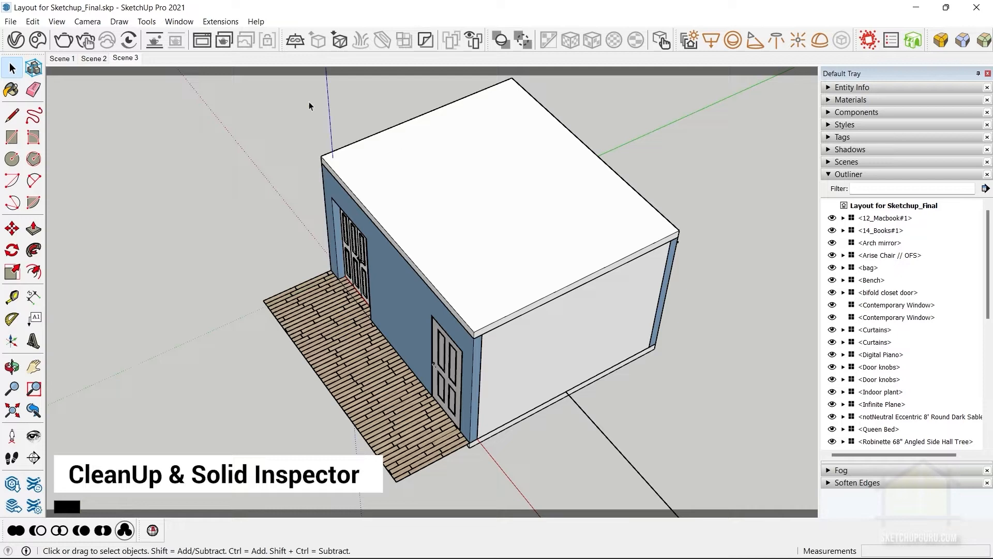
# Run CleanUp³ on the whole model with Purge Unused, Merge Coplanar Faces, Repair Split Edges and Erase Stray Edges enabled, and dismiss its statistics.
pyautogui.click(206, 22)
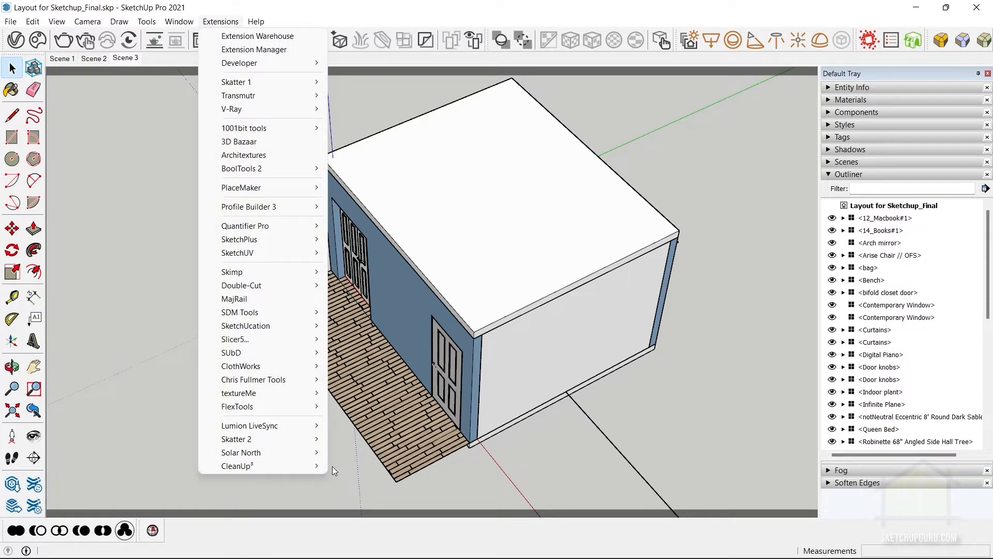
pyautogui.moveTo(263, 467)
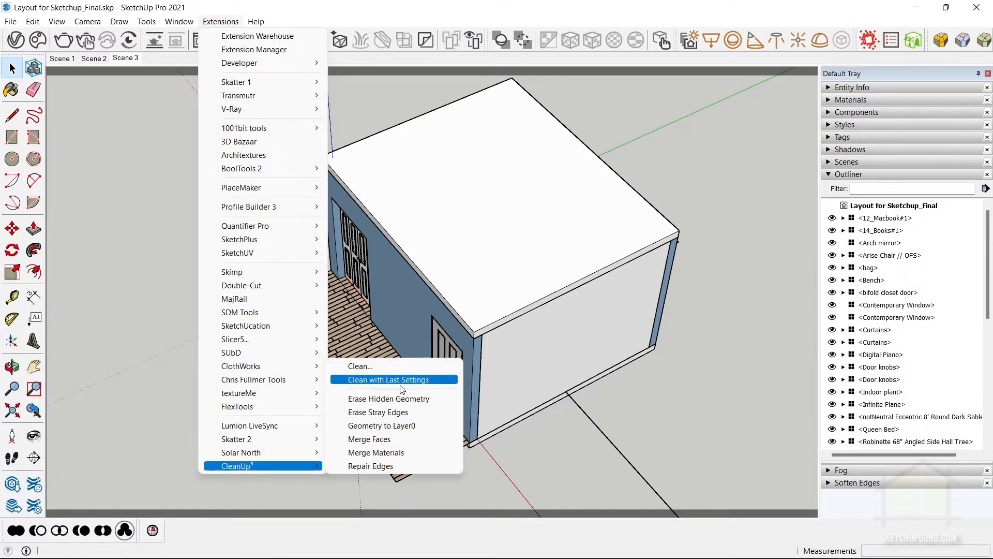
pyautogui.click(371, 366)
pyautogui.moveTo(207, 74); pyautogui.dragTo(605, 27)
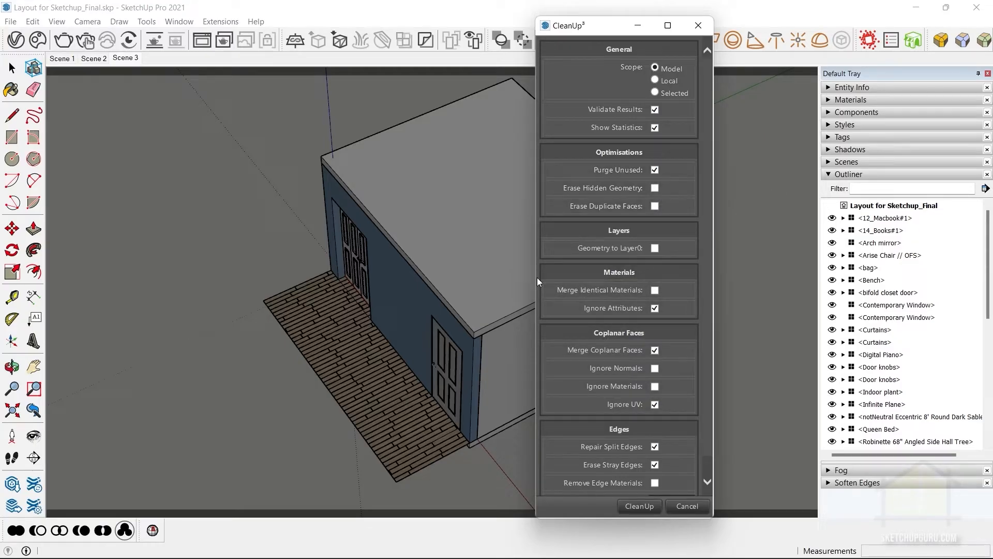
pyautogui.scroll(-1, 594, 289)
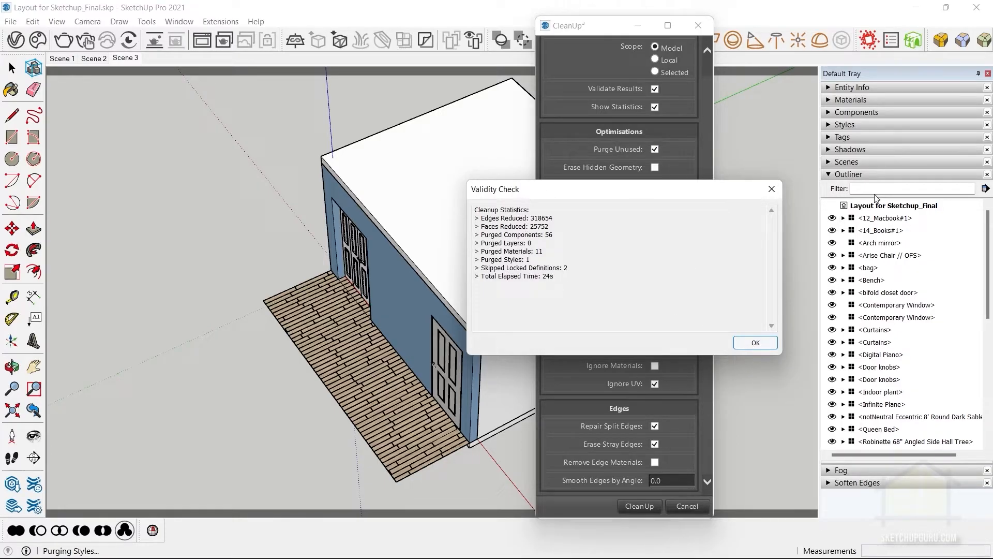
pyautogui.press('Return')
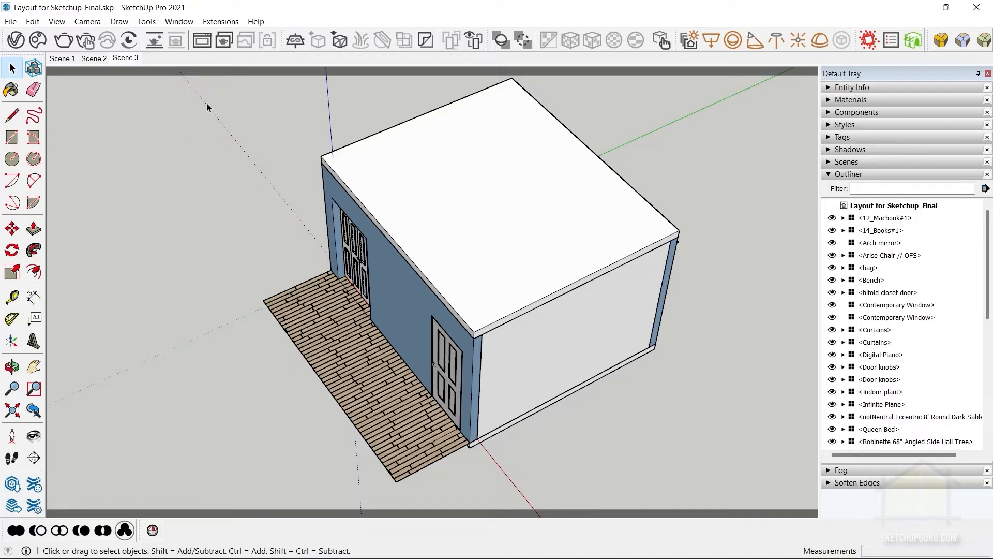
# Purge the model's unused items from the Model Info statistics and dismiss the dialog.
pyautogui.click(179, 21)
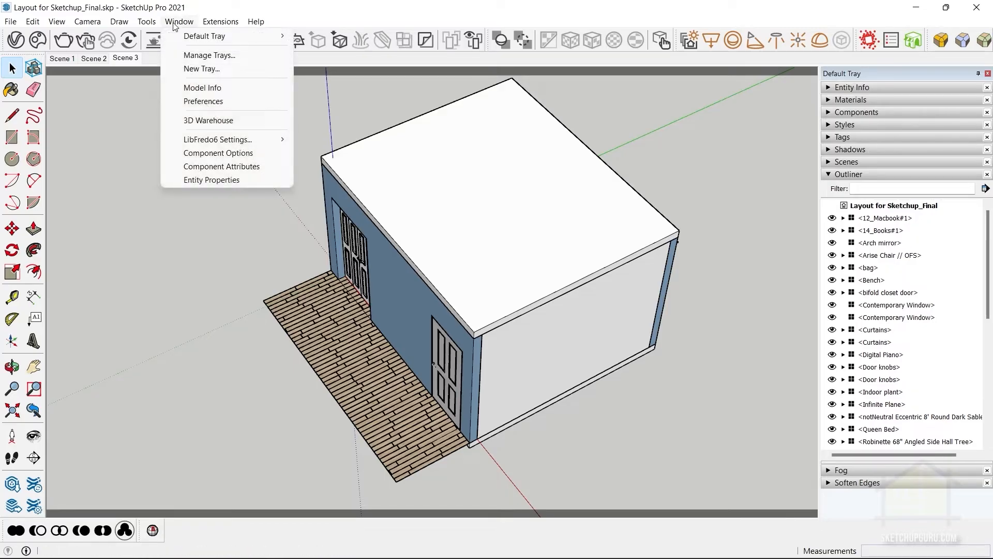
pyautogui.click(209, 89)
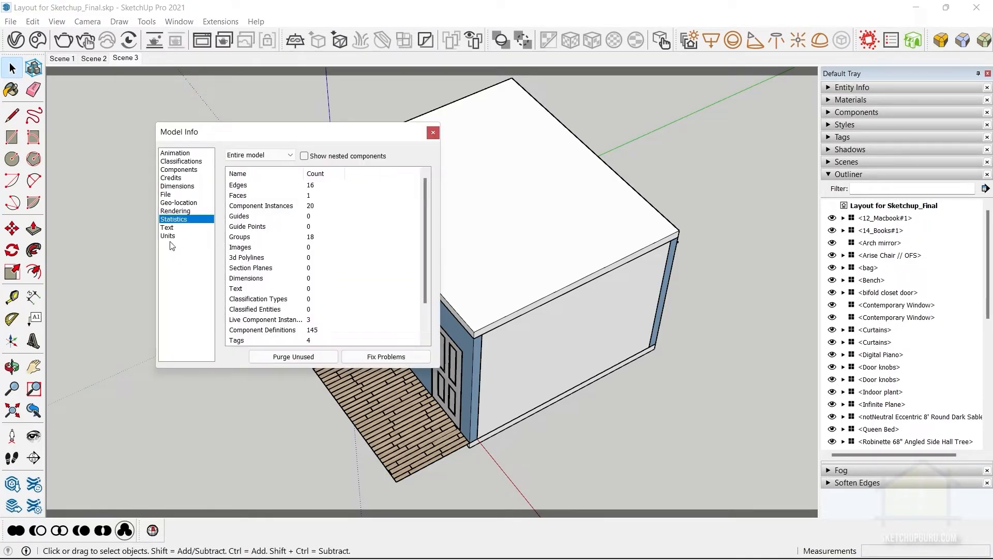
pyautogui.click(290, 357)
pyautogui.click(434, 134)
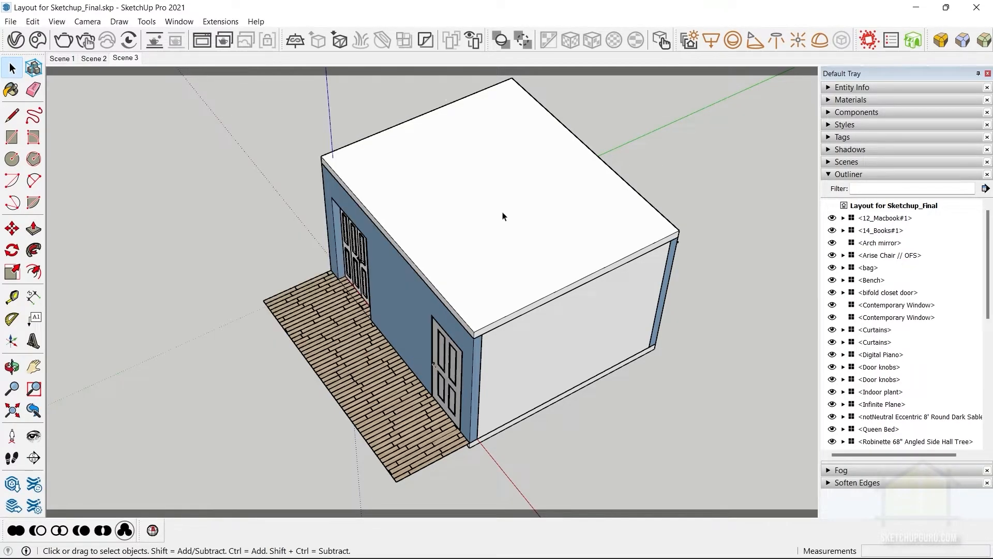
# Run Solid Inspector² on the whole model, try to fix all detected errors and dismiss the warning.
pyautogui.click(179, 21)
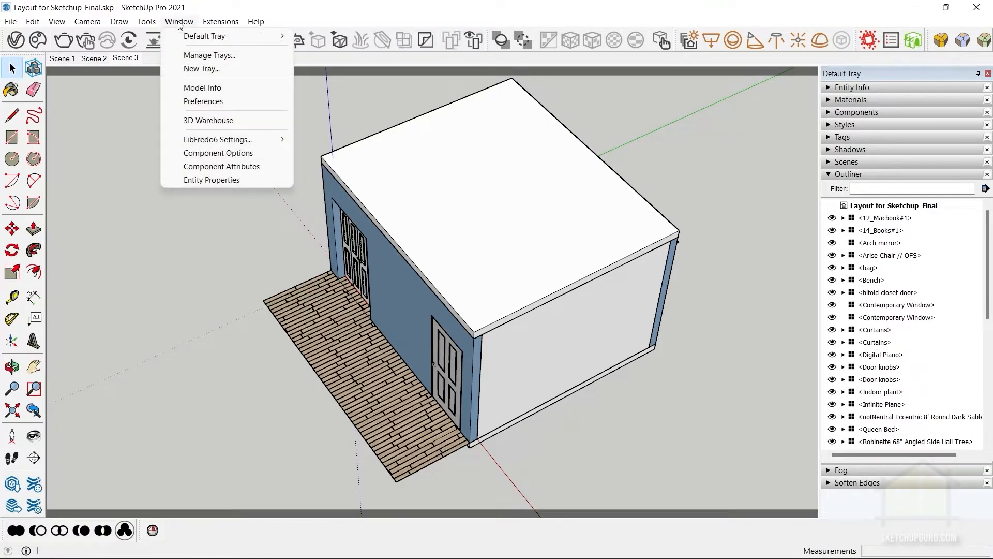
pyautogui.moveTo(212, 21)
pyautogui.moveTo(146, 21)
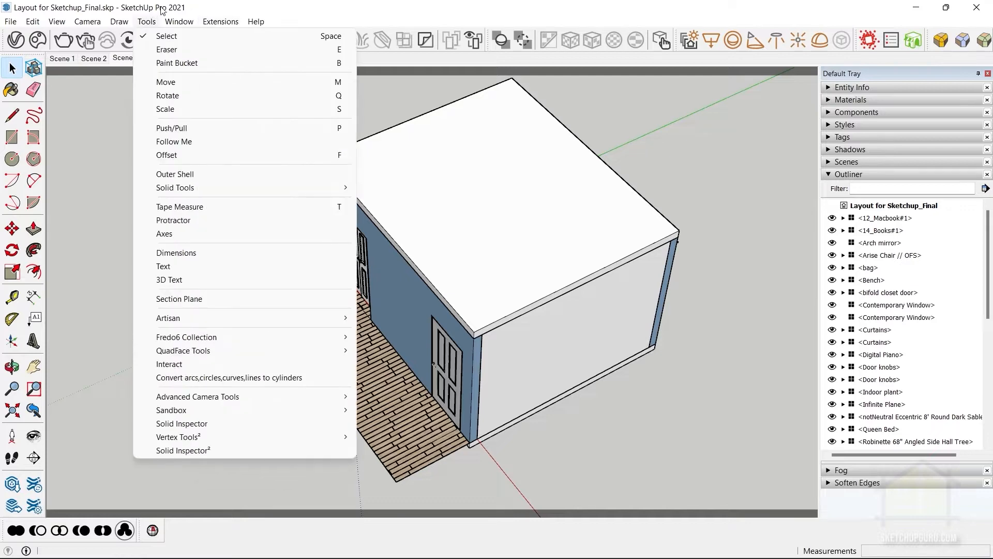
pyautogui.click(198, 451)
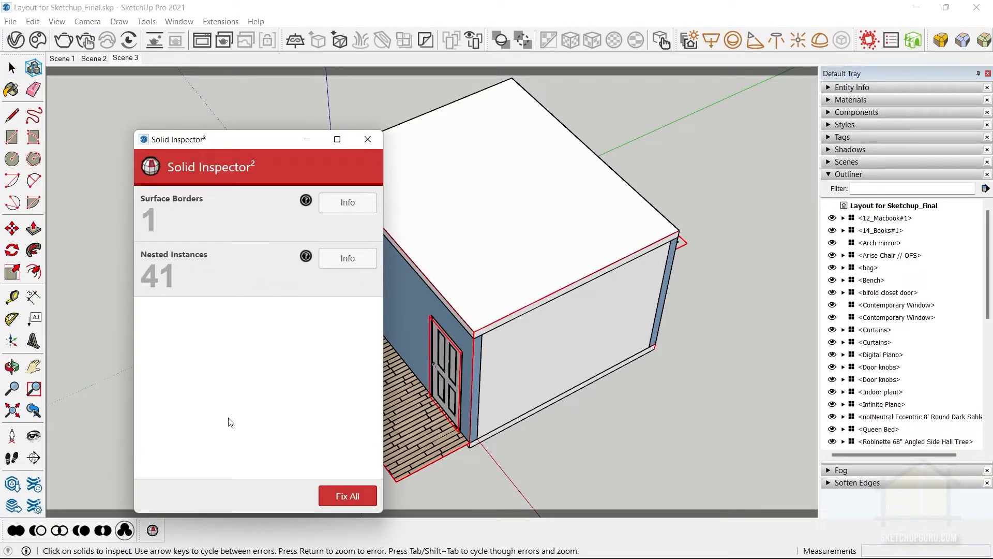
pyautogui.moveTo(211, 147); pyautogui.dragTo(206, 60)
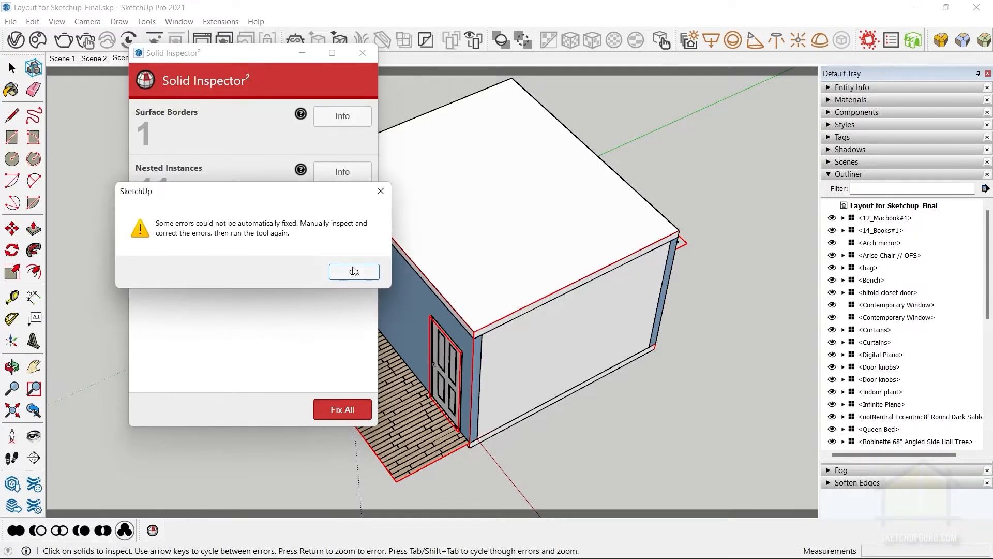
pyautogui.click(350, 268)
# Check the room shell group with Solid Inspector² and leave the inspector.
pyautogui.scroll(2, 649, 301)
pyautogui.click(627, 229)
pyautogui.moveTo(627, 229); pyautogui.dragTo(390, 270, button='middle')
pyautogui.scroll(-4, 550, 269)
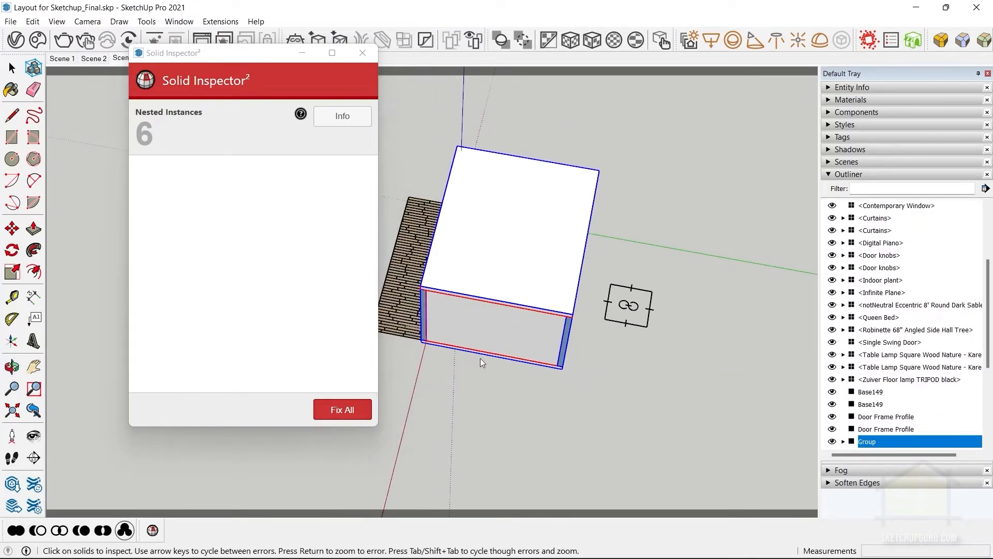
pyautogui.moveTo(480, 362); pyautogui.dragTo(440, 331, button='middle')
pyautogui.click(12, 67)
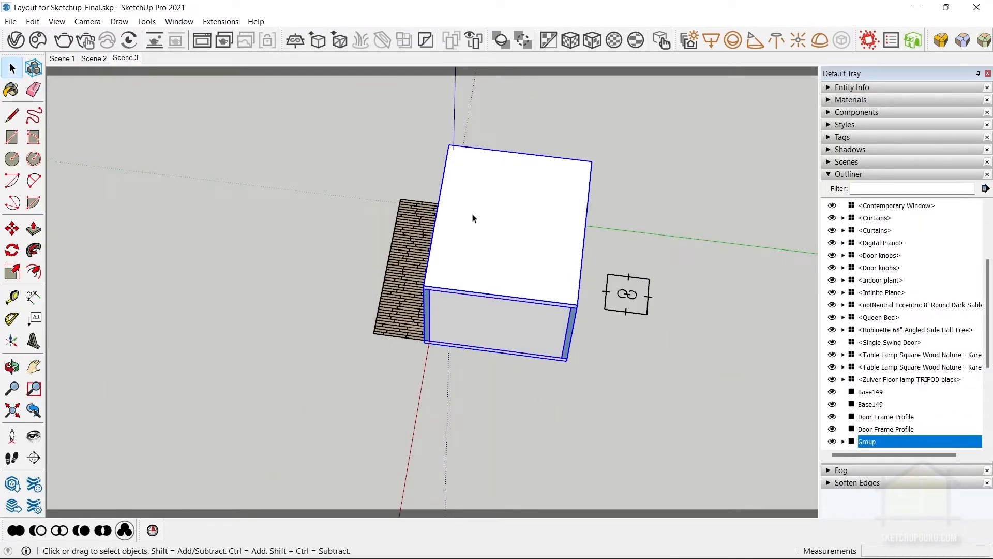
# Explode the room shell group and hide its ceiling to expose the interior.
pyautogui.scroll(2, 542, 268)
pyautogui.rightClick(534, 267)
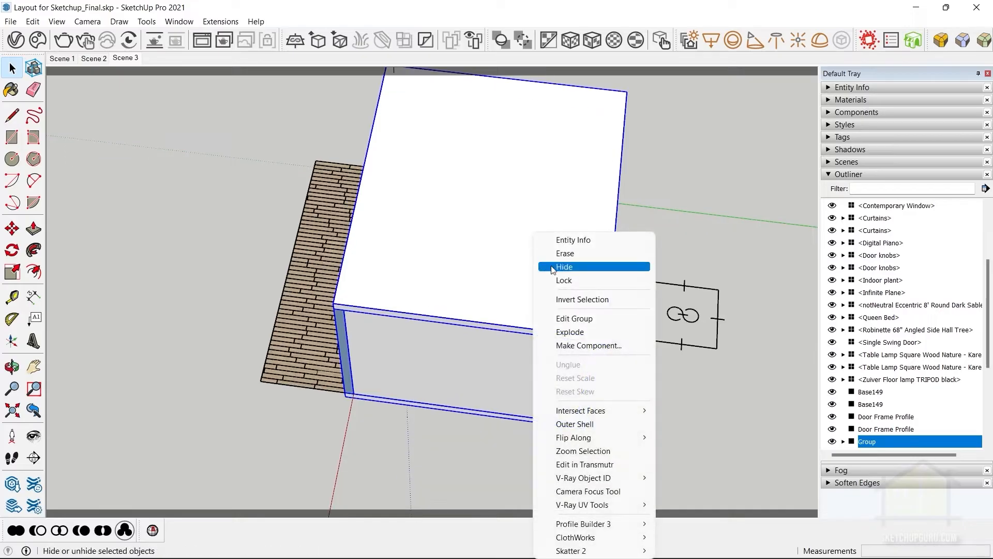
pyautogui.click(568, 331)
pyautogui.press('F2')
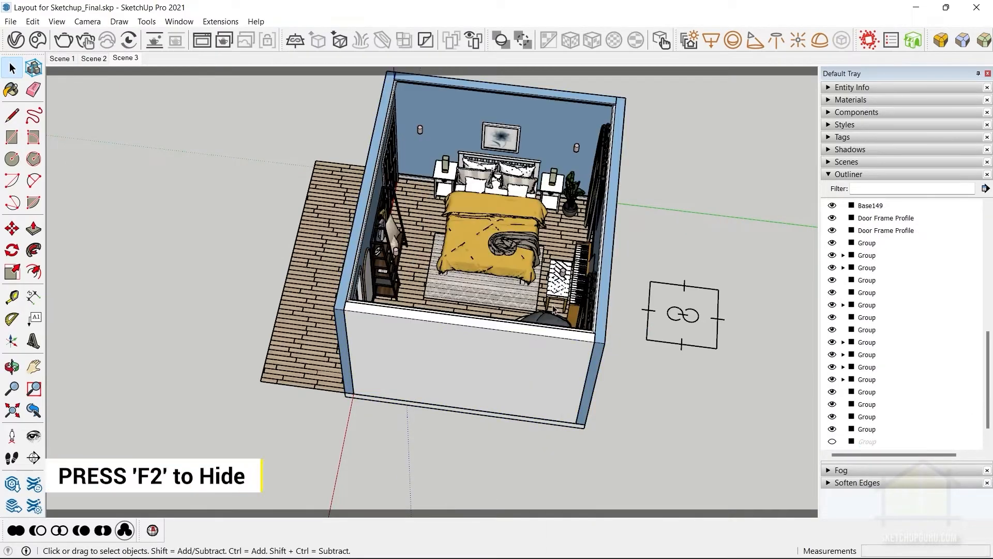
# Run Solid Inspector² on the exploded model, try to fix all errors, and locate the surface border error.
pyautogui.moveTo(500, 336); pyautogui.dragTo(481, 302, button='middle')
pyautogui.click(151, 22)
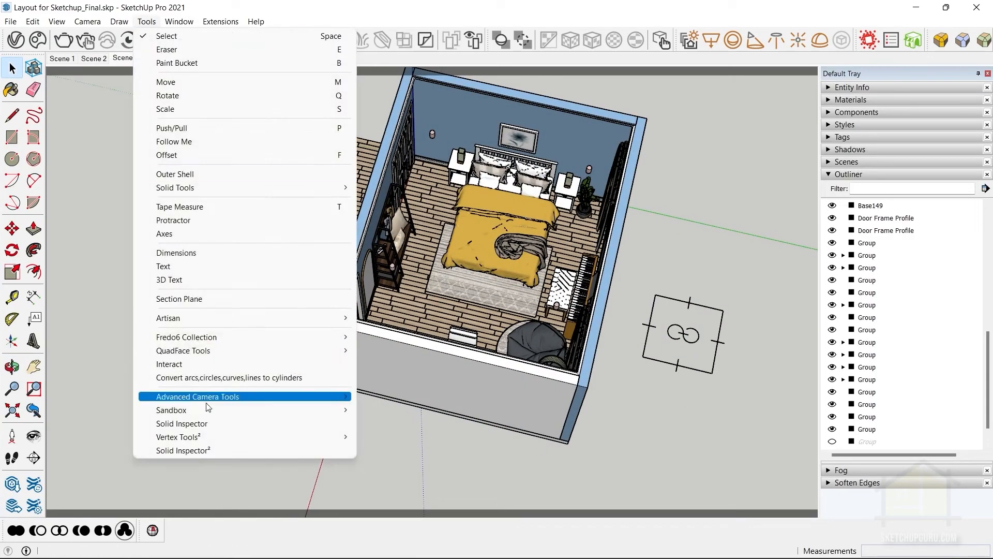
pyautogui.click(209, 450)
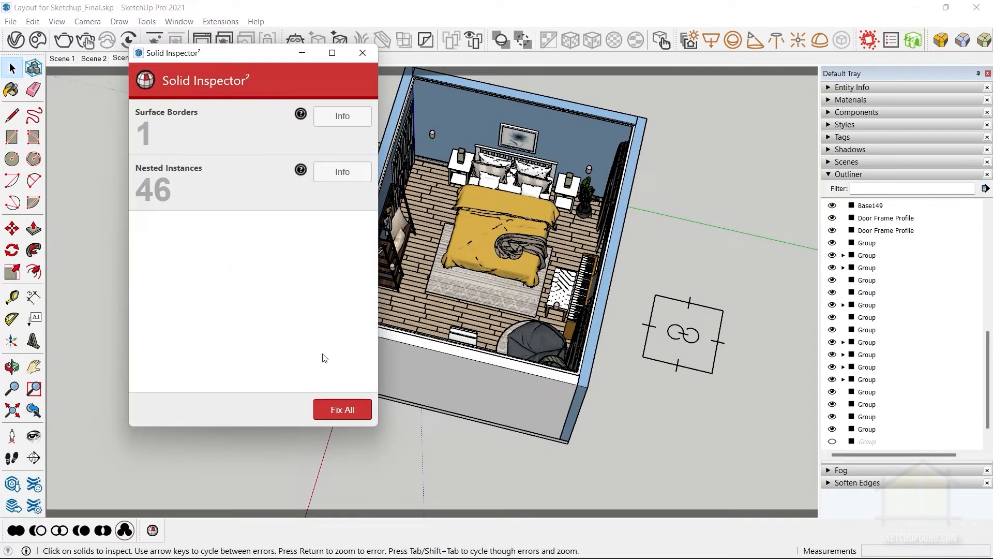
pyautogui.click(348, 409)
pyautogui.click(346, 272)
pyautogui.press('Tab')
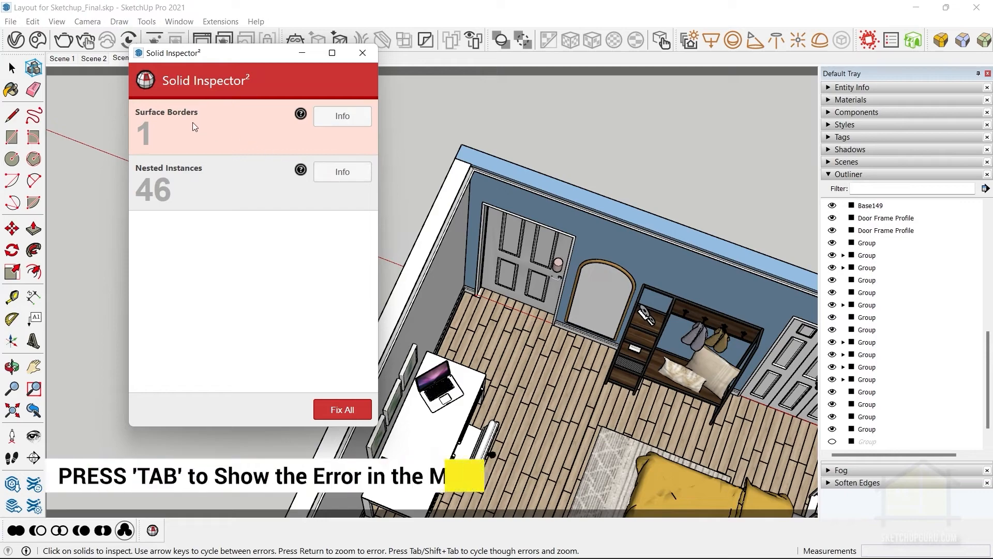
pyautogui.moveTo(465, 274); pyautogui.dragTo(796, 333, button='middle')
pyautogui.scroll(10, 615, 298)
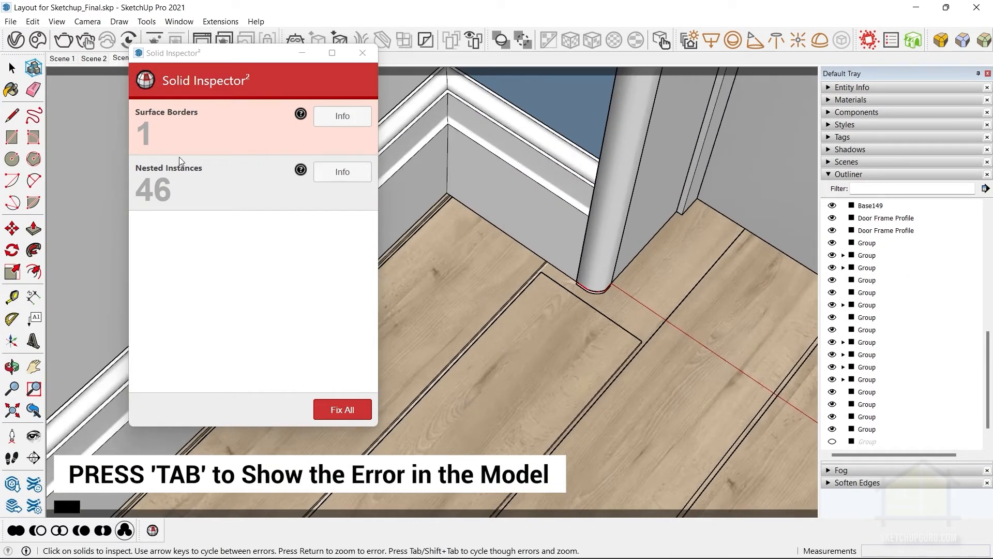
# In the floor group, close the hole beneath the rounded door frame by drawing a line across it.
pyautogui.scroll(10, 579, 288)
pyautogui.moveTo(669, 312); pyautogui.dragTo(551, 248, button='middle')
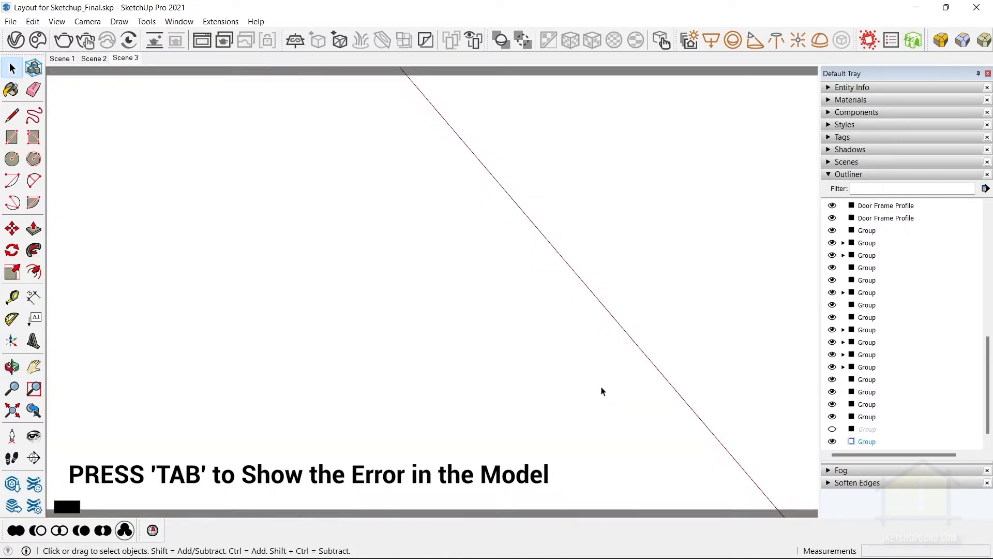
pyautogui.press('h')
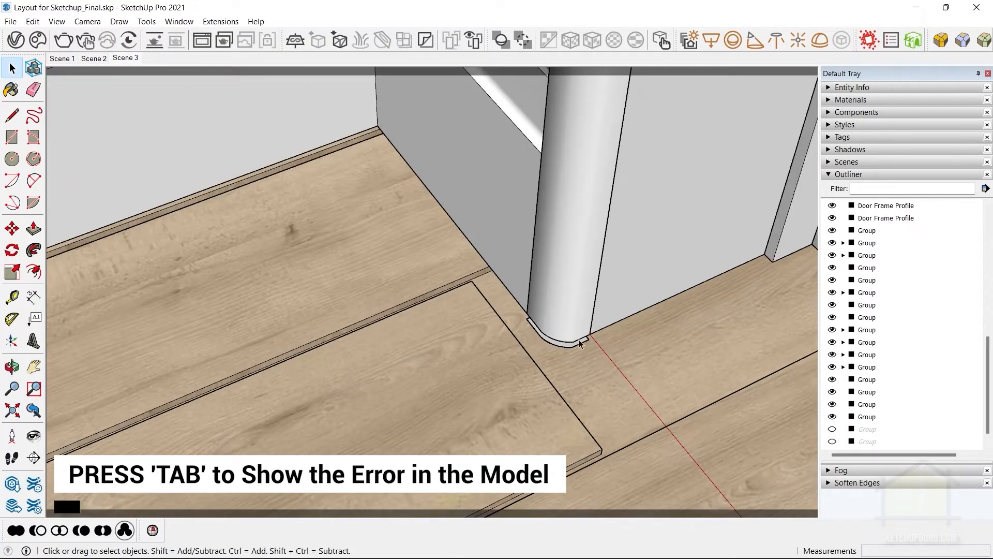
pyautogui.scroll(5, 572, 353)
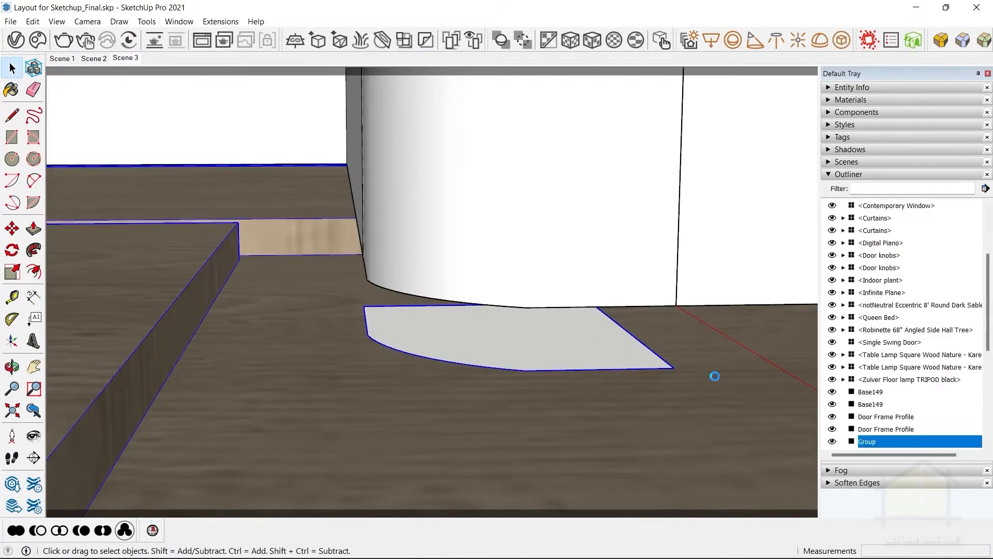
pyautogui.press('h')
pyautogui.moveTo(703, 369)
pyautogui.mouseDown(button='middle')
pyautogui.moveTo(432, 315)
pyautogui.moveTo(436, 348)
pyautogui.moveTo(433, 314)
pyautogui.mouseUp(button='middle')
pyautogui.press('r')
pyautogui.press('l')
pyautogui.click(428, 311)
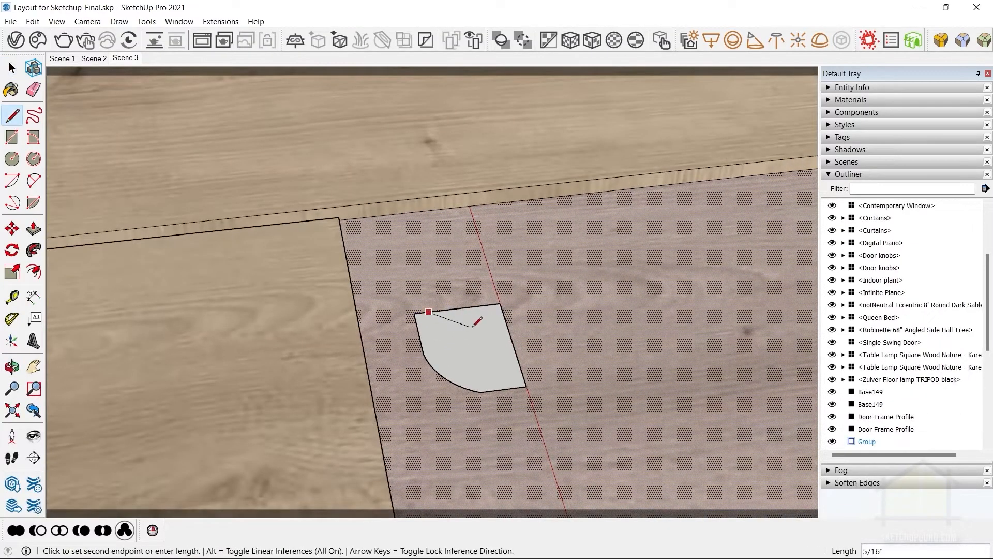
pyautogui.click(512, 343)
# Erase the leftover outline edges and arc around the filled floor area, and bring the door frame back into view.
pyautogui.press('e')
pyautogui.click(483, 332)
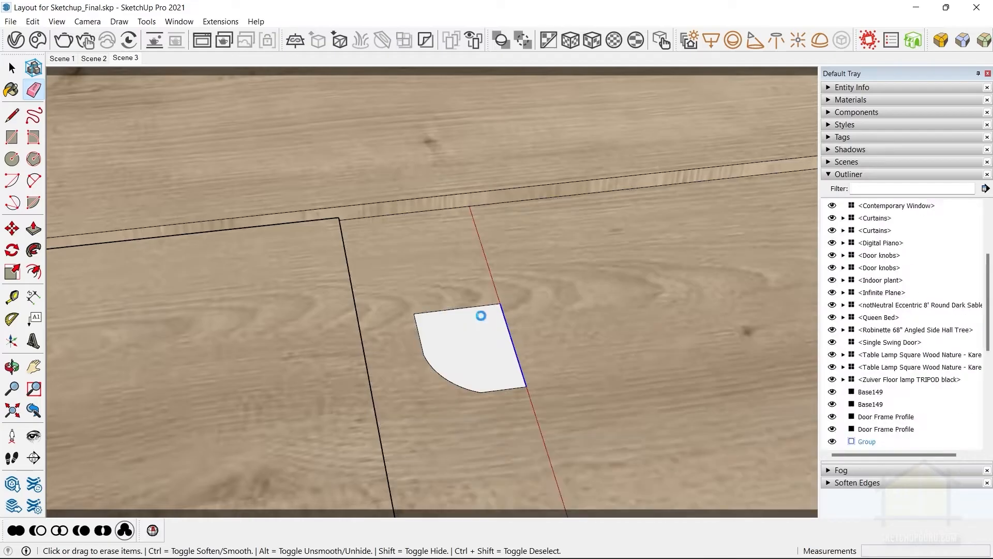
pyautogui.click(444, 310)
pyautogui.click(419, 334)
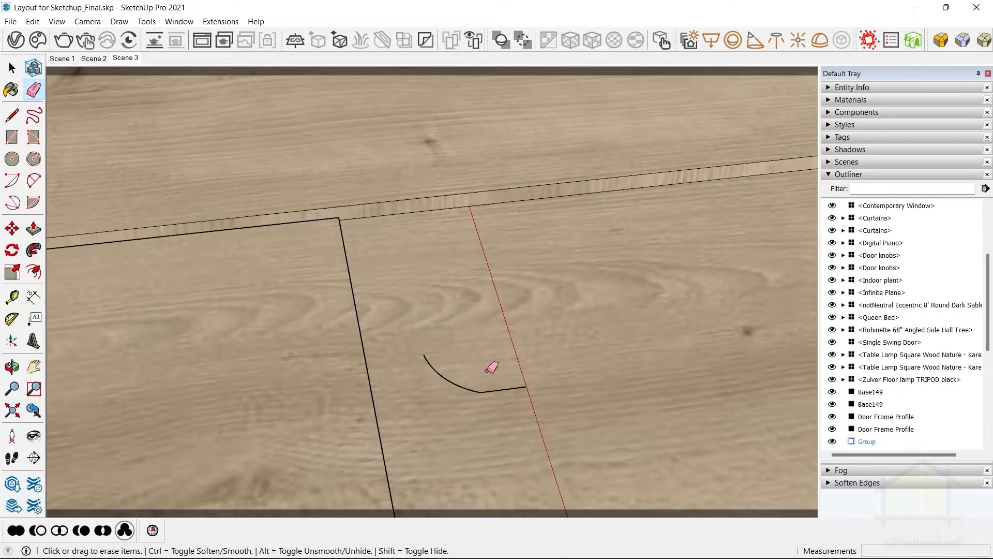
pyautogui.click(508, 403)
pyautogui.press('space')
pyautogui.moveTo(406, 322); pyautogui.dragTo(526, 411)
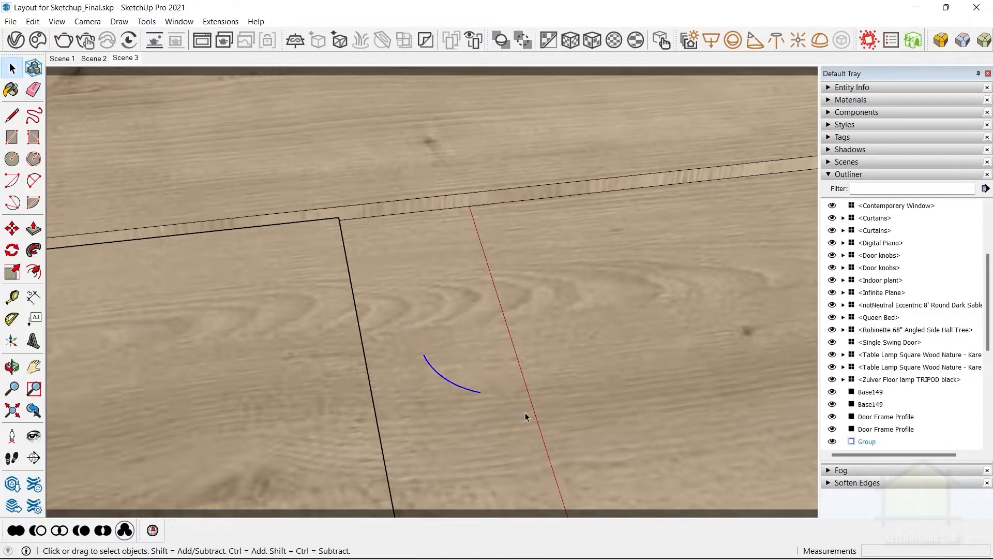
pyautogui.press('Delete')
pyautogui.hotkey('ctrl', 'z')
# Rerun Solid Inspector² after the floor patch, try to fix all errors and jump to the surface border.
pyautogui.click(146, 21)
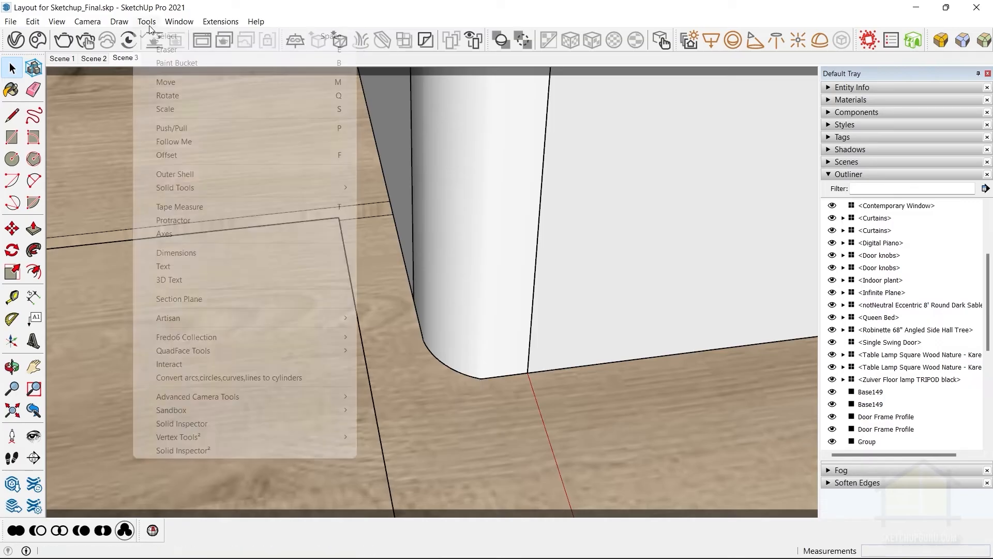
pyautogui.click(188, 448)
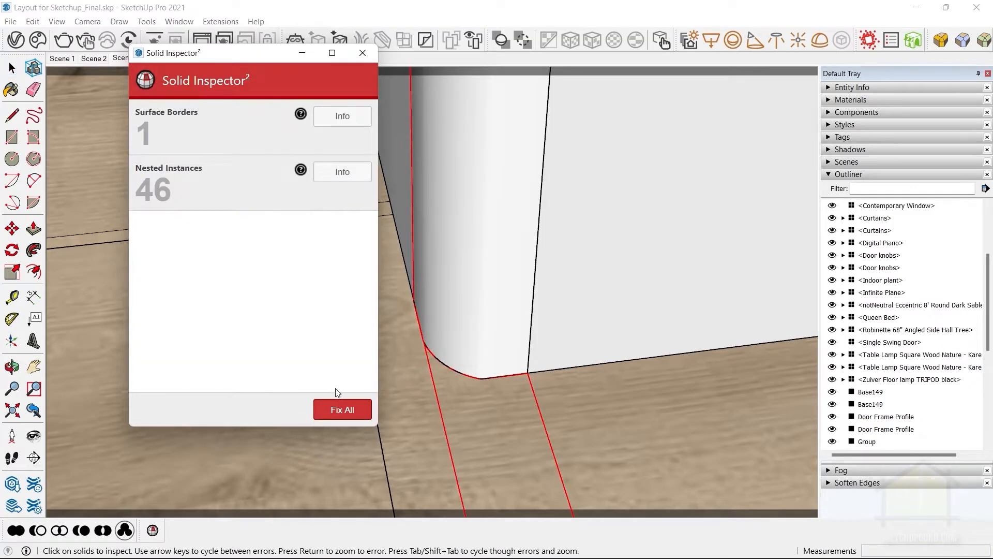
pyautogui.click(338, 409)
pyautogui.click(361, 270)
pyautogui.press('Tab')
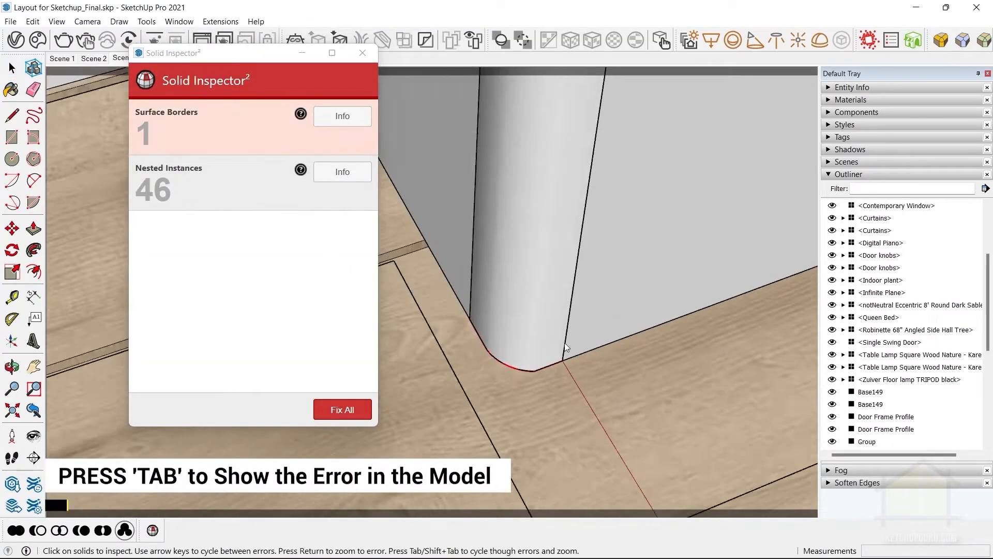
# Examine the surface border error from below the door frame and select the face on its underside.
pyautogui.scroll(7, 551, 306)
pyautogui.moveTo(563, 333); pyautogui.dragTo(264, 36, button='middle')
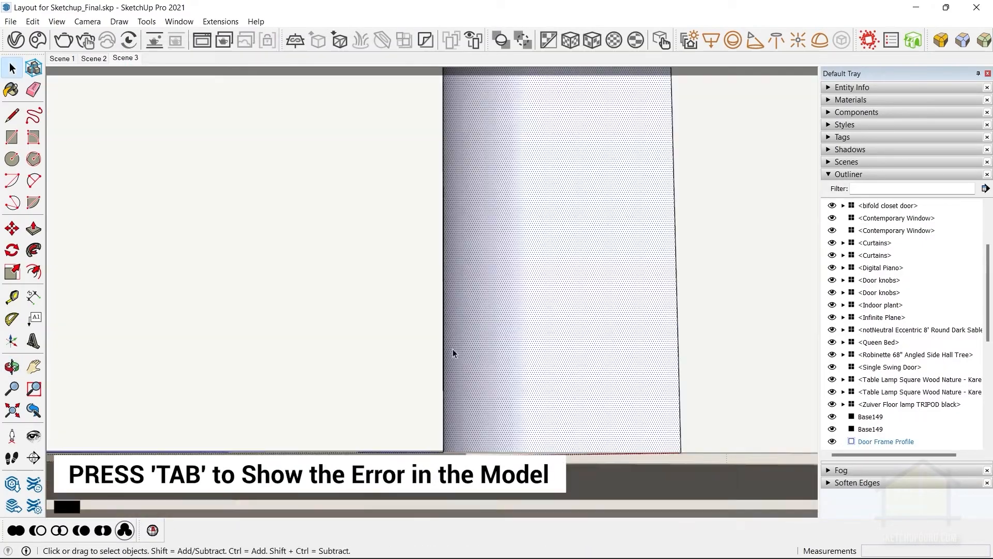
pyautogui.moveTo(453, 353); pyautogui.dragTo(536, 441, button='middle')
pyautogui.click(536, 441)
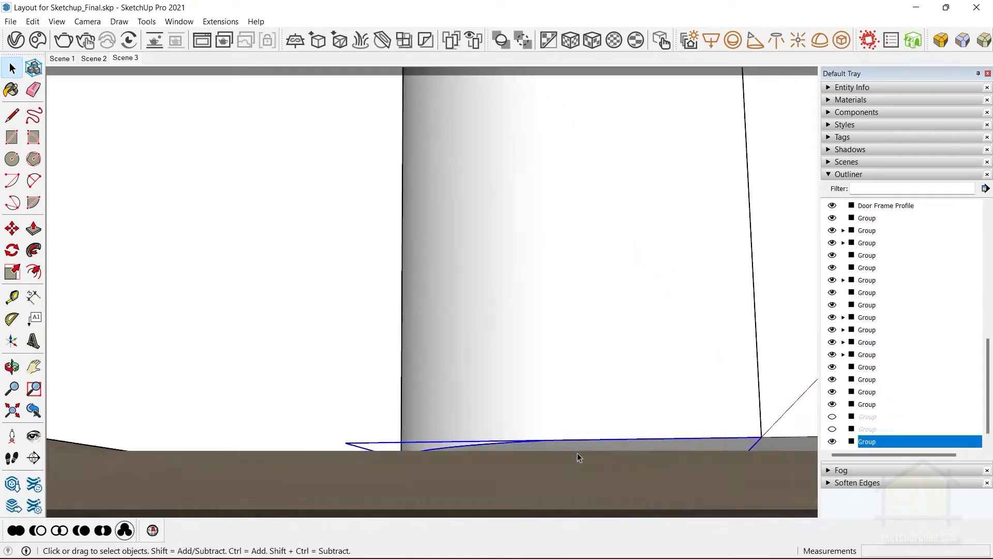
pyautogui.scroll(-3, 569, 422)
pyautogui.moveTo(560, 390); pyautogui.dragTo(516, 346, button='middle')
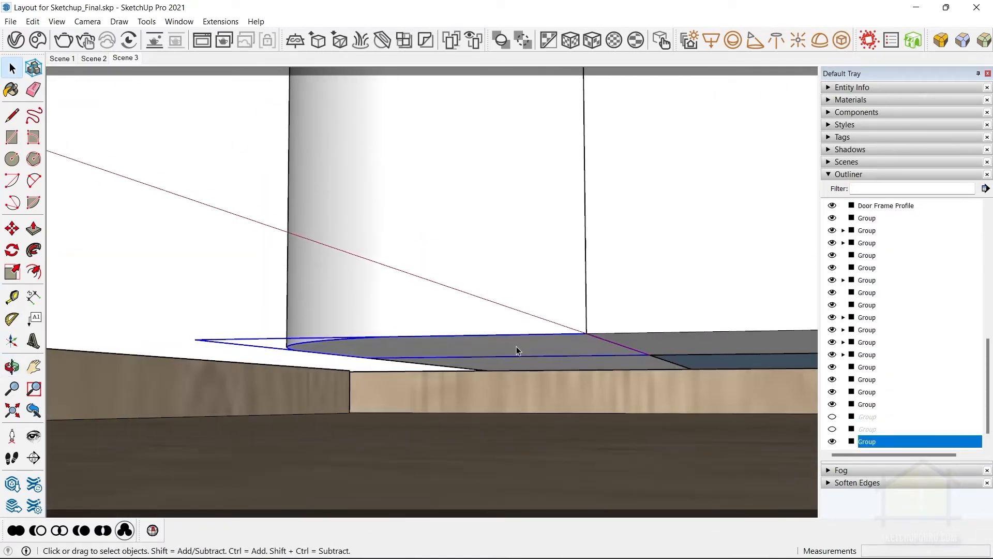
# Check the door frame profile on its own with Solid Inspector² and close the inspector.
pyautogui.scroll(3, 500, 348)
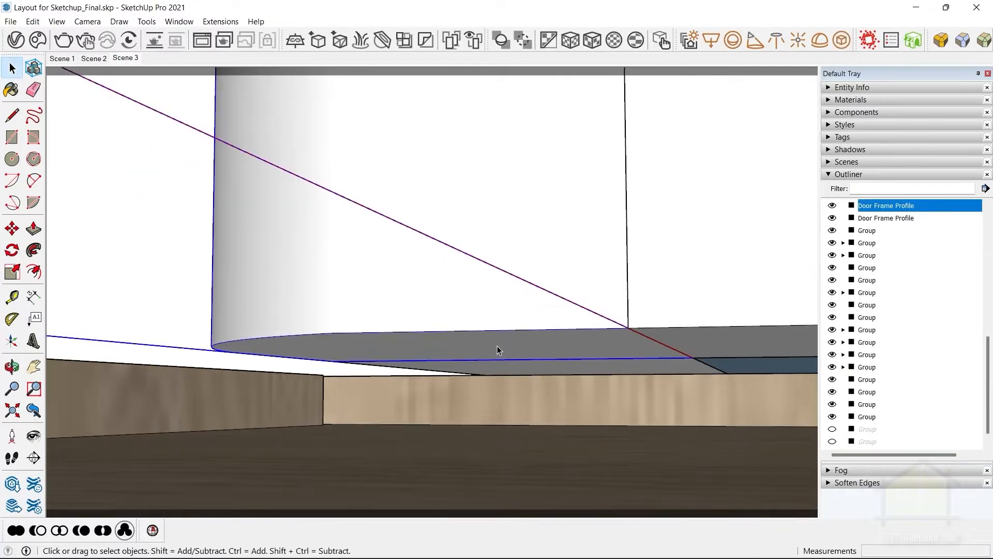
pyautogui.click(147, 21)
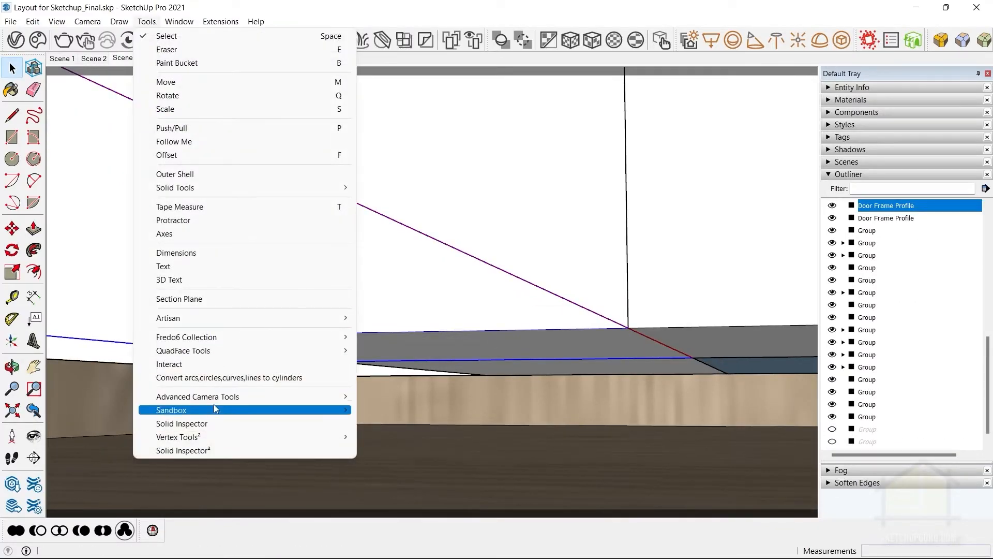
pyautogui.click(200, 450)
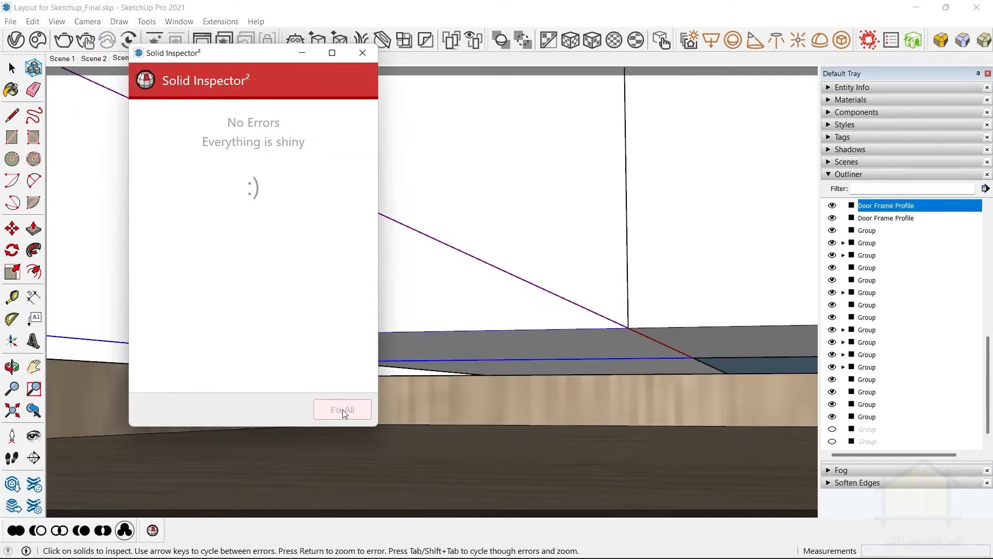
pyautogui.moveTo(534, 259); pyautogui.dragTo(589, 376, button='middle')
pyautogui.scroll(-2, 592, 379)
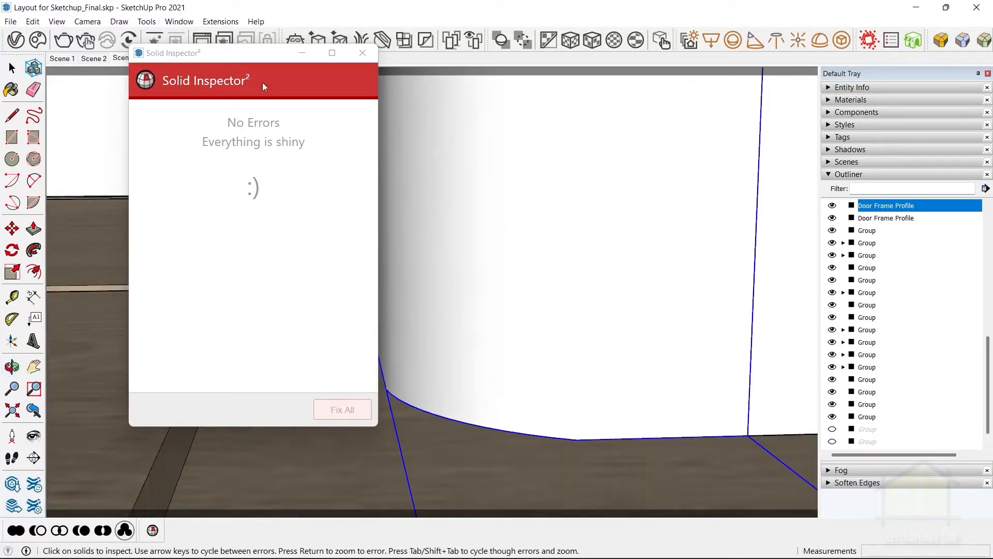
pyautogui.click(363, 54)
# Select the wooden floor group and examine the strip that extends outside the room.
pyautogui.moveTo(570, 293); pyautogui.dragTo(579, 414, button='middle')
pyautogui.scroll(-3, 458, 392)
pyautogui.click(457, 392)
pyautogui.scroll(-4, 459, 387)
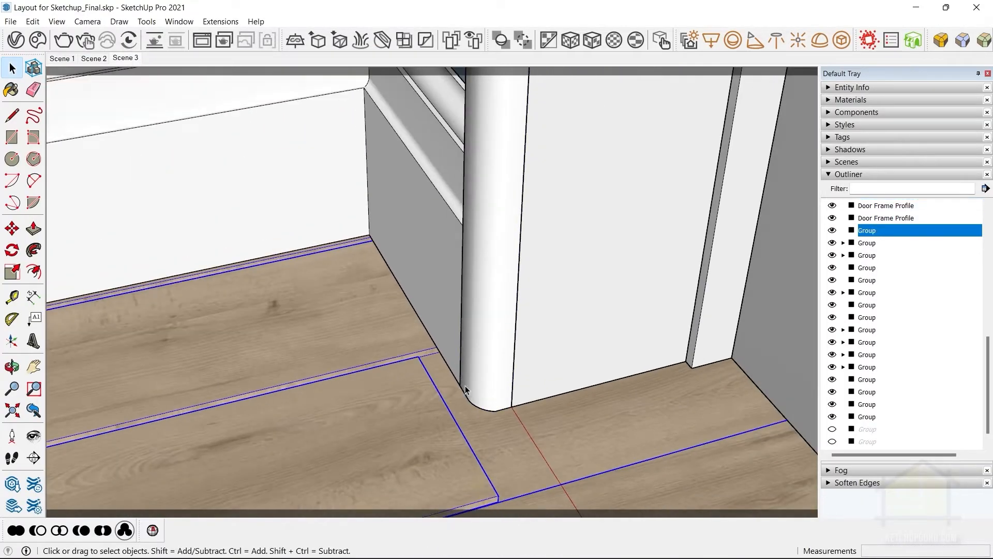
pyautogui.scroll(-10, 459, 391)
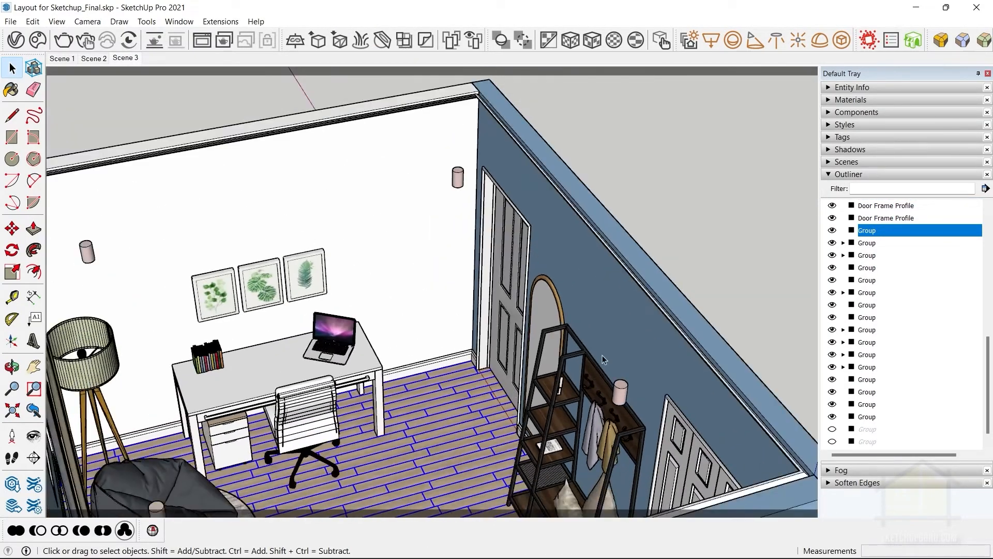
pyautogui.moveTo(603, 359); pyautogui.dragTo(625, 250, button='middle')
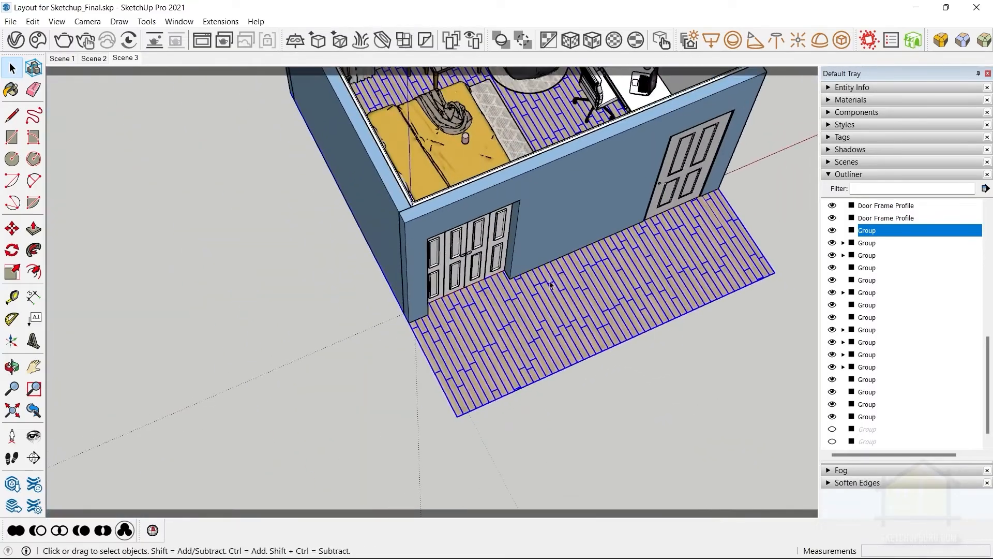
pyautogui.moveTo(588, 305); pyautogui.dragTo(613, 205, button='middle')
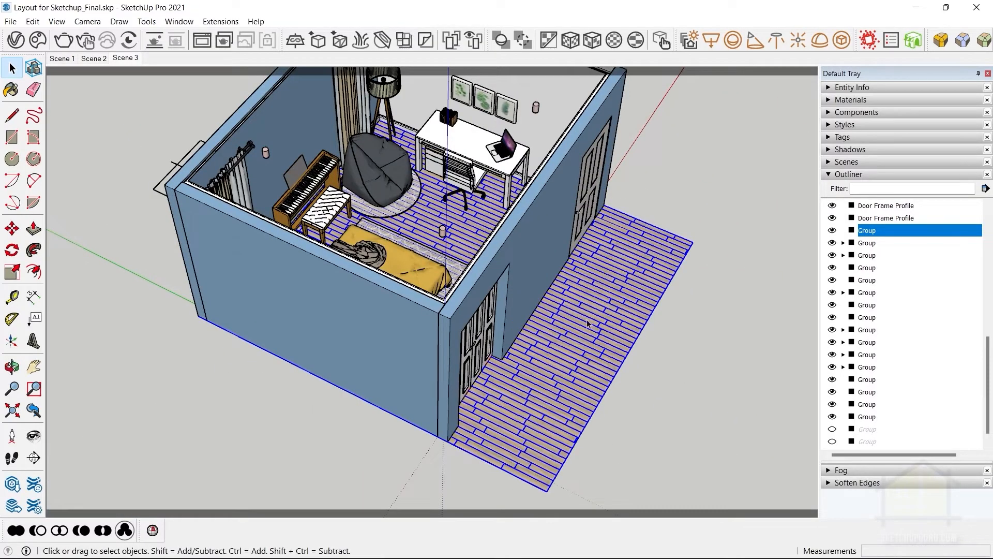
pyautogui.moveTo(558, 317); pyautogui.dragTo(611, 310, button='middle')
pyautogui.moveTo(547, 316)
pyautogui.mouseDown(button='middle')
pyautogui.moveTo(598, 399)
pyautogui.moveTo(561, 310)
pyautogui.mouseUp(button='middle')
pyautogui.moveTo(653, 311); pyautogui.dragTo(564, 321, button='middle')
# Draw a rectangle about 21' by 8' 6" over the floor strip outside the doors and group it.
pyautogui.press('r')
pyautogui.click(436, 484)
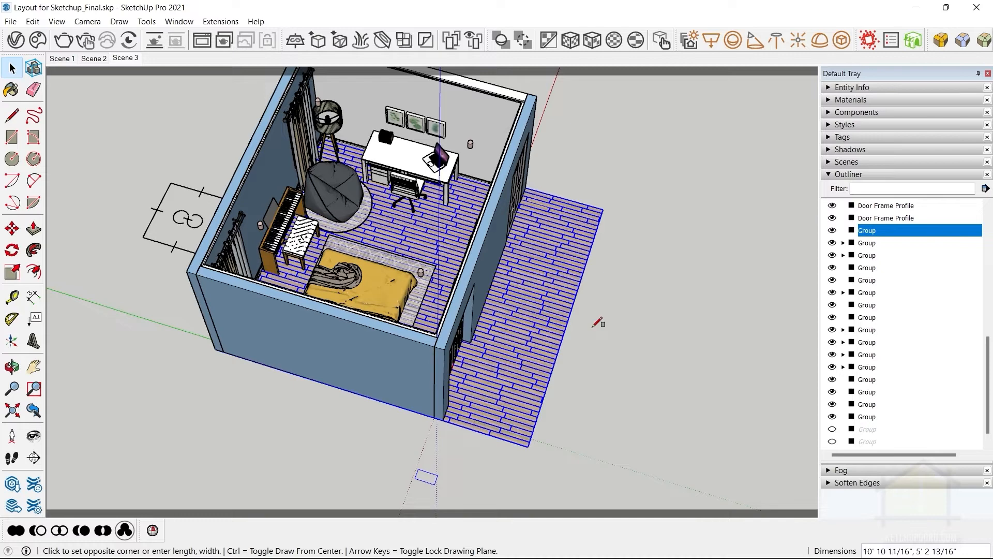
pyautogui.click(673, 182)
pyautogui.press('space')
pyautogui.doubleClick(635, 253)
pyautogui.hotkey('ctrl', 'g')
# Inside the new group, Push/Pull the rectangle upwards into a box and extend its bottom face about 3' downwards.
pyautogui.doubleClick(584, 336)
pyautogui.press('p')
pyautogui.click(583, 337)
pyautogui.click(583, 287)
pyautogui.keyDown('shift'); pyautogui.moveTo(547, 240); pyautogui.dragTo(535, 160, button='middle'); pyautogui.keyUp('shift')
pyautogui.moveTo(535, 160); pyautogui.dragTo(516, 11, button='middle')
pyautogui.moveTo(459, 275); pyautogui.dragTo(430, 77, button='middle')
pyautogui.click(463, 154)
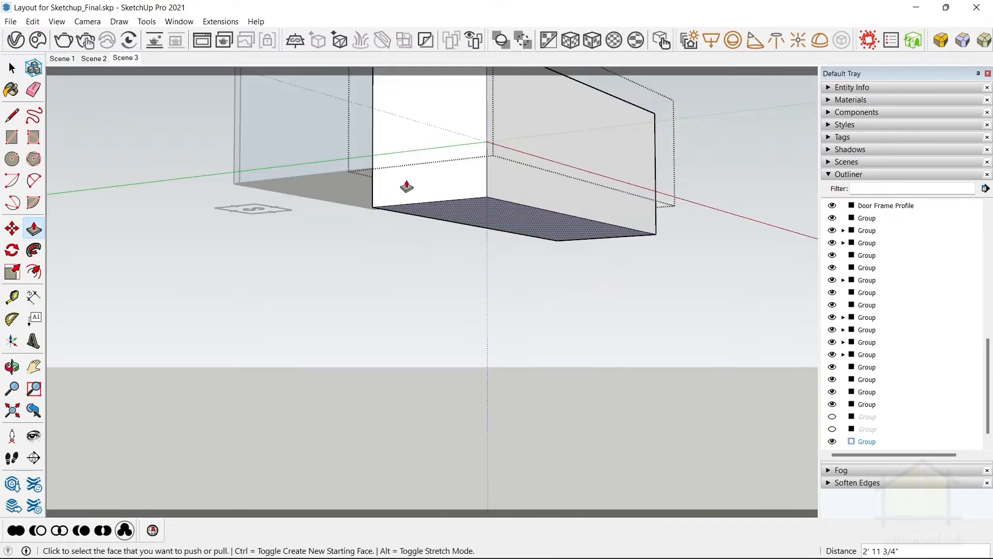
pyautogui.click(464, 208)
# Push/Pull the box's side faces to adjust its extent around the outside floor strip, and leave the group.
pyautogui.moveTo(463, 208); pyautogui.dragTo(527, 362, button='middle')
pyautogui.click(595, 317)
pyautogui.click(598, 241)
pyautogui.moveTo(731, 338); pyautogui.dragTo(250, 247, button='middle')
pyautogui.click(556, 328)
pyautogui.click(500, 289)
pyautogui.press('space')
pyautogui.click(590, 291)
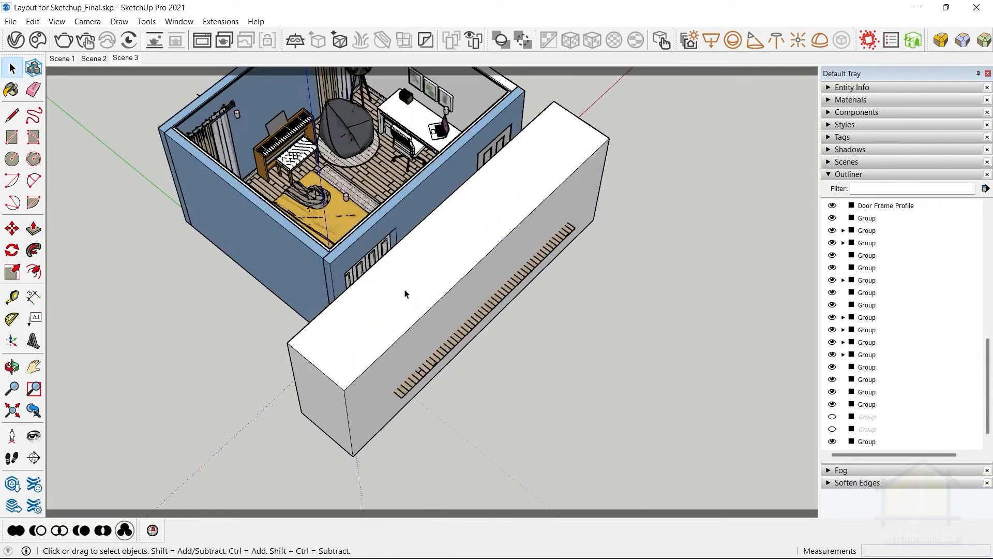
# Show the Solid Tools toolbar and dock it beside the Solid Inspector² tool.
pyautogui.click(406, 295)
pyautogui.scroll(3, 439, 333)
pyautogui.click(456, 345)
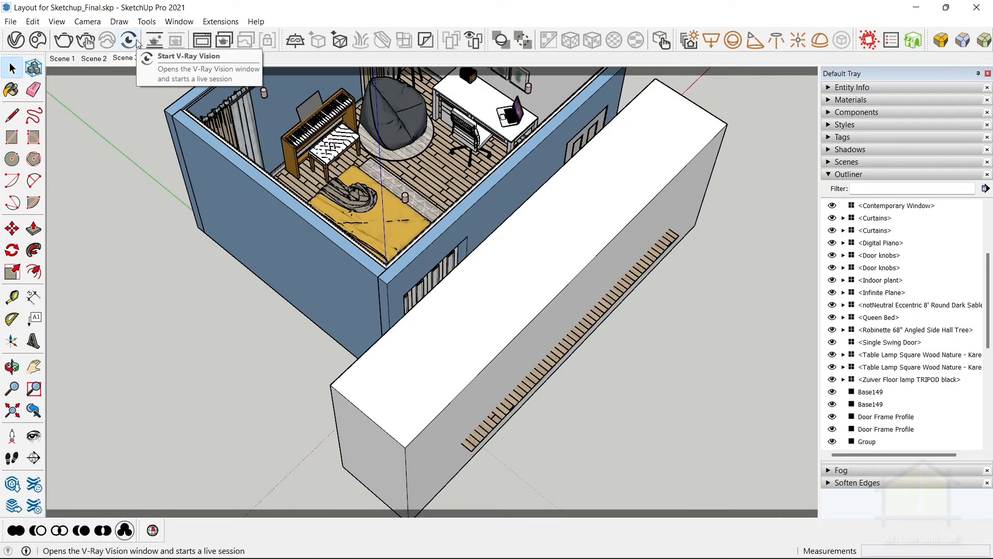
pyautogui.click(57, 21)
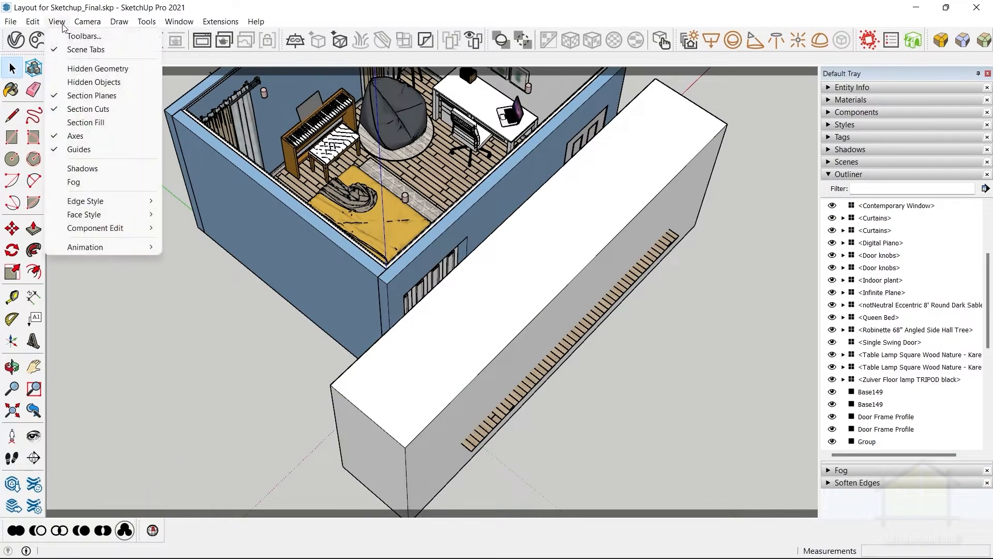
pyautogui.click(78, 33)
pyautogui.scroll(-5, 416, 277)
pyautogui.scroll(-5, 377, 291)
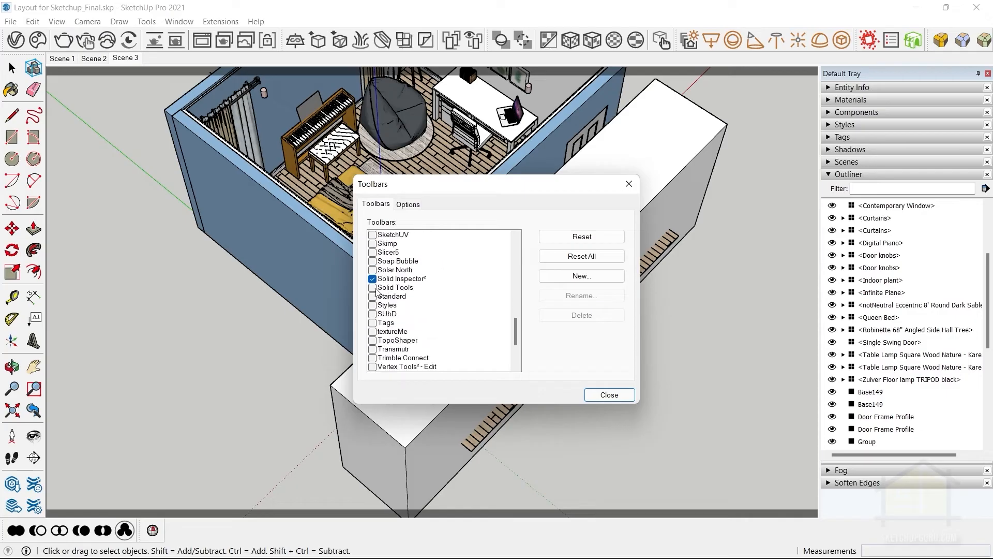
pyautogui.click(373, 287)
pyautogui.moveTo(917, 249); pyautogui.dragTo(238, 530)
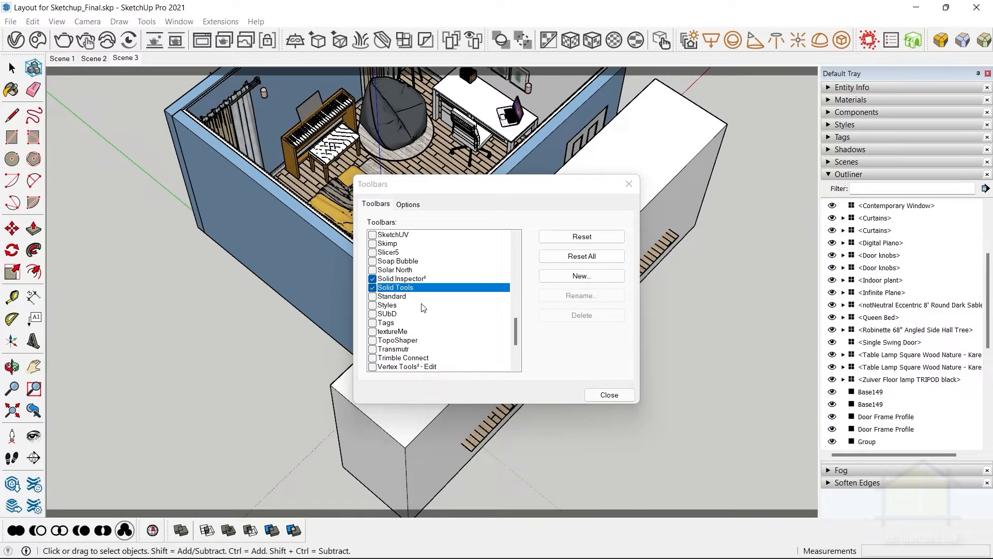
pyautogui.click(609, 395)
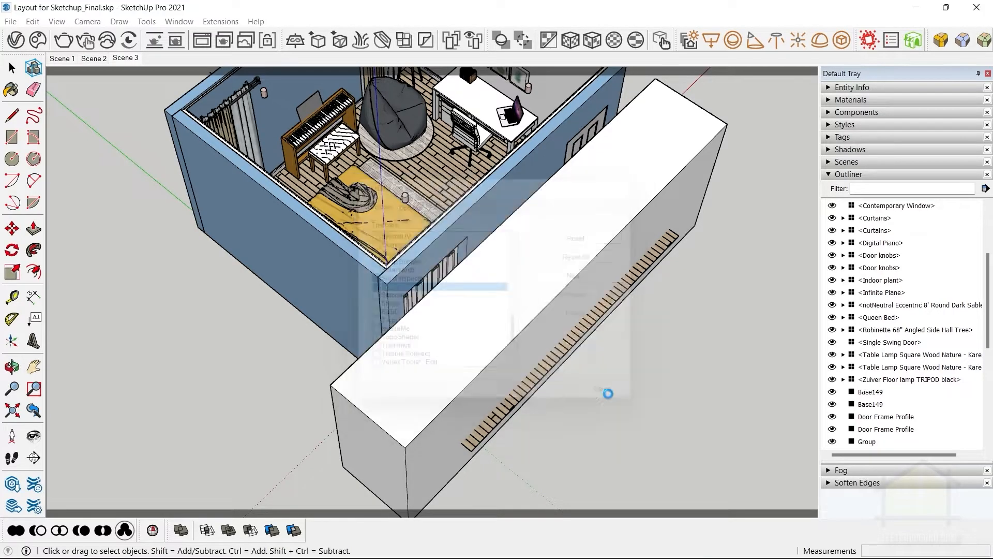
# Try to subtract the large box from the wooden floor group with the Subtract solid tool.
pyautogui.click(452, 412)
pyautogui.keyDown('shift'); pyautogui.moveTo(647, 435); pyautogui.dragTo(642, 327, button='middle'); pyautogui.keyUp('shift')
pyautogui.click(300, 455)
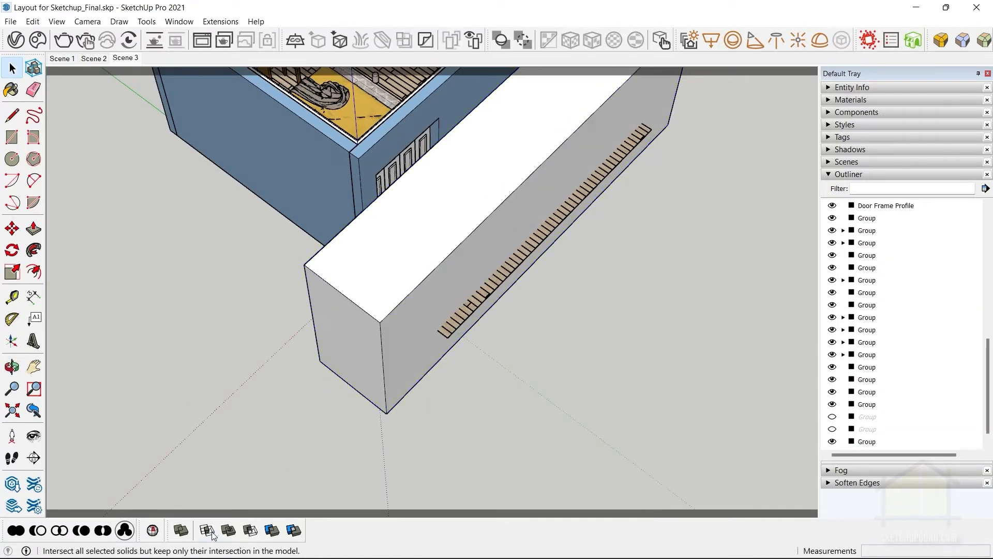
pyautogui.click(250, 530)
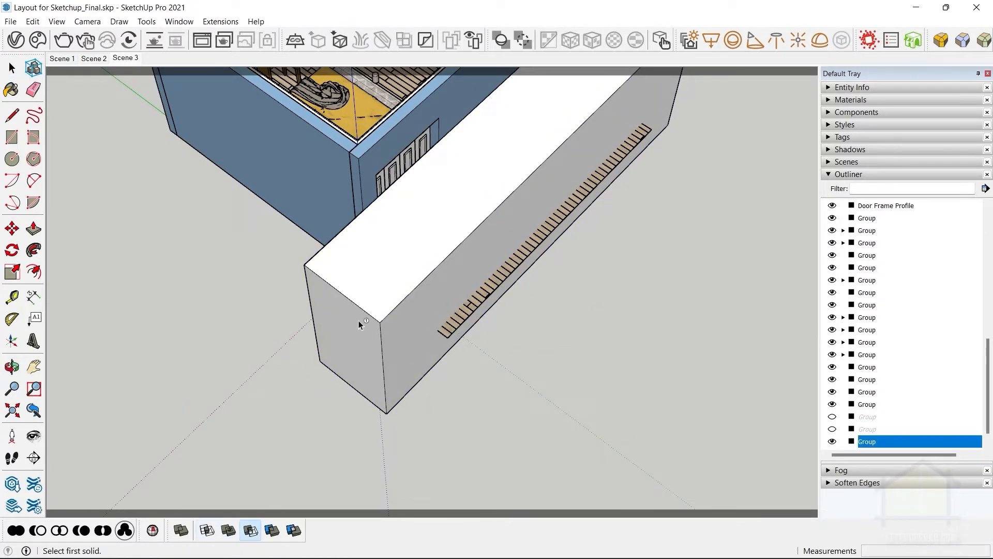
pyautogui.click(360, 295)
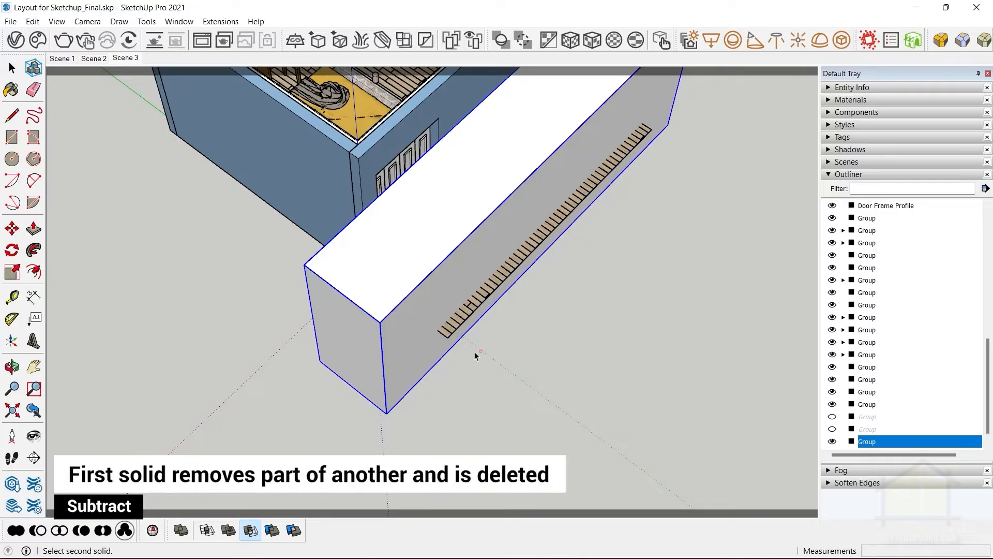
pyautogui.scroll(3, 481, 303)
pyautogui.press('Escape')
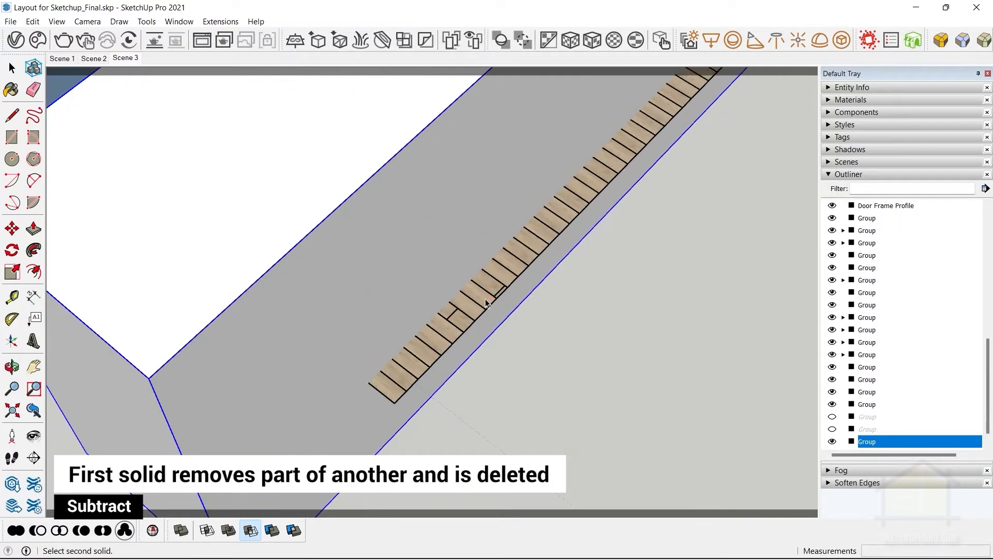
pyautogui.scroll(5, 478, 308)
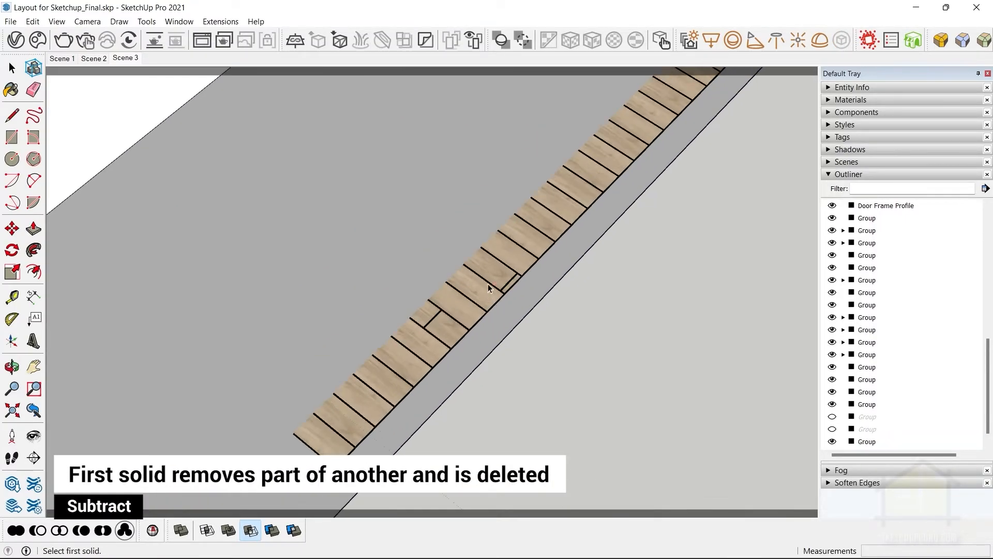
pyautogui.scroll(-5, 511, 292)
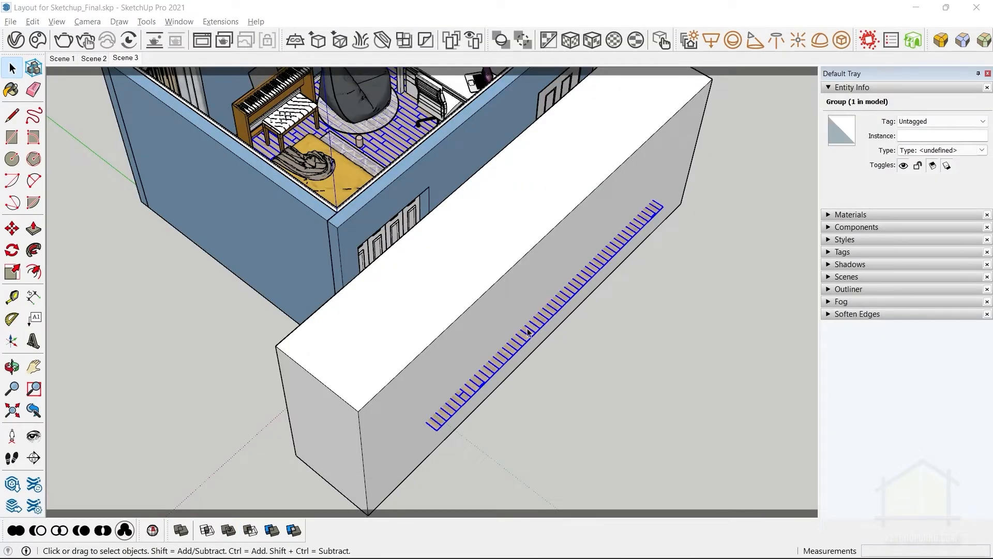
# Check in Entity Info whether the box and the wooden floor group are each a solid group.
pyautogui.click(433, 271)
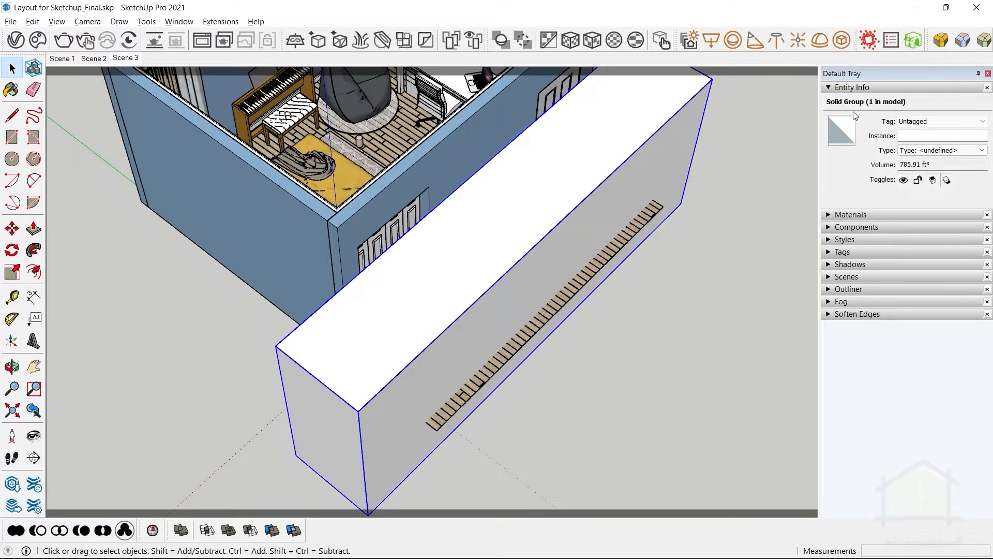
pyautogui.click(548, 318)
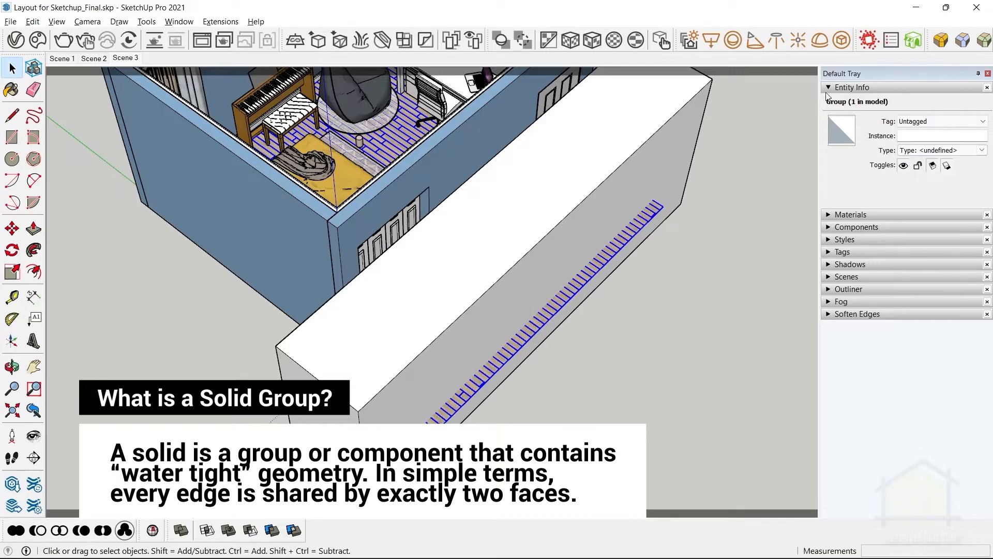
pyautogui.scroll(2, 558, 314)
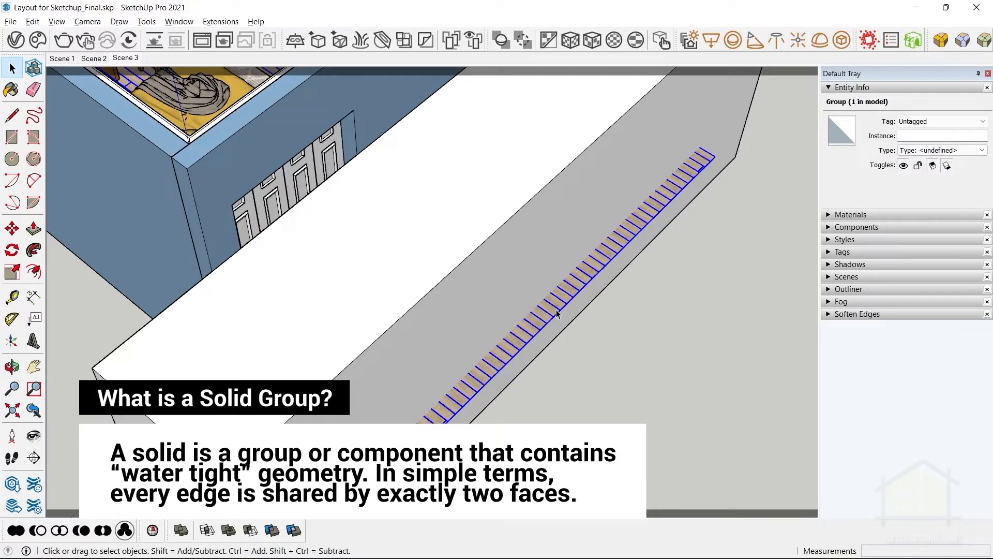
# Run Solid Inspector² on the wooden floor group and select the External Faces error.
pyautogui.click(146, 21)
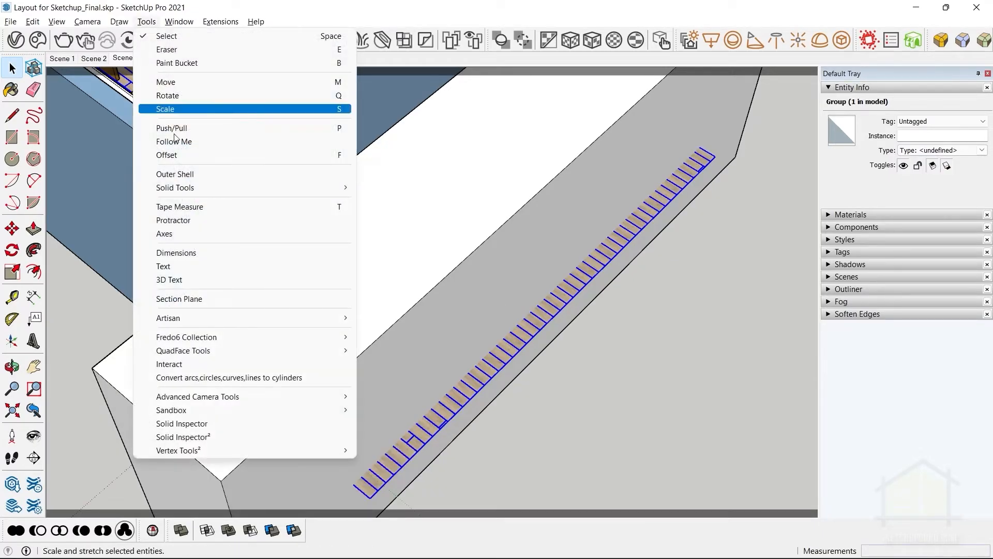
pyautogui.click(224, 437)
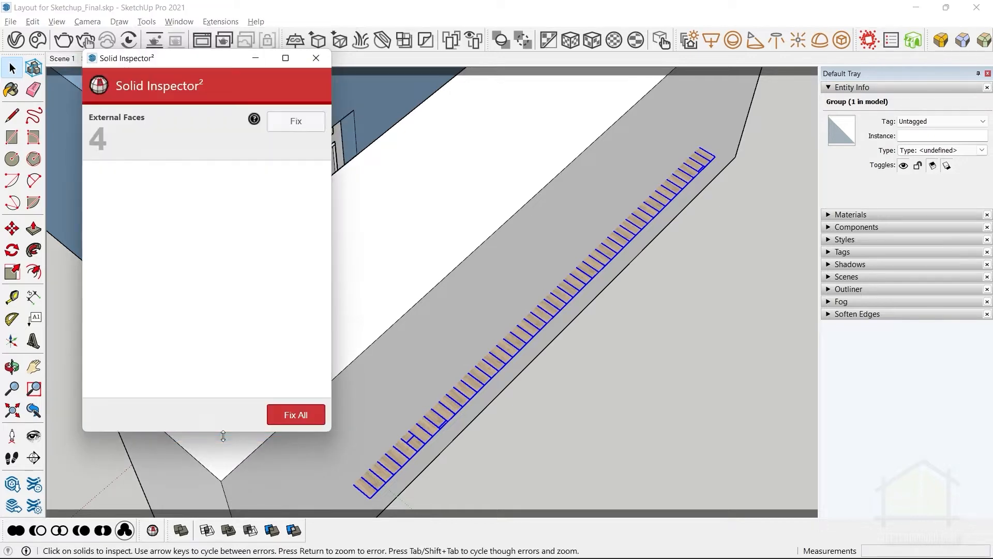
pyautogui.click(573, 292)
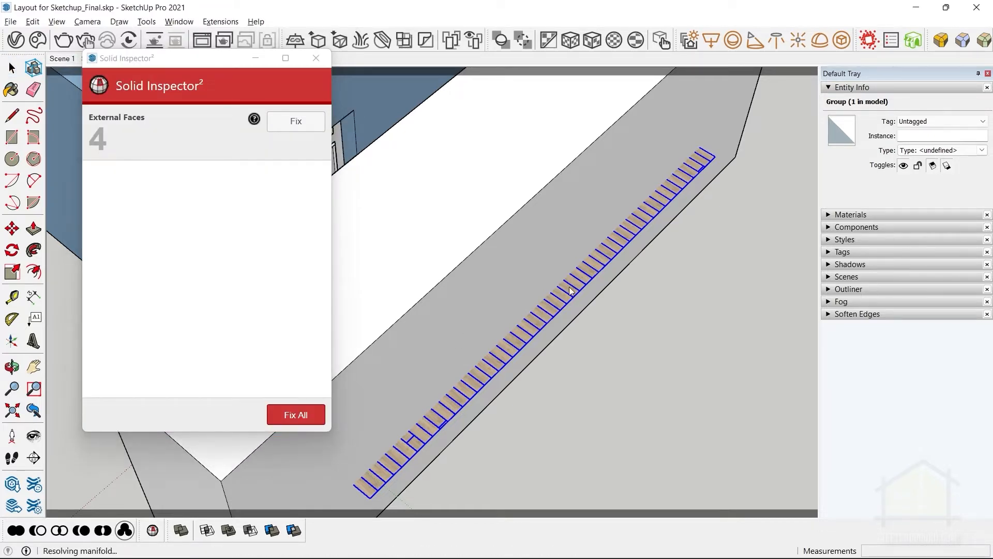
pyautogui.scroll(-10, 571, 289)
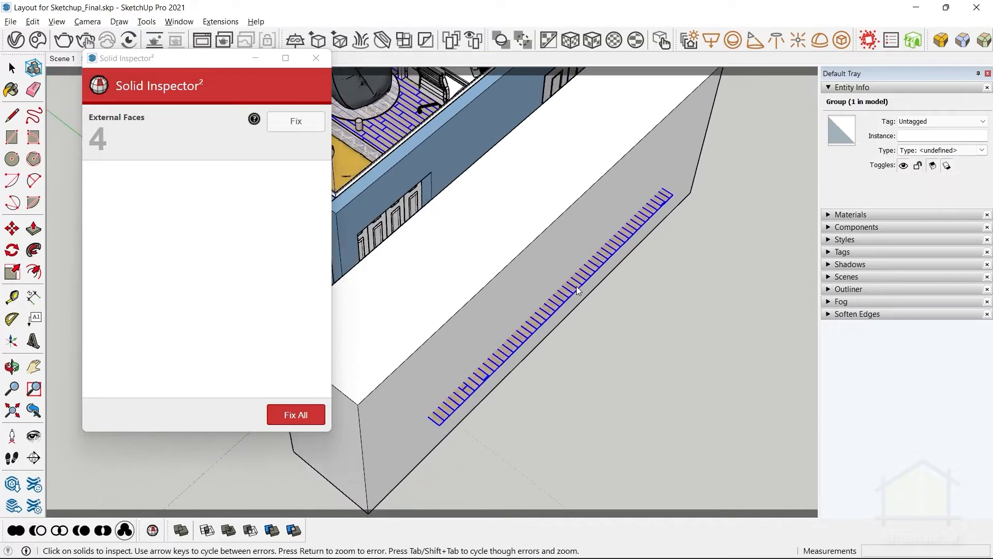
pyautogui.keyDown('shift'); pyautogui.moveTo(621, 294); pyautogui.dragTo(678, 317, button='middle'); pyautogui.keyUp('shift')
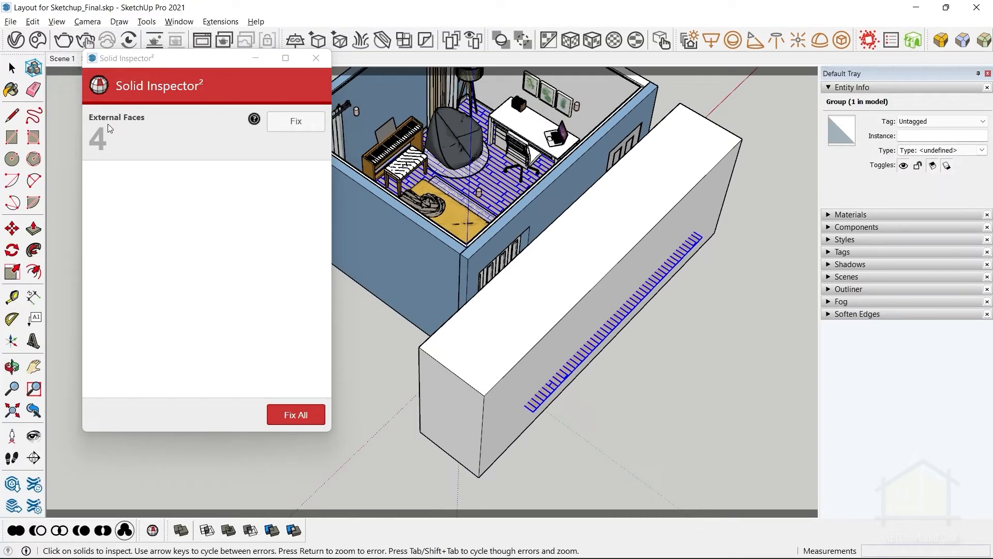
pyautogui.click(204, 134)
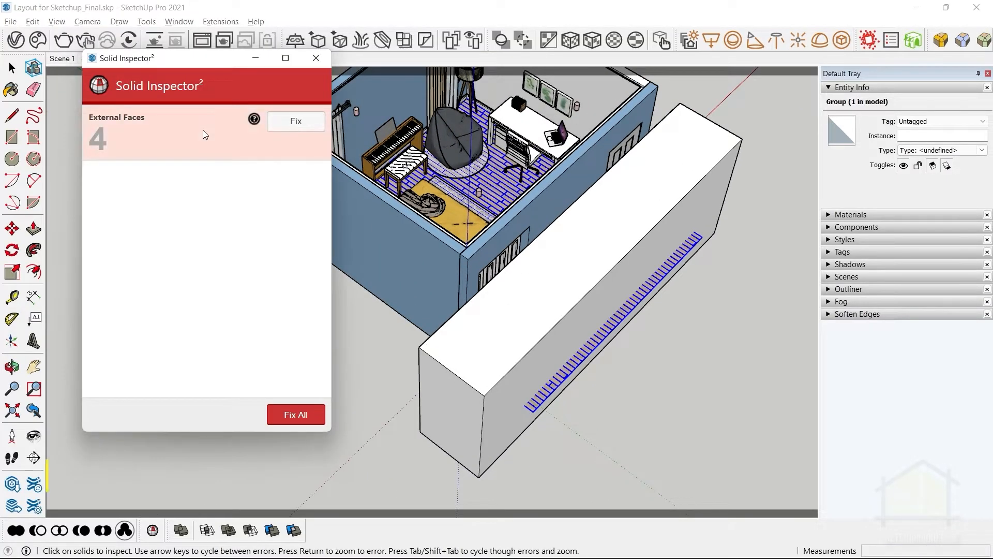
# Cycle through the External Faces errors in the floor and examine the flagged faces at the plank joints.
pyautogui.press('Tab')
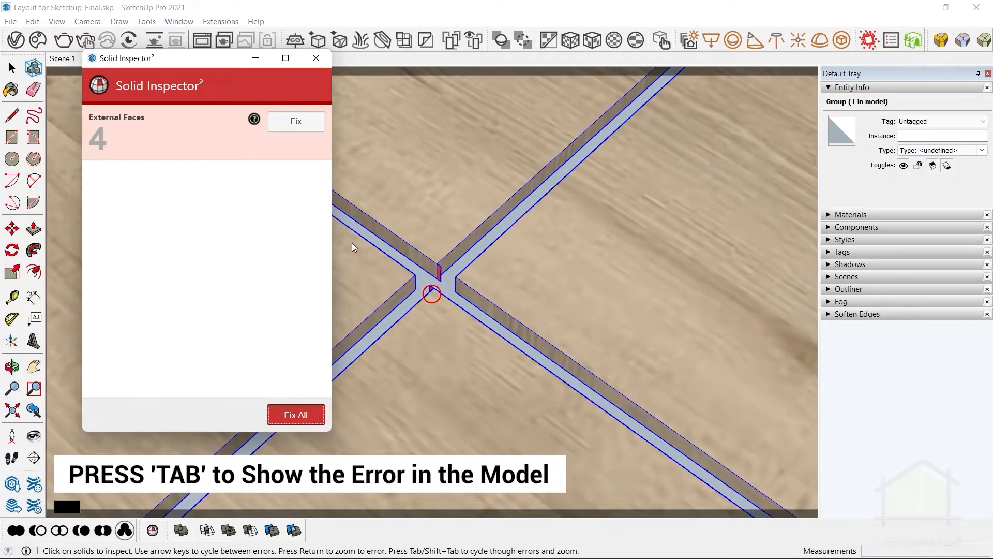
pyautogui.scroll(5, 434, 275)
pyautogui.moveTo(434, 275); pyautogui.dragTo(580, 303, button='middle')
pyautogui.press('Tab')
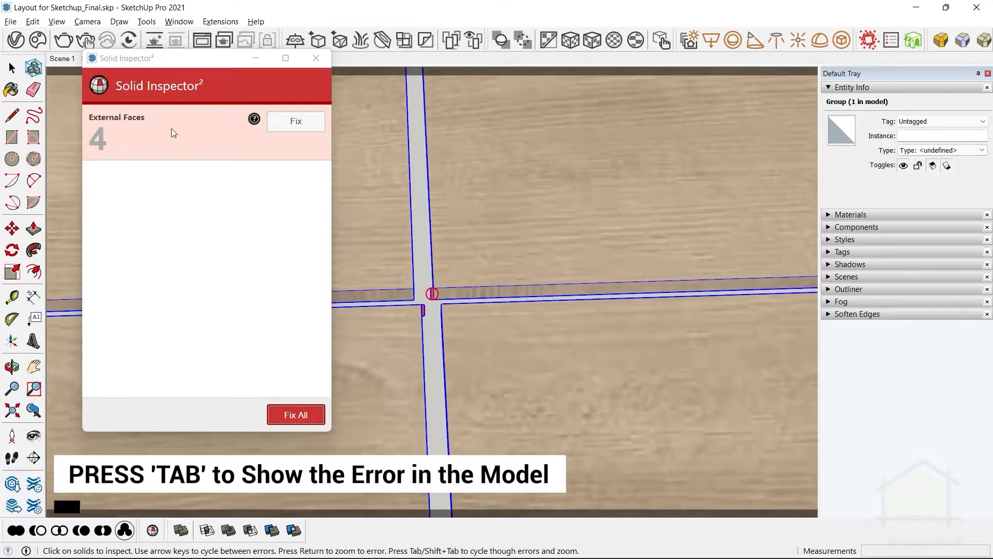
pyautogui.press('Tab')
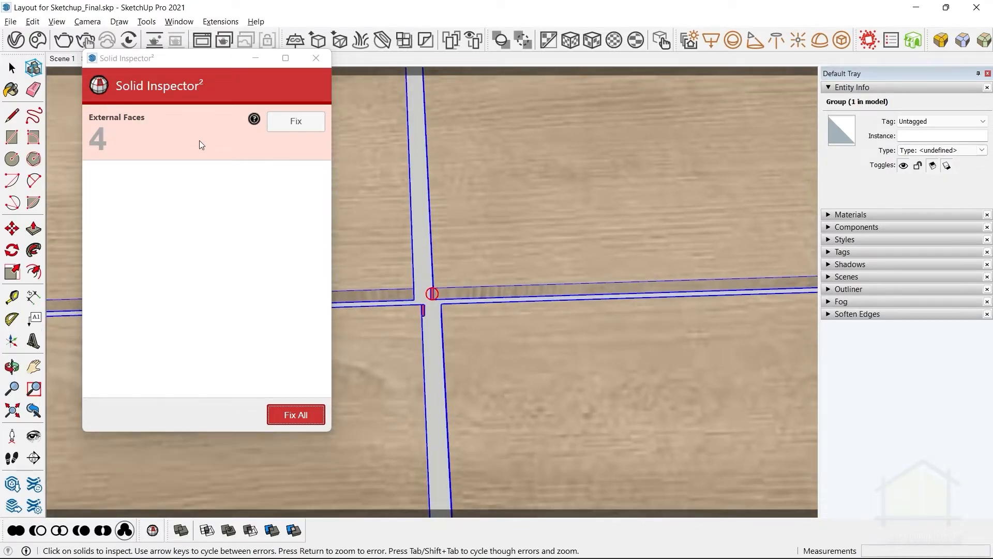
pyautogui.scroll(4, 434, 296)
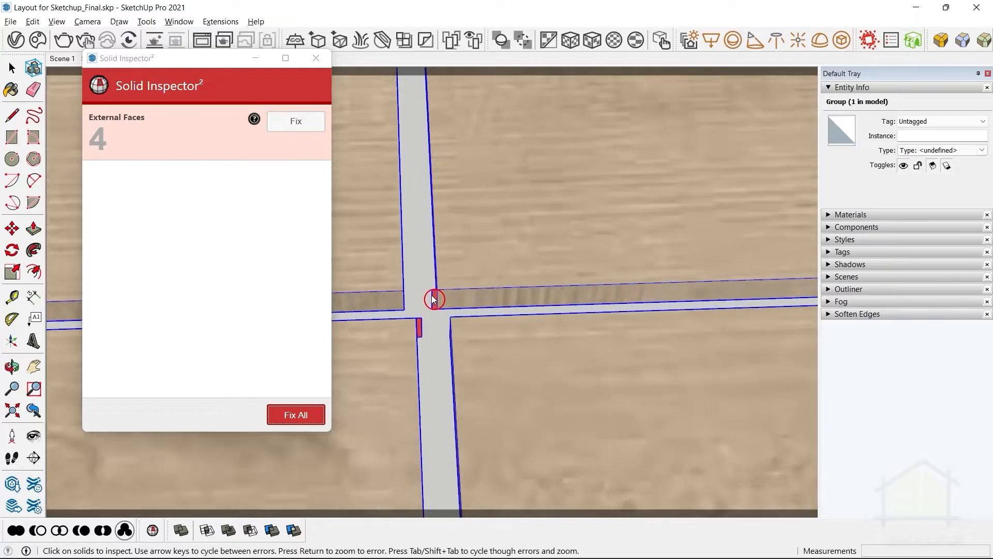
pyautogui.scroll(2, 435, 294)
pyautogui.scroll(-1, 440, 292)
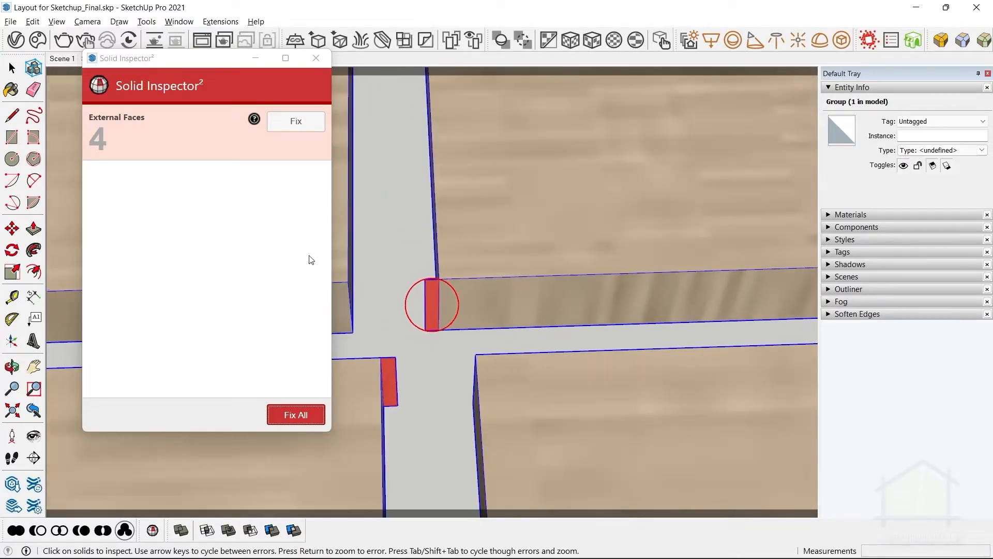
# Fix all errors found in the floor group, close Solid Inspector², and return to the view of the box and room.
pyautogui.click(294, 414)
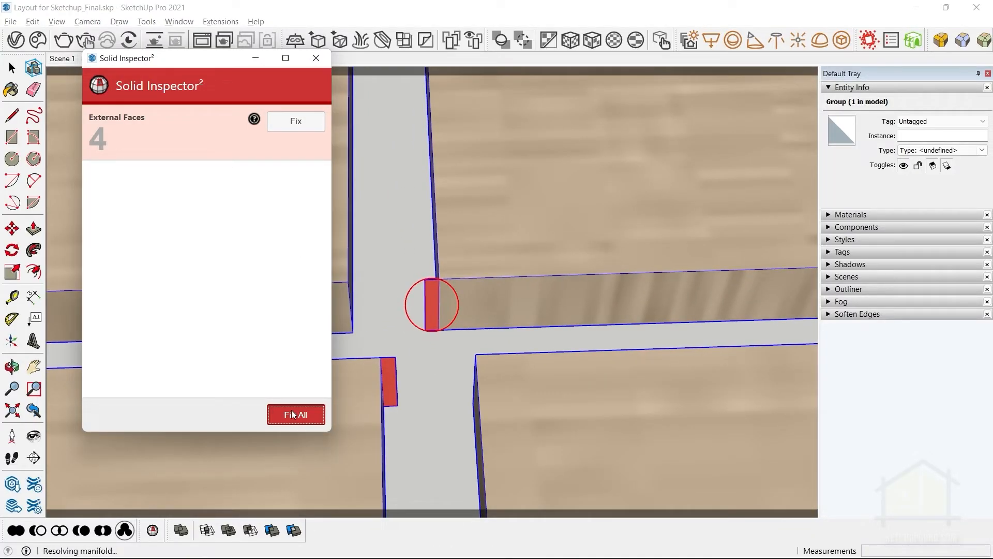
pyautogui.click(308, 64)
pyautogui.moveTo(417, 248); pyautogui.dragTo(256, 104, button='middle')
pyautogui.click(124, 58)
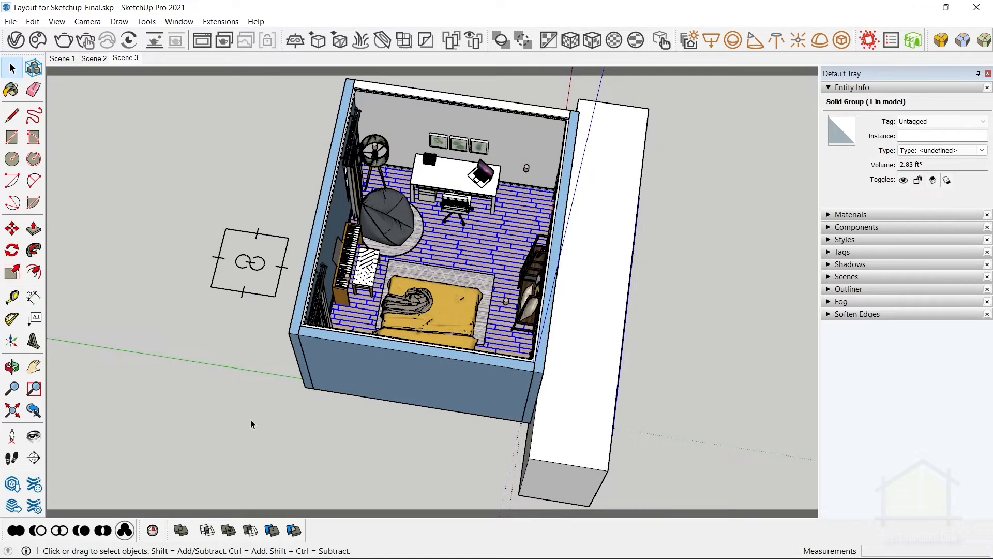
pyautogui.click(34, 410)
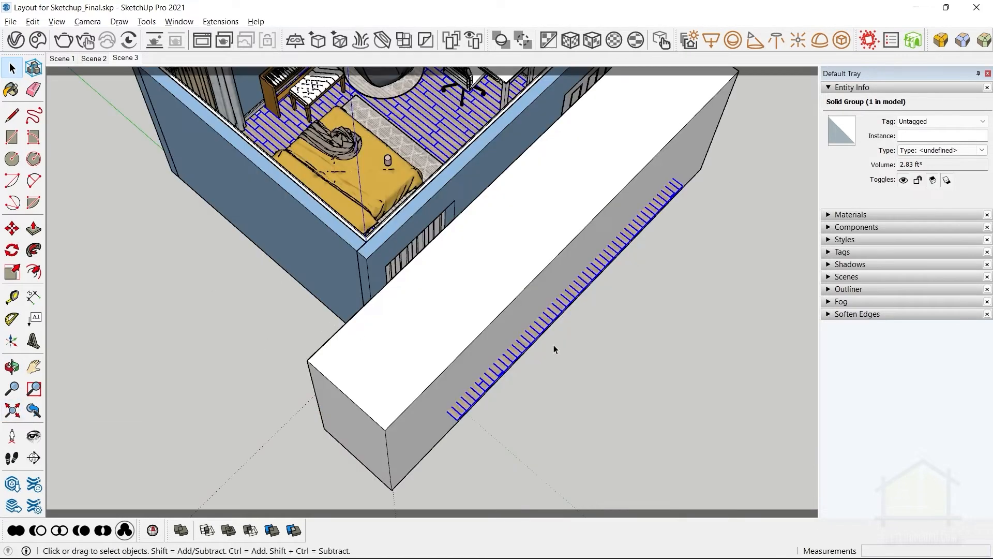
pyautogui.scroll(1, 530, 342)
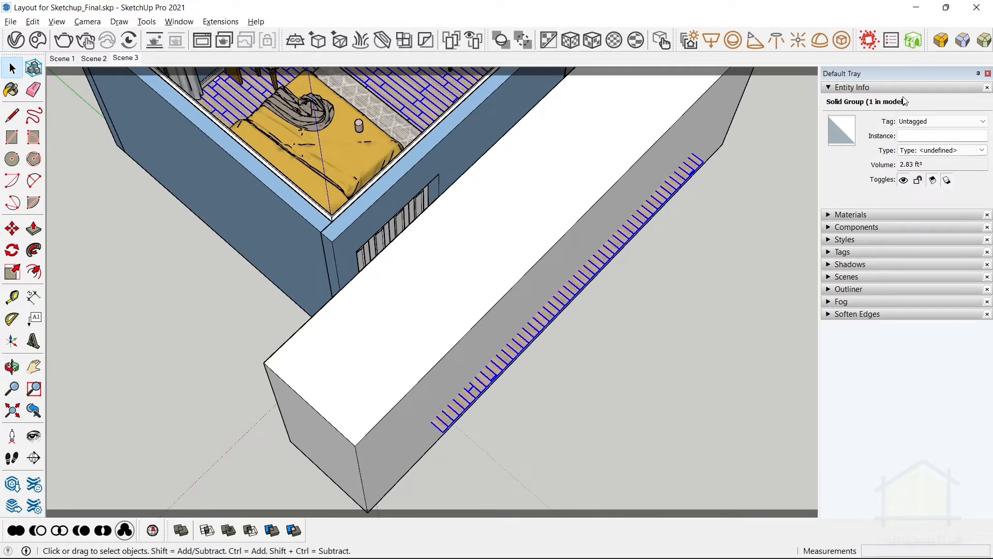
# Subtract the box from the wooden floor group, choosing the box as first solid and the floor as second.
pyautogui.click(716, 280)
pyautogui.scroll(-2, 559, 317)
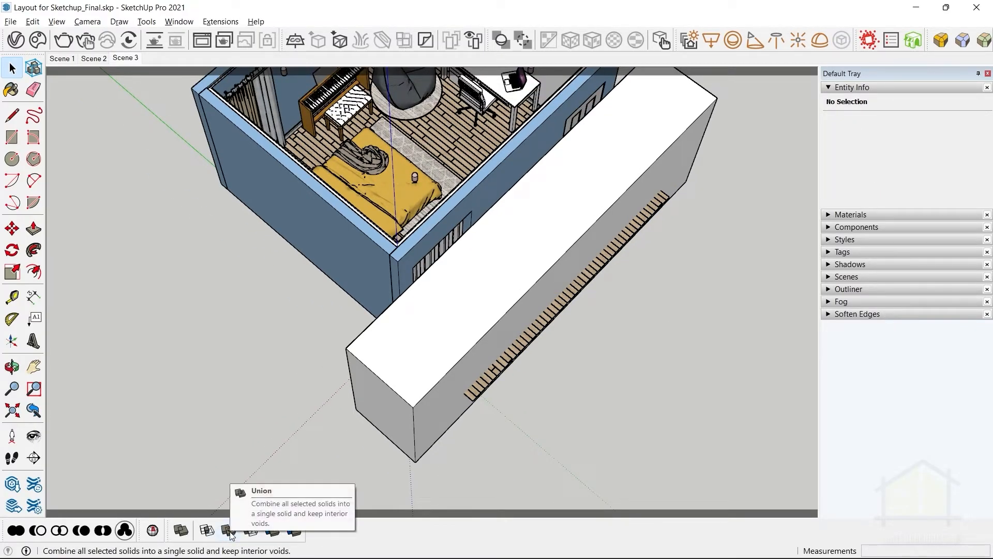
pyautogui.click(251, 530)
pyautogui.click(423, 321)
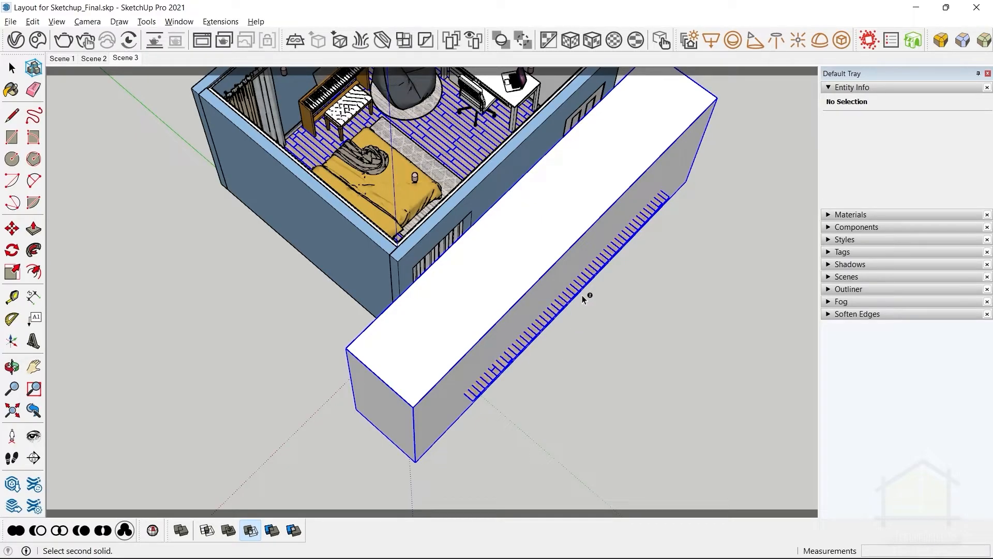
pyautogui.click(327, 214)
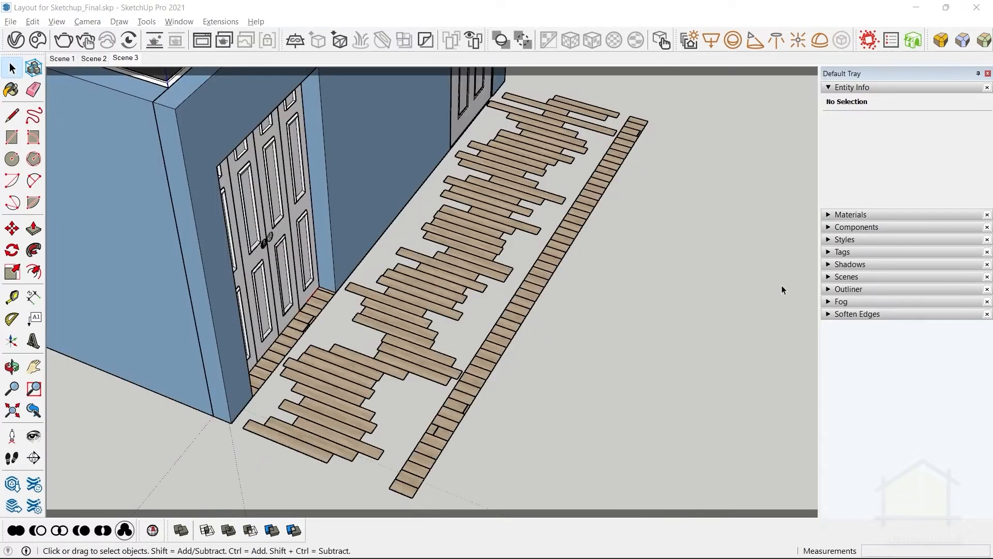
# Open the trimmed wooden floor group for editing and switch to the top view of its planks.
pyautogui.moveTo(781, 288); pyautogui.dragTo(656, 250, button='middle')
pyautogui.scroll(5, 584, 226)
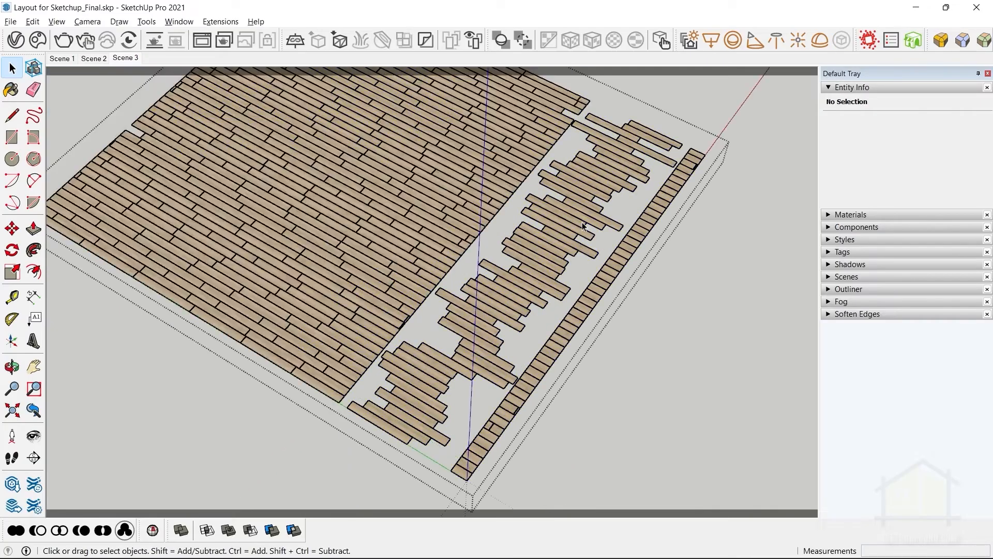
pyautogui.tripleClick(583, 225)
pyautogui.hotkey('alt', 't')
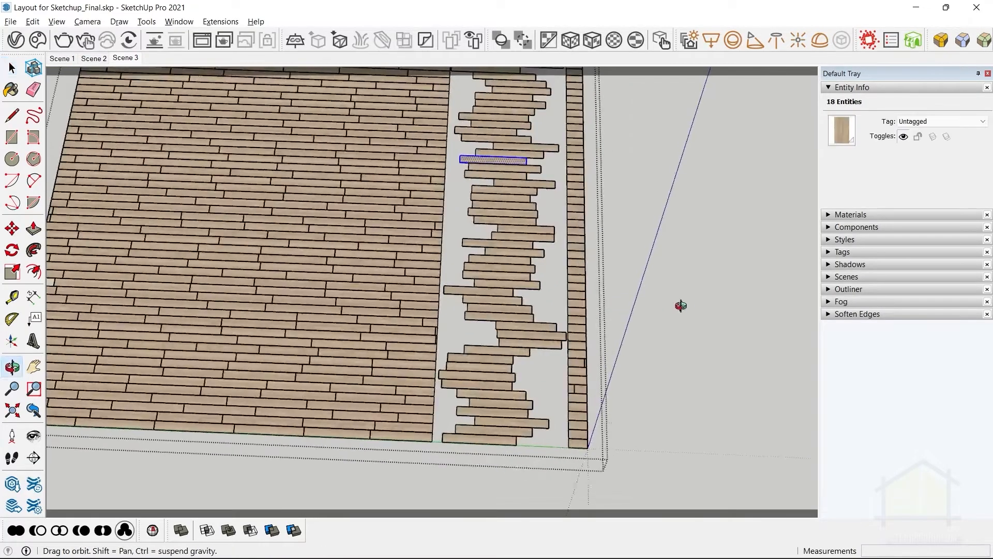
pyautogui.scroll(3, 551, 327)
pyautogui.scroll(-5, 551, 327)
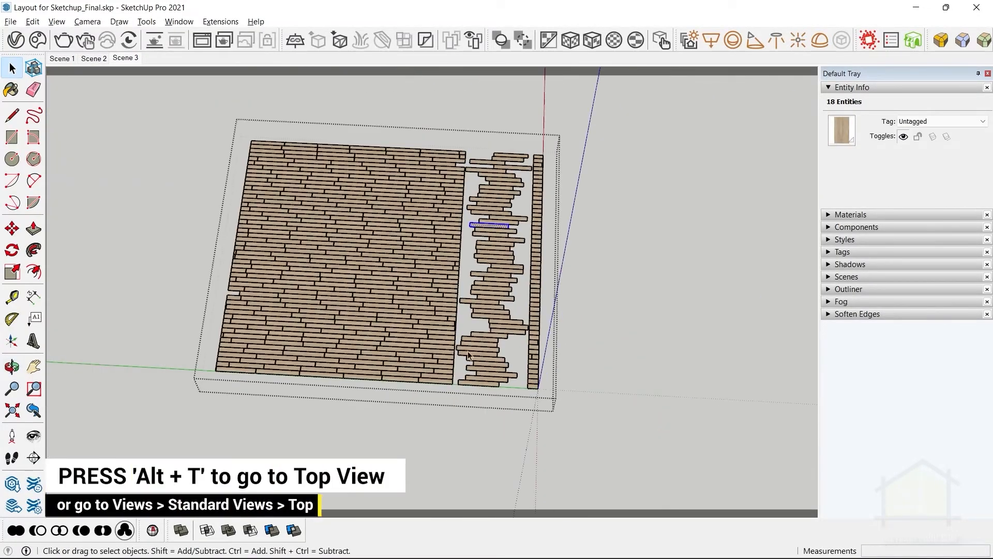
pyautogui.hotkey('alt', 't')
pyautogui.scroll(4, 403, 323)
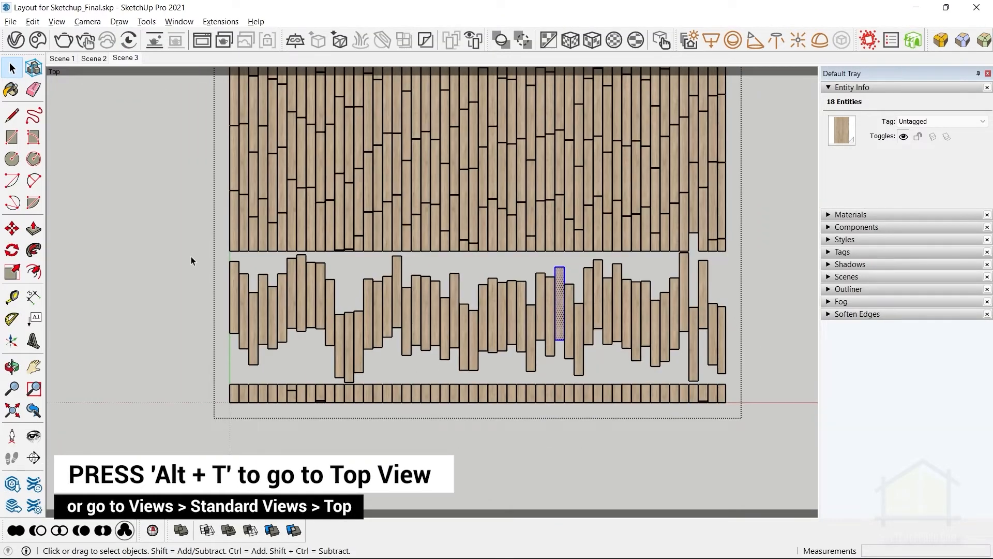
# Select all leftover planks outside the main floor area, adding the missed long planks to the selection.
pyautogui.moveTo(191, 260); pyautogui.dragTo(770, 456)
pyautogui.scroll(5, 284, 254)
pyautogui.keyDown('ctrl'); pyautogui.moveTo(277, 247); pyautogui.dragTo(388, 307); pyautogui.keyUp('ctrl')
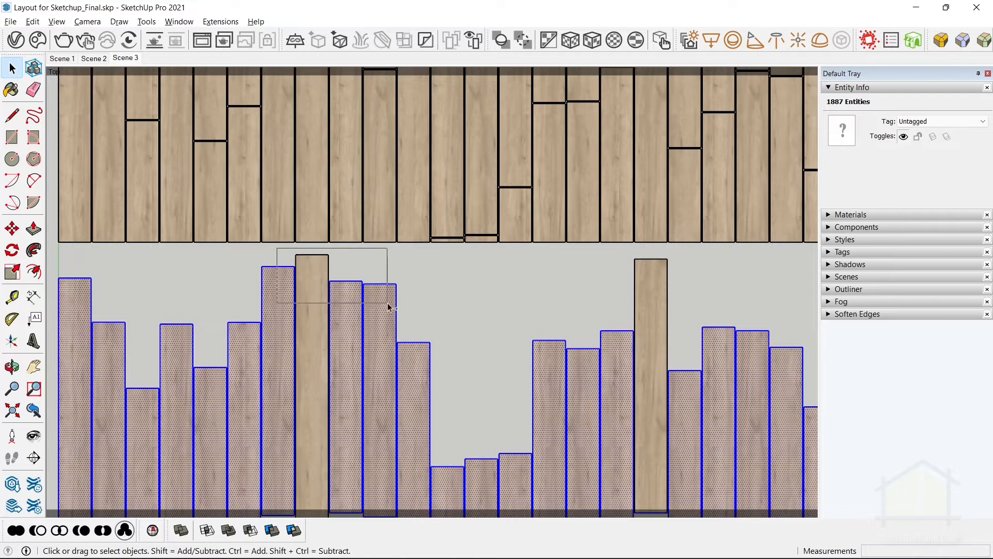
pyautogui.scroll(-3, 387, 308)
pyautogui.keyDown('ctrl'); pyautogui.moveTo(320, 272); pyautogui.dragTo(638, 395); pyautogui.keyUp('ctrl')
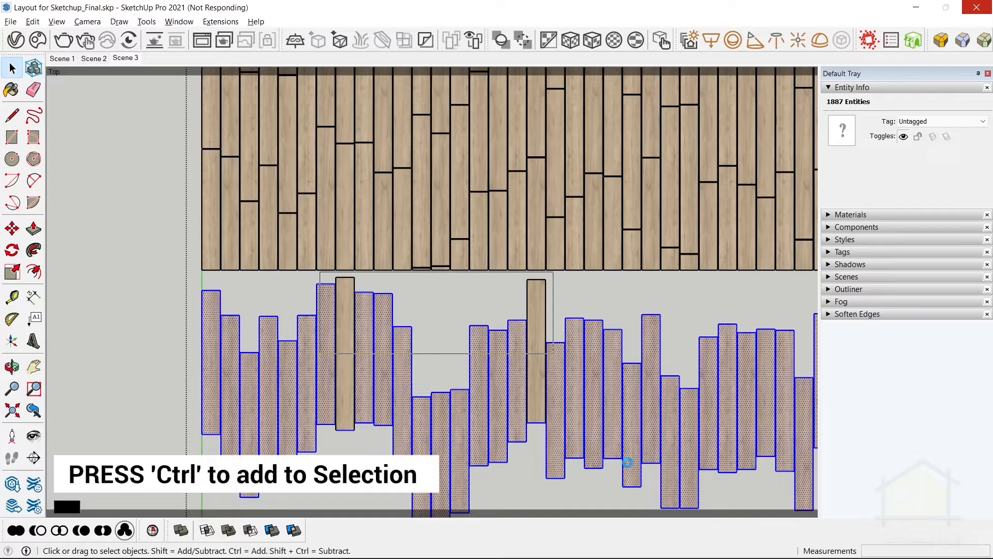
pyautogui.scroll(5, 518, 206)
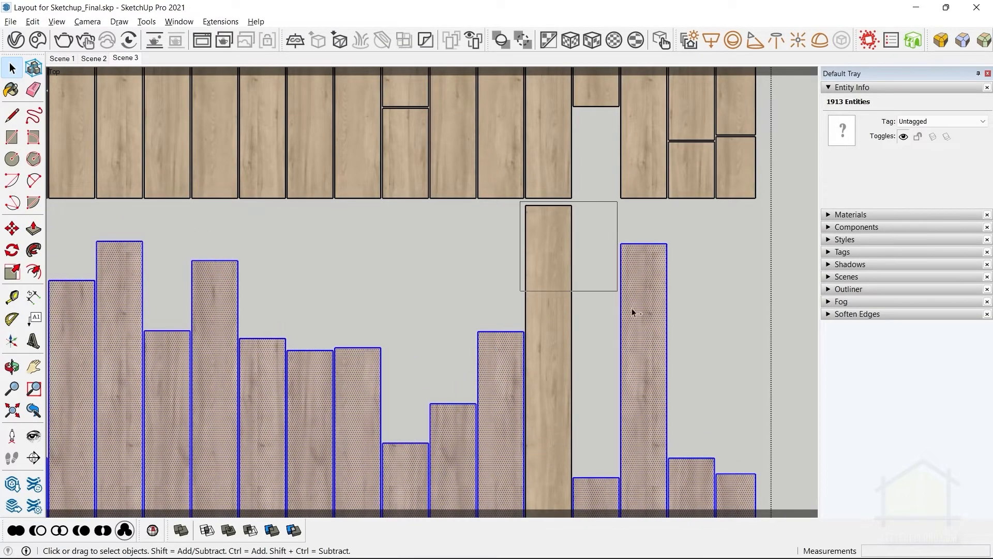
pyautogui.scroll(-1, 523, 216)
pyautogui.scroll(-1, 544, 339)
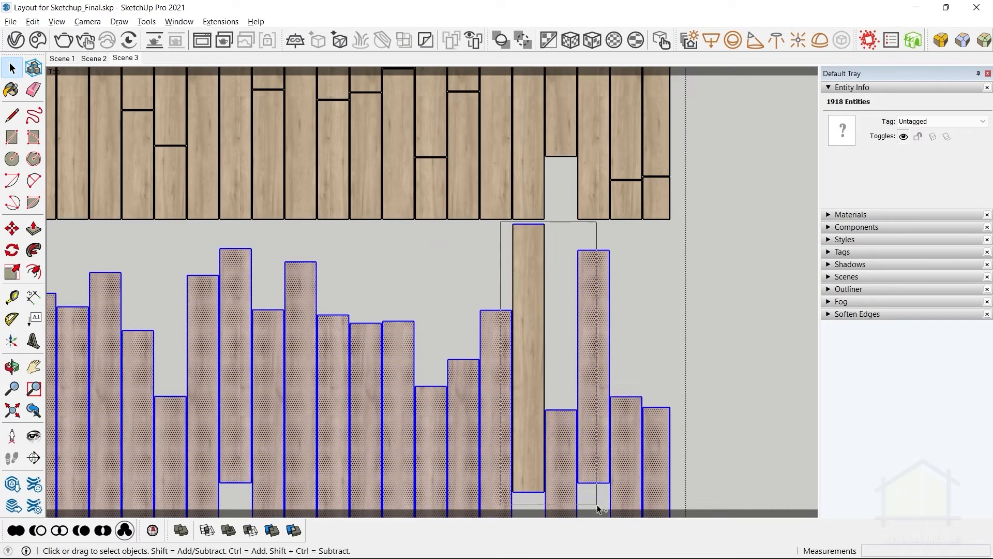
pyautogui.scroll(-3, 639, 247)
pyautogui.moveTo(656, 217); pyautogui.dragTo(750, 327, button='middle')
pyautogui.scroll(-4, 578, 301)
pyautogui.scroll(-2, 617, 284)
# Select the whole bedroom model, check it for errors with Solid Inspector², and clear the selection.
pyautogui.moveTo(336, 103); pyautogui.dragTo(623, 468)
pyautogui.click(147, 21)
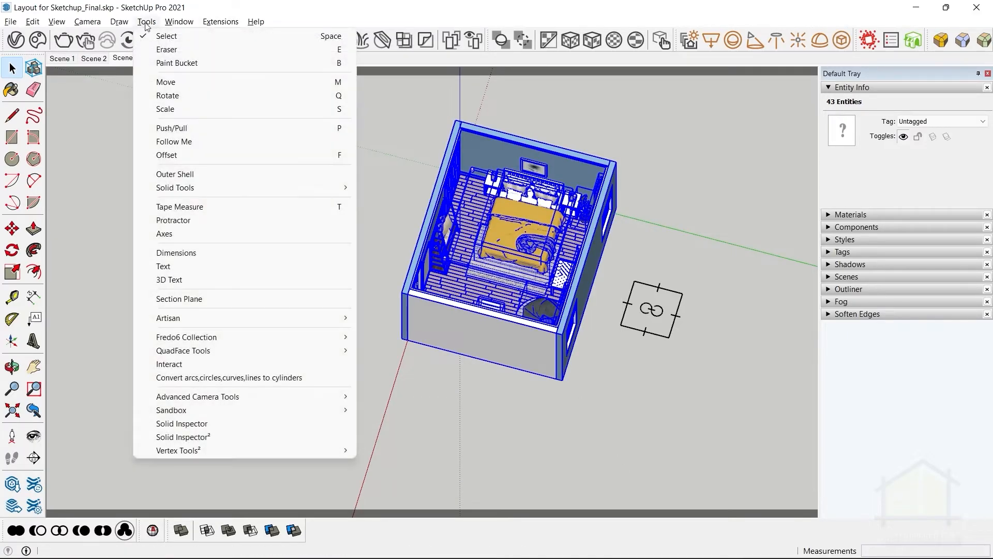
pyautogui.click(232, 437)
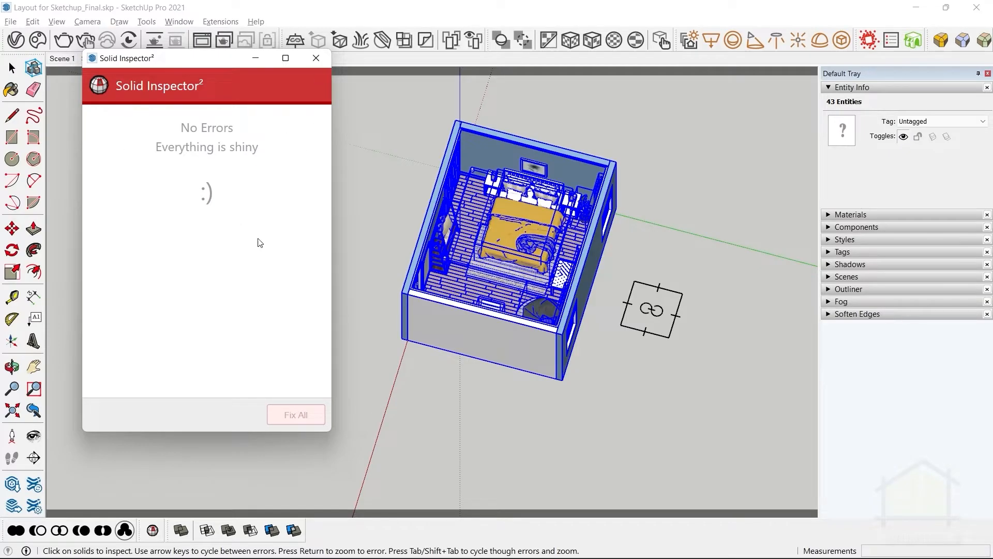
pyautogui.click(316, 58)
pyautogui.click(403, 150)
pyautogui.scroll(2, 563, 244)
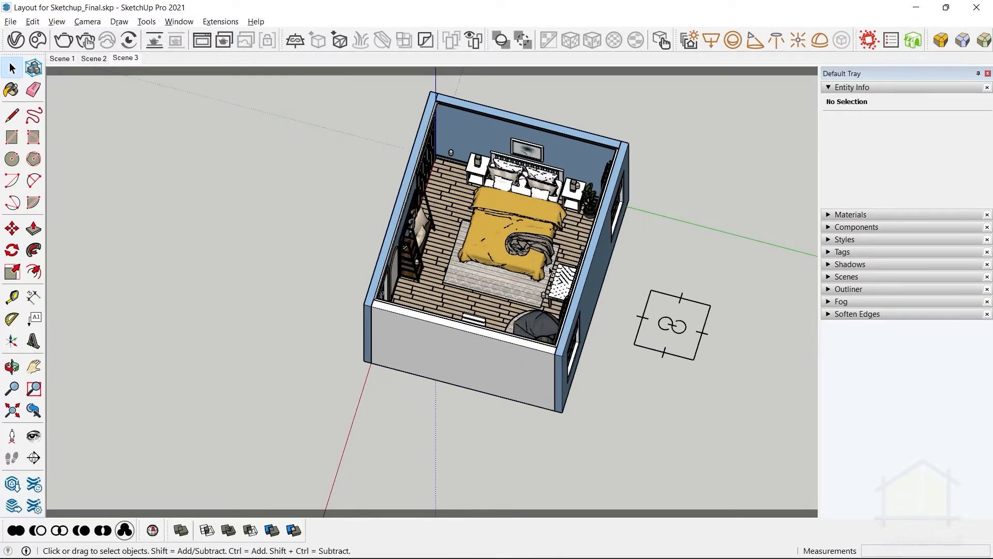
# Undo the last change to the bedroom model.
pyautogui.hotkey('ctrl', 'z')
pyautogui.moveTo(607, 331); pyautogui.dragTo(455, 284, button='middle')
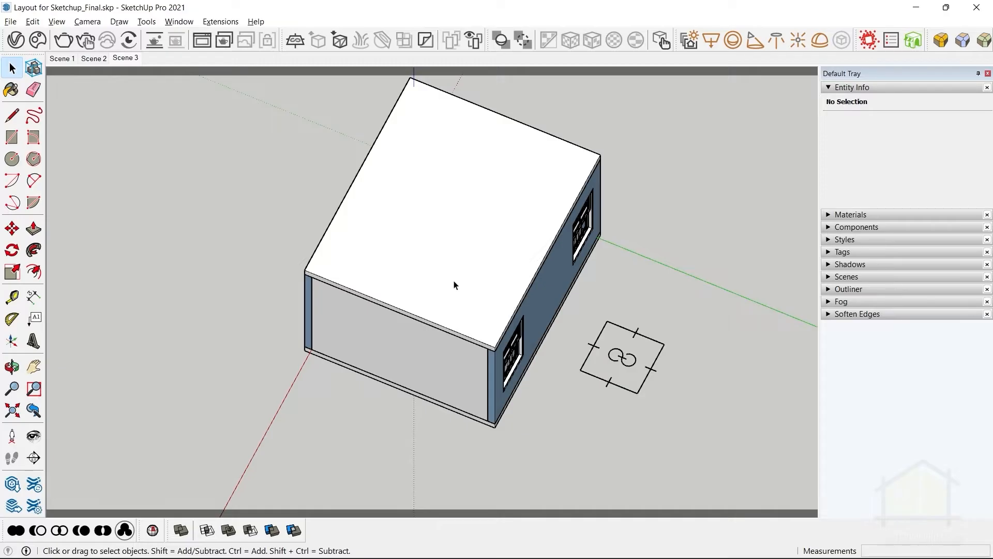
# Start a new model from the Architectural Millimeters template and check which panels are enabled in the Default Tray.
pyautogui.hotkey('alt', 'Tab')
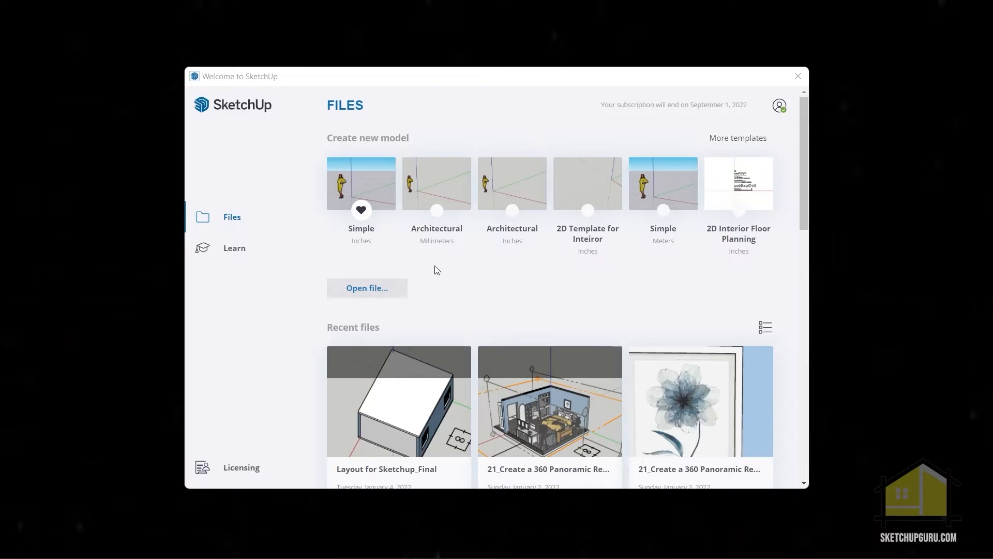
pyautogui.click(423, 181)
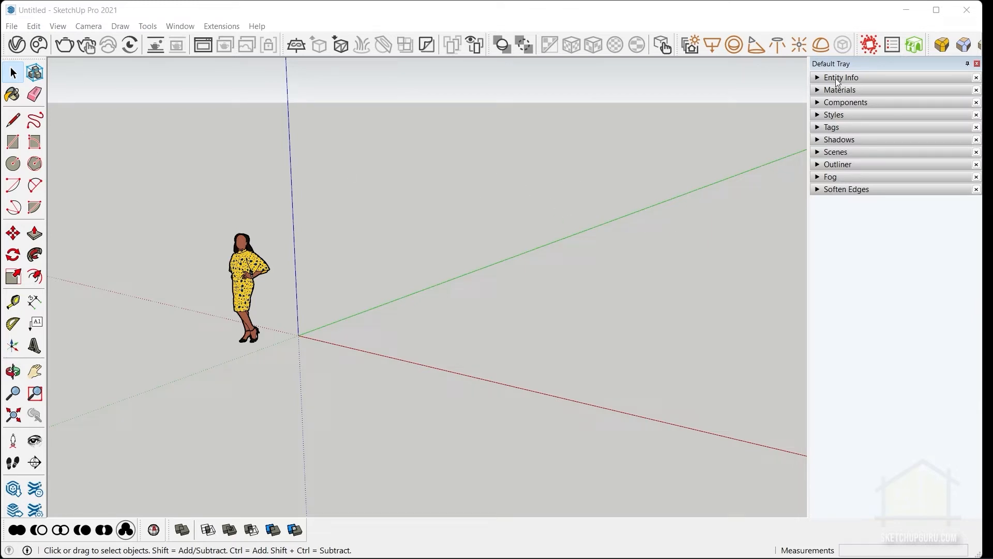
pyautogui.click(177, 26)
pyautogui.press('Right')
pyautogui.moveTo(182, 30)
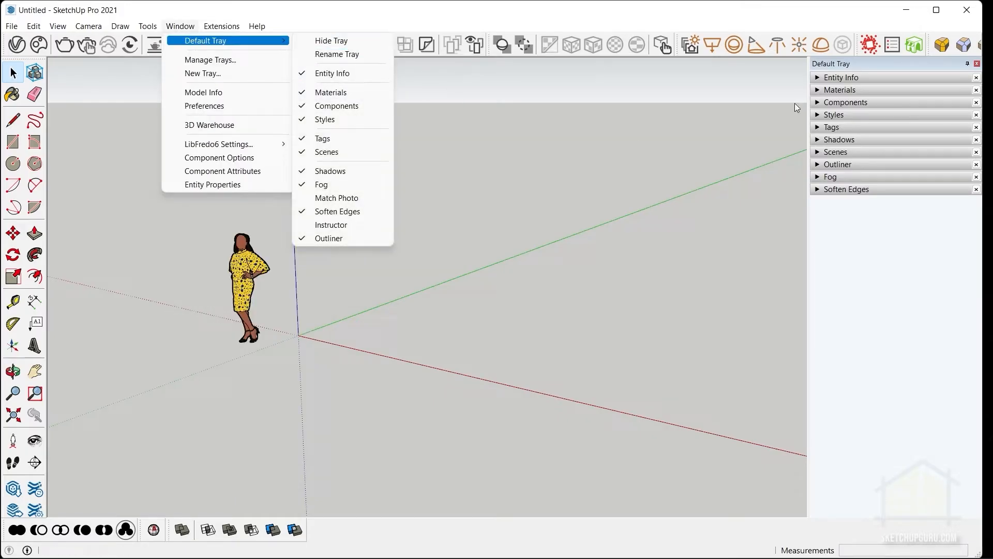
pyautogui.click(740, 152)
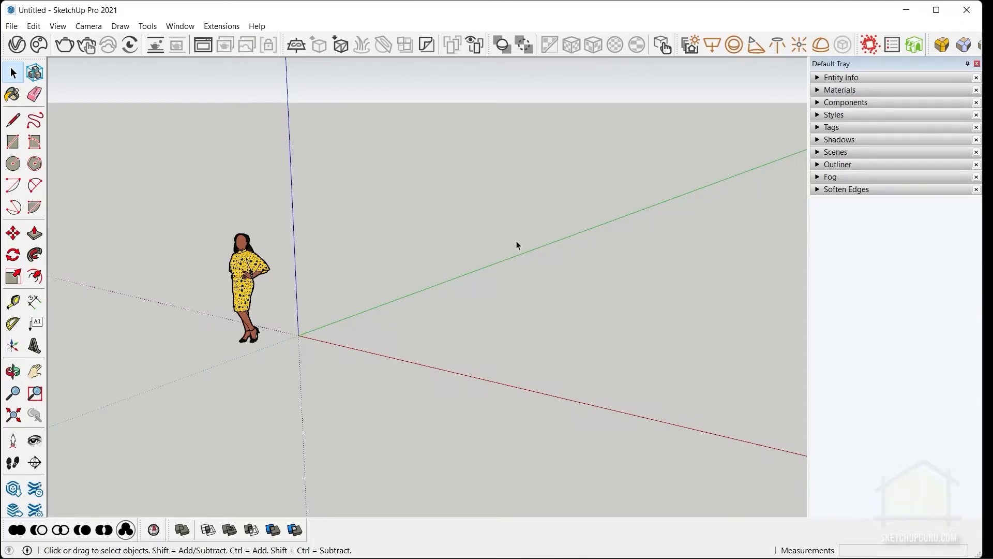
# Delete the default scale figure and clean up the whole model with CleanUp³, purging unused items.
pyautogui.moveTo(424, 357); pyautogui.dragTo(163, 145)
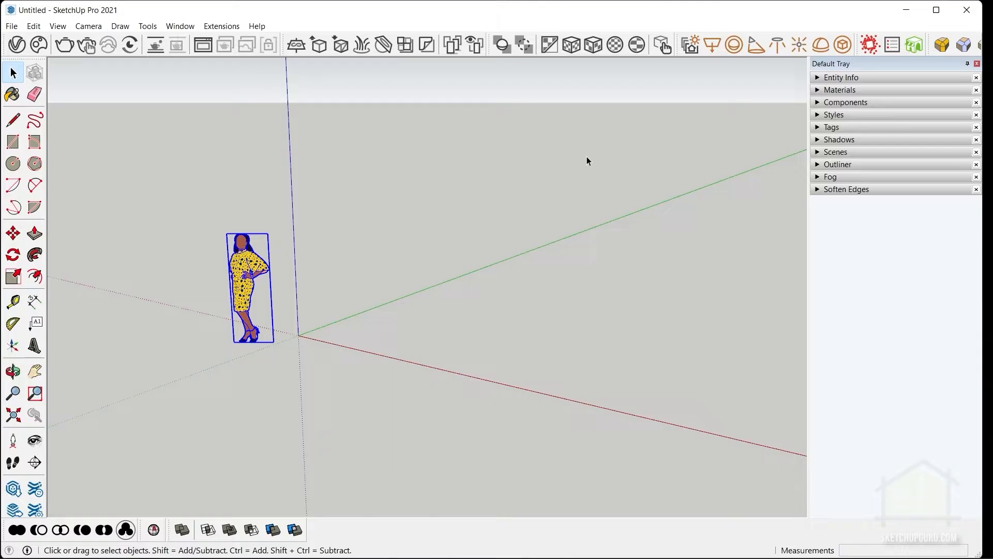
pyautogui.press('Delete')
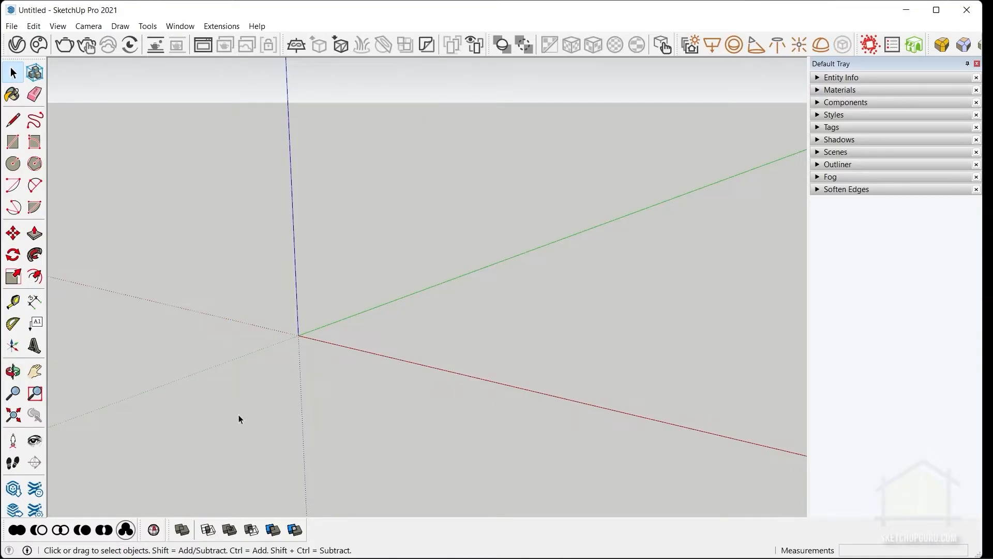
pyautogui.click(223, 26)
pyautogui.moveTo(234, 470)
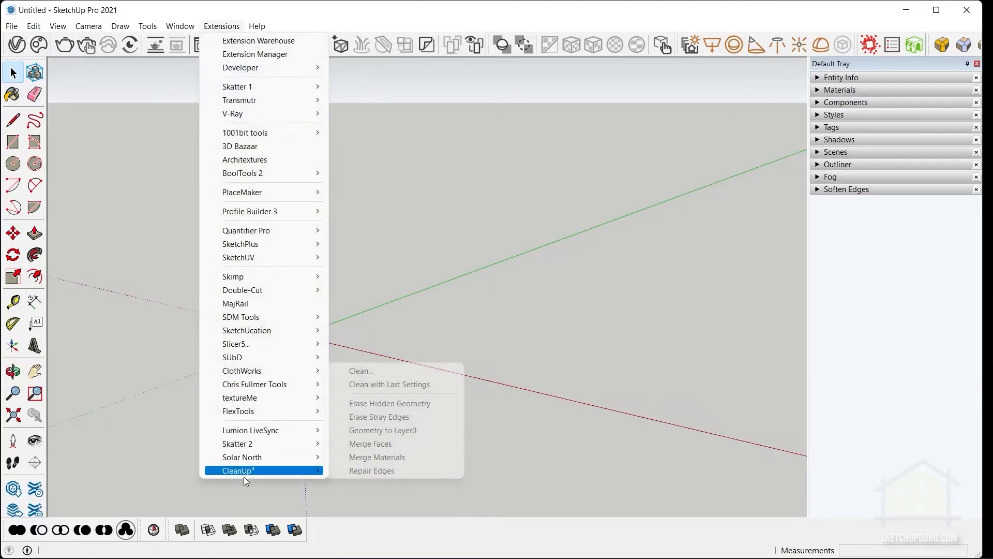
pyautogui.click(389, 372)
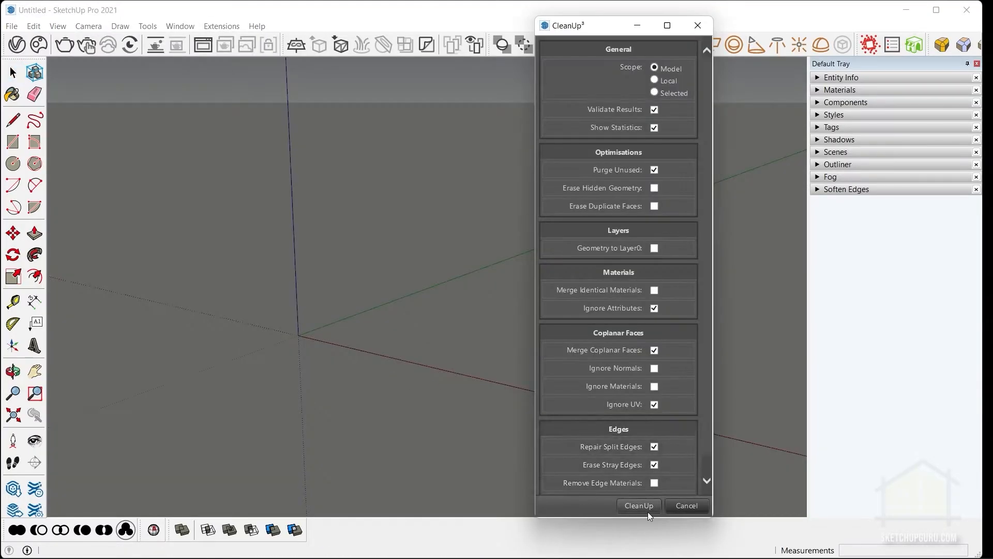
pyautogui.click(647, 510)
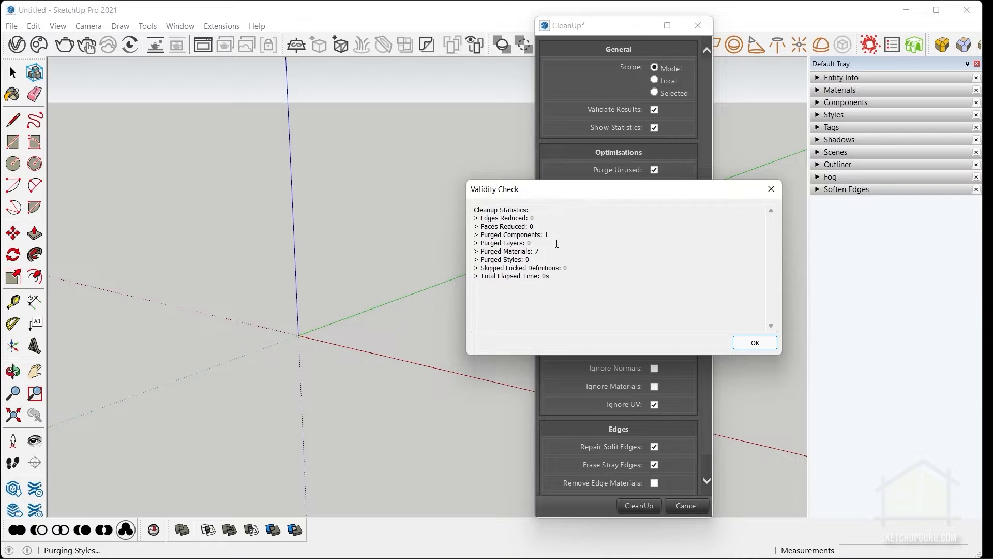
pyautogui.click(754, 342)
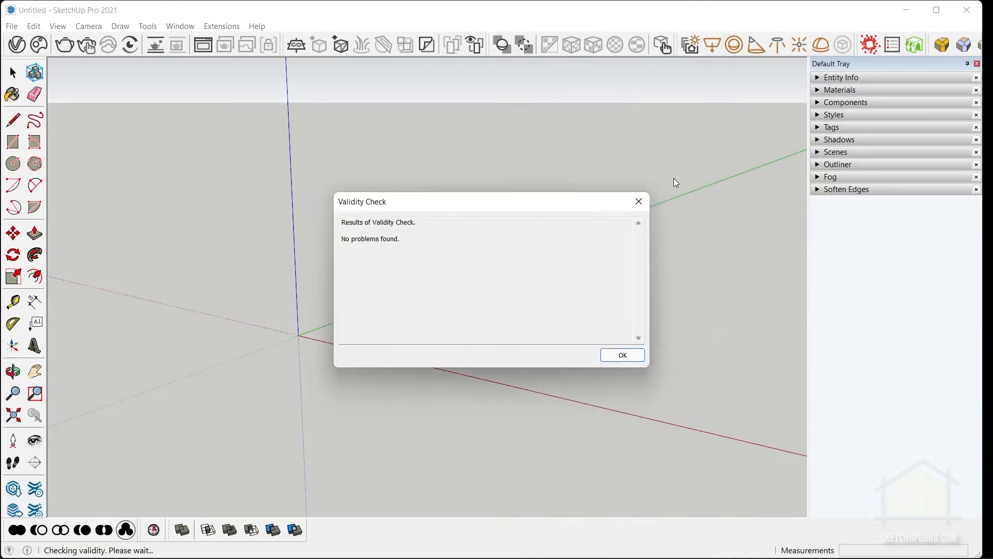
pyautogui.click(626, 359)
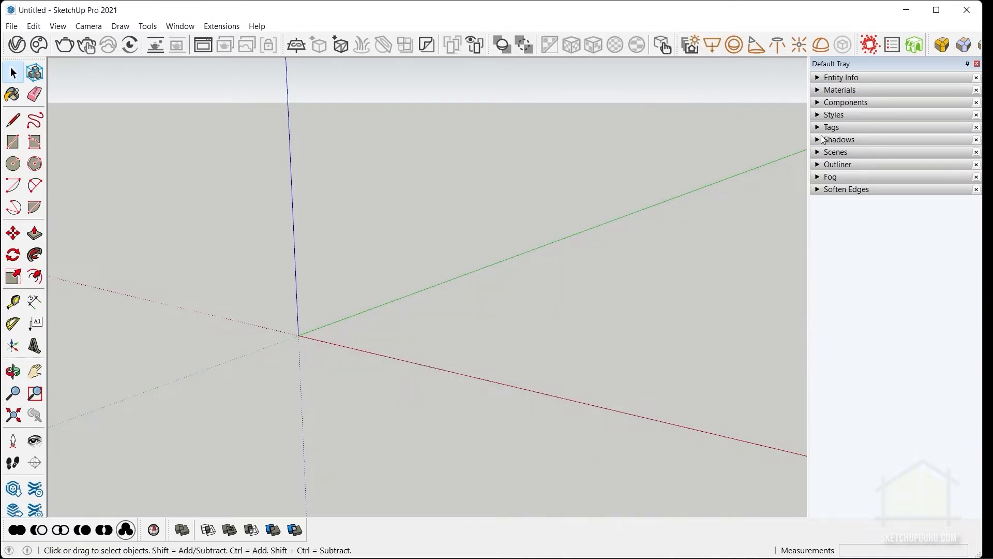
# Open the edge settings of the Architectural Design Style for editing.
pyautogui.click(840, 116)
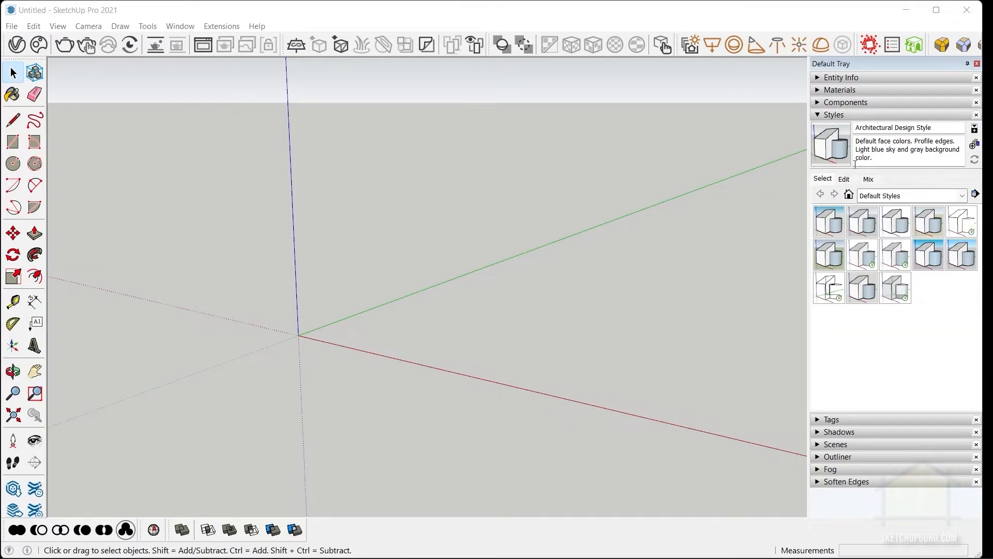
pyautogui.click(845, 179)
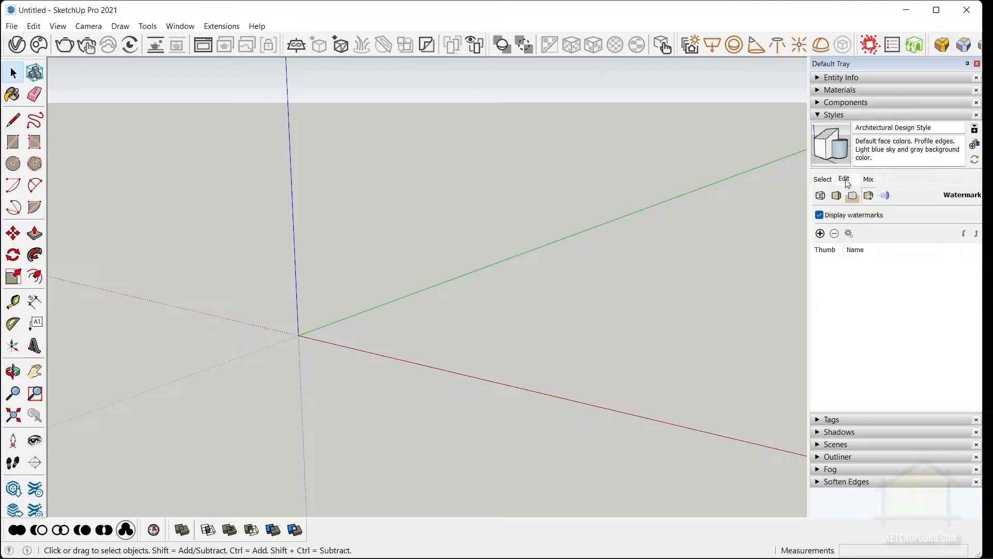
pyautogui.click(822, 196)
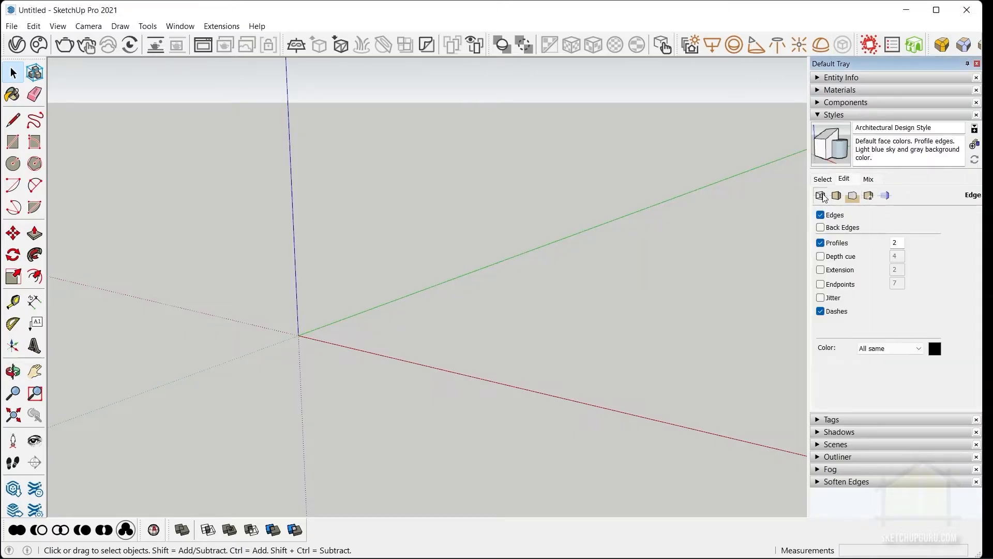
pyautogui.doubleClick(903, 241)
# Draw a rectangle on the ground near the origin and Push/Pull it up into a box about 1350 mm high.
pyautogui.moveTo(488, 288); pyautogui.dragTo(424, 362, button='middle')
pyautogui.press('r')
pyautogui.click(376, 357)
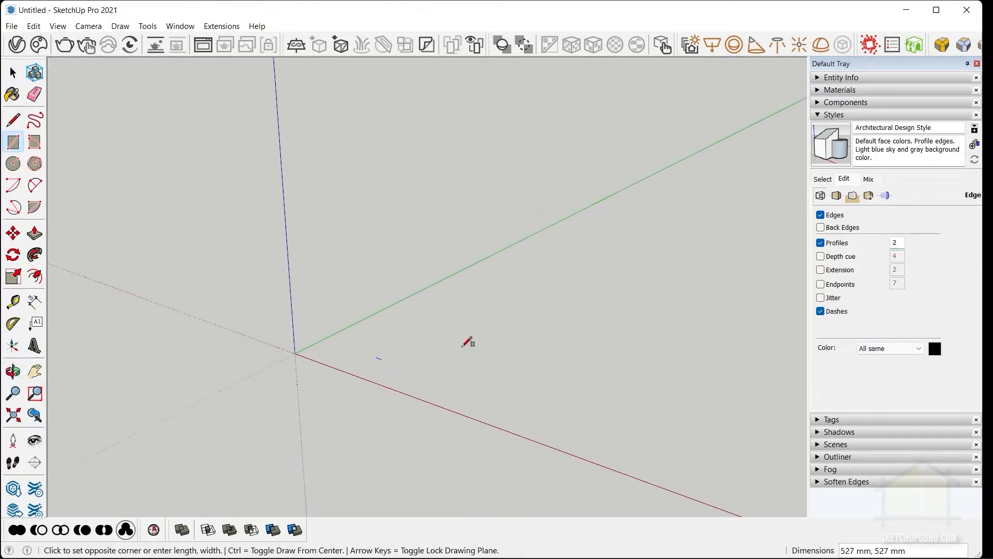
pyautogui.click(644, 291)
pyautogui.press('space')
pyautogui.click(552, 331)
pyautogui.press('p')
pyautogui.click(547, 334)
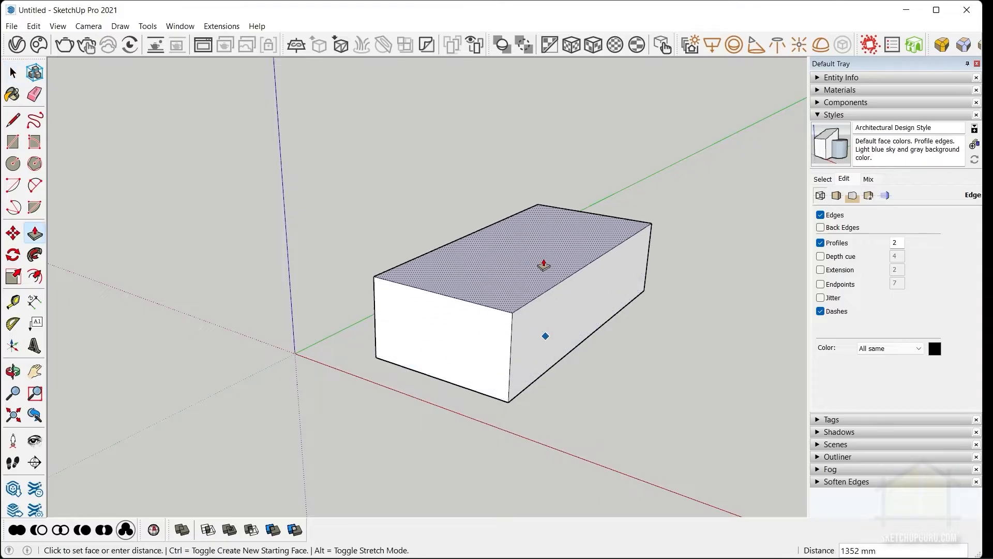
pyautogui.click(543, 258)
pyautogui.press('space')
pyautogui.click(635, 307)
pyautogui.scroll(4, 526, 333)
pyautogui.scroll(2, 512, 276)
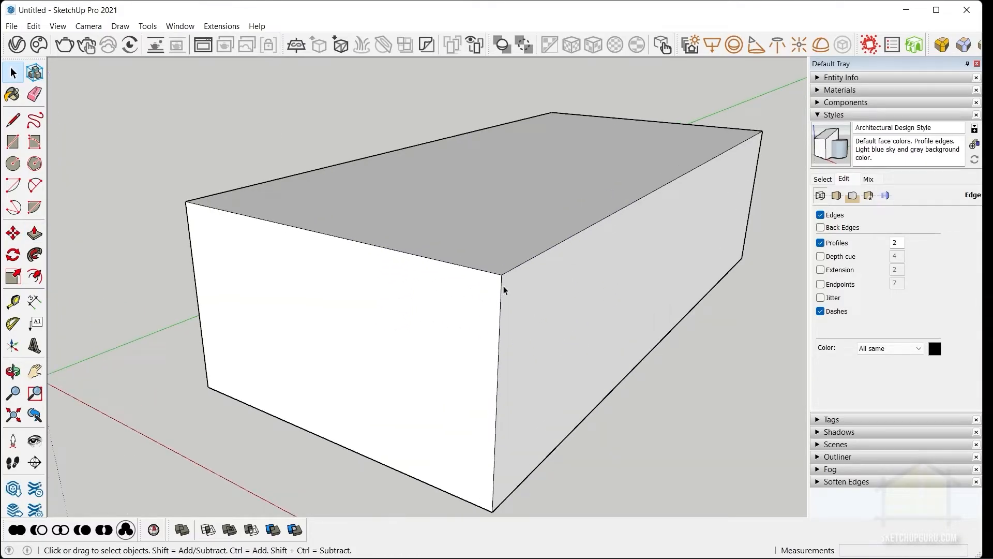
pyautogui.scroll(-1, 504, 286)
# Set the style's profile edge thickness to 1.
pyautogui.doubleClick(904, 243)
pyautogui.write('1')
pyautogui.press('Tab')
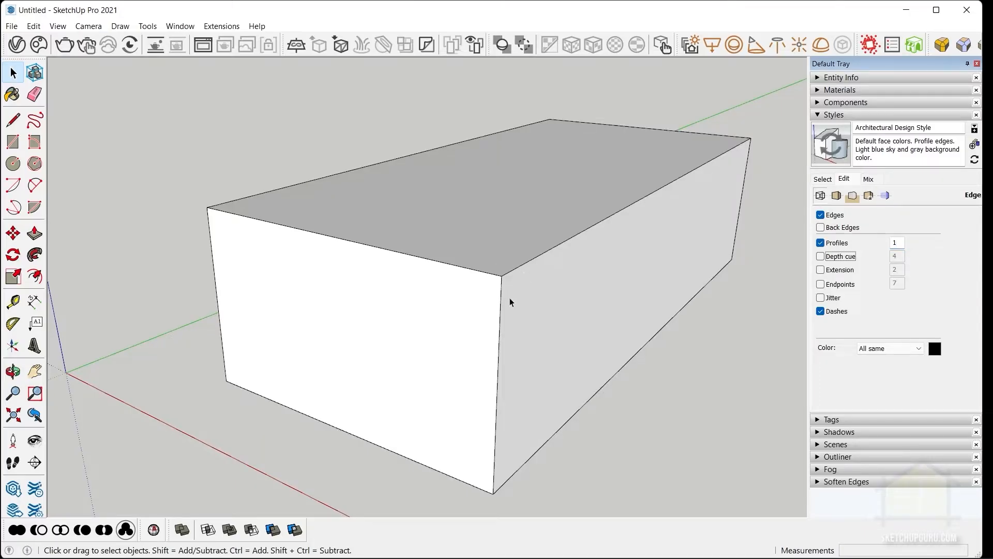
# Change the style's edge color to grey with RGB values 128, 128, 128.
pyautogui.click(939, 346)
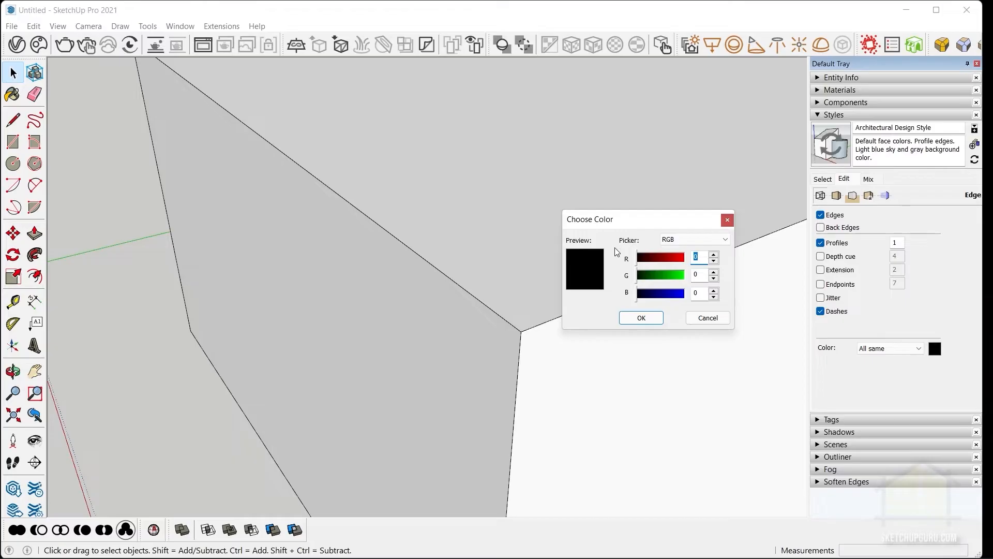
pyautogui.write('128')
pyautogui.press('Tab')
pyautogui.write('128')
pyautogui.press('Tab')
pyautogui.write('128')
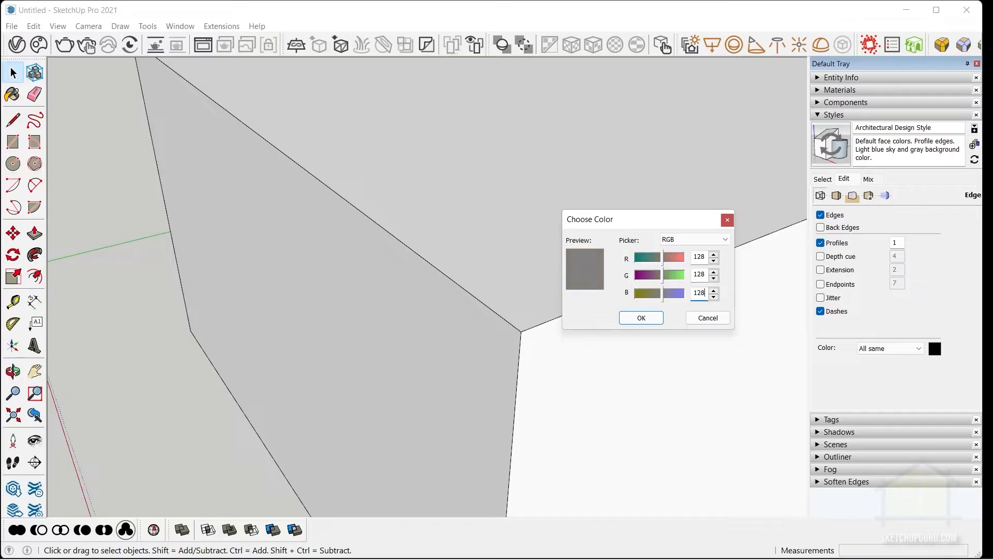
pyautogui.click(641, 317)
pyautogui.scroll(-1, 515, 317)
pyautogui.scroll(1, 528, 327)
pyautogui.moveTo(534, 328); pyautogui.dragTo(481, 316, button='middle')
pyautogui.scroll(-4, 482, 316)
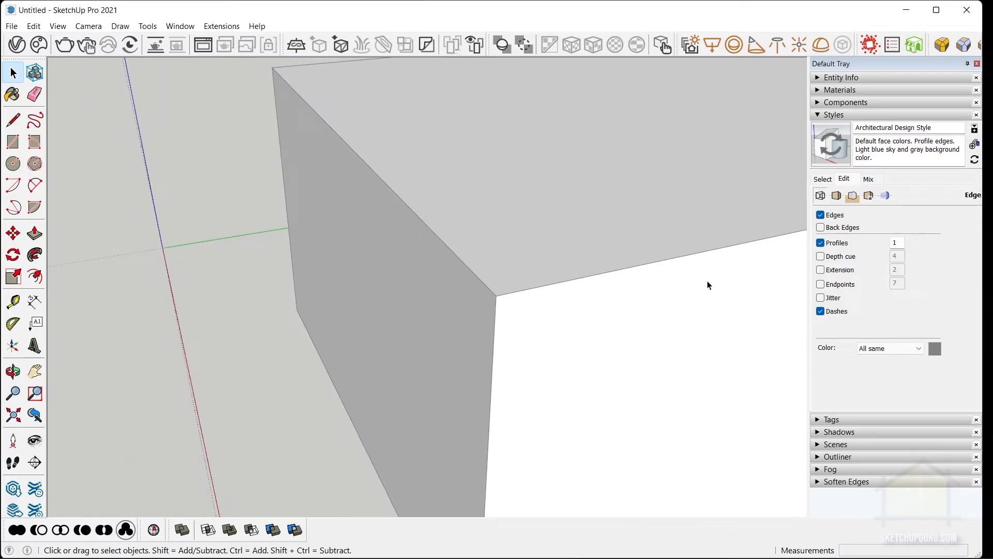
# Open the face settings of the current style.
pyautogui.hotkey('alt', 'Tab')
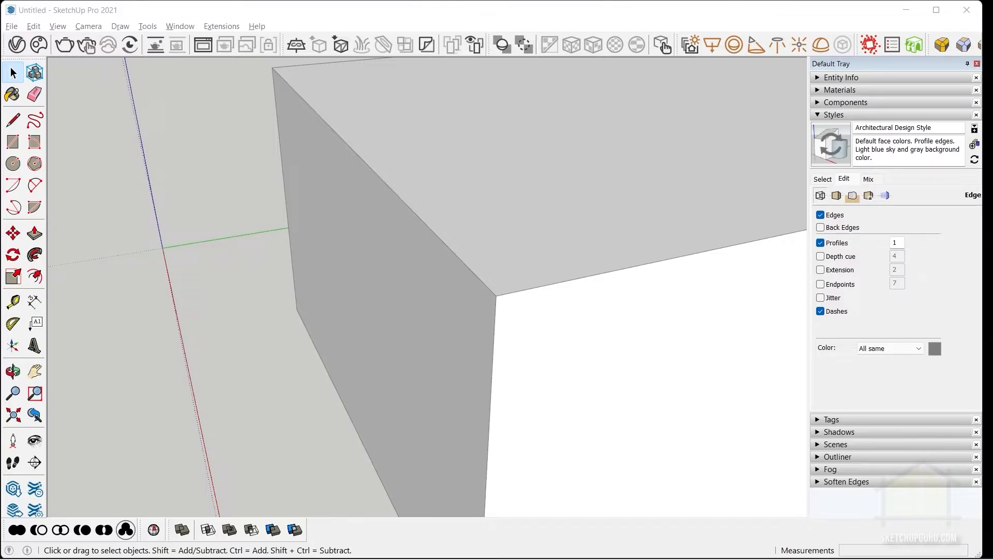
pyautogui.click(837, 195)
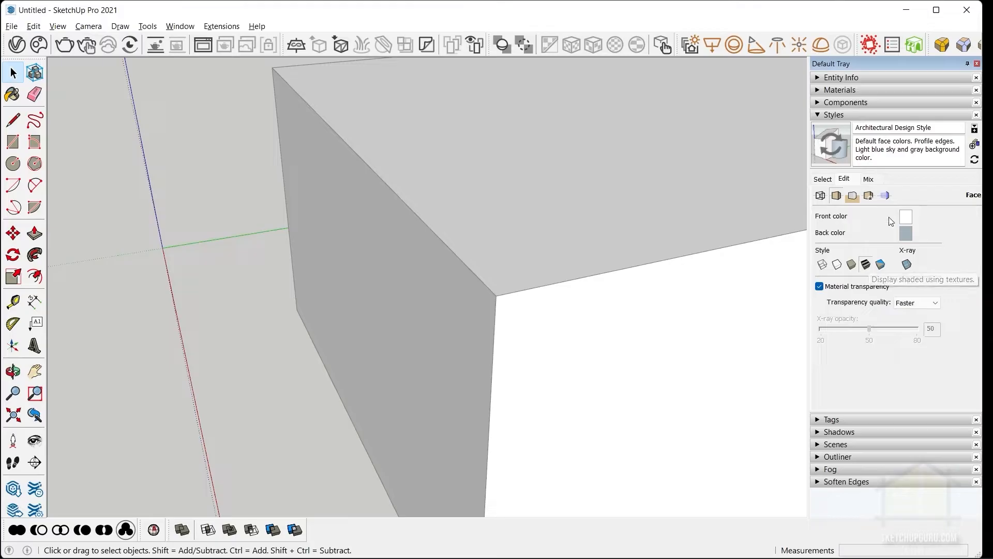
# Turn off the sky in the current style's background settings.
pyautogui.click(852, 197)
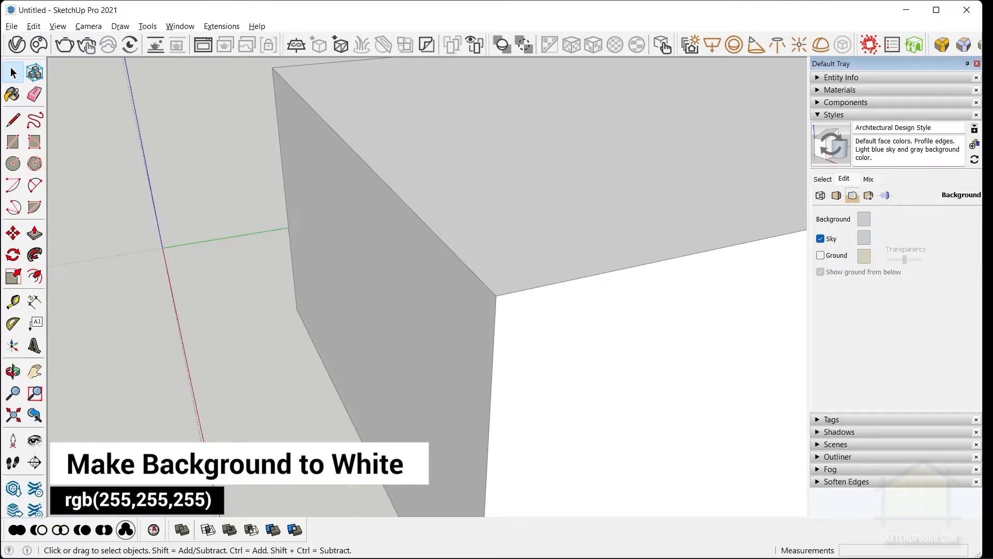
pyautogui.moveTo(344, 380); pyautogui.dragTo(346, 151, button='middle')
pyautogui.click(820, 238)
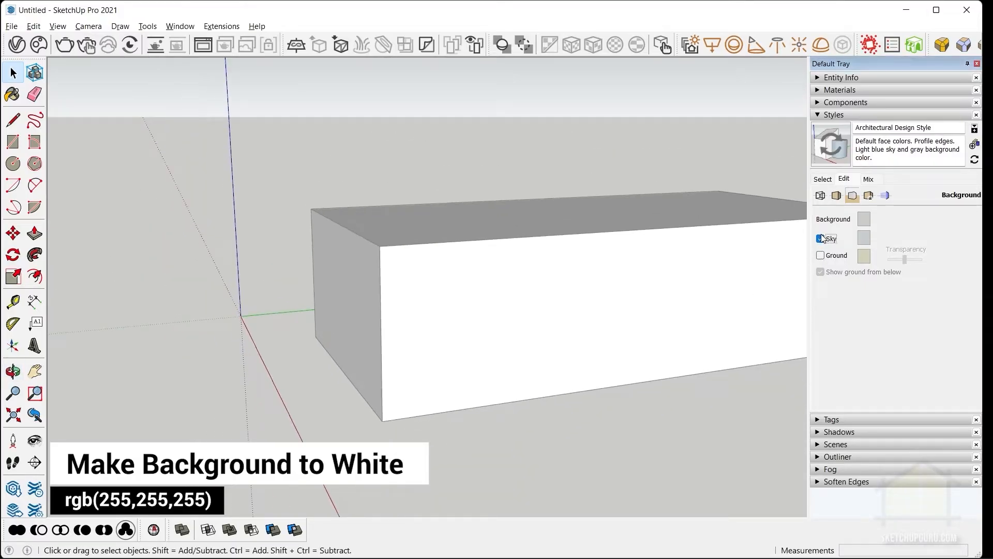
pyautogui.moveTo(541, 384); pyautogui.dragTo(618, 453, button='middle')
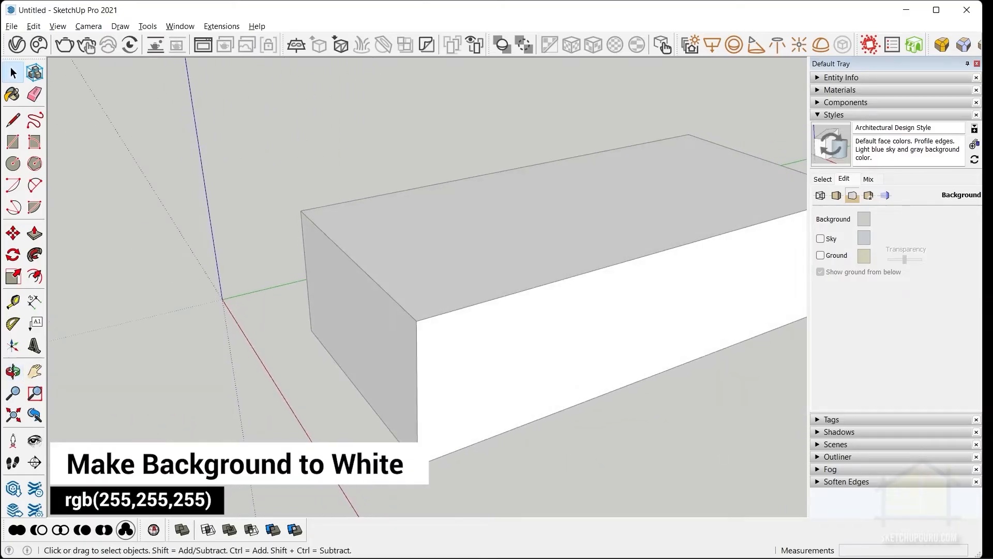
# Change the style's section fill color to grey with RGB values 128, 128, 128.
pyautogui.click(885, 196)
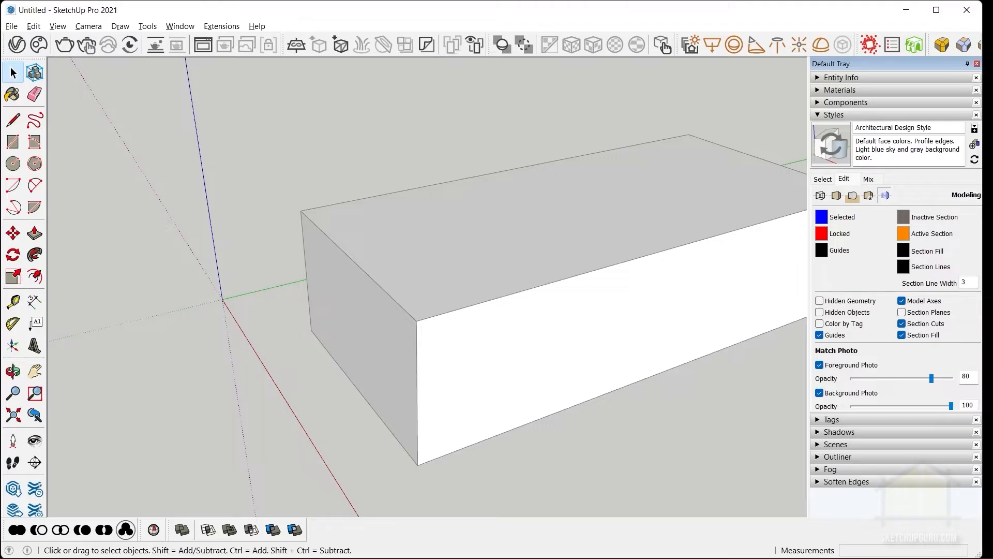
pyautogui.click(905, 252)
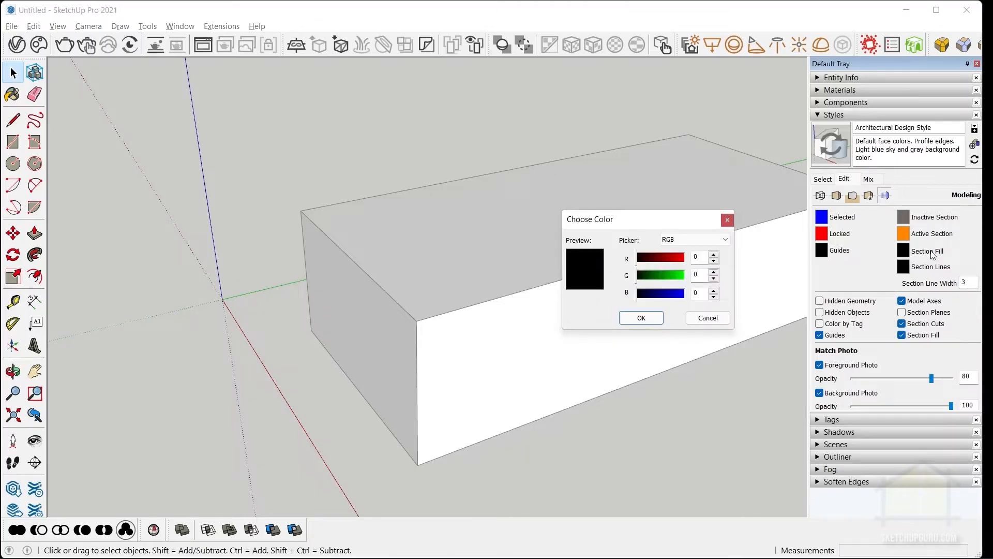
pyautogui.write('128')
pyautogui.press('Tab')
pyautogui.write('128')
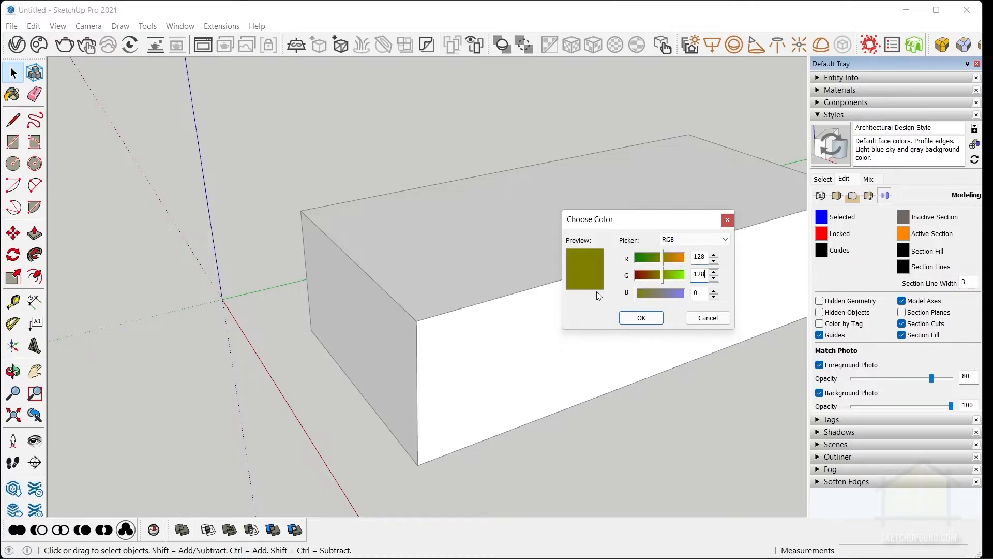
pyautogui.write('128')
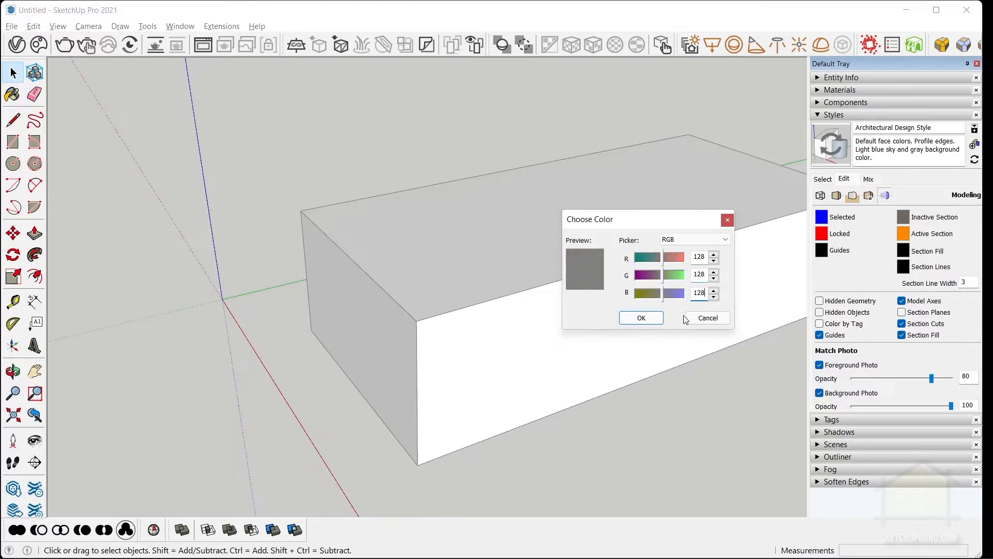
pyautogui.click(641, 317)
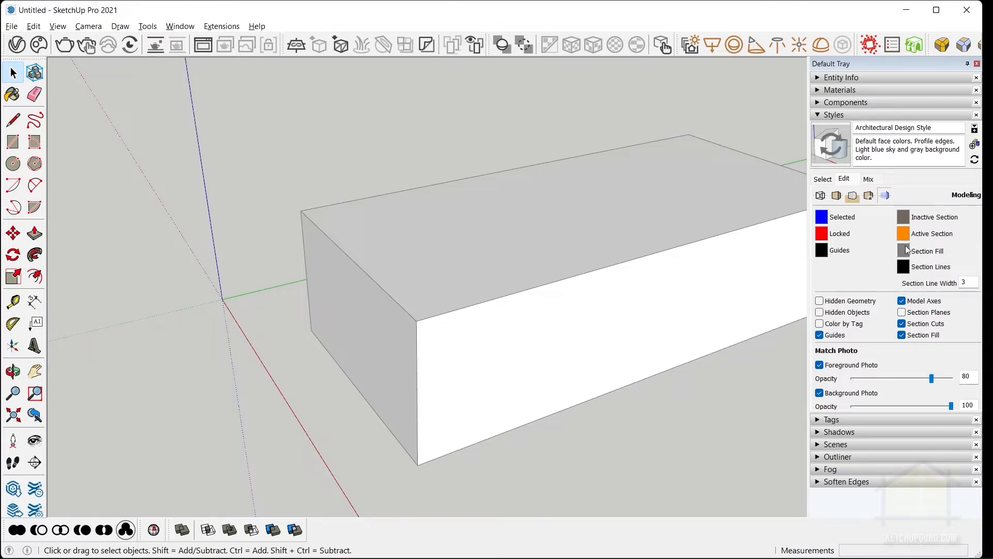
# Place a section plane on the box's long front face, keeping the default name and symbol.
pyautogui.click(144, 26)
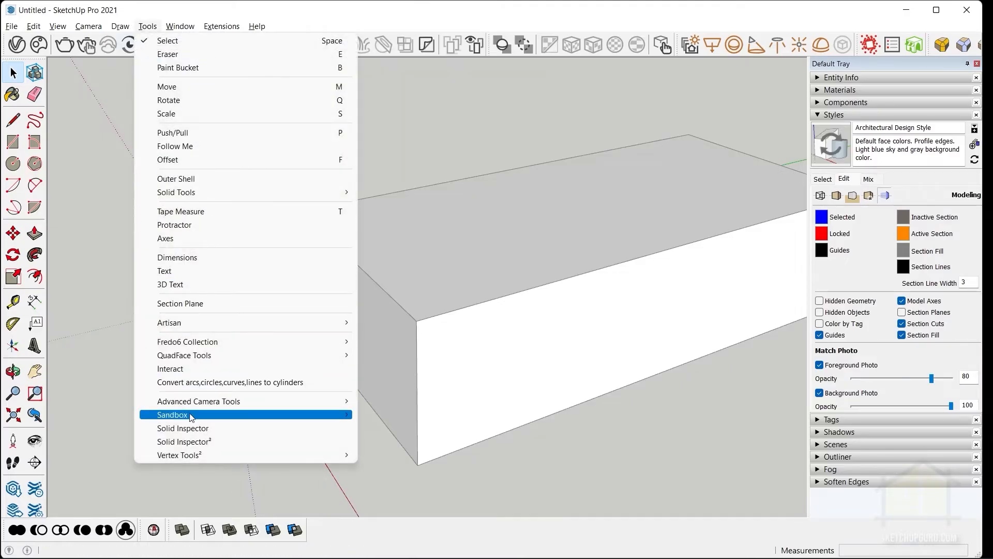
pyautogui.click(183, 303)
pyautogui.click(541, 343)
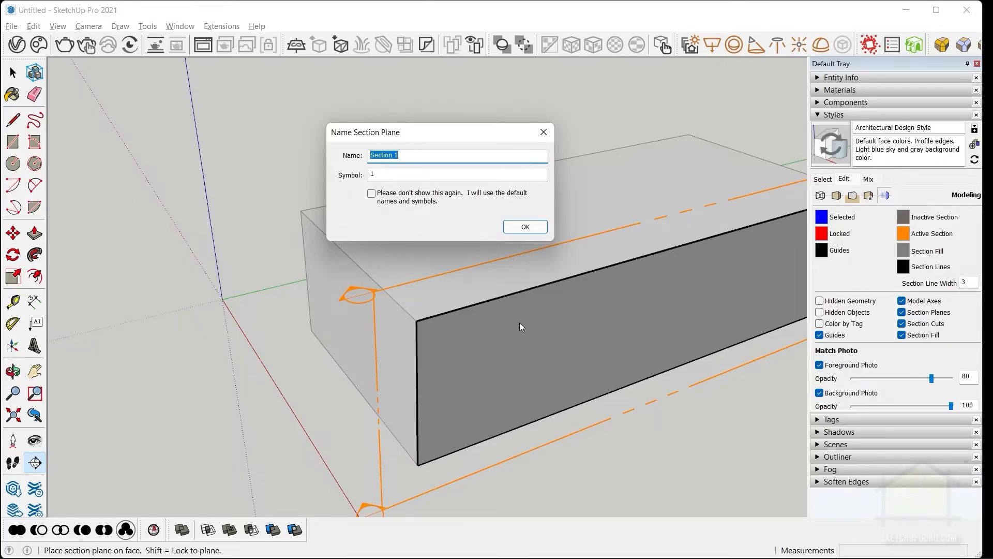
pyautogui.click(523, 226)
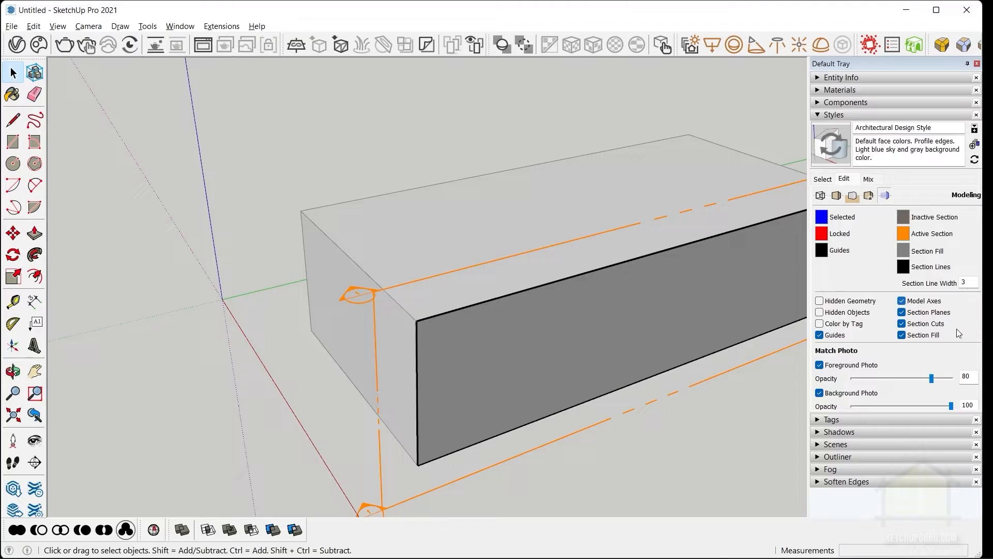
# Set the style's section line width to 1.
pyautogui.doubleClick(965, 281)
pyautogui.write('1')
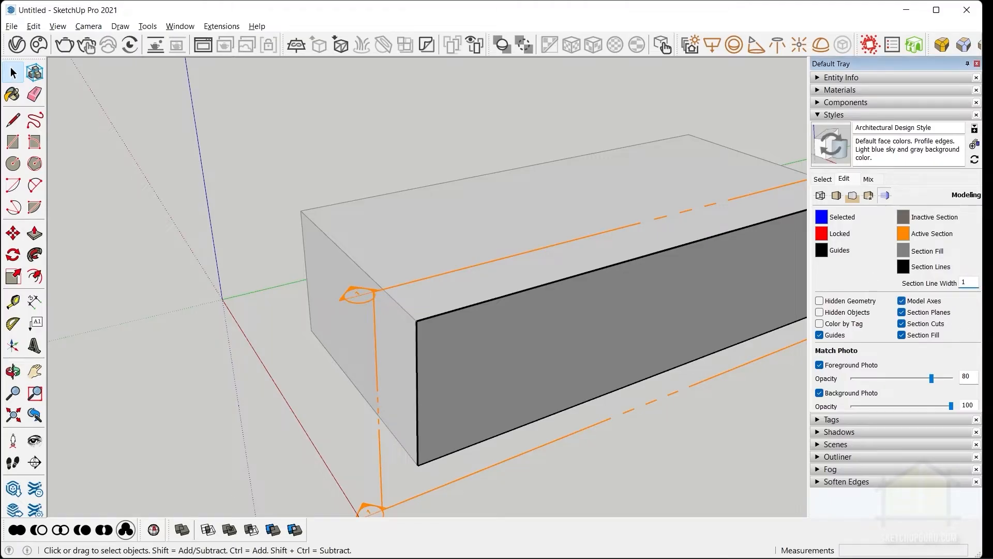
pyautogui.press('Tab')
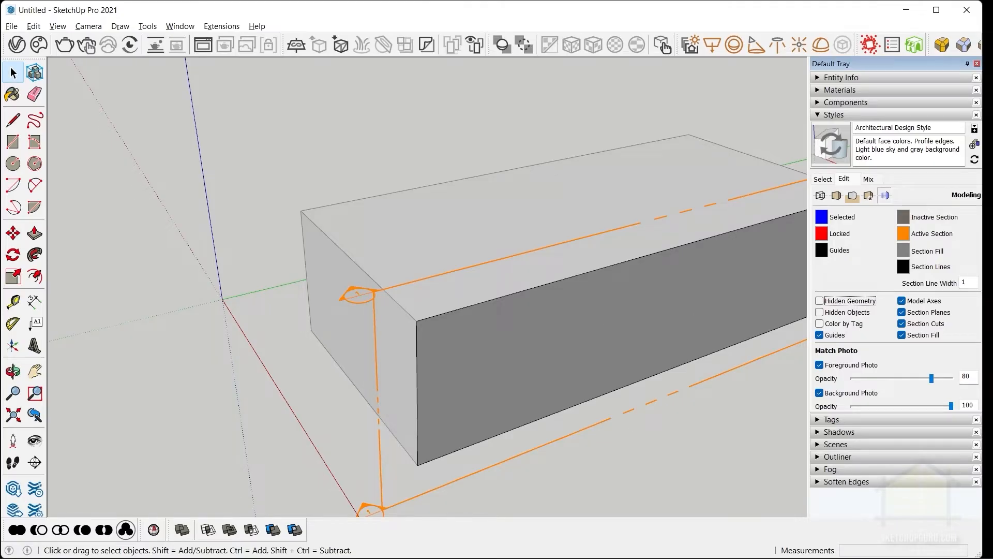
pyautogui.scroll(-3, 704, 251)
pyautogui.click(834, 115)
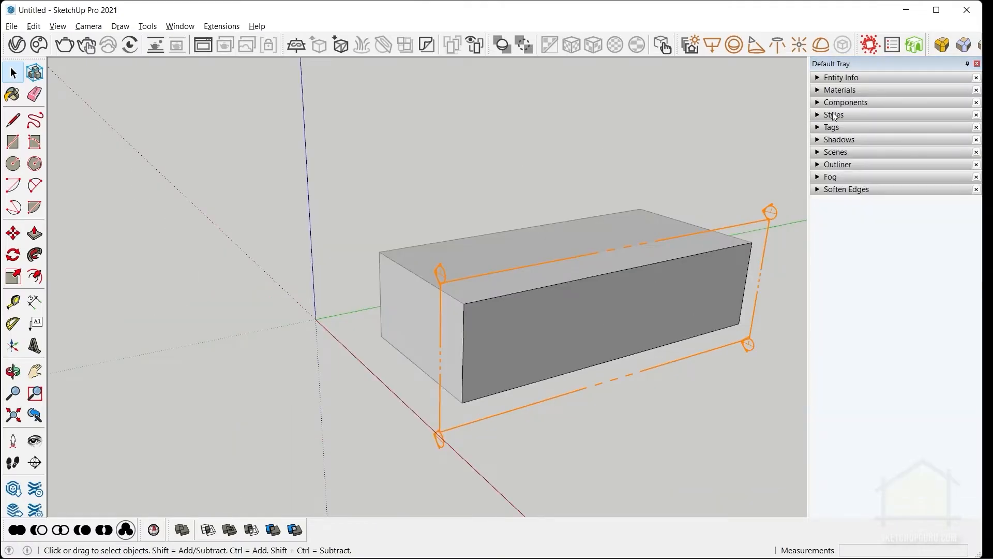
pyautogui.click(833, 127)
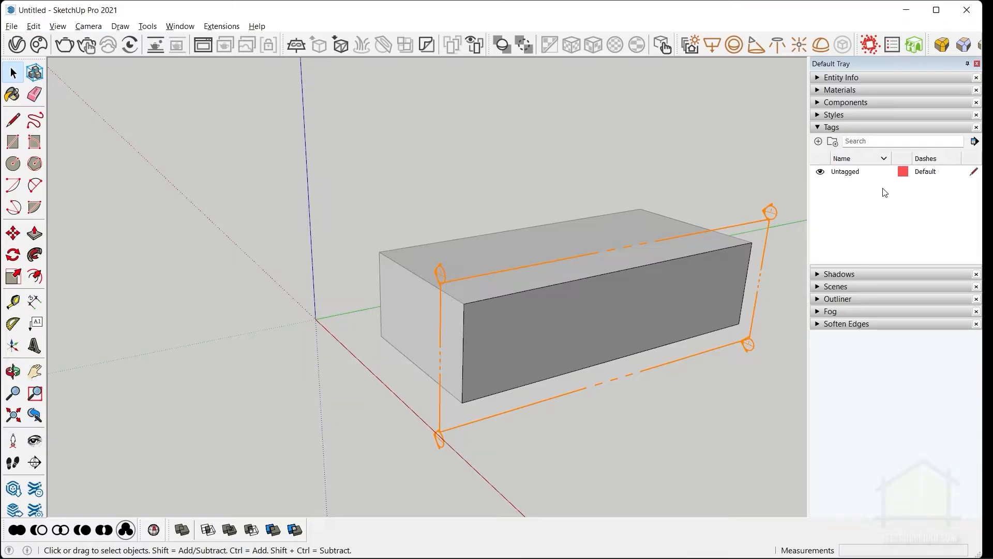
pyautogui.click(833, 114)
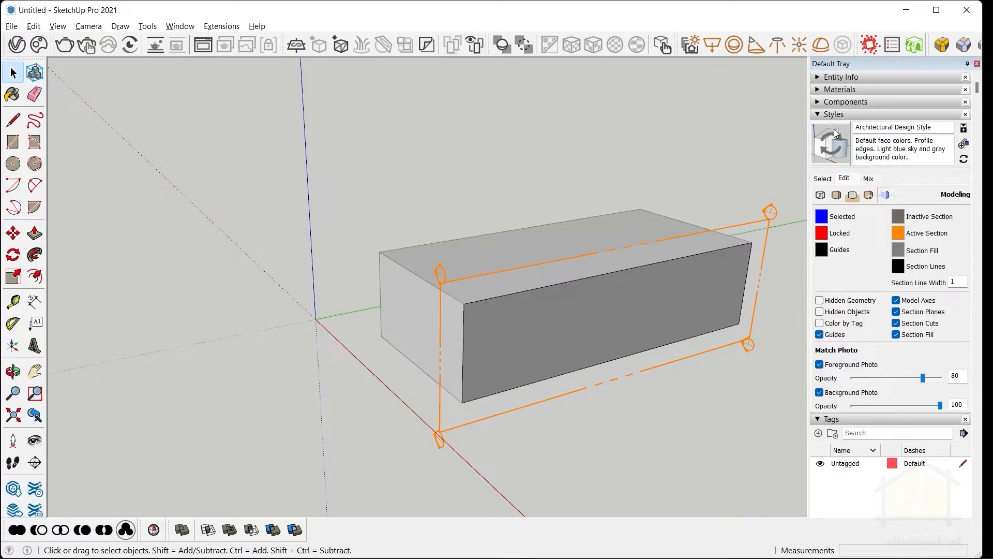
# Update the current style with its changes and create a new style from it named "Drafting for Layout Style".
pyautogui.click(829, 146)
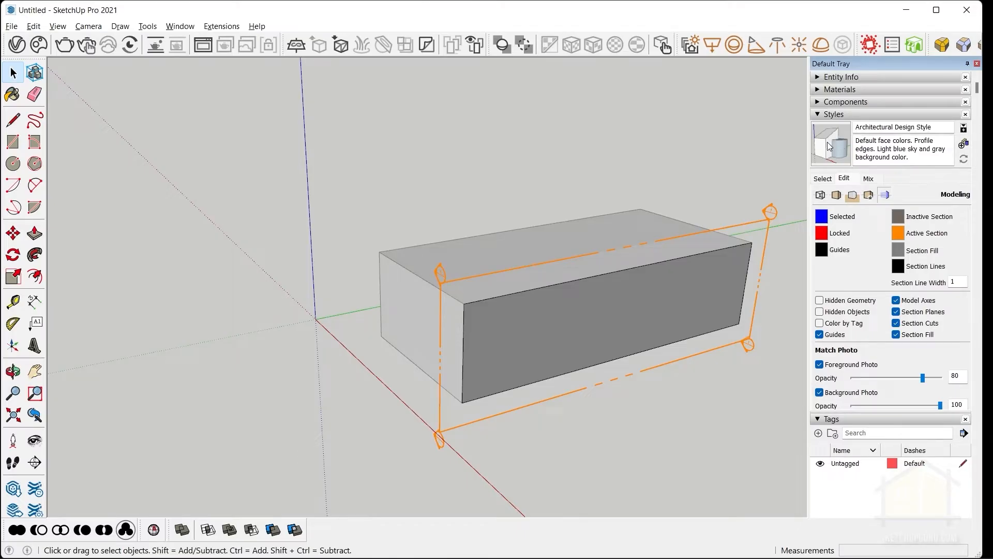
pyautogui.click(963, 145)
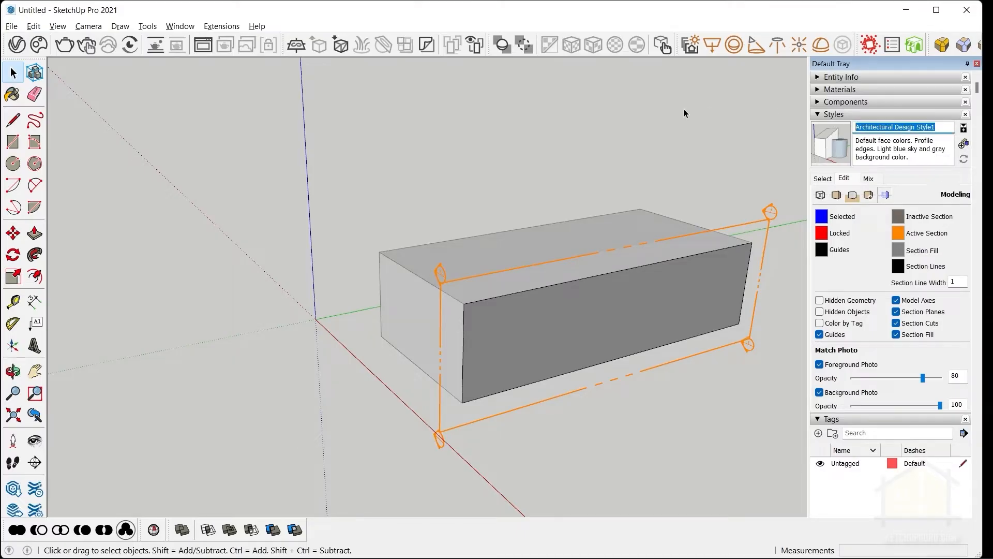
pyautogui.write('Drafting for Layout Style')
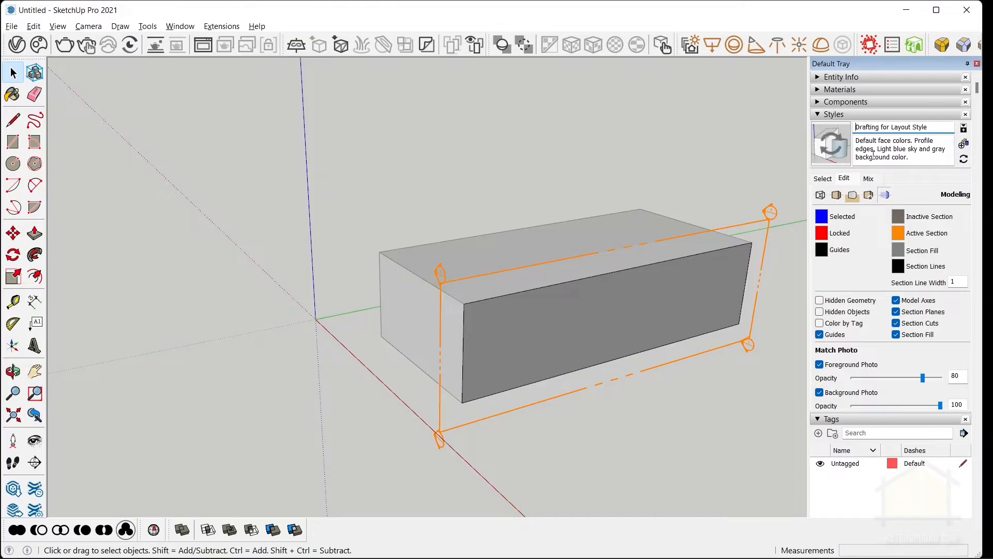
pyautogui.click(833, 150)
pyautogui.click(820, 195)
# Delete the section plane and the whole test box so the model is empty.
pyautogui.click(767, 242)
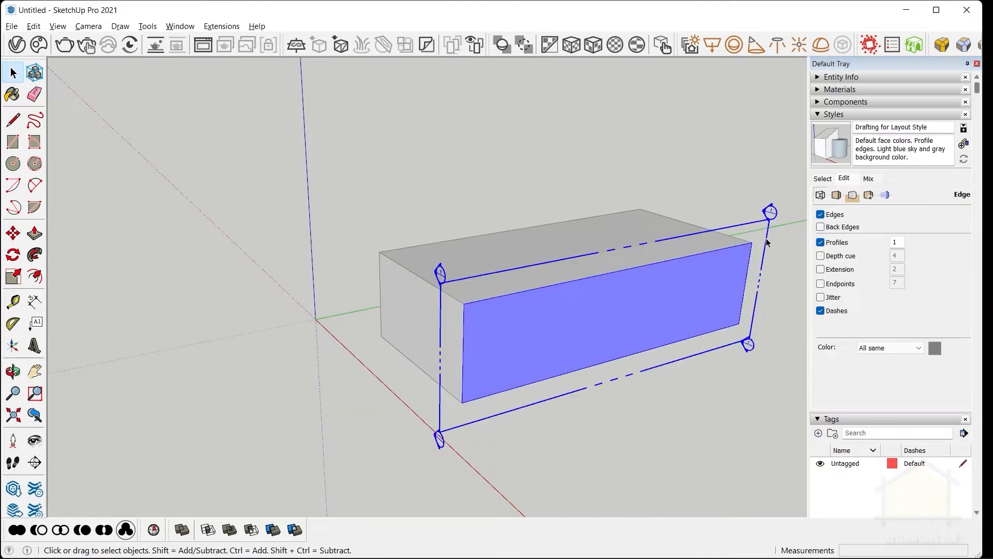
pyautogui.press('Delete')
pyautogui.moveTo(729, 401); pyautogui.dragTo(622, 299)
pyautogui.press('Delete')
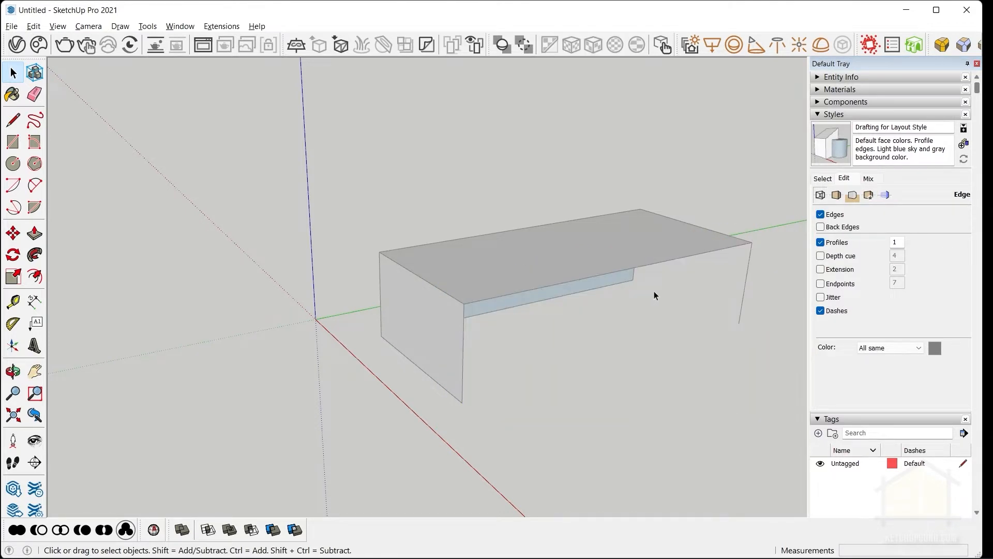
pyautogui.moveTo(331, 141); pyautogui.dragTo(766, 426)
pyautogui.press('Delete')
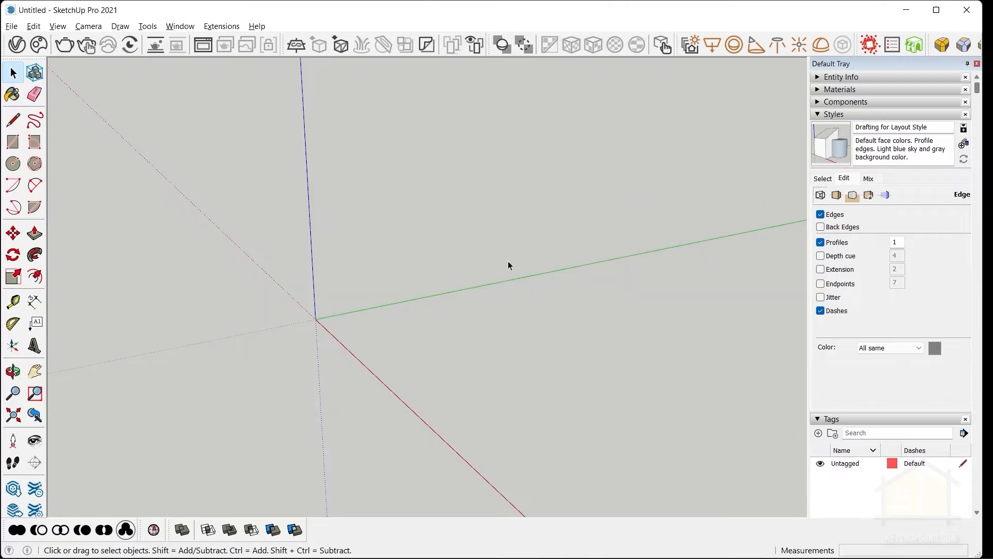
# Clean the model with CleanUp³ using the last settings and dismiss the result messages.
pyautogui.click(221, 26)
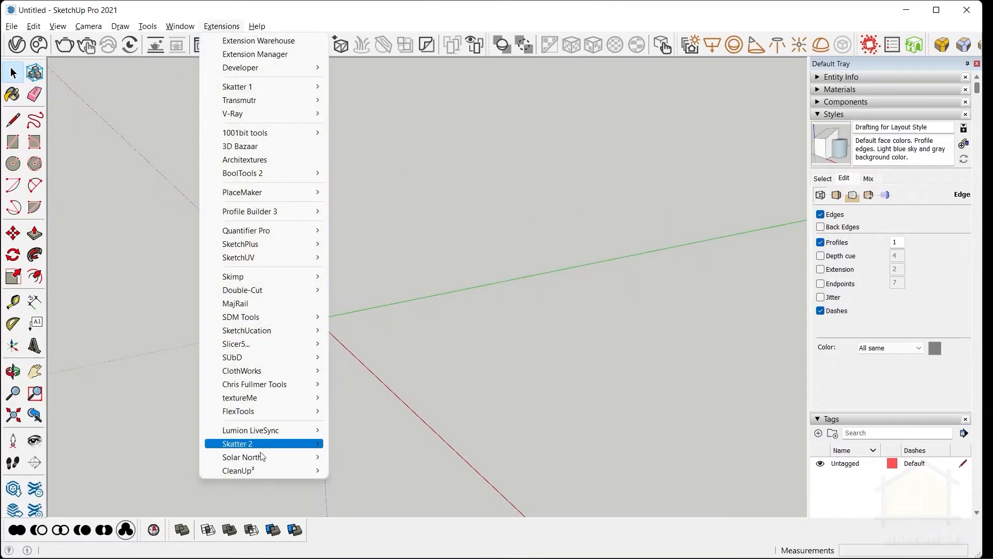
pyautogui.moveTo(253, 470)
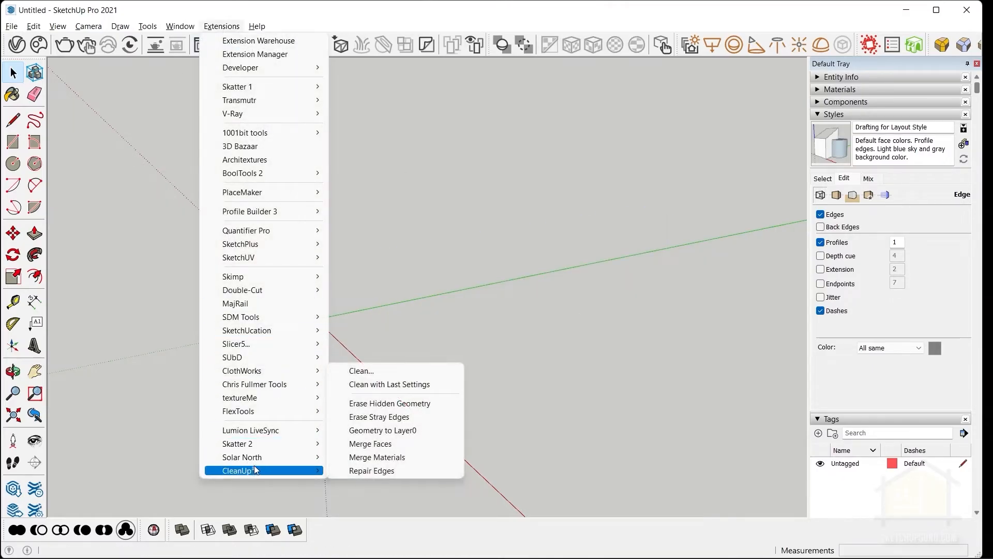
pyautogui.click(350, 384)
pyautogui.click(623, 355)
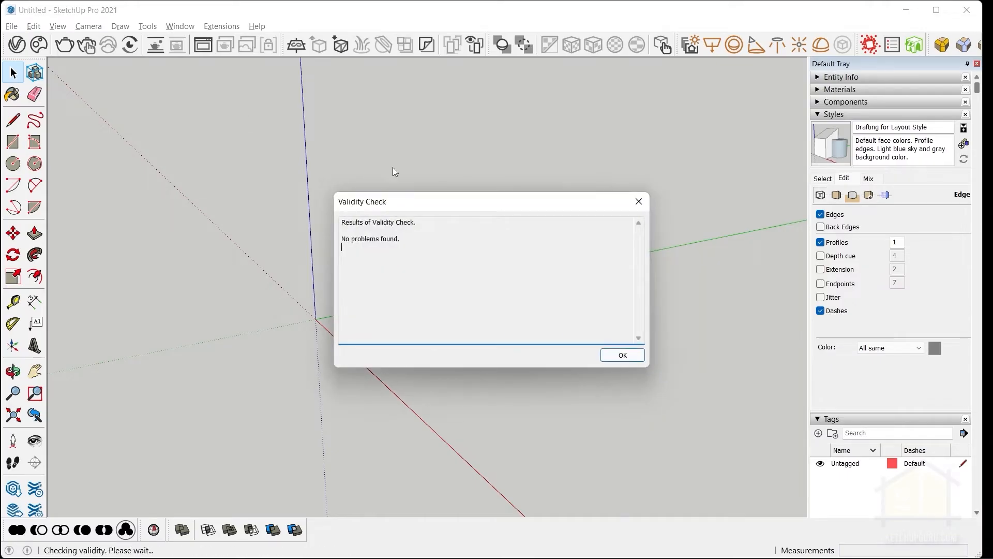
pyautogui.click(639, 356)
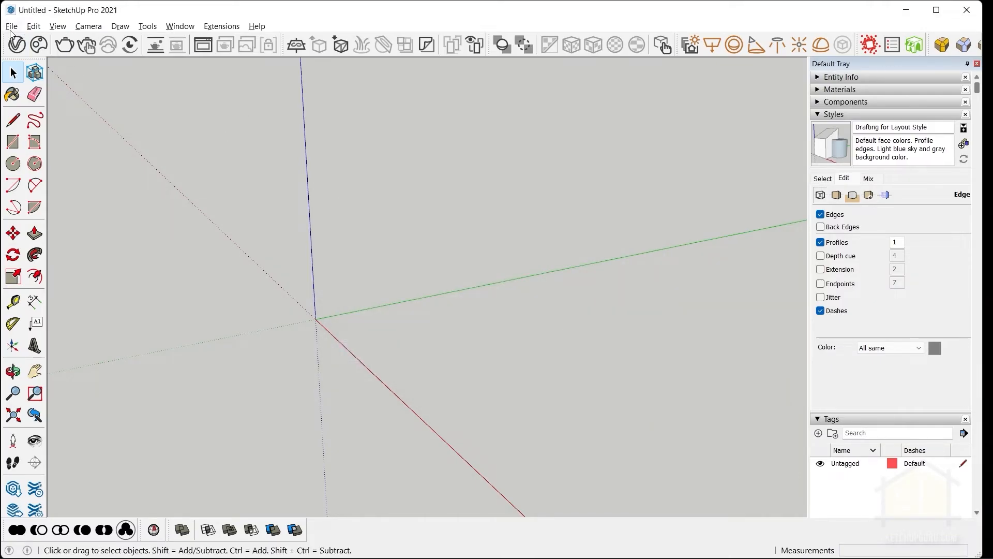
# Start saving the empty model as a template and name it "Drafting Style for Layout".
pyautogui.click(11, 26)
pyautogui.click(47, 129)
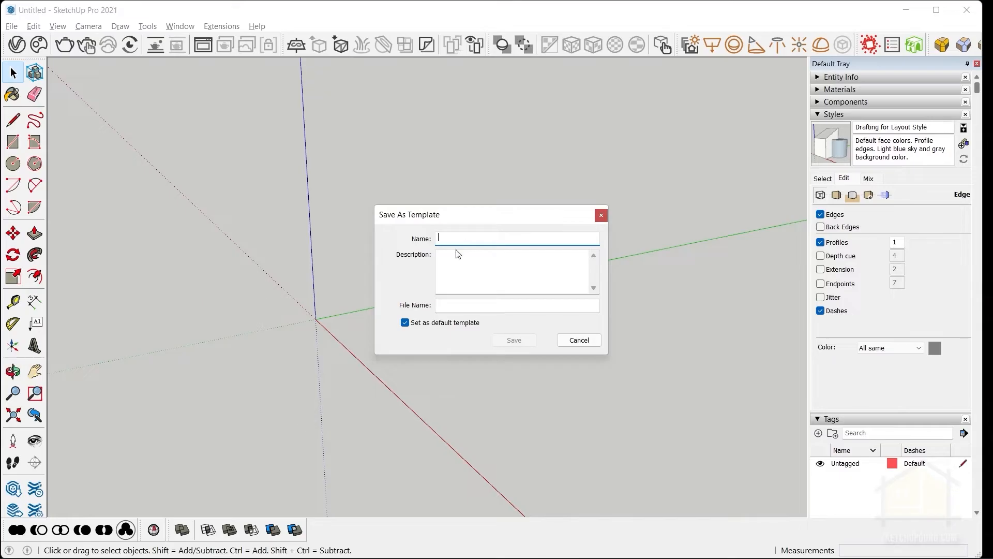
pyautogui.write('Drafting Style for Layout')
pyautogui.press('Tab')
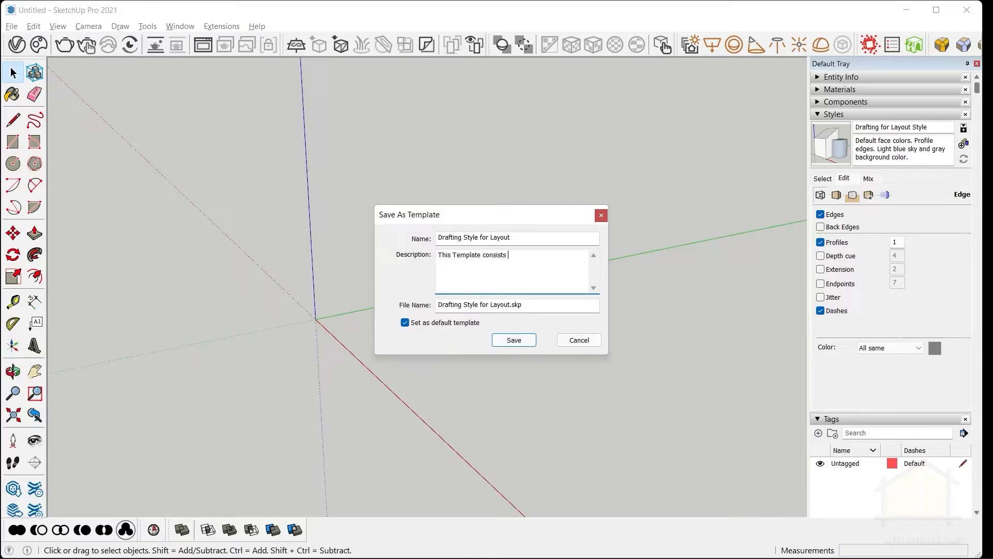
# Describe the template as "This Template consists of the appropriate line weights and background for drafting in Layout for Sketchup" and save it.
pyautogui.write('opriate line weights and background for draf')
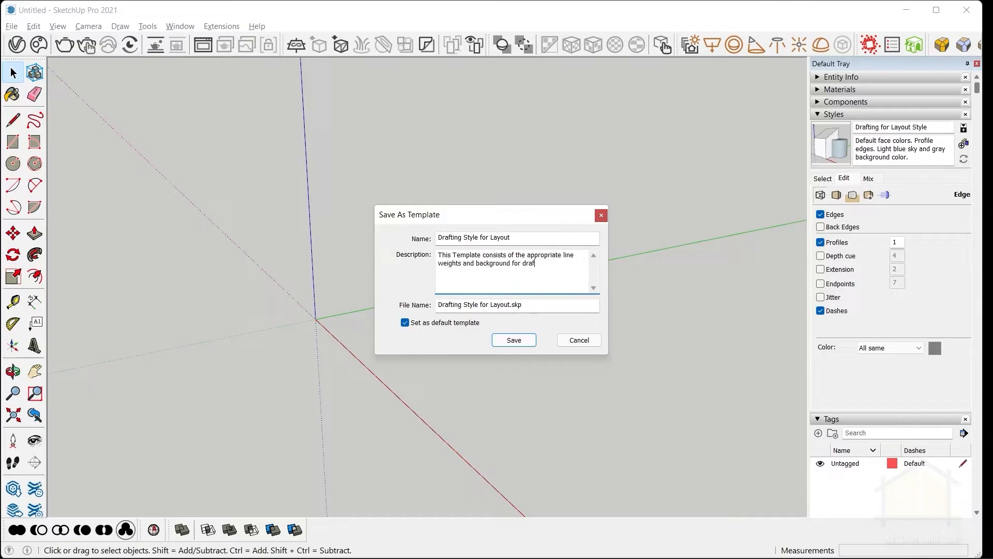
pyautogui.write('ting in Layout for Sketchup')
pyautogui.click(508, 342)
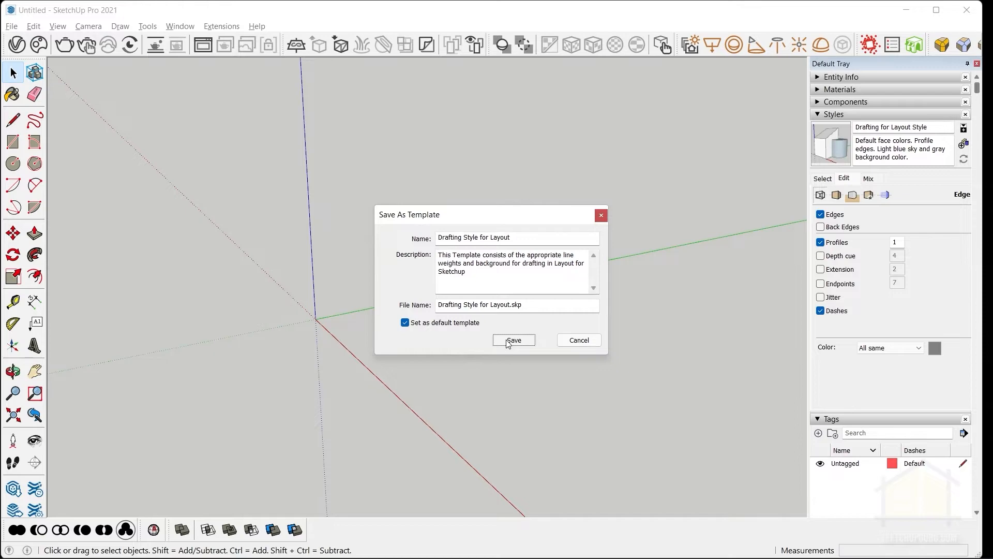
# Start a new model from the custom "Drafting Style for Layout" template in millimetres.
pyautogui.click(15, 27)
pyautogui.click(19, 38)
pyautogui.click(14, 27)
pyautogui.click(39, 59)
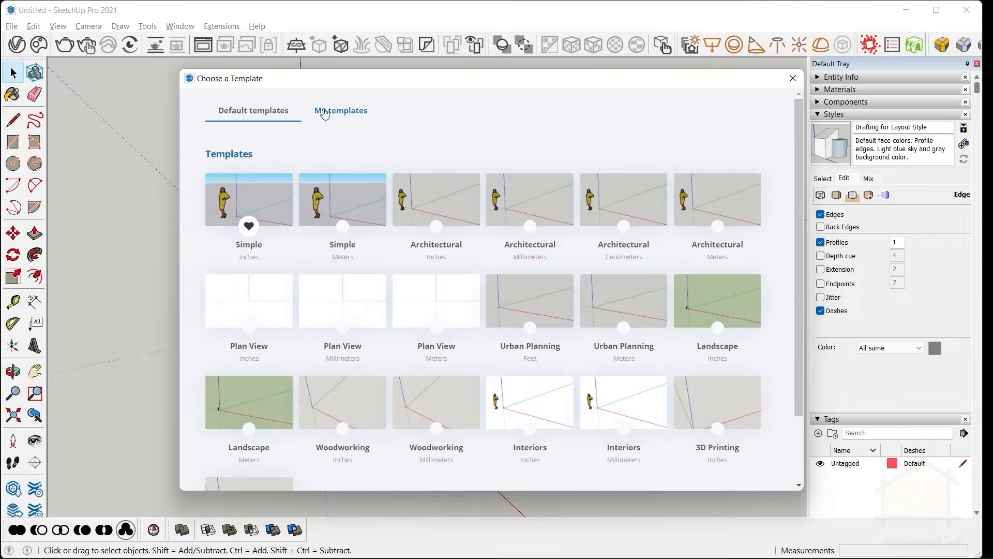
pyautogui.click(324, 114)
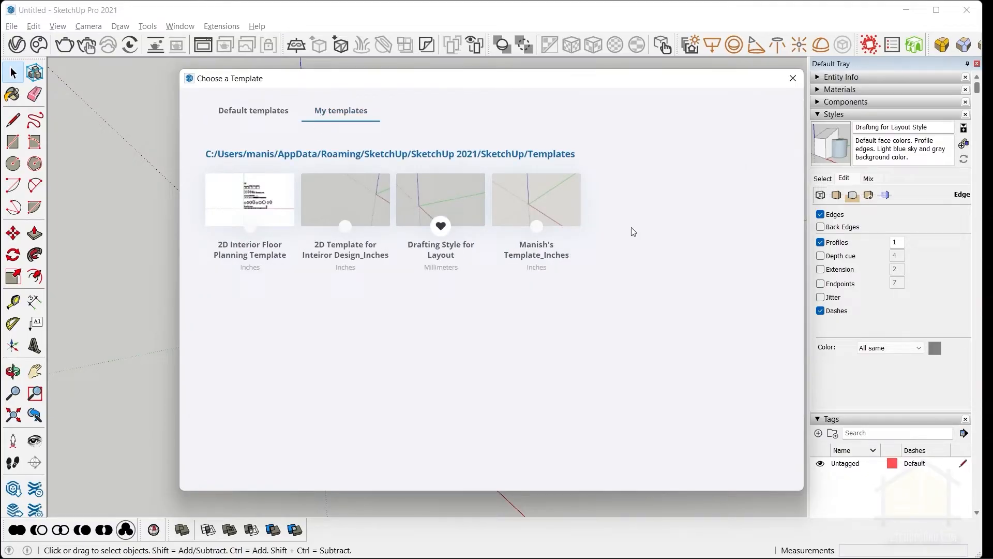
pyautogui.click(455, 205)
pyautogui.click(473, 317)
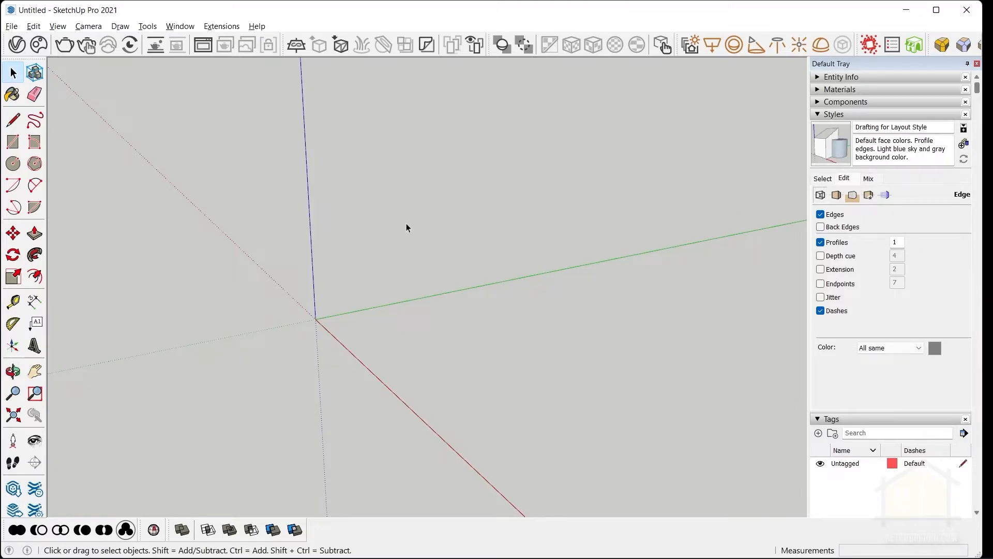
# Browse the additional templates available for a new model from the Welcome window.
pyautogui.hotkey('ctrl', 'n')
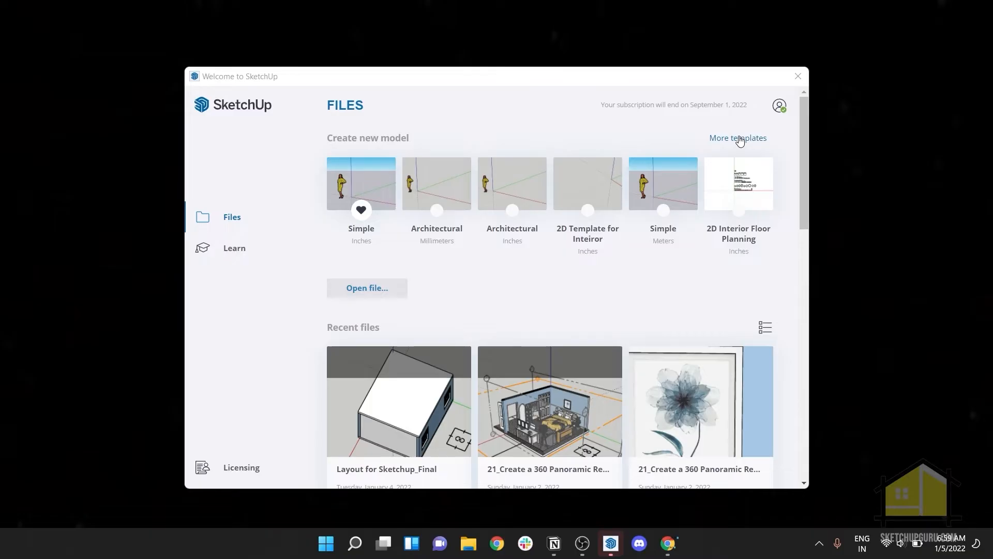
pyautogui.click(739, 138)
pyautogui.click(454, 136)
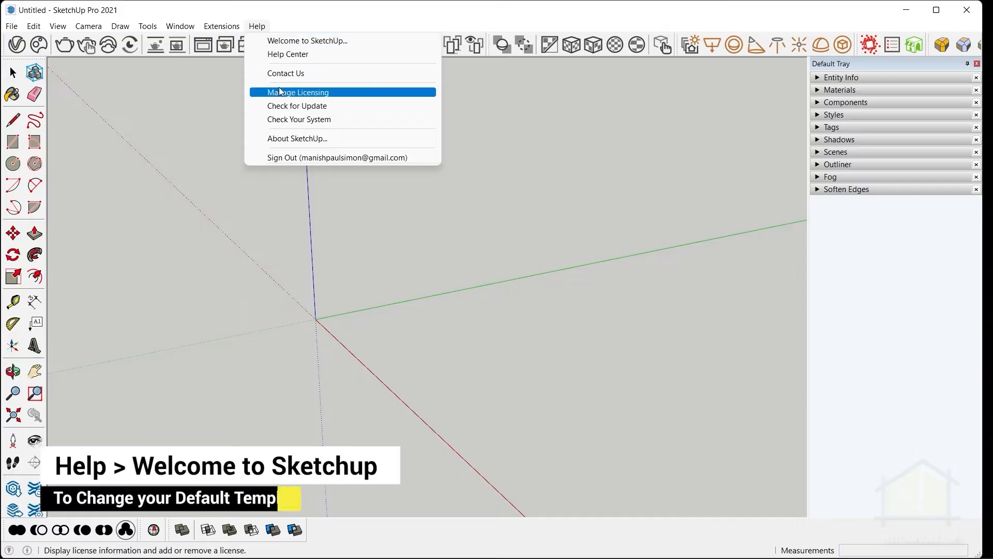
# Set the custom "Drafting Style for Layout" template as the default template.
pyautogui.click(288, 38)
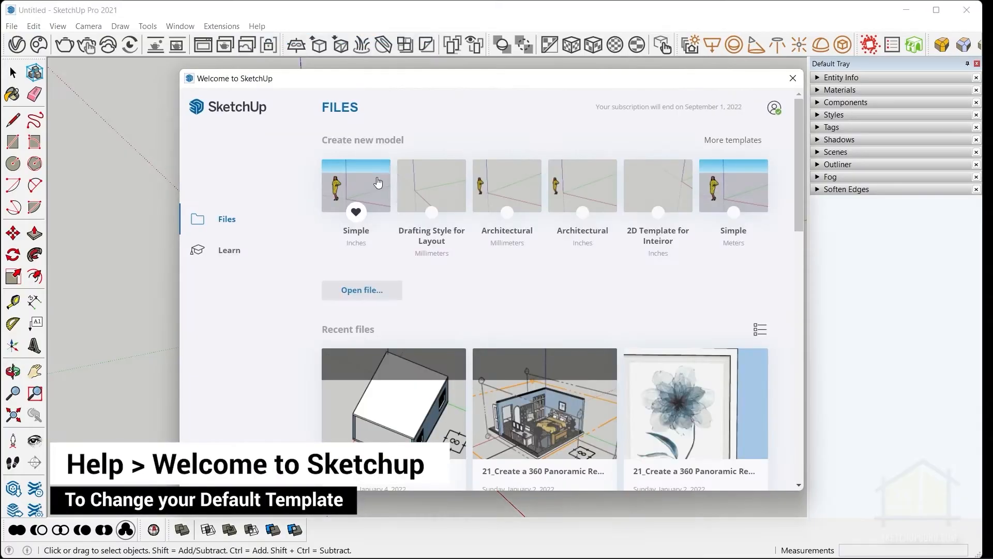
pyautogui.click(735, 141)
pyautogui.click(455, 137)
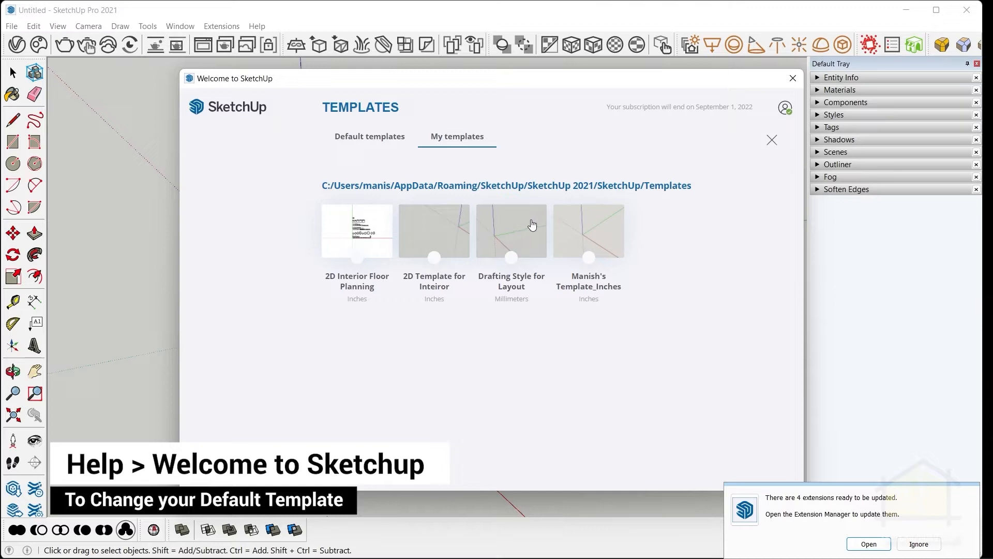
pyautogui.click(511, 257)
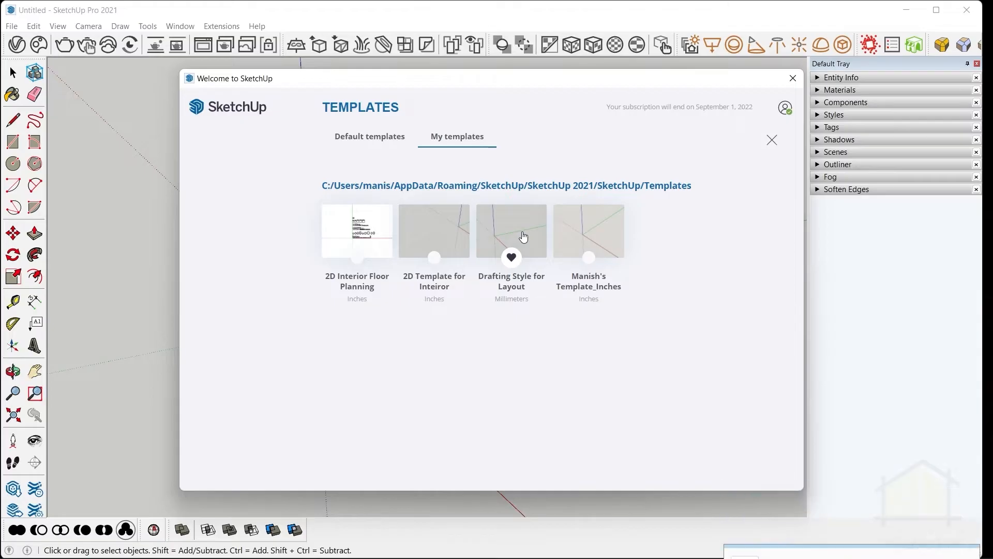
pyautogui.click(793, 79)
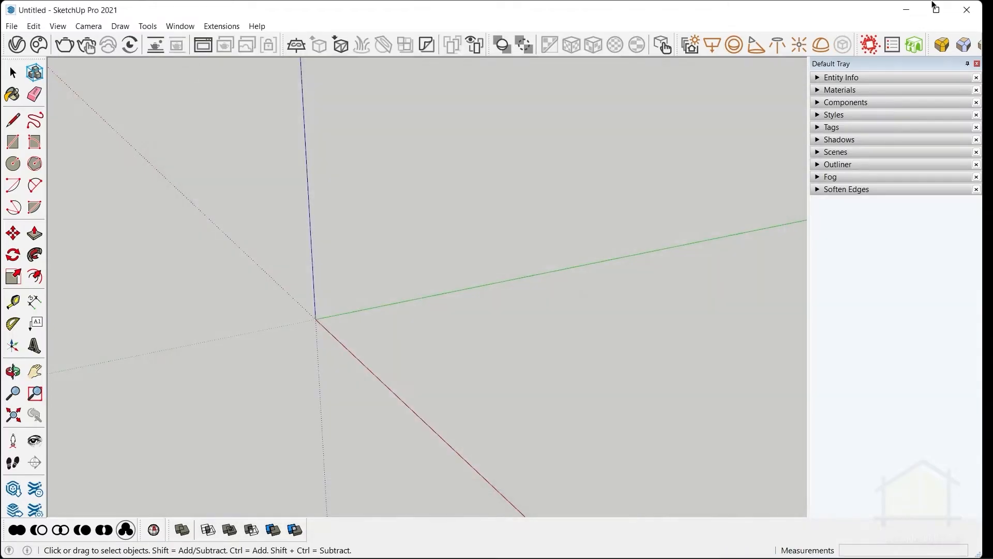
# Restart SketchUp and start a new model from the default "Drafting Style for Layout" template.
pyautogui.click(967, 10)
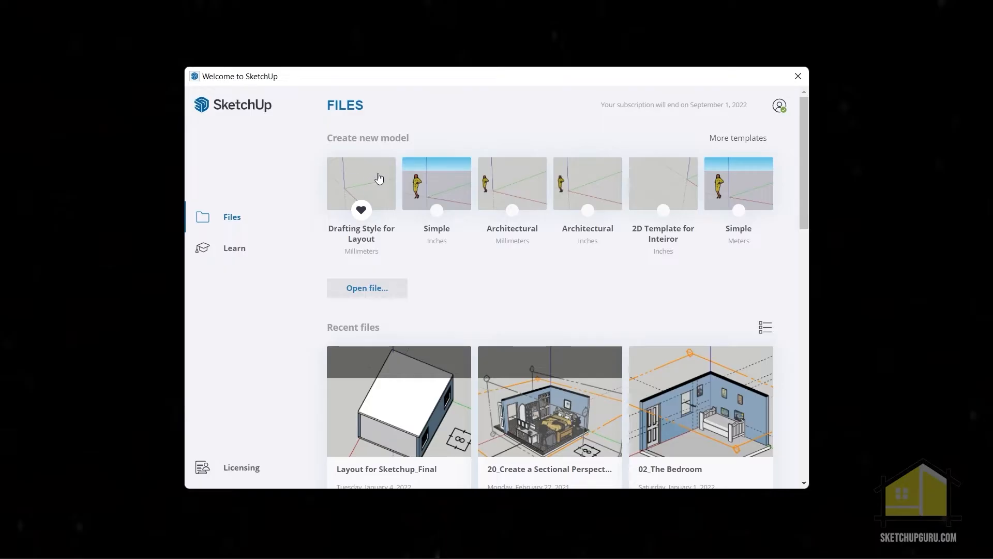
pyautogui.click(379, 178)
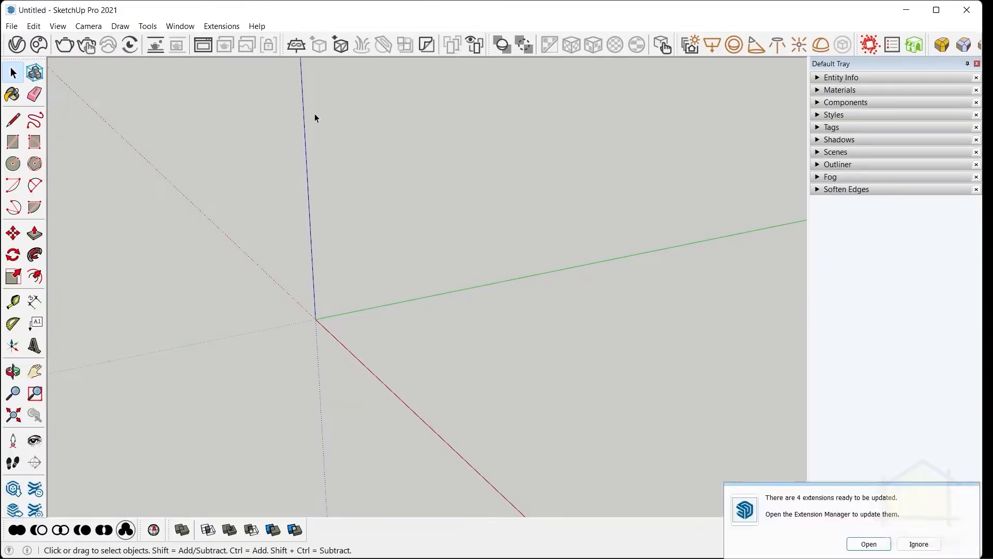
pyautogui.moveTo(316, 115)
pyautogui.mouseDown(button='middle')
pyautogui.moveTo(582, 216)
pyautogui.moveTo(616, 310)
pyautogui.moveTo(417, 258)
pyautogui.moveTo(483, 206)
pyautogui.mouseUp(button='middle')
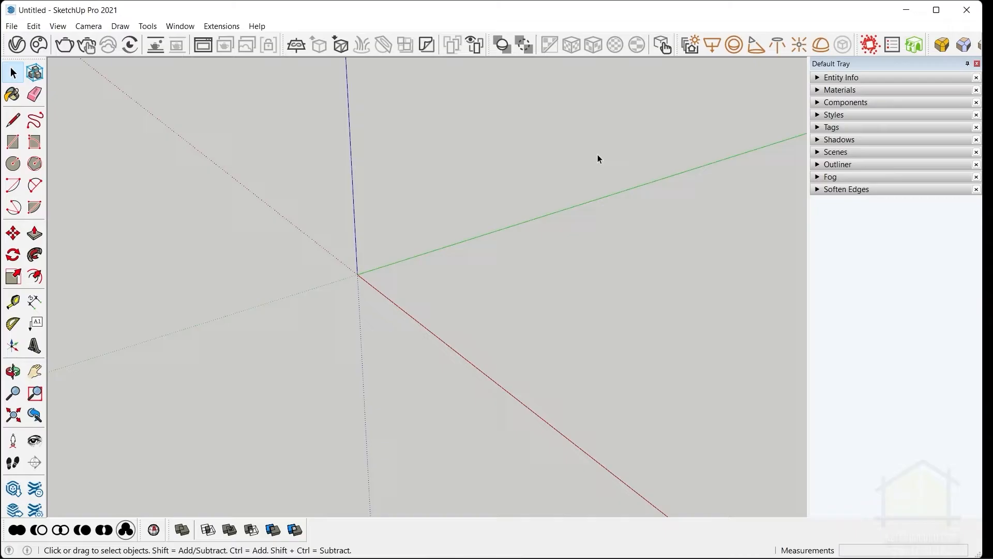
# Open Layout for Sketchup_Final.skp in a second SketchUp window and select the whole house.
pyautogui.moveTo(625, 557)
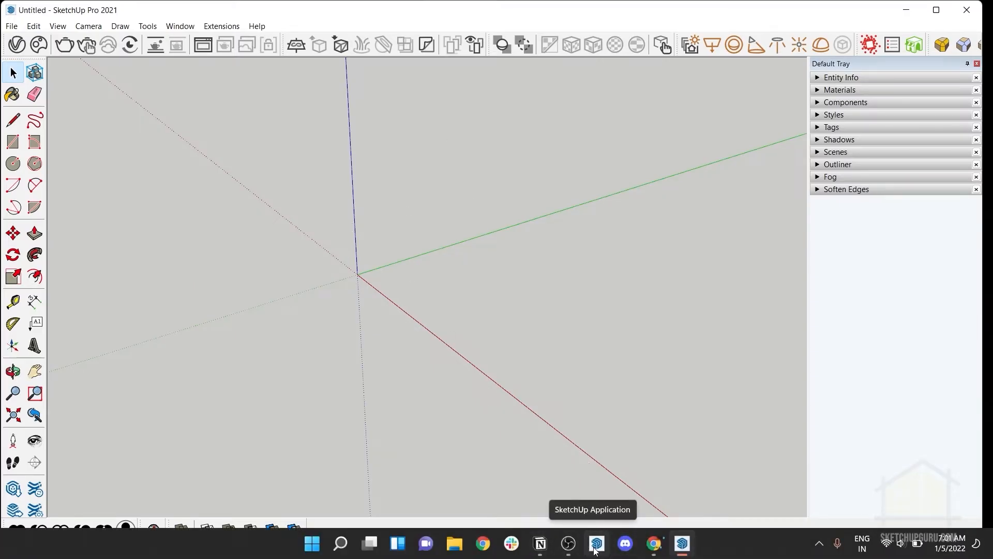
pyautogui.click(593, 549)
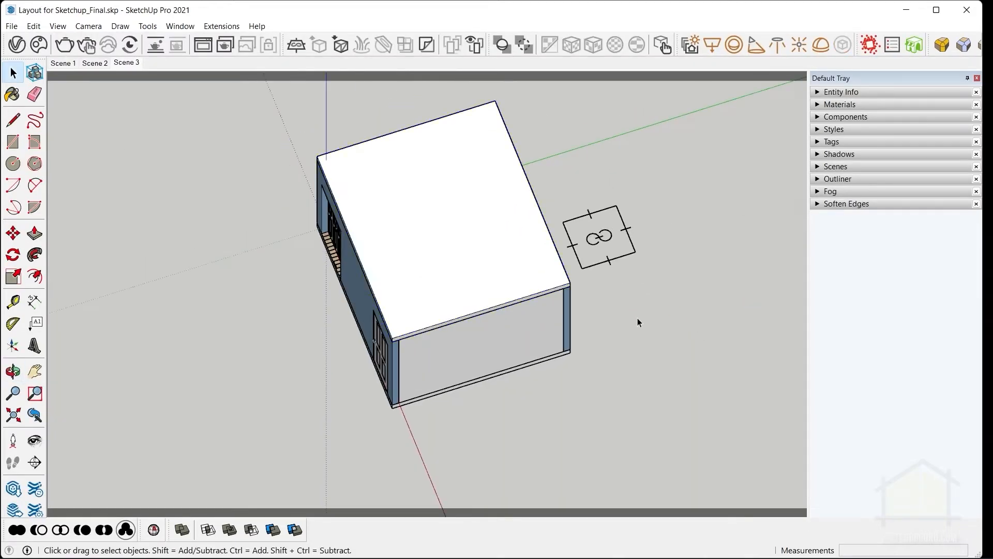
pyautogui.moveTo(638, 318); pyautogui.dragTo(512, 280, button='middle')
pyautogui.moveTo(271, 85); pyautogui.dragTo(593, 365)
pyautogui.moveTo(601, 318); pyautogui.dragTo(600, 318)
pyautogui.moveTo(362, 207); pyautogui.dragTo(432, 357, button='middle')
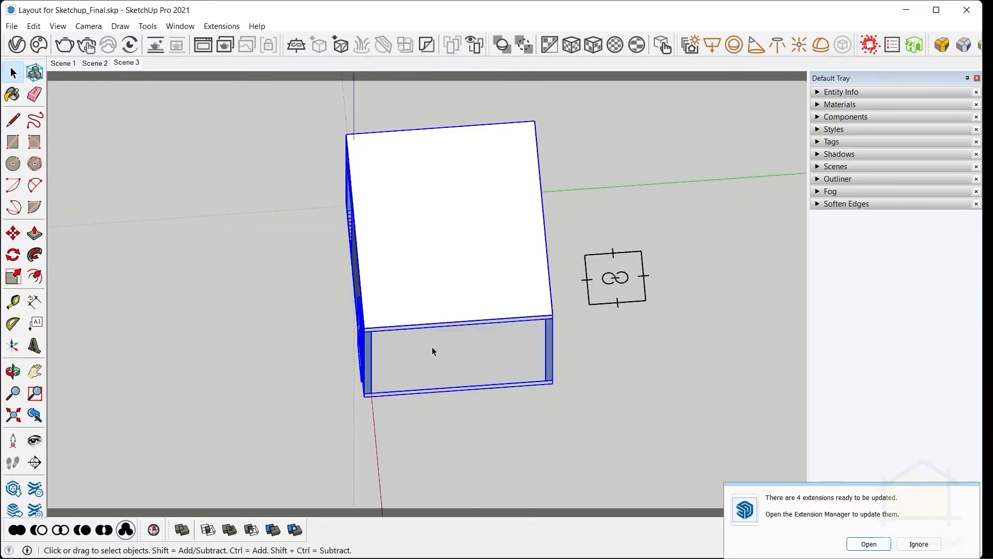
# Try removing the house's roof slab and undo the deletion.
pyautogui.click(437, 256)
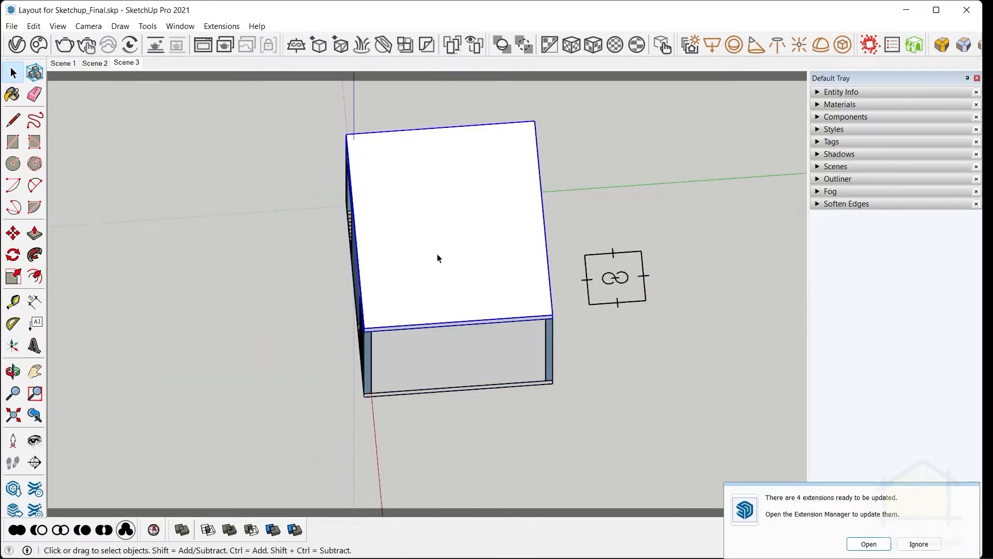
pyautogui.press('Delete')
pyautogui.moveTo(437, 257); pyautogui.dragTo(416, 321, button='middle')
pyautogui.hotkey('ctrl', 'z')
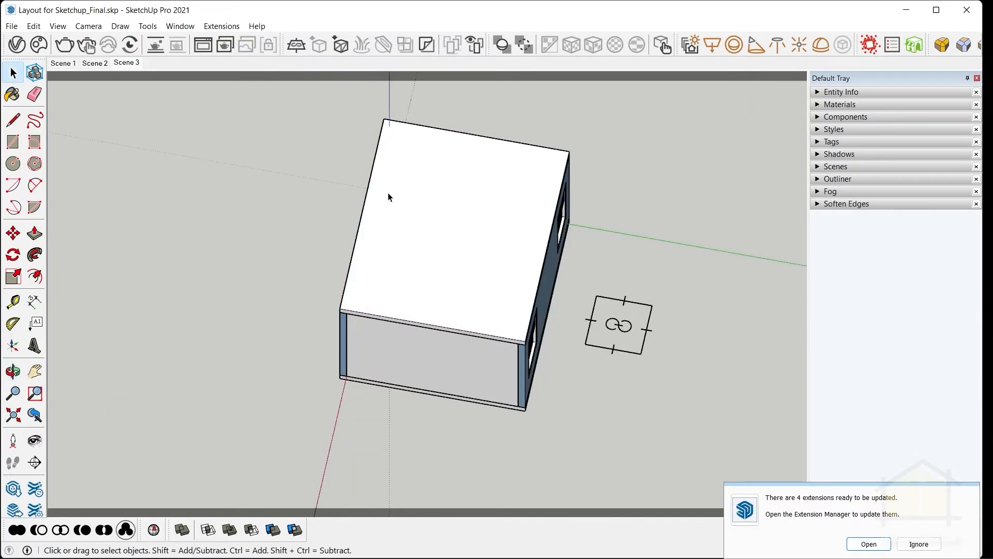
# Select the complete house model, leaving out the section symbol beside it, and copy it.
pyautogui.moveTo(388, 197); pyautogui.dragTo(425, 184, button='middle')
pyautogui.moveTo(304, 96); pyautogui.dragTo(571, 465)
pyautogui.moveTo(352, 348)
pyautogui.mouseDown(button='middle')
pyautogui.moveTo(614, 332)
pyautogui.moveTo(333, 317)
pyautogui.moveTo(345, 364)
pyautogui.mouseUp(button='middle')
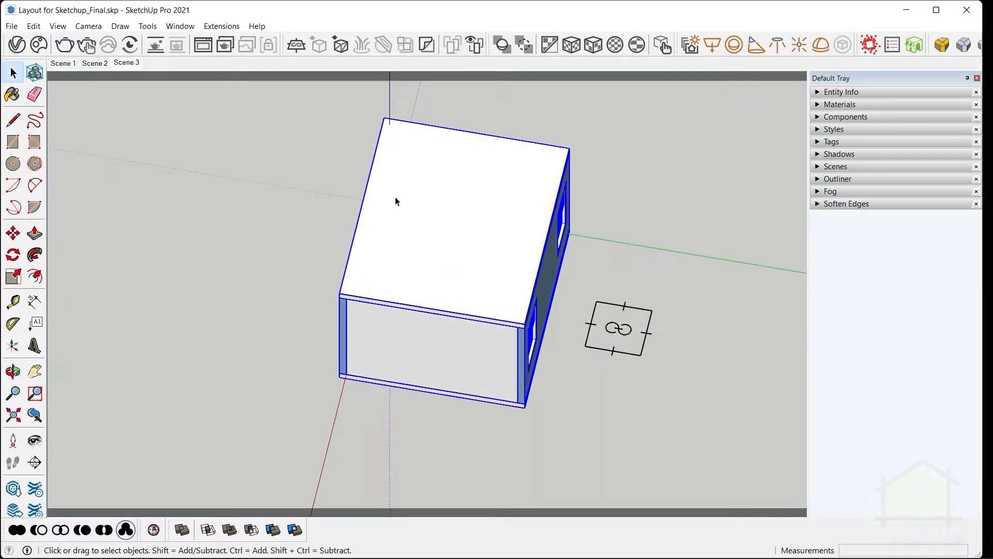
pyautogui.click(30, 28)
pyautogui.click(65, 85)
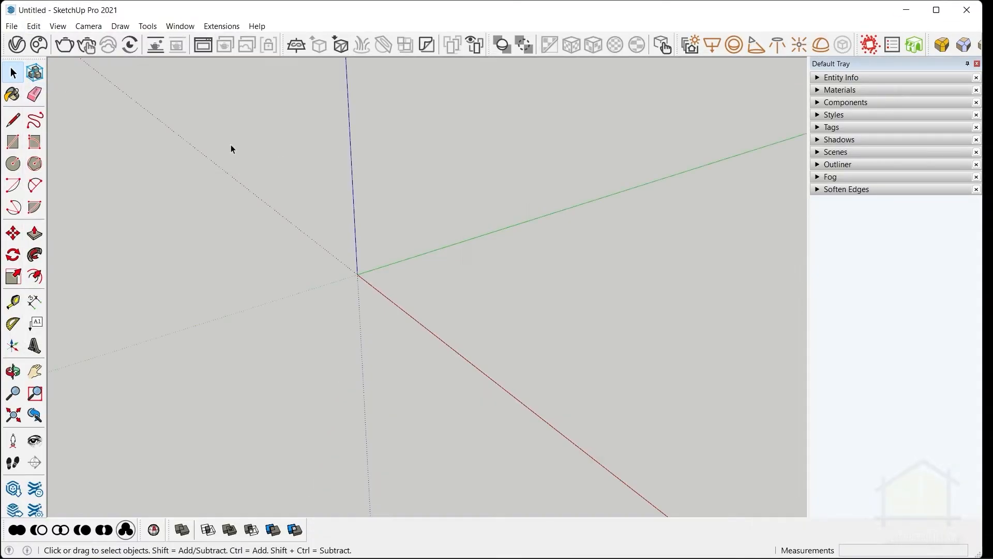
# Paste the copied house in place into the empty drafting-style model and dismiss the extension update notice.
pyautogui.click(32, 25)
pyautogui.click(62, 115)
pyautogui.click(917, 546)
pyautogui.moveTo(618, 402); pyautogui.dragTo(263, 388, button='middle')
pyautogui.press('space')
# Measure the thickness of the house's base slab with the Tape Measure.
pyautogui.scroll(5, 526, 370)
pyautogui.press('t')
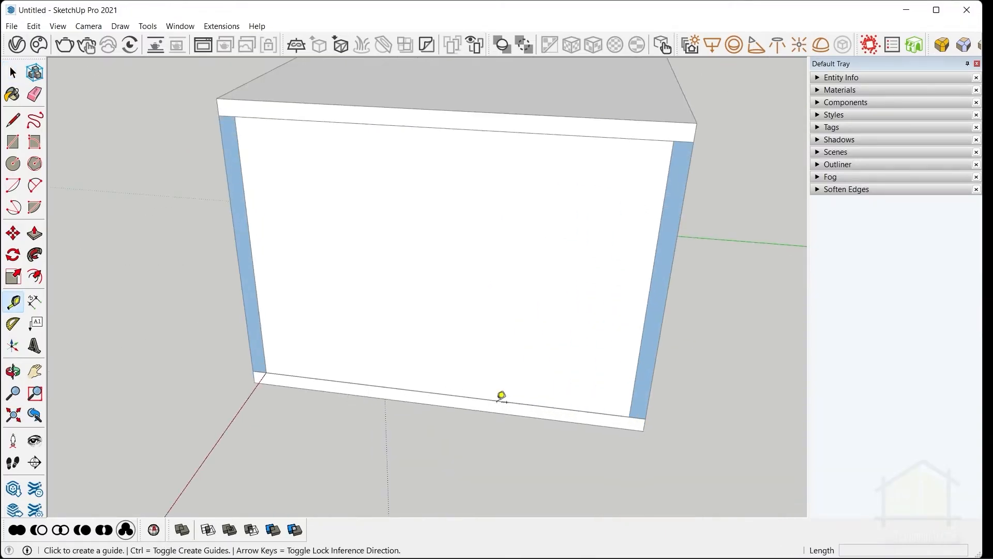
pyautogui.click(494, 411)
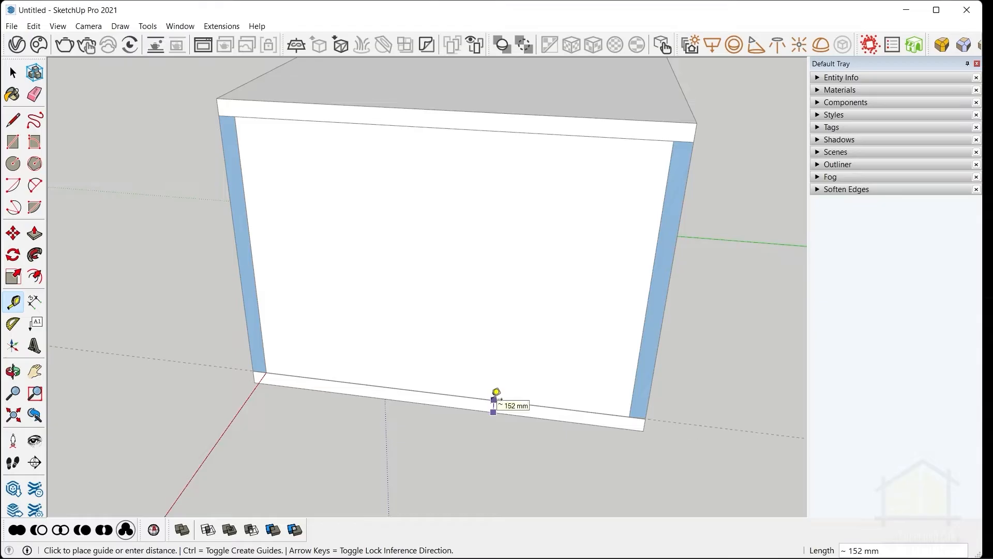
pyautogui.press('space')
pyautogui.moveTo(395, 299); pyautogui.dragTo(568, 401, button='middle')
pyautogui.moveTo(493, 409); pyautogui.dragTo(780, 268, button='middle')
# Check the style settings of the new model containing the house.
pyautogui.click(834, 115)
pyautogui.click(845, 177)
pyautogui.click(821, 198)
pyautogui.click(820, 113)
# Save the new house model as "Setting up Templates in Layout_Start.skp".
pyautogui.moveTo(143, 267); pyautogui.dragTo(554, 302, button='middle')
pyautogui.hotkey('ctrl', 's')
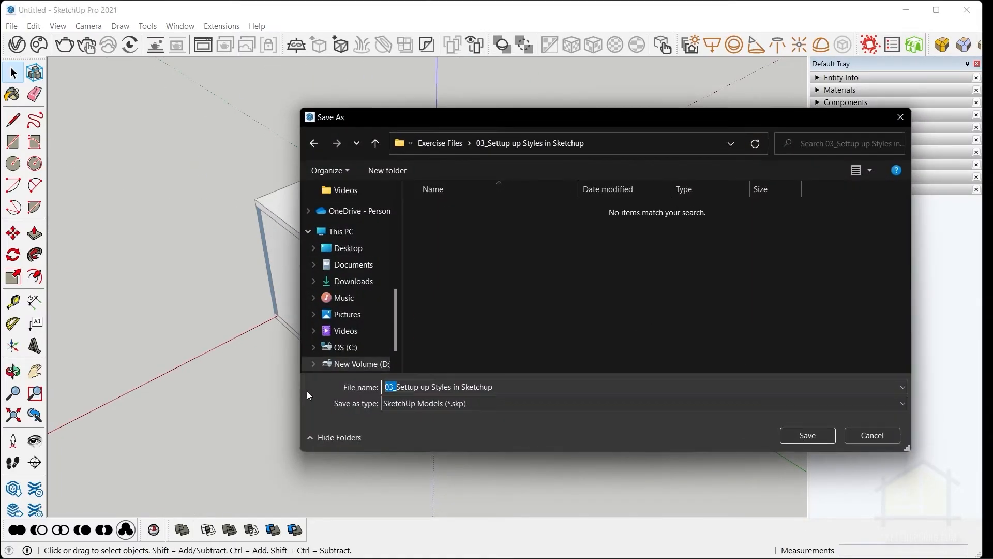
pyautogui.press('Home')
pyautogui.press('Delete')
pyautogui.press('Delete')
pyautogui.press('Delete')
pyautogui.write('sh')
pyautogui.press('Return')
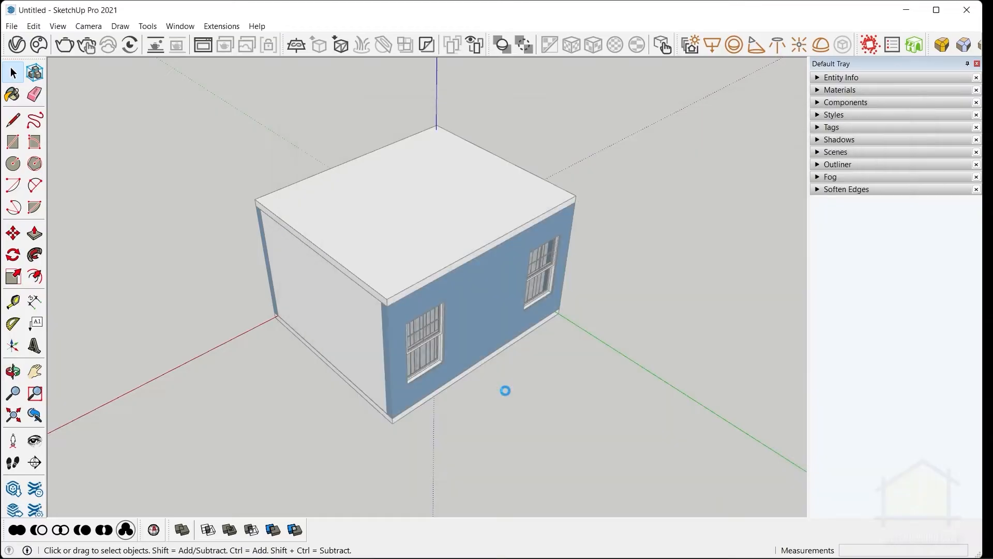
pyautogui.moveTo(505, 390)
pyautogui.mouseDown(button='middle')
pyautogui.moveTo(473, 354)
pyautogui.moveTo(507, 159)
pyautogui.mouseUp(button='middle')
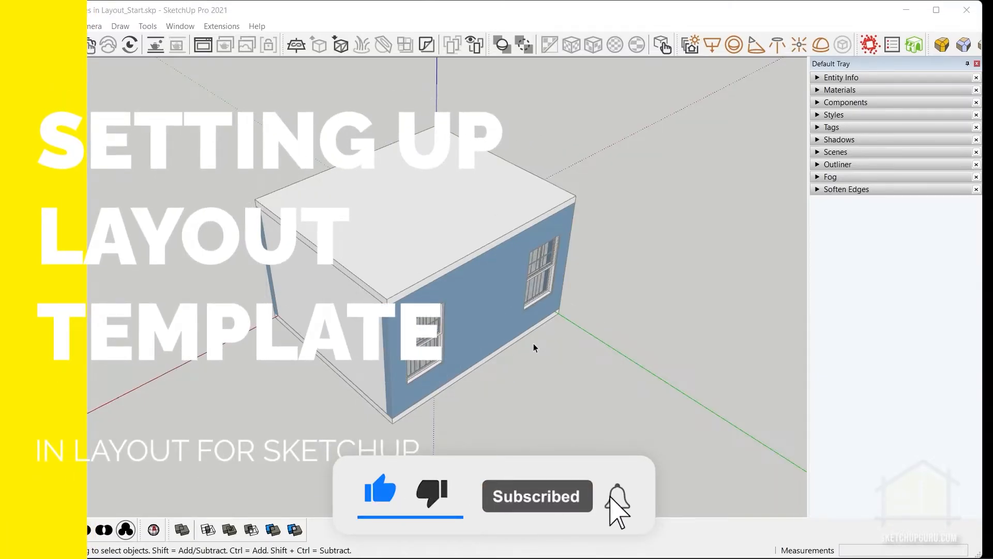
# Find and launch LayOut 2021.
pyautogui.press('super')
pyautogui.write('layou')
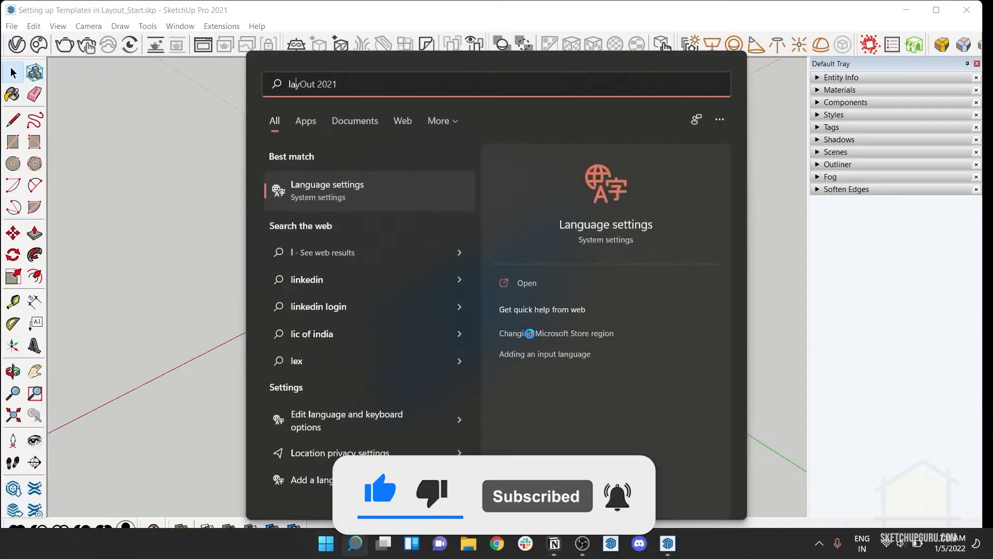
pyautogui.write('t')
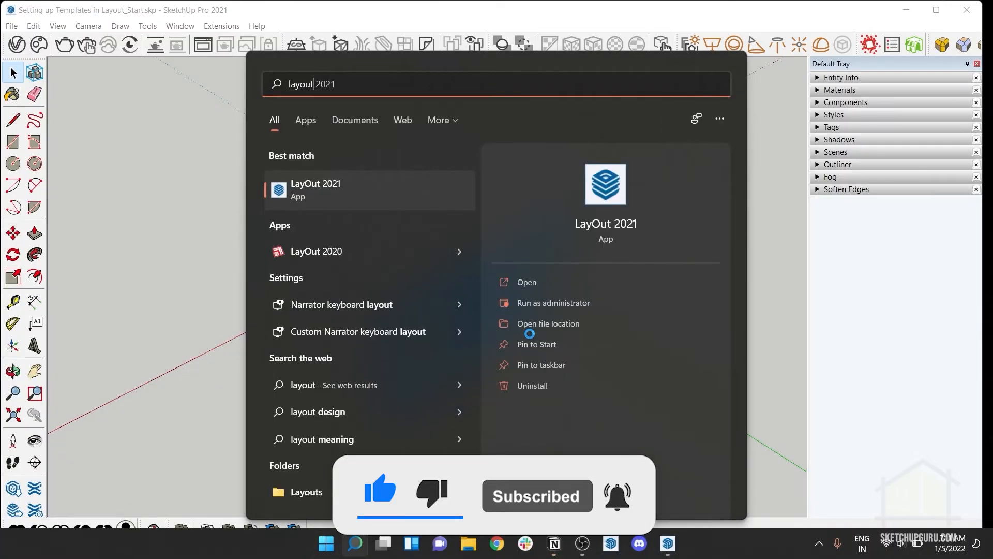
pyautogui.click(317, 185)
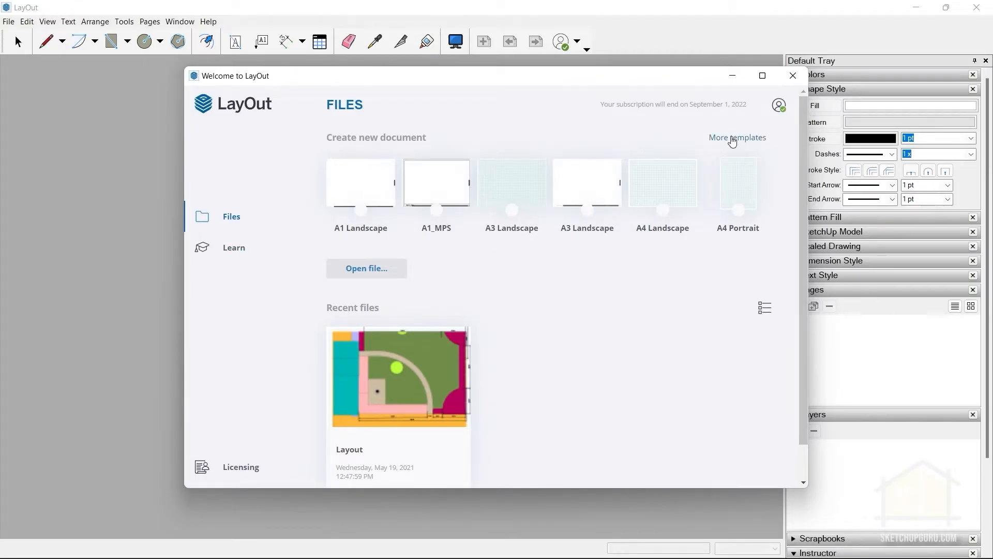
# Create a new document from the Plain Paper A3 Landscape template.
pyautogui.click(731, 138)
pyautogui.scroll(-3, 573, 250)
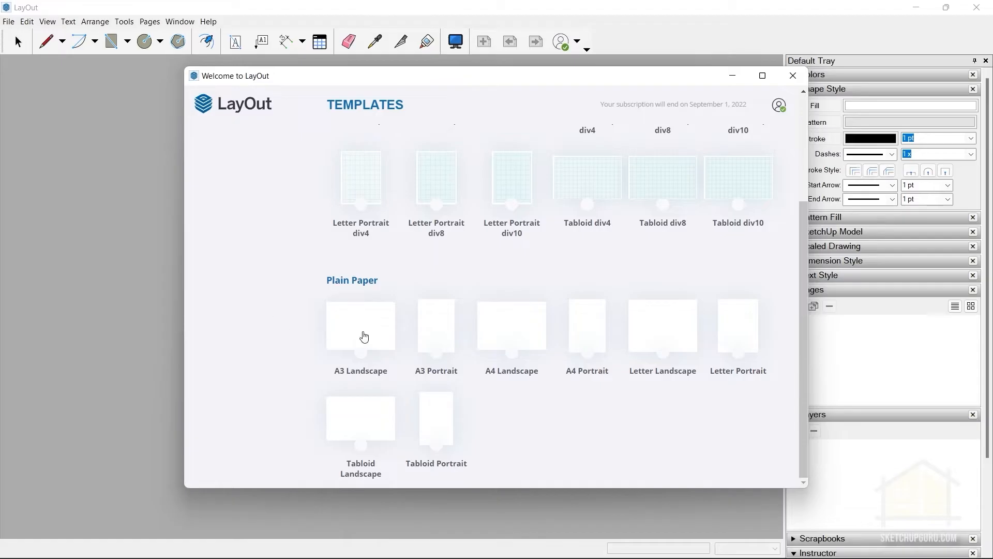
pyautogui.click(362, 330)
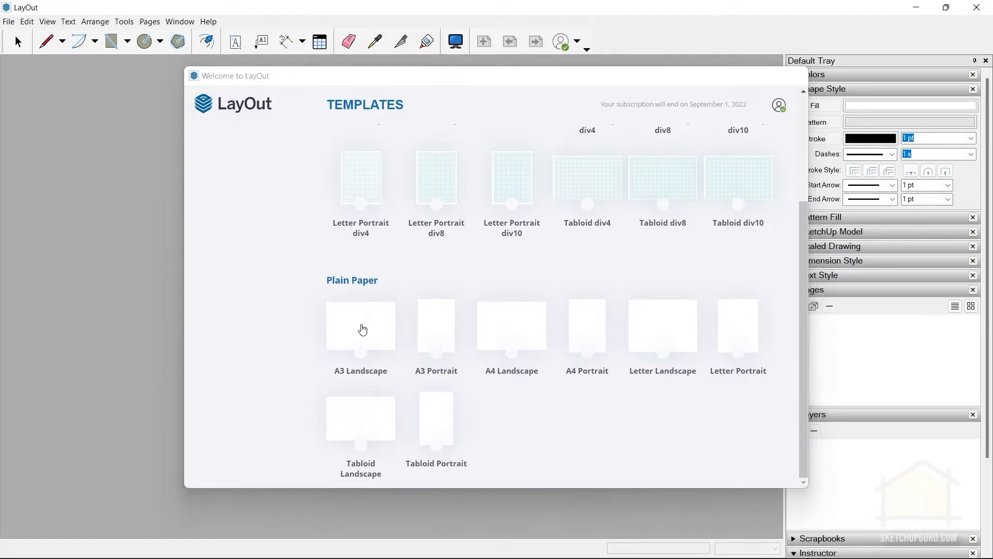
pyautogui.scroll(-1, 451, 285)
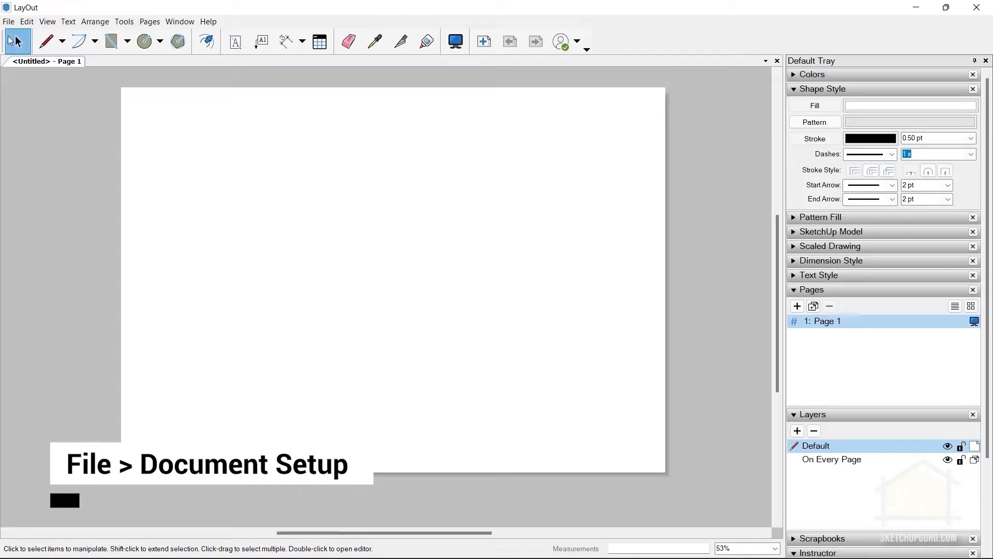
# Open the paper settings in the document setup.
pyautogui.click(8, 22)
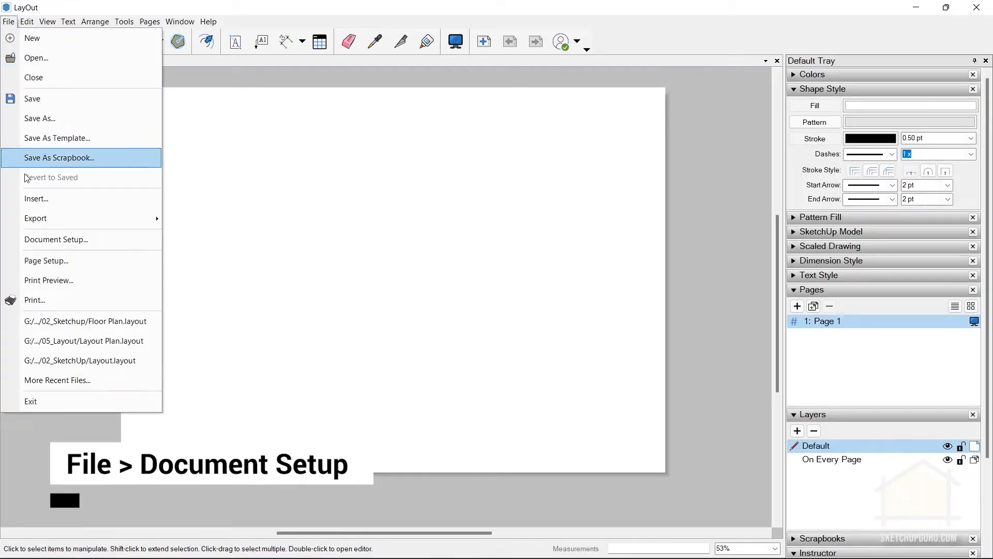
pyautogui.click(38, 237)
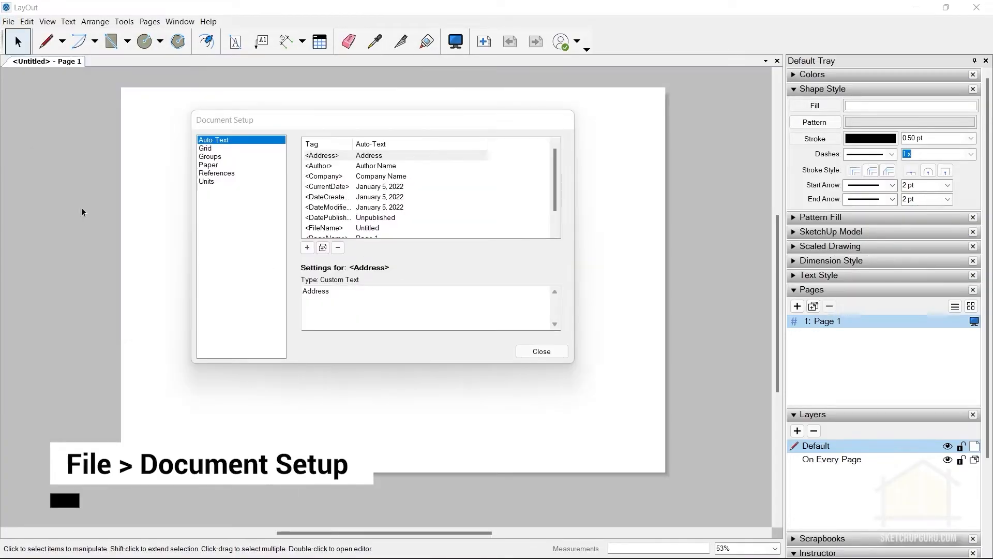
pyautogui.click(208, 165)
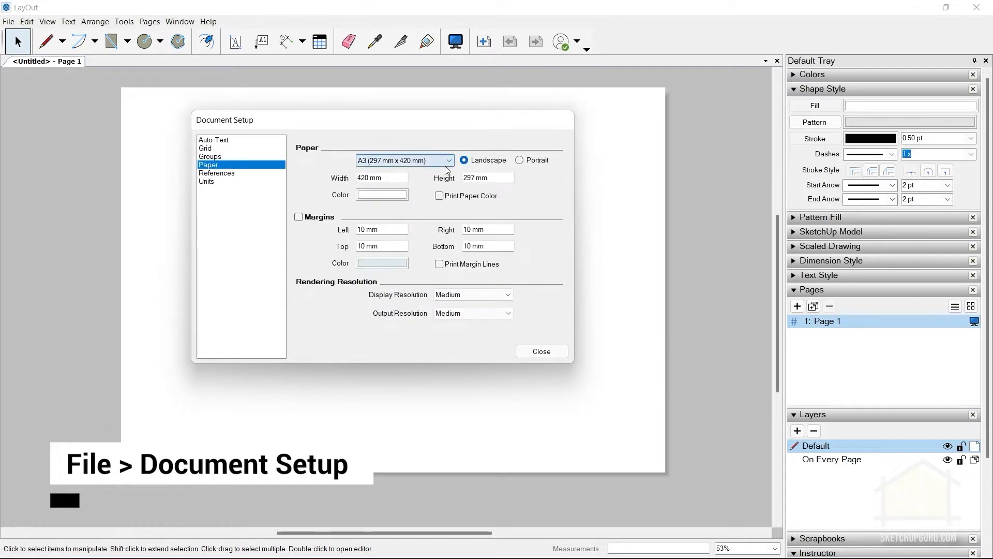
# Look through the preset paper sizes, and set a custom paper width of 814 mm and height of 594 mm.
pyautogui.click(447, 161)
pyautogui.click(450, 180)
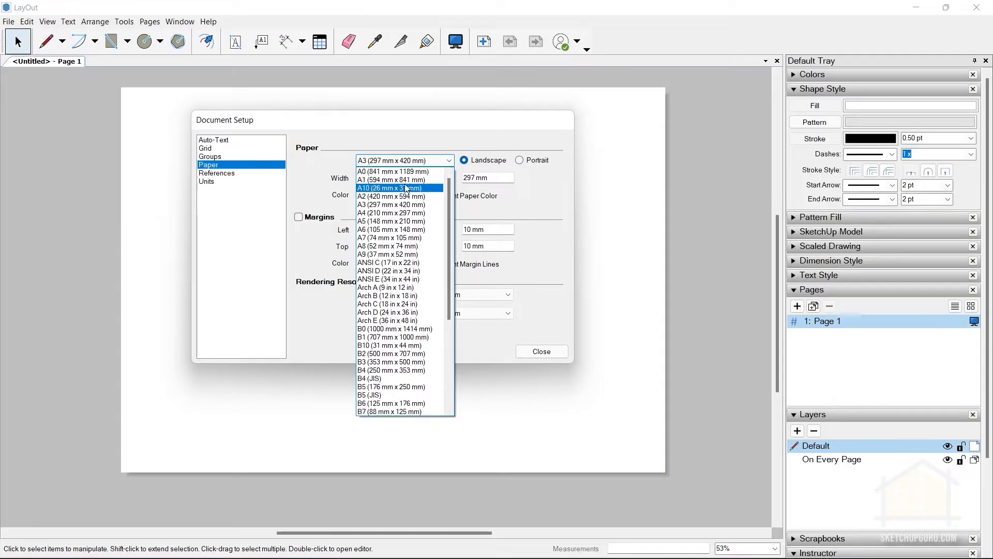
pyautogui.scroll(-4, 398, 233)
pyautogui.click(234, 176)
pyautogui.write('814')
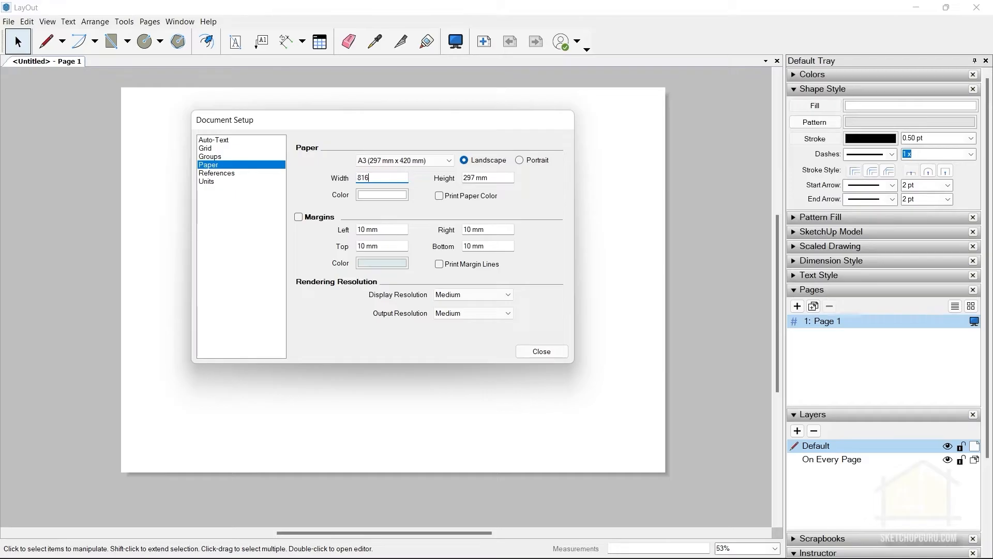
pyautogui.press('Tab')
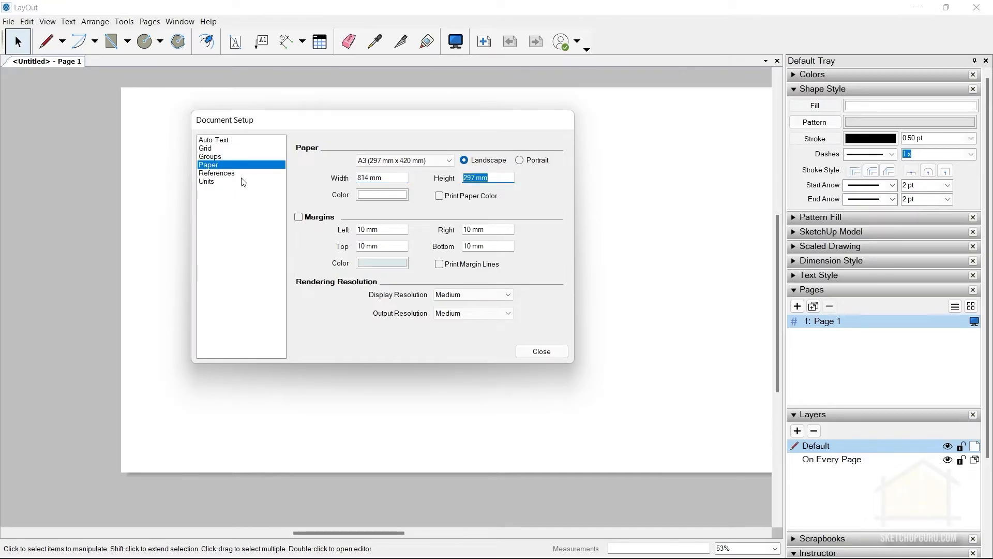
pyautogui.write('594')
pyautogui.press('Tab')
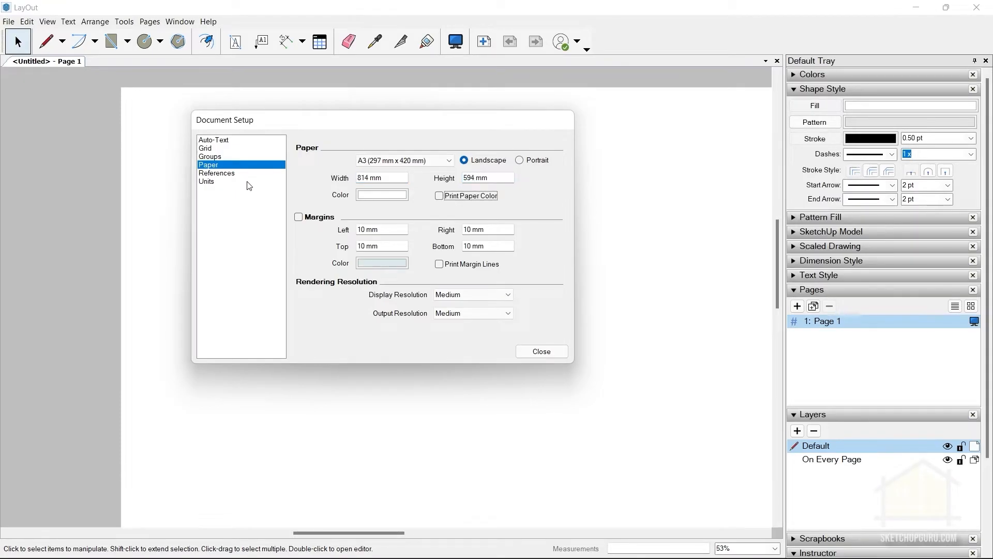
# Set the document's paper size to the A1 (594 mm x 841 mm) preset.
pyautogui.click(393, 160)
pyautogui.scroll(2, 398, 186)
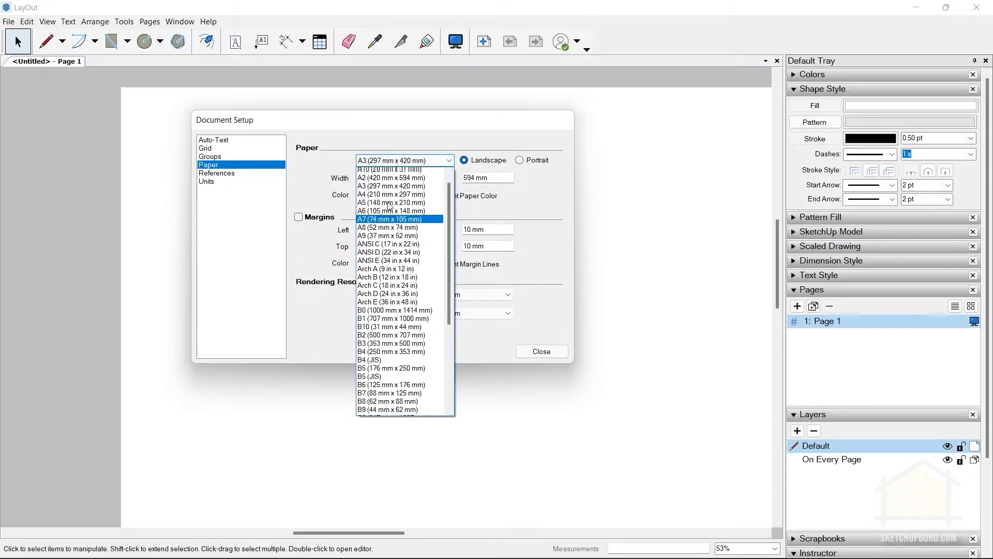
pyautogui.click(397, 181)
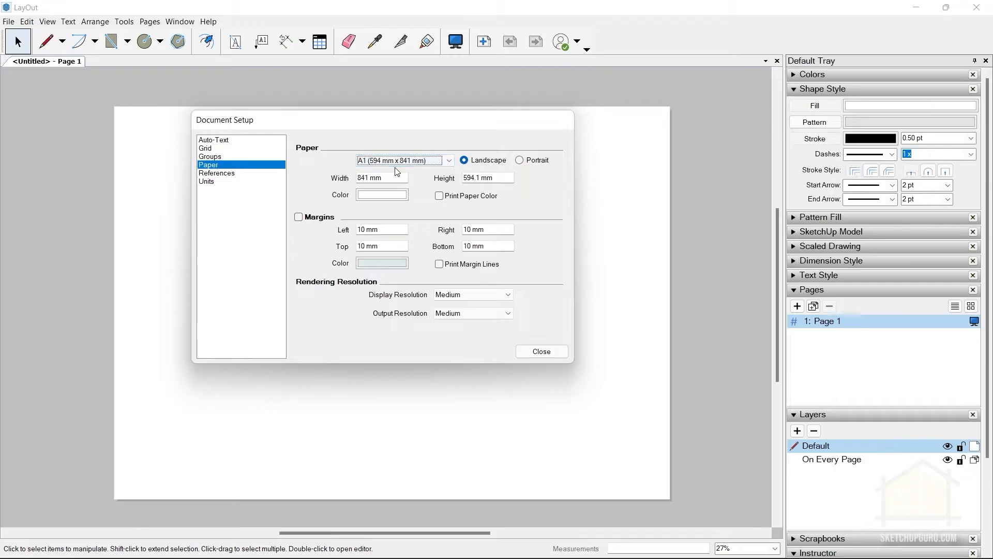
pyautogui.click(344, 225)
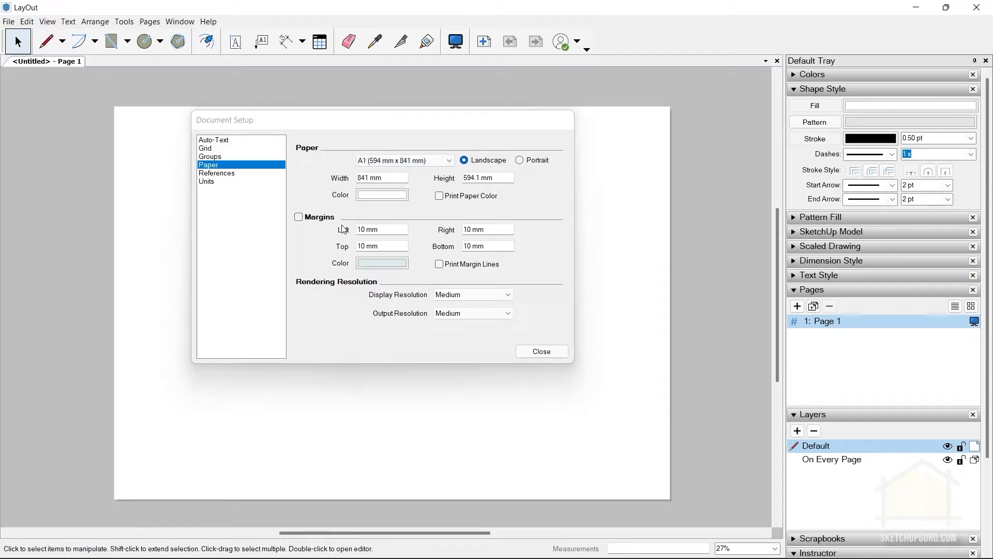
# Turn on the page margins and darken the margin line color to dark grey at 27% brightness.
pyautogui.click(299, 218)
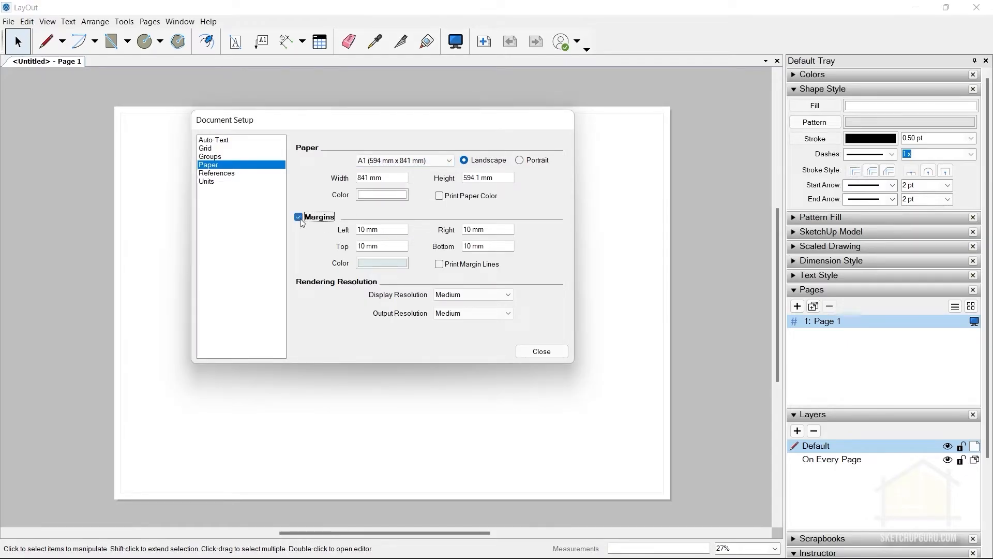
pyautogui.click(377, 264)
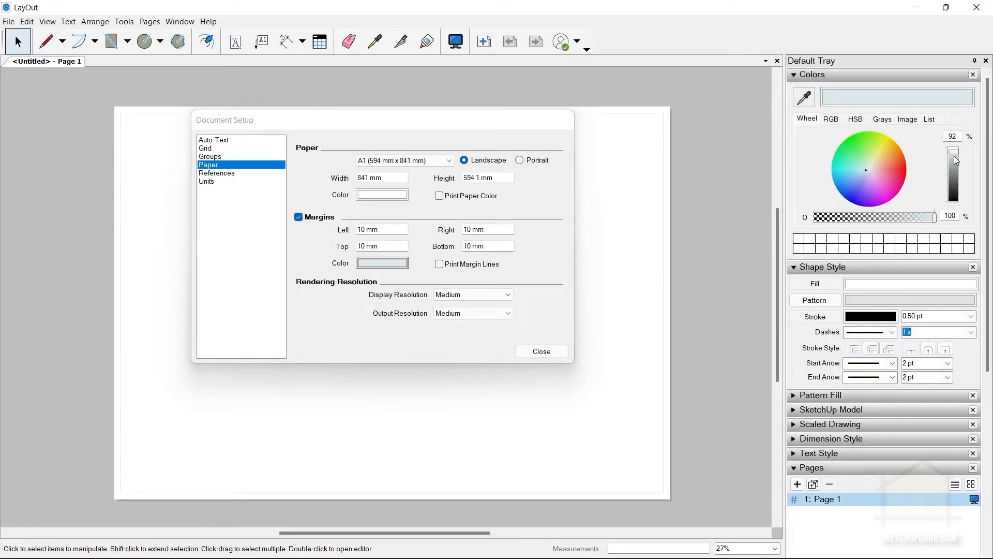
pyautogui.click(955, 190)
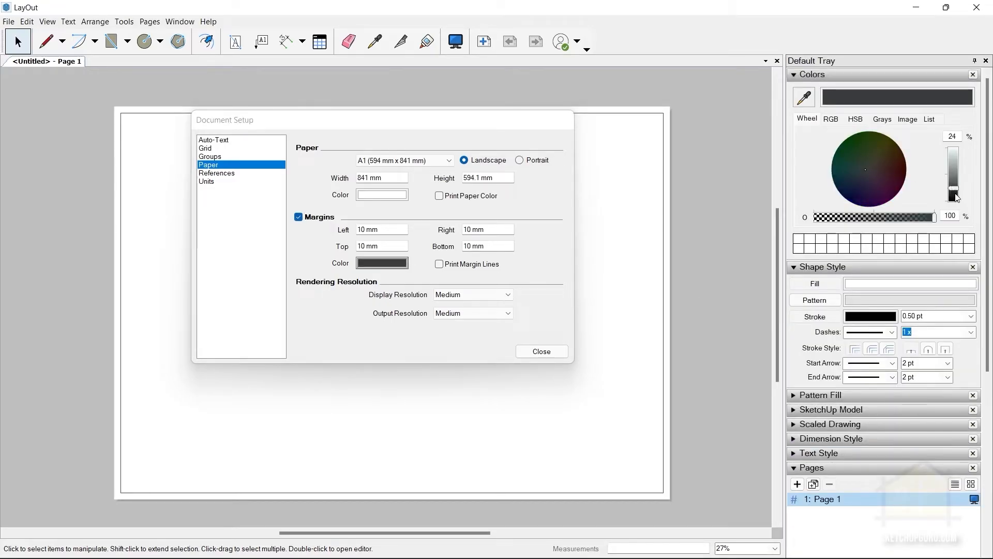
pyautogui.moveTo(958, 197); pyautogui.dragTo(957, 187)
# Enable printing of the margin lines and close the document setup.
pyautogui.click(549, 265)
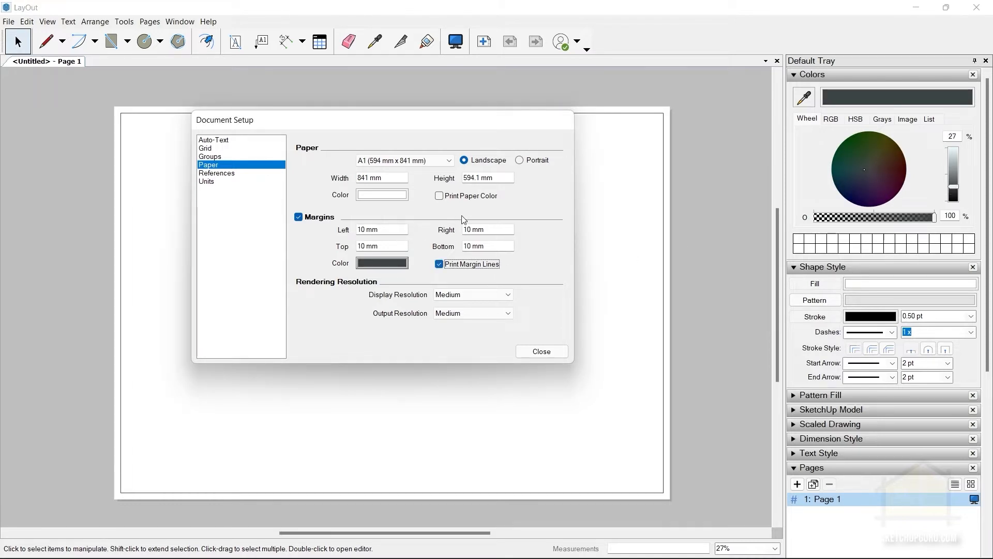
pyautogui.click(647, 143)
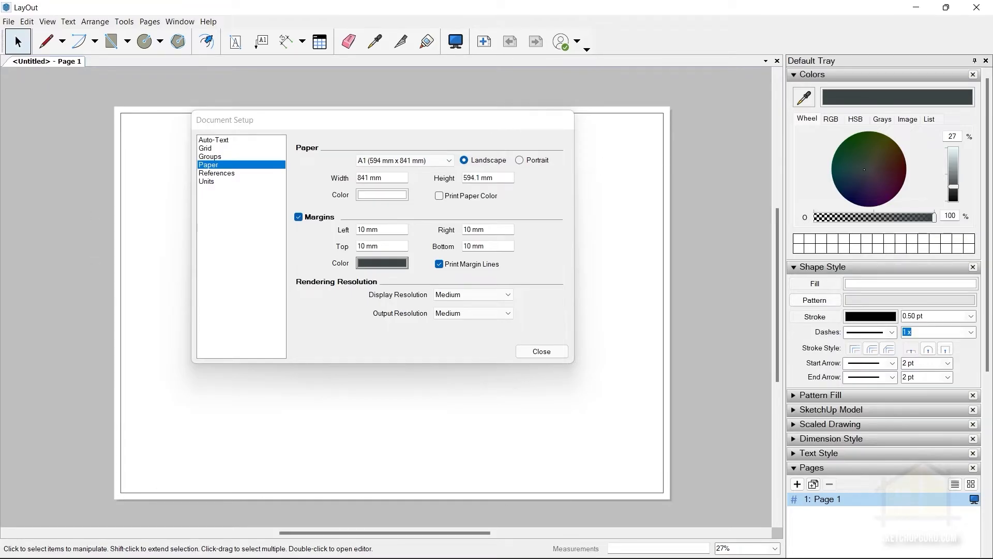
pyautogui.click(542, 352)
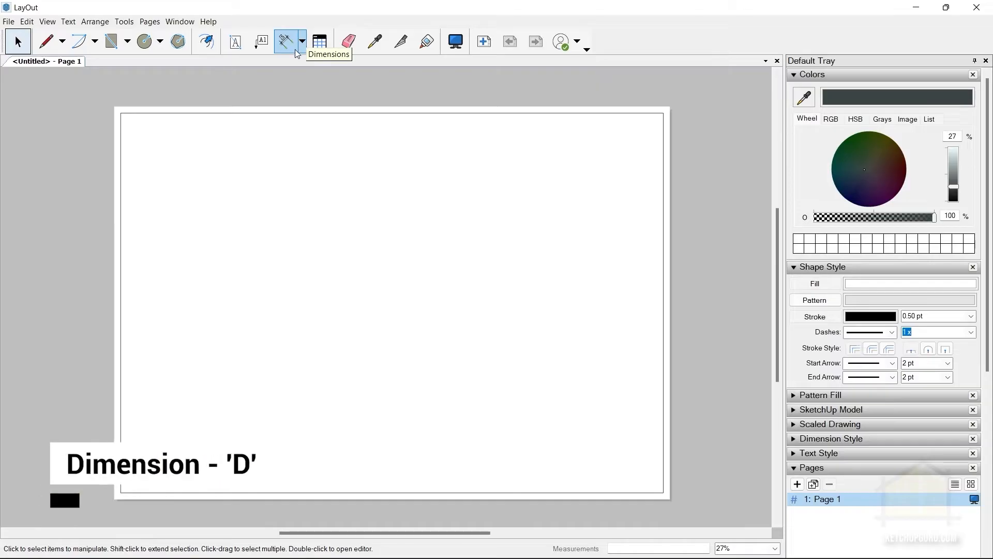
pyautogui.press('d')
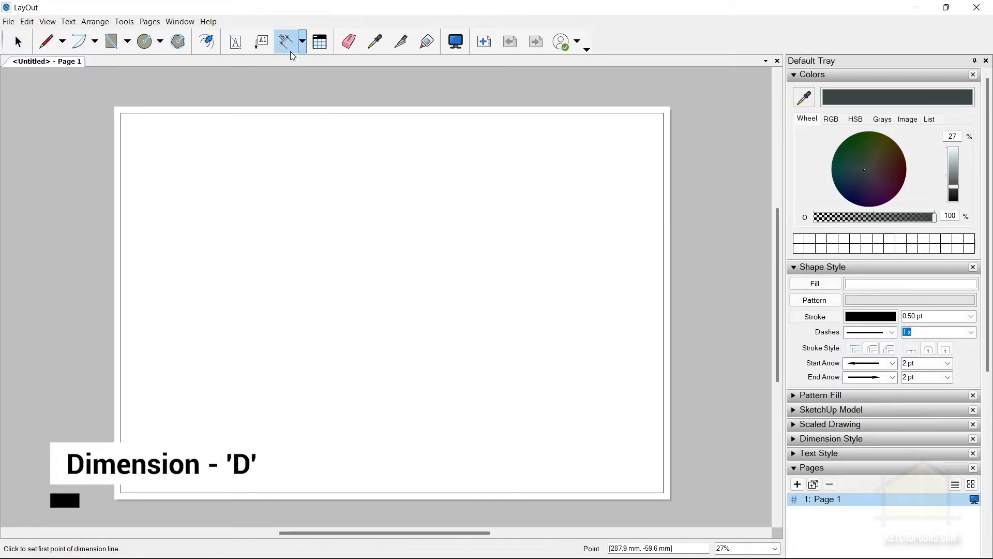
pyautogui.click(19, 41)
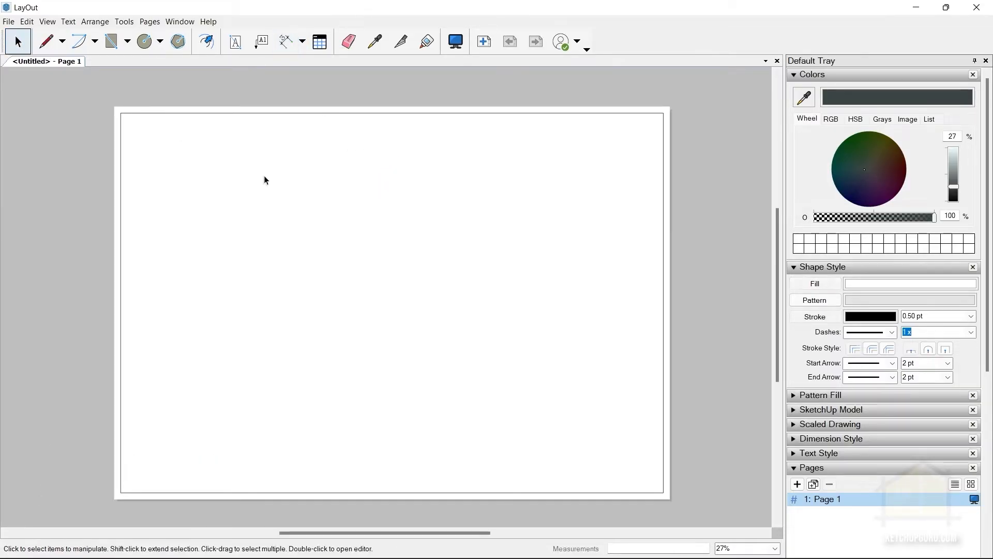
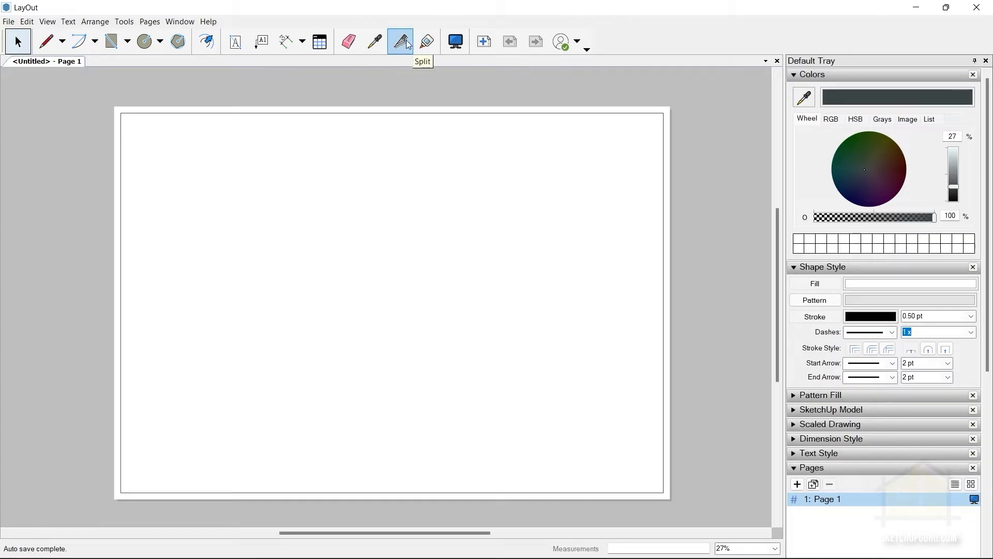
# Draw an L-shaped line with one horizontal and one vertical segment in the upper part of the page.
pyautogui.click(46, 41)
pyautogui.click(248, 194)
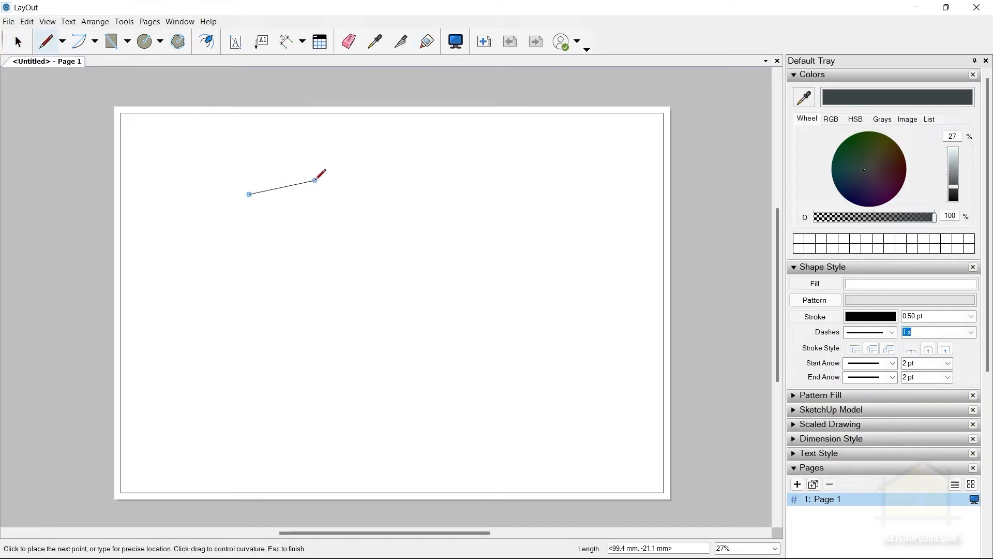
pyautogui.click(340, 194)
pyautogui.click(340, 265)
pyautogui.click(30, 44)
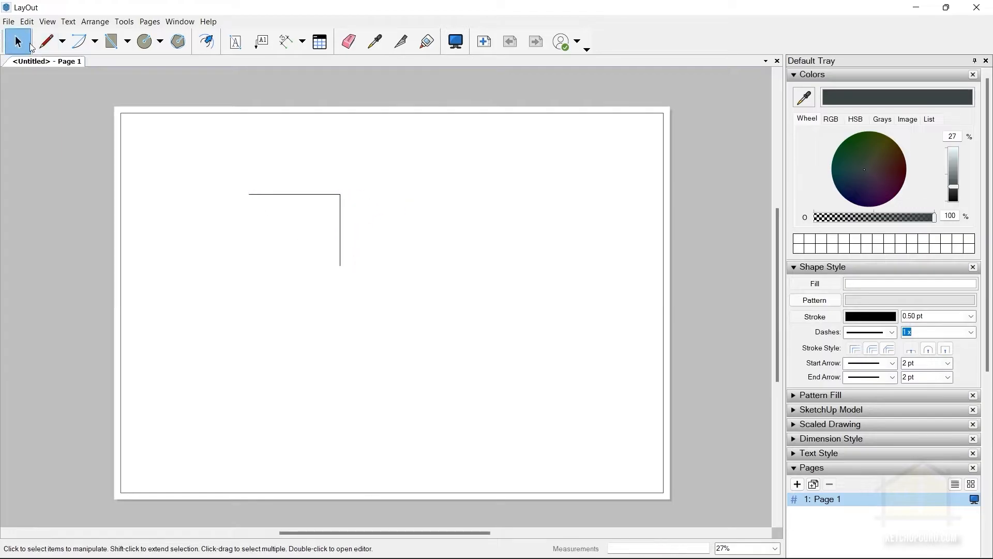
# Split the vertical segment of the L-shaped line near its middle.
pyautogui.click(401, 42)
pyautogui.click(345, 206)
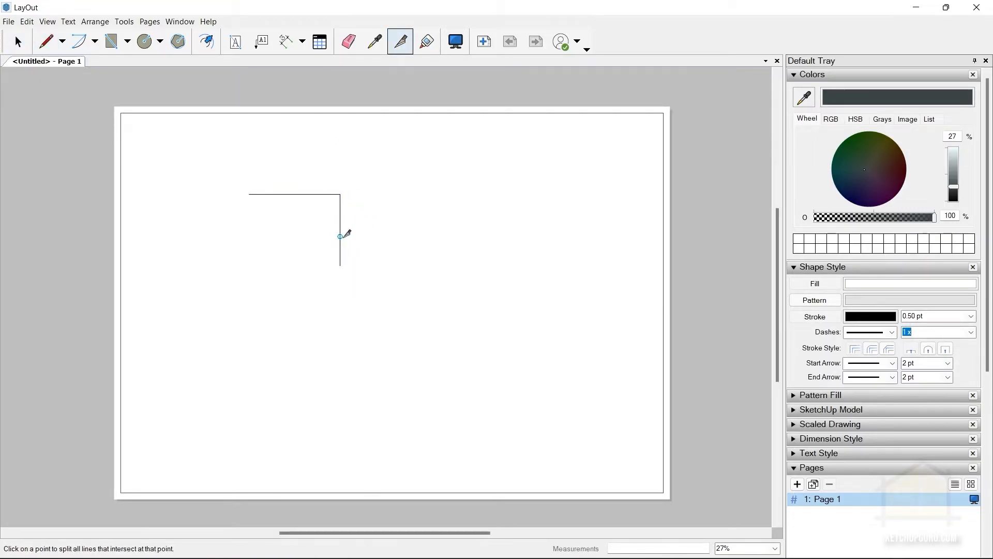
pyautogui.click(340, 228)
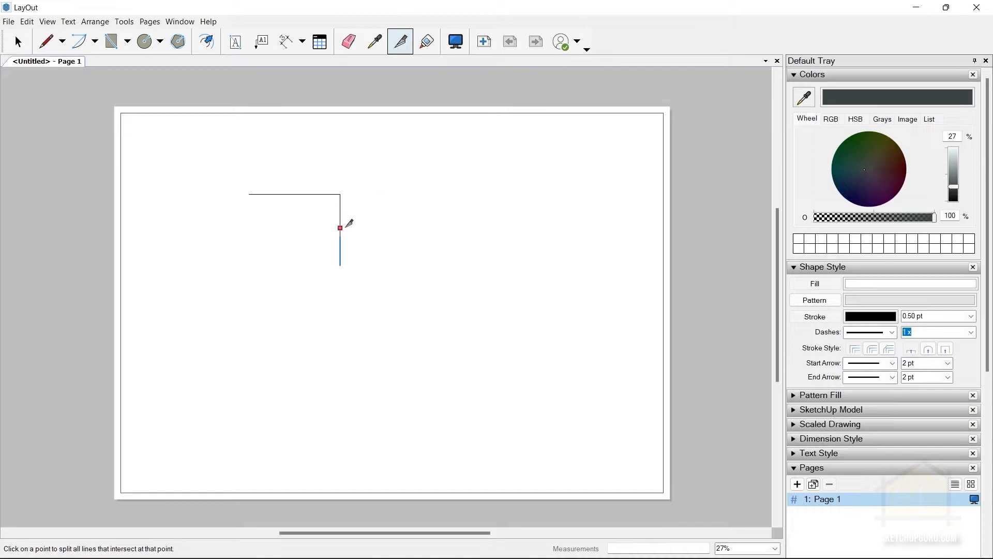
# Join the split segments of the L-shaped line and delete the joined shape.
pyautogui.click(428, 49)
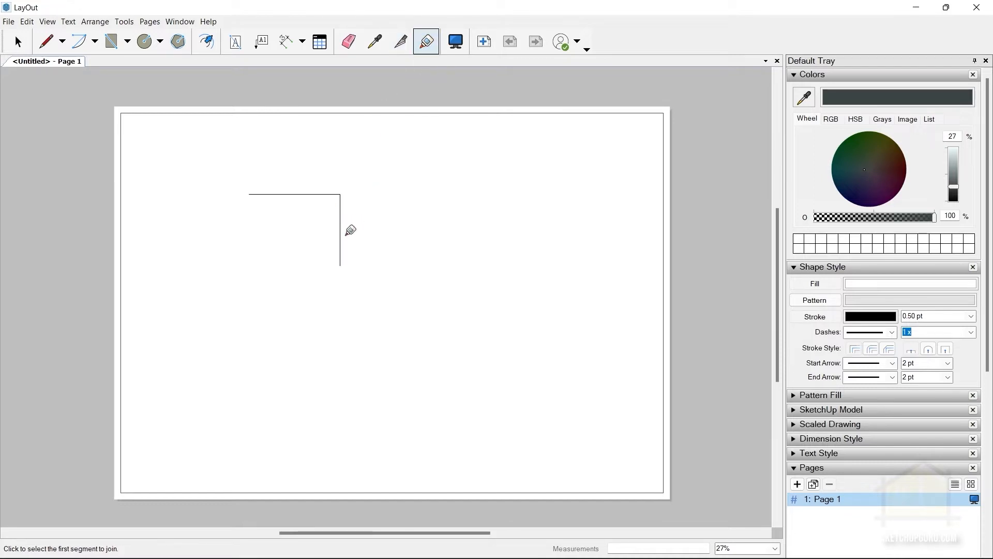
pyautogui.click(341, 217)
pyautogui.click(341, 195)
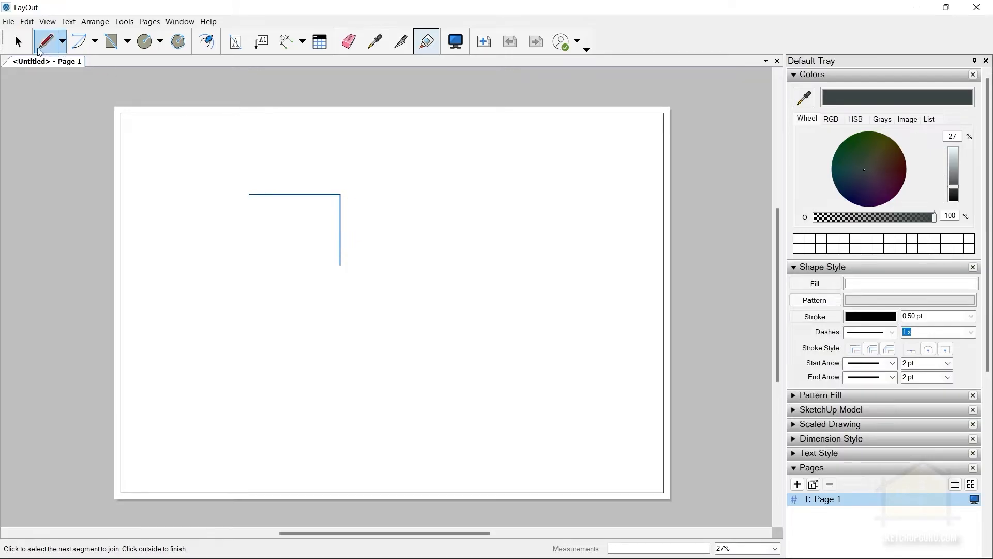
pyautogui.click(17, 41)
pyautogui.click(315, 194)
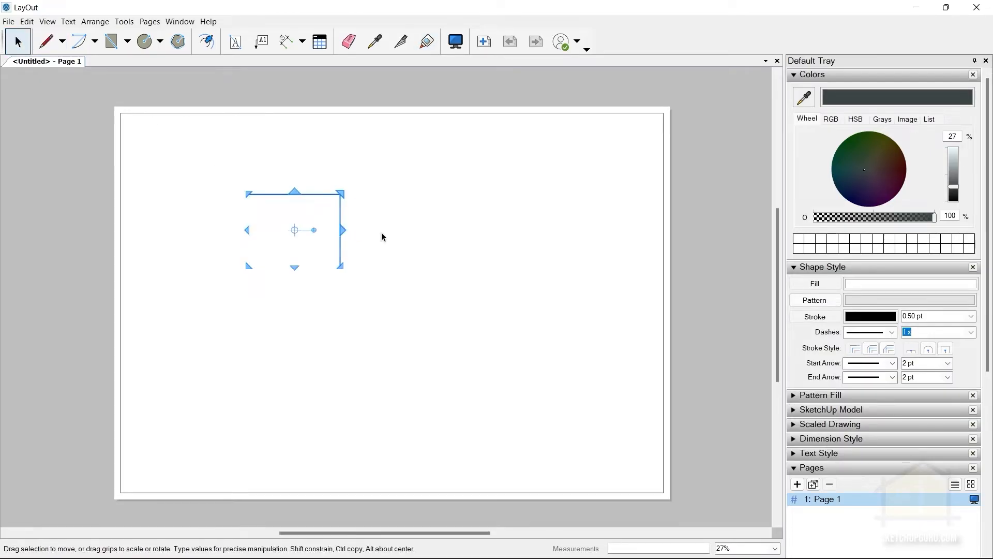
pyautogui.press('Delete')
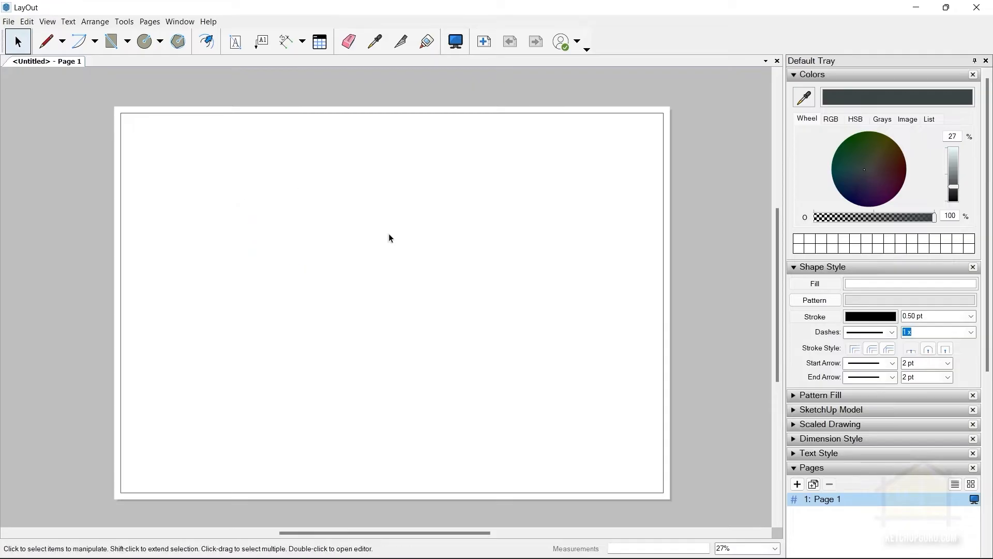
# Preview the page as a full-screen presentation and return to editing.
pyautogui.click(455, 41)
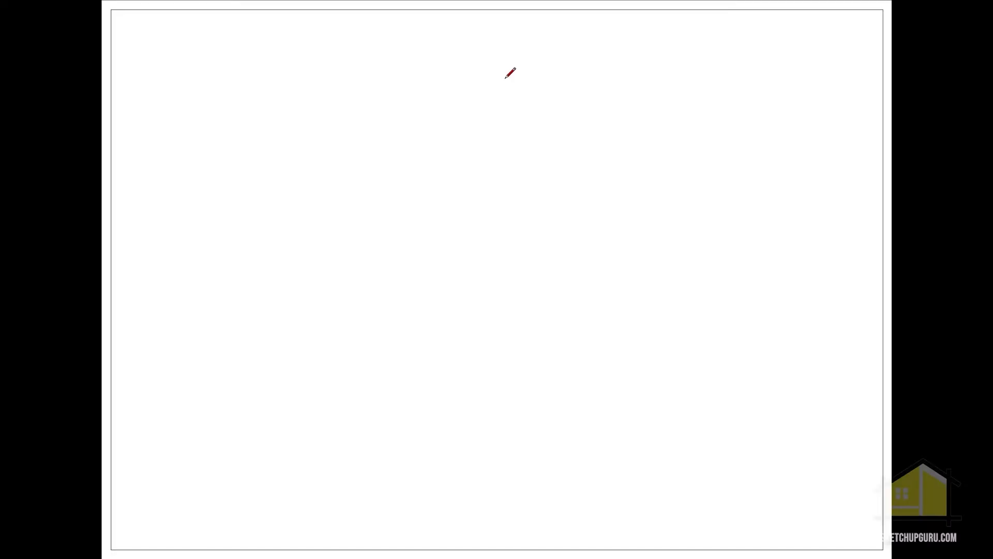
pyautogui.press('Escape')
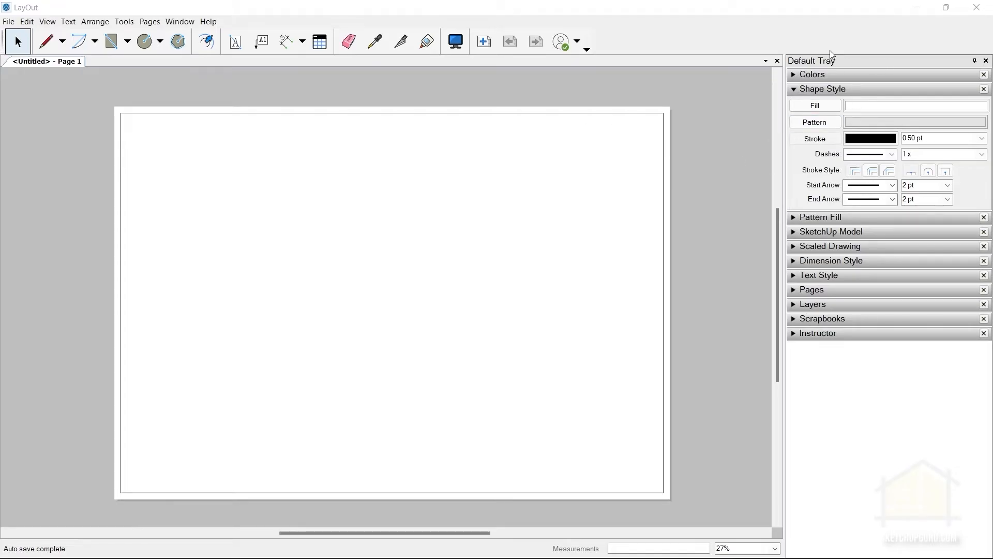
# Look through the shape style settings, the list of tray panels, and the available stroke dash patterns.
pyautogui.click(813, 91)
pyautogui.click(812, 91)
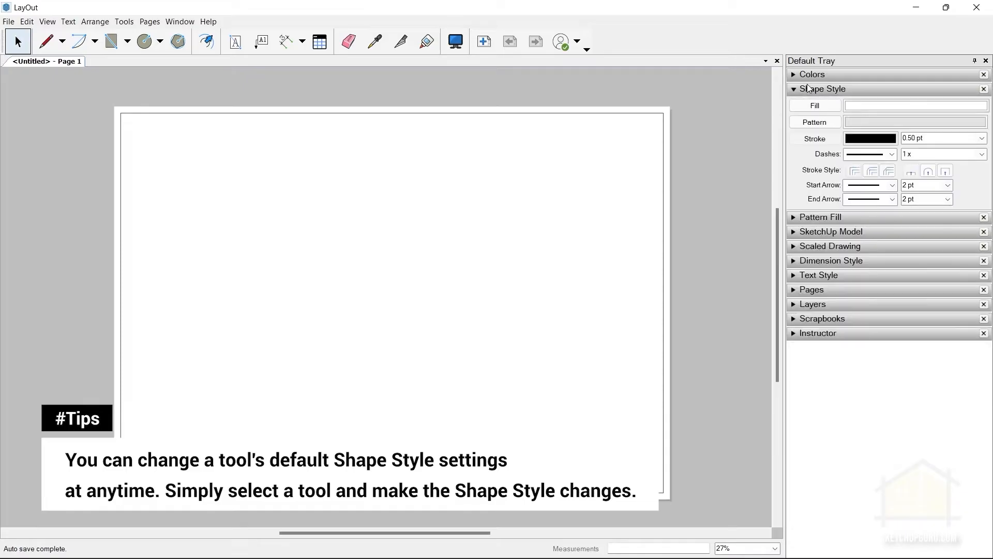
pyautogui.click(181, 21)
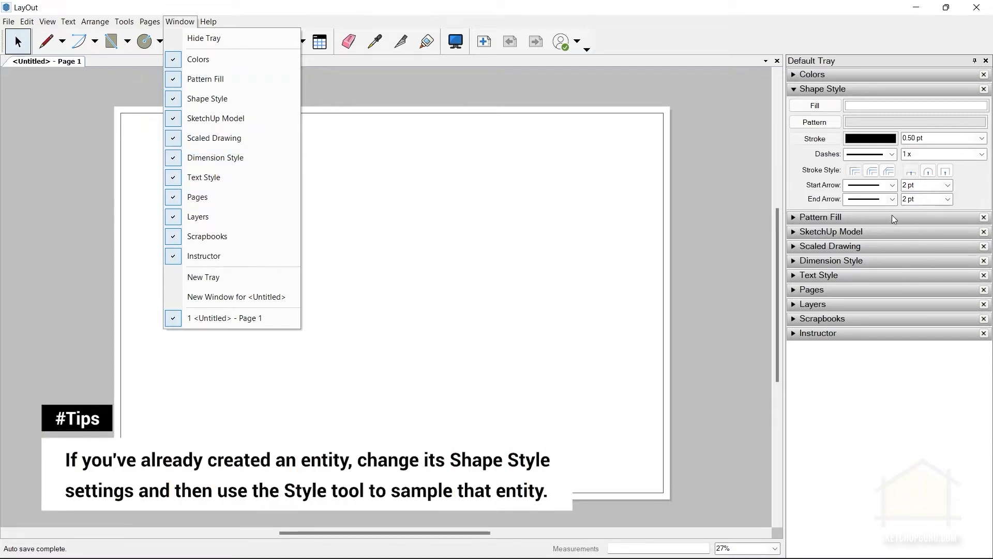
pyautogui.click(726, 172)
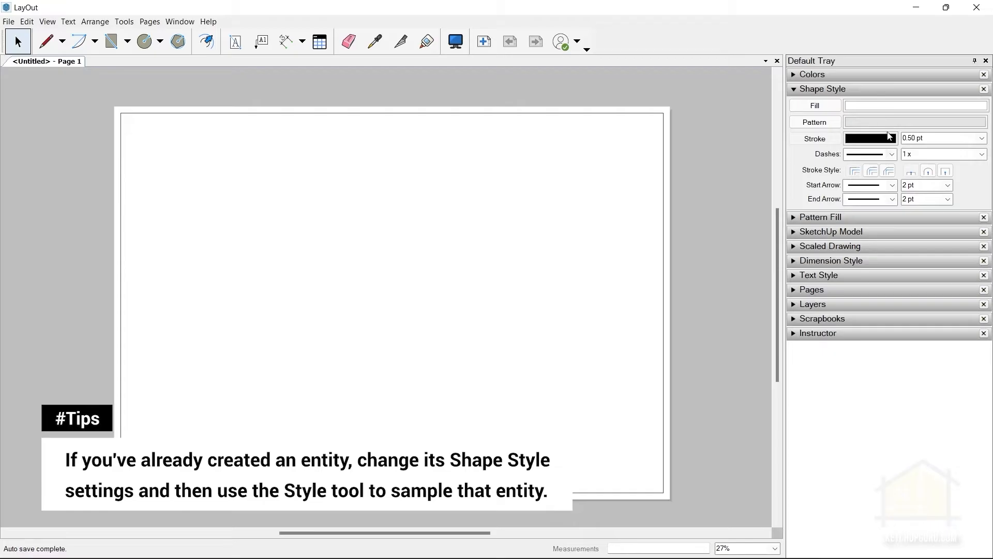
pyautogui.click(848, 155)
pyautogui.click(879, 178)
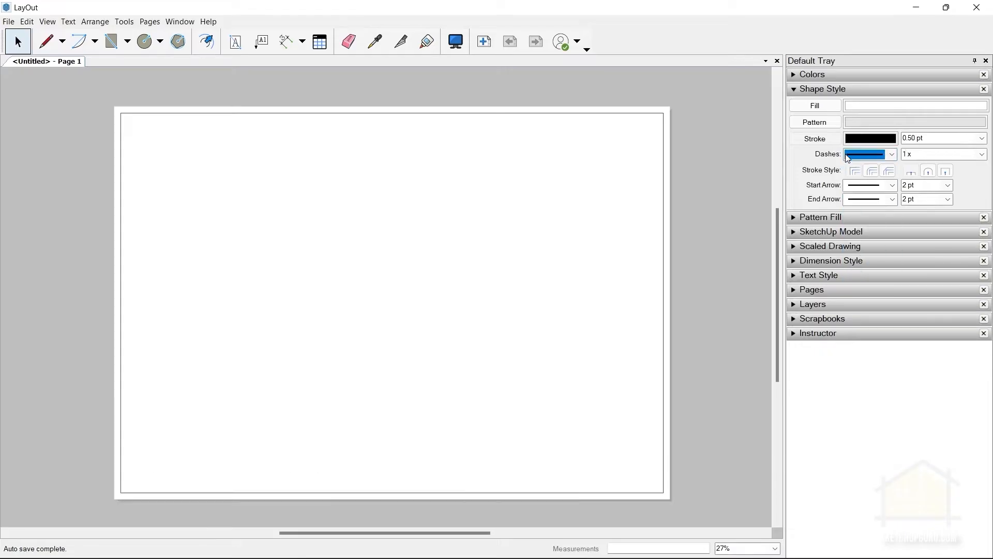
pyautogui.click(887, 156)
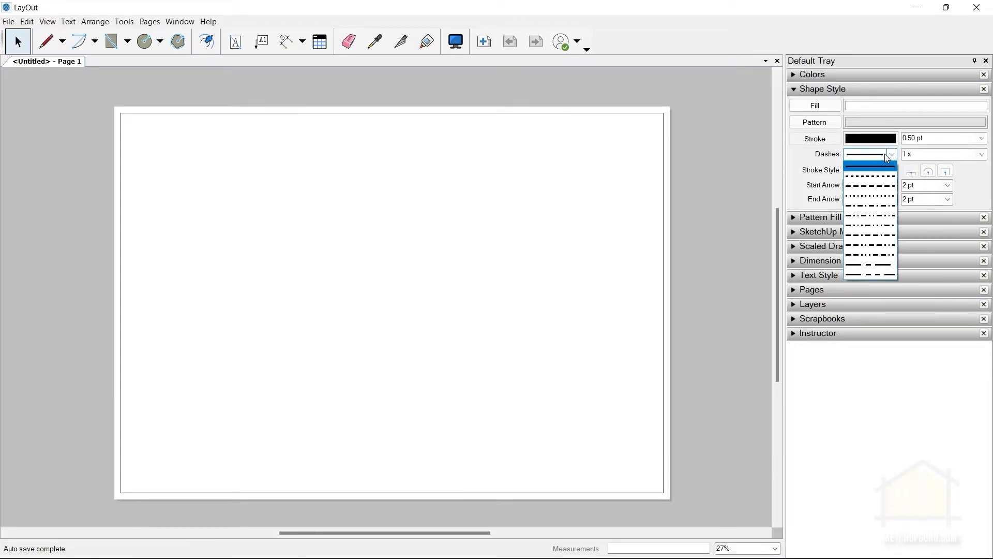
pyautogui.click(886, 155)
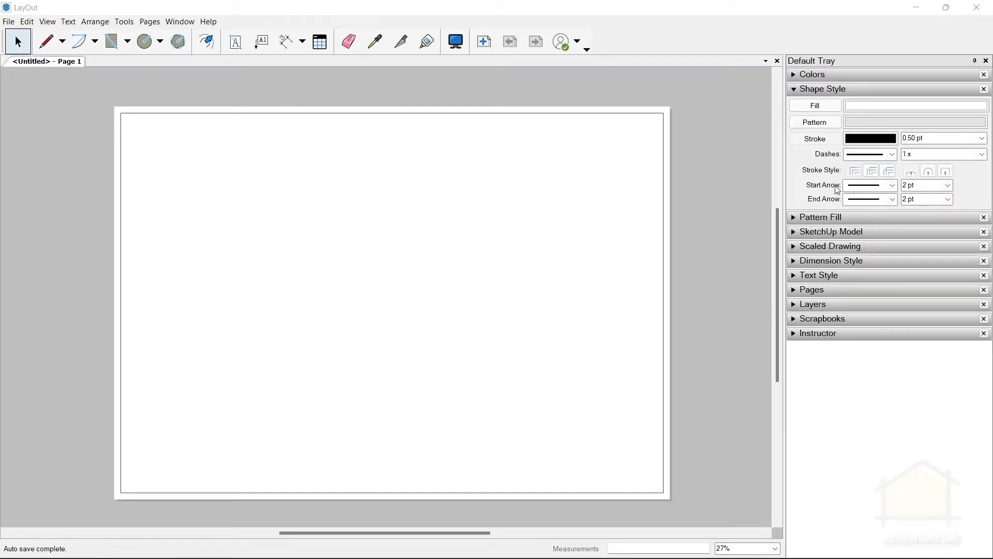
# Choose a narrow filled arrowhead as the default start arrow and place a label with a bent leader near the page's centre.
pyautogui.click(869, 185)
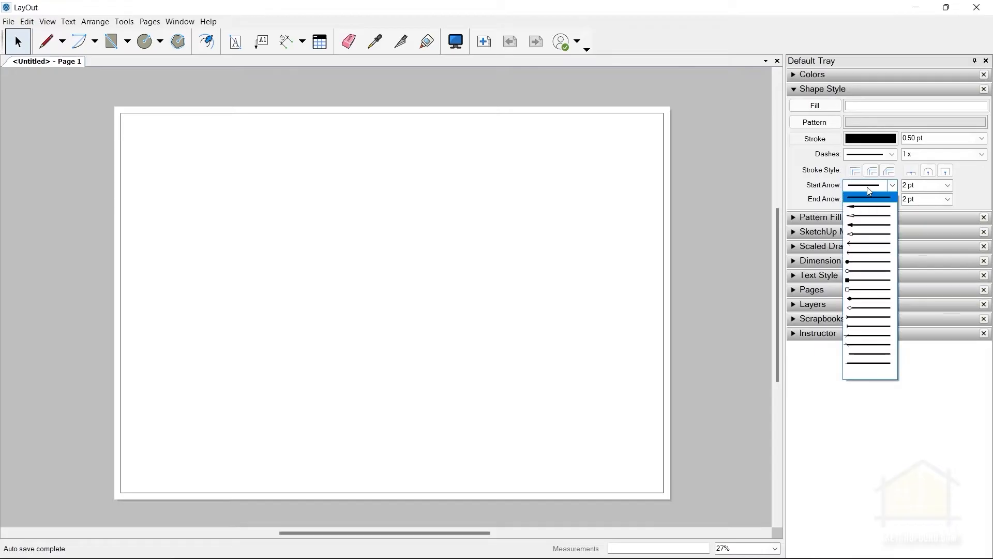
pyautogui.click(864, 207)
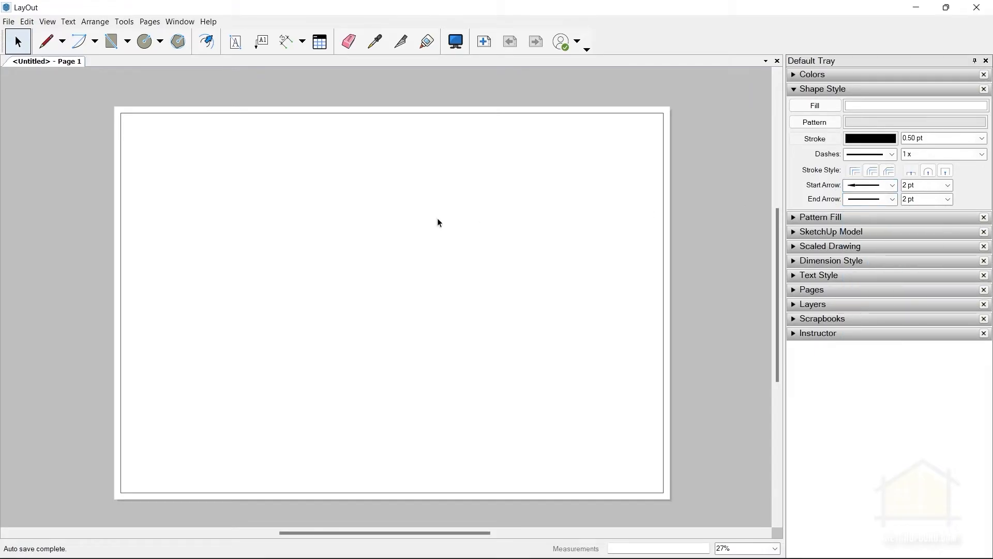
pyautogui.click(261, 41)
pyautogui.click(363, 262)
pyautogui.click(389, 215)
pyautogui.doubleClick(444, 215)
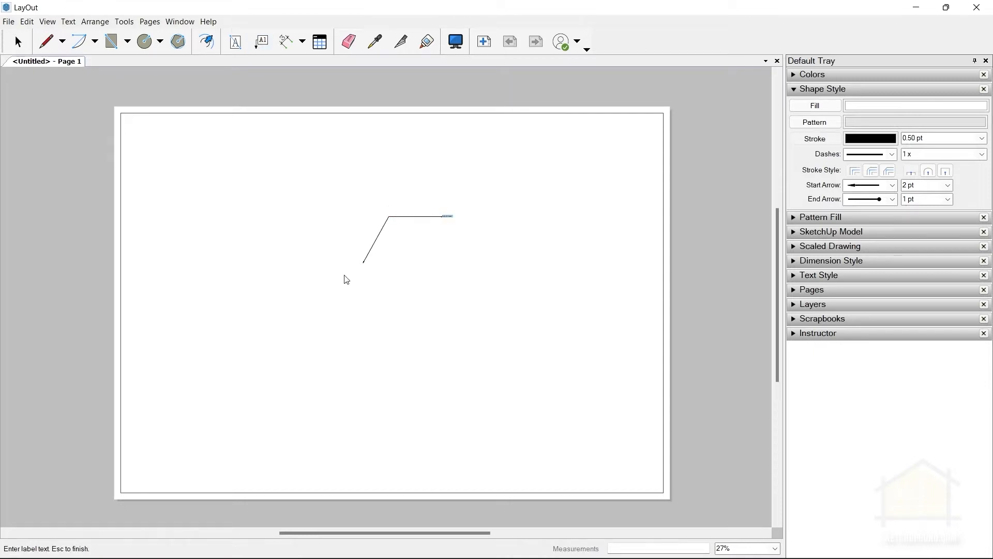
# Give the label leader's start a narrow filled arrowhead.
pyautogui.scroll(3, 362, 274)
pyautogui.scroll(2, 378, 255)
pyautogui.click(886, 189)
pyautogui.click(860, 201)
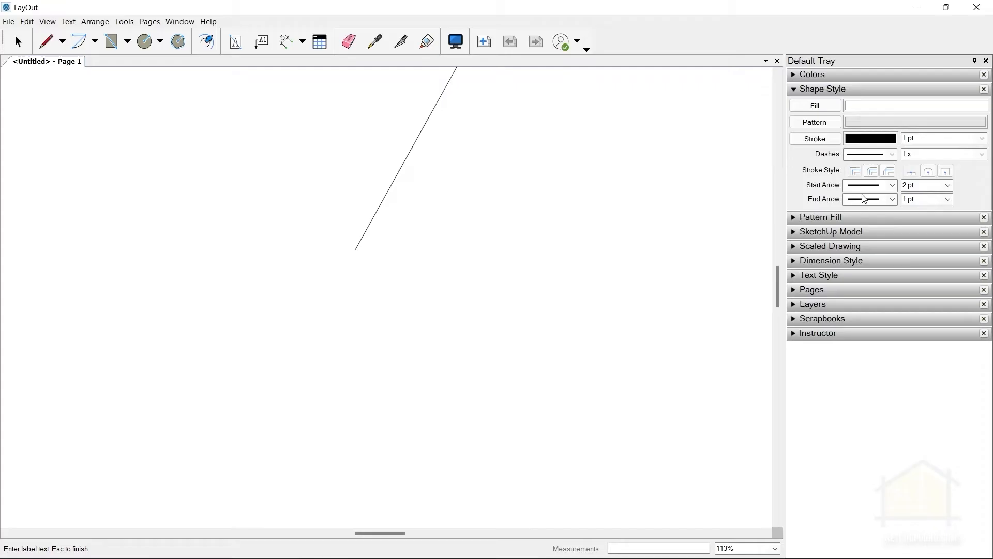
pyautogui.click(857, 190)
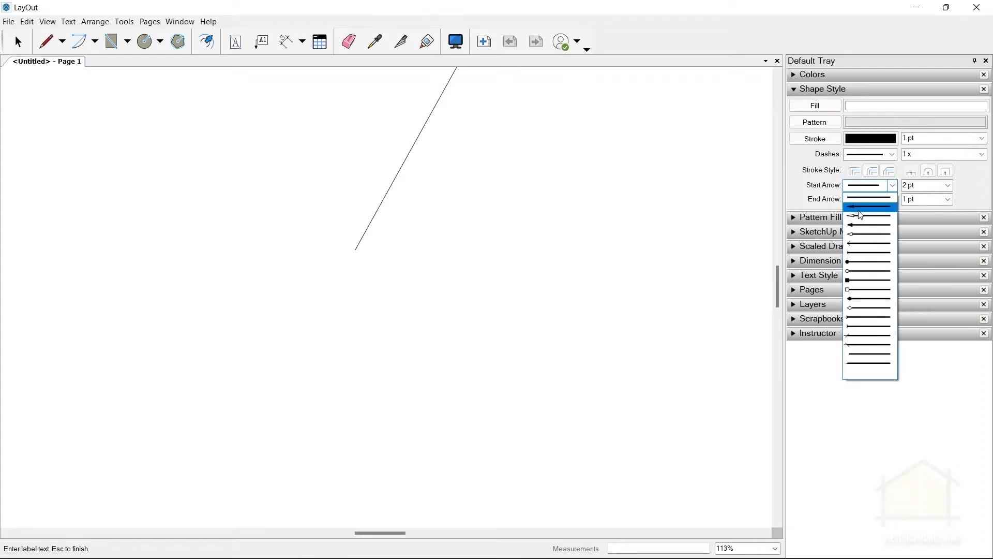
pyautogui.click(859, 209)
pyautogui.moveTo(387, 248); pyautogui.dragTo(322, 357, button='middle')
pyautogui.scroll(2, 305, 356)
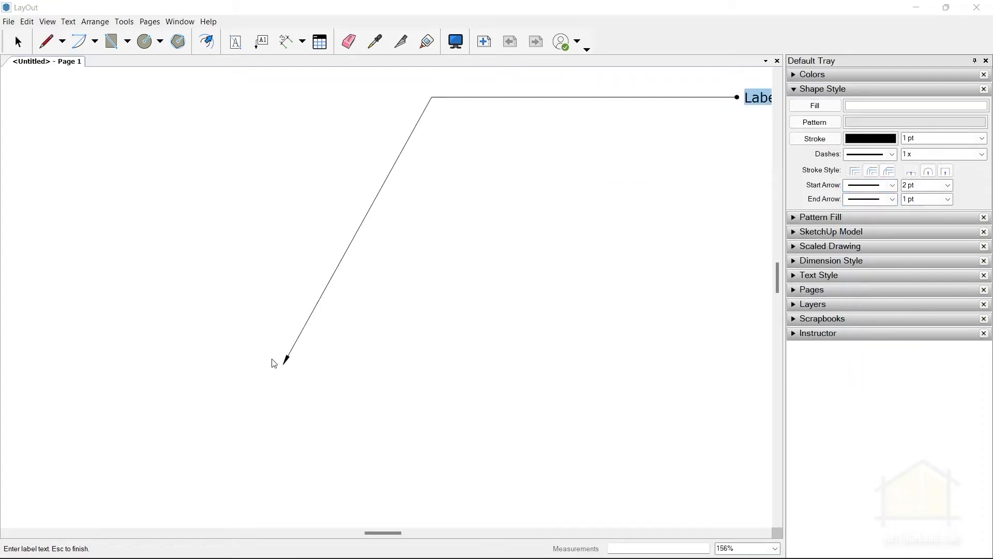
pyautogui.scroll(-1, 292, 365)
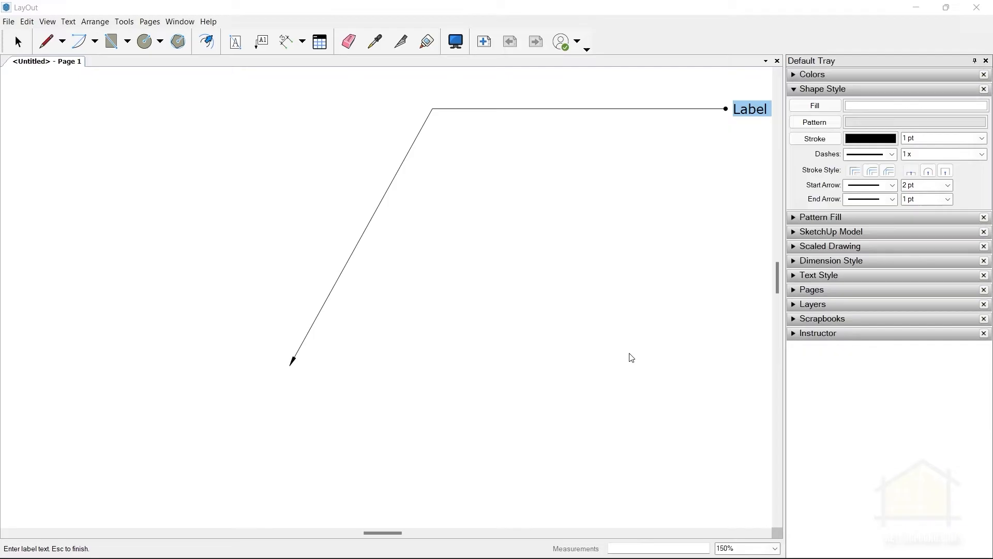
# Set the label leader's start arrow size to 4 pt.
pyautogui.click(947, 185)
pyautogui.click(920, 237)
pyautogui.scroll(-4, 478, 231)
pyautogui.scroll(2, 414, 266)
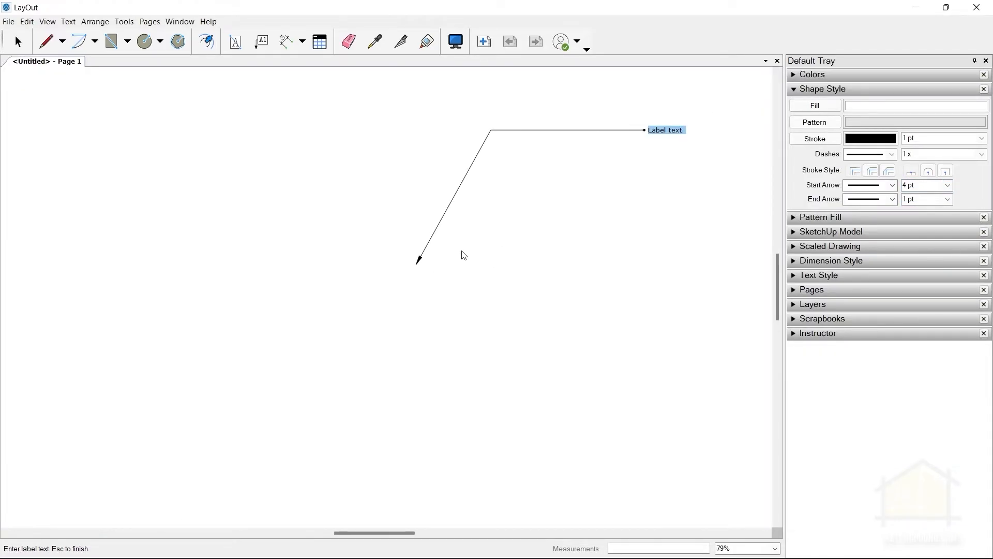
pyautogui.scroll(-2, 443, 255)
pyautogui.scroll(4, 518, 242)
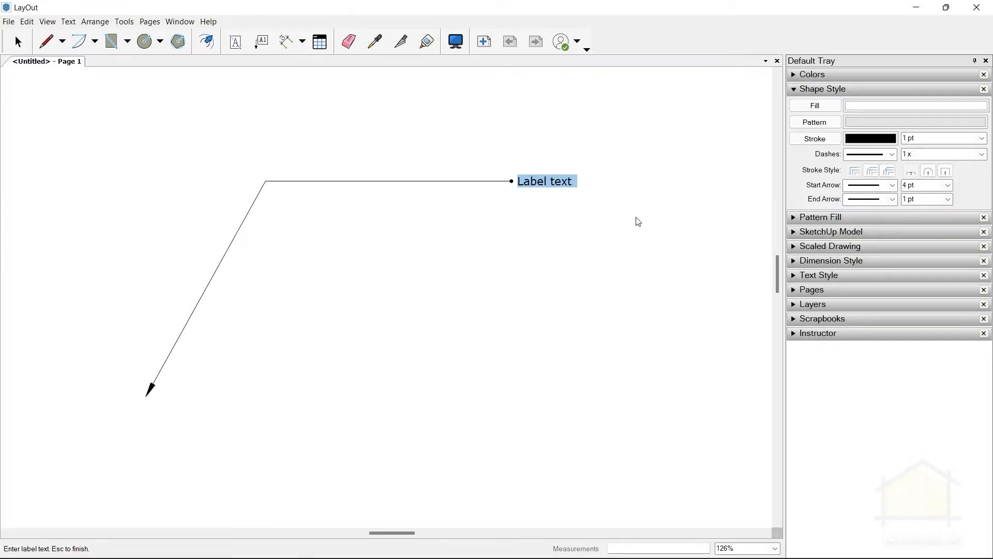
# Format the label text in the Swis721 BT font at 14 pt.
pyautogui.click(837, 276)
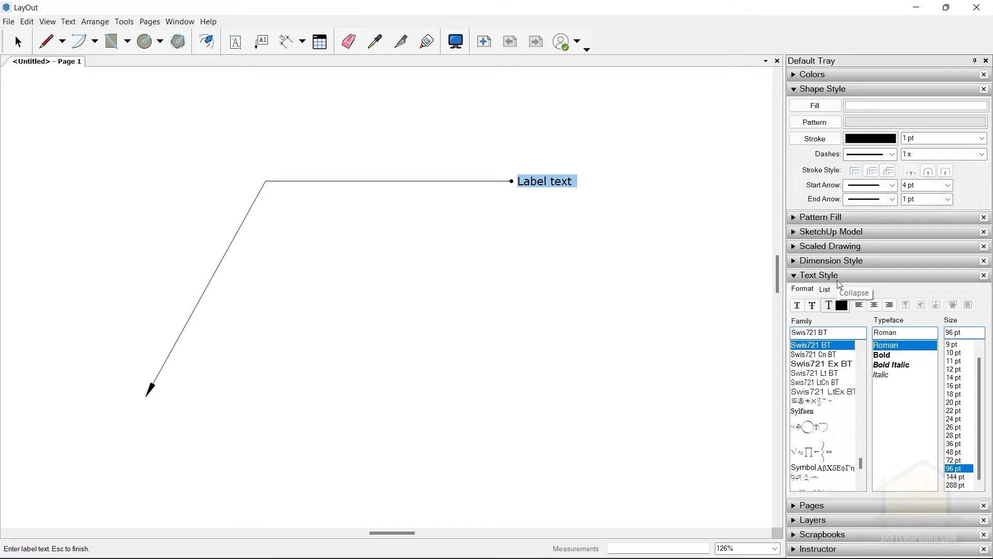
pyautogui.scroll(2, 822, 383)
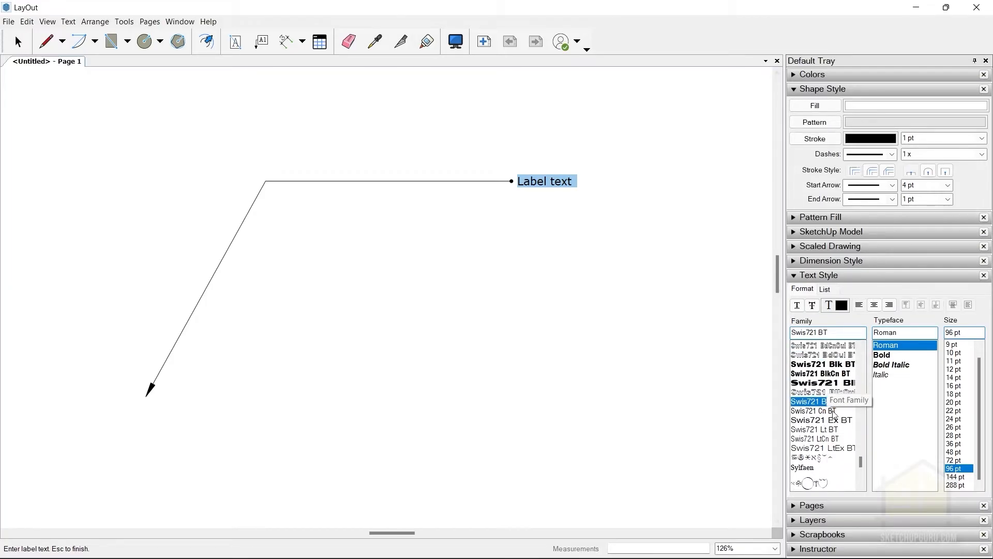
pyautogui.click(823, 403)
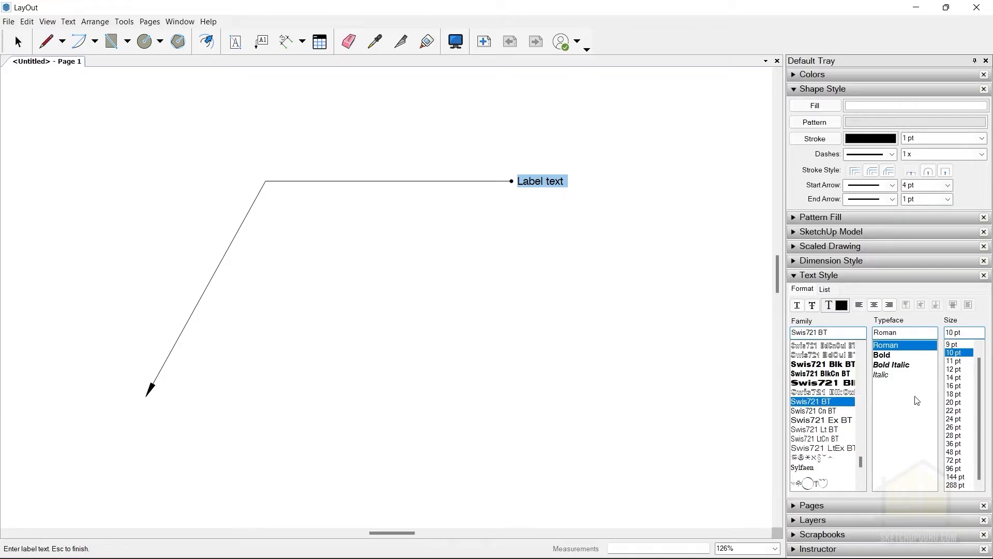
pyautogui.click(953, 378)
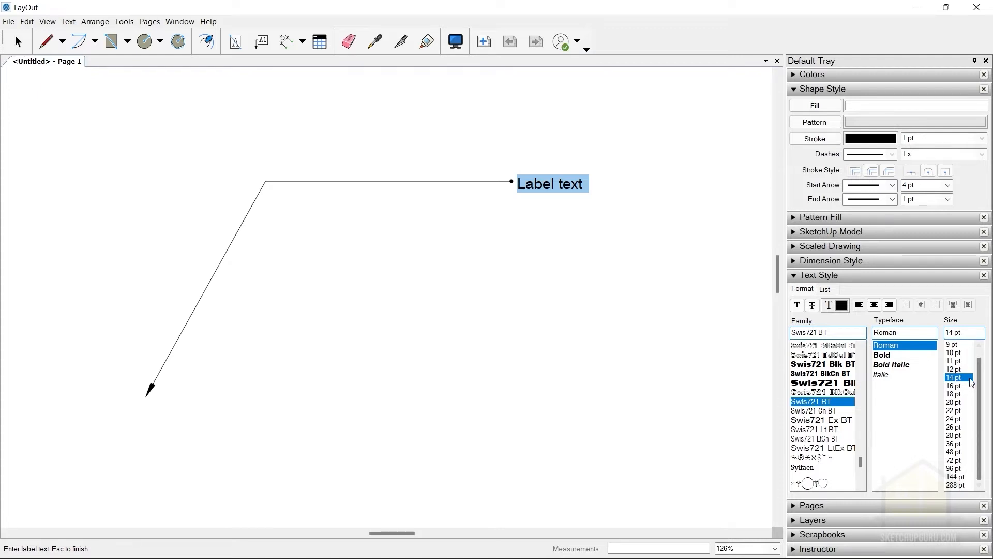
pyautogui.scroll(-4, 514, 210)
pyautogui.scroll(-2, 480, 178)
pyautogui.scroll(5, 480, 173)
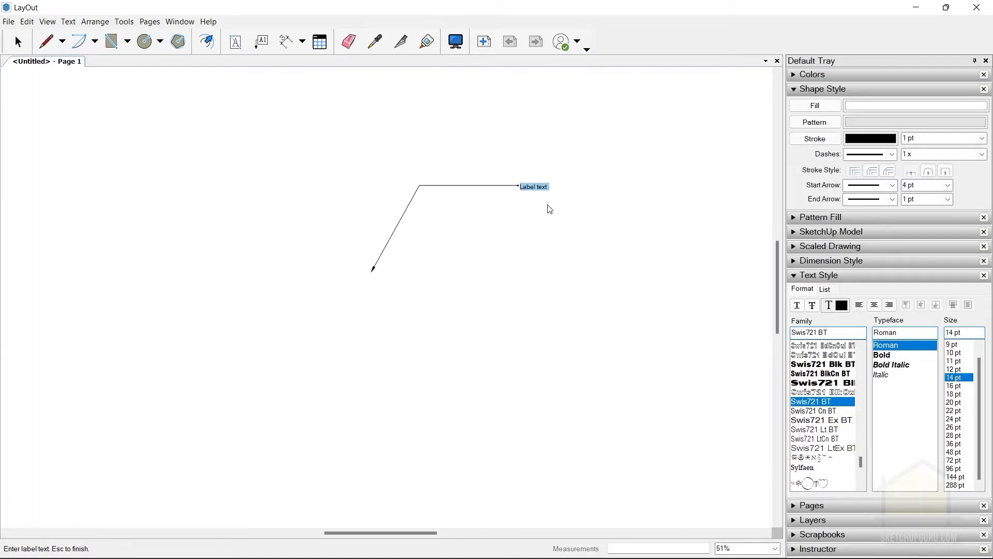
pyautogui.scroll(3, 480, 173)
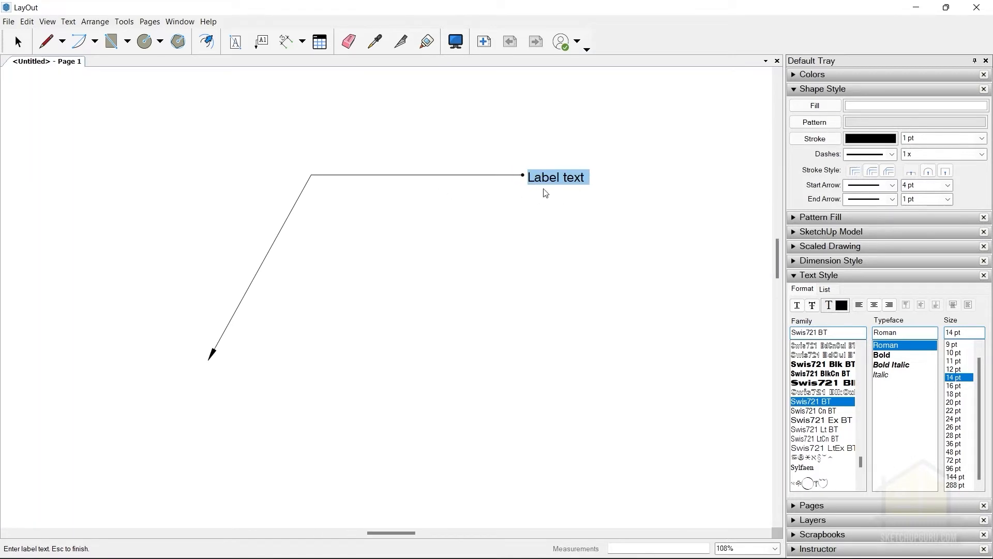
# Remove the end arrow from the label leader, finish the label, and collapse the text style settings.
pyautogui.click(861, 204)
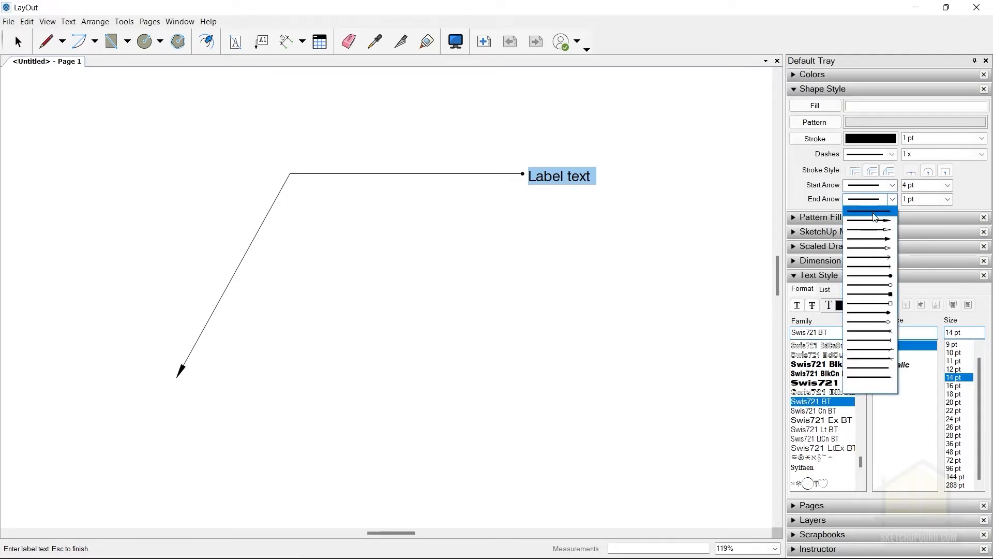
pyautogui.click(874, 217)
pyautogui.click(882, 201)
pyautogui.click(877, 214)
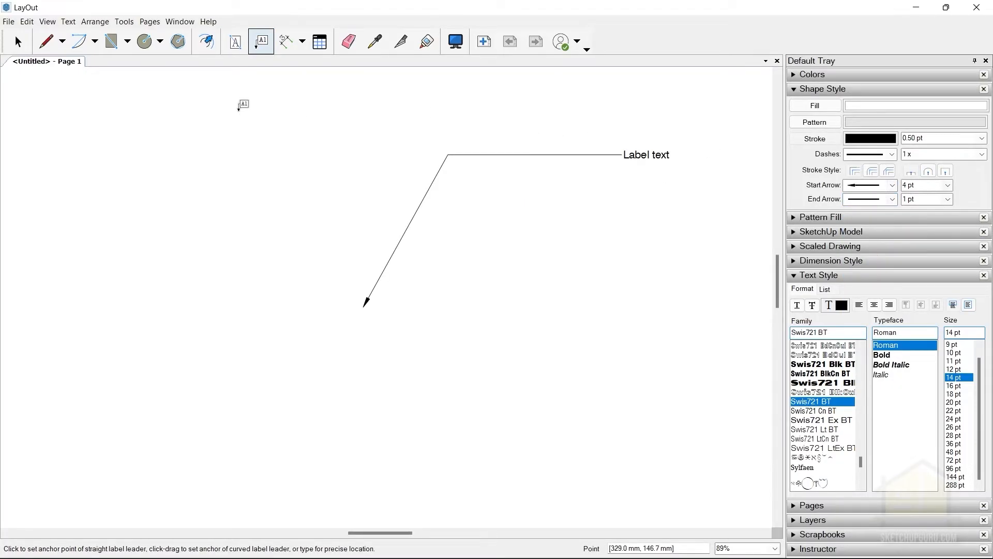
pyautogui.click(18, 45)
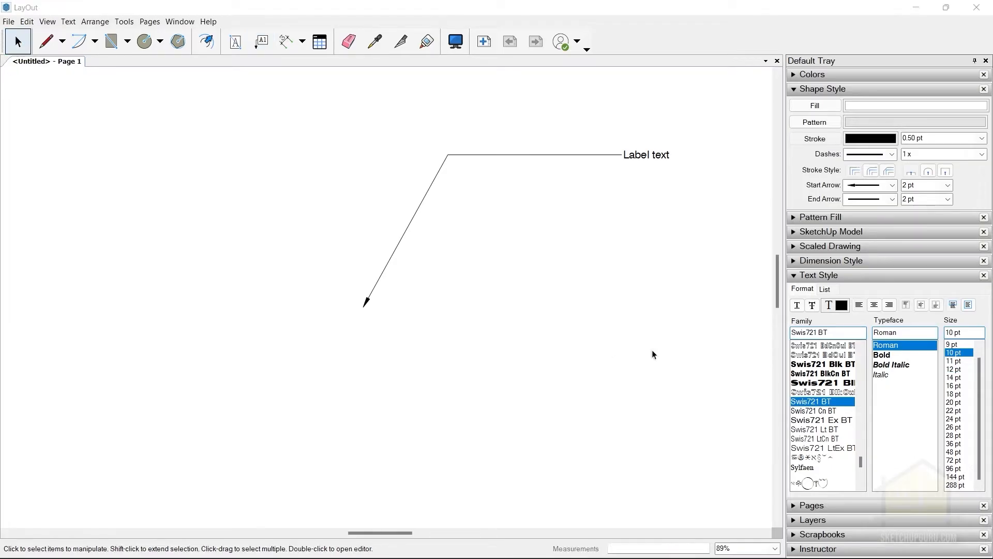
pyautogui.click(809, 275)
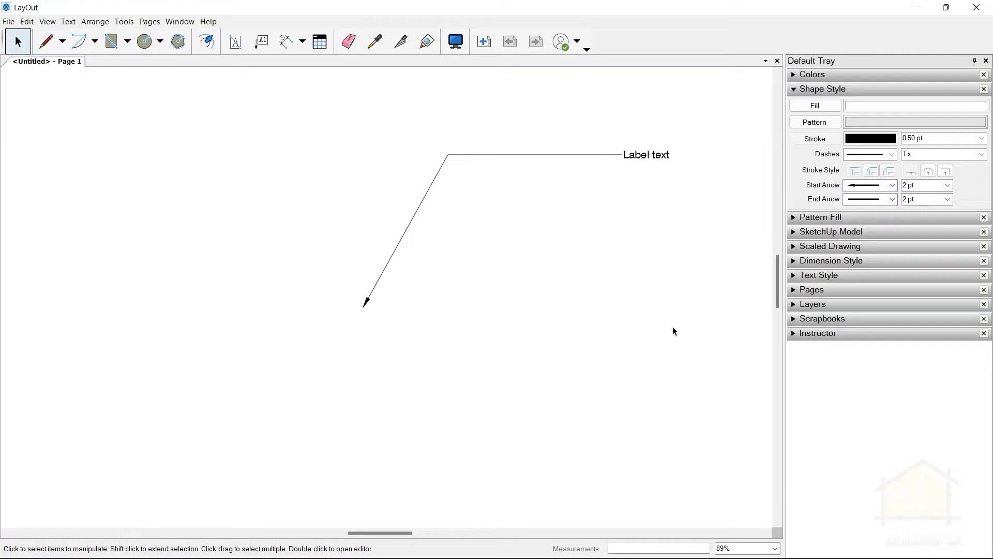
# Set the default text size to 14 pt in the text style settings.
pyautogui.click(818, 277)
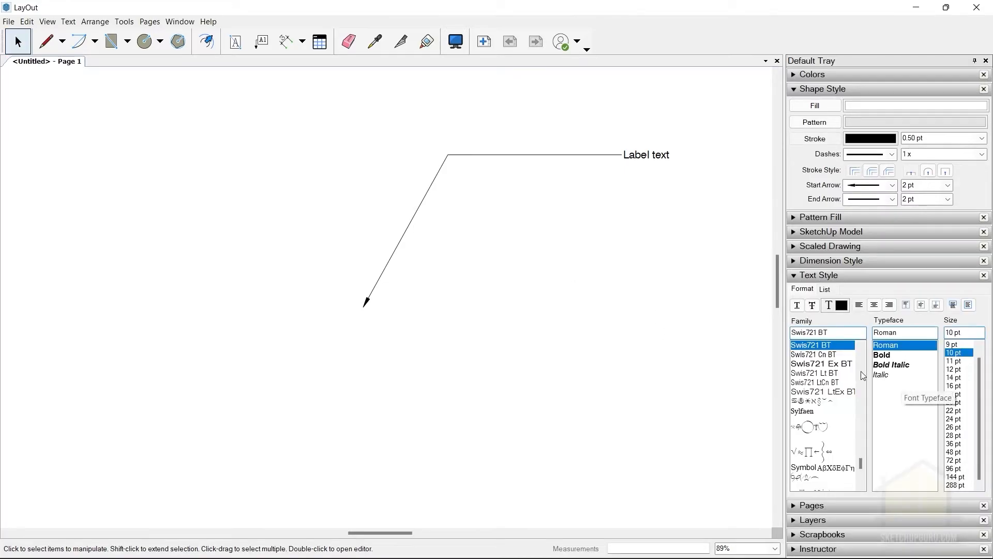
pyautogui.scroll(3, 827, 399)
pyautogui.scroll(-1, 827, 408)
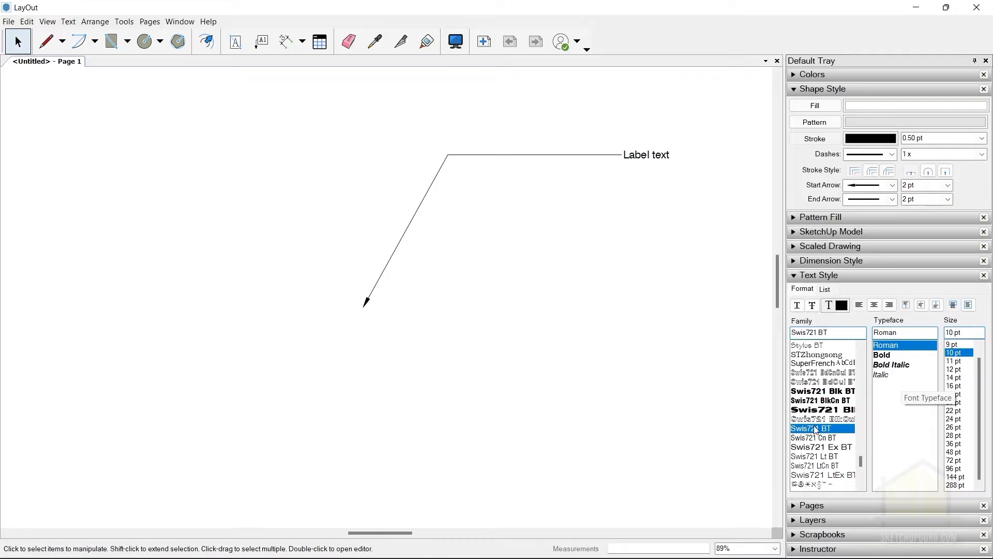
pyautogui.scroll(-3, 817, 430)
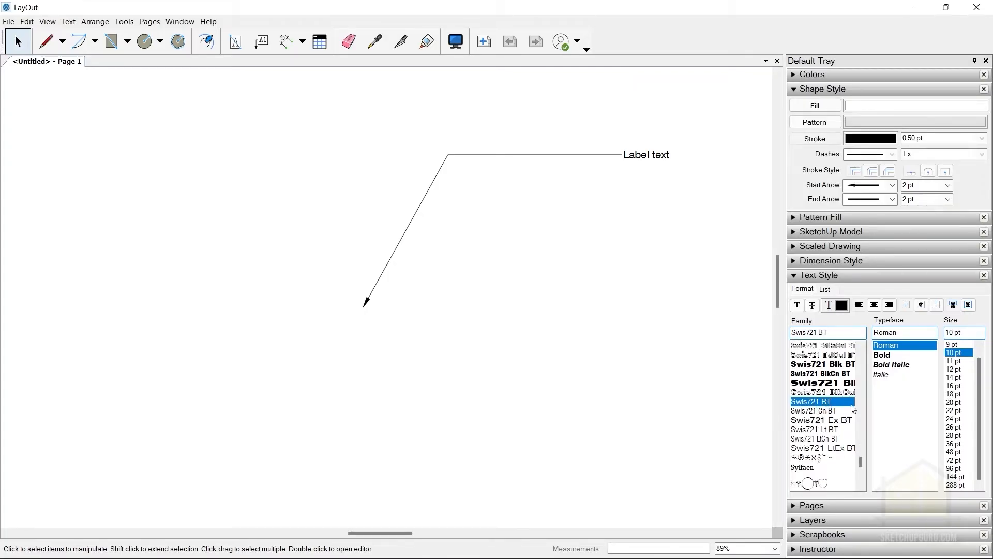
pyautogui.click(950, 379)
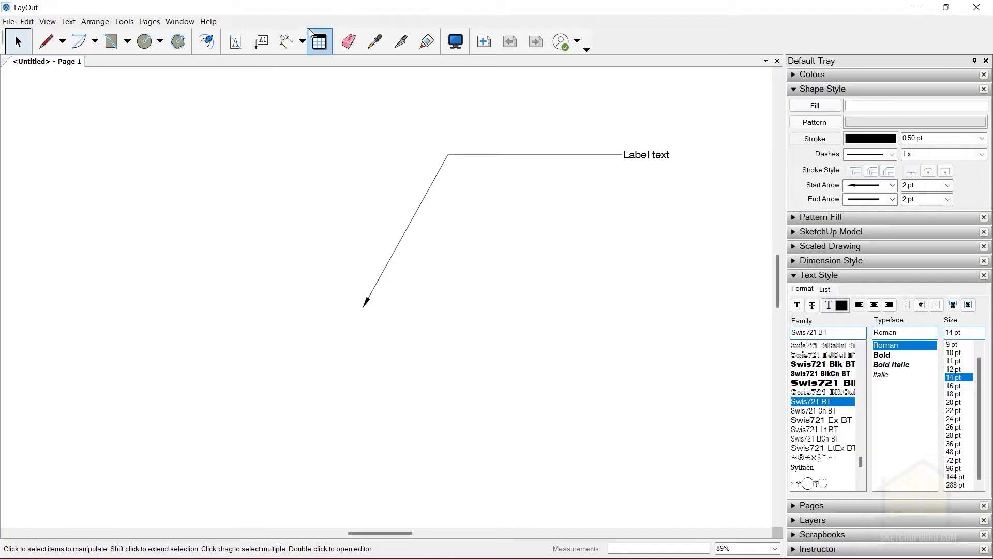
# Add a bounded text box beneath the label leader containing the sample text "asdfasdfasdlkjglkjsrg".
pyautogui.click(235, 42)
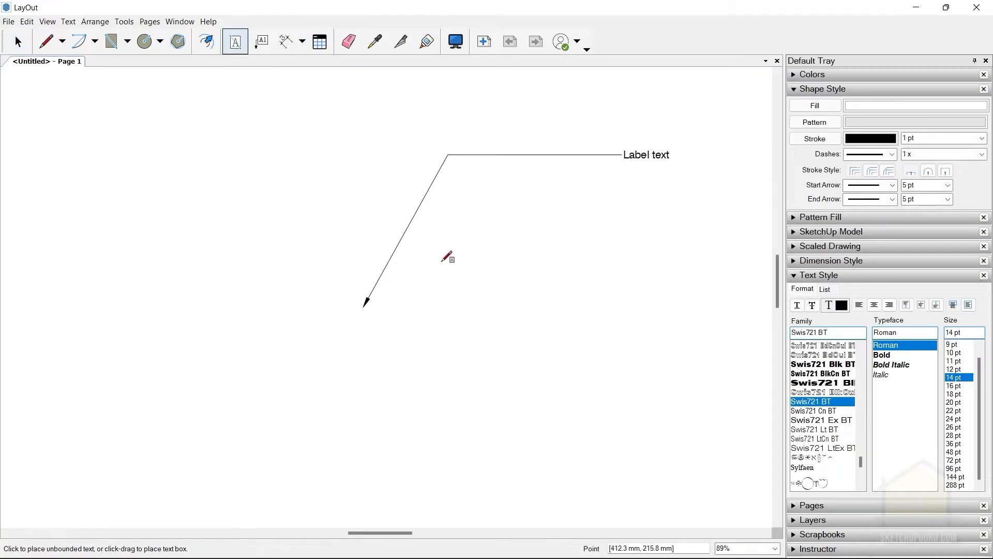
pyautogui.moveTo(441, 262); pyautogui.dragTo(637, 370)
pyautogui.write('asdfasdfasdlkjglkjsrg')
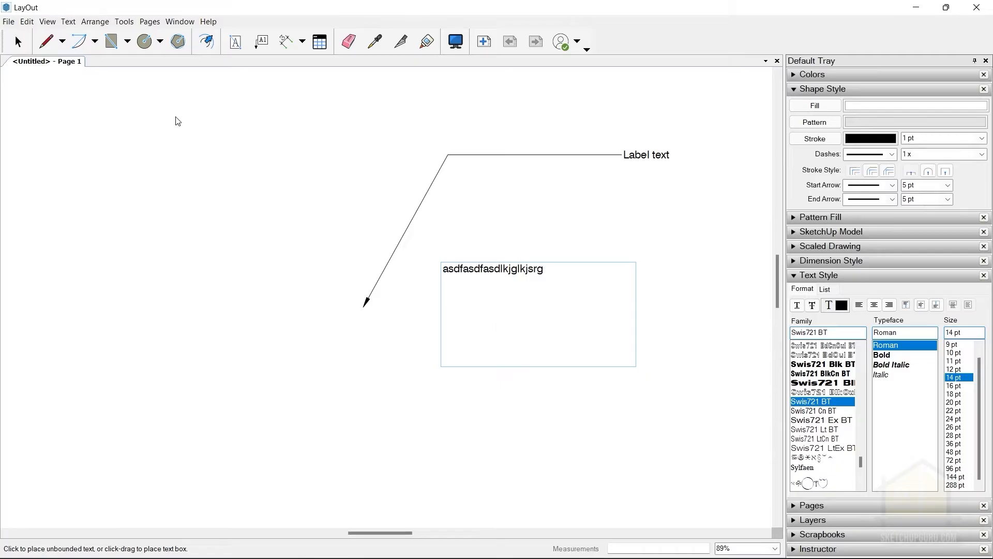
pyautogui.press('Escape')
# Add a second bounded text box to the left of the label with the sample text "dfasdfasdf".
pyautogui.scroll(-5, 604, 253)
pyautogui.scroll(2, 582, 274)
pyautogui.click(236, 42)
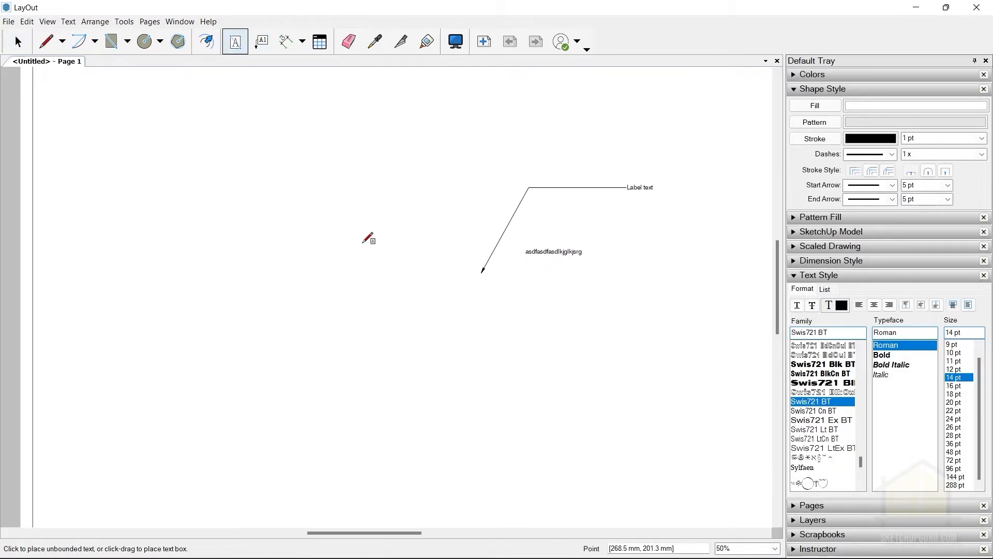
pyautogui.moveTo(219, 218); pyautogui.dragTo(381, 341)
pyautogui.write('dfasdfasdf')
pyautogui.scroll(3, 302, 297)
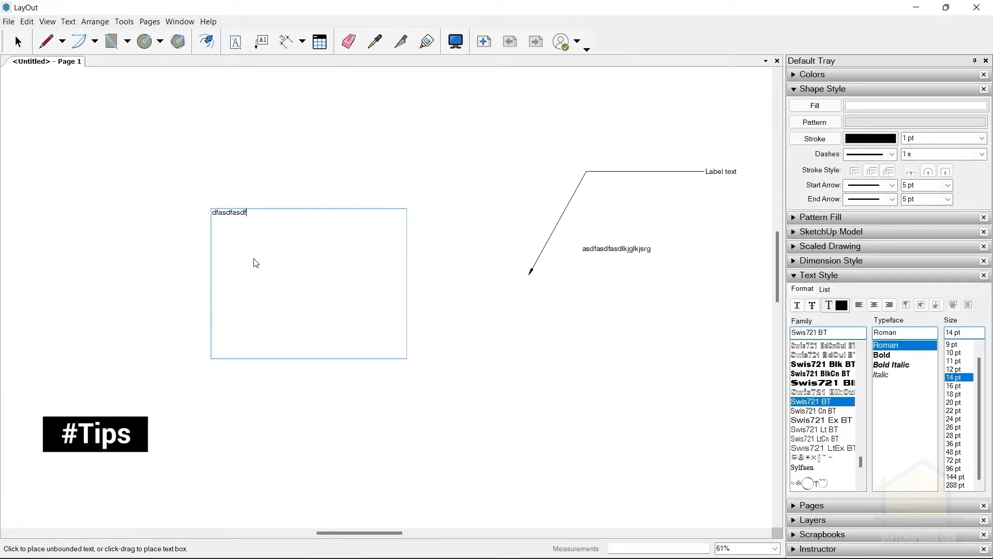
pyautogui.scroll(2, 219, 229)
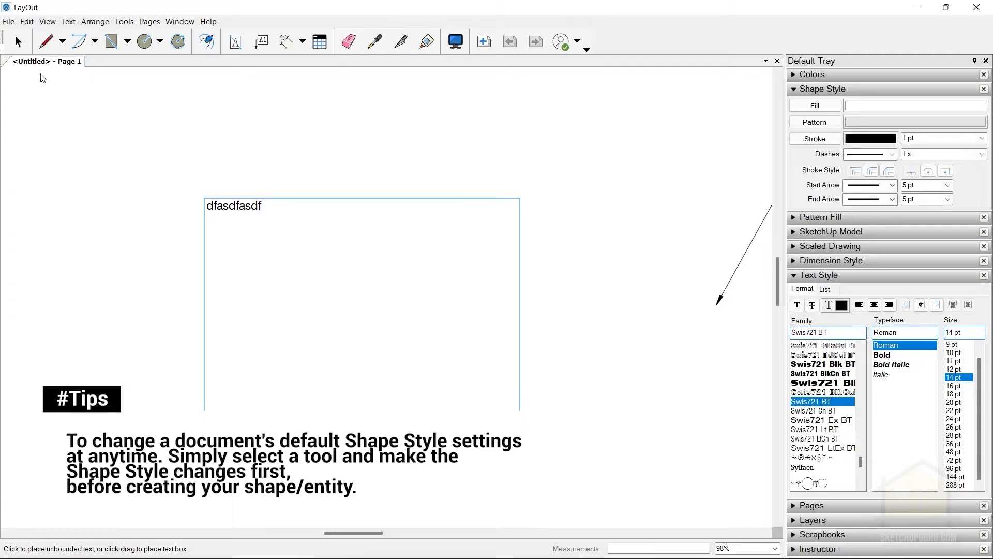
pyautogui.doubleClick(222, 207)
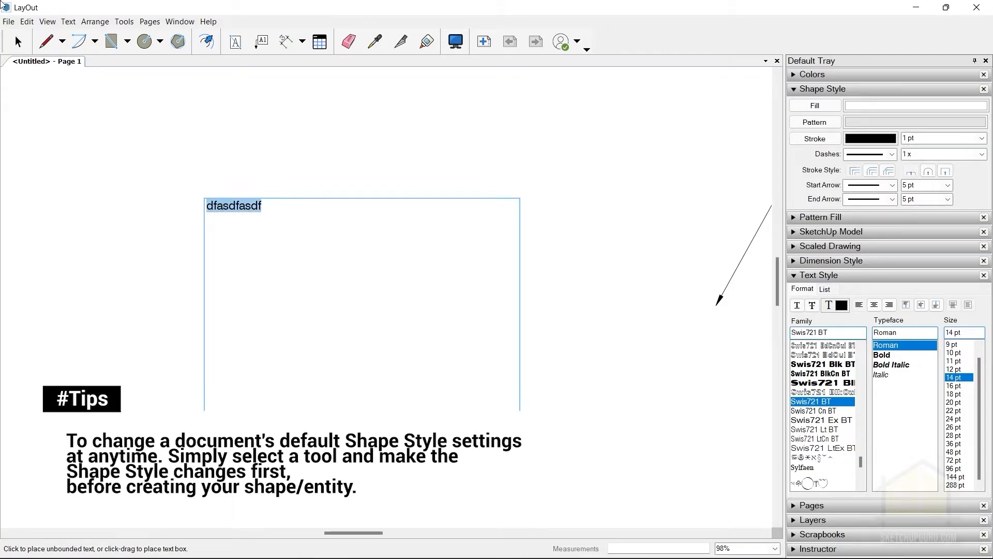
pyautogui.click(18, 41)
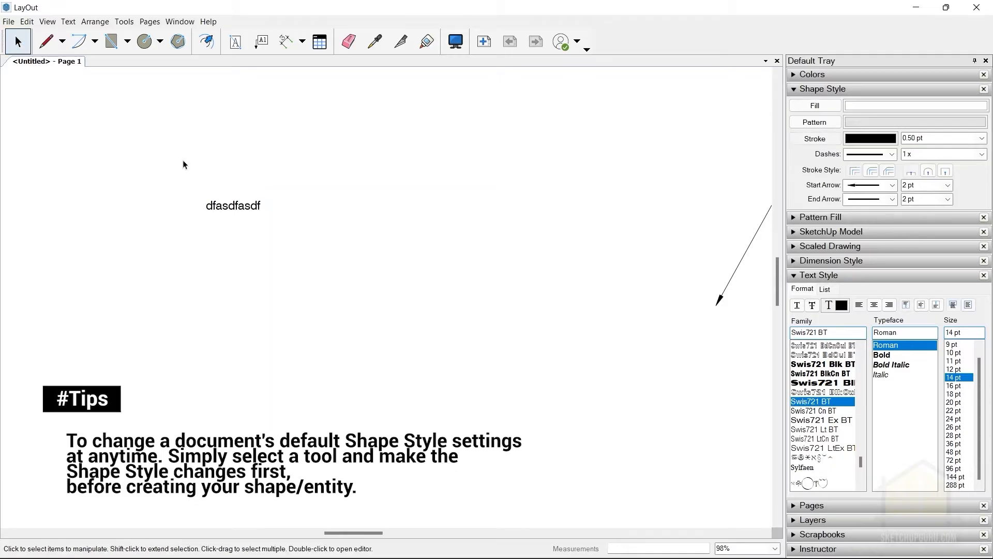
# Compare the text size and style of both sample text boxes and the label at several zoom levels.
pyautogui.scroll(-2, 437, 180)
pyautogui.click(321, 190)
pyautogui.scroll(-2, 403, 191)
pyautogui.scroll(2, 553, 201)
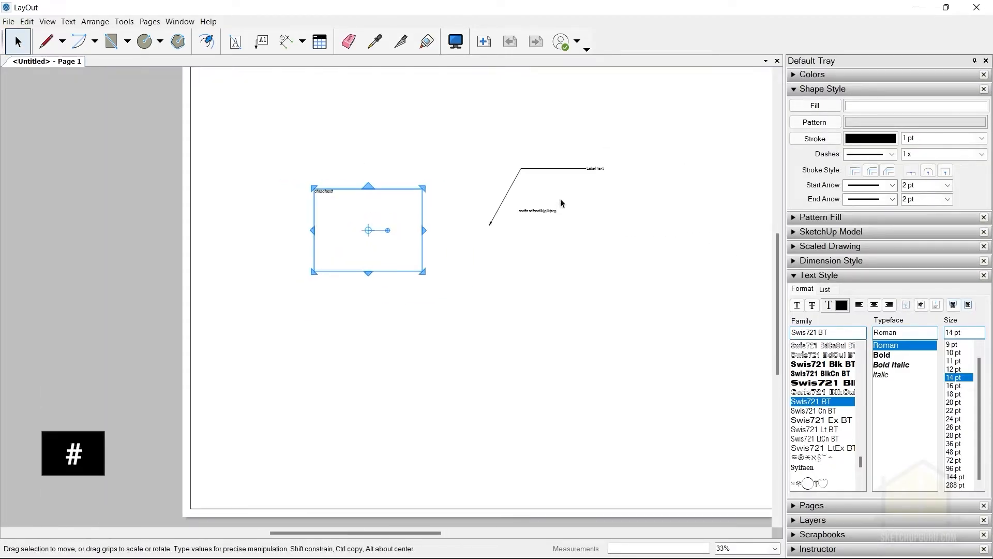
pyautogui.scroll(-3, 385, 299)
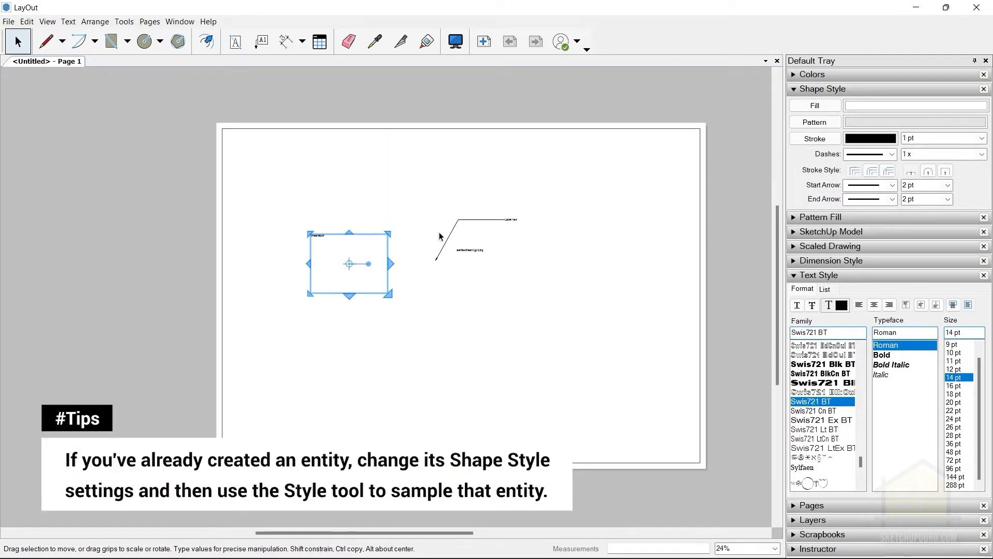
pyautogui.scroll(2, 478, 251)
pyautogui.click(478, 251)
pyautogui.click(489, 263)
pyautogui.scroll(2, 537, 191)
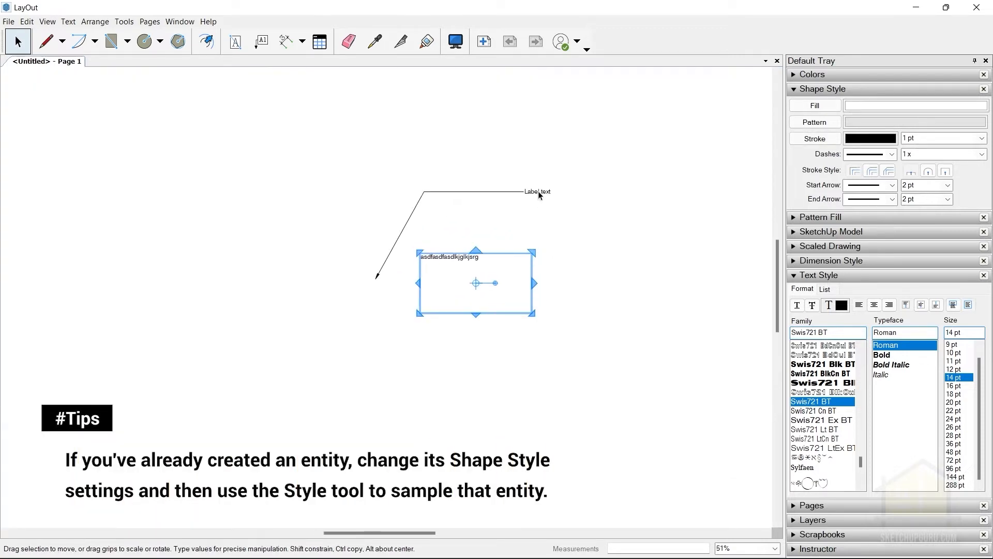
pyautogui.scroll(-3, 532, 207)
pyautogui.scroll(3, 512, 191)
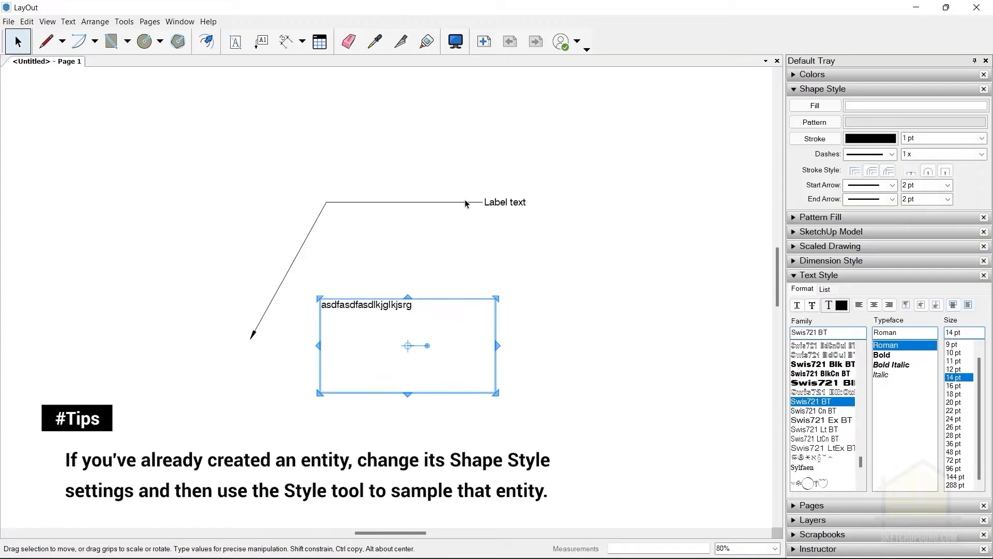
pyautogui.scroll(-4, 388, 255)
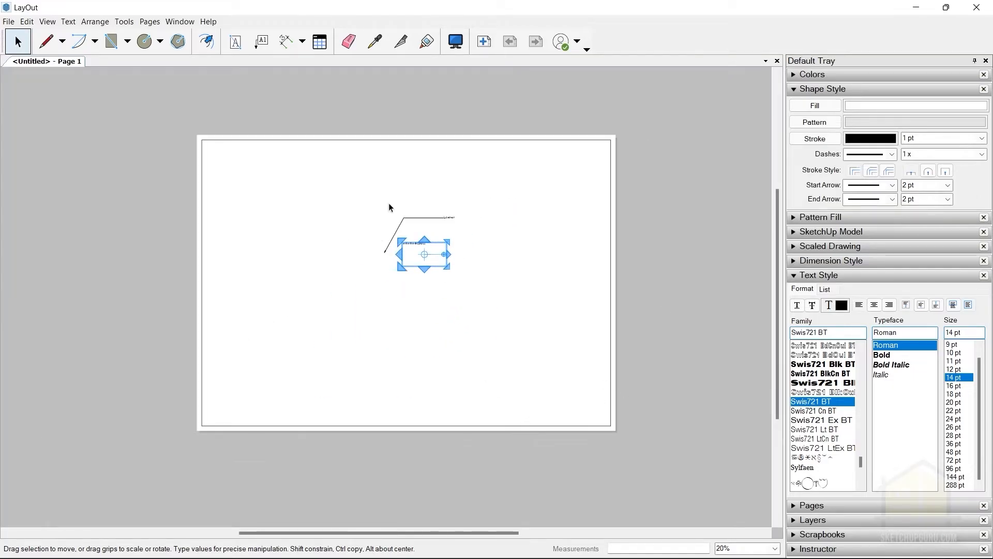
pyautogui.scroll(6, 407, 205)
pyautogui.scroll(-4, 277, 357)
pyautogui.scroll(-3, 335, 336)
pyautogui.scroll(6, 377, 271)
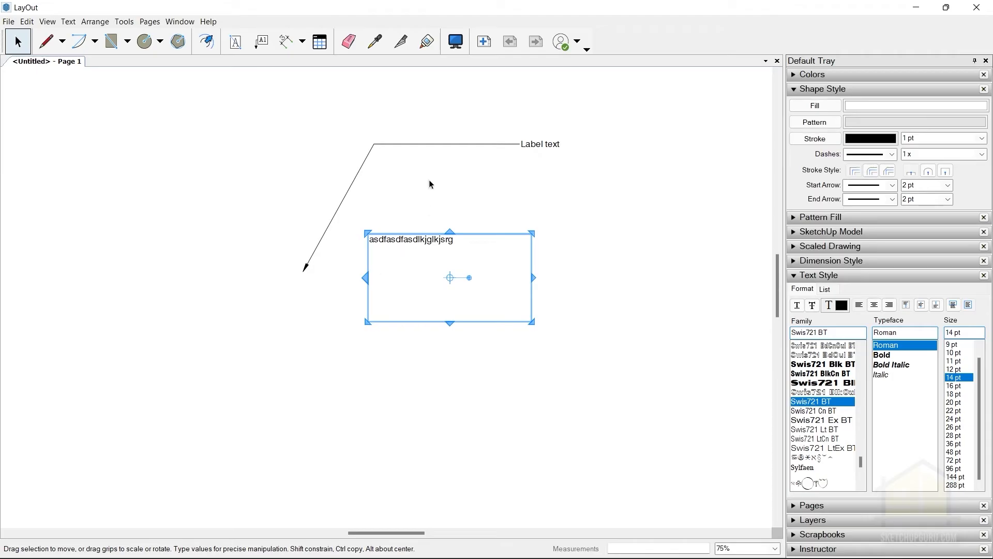
pyautogui.click(479, 181)
pyautogui.scroll(3, 414, 366)
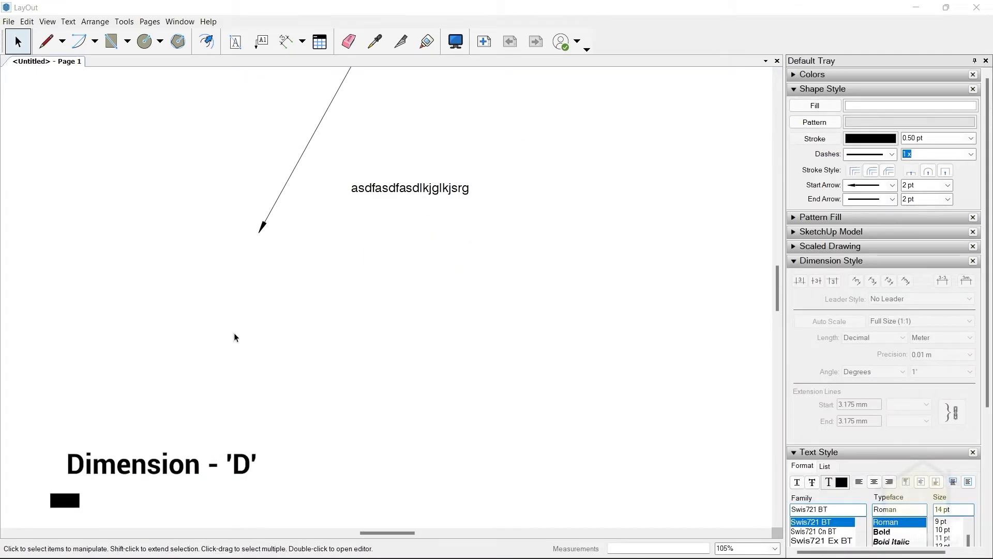
# Place a horizontal sample linear dimension about 0.05 m long below the first sample text.
pyautogui.click(284, 46)
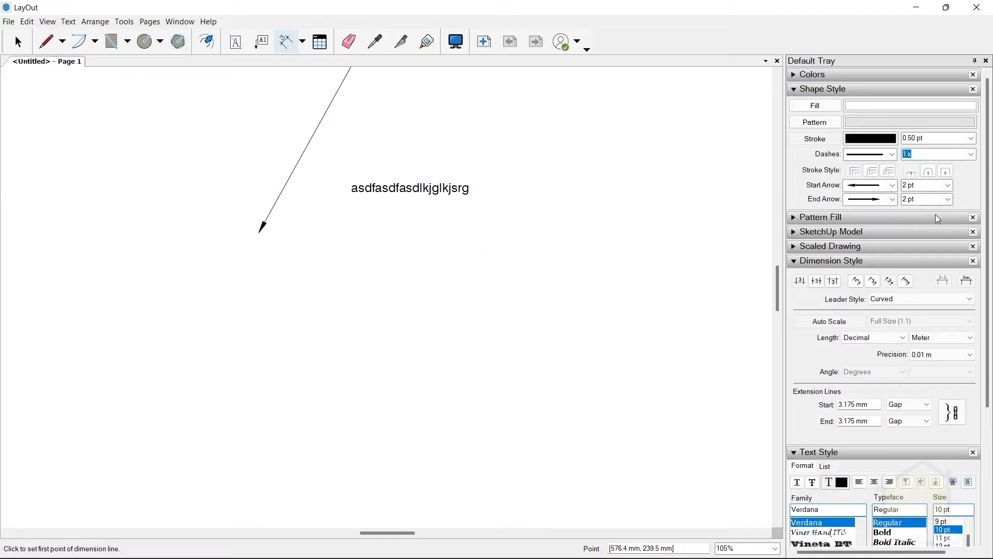
pyautogui.click(406, 324)
pyautogui.click(524, 324)
pyautogui.click(521, 299)
pyautogui.press('space')
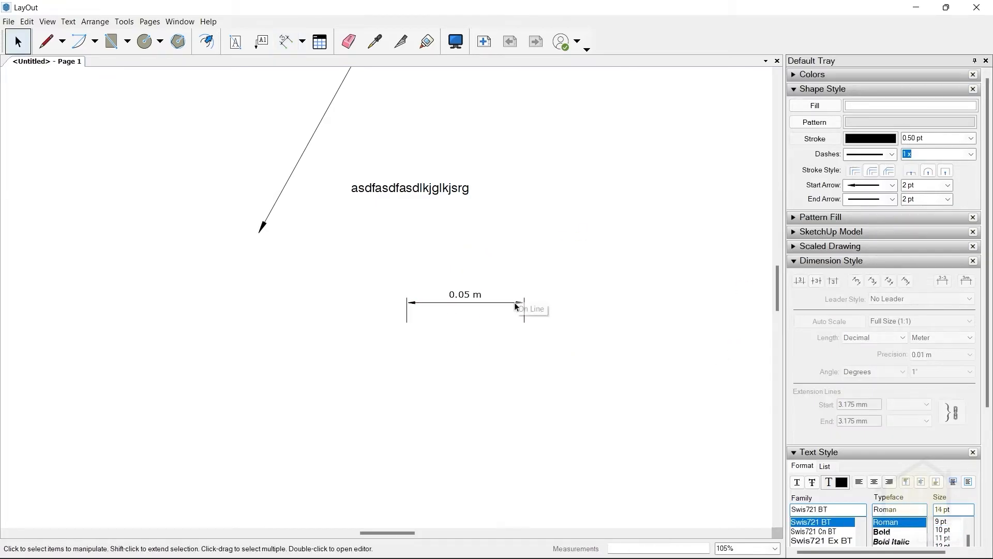
# Check the style settings of the sample dimension and delete it.
pyautogui.click(513, 302)
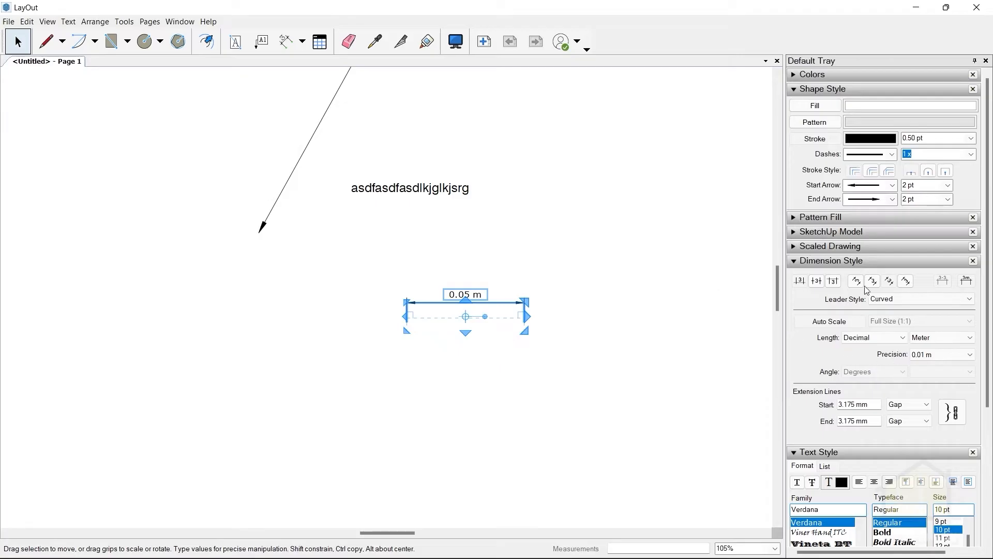
pyautogui.click(658, 329)
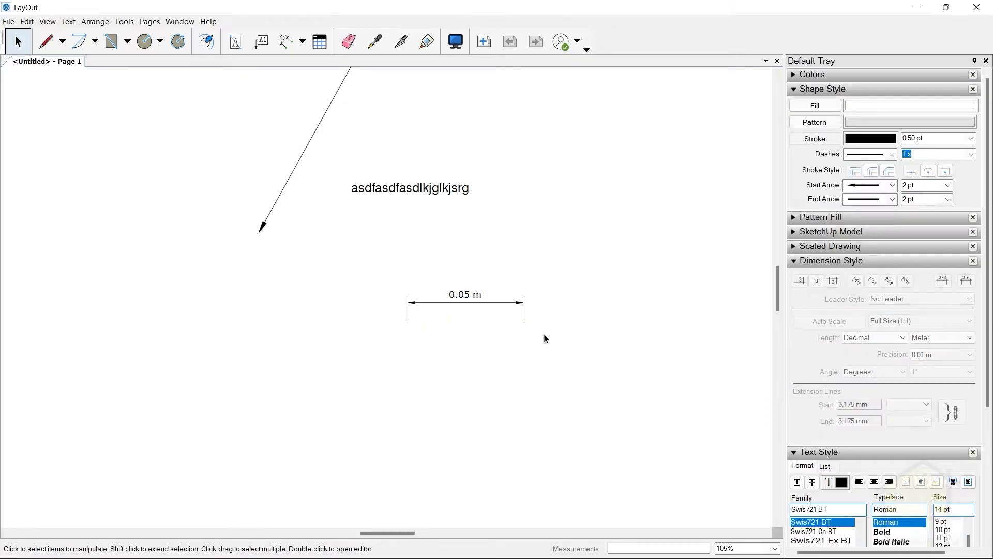
pyautogui.click(518, 303)
pyautogui.press('Delete')
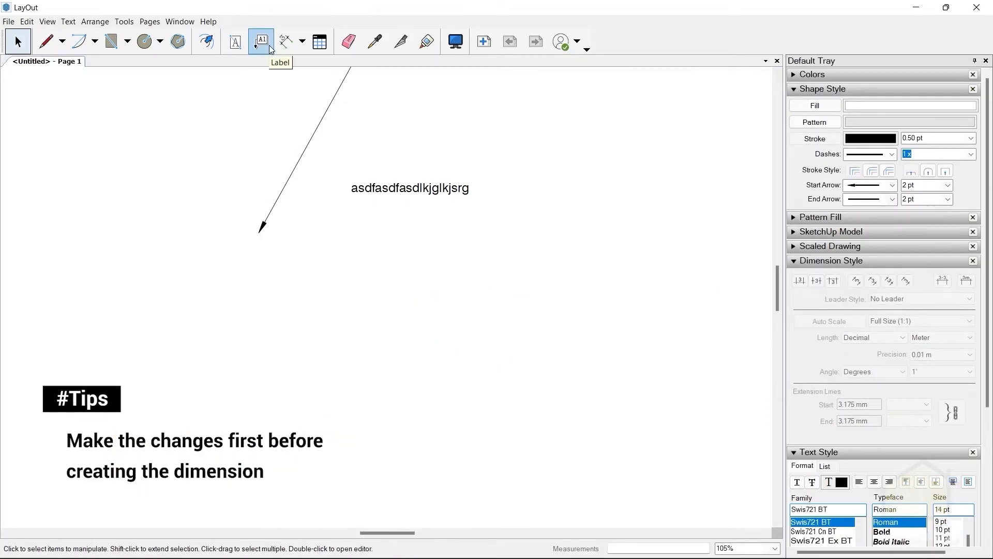
# Set the Dimension tool's default stroke width to 0.10 pt.
pyautogui.click(288, 41)
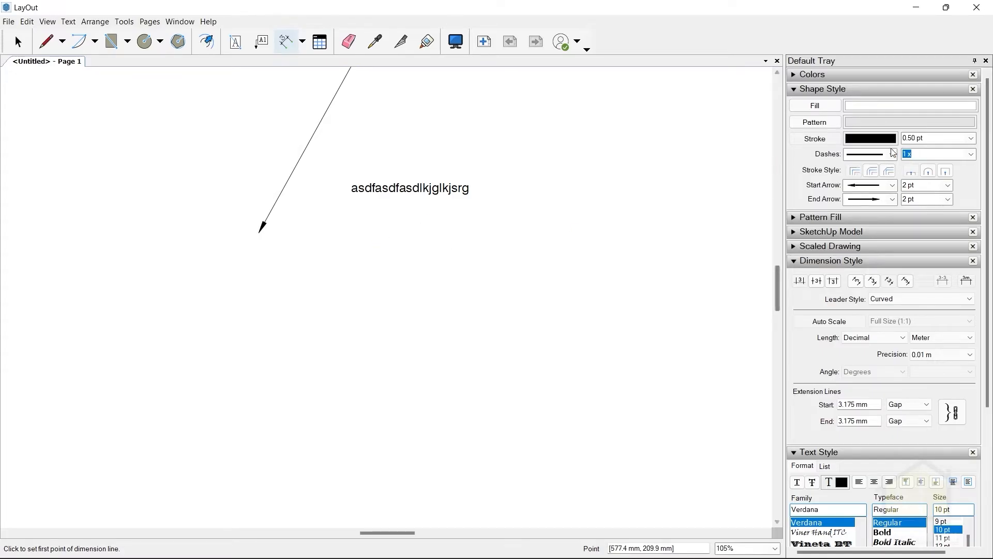
pyautogui.moveTo(926, 138); pyautogui.dragTo(813, 132)
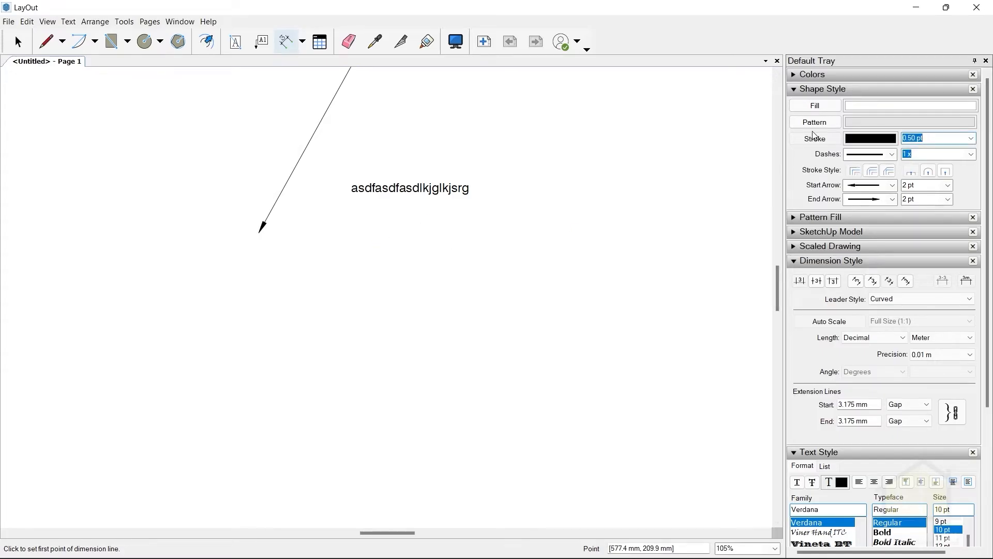
pyautogui.write('0')
pyautogui.press('Tab')
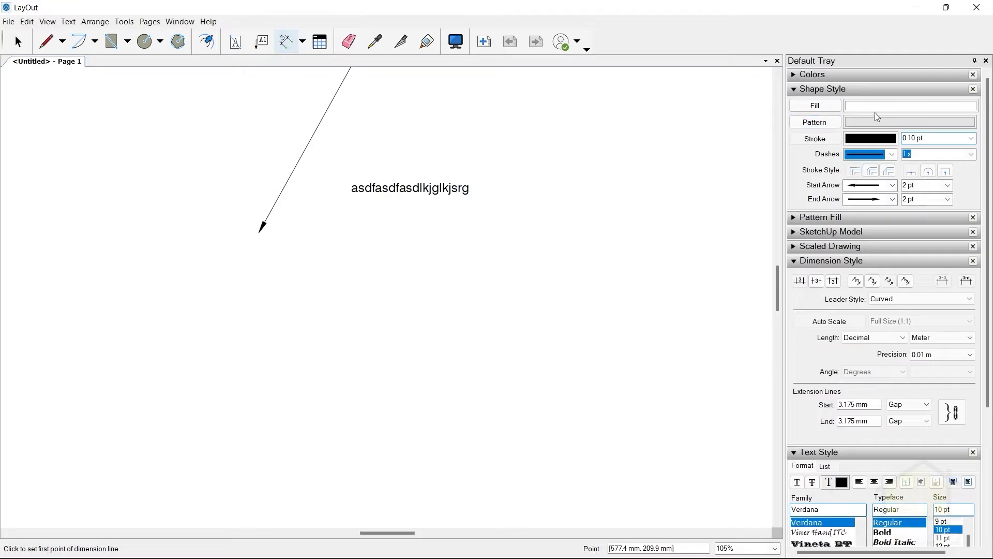
# Give default dimensions slash tick marks as both the start and end arrows.
pyautogui.click(892, 186)
pyautogui.click(880, 347)
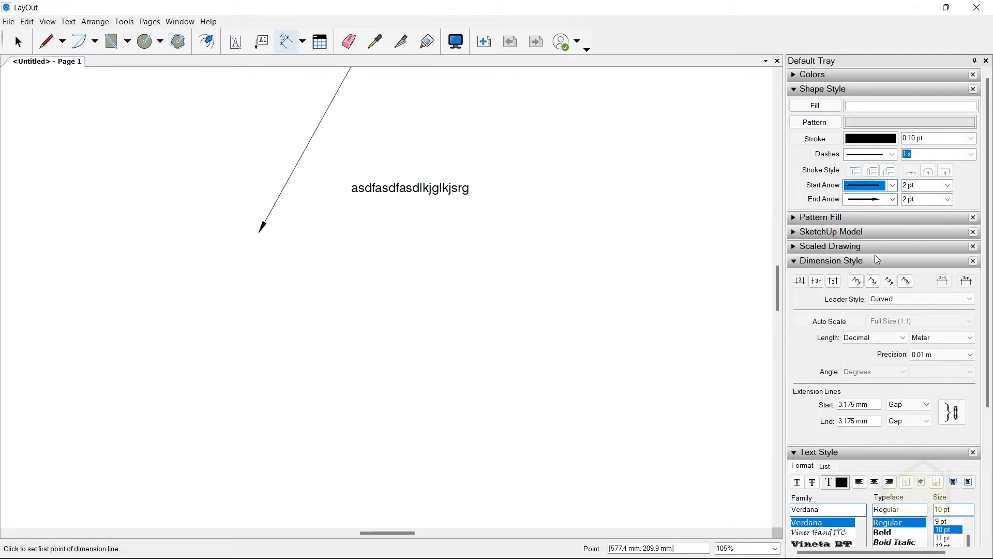
pyautogui.click(892, 200)
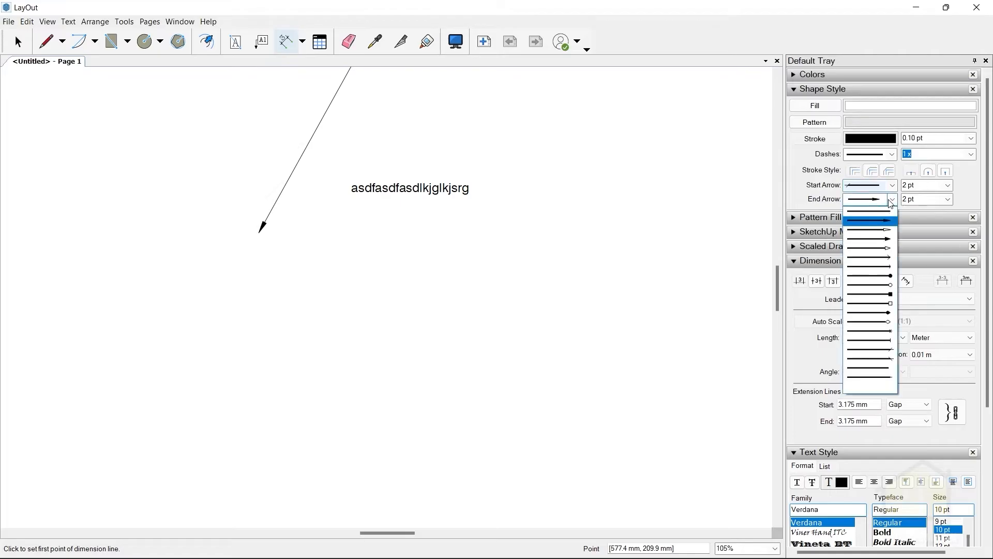
pyautogui.click(881, 359)
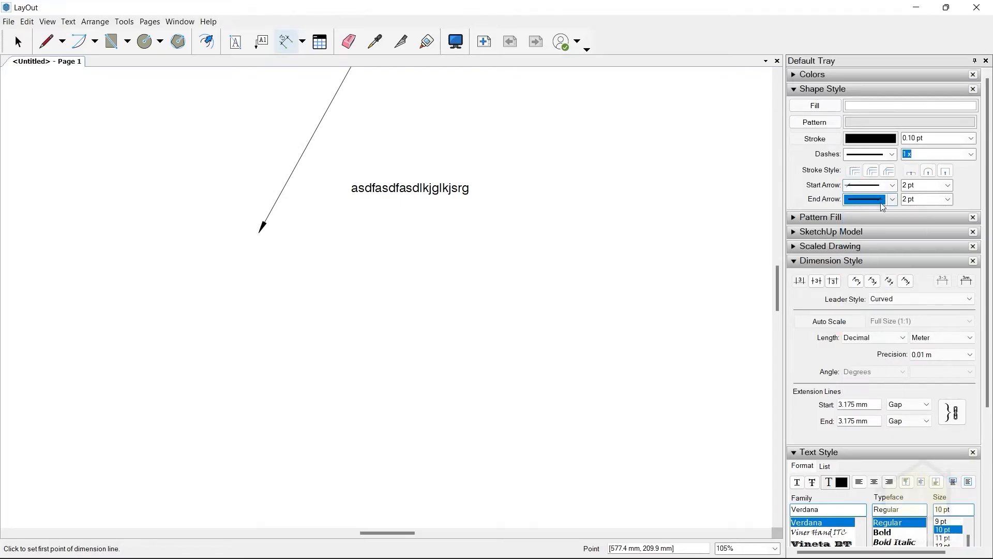
# Set the dimension's start and end arrow sizes to 5 pt each.
pyautogui.click(946, 187)
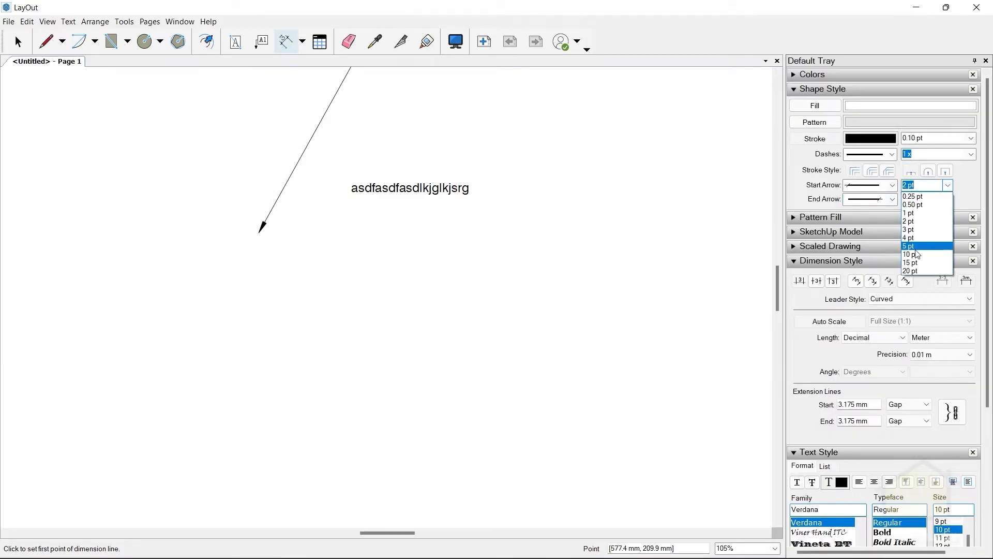
pyautogui.click(915, 248)
pyautogui.click(947, 199)
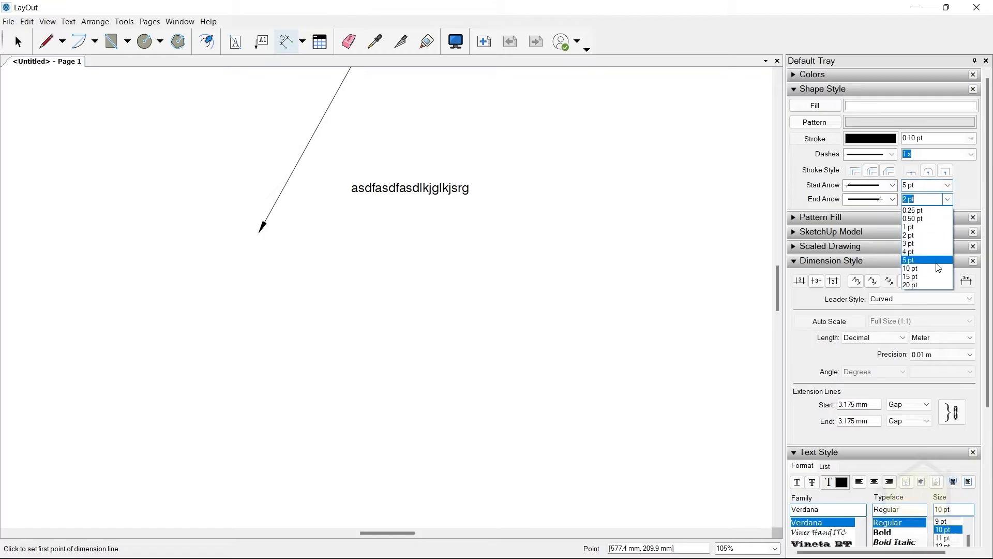
pyautogui.click(927, 261)
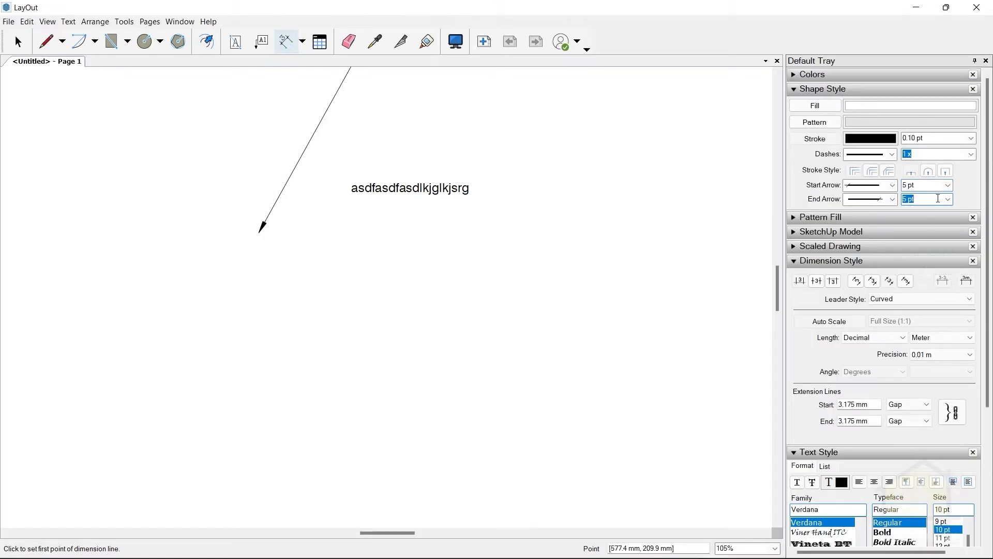
# Set the default dimension length unit to Millimeter with a precision of 1 mm.
pyautogui.click(818, 283)
pyautogui.click(875, 284)
pyautogui.click(943, 339)
pyautogui.click(936, 365)
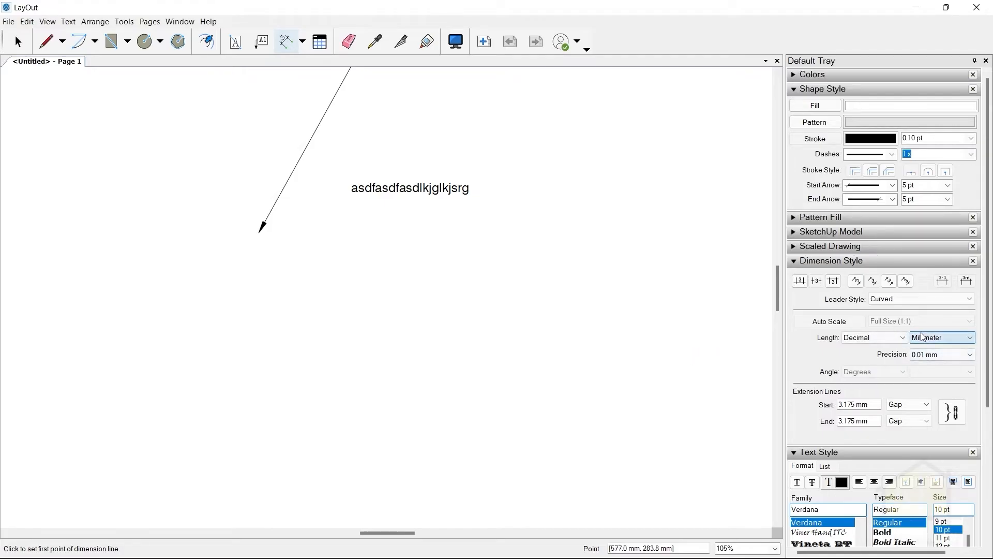
pyautogui.click(939, 356)
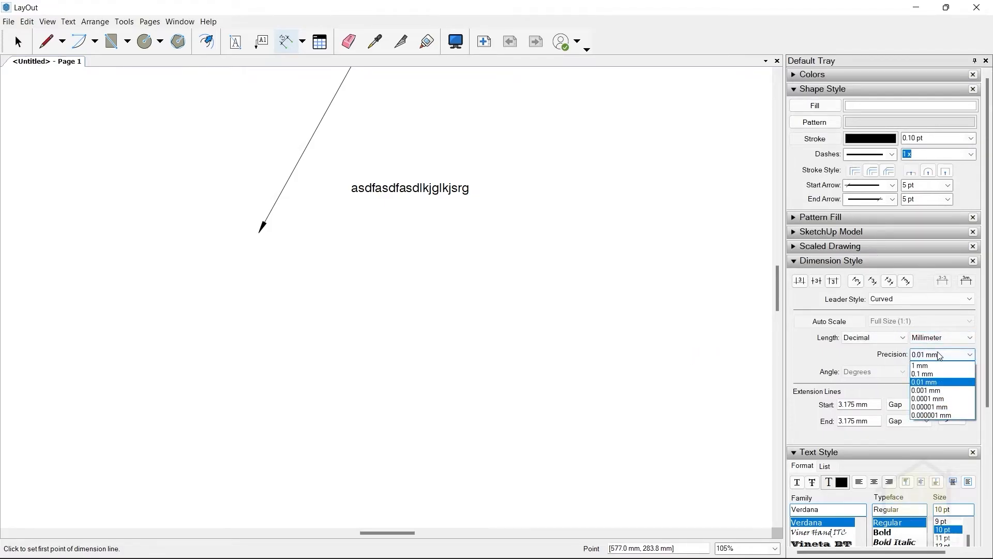
pyautogui.click(937, 366)
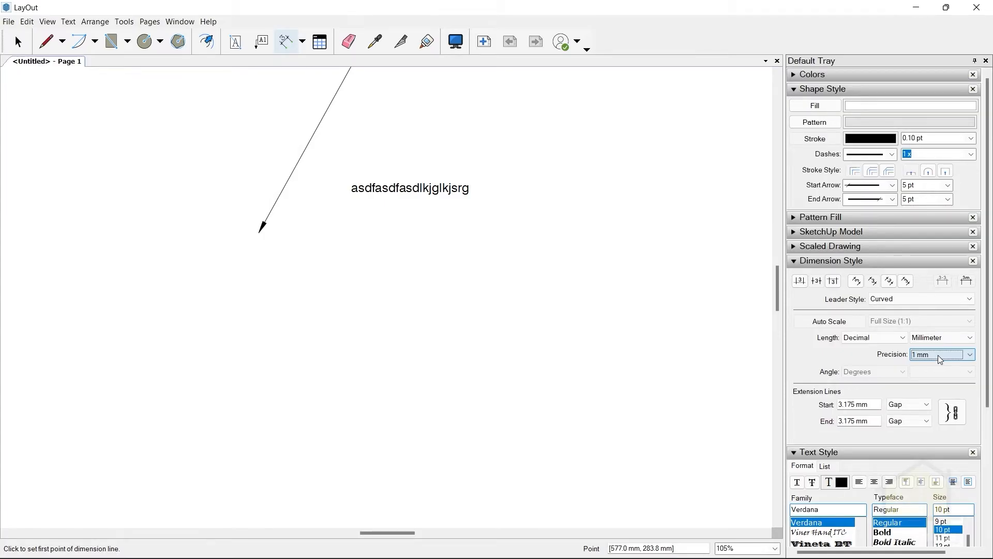
# Draw two horizontal linear test dimensions below the sample text, about 74 mm and about 48 mm long.
pyautogui.click(295, 349)
pyautogui.click(487, 348)
pyautogui.click(481, 302)
pyautogui.click(578, 284)
pyautogui.click(702, 283)
pyautogui.click(700, 250)
pyautogui.click(24, 43)
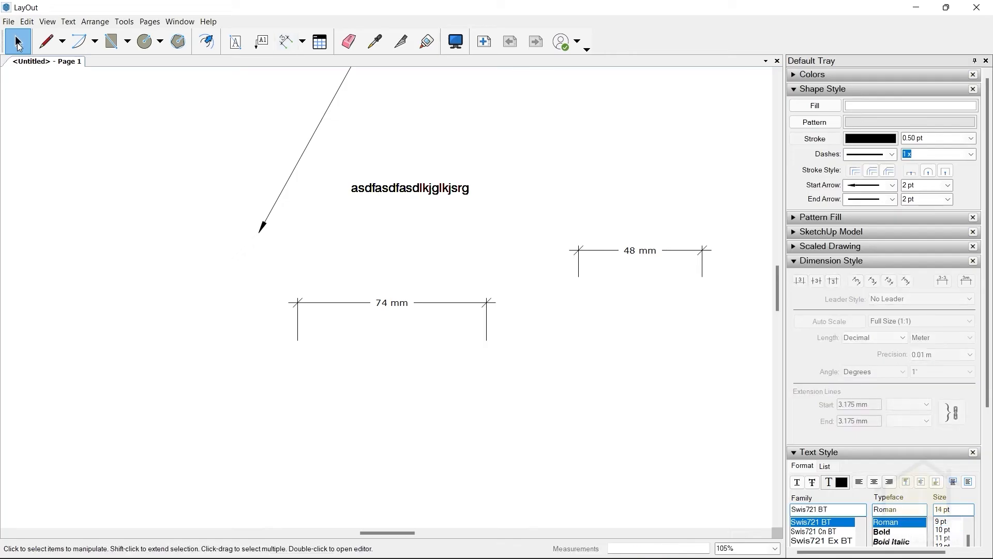
# Draw another horizontal linear test dimension about 46 mm long above the 48 mm one.
pyautogui.click(285, 41)
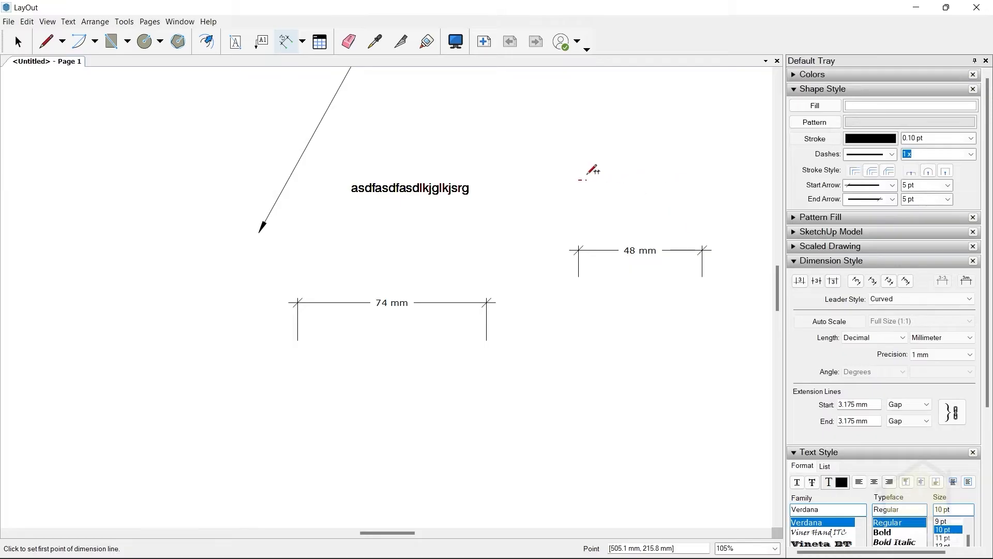
pyautogui.click(585, 180)
pyautogui.click(704, 179)
pyautogui.click(701, 145)
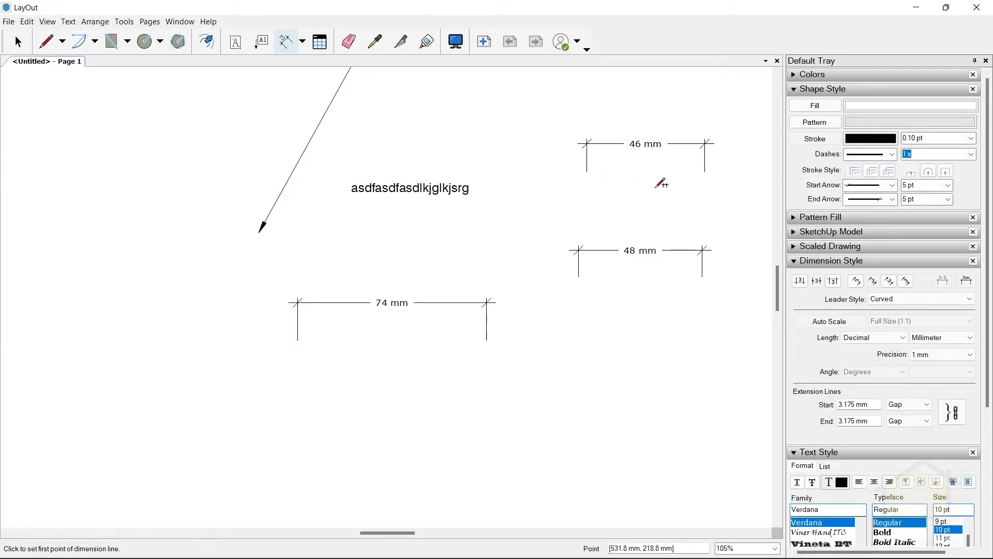
pyautogui.scroll(-2, 641, 180)
pyautogui.scroll(2, 639, 179)
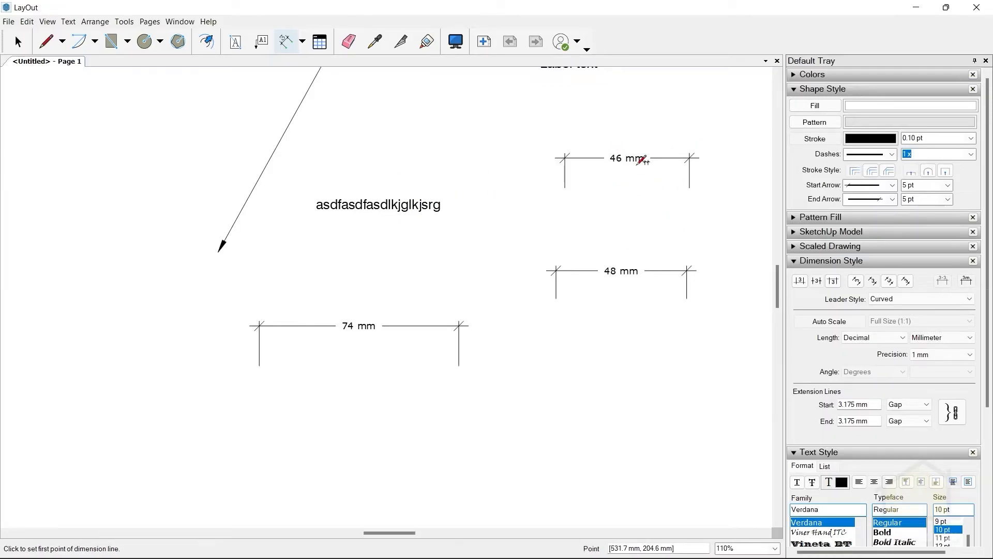
# Hide the length units for new dimensions and draw a linear dimension about 45 mm long below the 48 mm one.
pyautogui.click(964, 281)
pyautogui.click(542, 370)
pyautogui.click(666, 364)
pyautogui.click(651, 344)
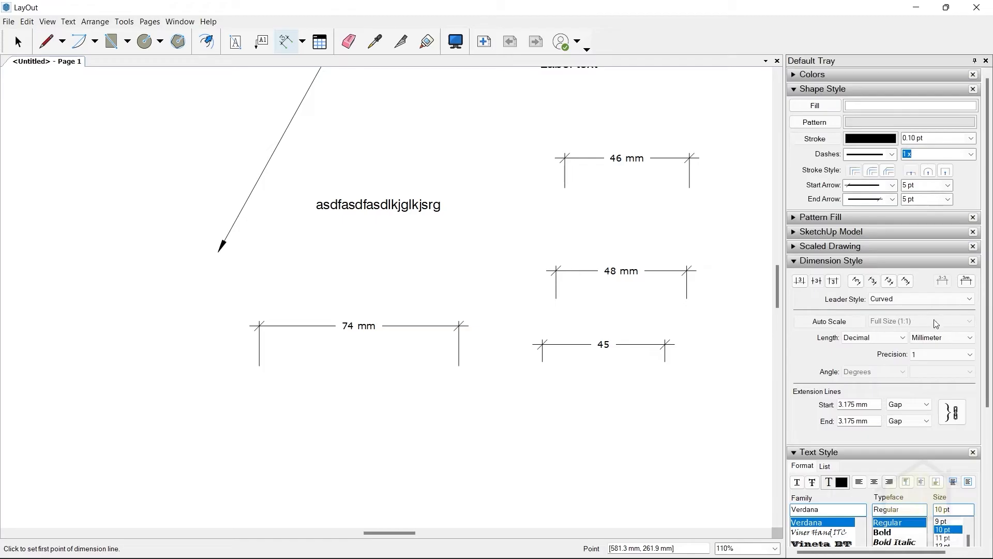
# Show the length units again for new dimensions and draw a linear dimension about 27 mm long above the 46 mm one.
pyautogui.click(960, 284)
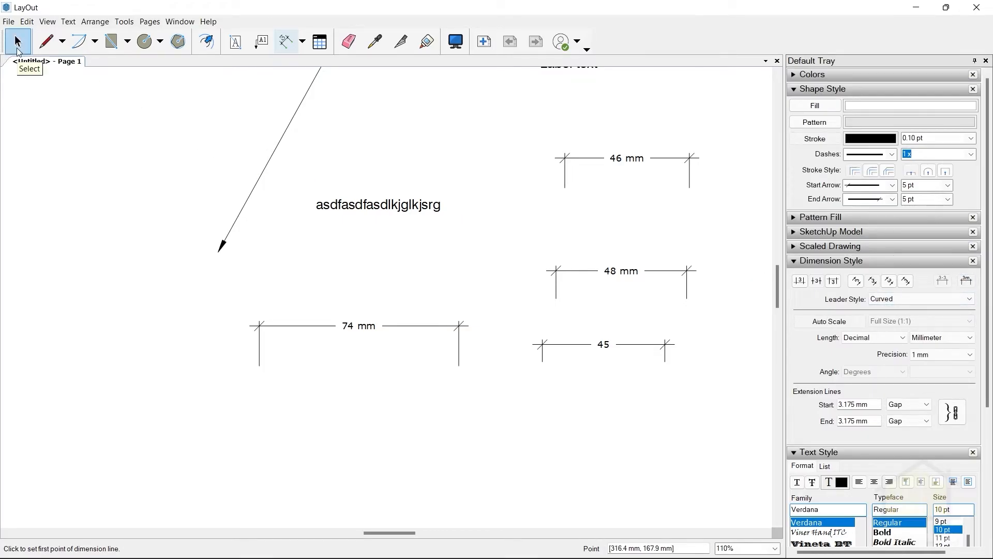
pyautogui.click(18, 47)
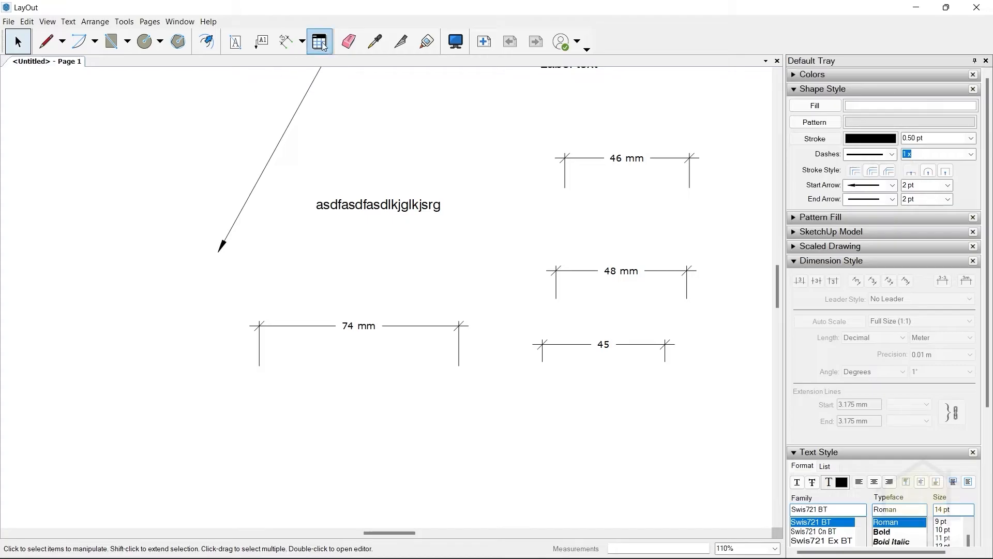
pyautogui.click(285, 42)
pyautogui.click(464, 117)
pyautogui.click(535, 118)
pyautogui.click(532, 94)
pyautogui.click(18, 42)
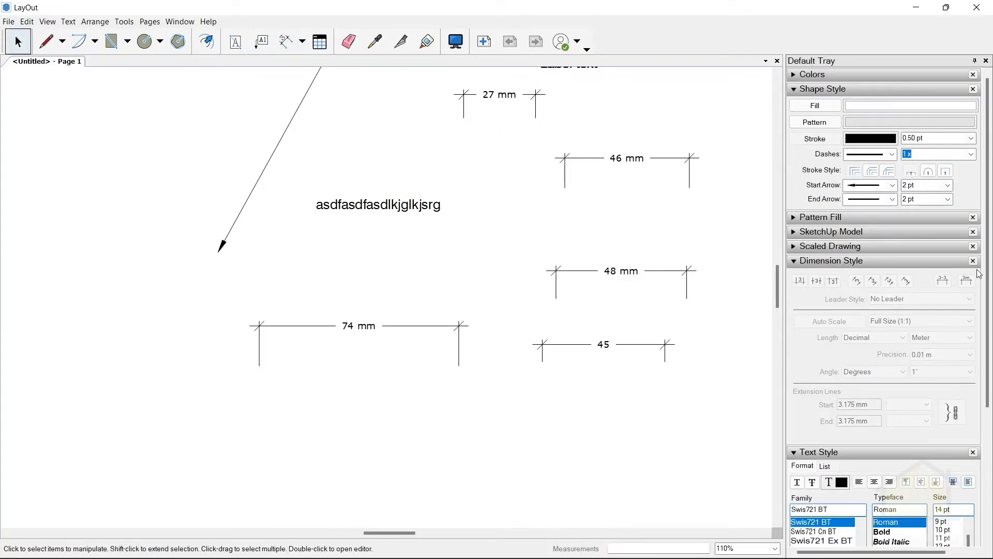
pyautogui.press('d')
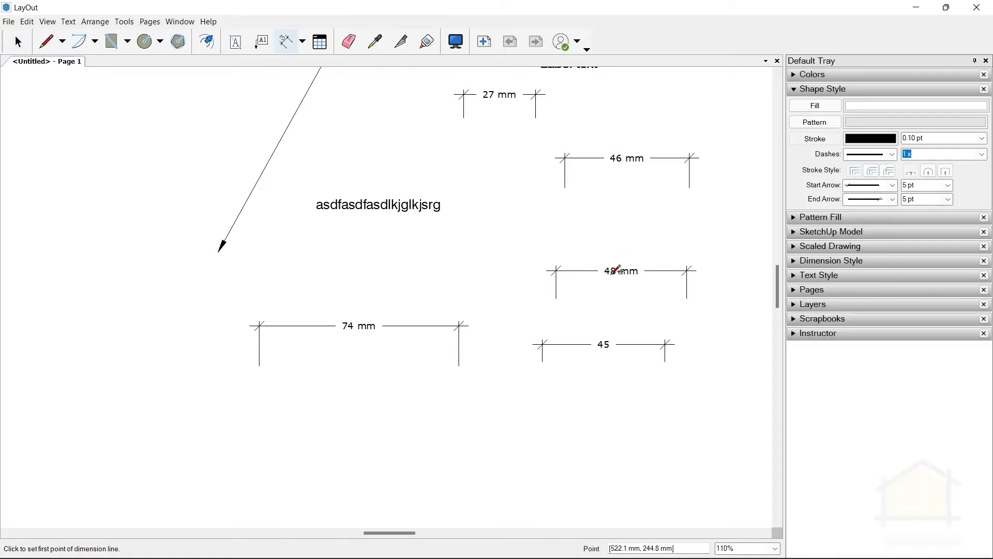
pyautogui.click(801, 279)
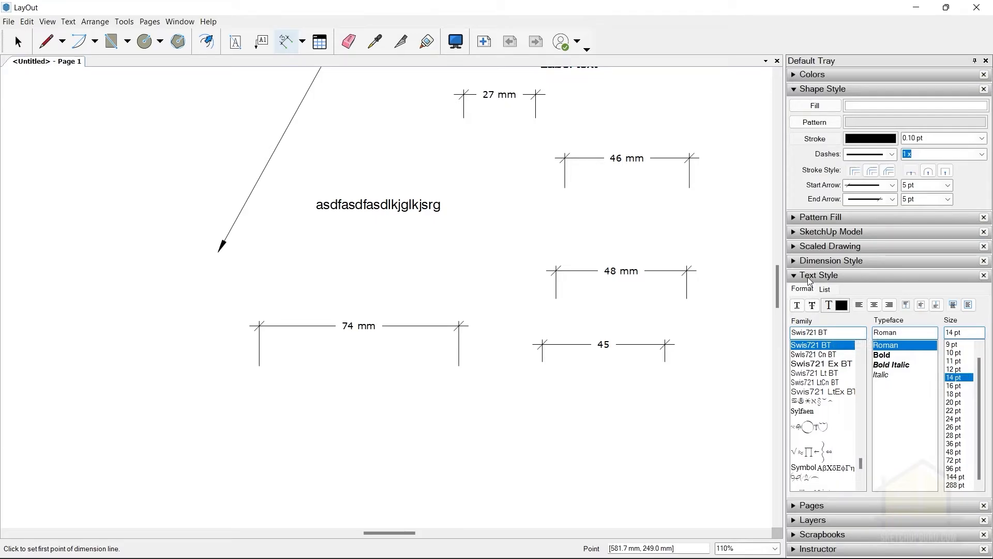
pyautogui.click(810, 276)
pyautogui.click(21, 46)
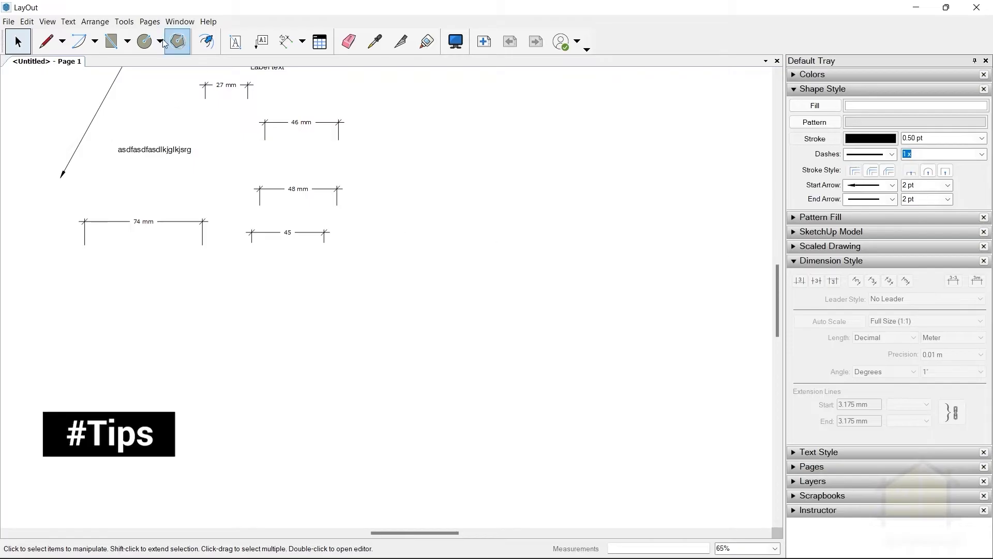
# Set the Angular Dimension tool's default stroke width to 0.1 pt.
pyautogui.click(302, 42)
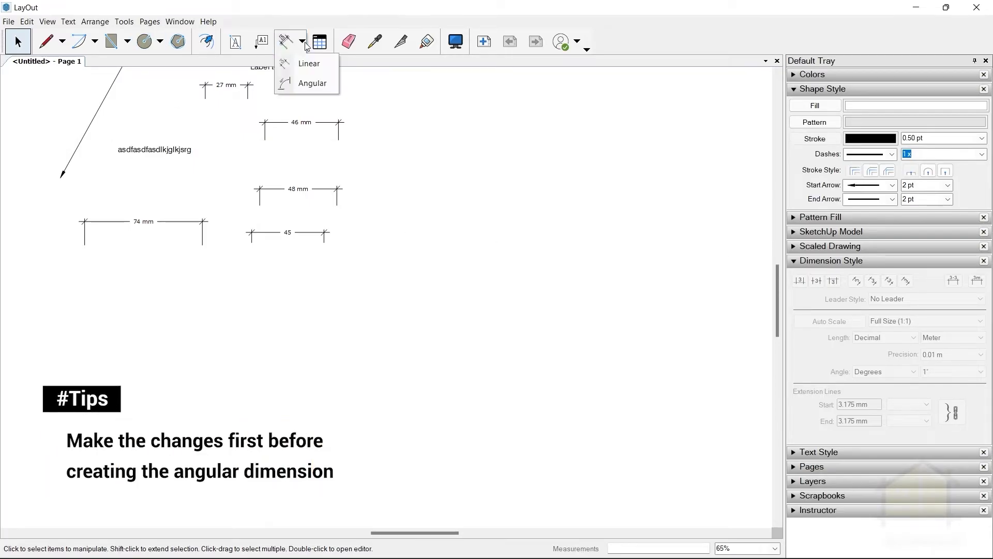
pyautogui.click(305, 85)
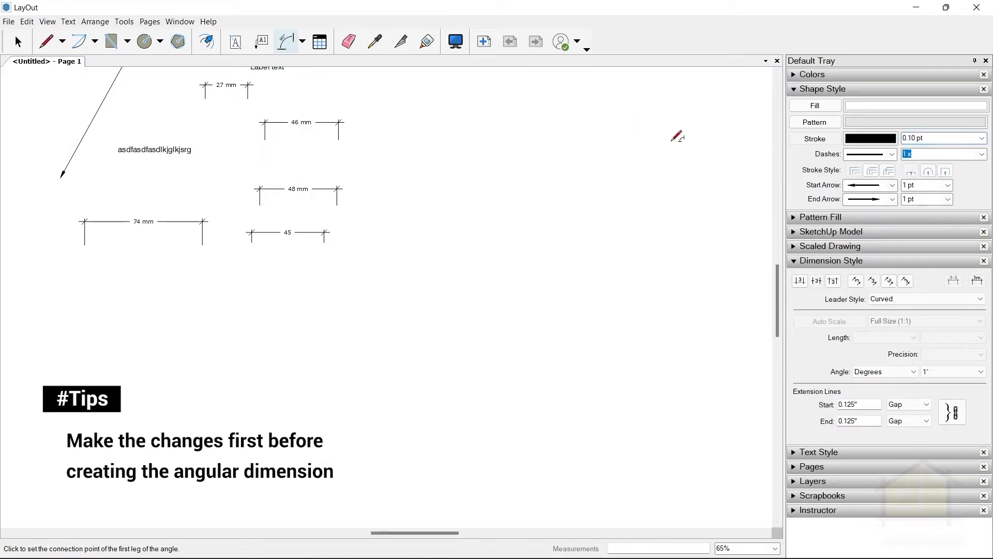
pyautogui.click(911, 140)
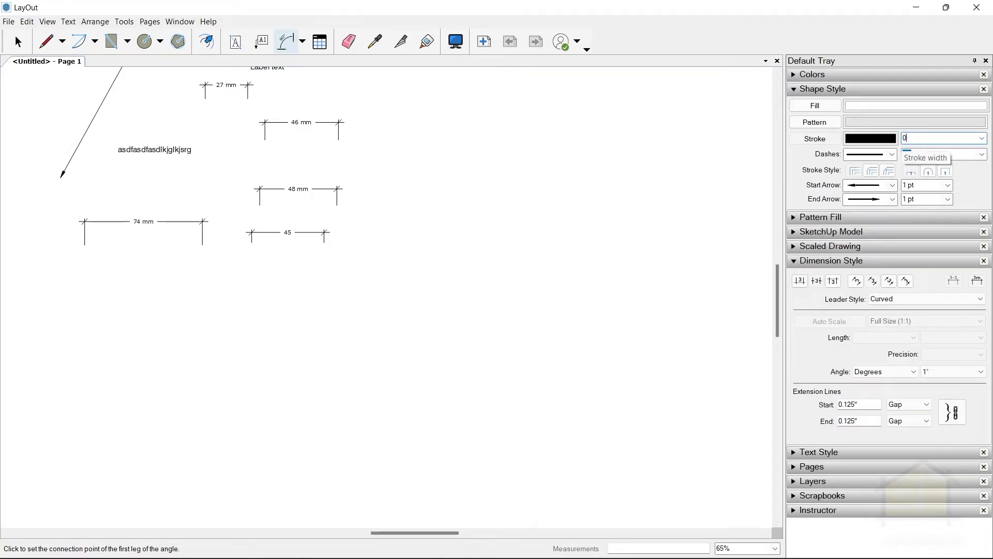
pyautogui.press('Tab')
pyautogui.press('Tab')
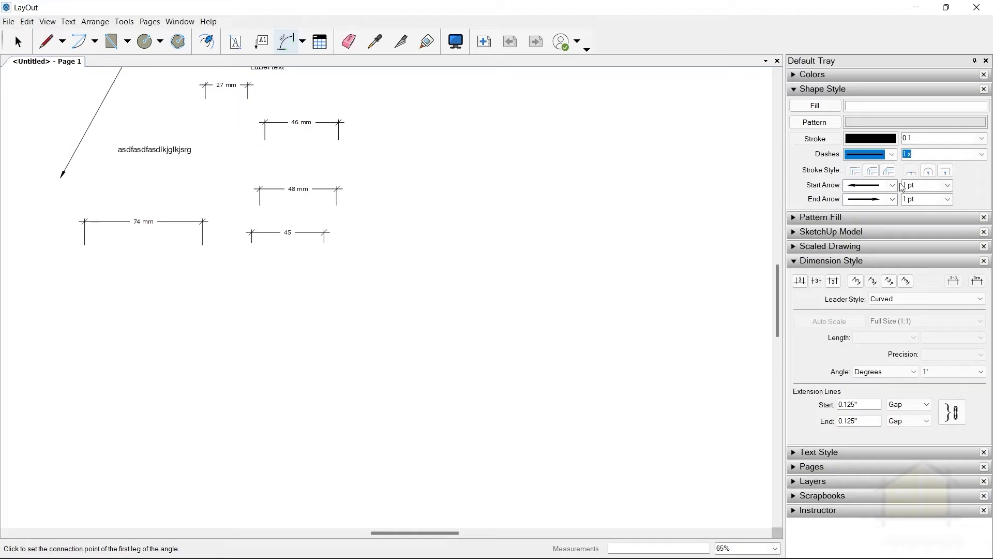
# Set the default start and end arrow sizes of angular dimensions to 5 pt each.
pyautogui.click(947, 185)
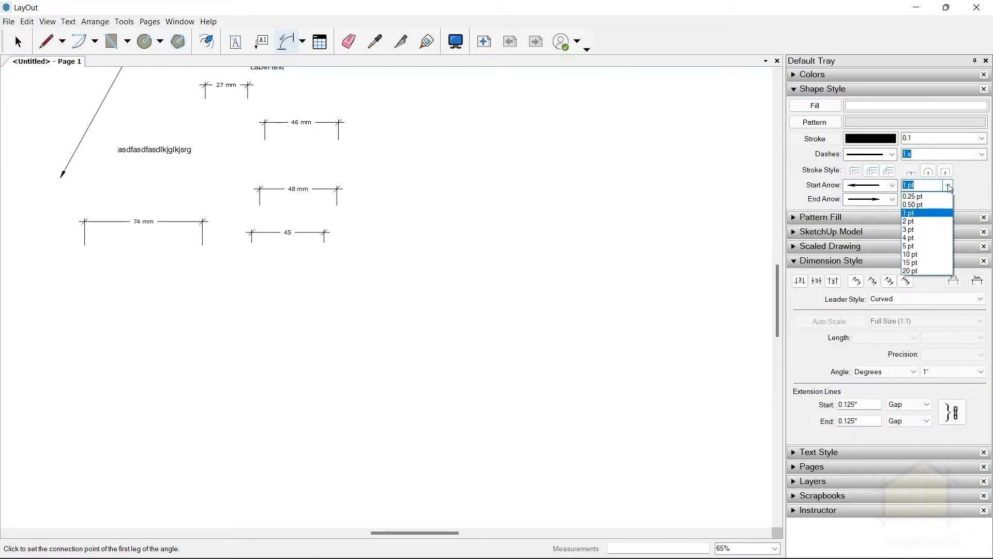
pyautogui.click(925, 242)
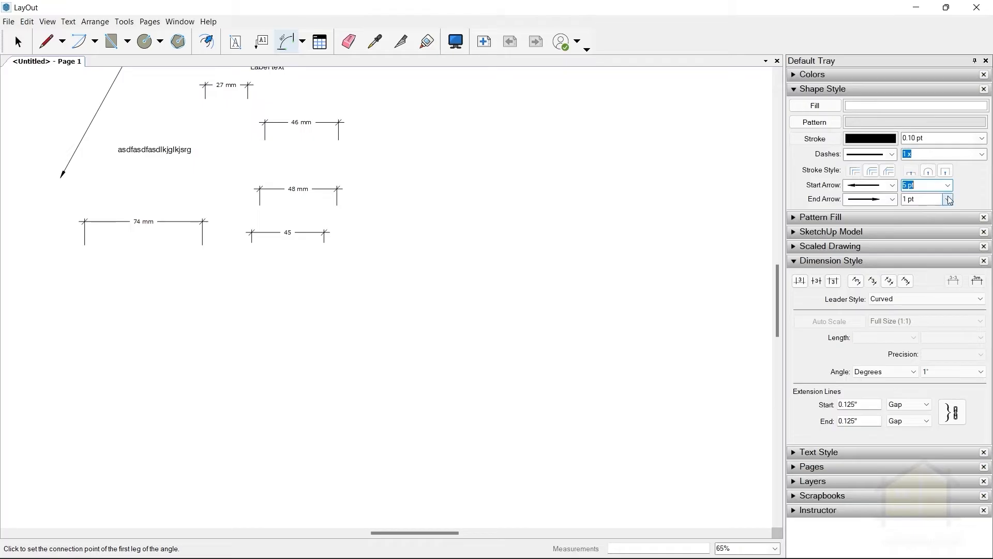
pyautogui.click(949, 200)
pyautogui.click(912, 261)
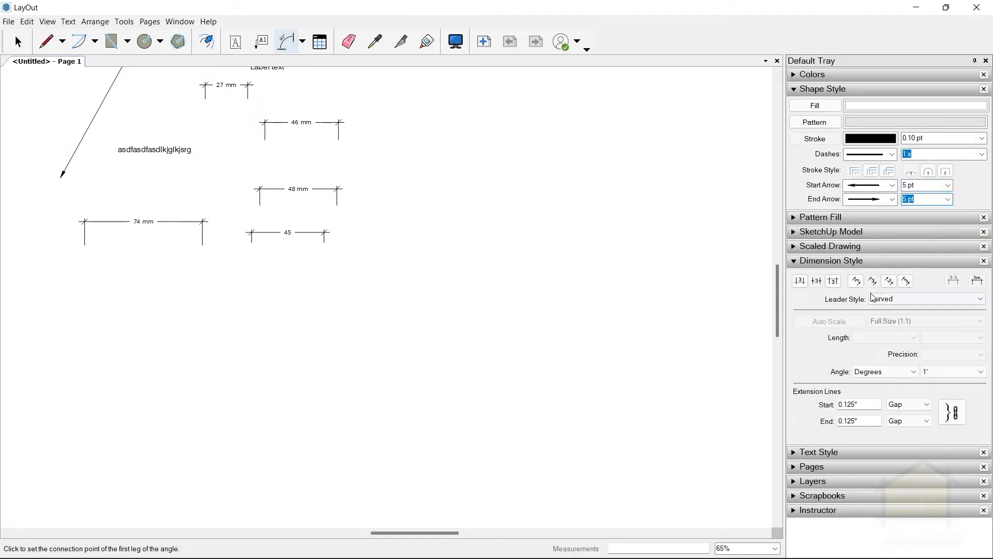
# Center the default angular dimension text on its dimension line and choose the second text alignment option.
pyautogui.click(818, 283)
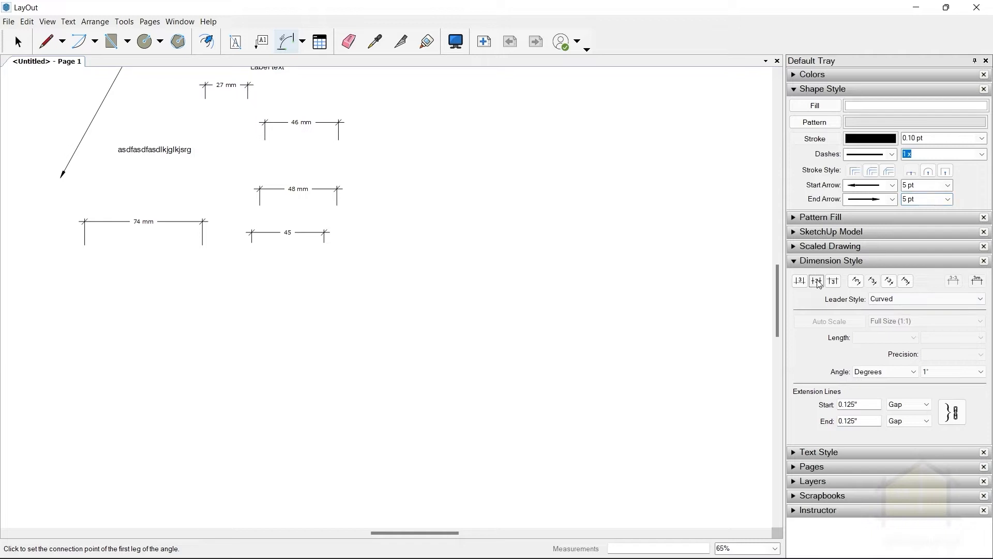
pyautogui.click(873, 279)
pyautogui.click(811, 457)
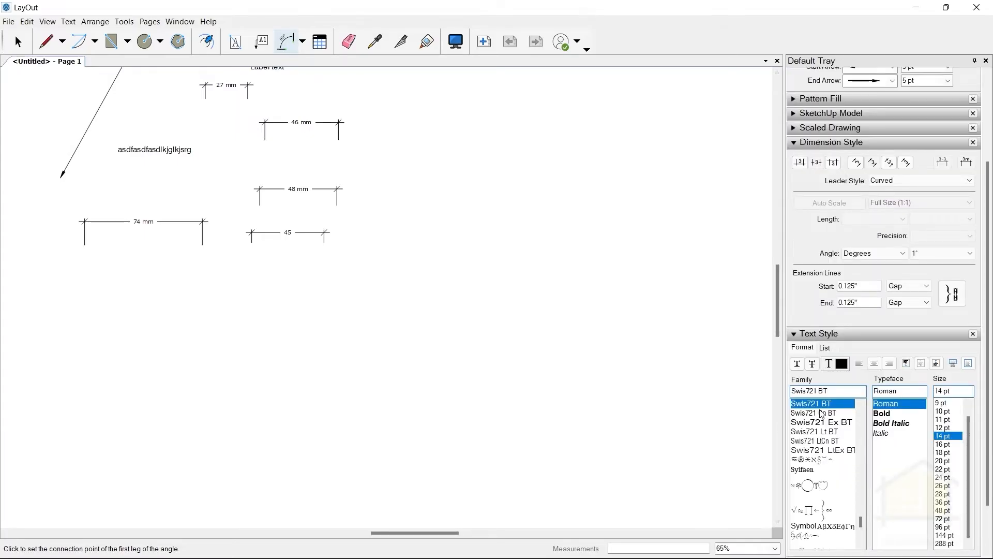
# Draw an angular test dimension of about 68° in the empty area beyond the linear dimensions.
pyautogui.click(389, 279)
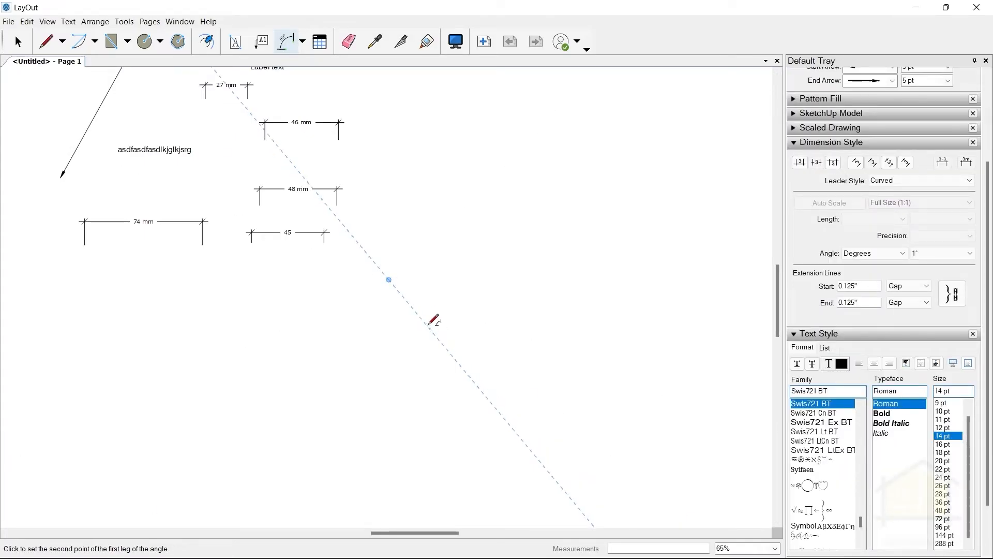
pyautogui.click(425, 321)
pyautogui.click(539, 285)
pyautogui.click(505, 346)
pyautogui.click(483, 284)
pyautogui.scroll(1, 469, 281)
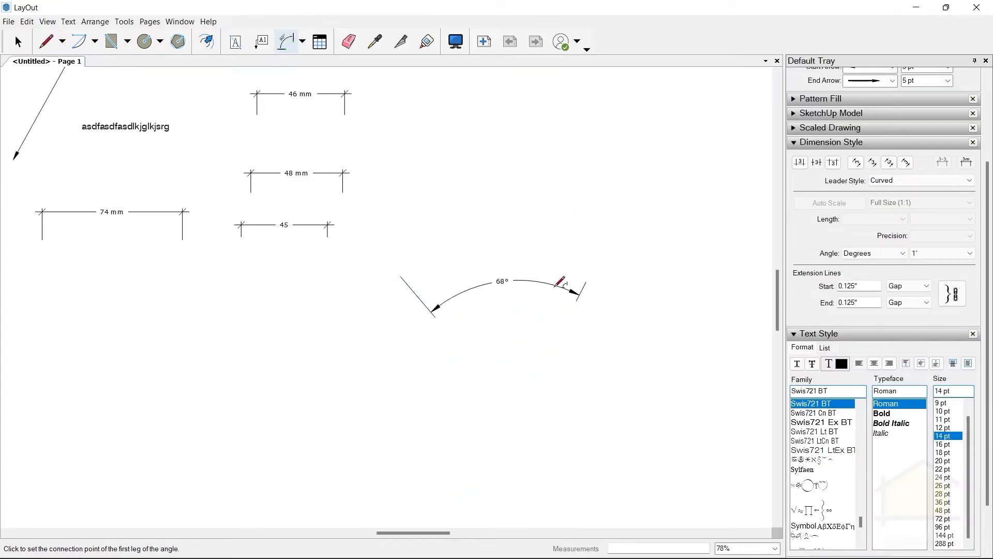
pyautogui.scroll(2, 577, 258)
pyautogui.scroll(-2, 567, 263)
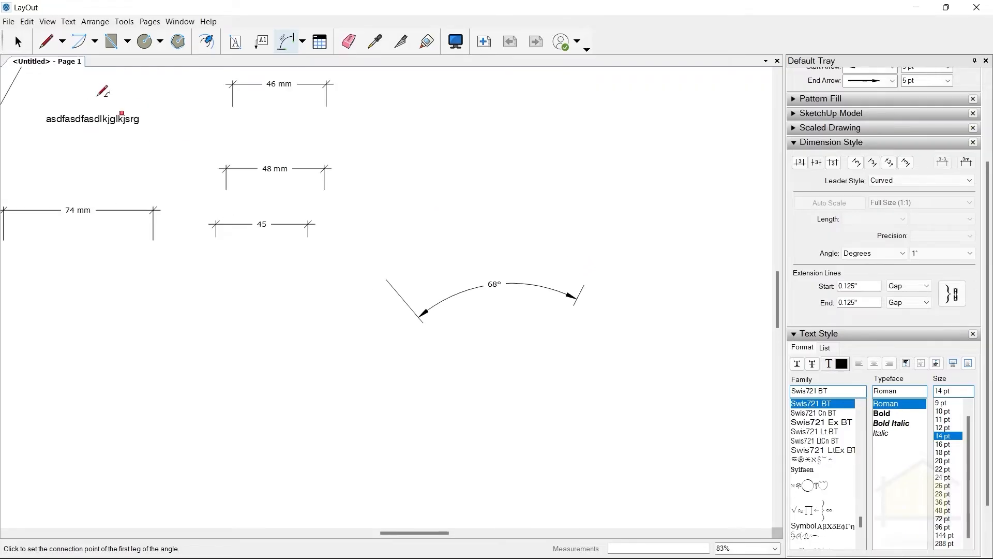
pyautogui.scroll(-2, 765, 321)
pyautogui.scroll(-1, 807, 316)
pyautogui.scroll(1, 745, 161)
pyautogui.scroll(-1, 429, 169)
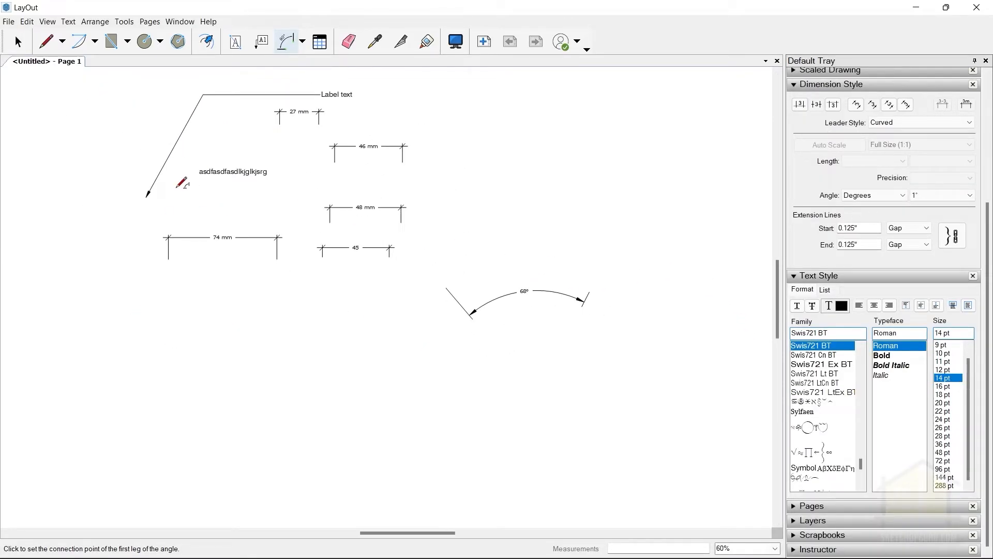
pyautogui.click(17, 41)
pyautogui.scroll(-1, 408, 279)
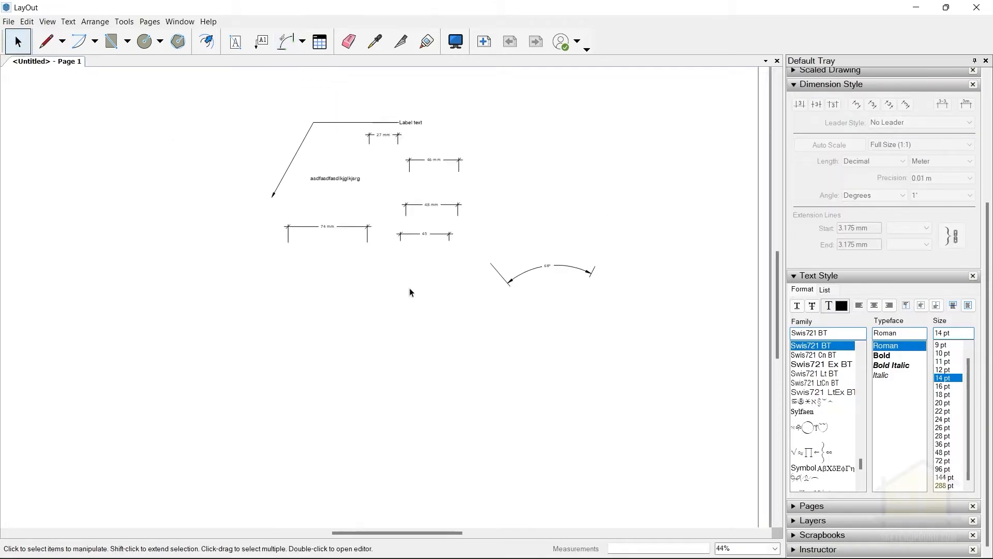
pyautogui.scroll(2, 397, 267)
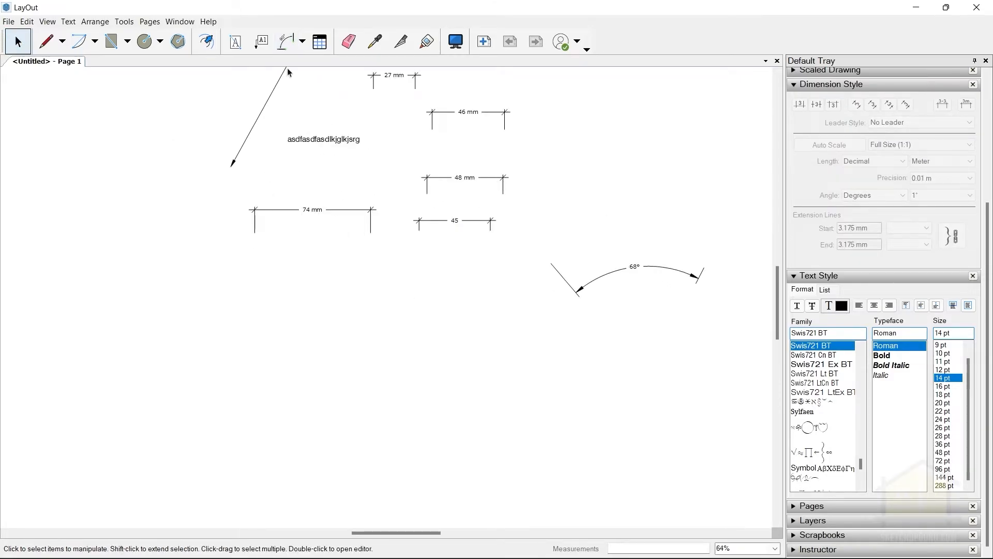
# Switch back to linear dimensioning and draw a horizontal dimension about 70 mm long below the 74 mm one.
pyautogui.click(287, 41)
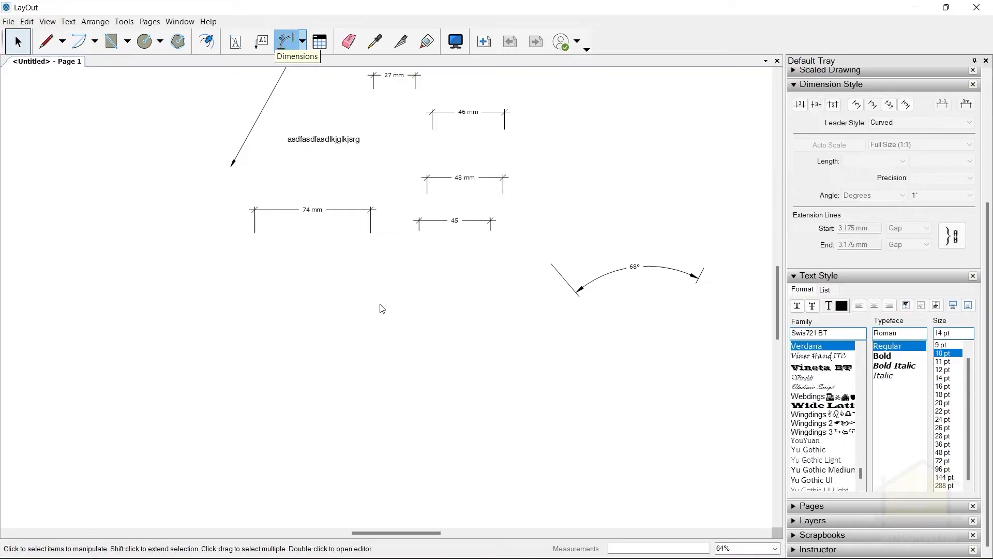
pyautogui.click(342, 345)
pyautogui.click(302, 41)
pyautogui.click(310, 62)
pyautogui.click(321, 314)
pyautogui.click(439, 312)
pyautogui.click(410, 286)
pyautogui.scroll(3, 405, 282)
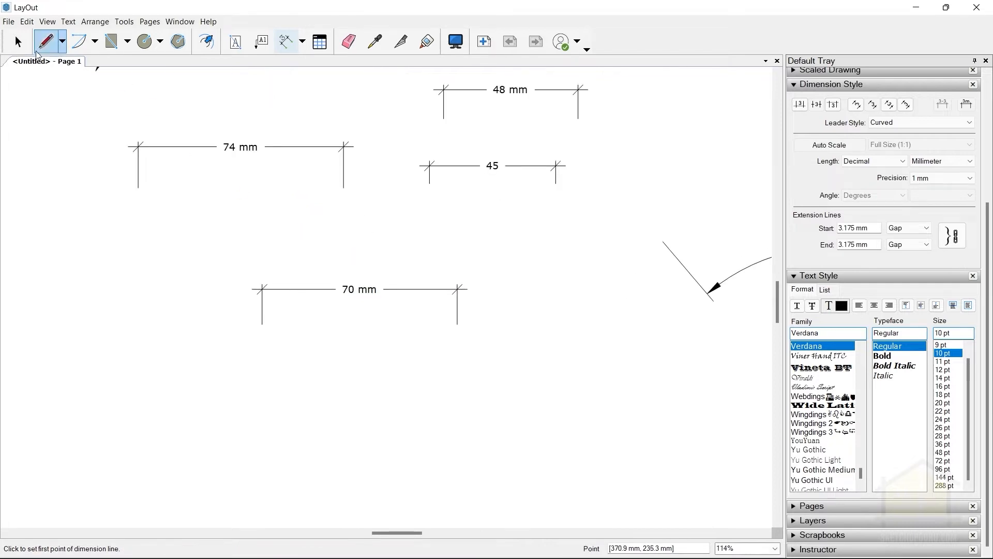
# Set the start and end arrow sizes of the 70 mm dimension to 15 pt each.
pyautogui.press('space')
pyautogui.click(367, 284)
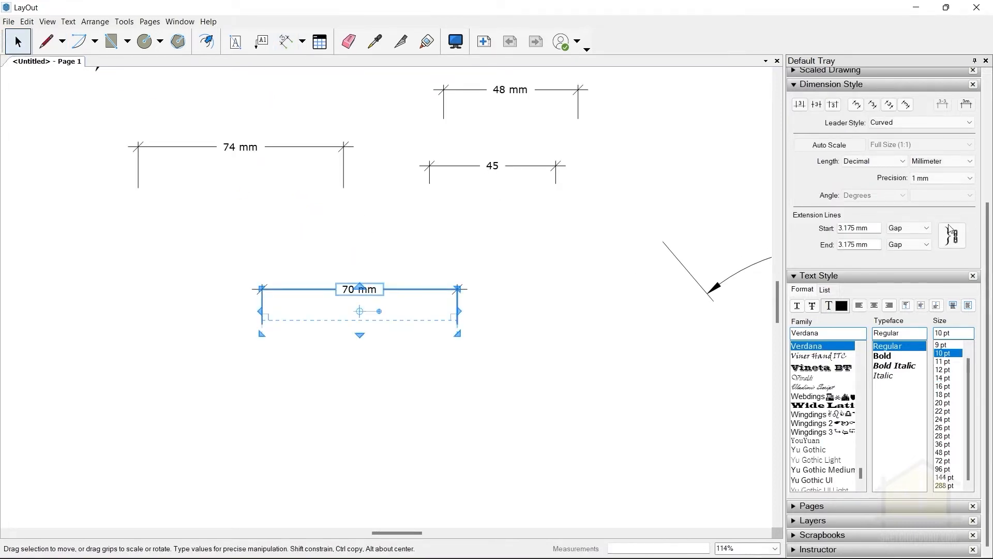
pyautogui.scroll(3, 854, 192)
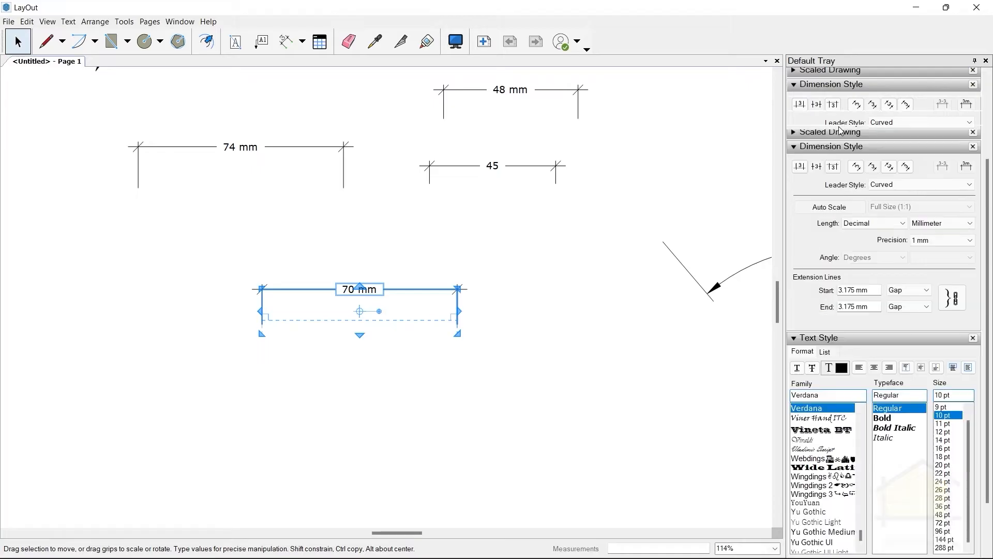
pyautogui.scroll(2, 844, 159)
pyautogui.click(948, 185)
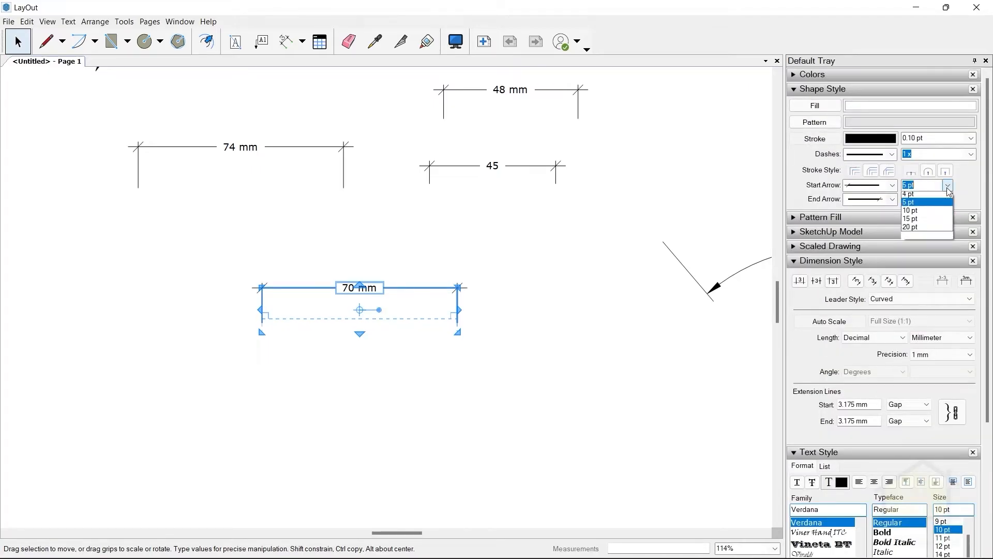
pyautogui.click(926, 262)
pyautogui.click(947, 199)
pyautogui.click(926, 276)
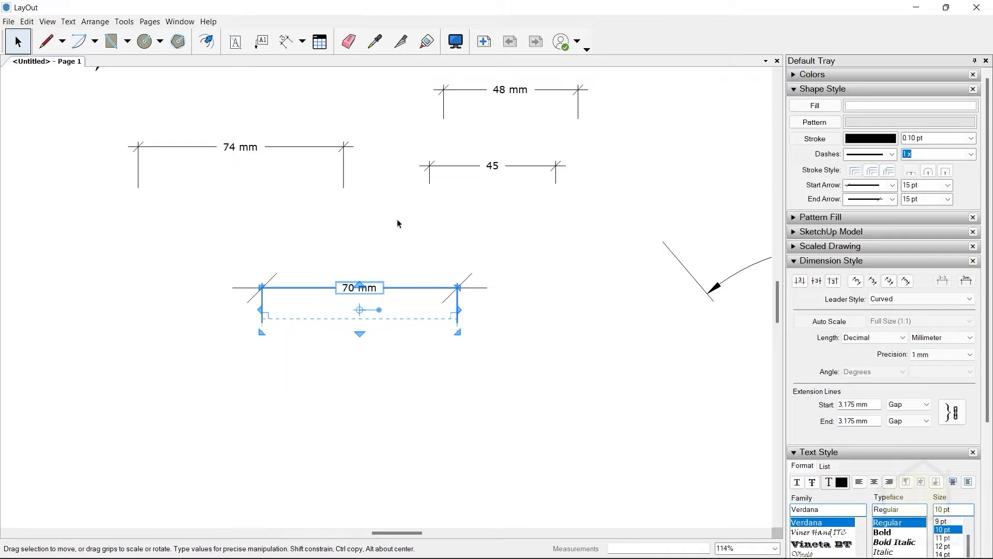
pyautogui.click(531, 331)
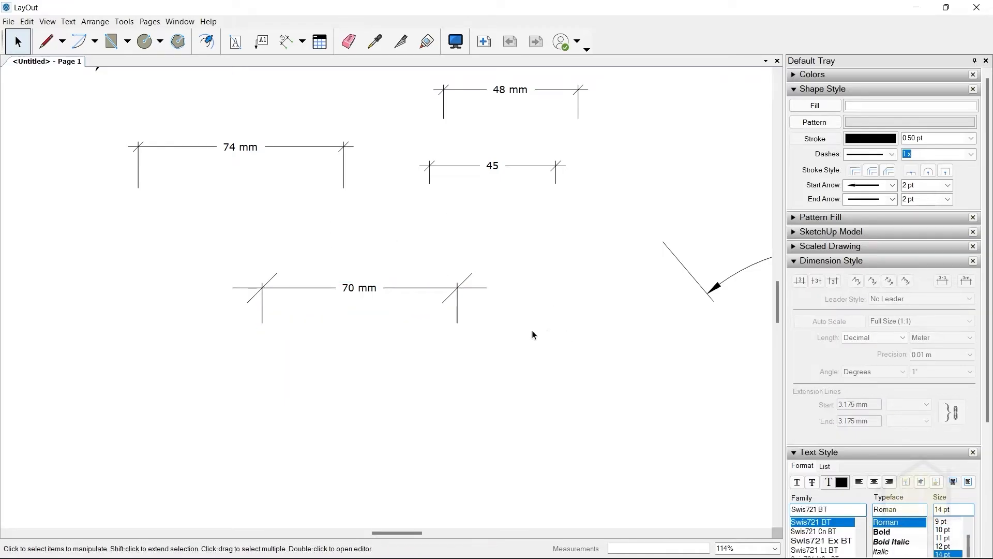
# Draw a horizontal linear test dimension about 73 mm long below the one with enlarged slash marks.
pyautogui.click(285, 41)
pyautogui.click(413, 421)
pyautogui.click(613, 421)
pyautogui.click(525, 381)
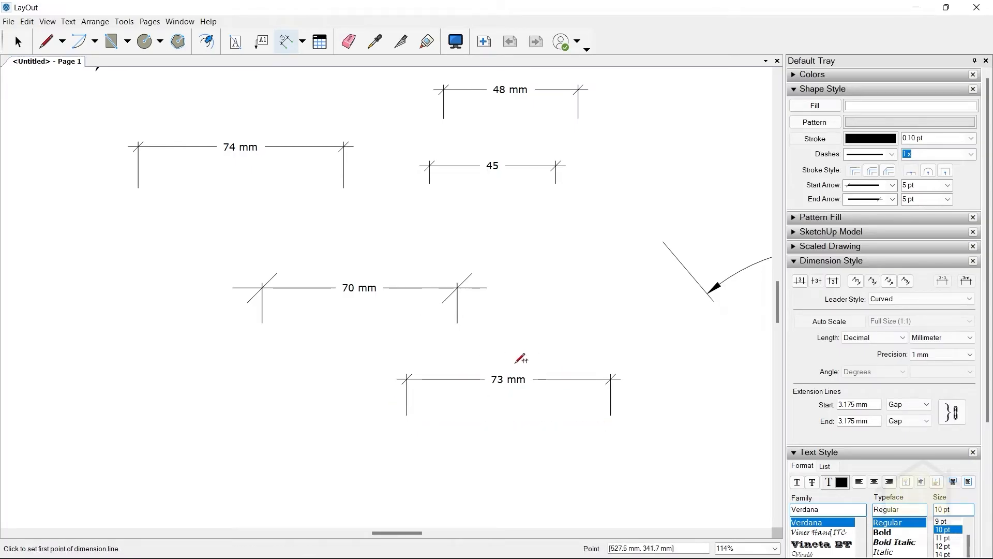
pyautogui.click(17, 41)
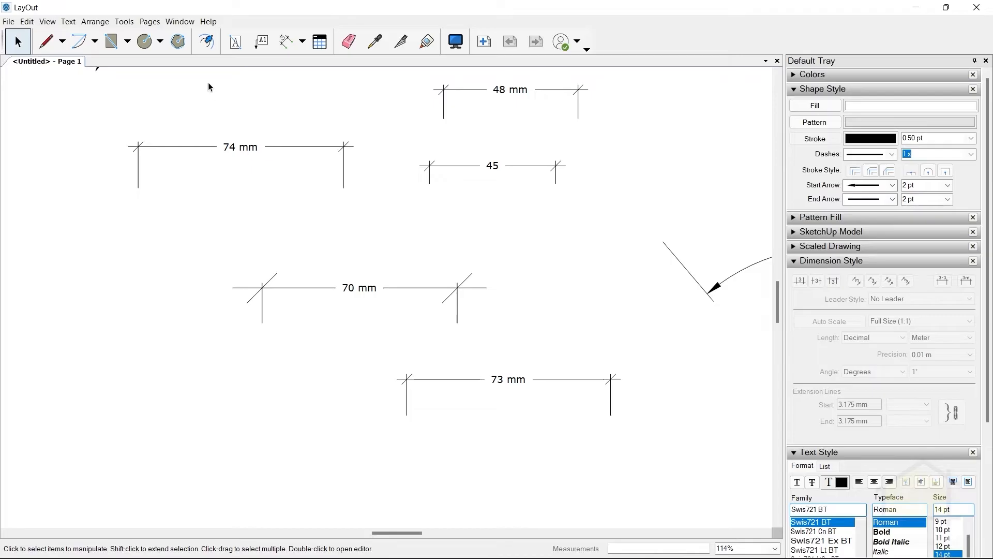
# Set the linear dimension stroke to 0.80 pt and draw a horizontal test dimension about 57 mm long below the 70 mm one.
pyautogui.click(286, 41)
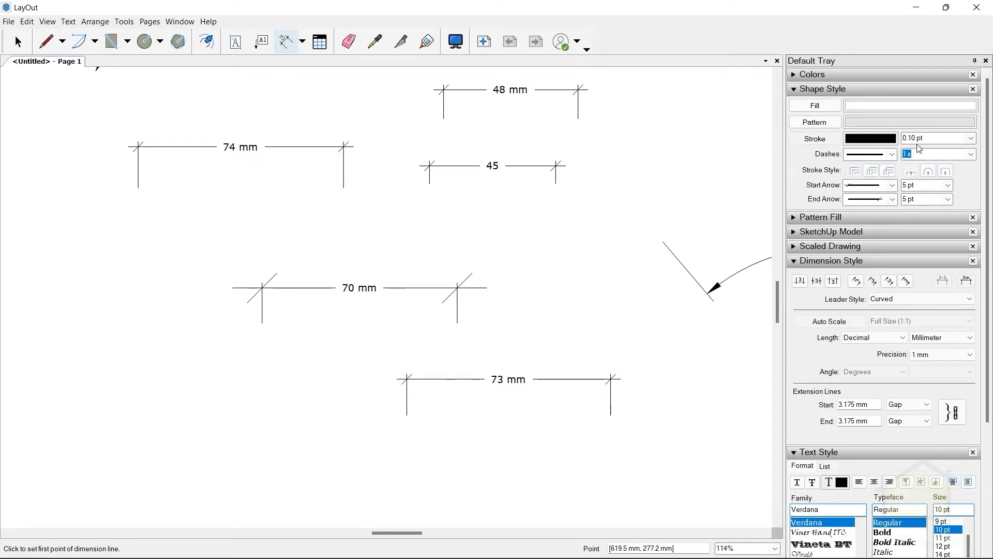
pyautogui.click(970, 138)
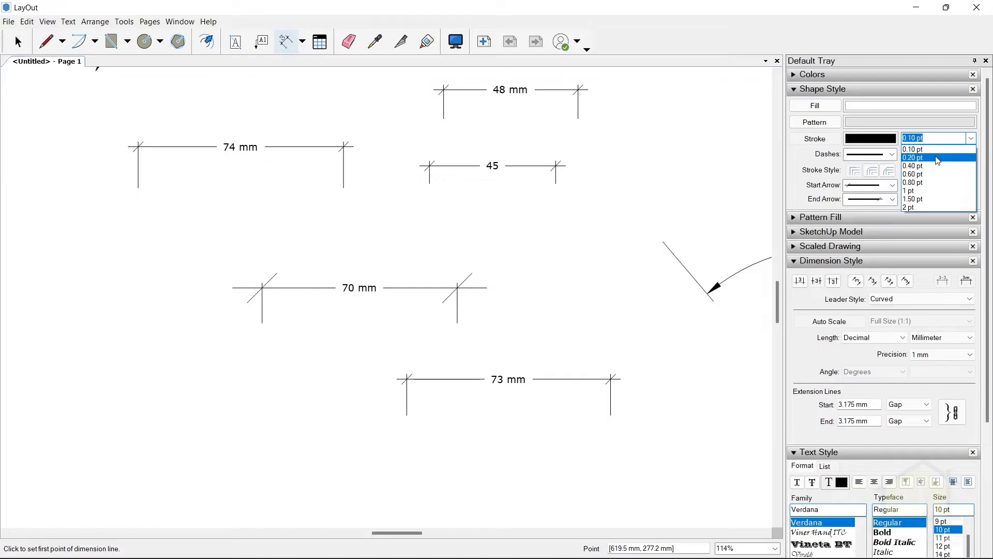
pyautogui.click(921, 182)
pyautogui.click(119, 408)
pyautogui.click(279, 408)
pyautogui.click(272, 372)
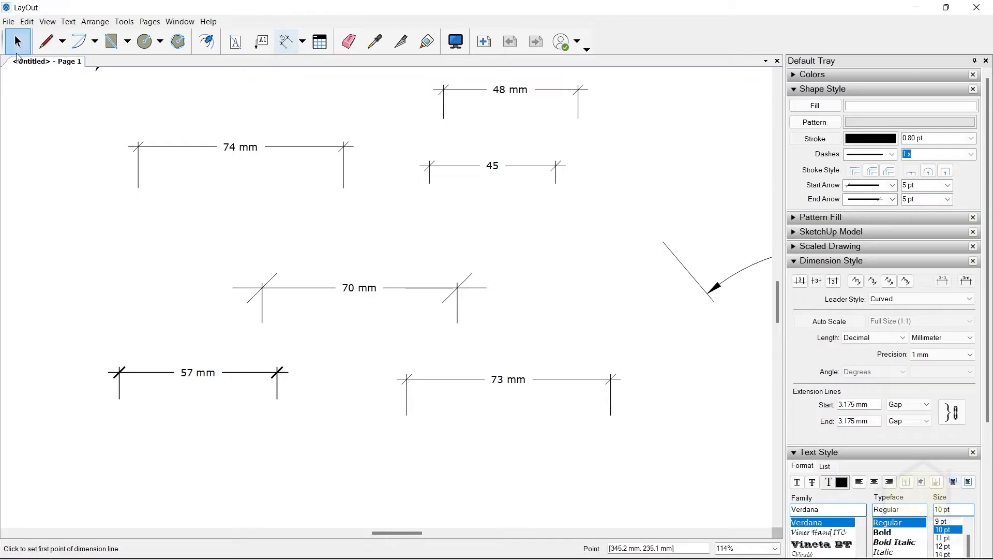
# Draw another horizontal linear test dimension about 62 mm long with the same thick stroke below the 57 mm and 73 mm ones.
pyautogui.click(17, 52)
pyautogui.click(285, 41)
pyautogui.click(268, 480)
pyautogui.click(439, 480)
pyautogui.click(366, 449)
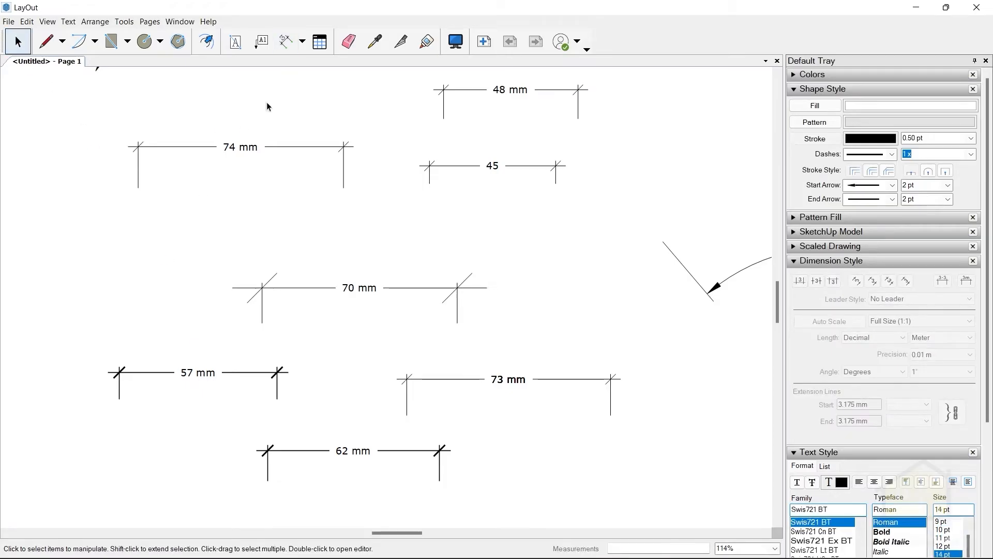
# Set the linear dimension stroke back to 0.10 pt as the default.
pyautogui.click(285, 41)
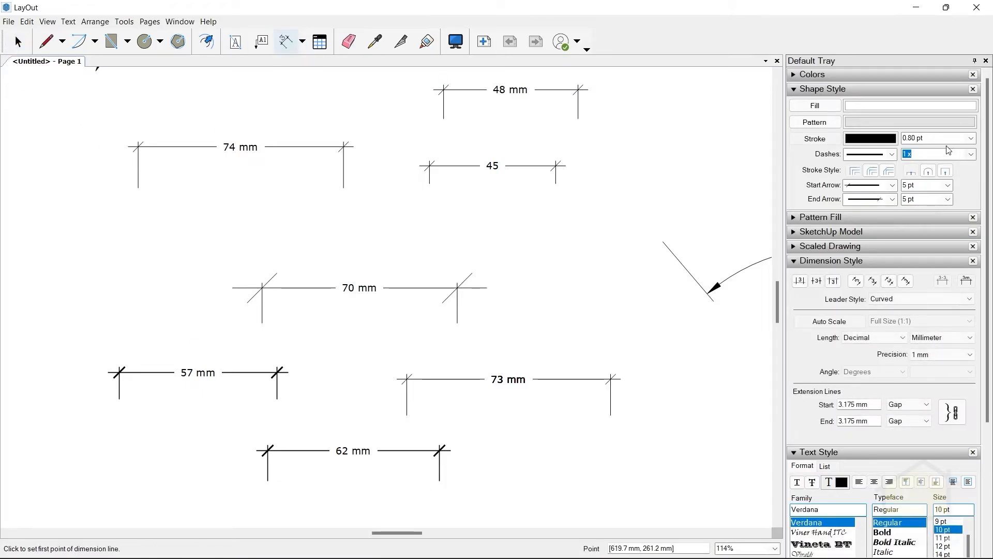
pyautogui.click(971, 138)
pyautogui.click(951, 150)
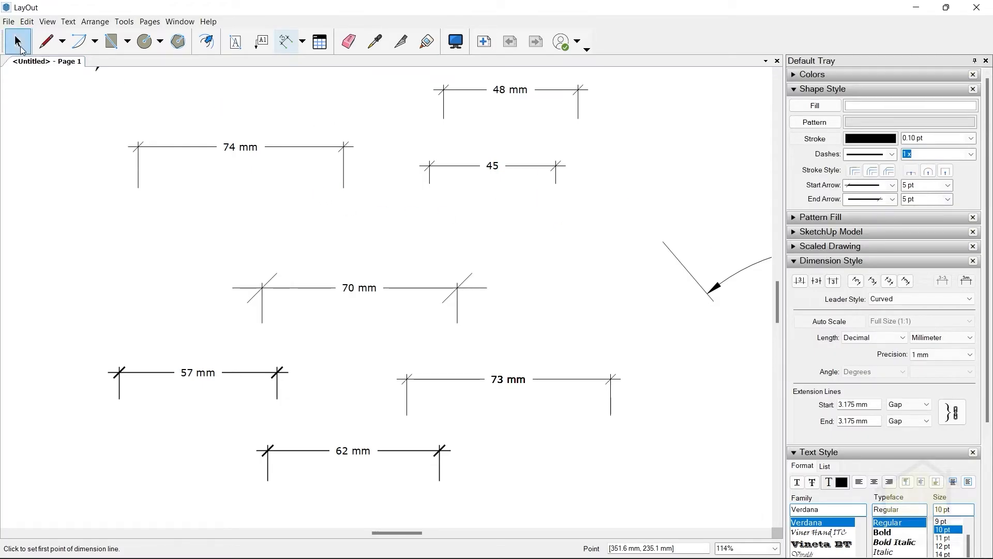
pyautogui.click(22, 49)
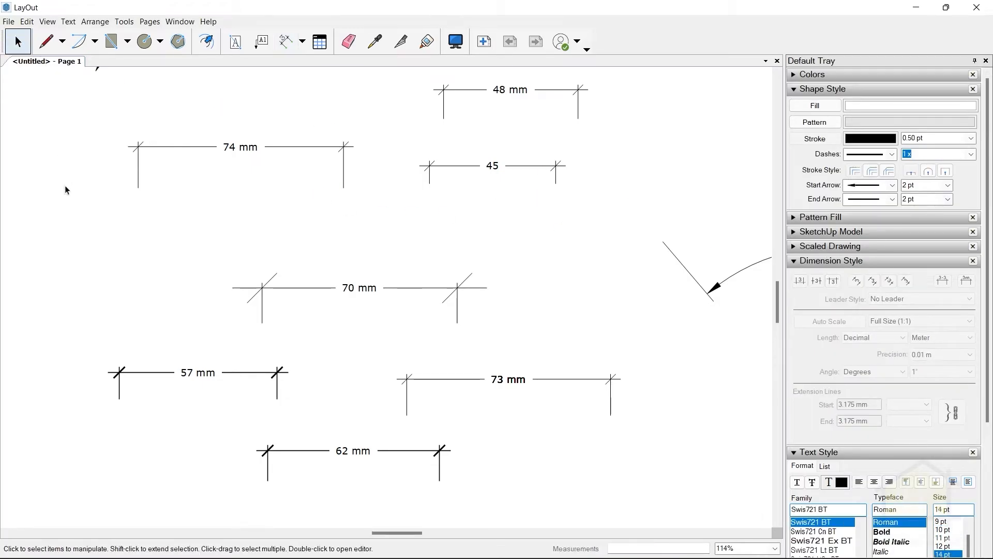
# Delete all the test labels, text and dimensions from the sheet, leaving only the printed margins.
pyautogui.scroll(-5, 331, 303)
pyautogui.scroll(-6, 461, 186)
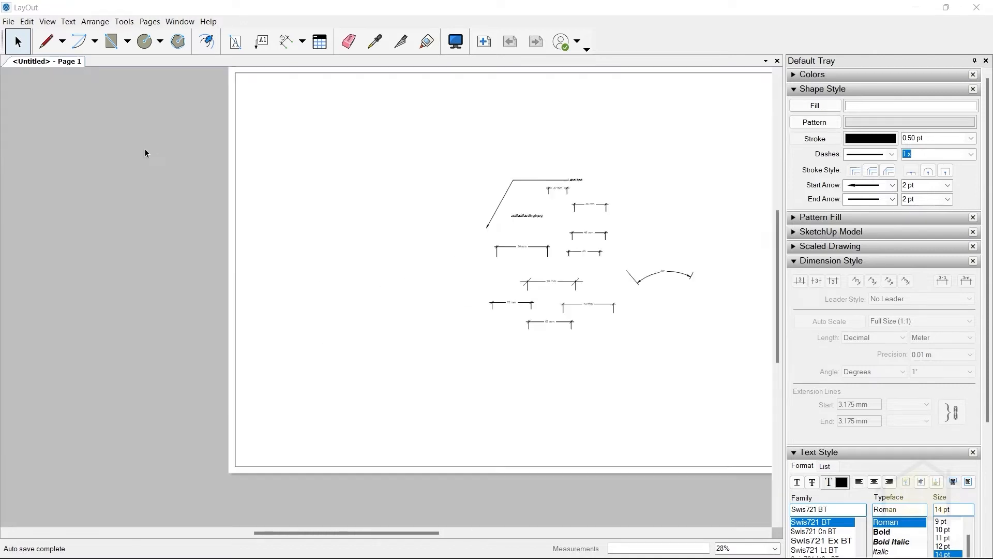
pyautogui.moveTo(364, 151)
pyautogui.mouseDown()
pyautogui.moveTo(643, 344)
pyautogui.moveTo(646, 364)
pyautogui.mouseUp()
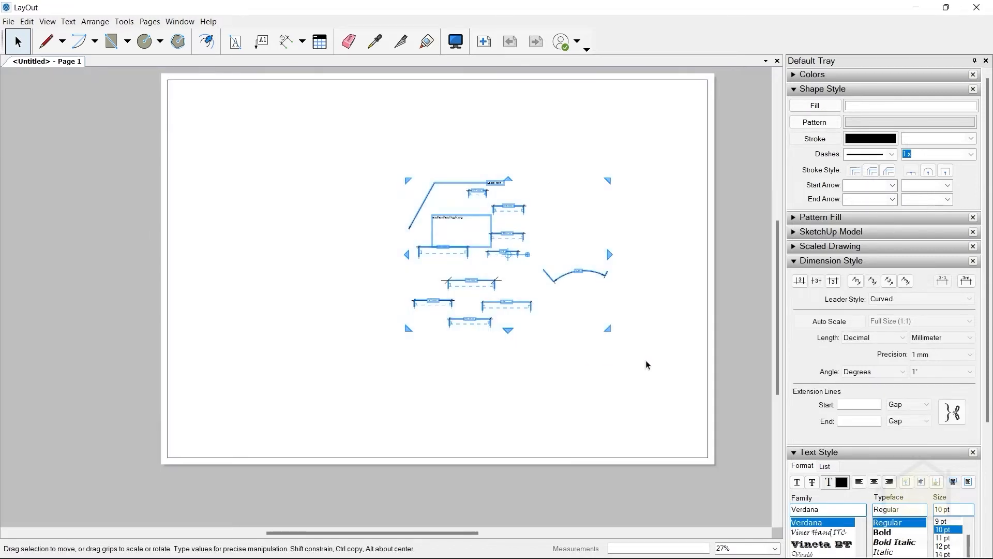
pyautogui.press('Delete')
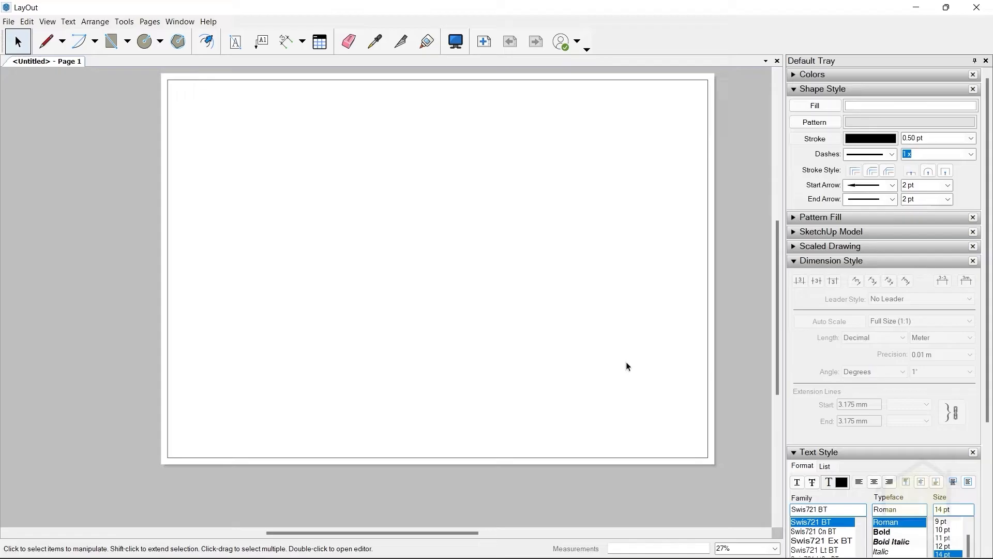
# Draw a full-height vertical line between the margins near the sheet's right edge and delete it.
pyautogui.scroll(-1, 483, 366)
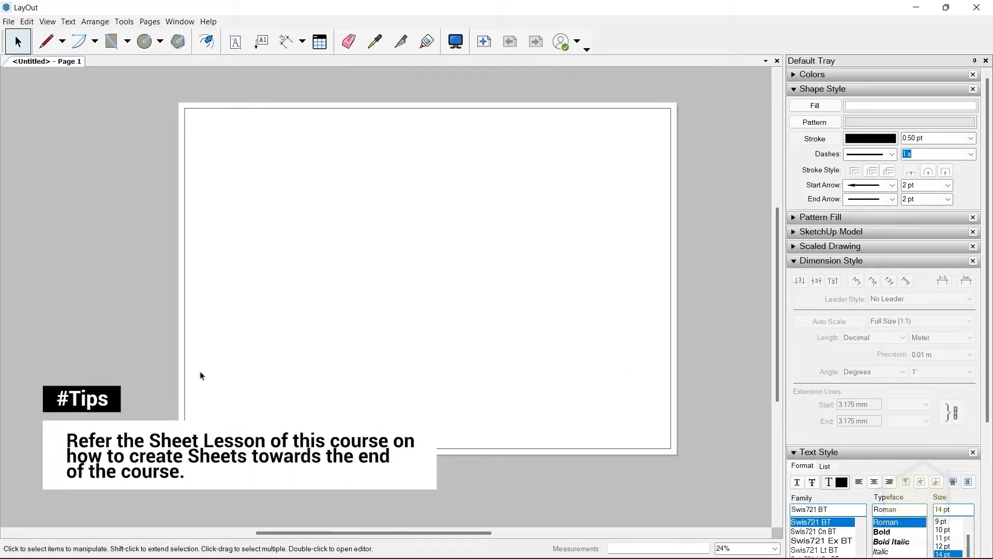
pyautogui.click(46, 41)
pyautogui.click(589, 109)
pyautogui.click(589, 449)
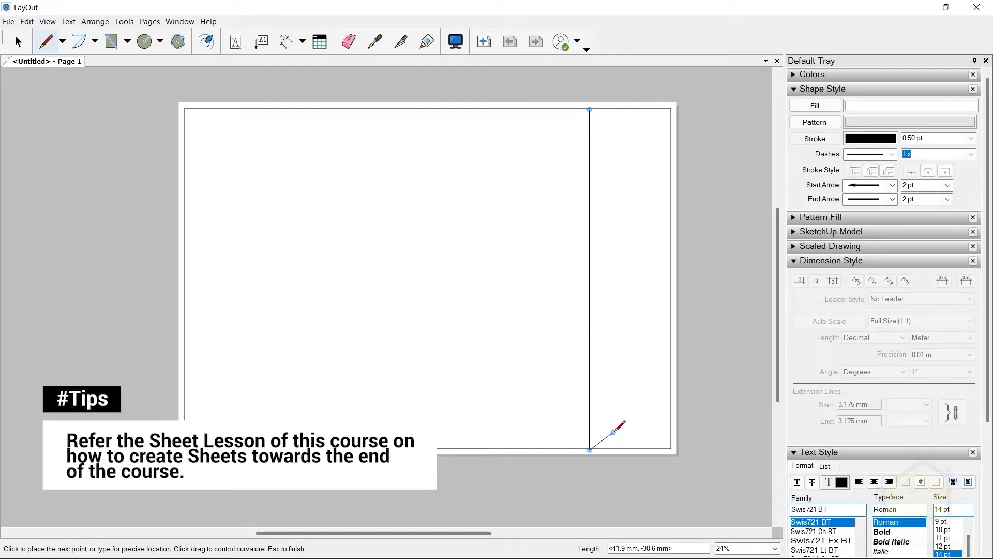
pyautogui.click(17, 42)
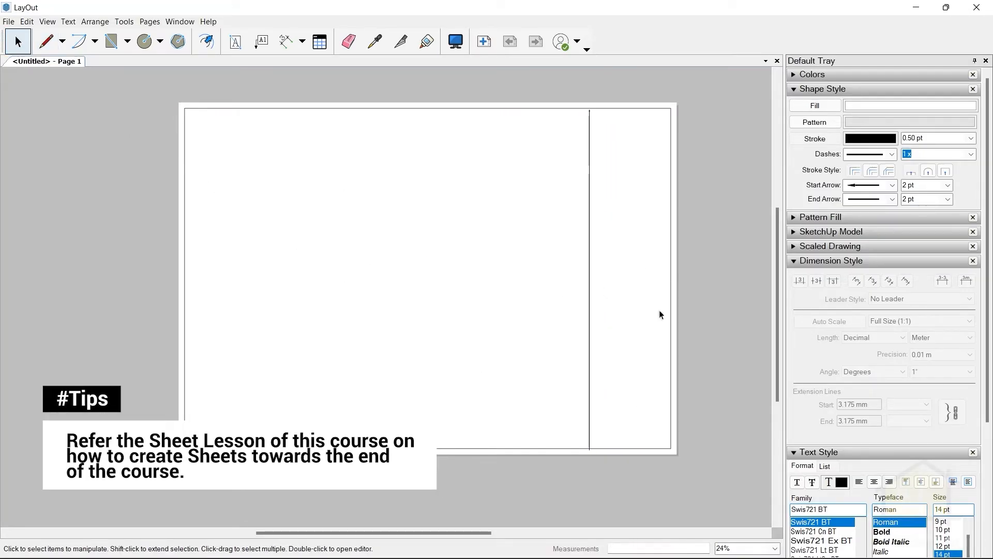
pyautogui.click(590, 269)
pyautogui.press('Delete')
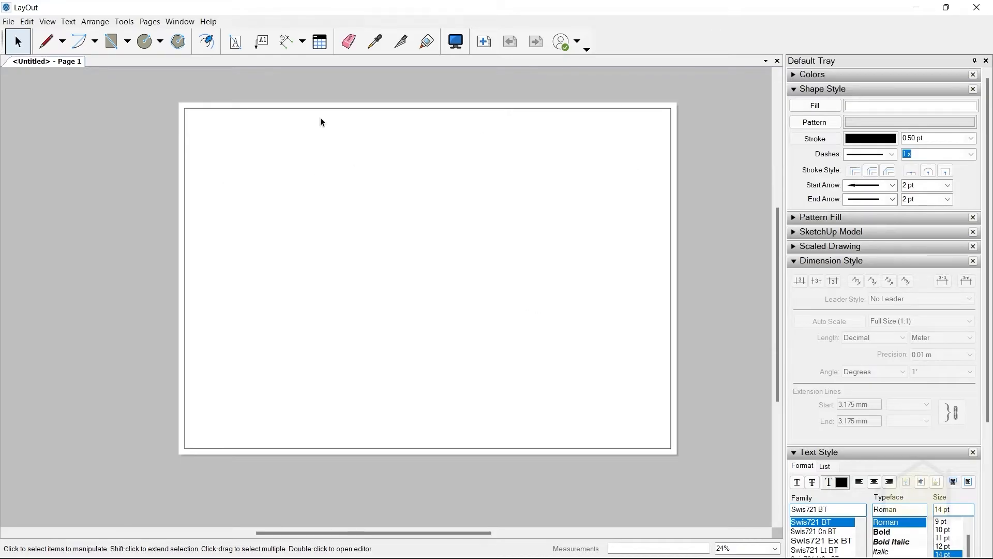
# Save the document as a template named "Drafting Template - Plain" in the My Templates folder.
pyautogui.click(9, 21)
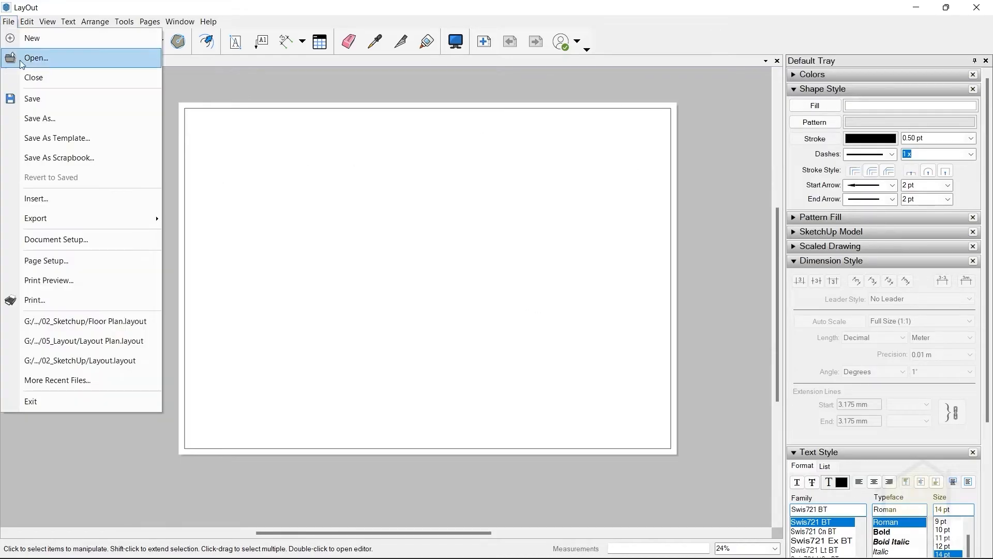
pyautogui.click(41, 138)
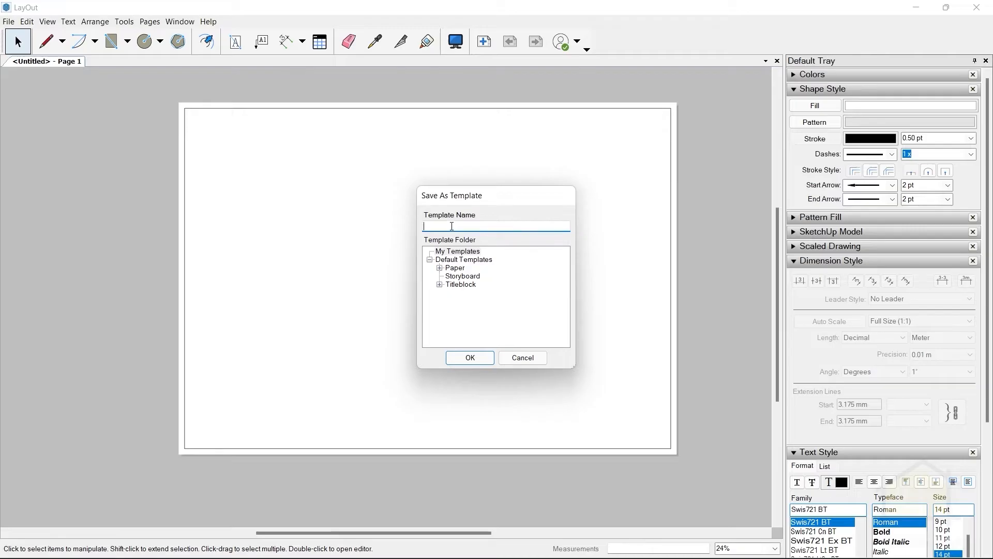
pyautogui.write('Draf')
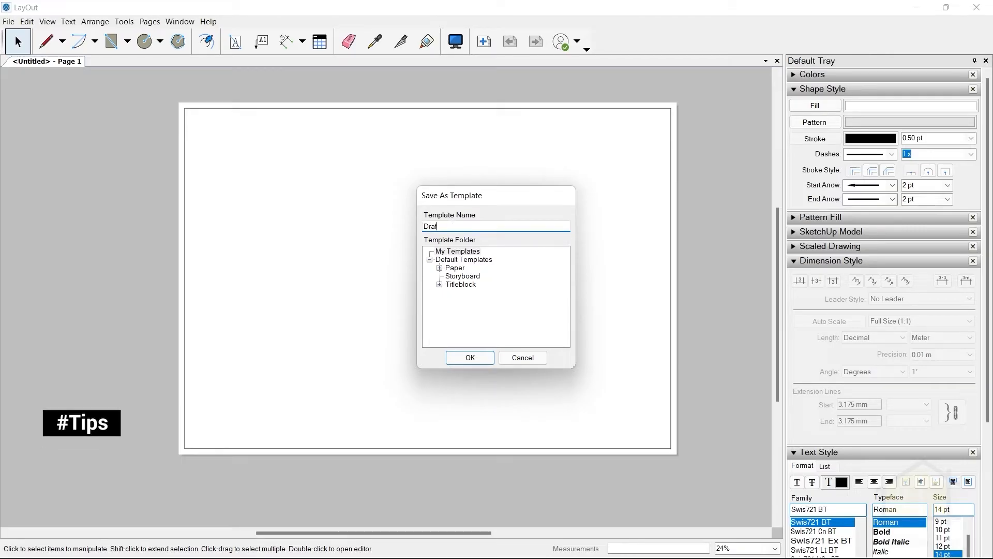
pyautogui.write('ting Template - Plain')
pyautogui.click(457, 251)
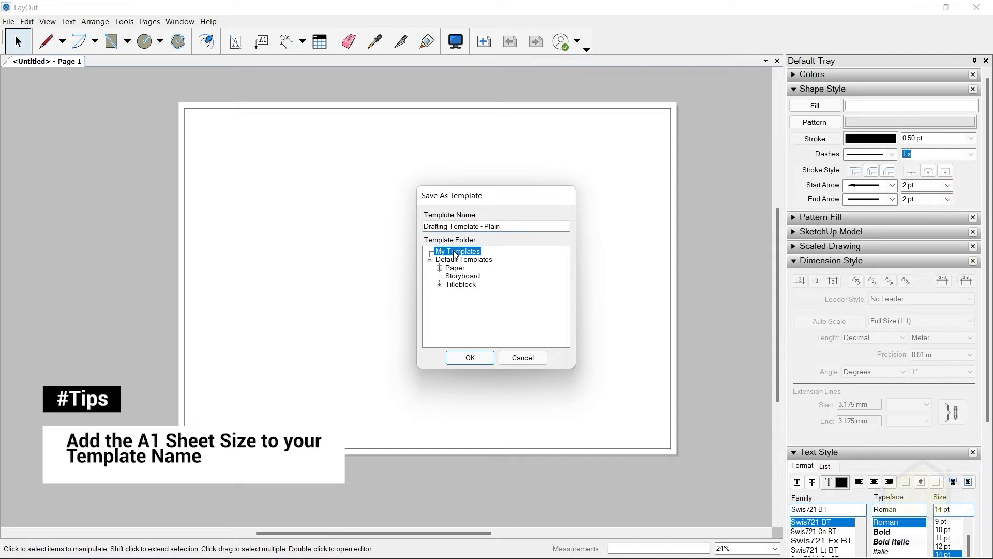
pyautogui.click(470, 357)
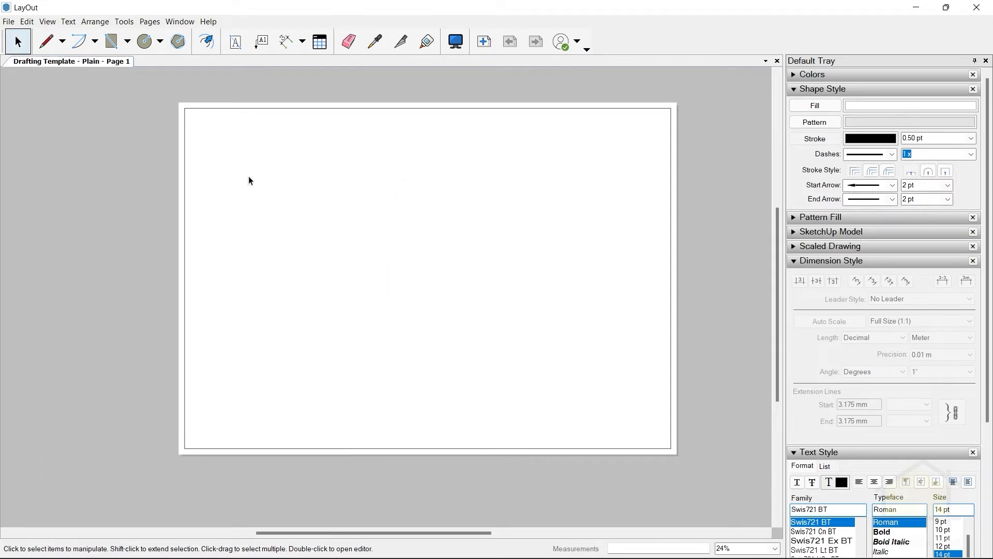
# Restart LayOut, mark Drafting Template - Plain as the favourite template and start a new document from it.
pyautogui.click(10, 20)
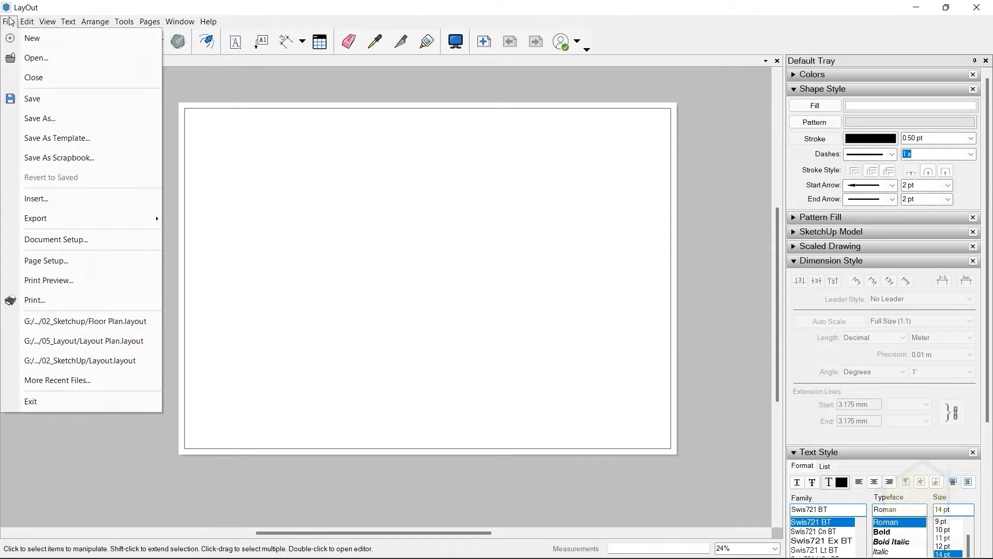
pyautogui.click(46, 398)
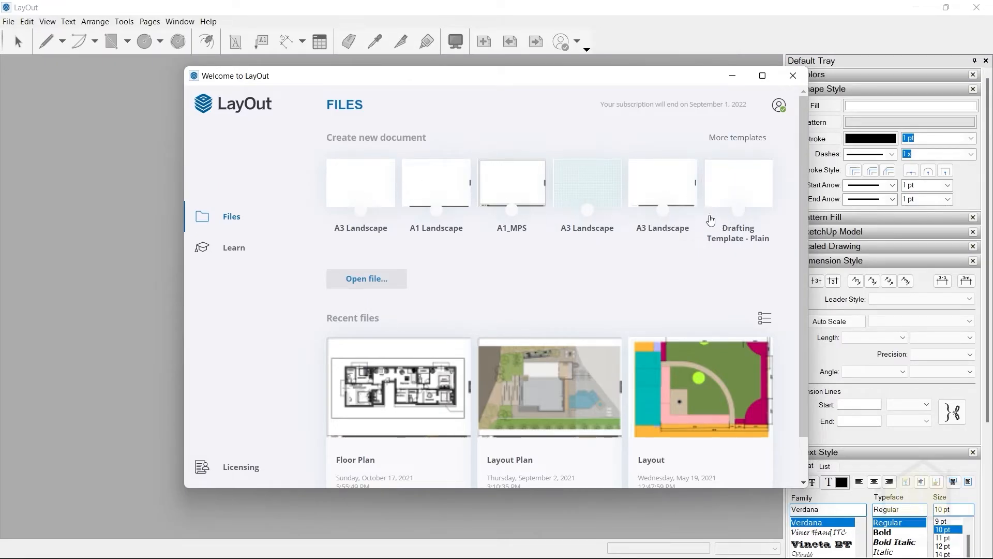
pyautogui.click(738, 210)
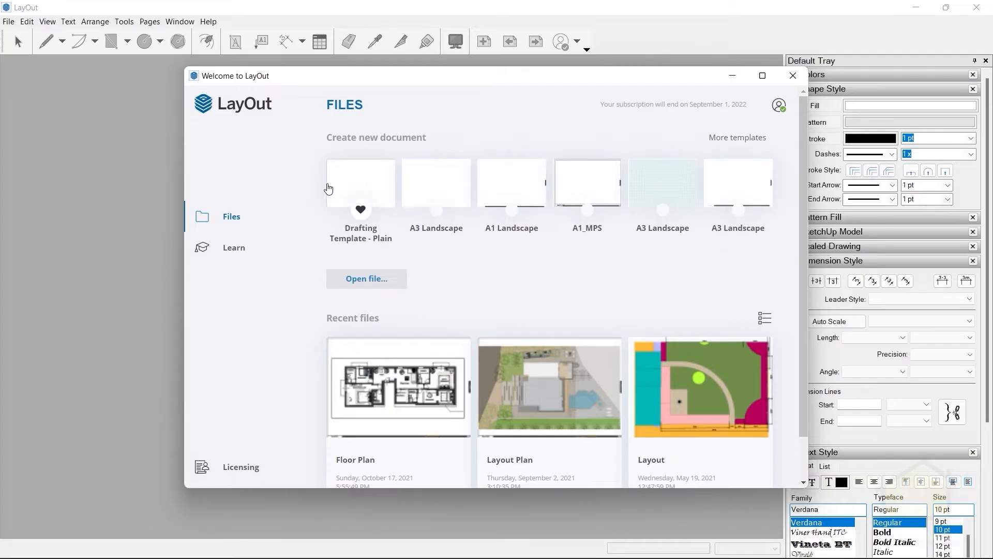
pyautogui.click(355, 180)
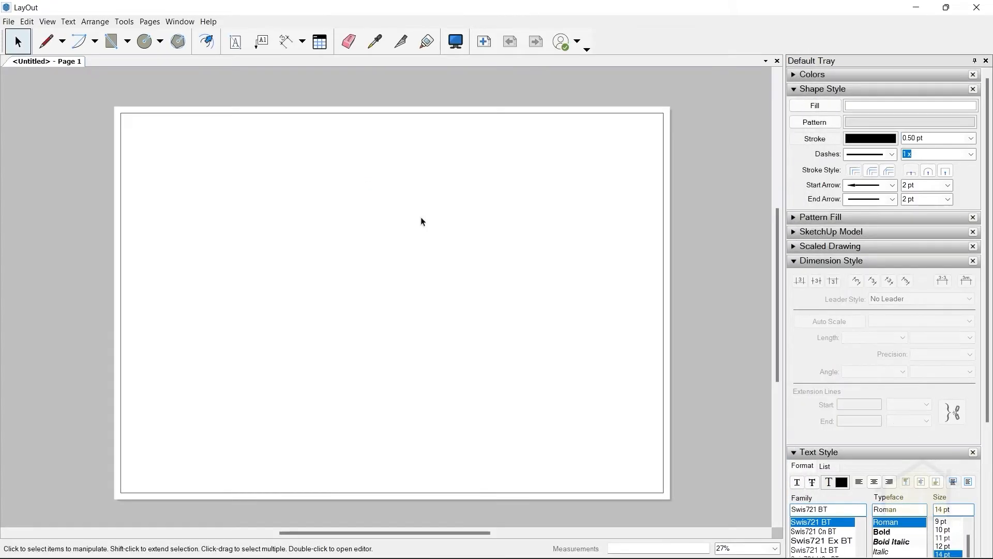
pyautogui.scroll(-3, 611, 204)
pyautogui.scroll(4, 339, 241)
pyautogui.scroll(-6, 280, 243)
pyautogui.scroll(5, 342, 184)
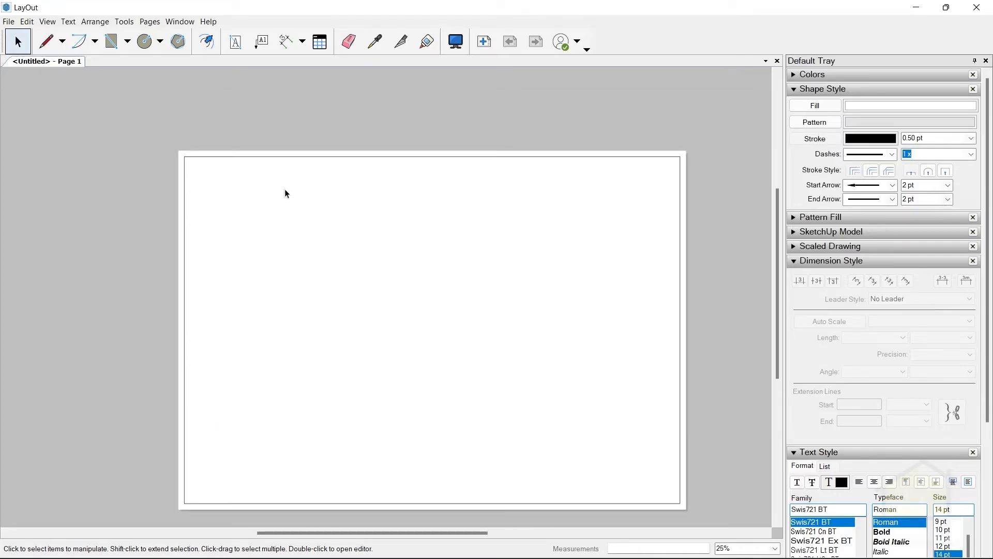
pyautogui.scroll(-5, 294, 139)
pyautogui.scroll(4, 412, 269)
pyautogui.scroll(3, 240, 91)
pyautogui.scroll(-3, 365, 225)
pyautogui.scroll(2, 350, 172)
pyautogui.scroll(-1, 398, 132)
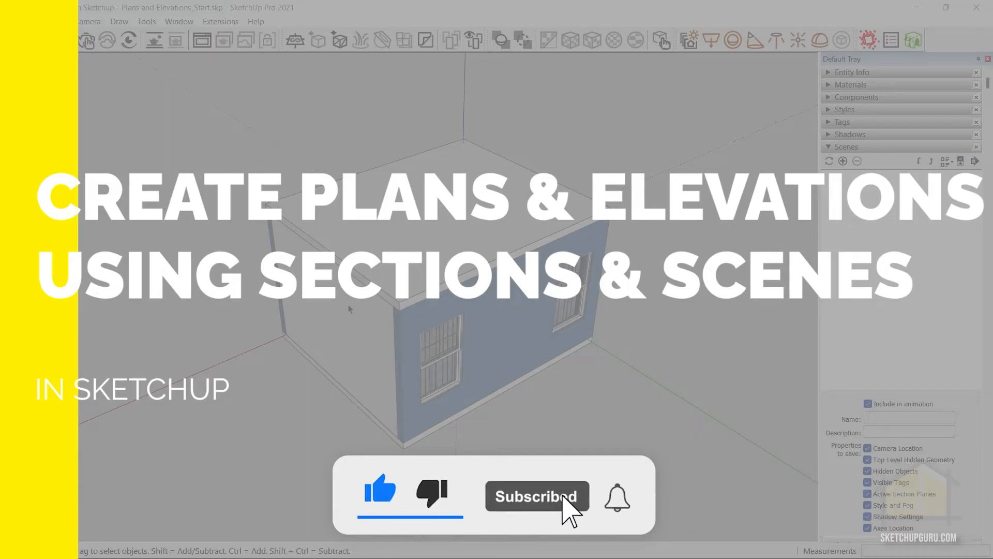
# Switch to SketchUp and place a section plane on the room's roof, naming it "Furniture Plan" with symbol 1.
pyautogui.moveTo(301, 279)
pyautogui.mouseDown(button='middle')
pyautogui.moveTo(335, 341)
pyautogui.moveTo(745, 310)
pyautogui.mouseUp(button='middle')
pyautogui.moveTo(290, 325)
pyautogui.mouseDown(button='middle')
pyautogui.moveTo(544, 381)
pyautogui.moveTo(232, 370)
pyautogui.moveTo(585, 337)
pyautogui.moveTo(337, 390)
pyautogui.mouseUp(button='middle')
pyautogui.moveTo(348, 317); pyautogui.dragTo(428, 260, button='middle')
pyautogui.click(147, 22)
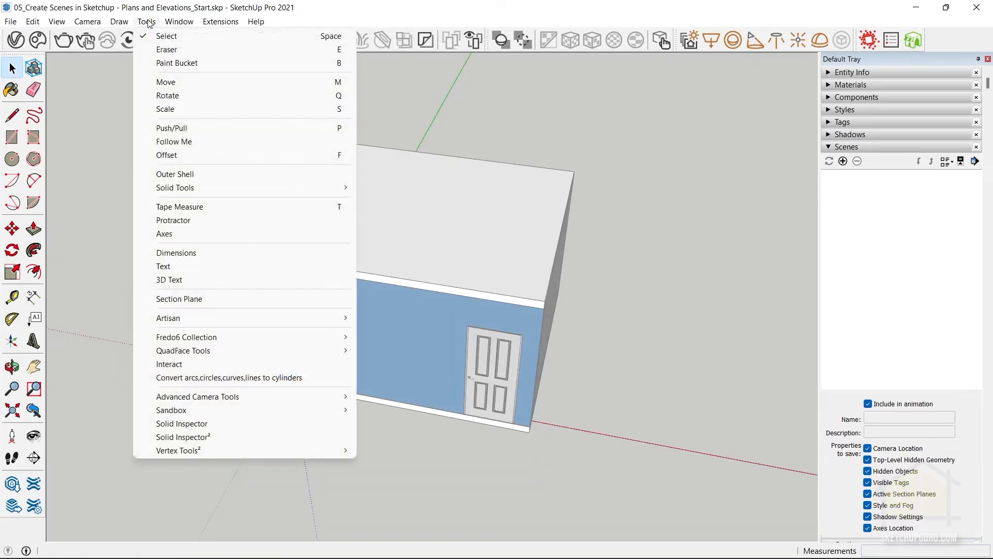
pyautogui.click(178, 298)
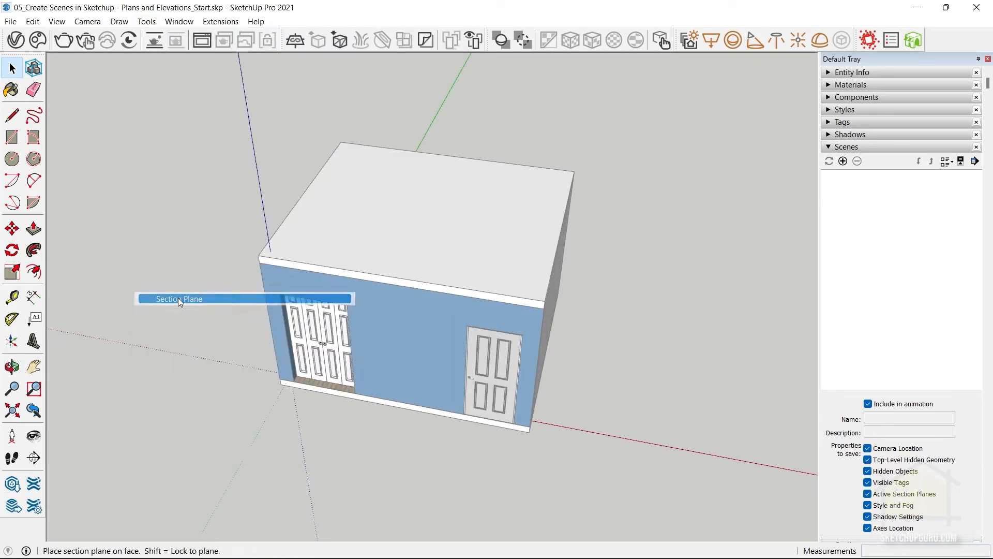
pyautogui.click(405, 210)
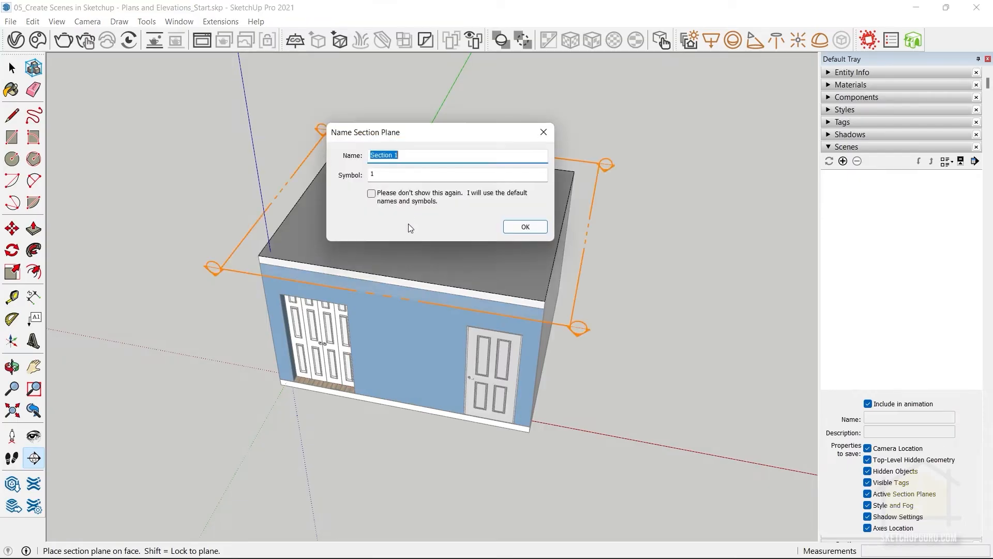
pyautogui.write('Furniture Plan')
pyautogui.click(535, 228)
# Move the Furniture Plan section plane down from the roof so it cuts through the upper walls and exposes the furnished room.
pyautogui.click(581, 267)
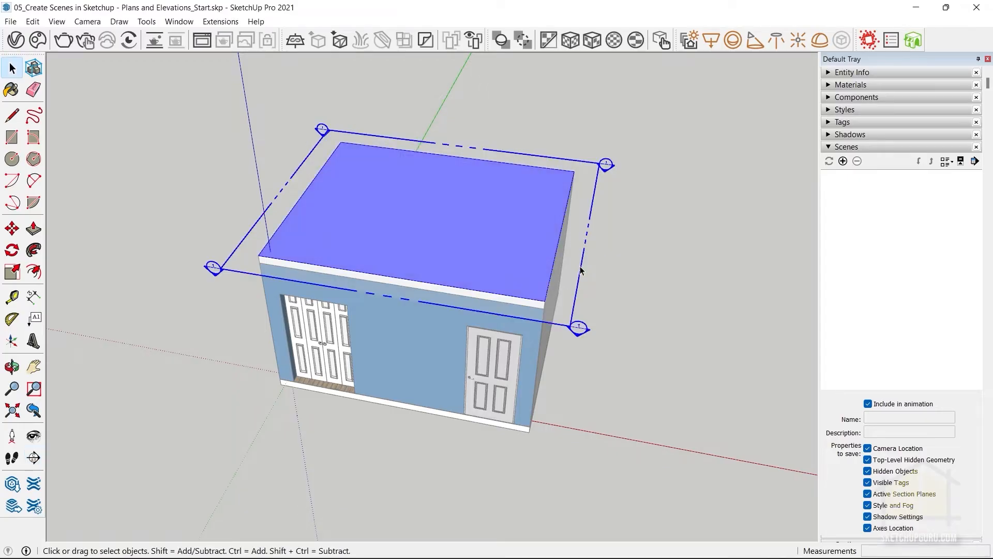
pyautogui.press('m')
pyautogui.click(398, 299)
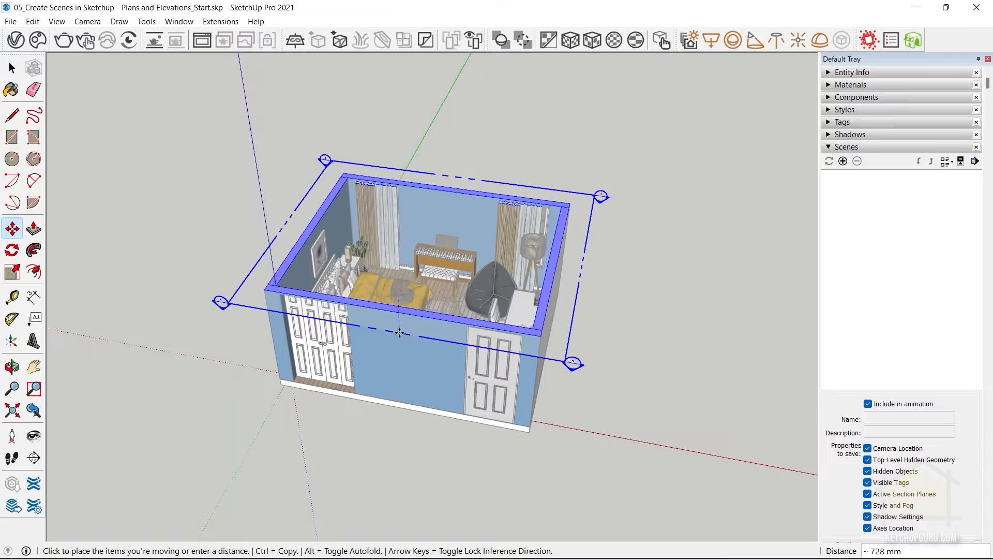
pyautogui.click(399, 341)
pyautogui.moveTo(399, 342); pyautogui.dragTo(171, 411, button='middle')
pyautogui.press('space')
pyautogui.scroll(-2, 515, 326)
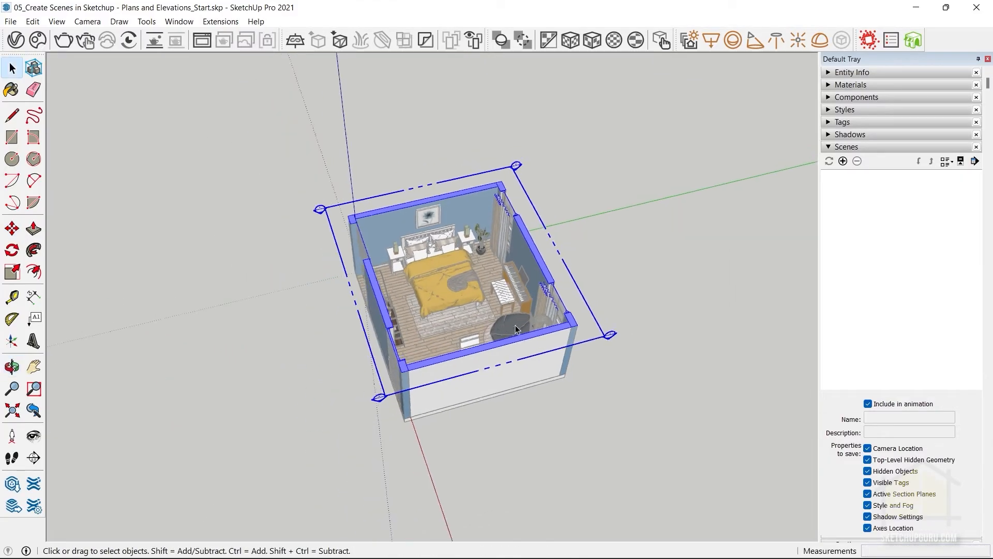
pyautogui.scroll(2, 439, 284)
pyautogui.moveTo(607, 284); pyautogui.dragTo(579, 263, button='middle')
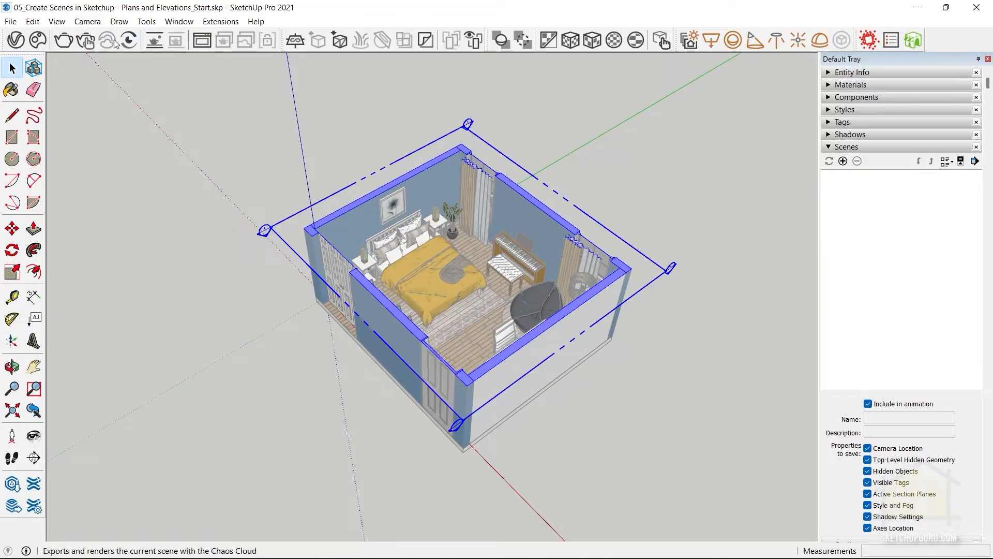
pyautogui.click(86, 21)
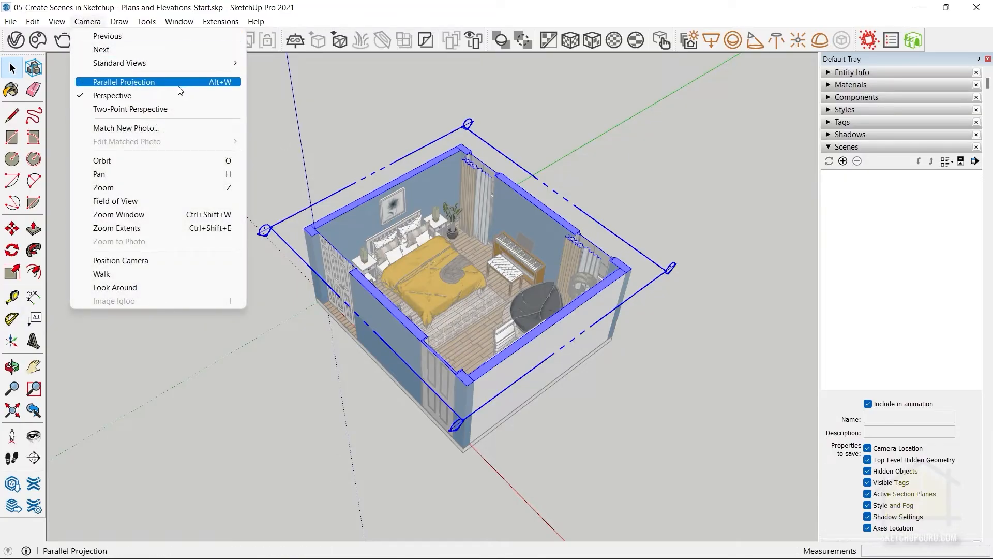
pyautogui.click(405, 13)
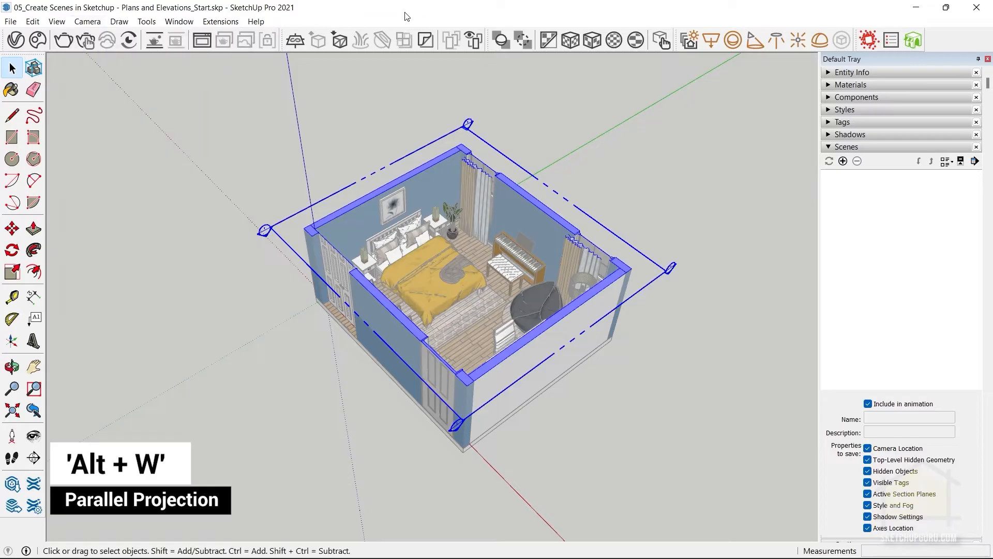
# Set the camera to parallel projection and show the cut room in the Top standard view, filling the drawing area.
pyautogui.hotkey('alt', 'w')
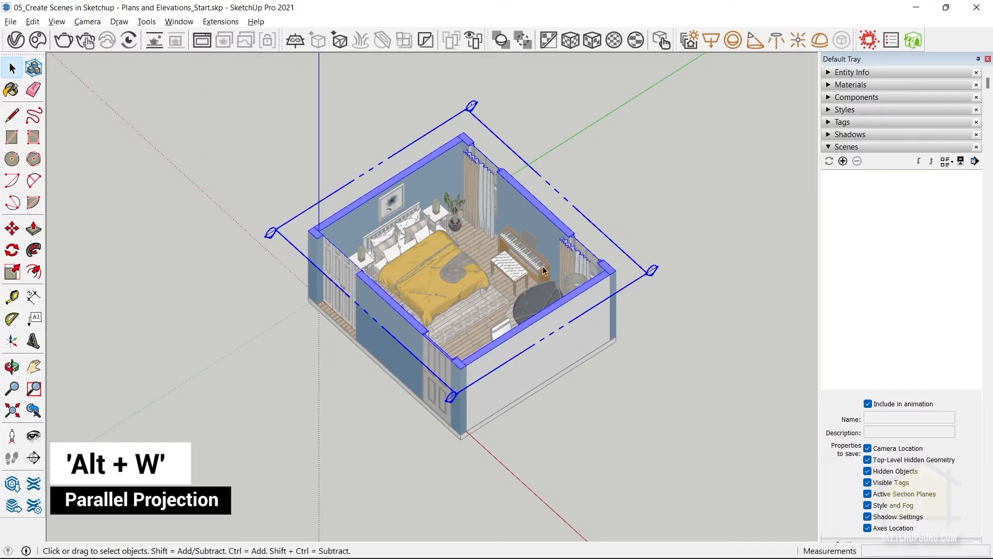
pyautogui.moveTo(489, 253); pyautogui.dragTo(432, 160, button='middle')
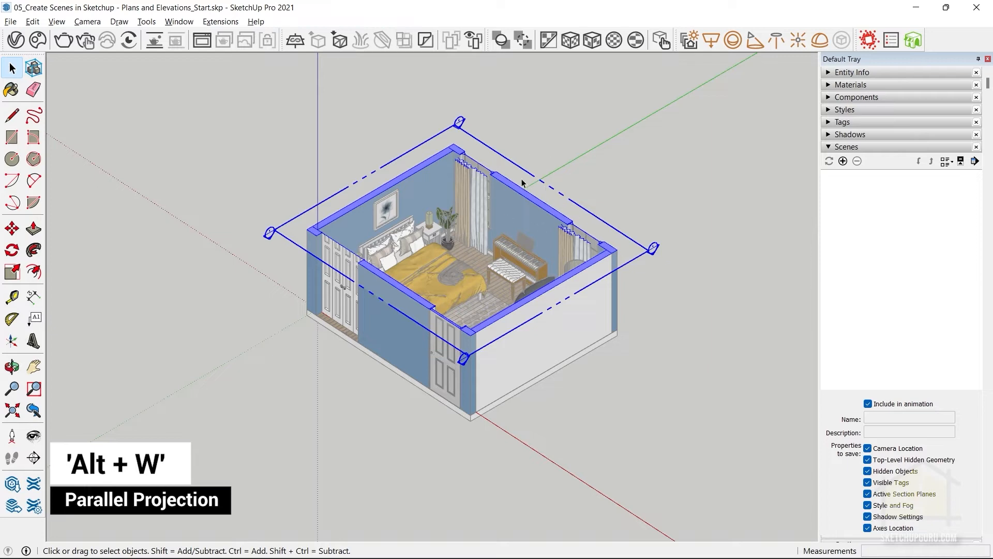
pyautogui.click(87, 22)
pyautogui.moveTo(111, 62)
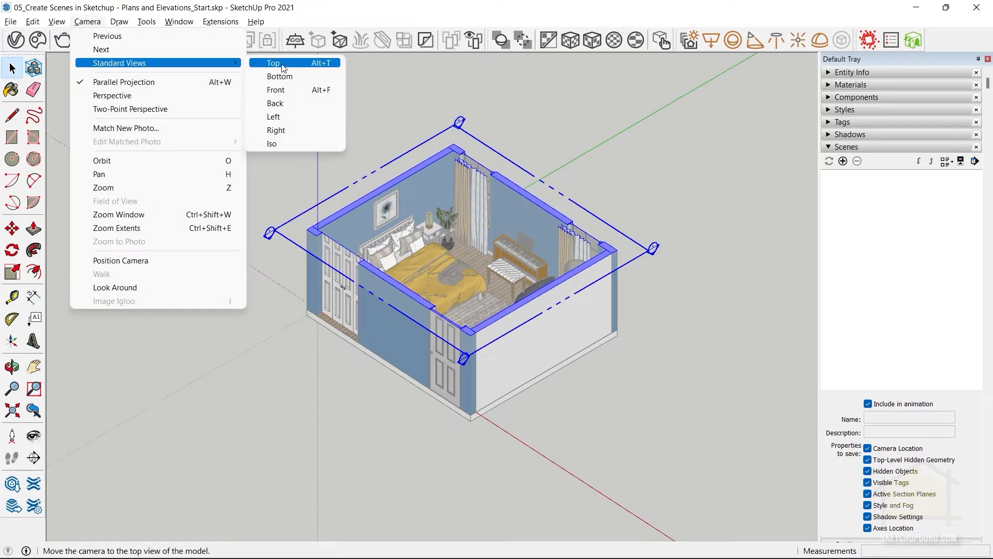
pyautogui.click(298, 66)
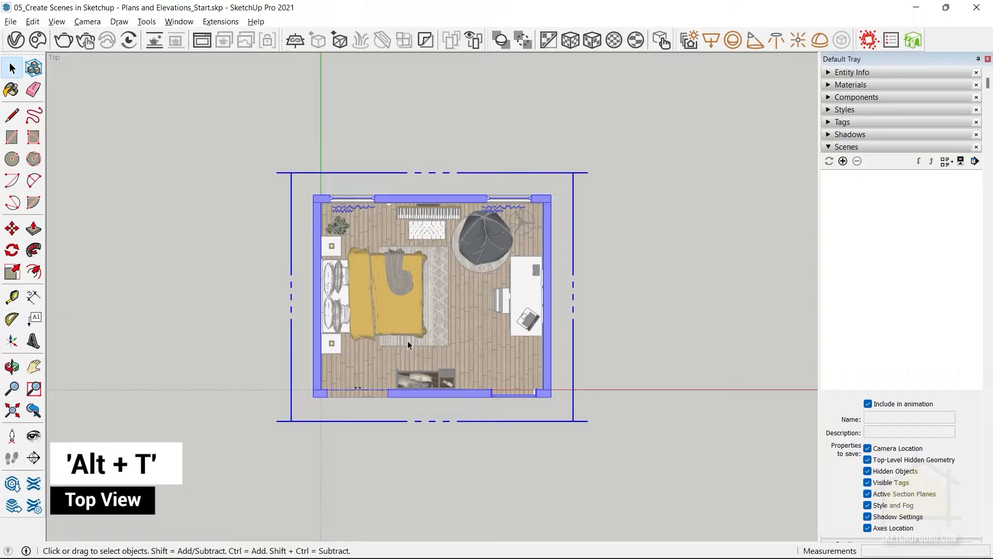
pyautogui.scroll(1, 325, 324)
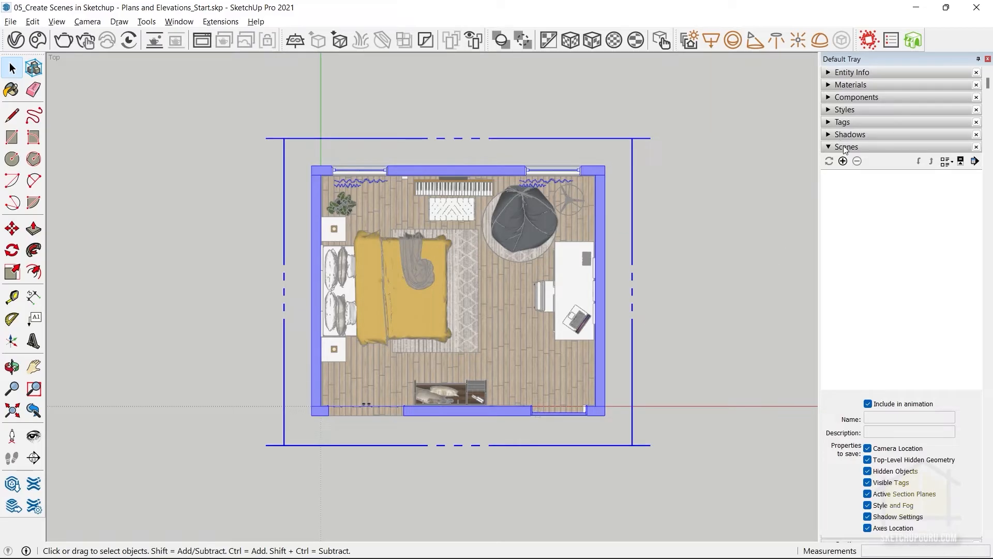
pyautogui.scroll(1, 445, 267)
pyautogui.scroll(1, 445, 265)
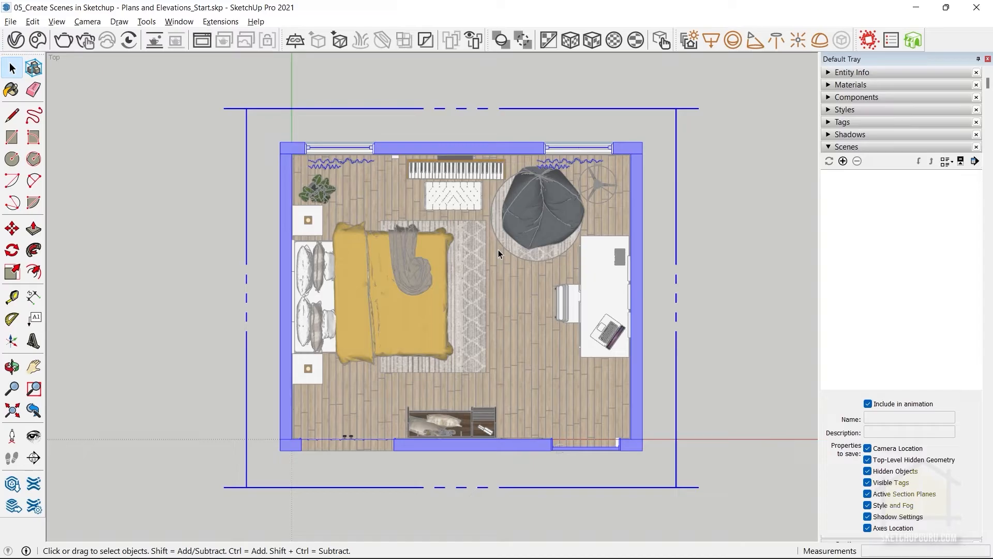
# Add a scene of the current top view and name it "Furniture Plan".
pyautogui.click(842, 162)
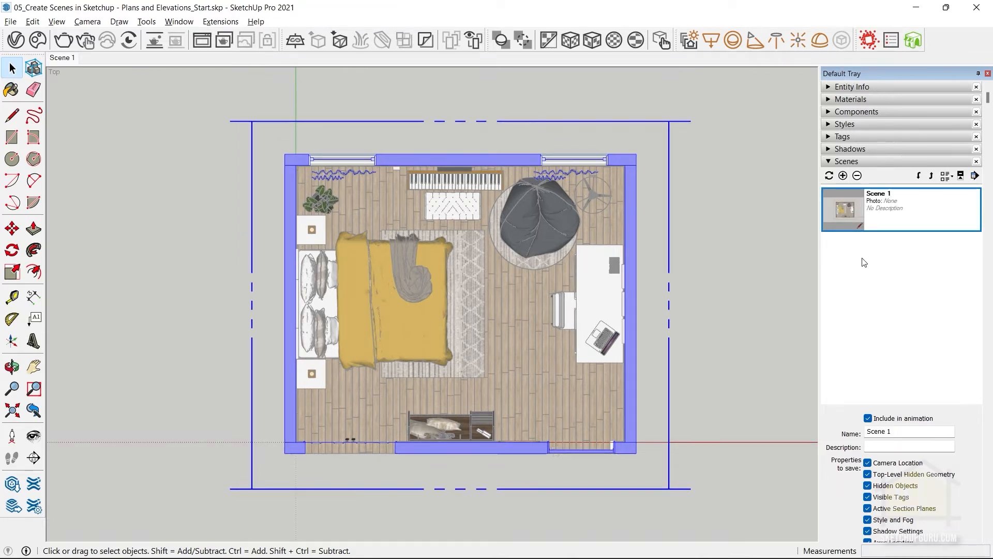
pyautogui.moveTo(911, 431); pyautogui.dragTo(749, 410)
pyautogui.write('Furniture Plan')
pyautogui.press('Return')
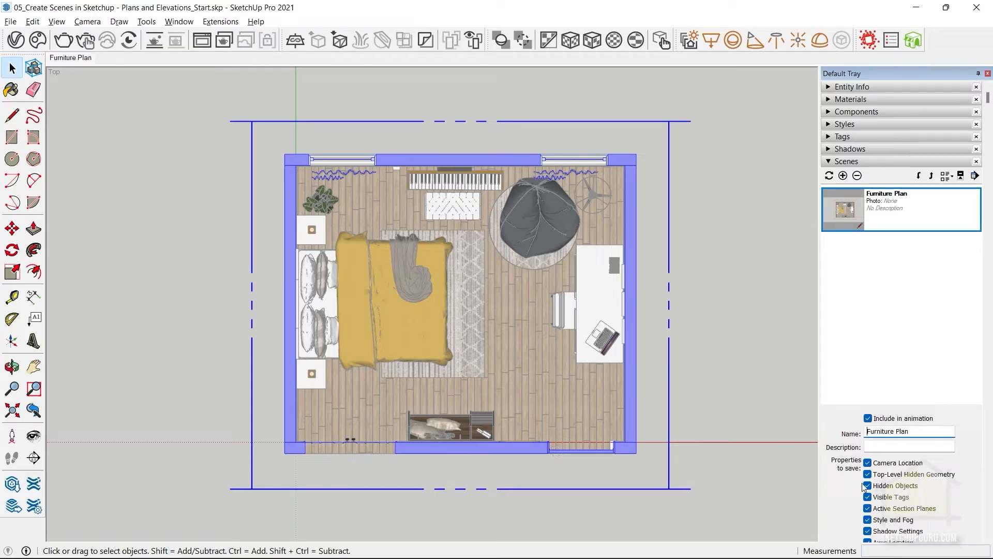
pyautogui.scroll(-2, 861, 455)
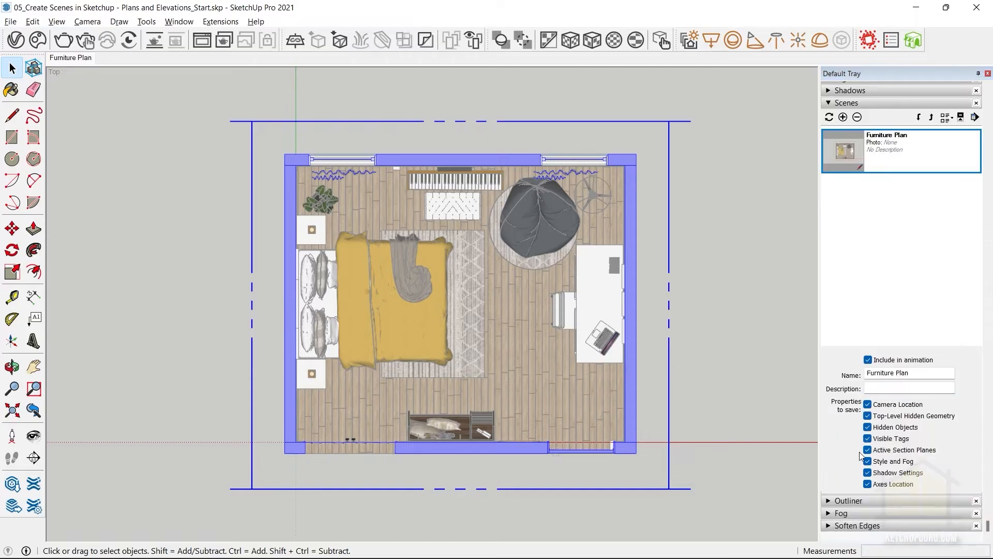
pyautogui.rightClick(58, 61)
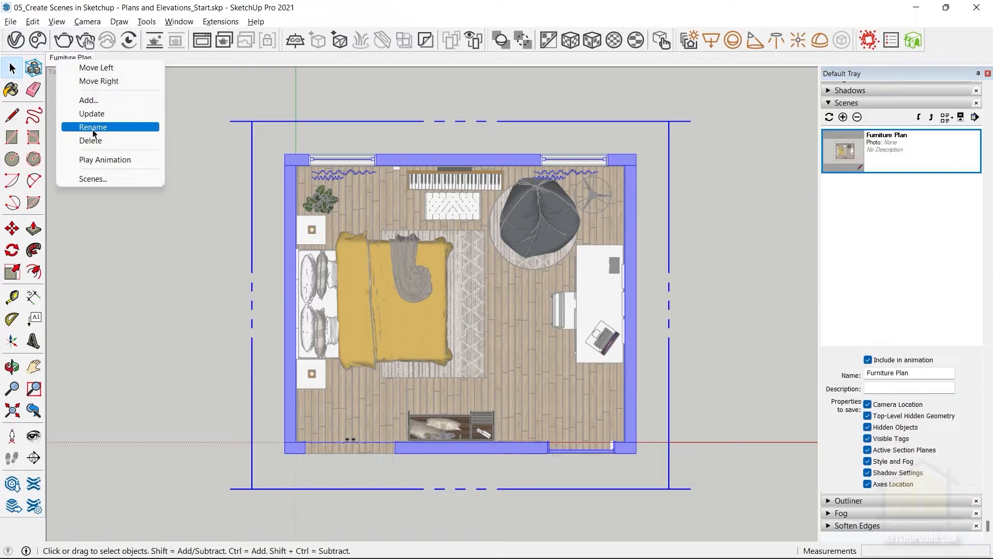
pyautogui.press('Escape')
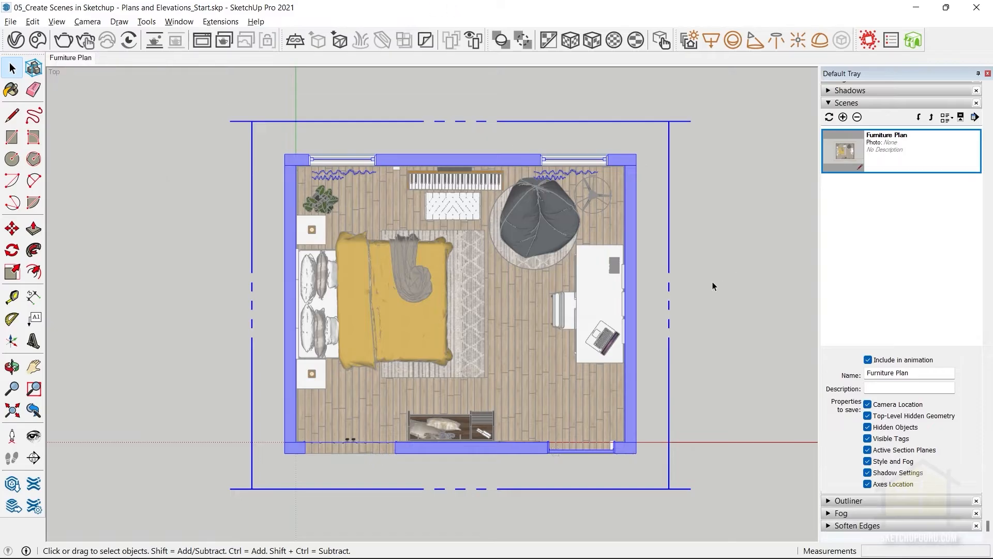
# Deselect the section plane and test the Furniture Plan scene by orbiting away from the plan and recalling it.
pyautogui.click(716, 281)
pyautogui.moveTo(657, 353); pyautogui.dragTo(585, 281, button='middle')
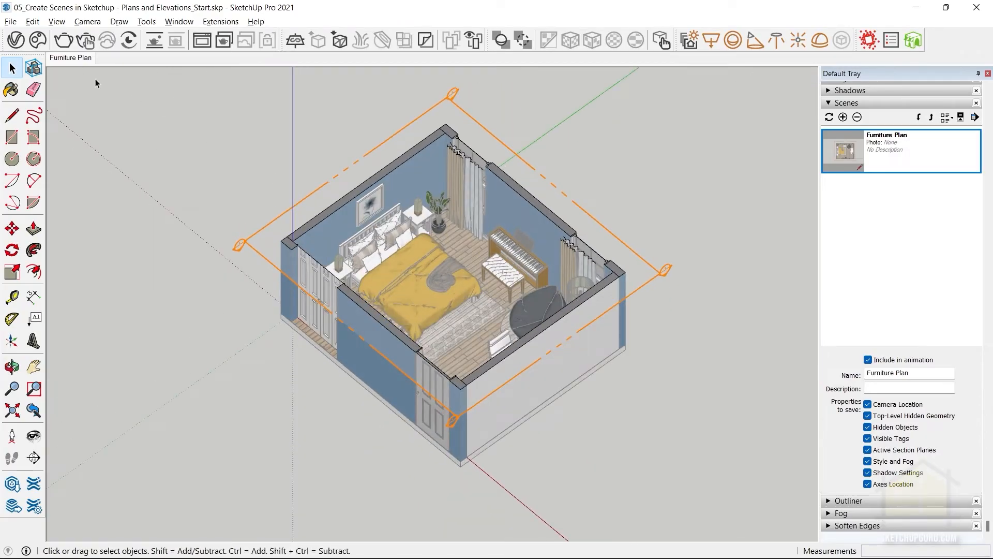
pyautogui.click(67, 60)
pyautogui.click(67, 60)
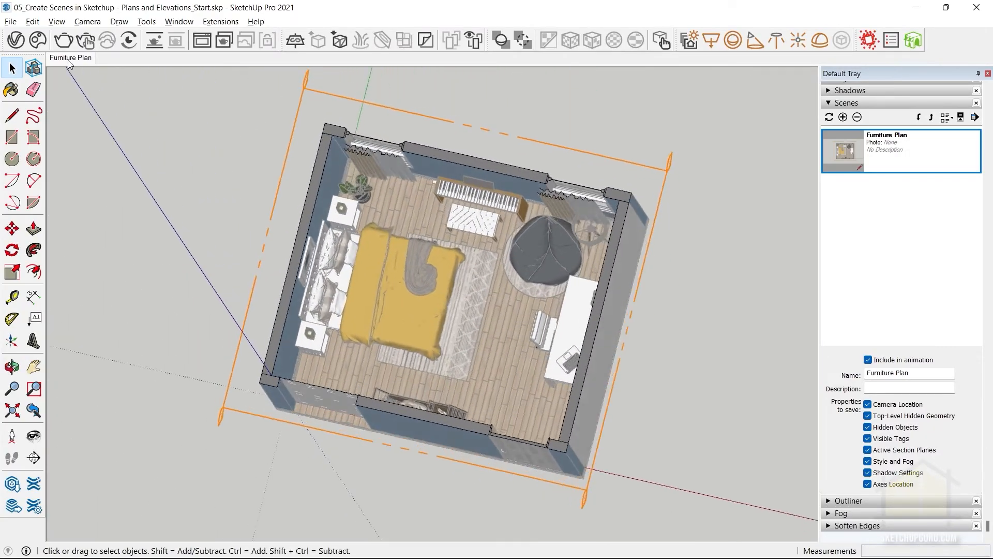
pyautogui.moveTo(670, 307); pyautogui.dragTo(83, 176, button='middle')
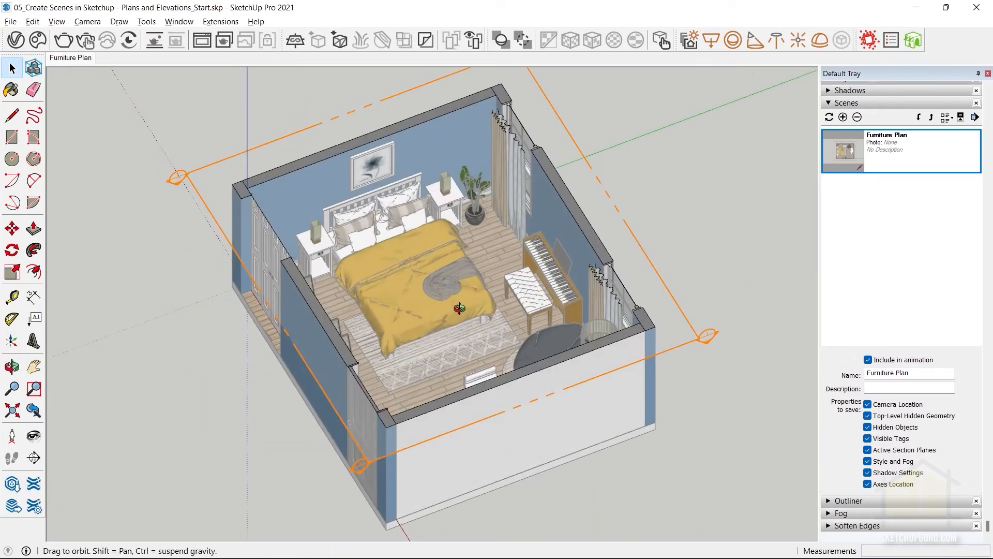
pyautogui.moveTo(297, 155); pyautogui.dragTo(421, 232, button='middle')
# Place a new vertical section plane on the room's outer end wall, perpendicular to the red axis, and confirm its name.
pyautogui.scroll(-2, 421, 232)
pyautogui.moveTo(556, 433); pyautogui.dragTo(538, 341, button='middle')
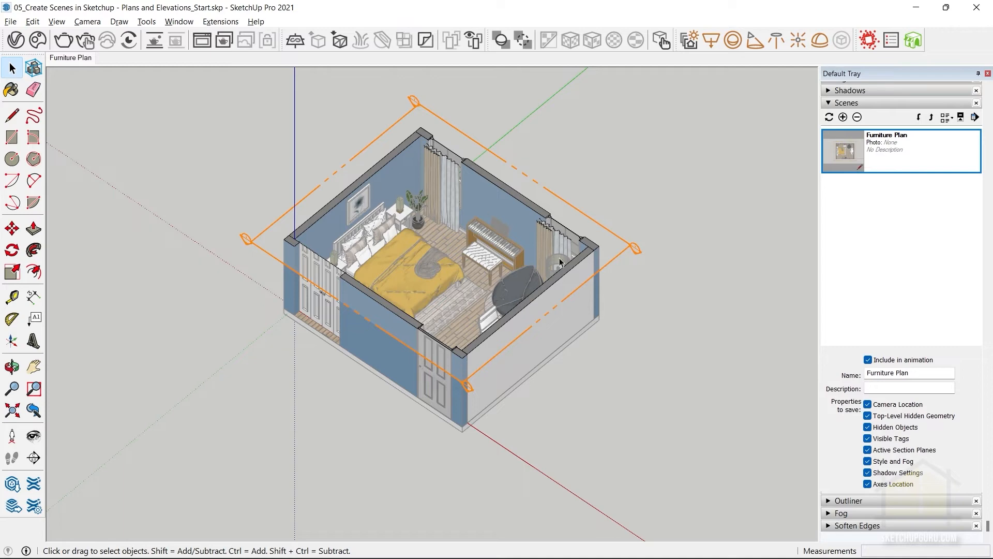
pyautogui.moveTo(538, 336); pyautogui.dragTo(361, 89, button='middle')
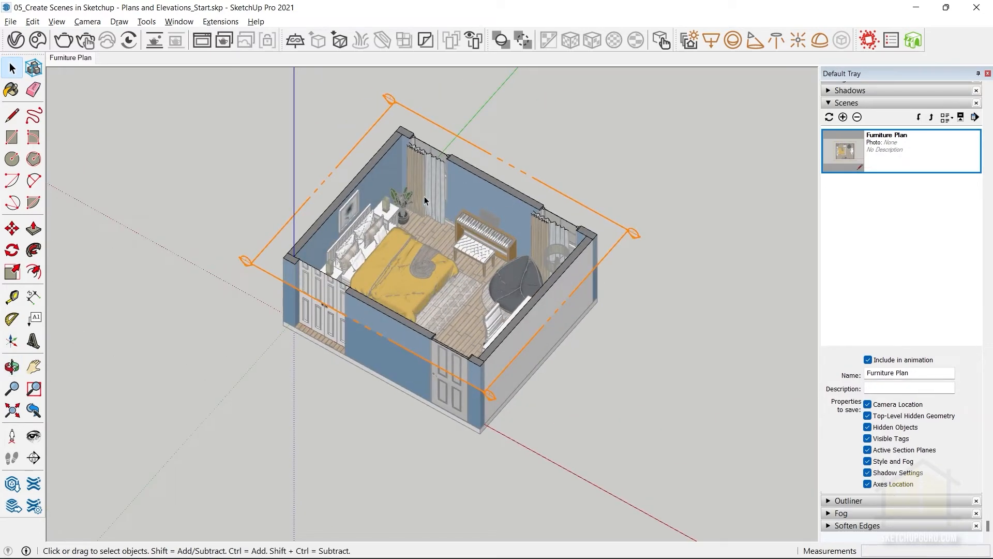
pyautogui.click(147, 22)
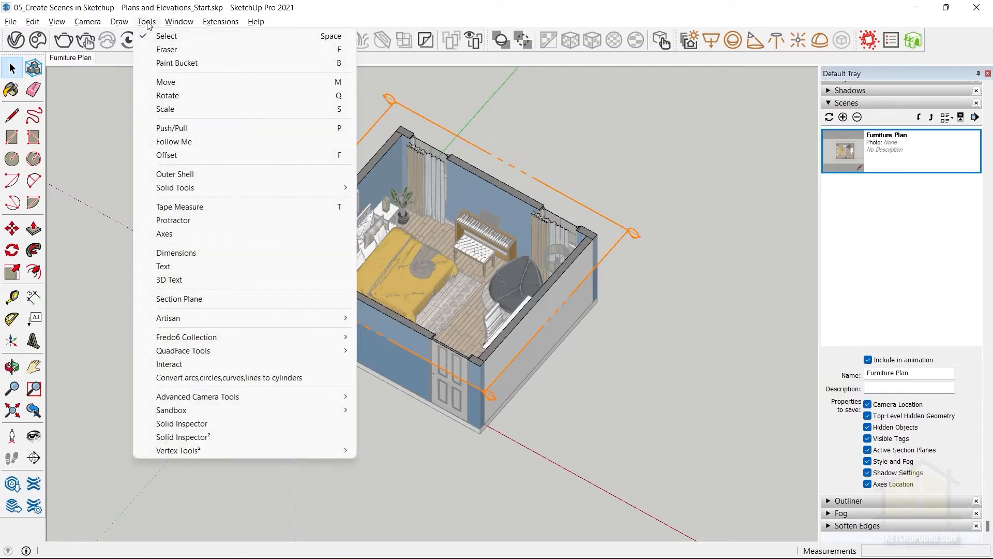
pyautogui.click(177, 299)
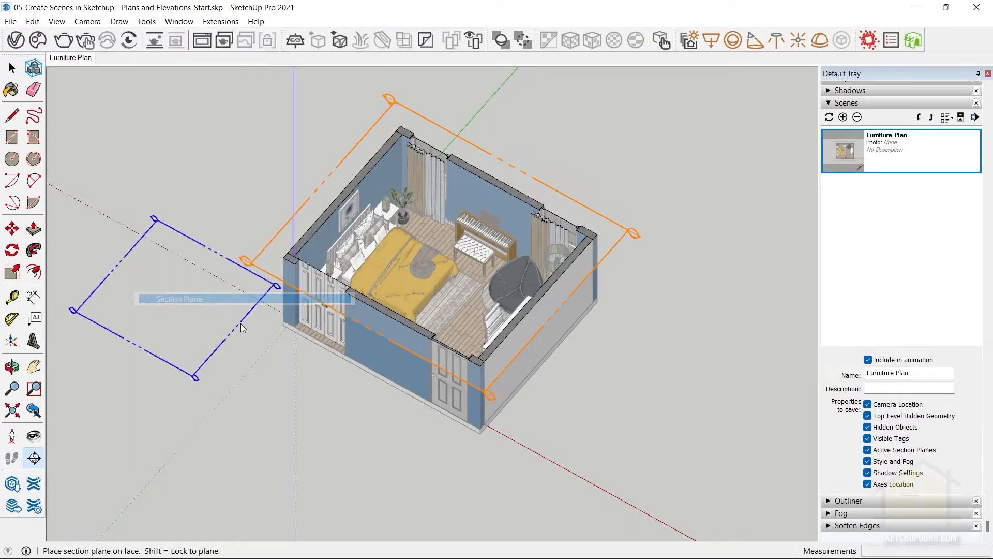
pyautogui.click(528, 334)
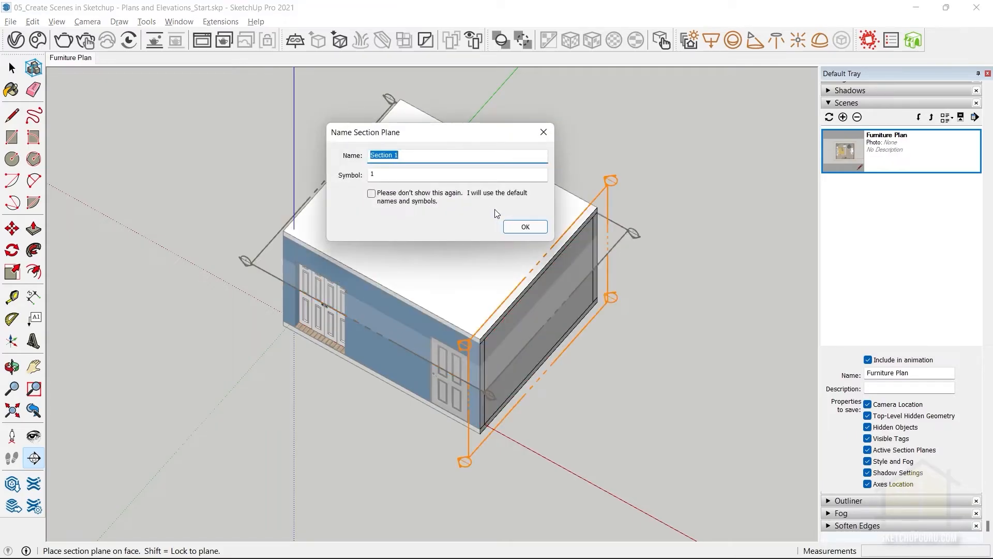
pyautogui.write('Se')
pyautogui.click(539, 228)
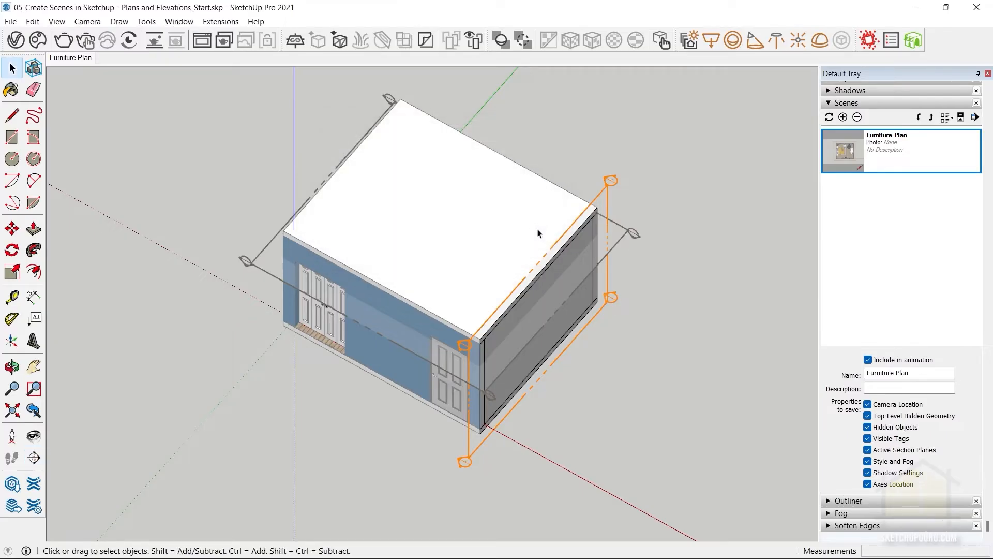
# Move the new vertical section plane about 2020 mm inward along the red axis so it cuts through the room facing the bed.
pyautogui.click(585, 217)
pyautogui.press('m')
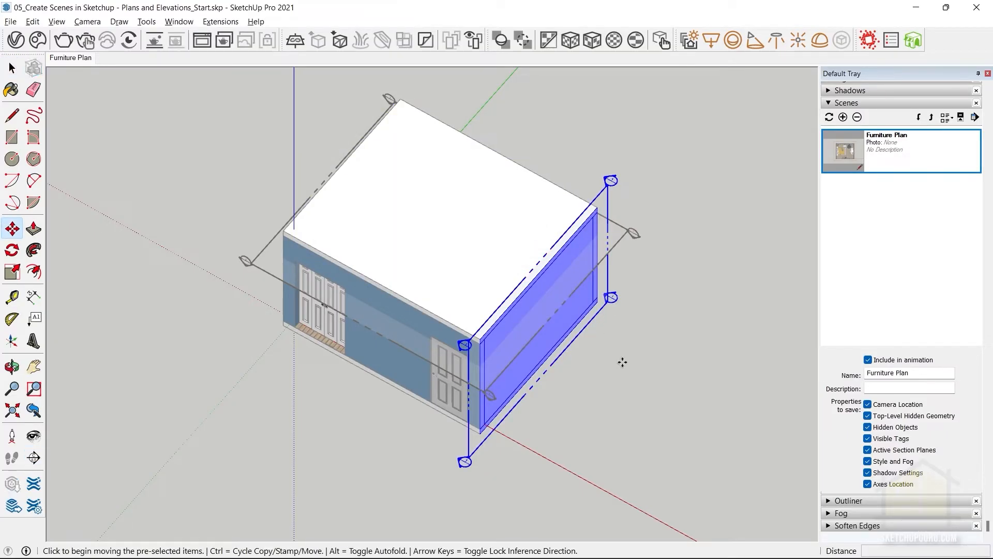
pyautogui.click(623, 359)
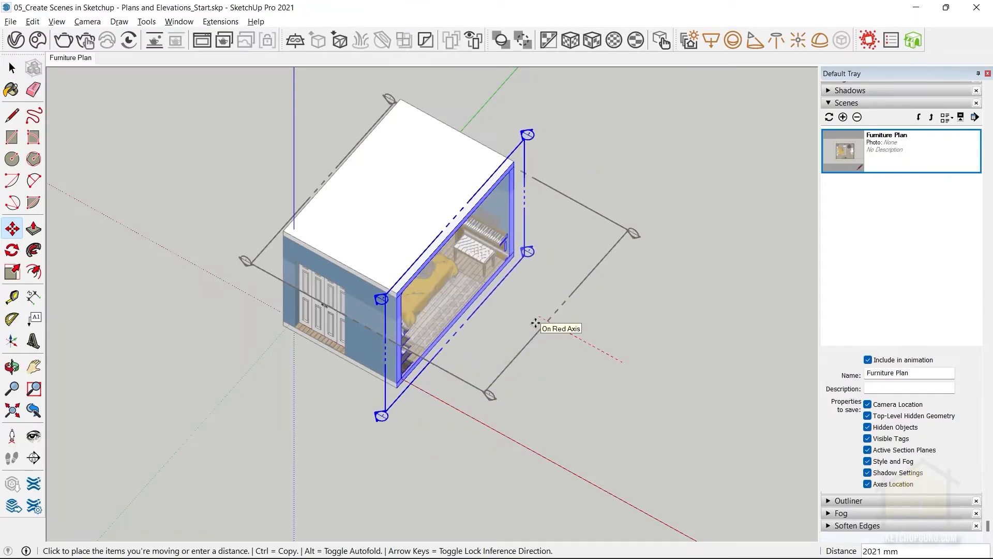
pyautogui.click(535, 323)
pyautogui.moveTo(452, 390); pyautogui.dragTo(565, 364, button='middle')
pyautogui.press('space')
pyautogui.moveTo(507, 395); pyautogui.dragTo(524, 362, button='middle')
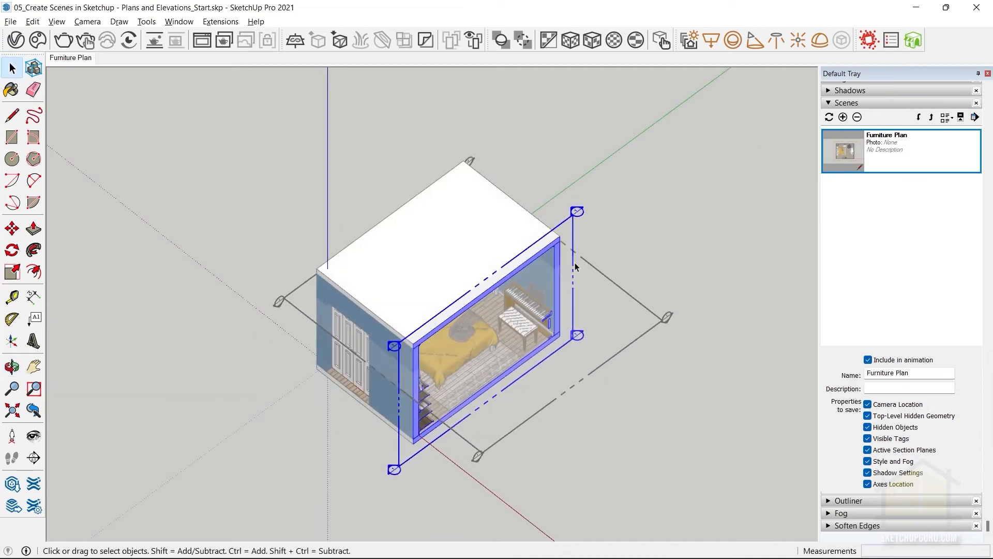
# Try aligning the view to the vertical section plane, and try the Left standard view after orbiting away.
pyautogui.rightClick(572, 245)
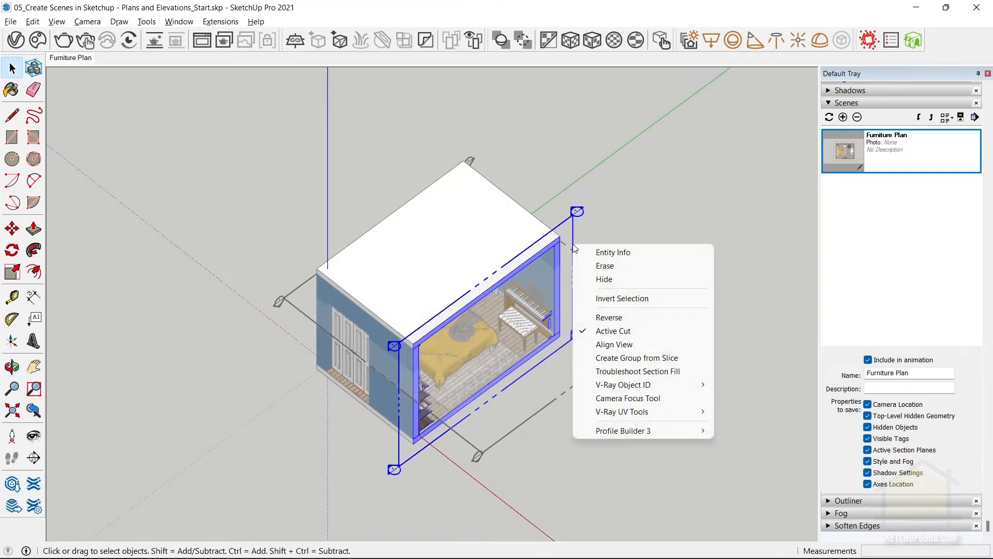
pyautogui.click(612, 349)
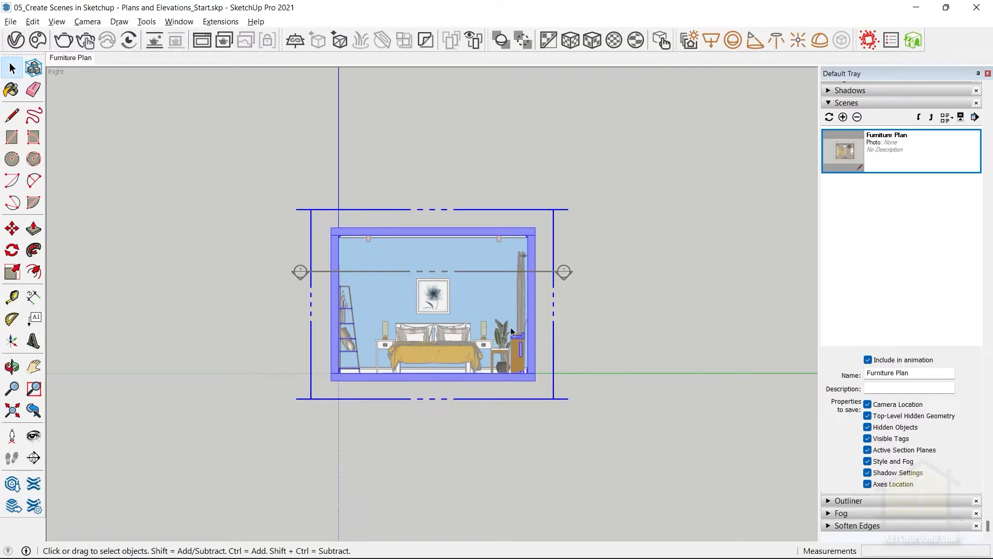
pyautogui.moveTo(405, 295); pyautogui.dragTo(273, 100, button='middle')
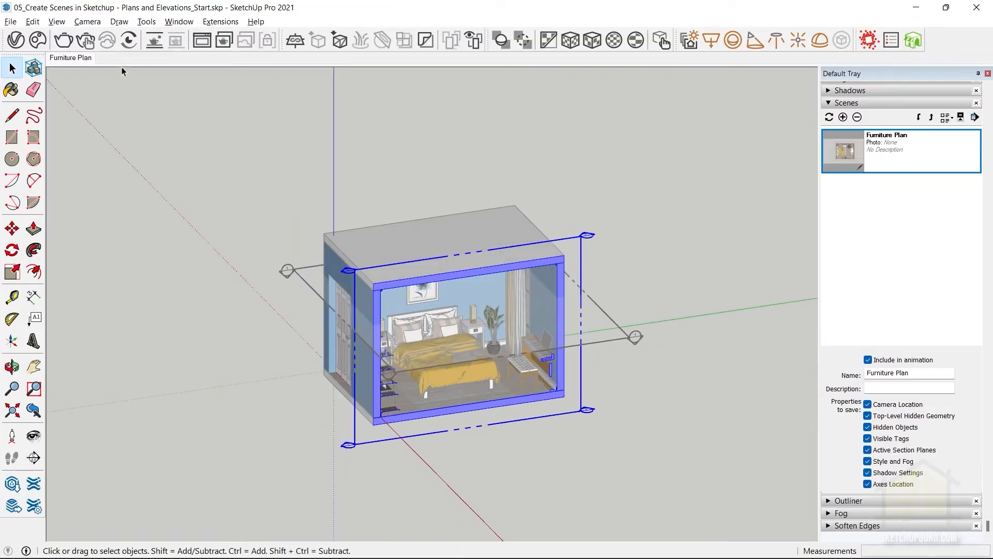
pyautogui.click(92, 24)
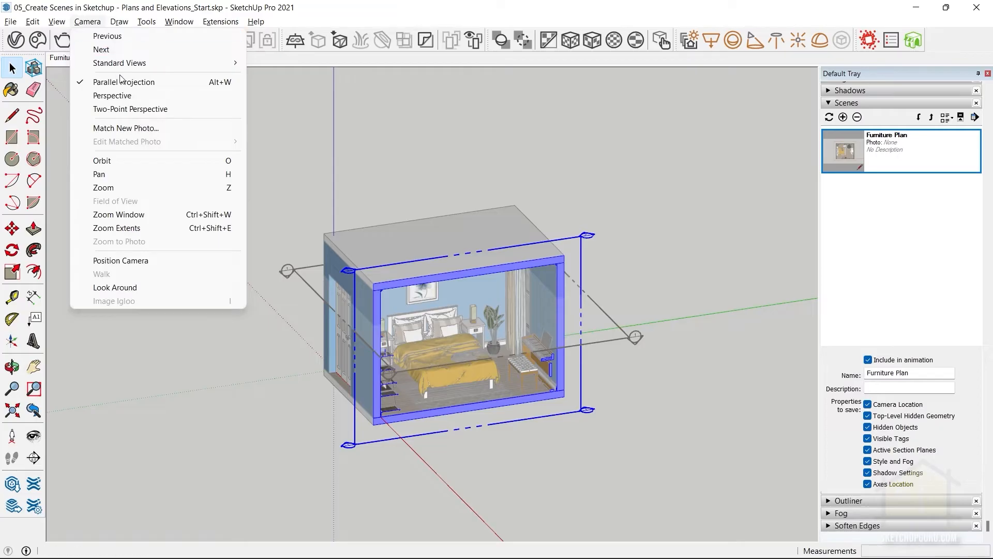
pyautogui.moveTo(155, 63)
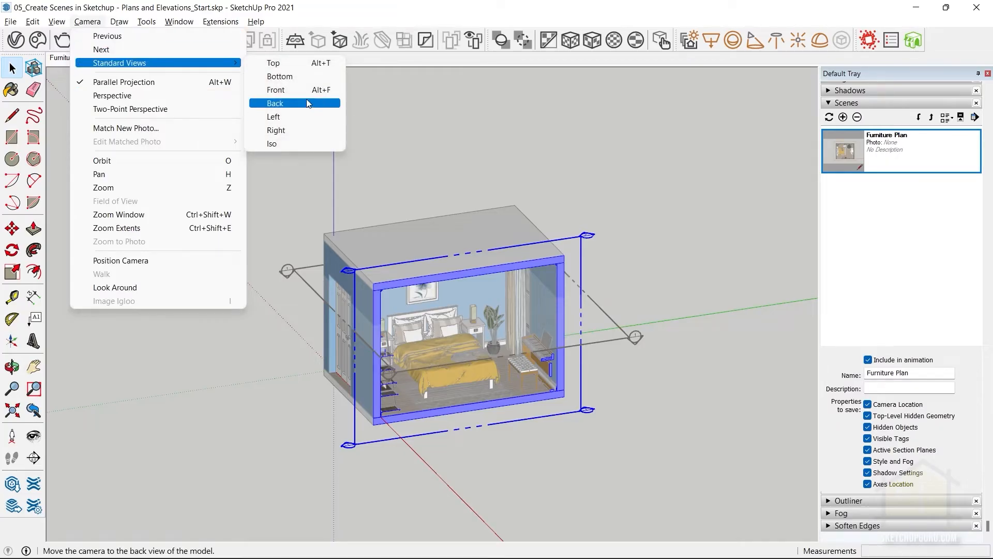
pyautogui.click(303, 117)
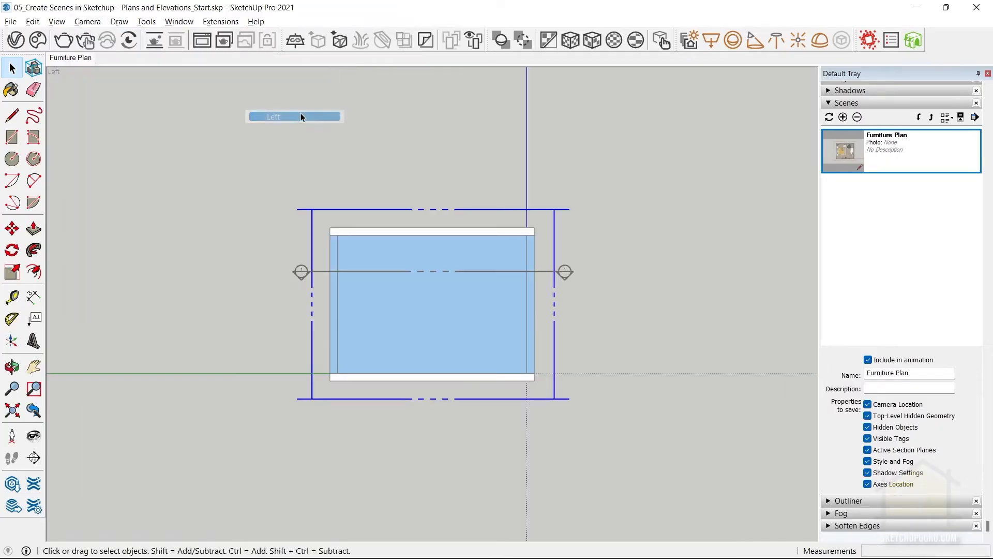
# Show the bed wall elevation in the Right standard view, filling the drawing area, and add a new scene of it.
pyautogui.click(87, 21)
pyautogui.moveTo(170, 63)
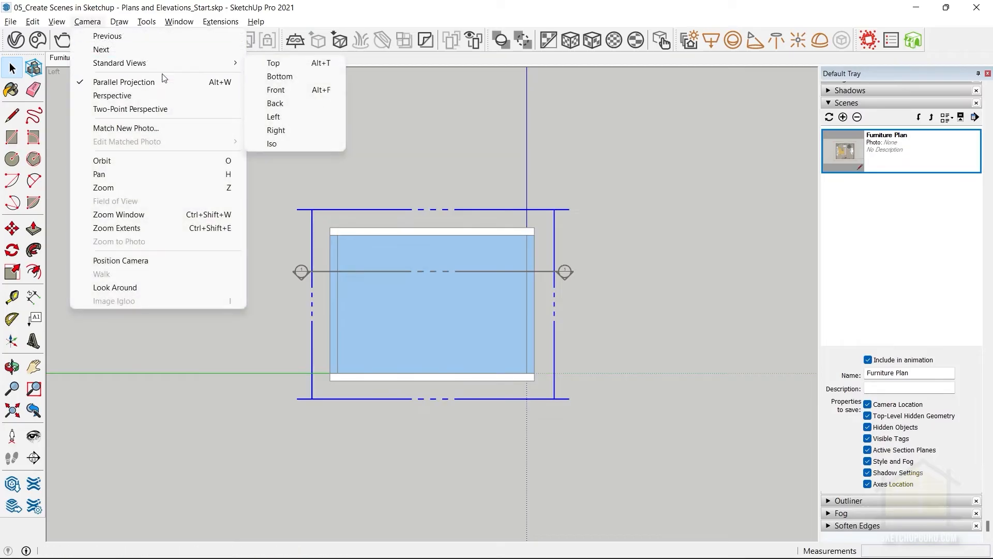
pyautogui.click(272, 126)
pyautogui.scroll(5, 393, 285)
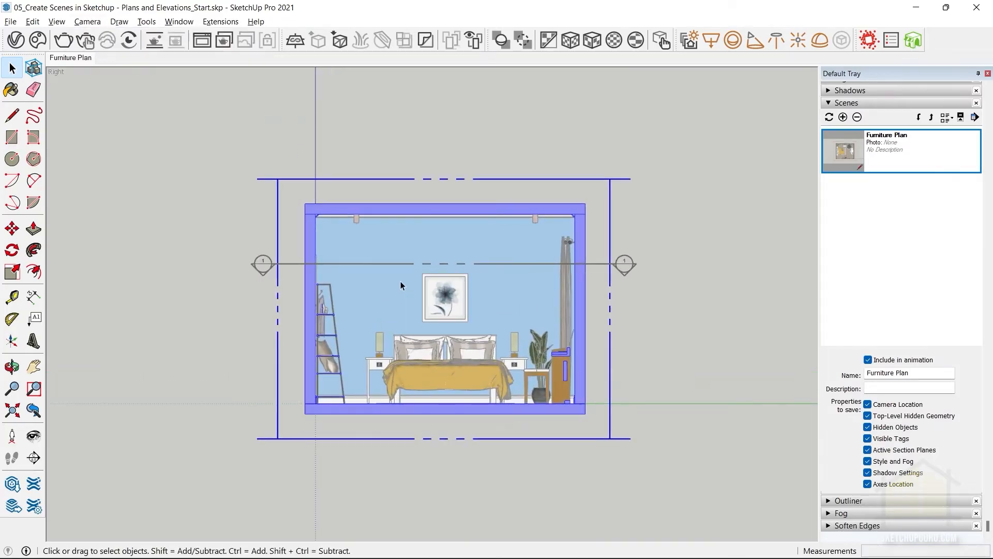
pyautogui.scroll(-1, 404, 300)
pyautogui.scroll(2, 450, 362)
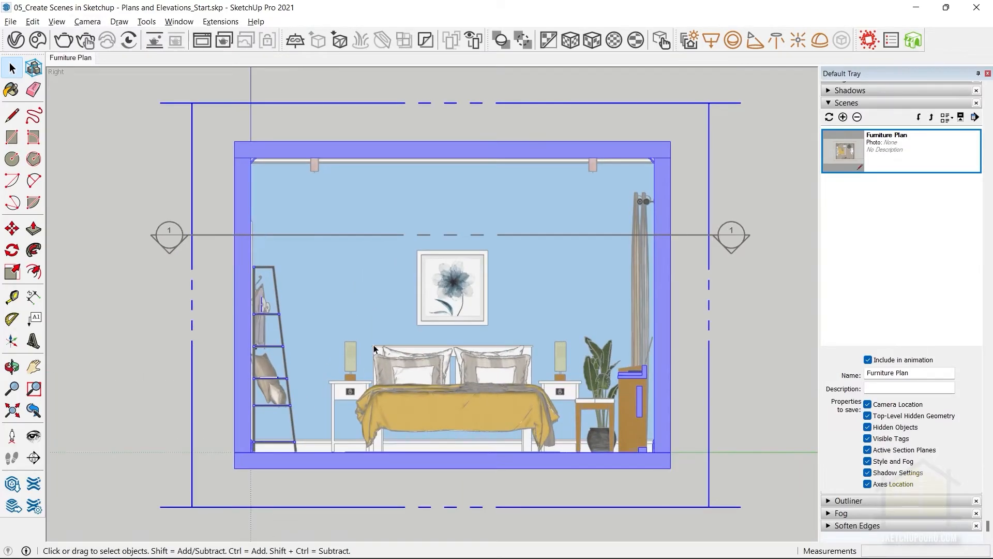
pyautogui.scroll(-1, 435, 269)
pyautogui.scroll(2, 405, 235)
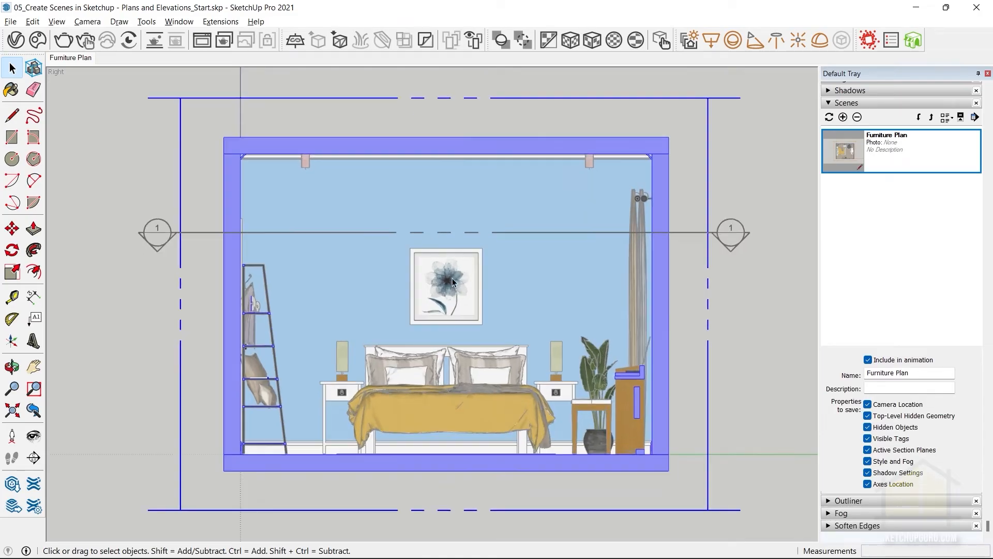
pyautogui.rightClick(81, 58)
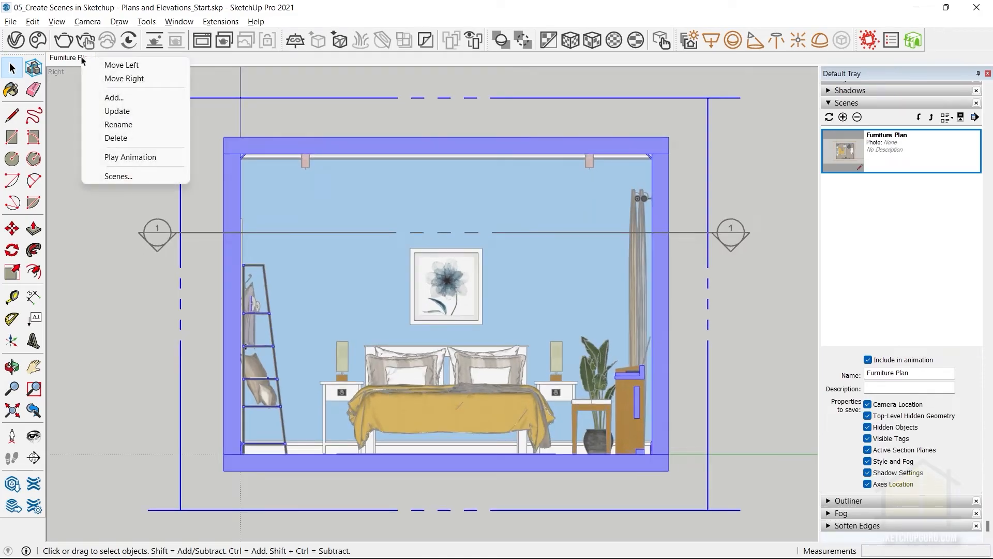
pyautogui.click(123, 100)
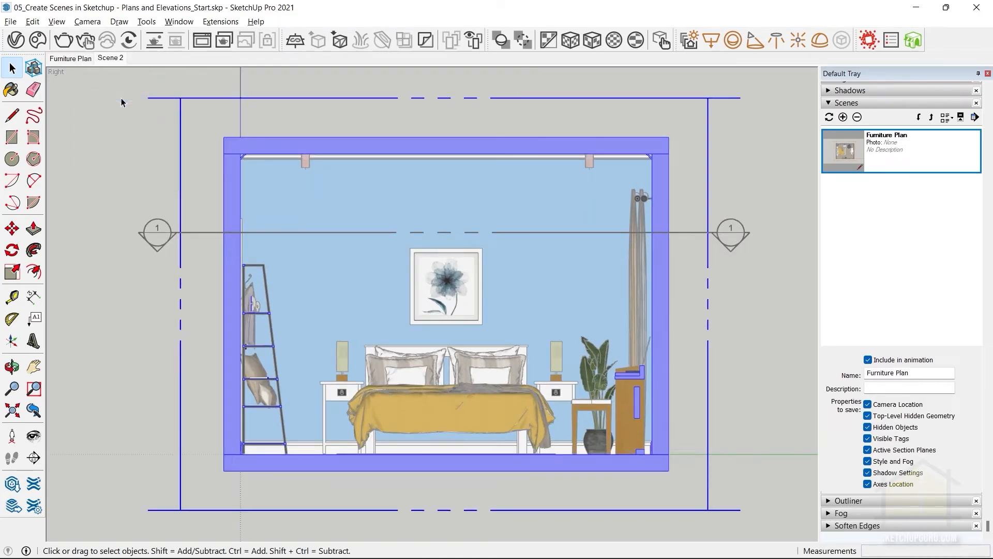
# Rename the new bed wall elevation scene as Section AA.
pyautogui.rightClick(111, 58)
pyautogui.click(152, 127)
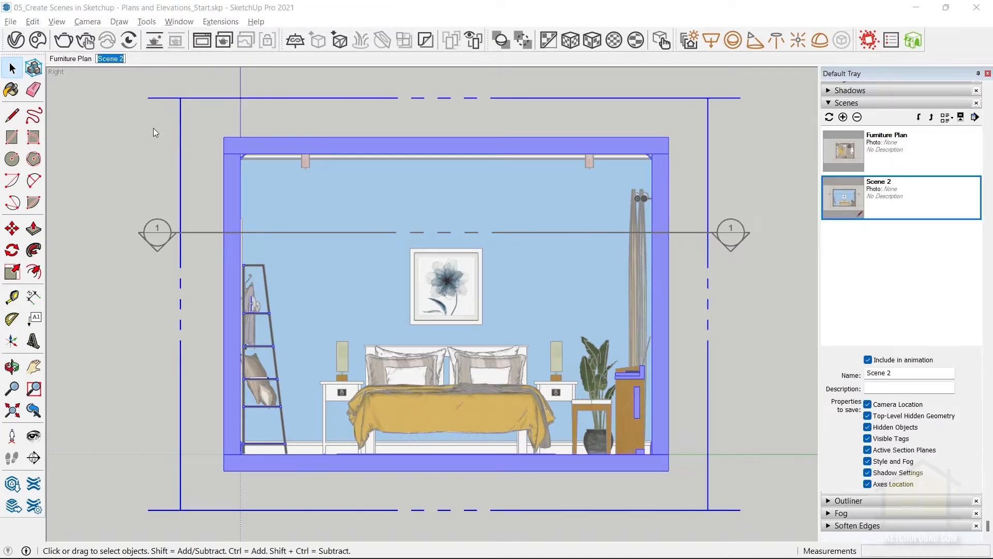
pyautogui.write('Section AA')
pyautogui.press('Return')
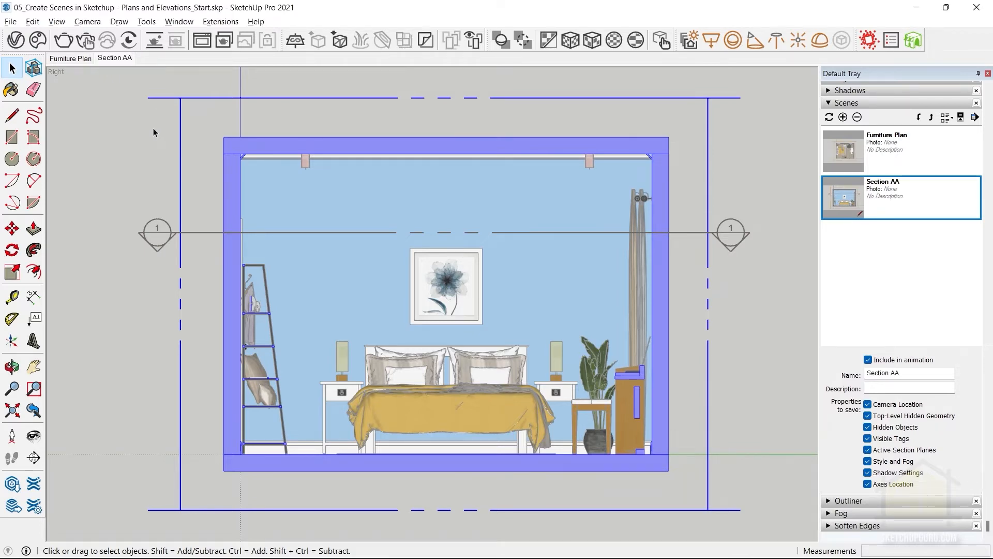
# Copy the active vertical section plane about 462 mm along the red axis, away from the bed.
pyautogui.moveTo(487, 328); pyautogui.dragTo(367, 184, button='middle')
pyautogui.click(411, 226)
pyautogui.moveTo(434, 245); pyautogui.dragTo(433, 328, button='middle')
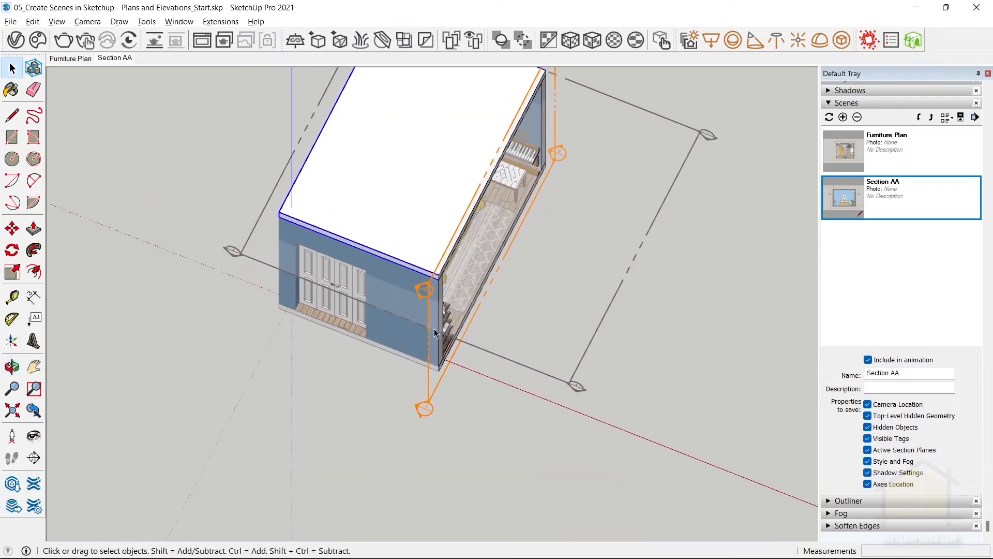
pyautogui.click(439, 384)
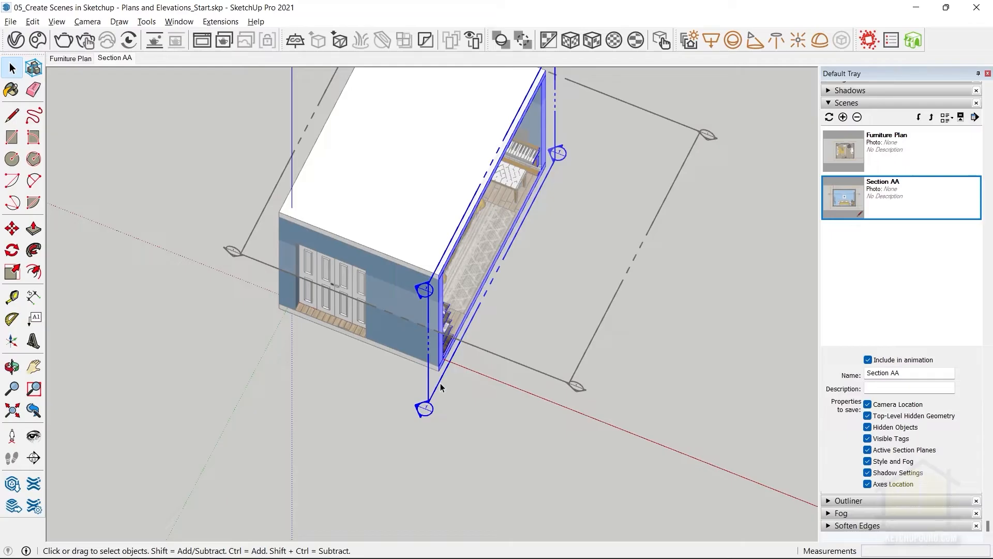
pyautogui.press('m')
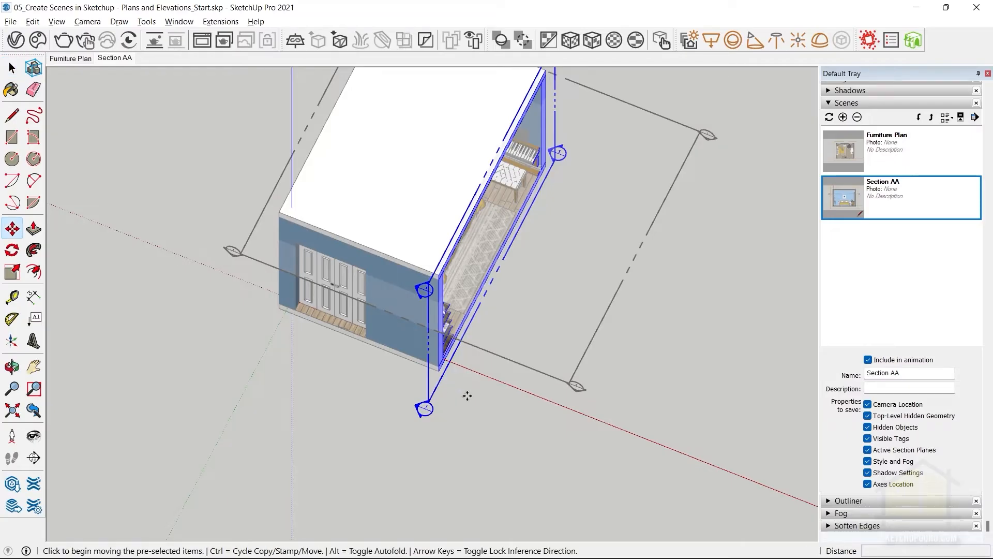
pyautogui.press('ctrl')
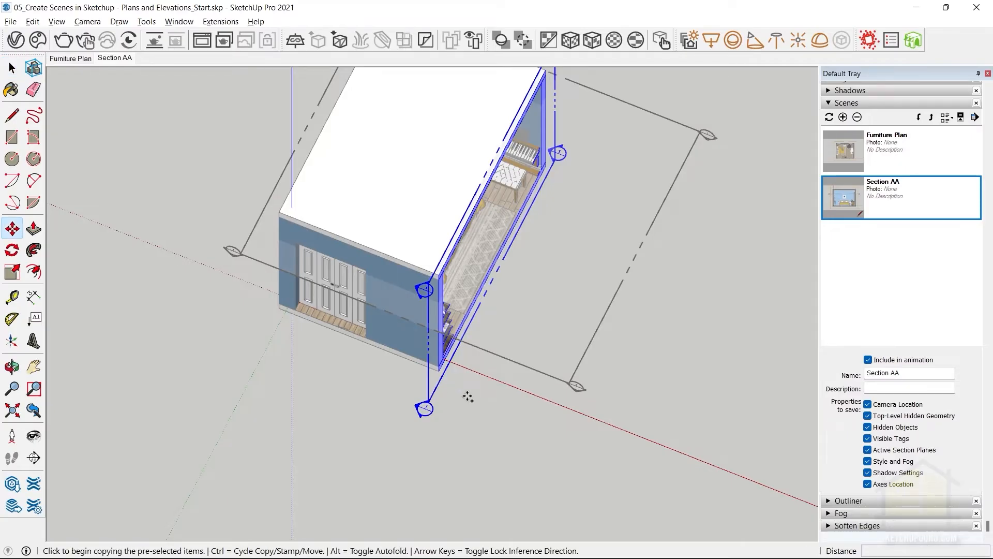
pyautogui.click(439, 390)
pyautogui.click(466, 401)
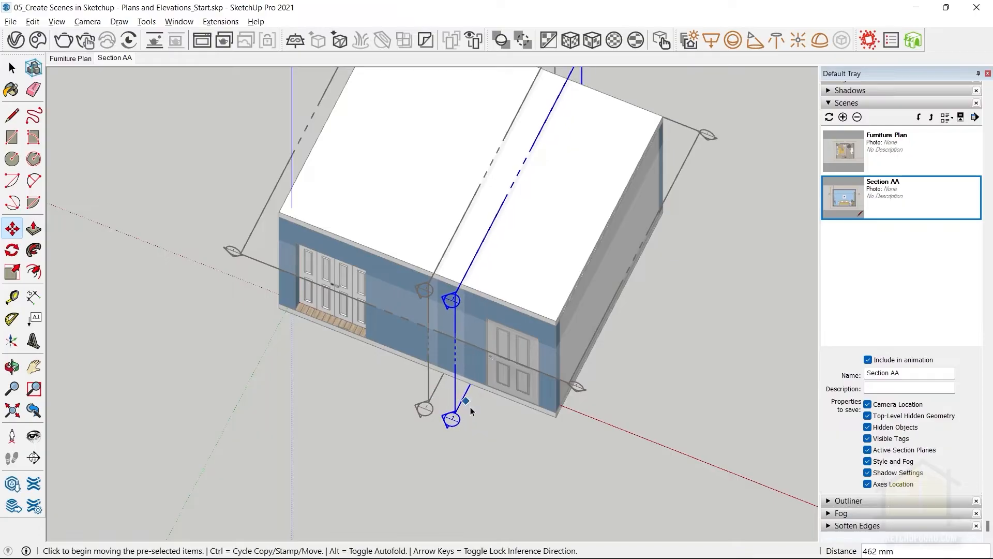
pyautogui.press('space')
# Rotate the copied section plane about a point near its middle so it faces the desk wall, opposite the original.
pyautogui.scroll(3, 478, 360)
pyautogui.press('q')
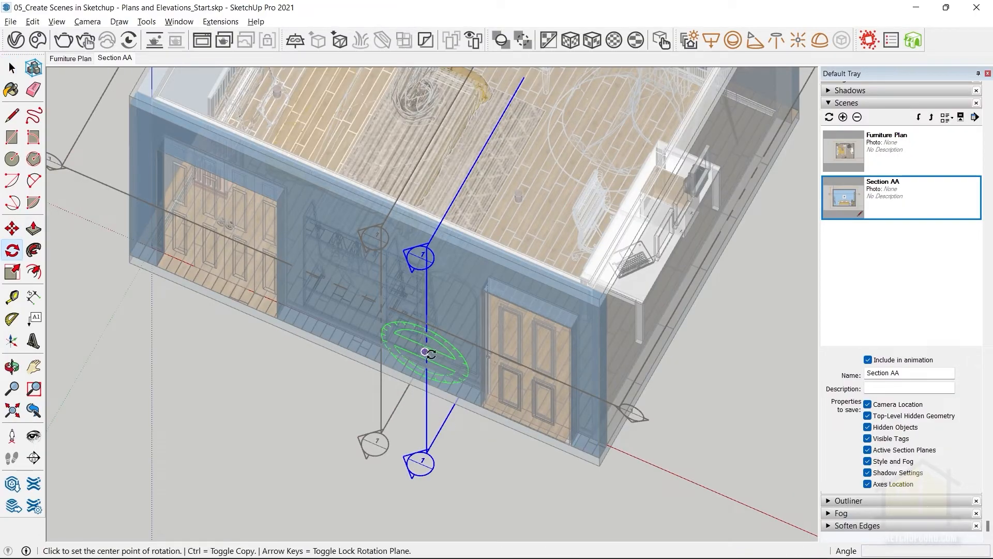
pyautogui.scroll(-4, 459, 331)
pyautogui.keyDown('shift'); pyautogui.moveTo(457, 310); pyautogui.dragTo(439, 394, button='middle'); pyautogui.keyUp('shift')
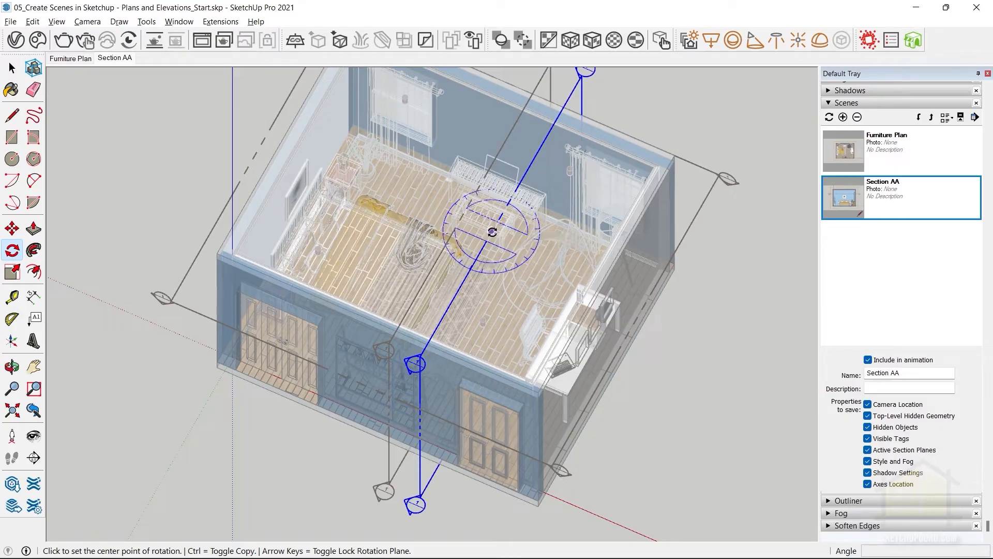
pyautogui.click(491, 232)
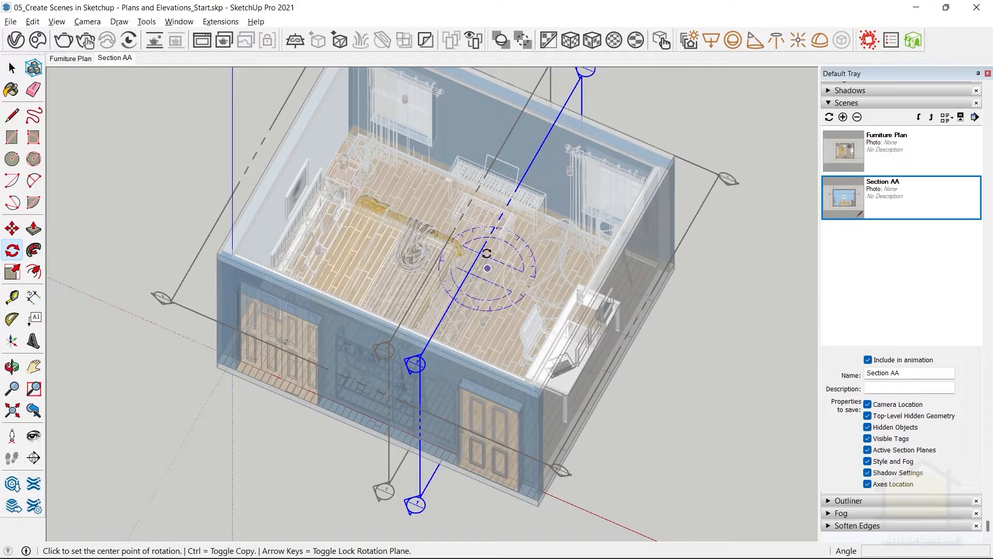
pyautogui.click(491, 232)
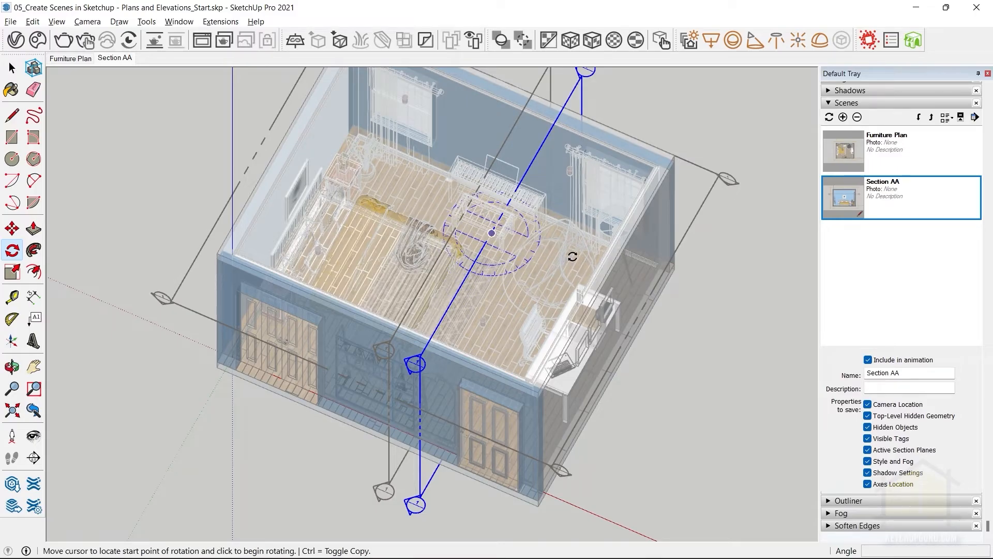
pyautogui.click(572, 257)
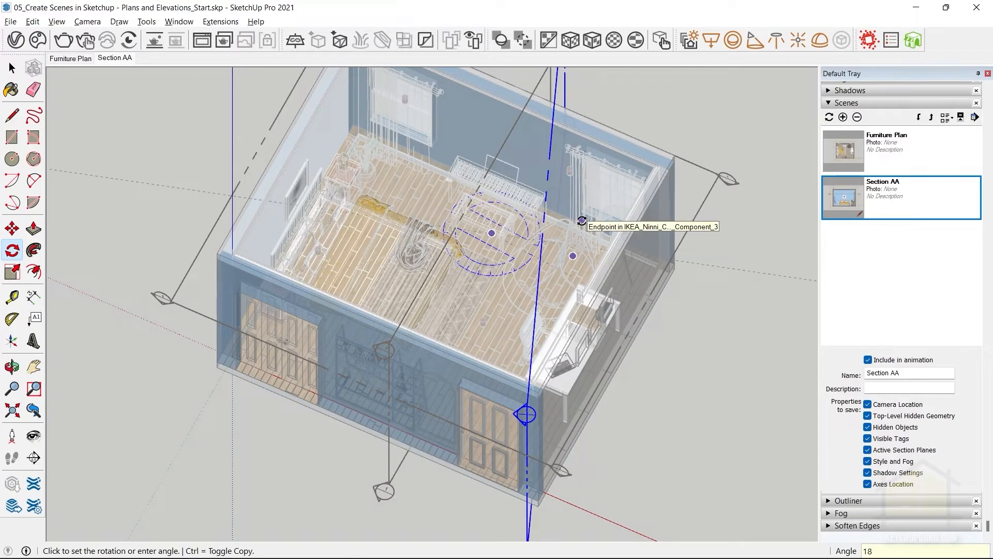
pyautogui.click(582, 221)
pyautogui.press('space')
# Move the rotated section plane along the red axis, closer to the original vertical plane.
pyautogui.moveTo(582, 221); pyautogui.dragTo(530, 348, button='middle')
pyautogui.scroll(3, 399, 409)
pyautogui.press('m')
pyautogui.click(390, 412)
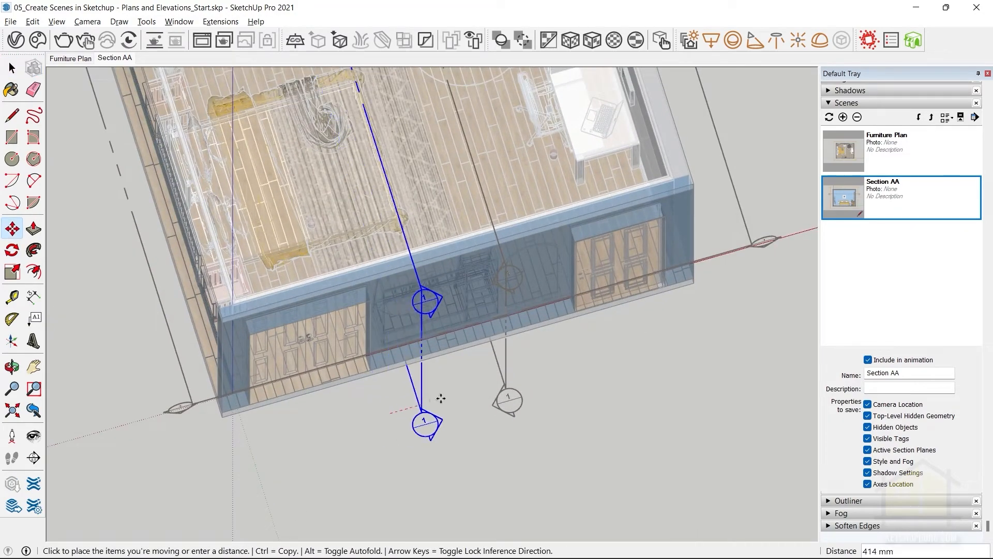
pyautogui.click(461, 395)
pyautogui.moveTo(443, 413); pyautogui.dragTo(794, 295, button='middle')
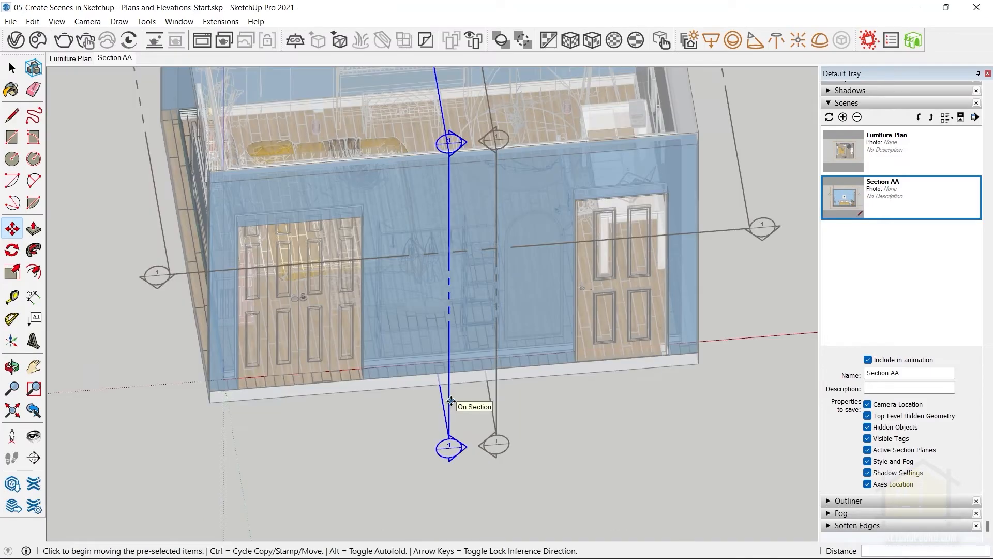
# Make the rotated section plane the active cut.
pyautogui.press('space')
pyautogui.rightClick(448, 399)
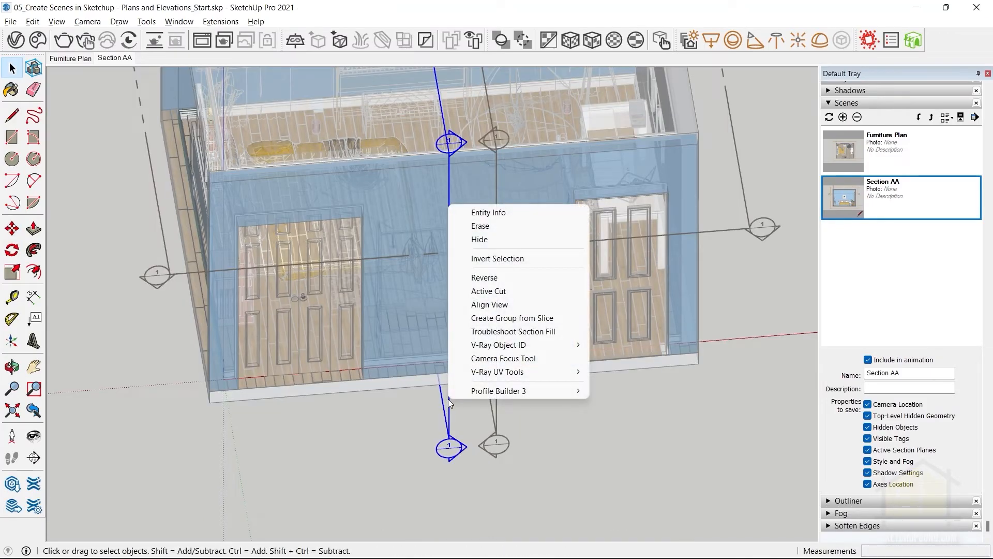
pyautogui.click(495, 290)
# Move the active section plane about 630 mm along the red axis, past the original plane toward the desk wall.
pyautogui.moveTo(411, 386); pyautogui.dragTo(404, 453, button='middle')
pyautogui.moveTo(402, 409); pyautogui.dragTo(623, 390, button='middle')
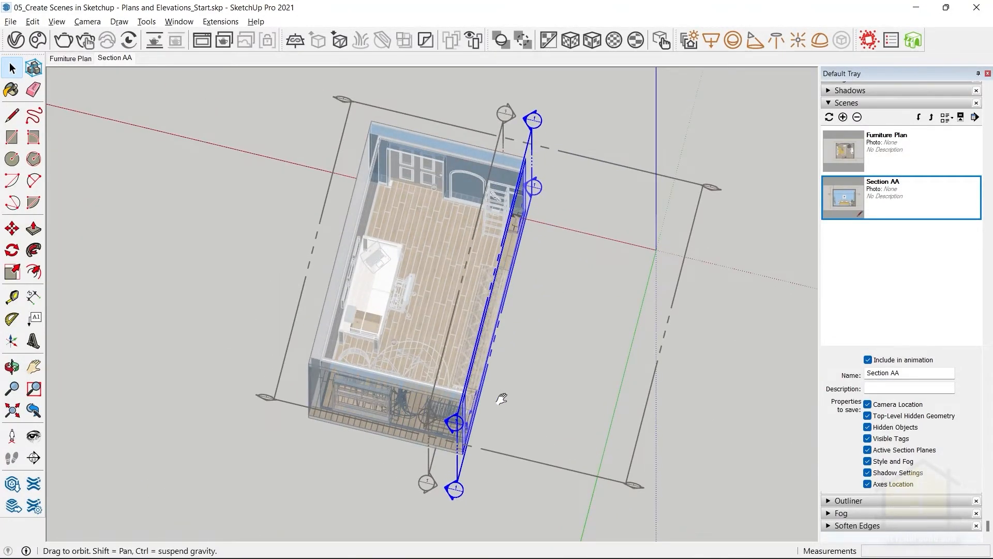
pyautogui.keyDown('shift'); pyautogui.moveTo(501, 399); pyautogui.dragTo(464, 305, button='middle'); pyautogui.keyUp('shift')
pyautogui.moveTo(413, 390); pyautogui.dragTo(420, 336, button='middle')
pyautogui.press('m')
pyautogui.click(497, 301)
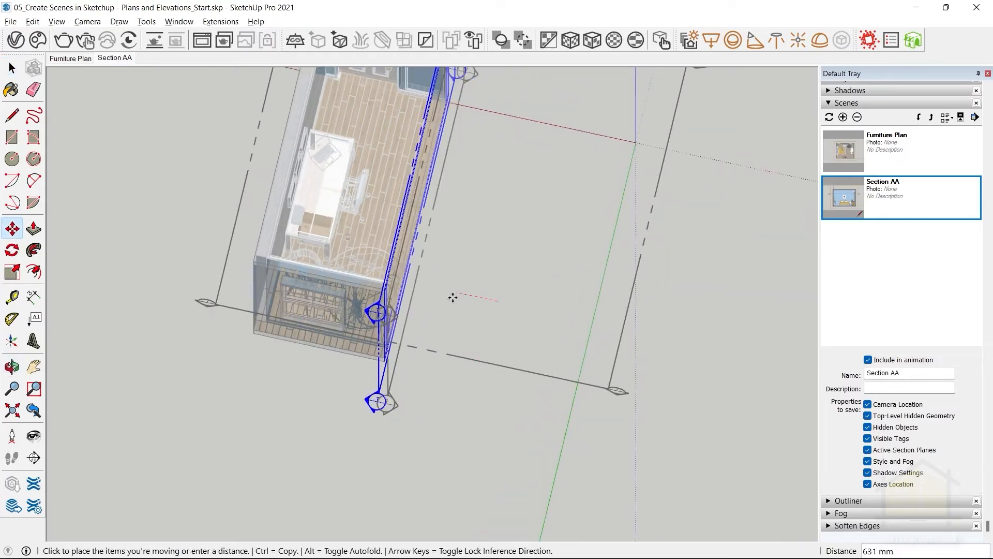
pyautogui.click(449, 293)
pyautogui.press('space')
# Align the view to the section plane facing the desk wall and add a new scene of this elevation.
pyautogui.scroll(3, 418, 271)
pyautogui.keyDown('shift'); pyautogui.moveTo(427, 268); pyautogui.dragTo(510, 279, button='middle'); pyautogui.keyUp('shift')
pyautogui.moveTo(511, 279); pyautogui.dragTo(186, 306, button='middle')
pyautogui.rightClick(526, 354)
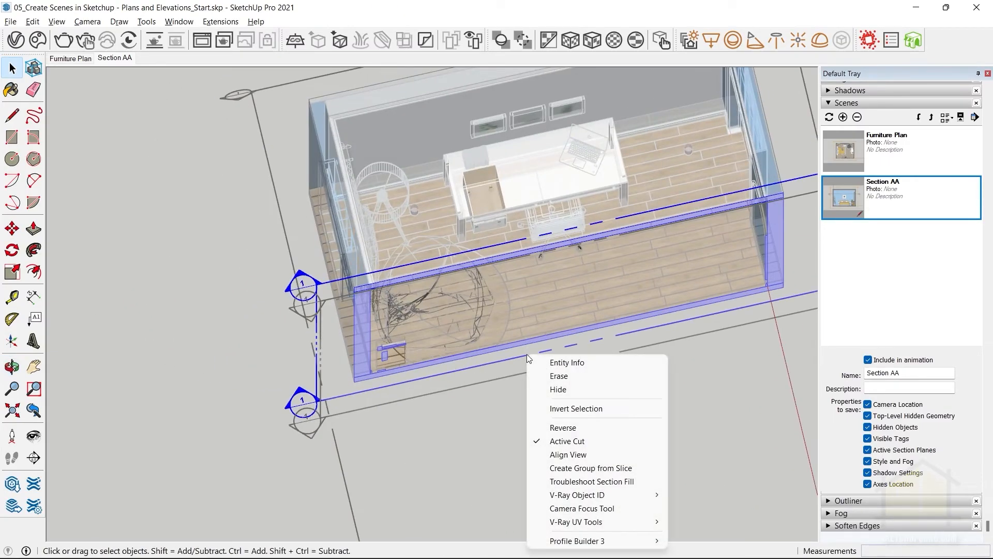
pyautogui.click(566, 453)
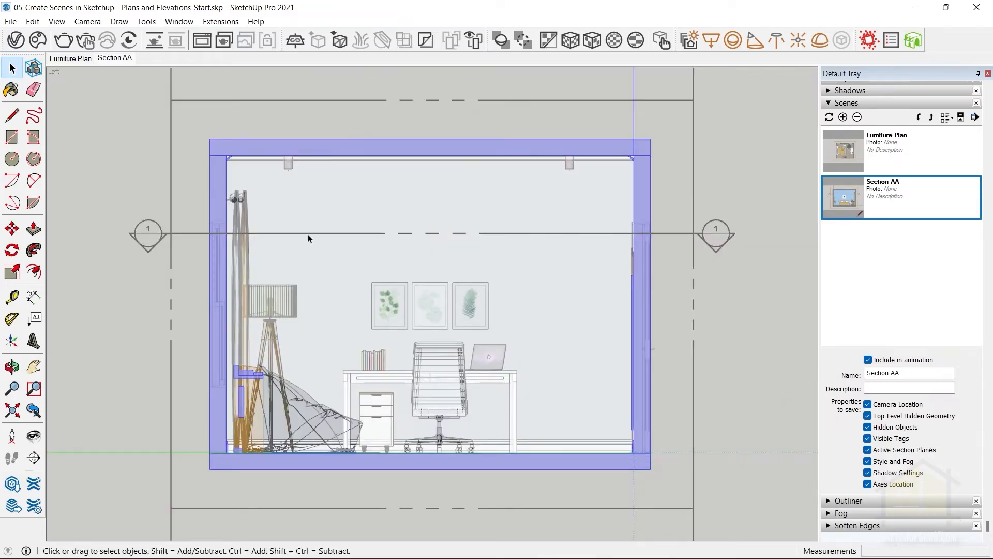
pyautogui.rightClick(112, 61)
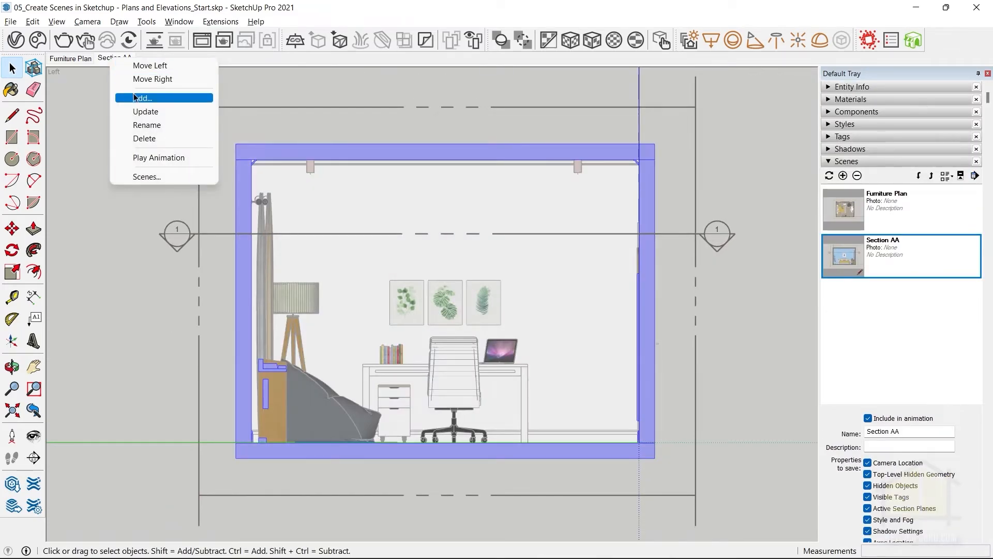
pyautogui.click(134, 97)
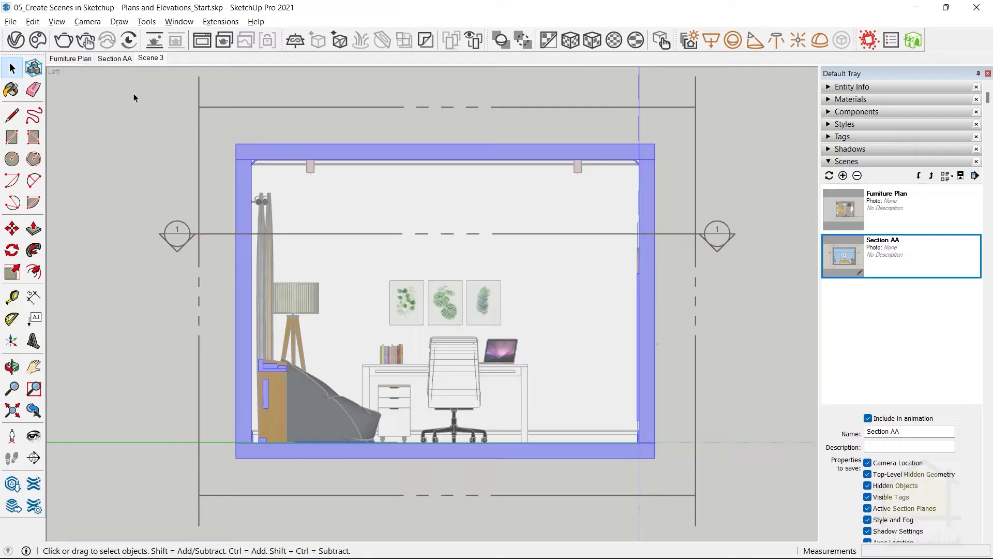
# Rename the desk wall elevation scene as Section BB.
pyautogui.rightClick(157, 60)
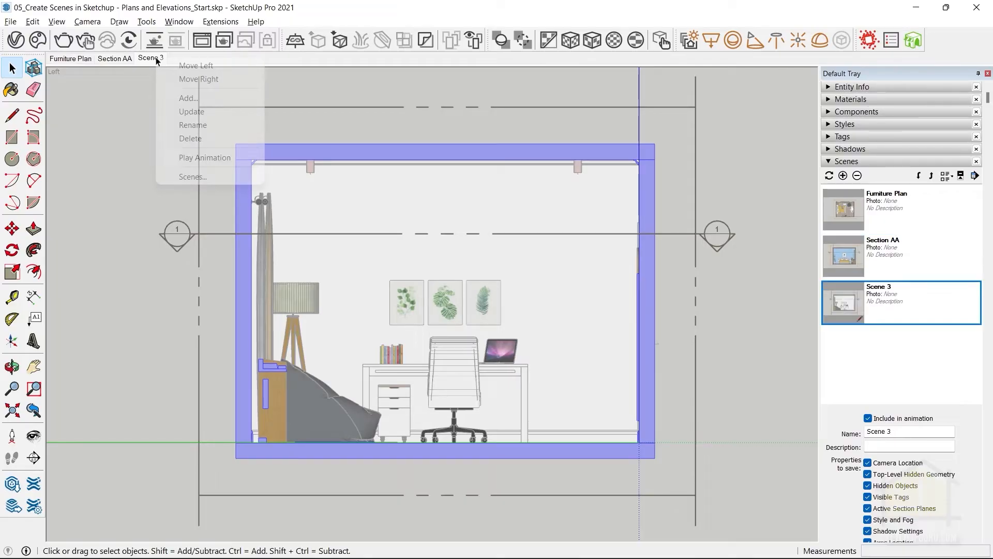
pyautogui.click(195, 124)
pyautogui.write('Section BB')
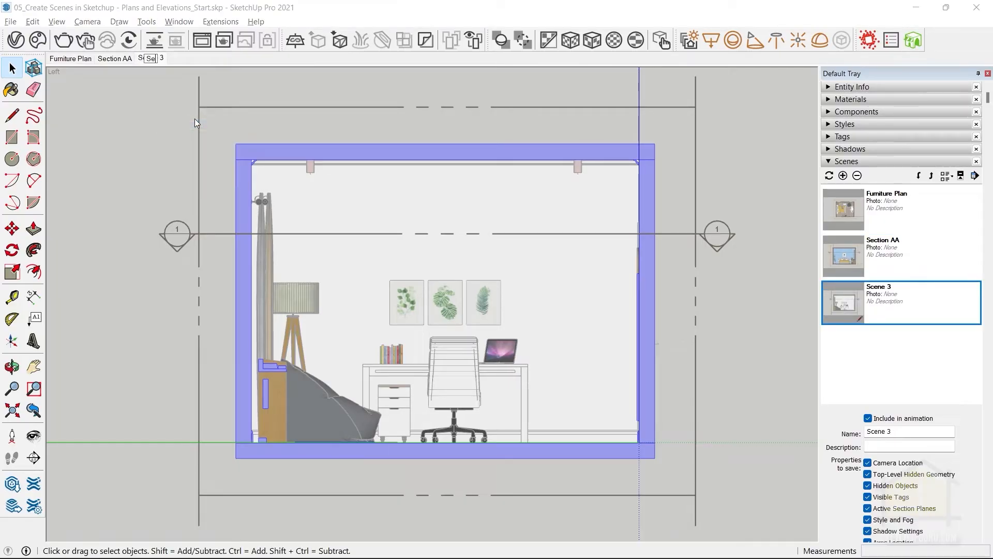
pyautogui.press('Return')
# Place a new section plane on the outer face of the door wall and name it for section CC.
pyautogui.scroll(-6, 417, 274)
pyautogui.moveTo(477, 299); pyautogui.dragTo(431, 269, button='middle')
pyautogui.click(500, 276)
pyautogui.scroll(4, 329, 297)
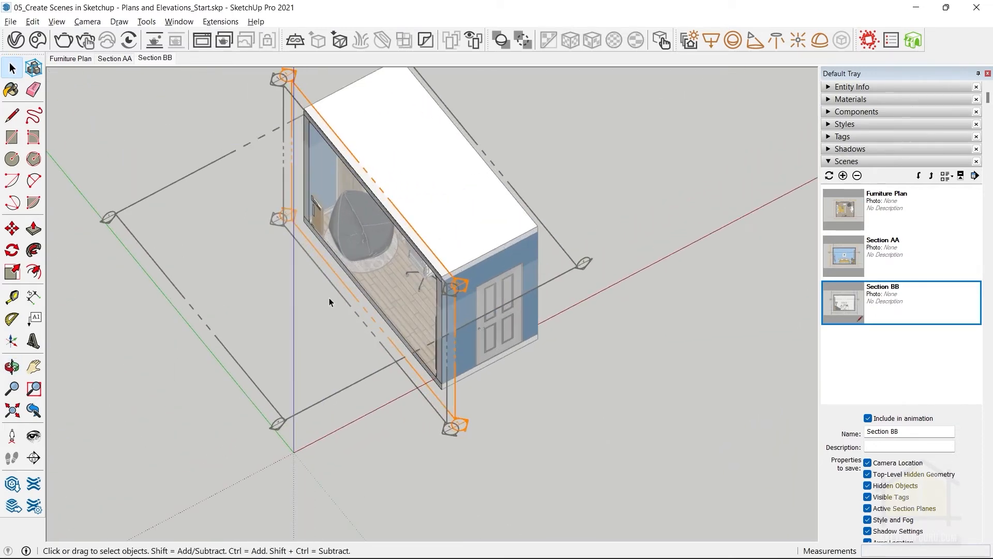
pyautogui.moveTo(329, 296); pyautogui.dragTo(536, 287, button='middle')
pyautogui.click(144, 22)
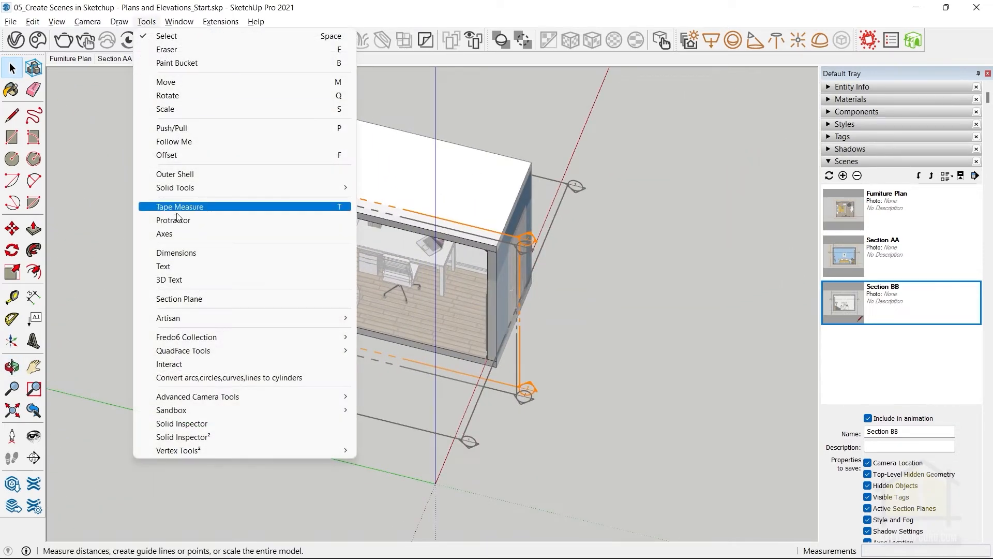
pyautogui.click(179, 299)
pyautogui.moveTo(507, 253); pyautogui.dragTo(342, 263, button='middle')
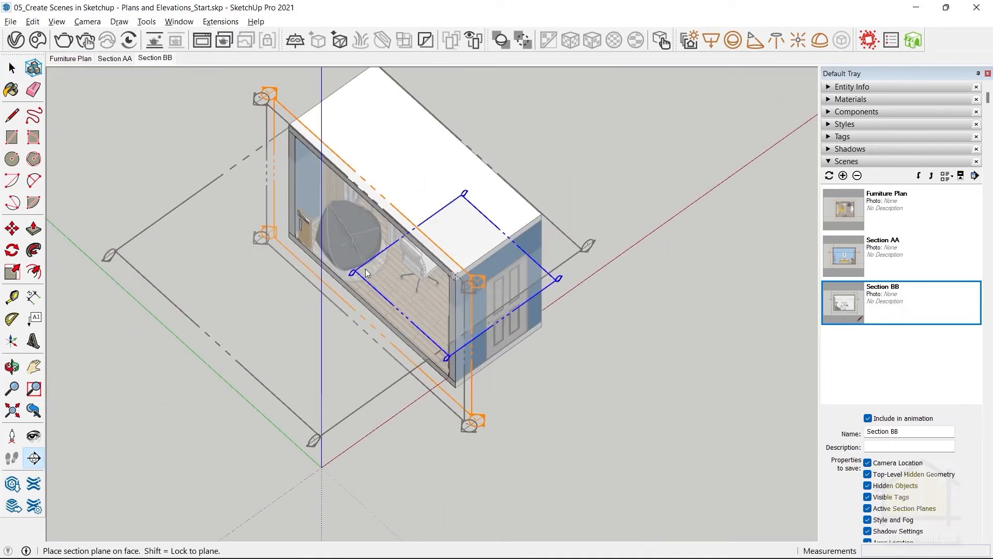
pyautogui.click(510, 255)
pyautogui.click(401, 155)
pyautogui.write('CC')
pyautogui.click(524, 226)
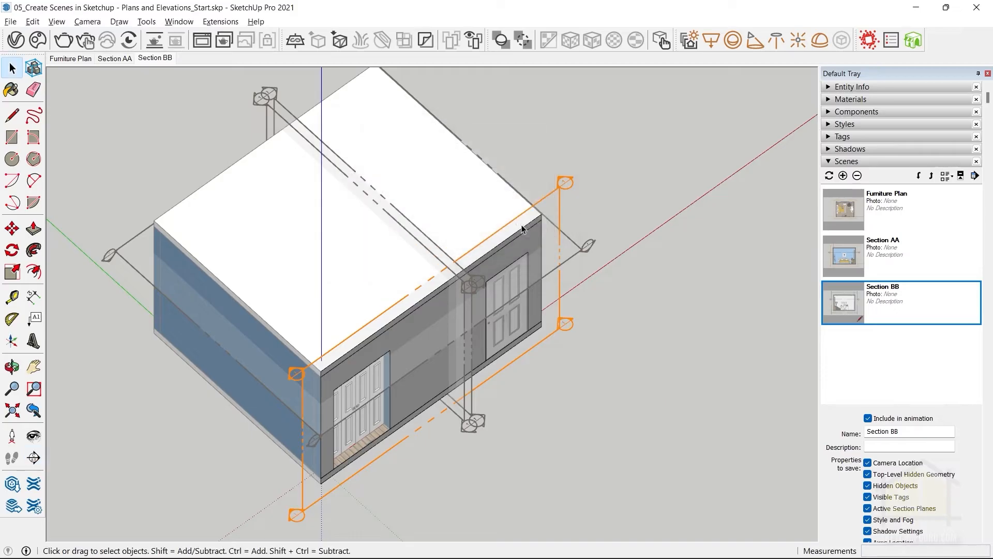
# Move the door wall section plane inward along the green axis so it cuts through the bed and desk.
pyautogui.click(557, 334)
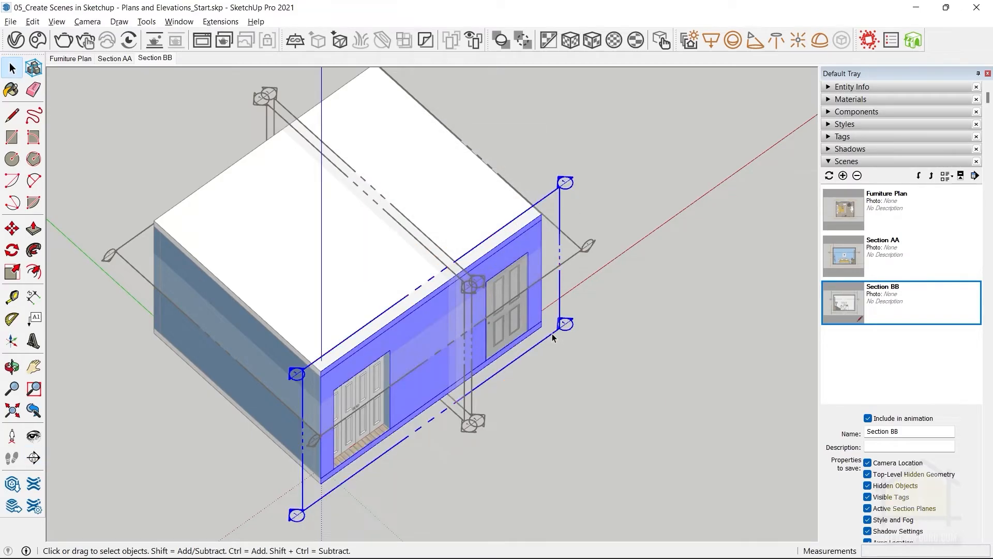
pyautogui.press('m')
pyautogui.click(557, 335)
pyautogui.click(525, 279)
pyautogui.moveTo(324, 425); pyautogui.dragTo(321, 390, button='middle')
pyautogui.press('space')
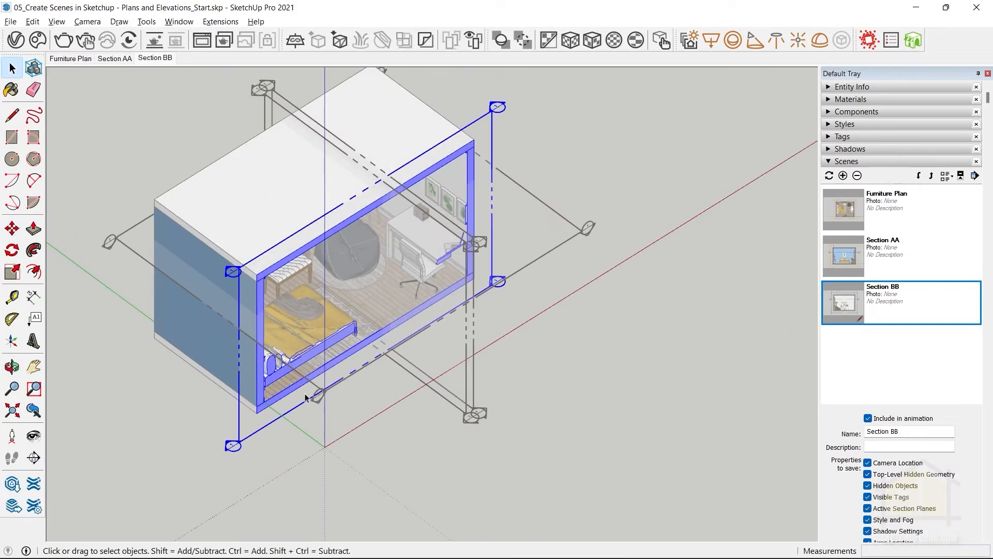
# Align the view to the section plane facing the window wall and add a new scene of this elevation.
pyautogui.rightClick(239, 427)
pyautogui.click(276, 328)
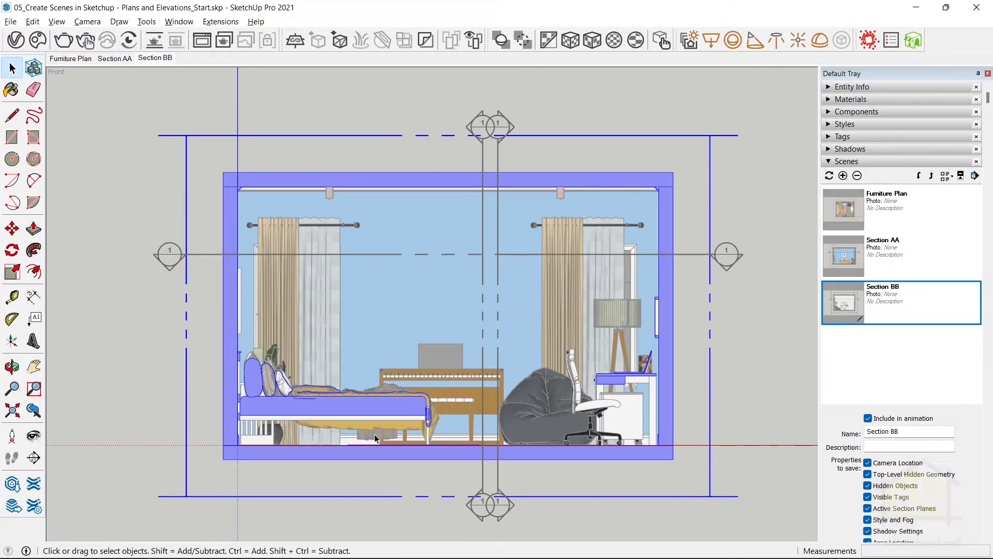
pyautogui.click(162, 60)
pyautogui.rightClick(150, 59)
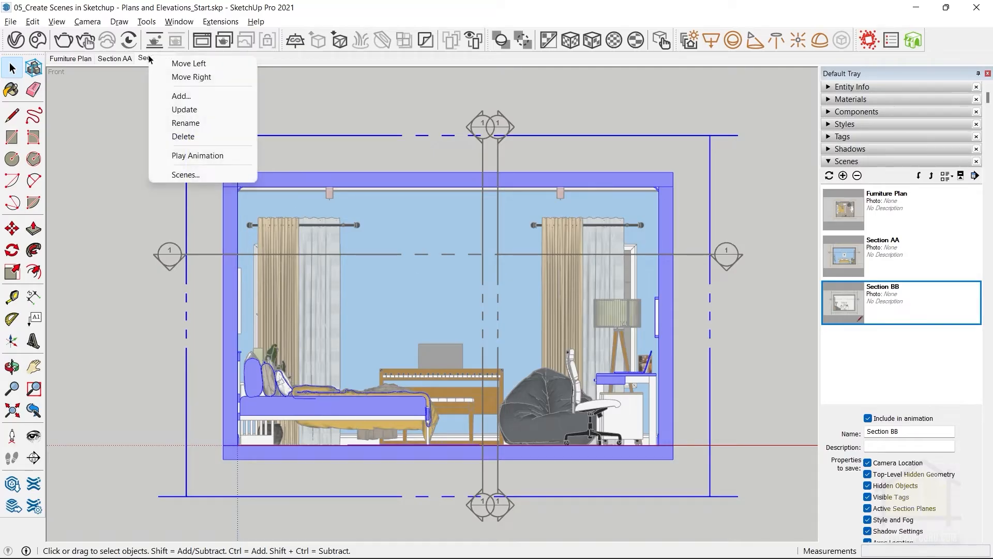
pyautogui.click(181, 96)
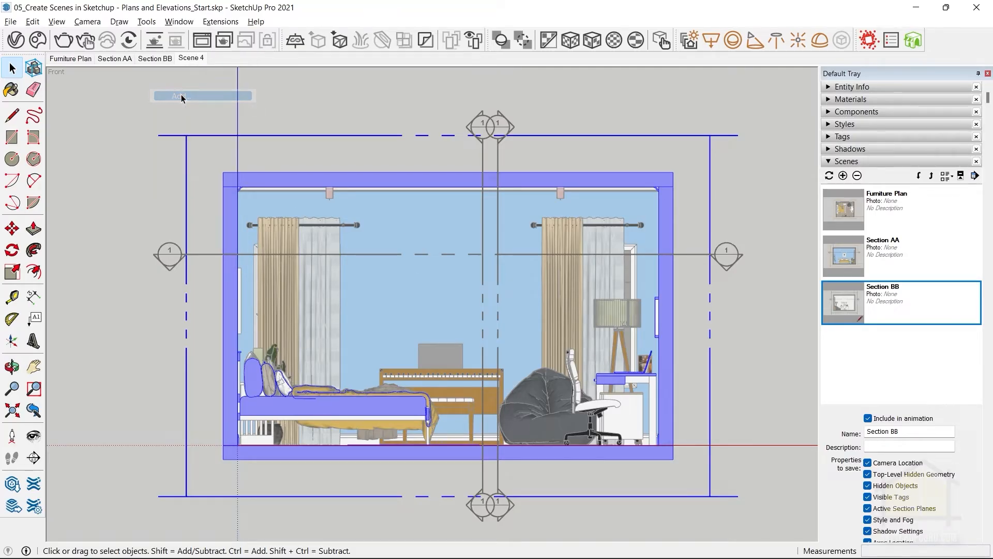
# Rename the window wall elevation scene as Section CC.
pyautogui.rightClick(189, 59)
pyautogui.click(226, 120)
pyautogui.click(188, 58)
pyautogui.write('Section CC')
pyautogui.press('Return')
# Place a new section plane on the outer face of the window wall and name it Section DD.
pyautogui.moveTo(226, 119); pyautogui.dragTo(797, 362, button='middle')
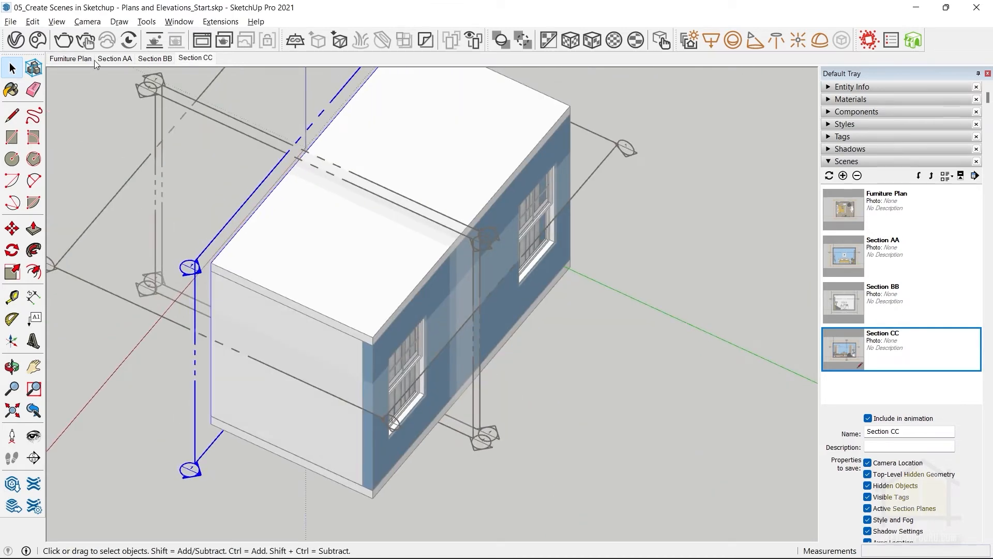
pyautogui.click(147, 21)
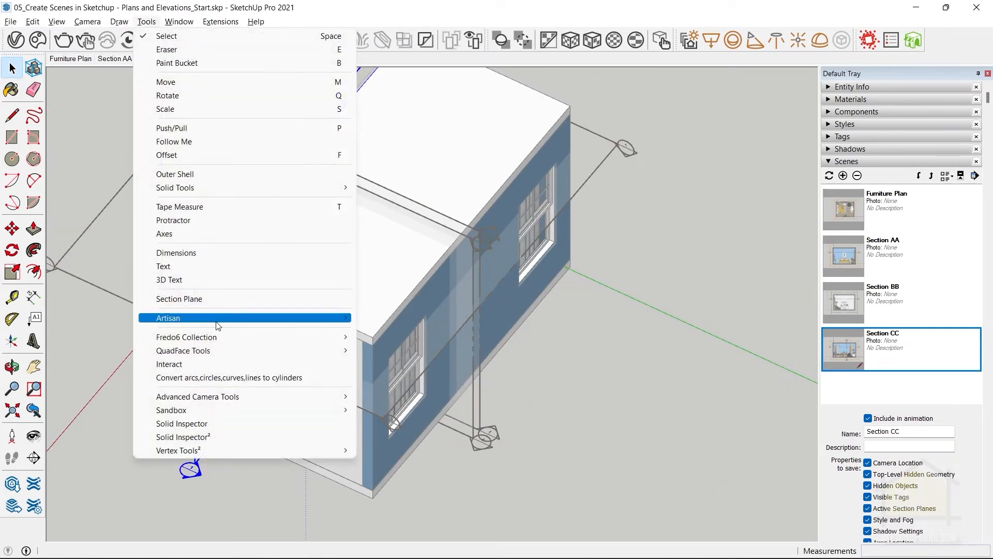
pyautogui.click(197, 303)
pyautogui.click(403, 431)
pyautogui.click(426, 154)
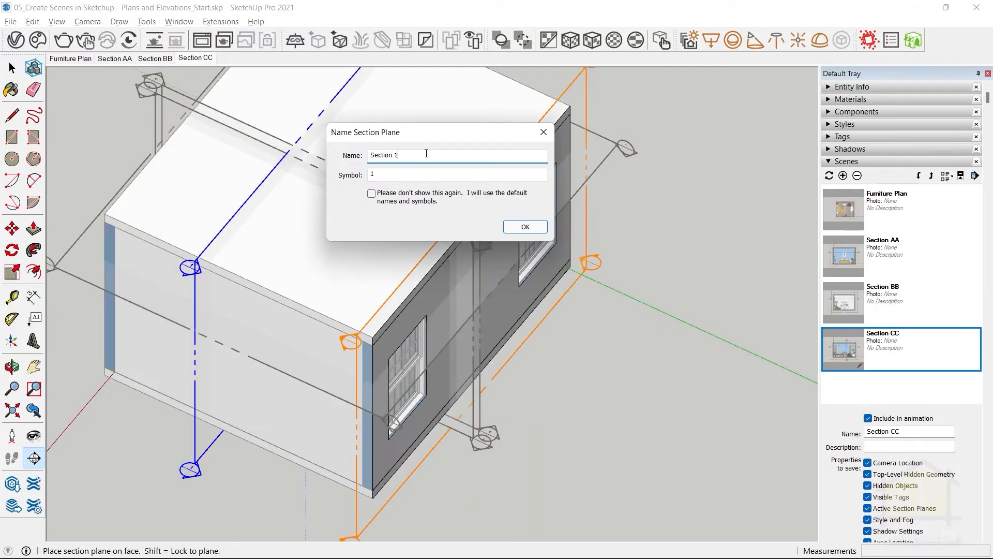
pyautogui.click(525, 227)
# Move the window wall's section plane inward along the green axis so it cuts through the bed and desk.
pyautogui.click(553, 306)
pyautogui.press('m')
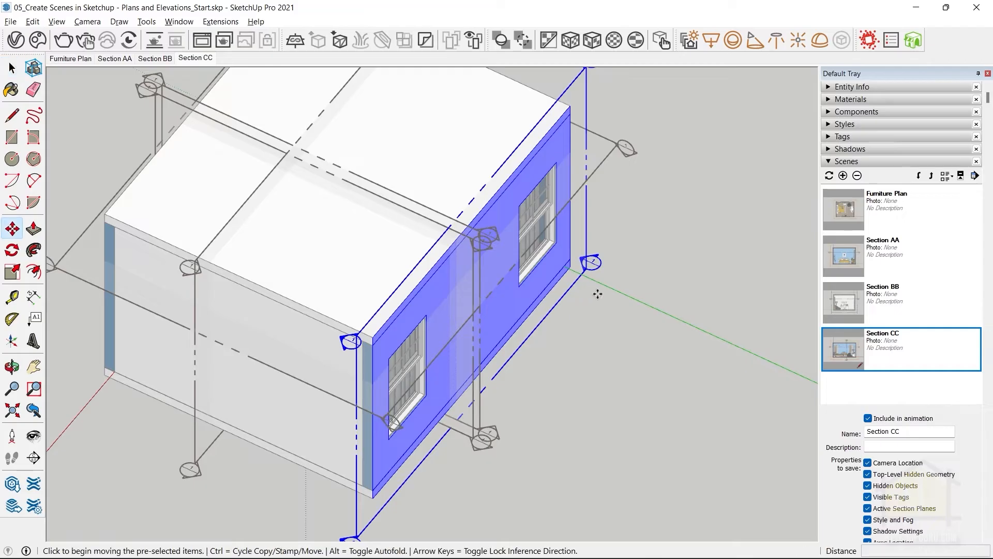
pyautogui.click(598, 294)
pyautogui.click(445, 220)
pyautogui.press('space')
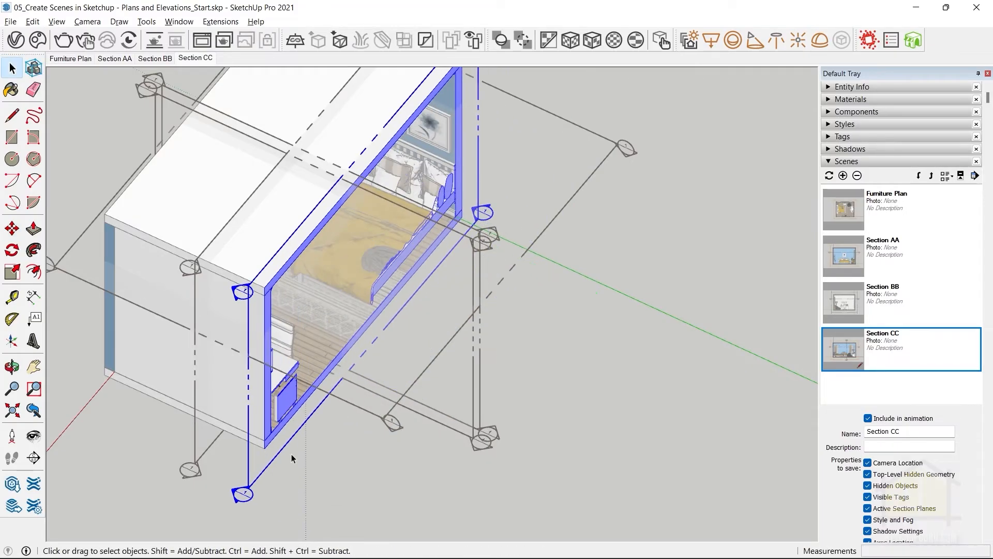
# Align the view to the section plane facing the door wall and add a new scene of this elevation.
pyautogui.rightClick(278, 455)
pyautogui.click(321, 360)
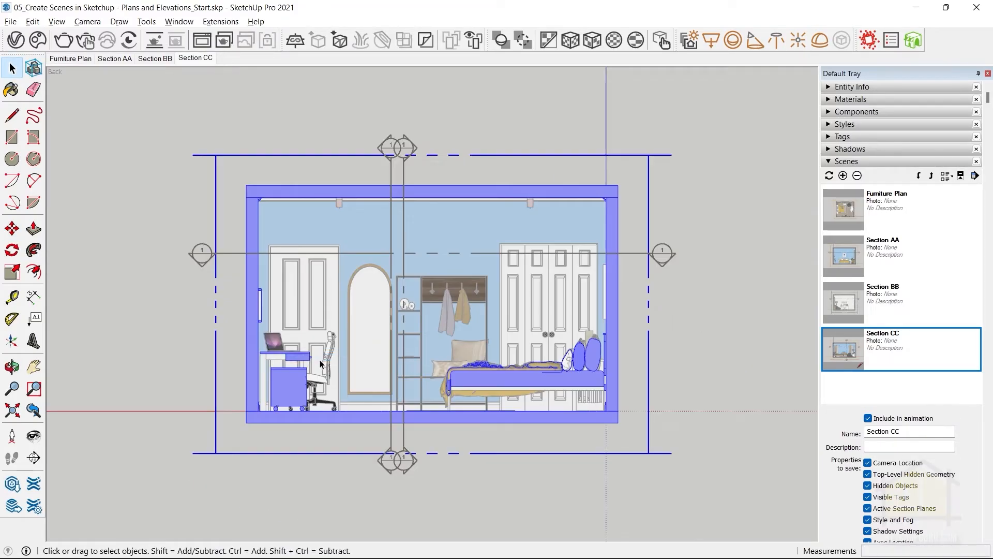
pyautogui.scroll(2, 383, 336)
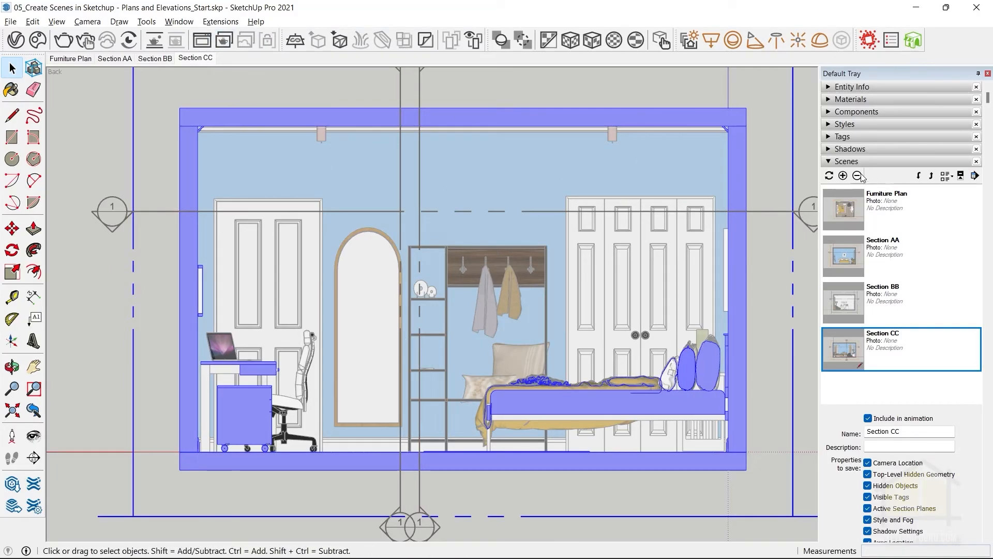
pyautogui.click(845, 176)
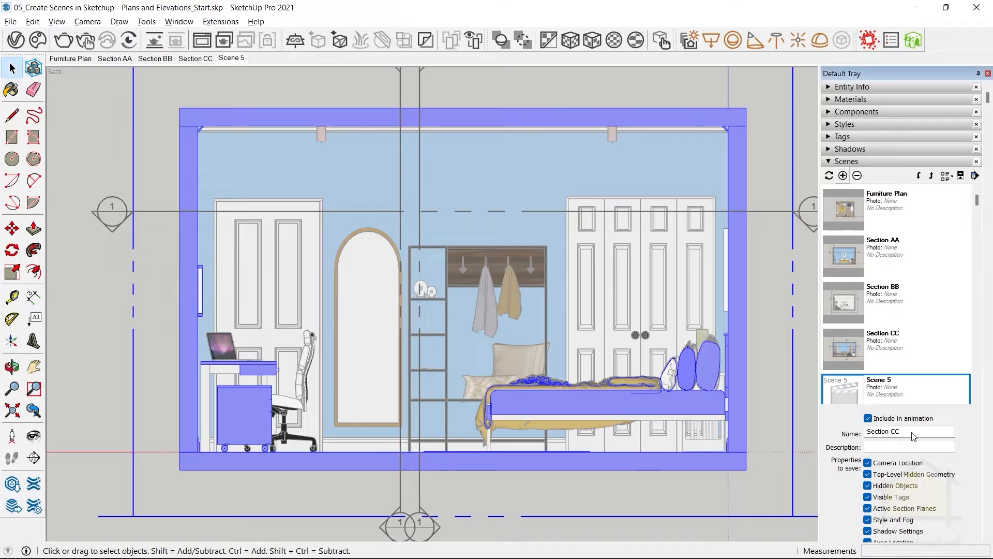
# Rename the door wall elevation scene as Section DD.
pyautogui.tripleClick(898, 435)
pyautogui.write('Sec')
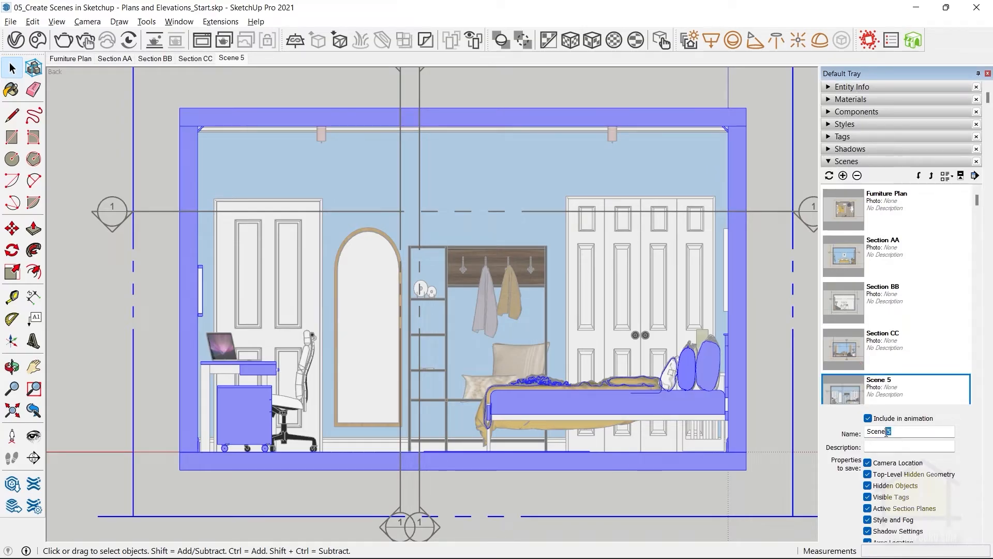
pyautogui.write('tu')
pyautogui.press('BackSpace')
pyautogui.write('ion DD')
pyautogui.press('Return')
# Copy the horizontal plan section plane straight up to just below the roof slab.
pyautogui.moveTo(374, 250); pyautogui.dragTo(721, 341, button='middle')
pyautogui.click(287, 171)
pyautogui.moveTo(287, 174); pyautogui.dragTo(179, 256, button='middle')
pyautogui.moveTo(87, 114); pyautogui.dragTo(552, 328)
pyautogui.press('space')
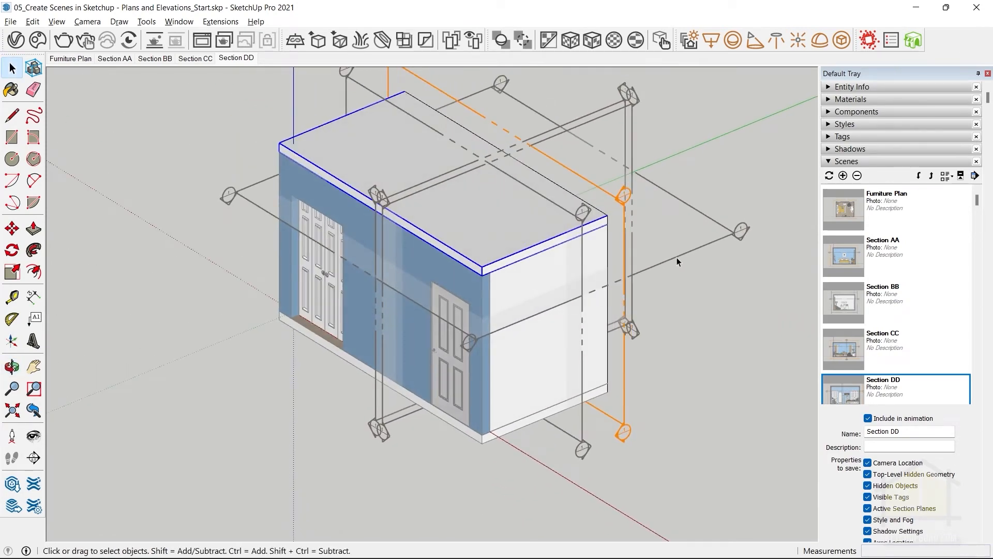
pyautogui.click(679, 256)
pyautogui.scroll(3, 518, 320)
pyautogui.press('m')
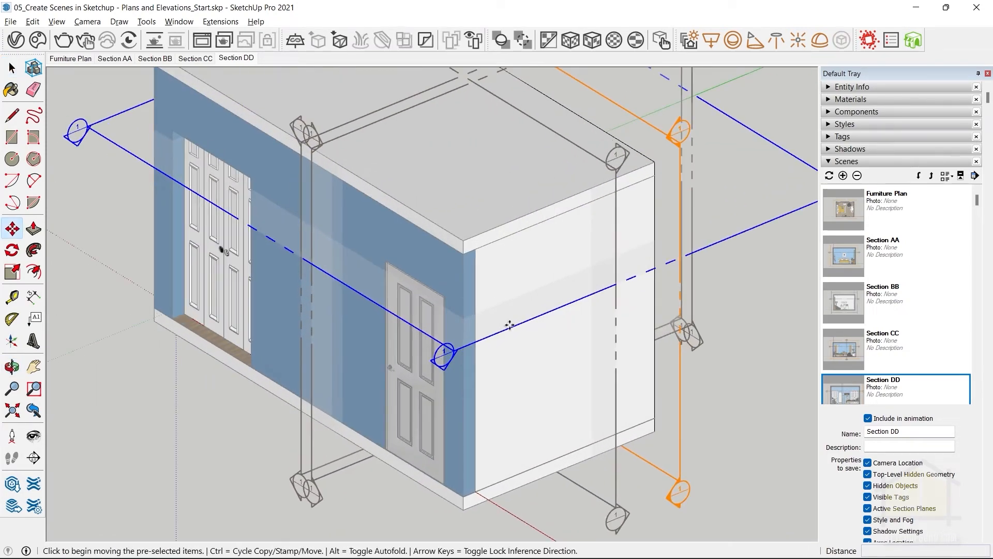
pyautogui.press('ctrl')
pyautogui.click(504, 338)
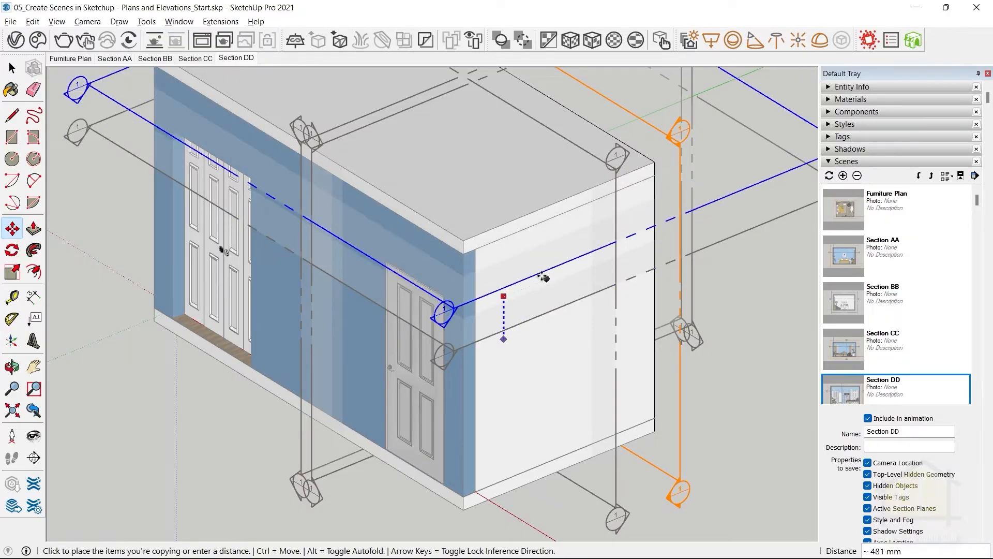
pyautogui.click(467, 265)
pyautogui.press('space')
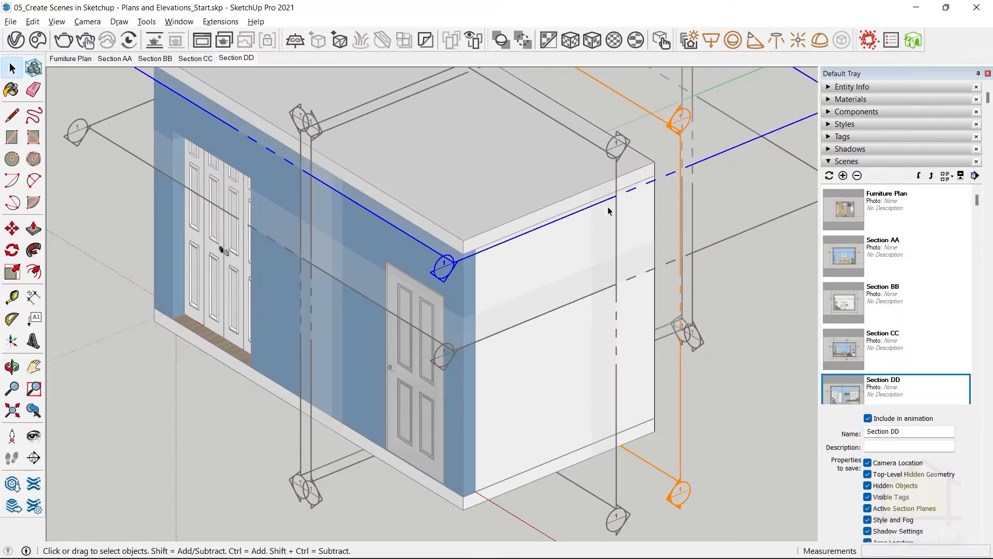
# Make the copied horizontal section plane the active cut.
pyautogui.scroll(-2, 641, 209)
pyautogui.rightClick(645, 159)
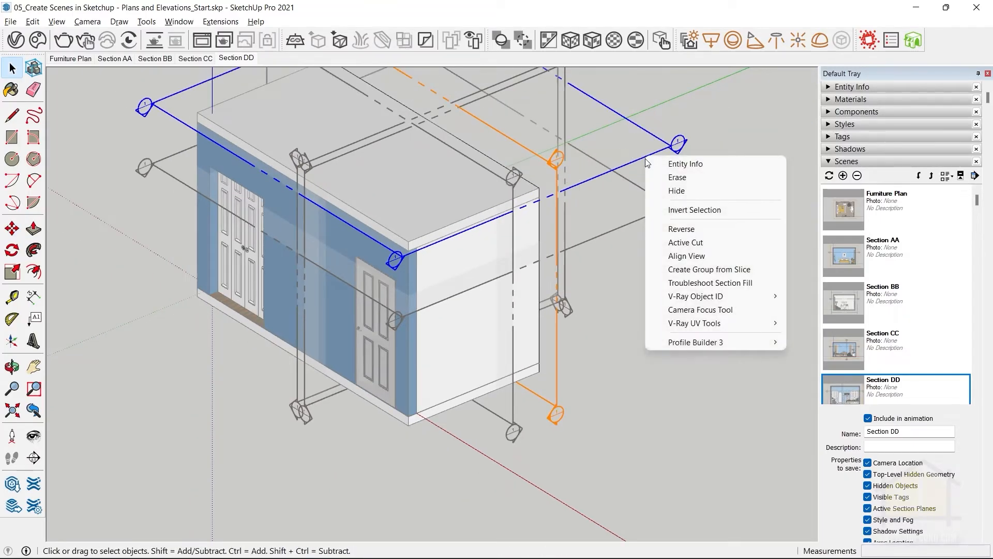
pyautogui.click(683, 249)
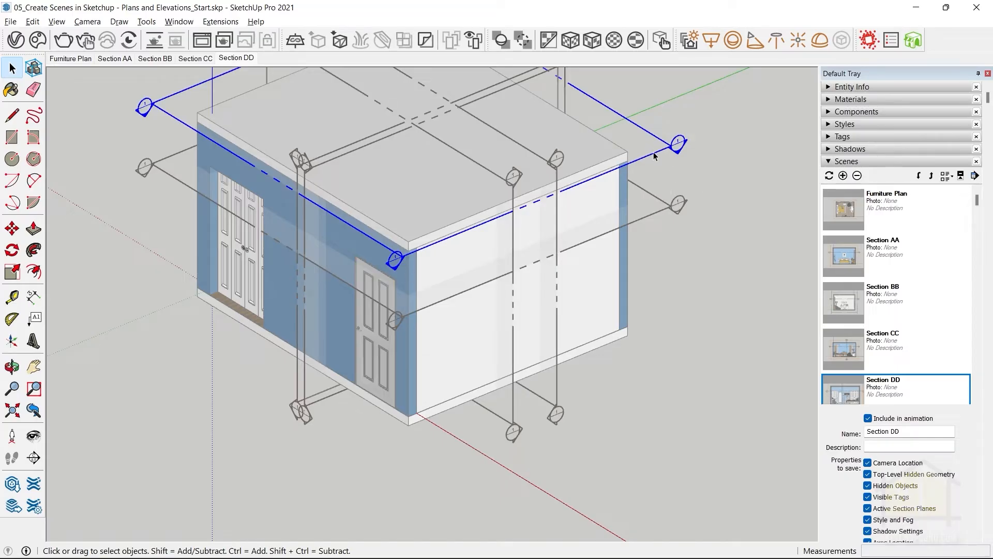
# Move the upper horizontal section plane down about 377 mm so it cuts the walls below the ceiling.
pyautogui.click(721, 148)
pyautogui.moveTo(721, 148); pyautogui.dragTo(344, 230, button='middle')
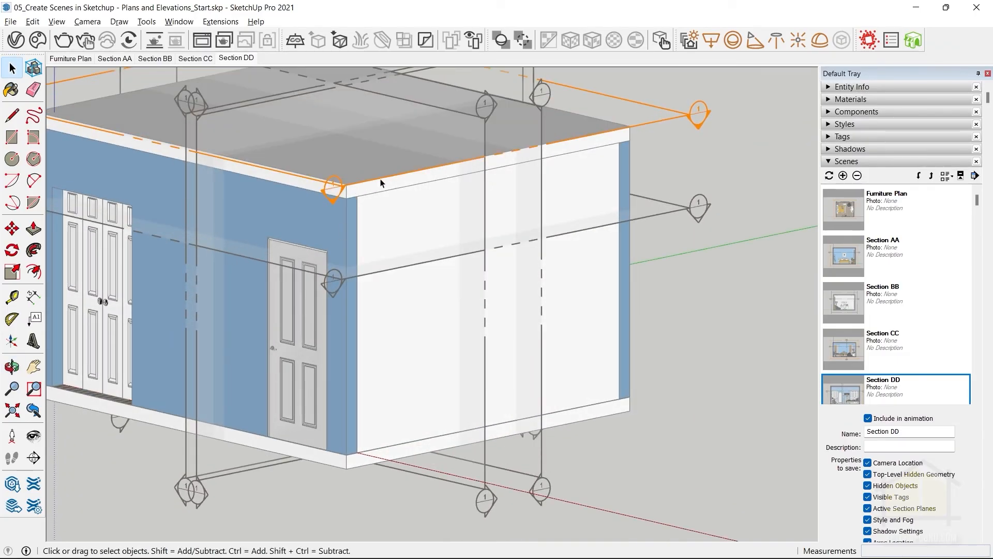
pyautogui.press('m')
pyautogui.click(390, 192)
pyautogui.press('space')
pyautogui.click(655, 123)
pyautogui.press('m')
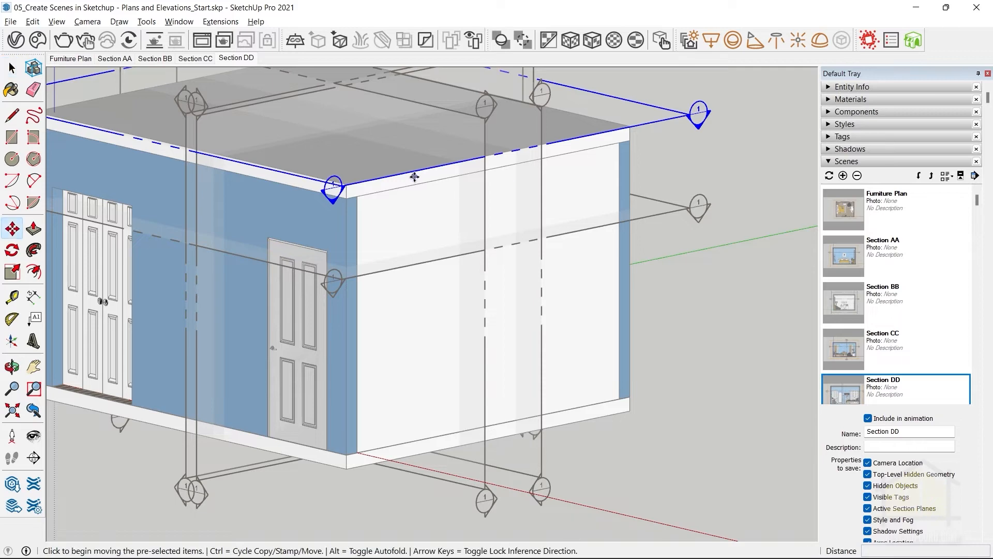
pyautogui.click(412, 174)
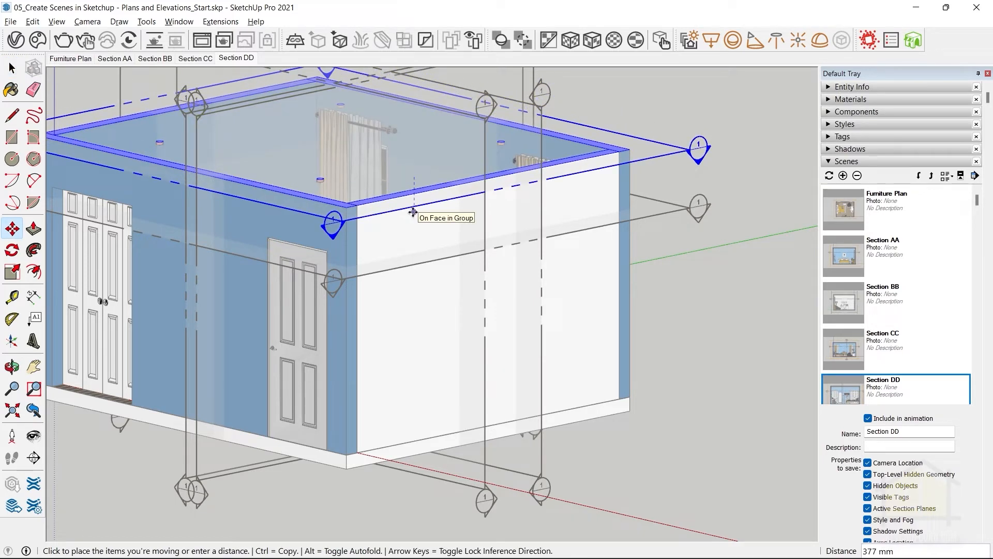
pyautogui.click(412, 212)
pyautogui.press('space')
# Align the view to the upper horizontal section plane and add a new scene of this plan.
pyautogui.moveTo(316, 180); pyautogui.dragTo(617, 251, button='middle')
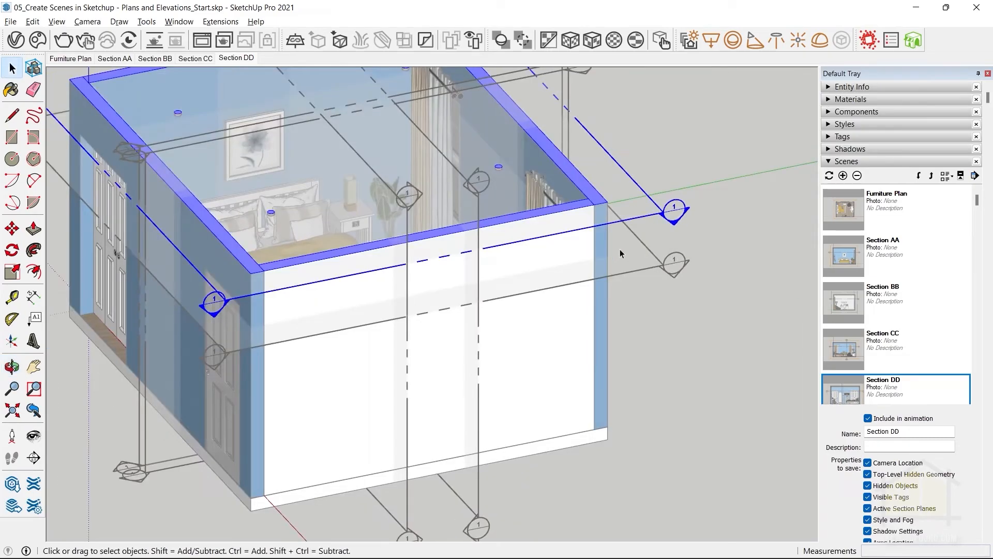
pyautogui.rightClick(641, 220)
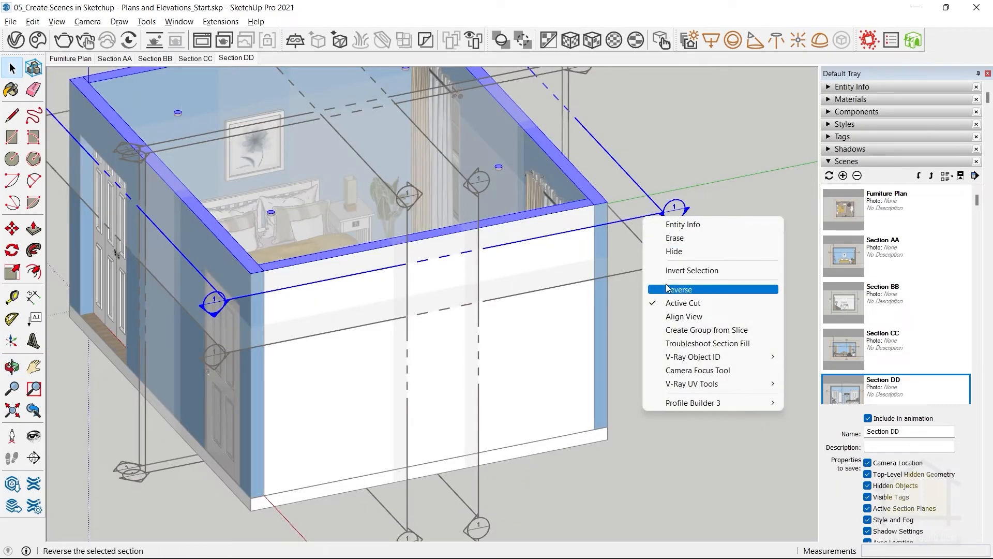
pyautogui.click(677, 323)
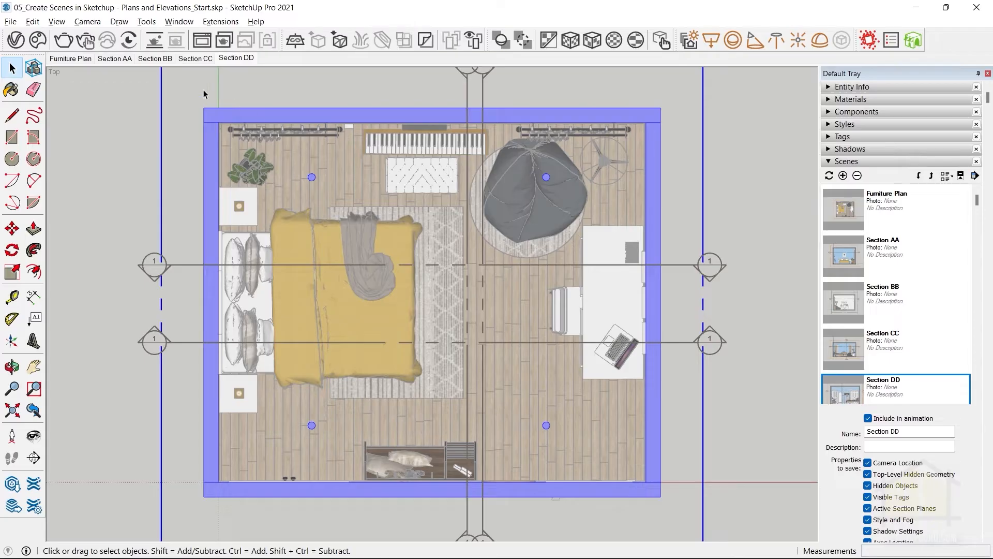
pyautogui.rightClick(231, 60)
pyautogui.click(262, 96)
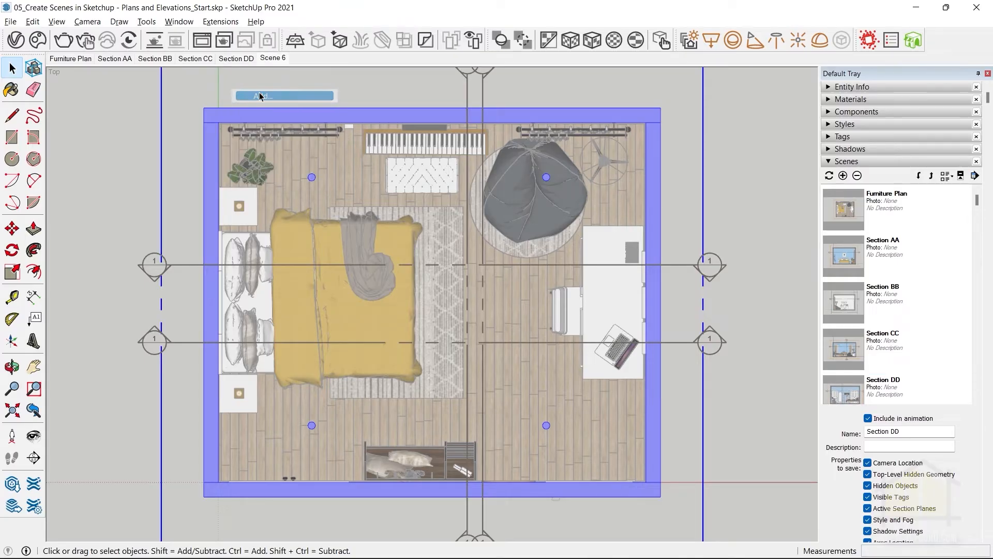
# Rename the new top-view scene as RCP Plan.
pyautogui.rightClick(276, 60)
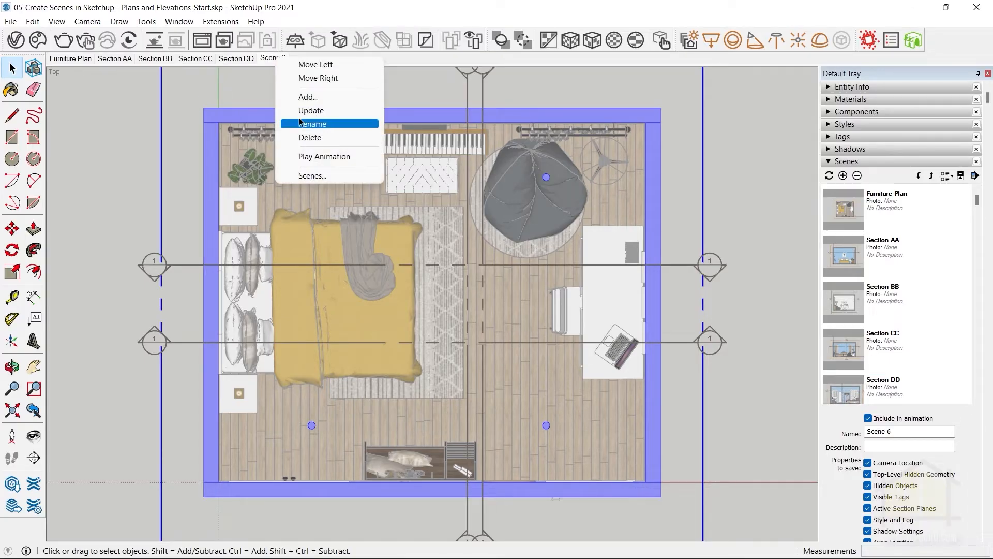
pyautogui.click(305, 123)
pyautogui.write('RCP Plan')
pyautogui.press('Return')
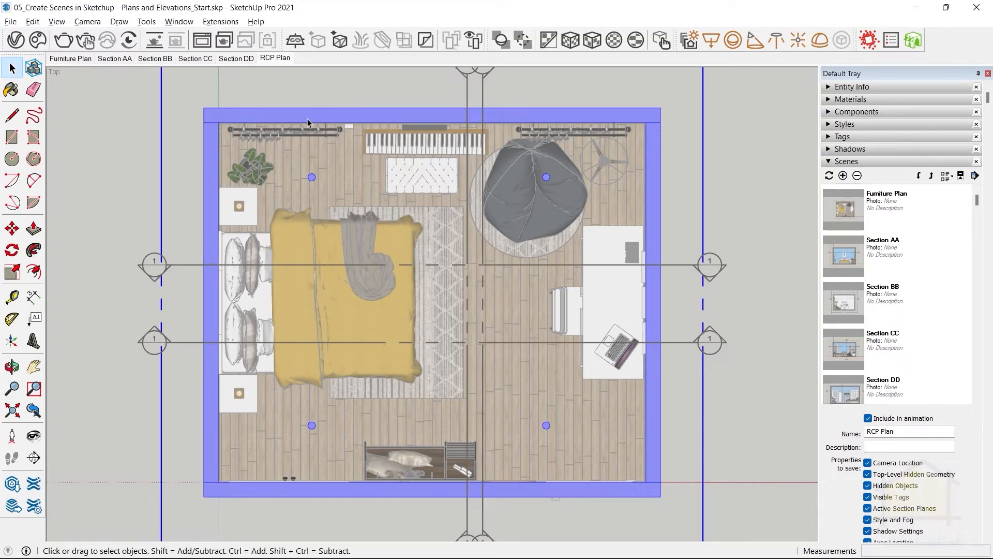
# Hide the bedding, bean bag, desk, chair, piano, both nightstands and the plant in the RCP Plan view.
pyautogui.click(129, 167)
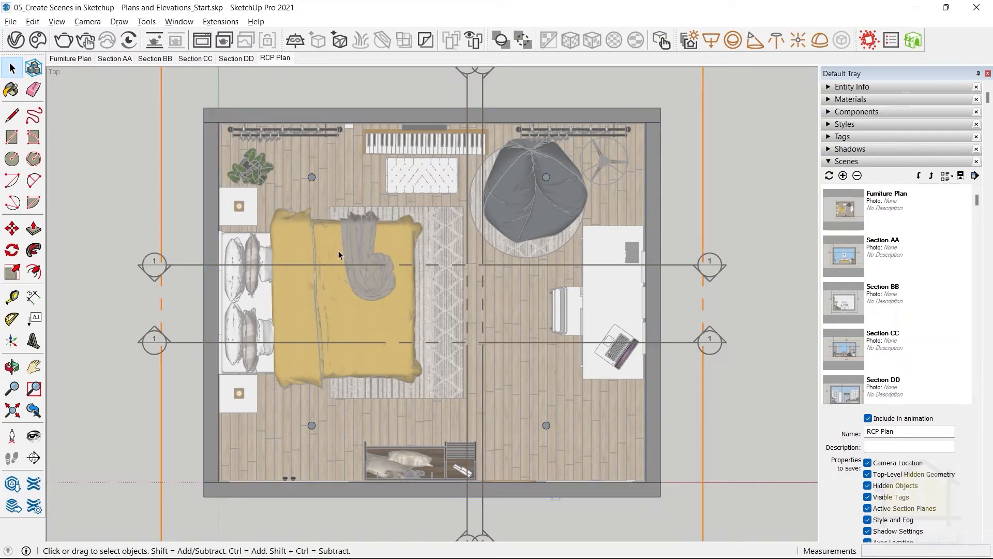
pyautogui.click(300, 241)
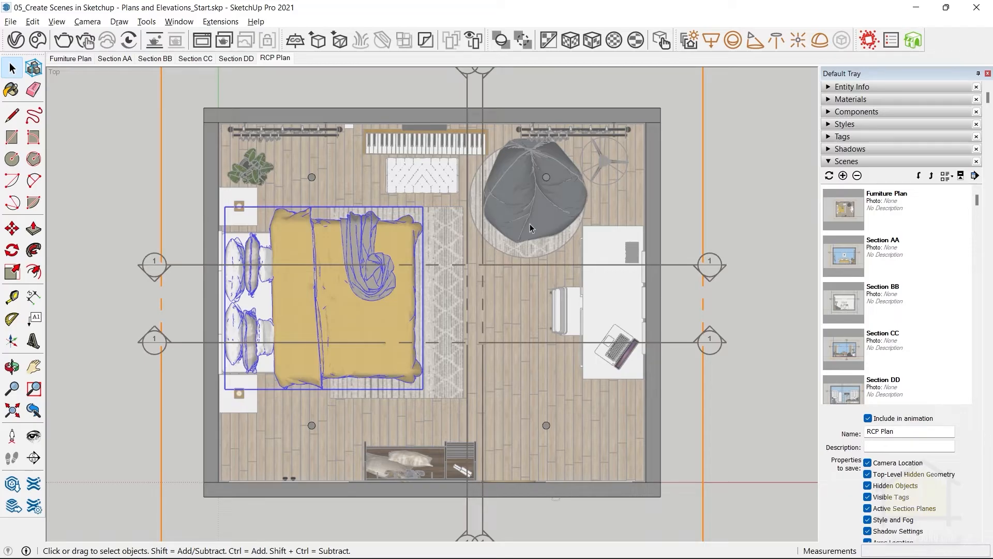
pyautogui.keyDown('ctrl'); pyautogui.click(539, 205); pyautogui.keyUp('ctrl')
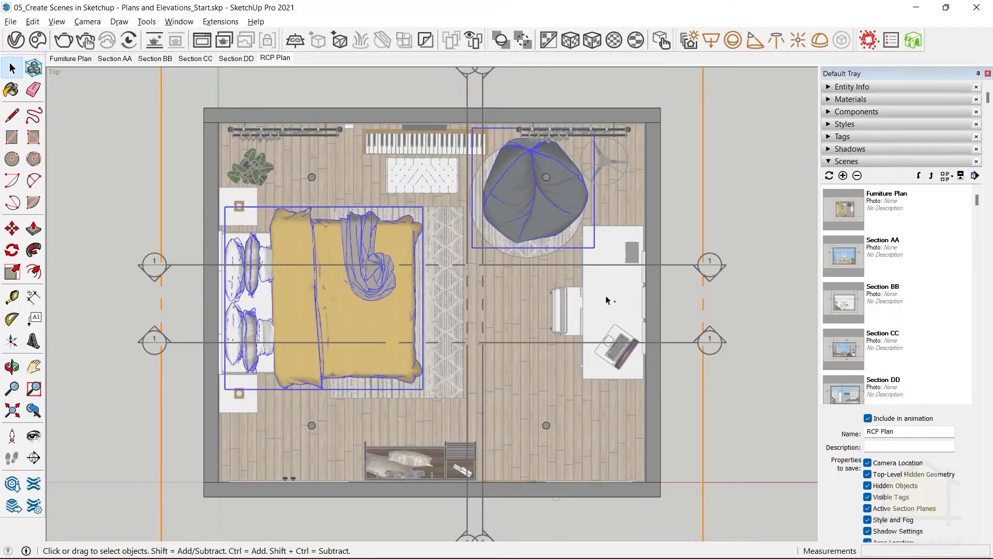
pyautogui.keyDown('ctrl'); pyautogui.click(606, 296); pyautogui.keyUp('ctrl')
pyautogui.keyDown('ctrl'); pyautogui.click(559, 303); pyautogui.keyUp('ctrl')
pyautogui.keyDown('ctrl'); pyautogui.click(424, 141); pyautogui.keyUp('ctrl')
pyautogui.keyDown('ctrl'); pyautogui.click(244, 399); pyautogui.keyUp('ctrl')
pyautogui.keyDown('ctrl'); pyautogui.click(241, 209); pyautogui.keyUp('ctrl')
pyautogui.keyDown('ctrl'); pyautogui.click(254, 166); pyautogui.keyUp('ctrl')
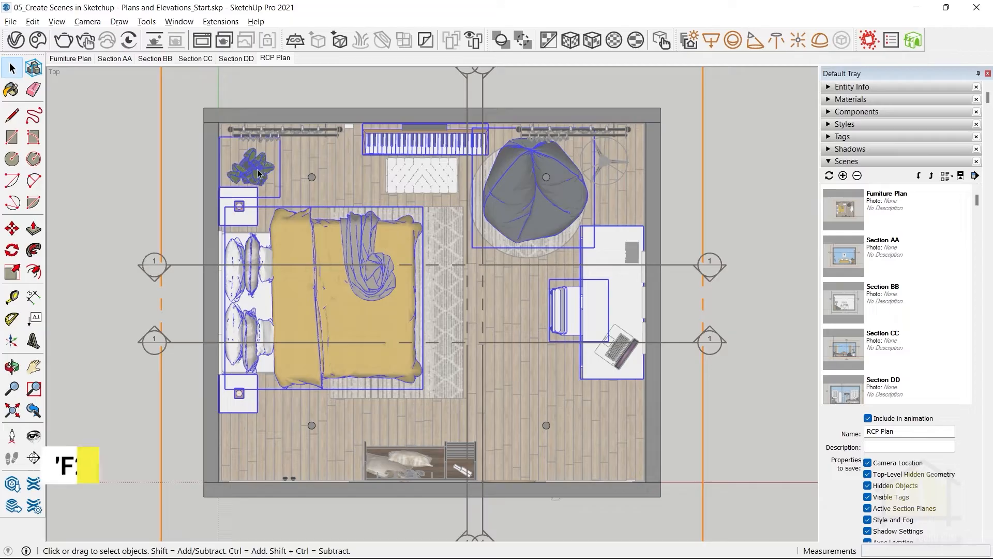
pyautogui.rightClick(257, 168)
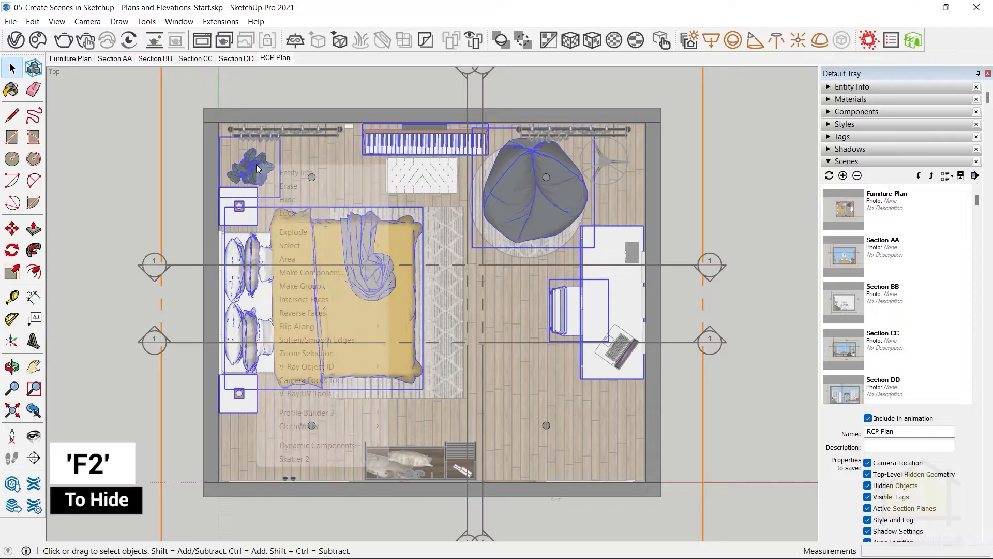
pyautogui.click(321, 11)
pyautogui.press('F2')
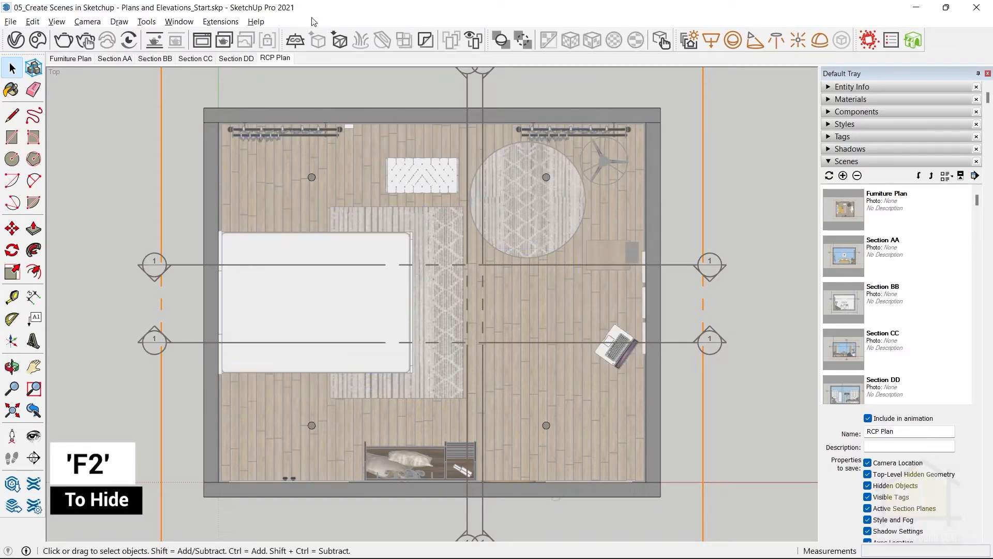
# Hide the bed base, the laptop and the large rectangular rug.
pyautogui.click(375, 290)
pyautogui.press('F2')
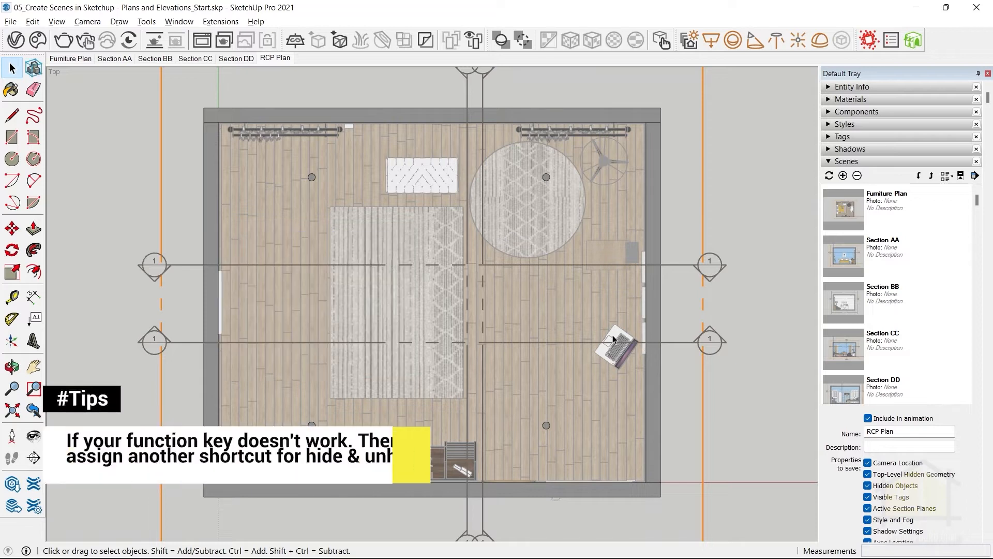
pyautogui.click(615, 350)
pyautogui.press('F2')
pyautogui.click(631, 252)
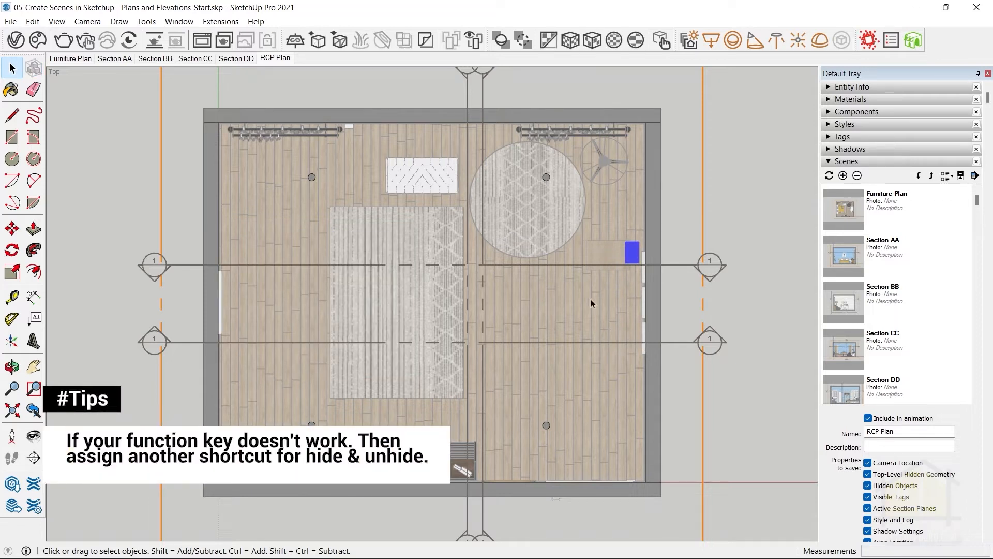
pyautogui.click(383, 233)
pyautogui.press('F2')
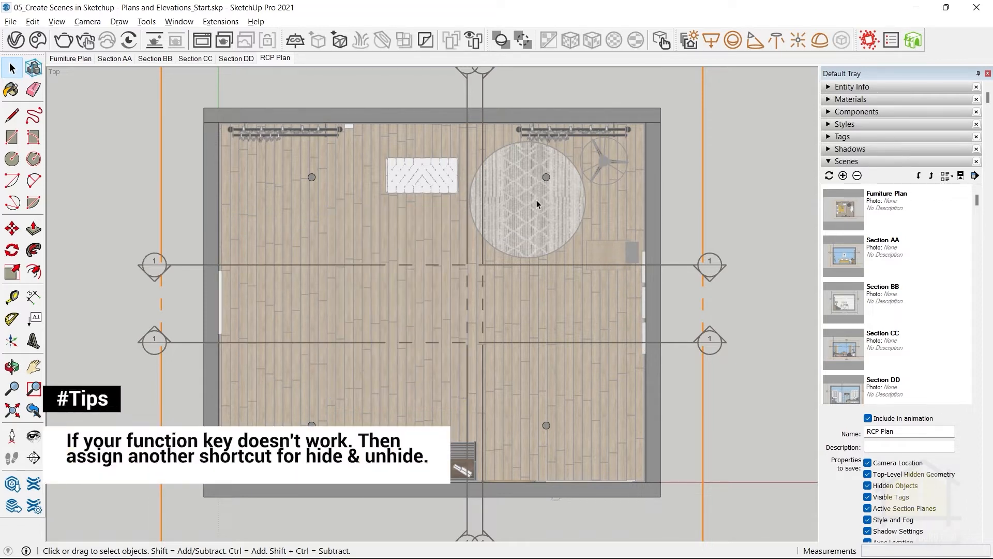
# Hide the round rug, the piano bench and the frame on the bed wall, and select the small grey object by the desk wall.
pyautogui.click(536, 199)
pyautogui.press('F2')
pyautogui.click(422, 181)
pyautogui.press('F2')
pyautogui.click(220, 305)
pyautogui.press('F2')
pyautogui.click(632, 252)
# Hide the window curtains with their rods and the shelf unit on the door wall.
pyautogui.press('F2')
pyautogui.click(603, 163)
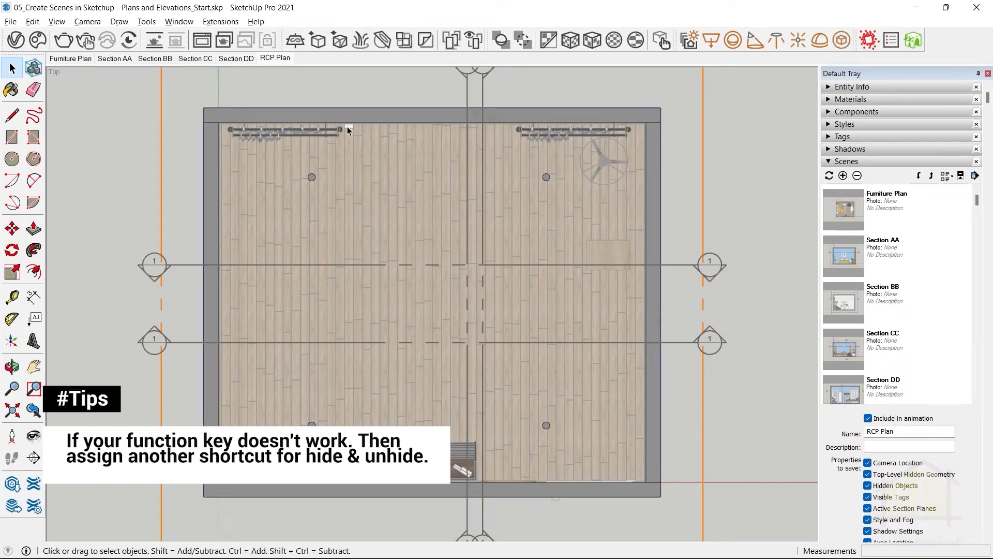
pyautogui.click(338, 129)
pyautogui.press('F2')
pyautogui.click(463, 459)
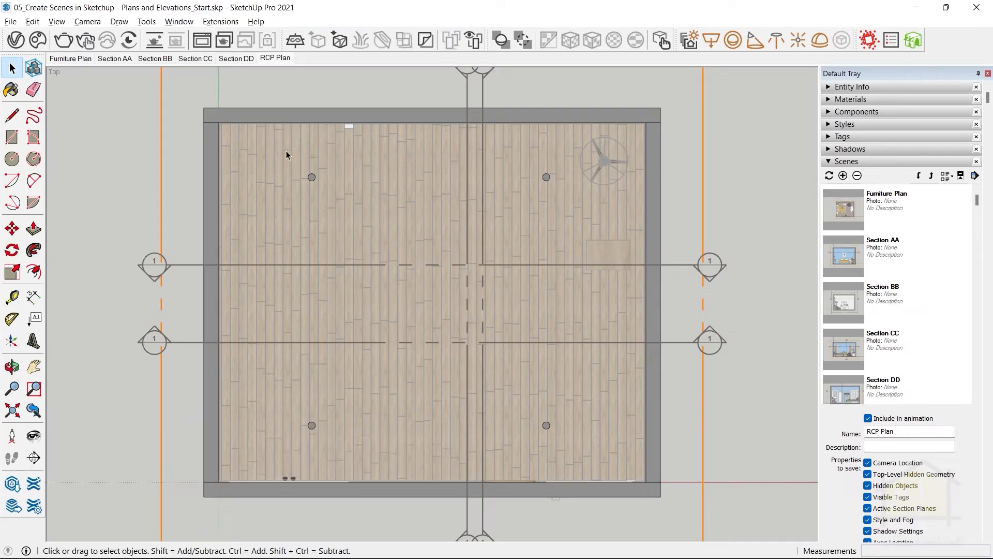
# Update the RCP Plan scene to save the current view with the furniture hidden.
pyautogui.rightClick(269, 60)
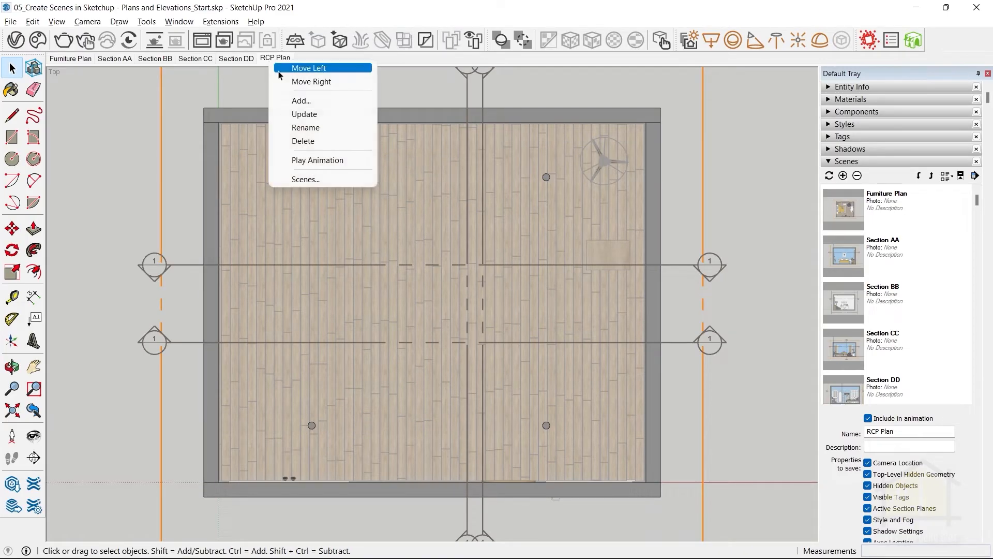
pyautogui.click(299, 114)
pyautogui.moveTo(789, 265); pyautogui.dragTo(448, 337, button='middle')
pyautogui.scroll(-3, 449, 337)
pyautogui.moveTo(510, 351); pyautogui.dragTo(534, 348, button='middle')
# Restore the Furniture Plan scene and turn off the active cut of its horizontal section plane.
pyautogui.click(84, 58)
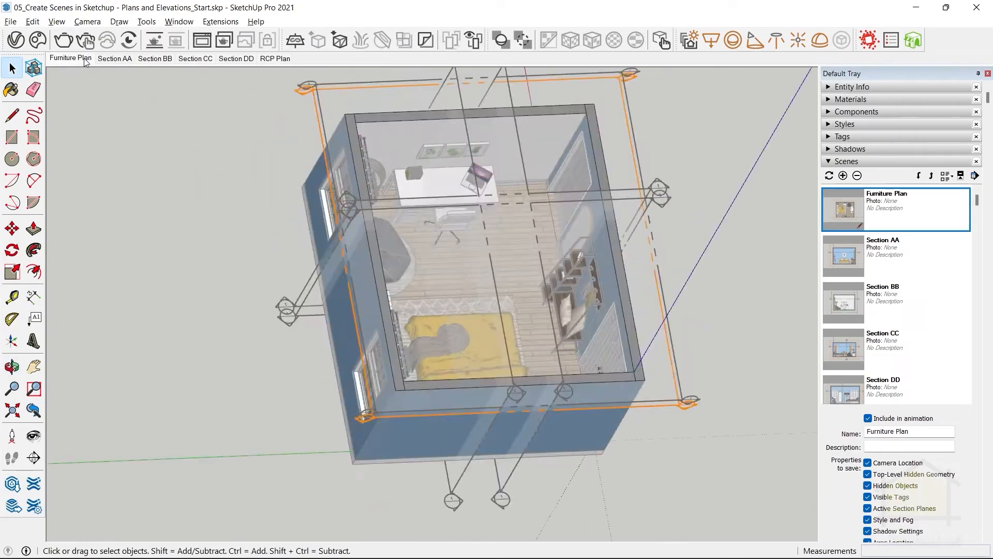
pyautogui.moveTo(539, 366); pyautogui.dragTo(331, 330, button='middle')
pyautogui.click(331, 330)
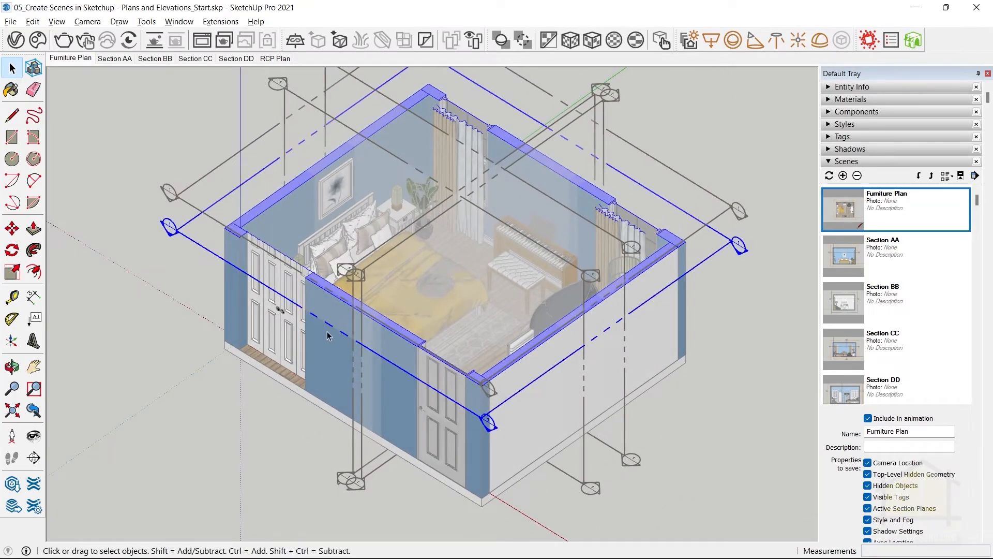
pyautogui.rightClick(328, 330)
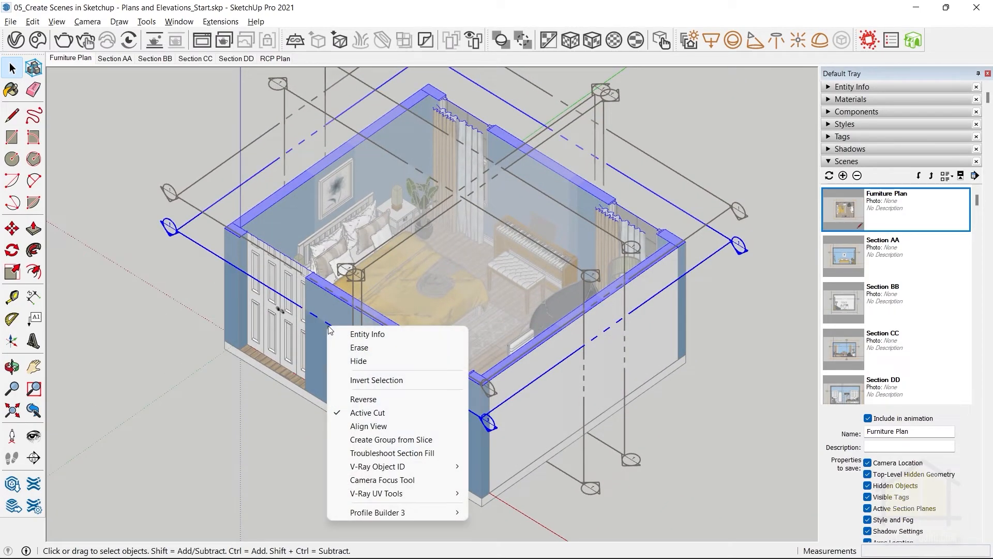
pyautogui.click(365, 413)
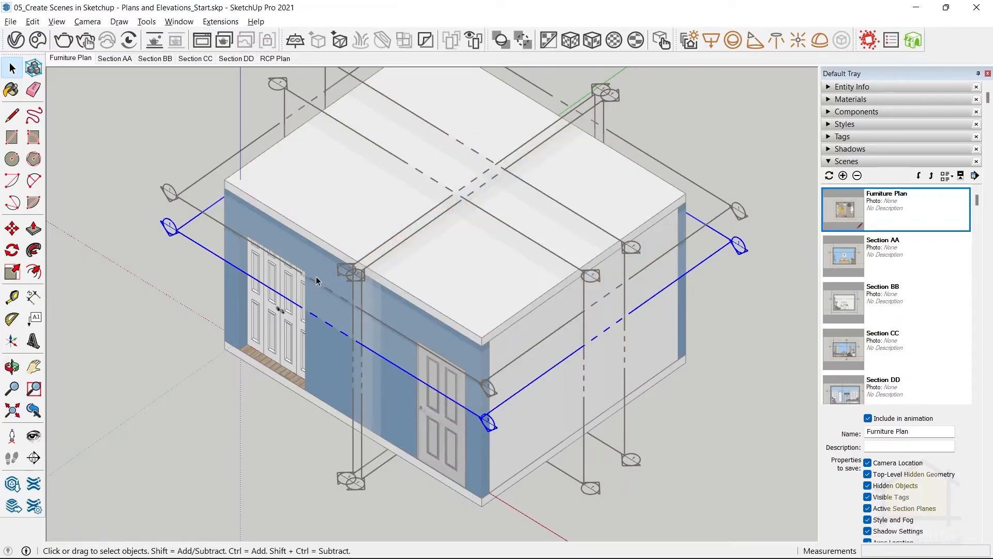
pyautogui.click(232, 142)
# Hide the roof slab, the window wall, the adjoining wall behind the desk and the ceiling moulding to expose the room interior.
pyautogui.moveTo(478, 356); pyautogui.dragTo(176, 359, button='middle')
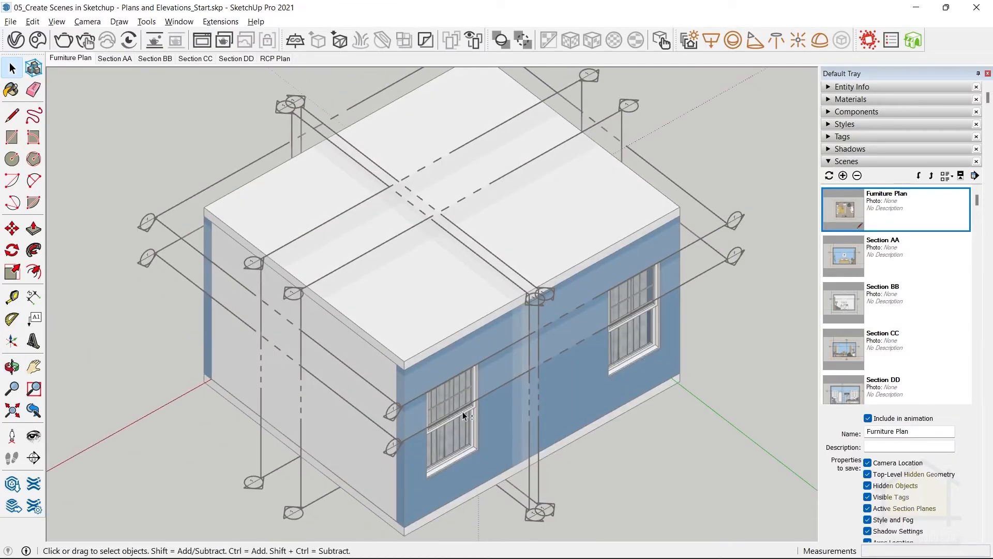
pyautogui.keyDown('shift'); pyautogui.moveTo(463, 415); pyautogui.dragTo(485, 370, button='middle'); pyautogui.keyUp('shift')
pyautogui.click(414, 298)
pyautogui.keyDown('shift'); pyautogui.moveTo(430, 316); pyautogui.dragTo(461, 332, button='middle'); pyautogui.keyUp('shift')
pyautogui.keyDown('shift'); pyautogui.click(551, 320); pyautogui.keyUp('shift')
pyautogui.press('F2')
pyautogui.click(477, 335)
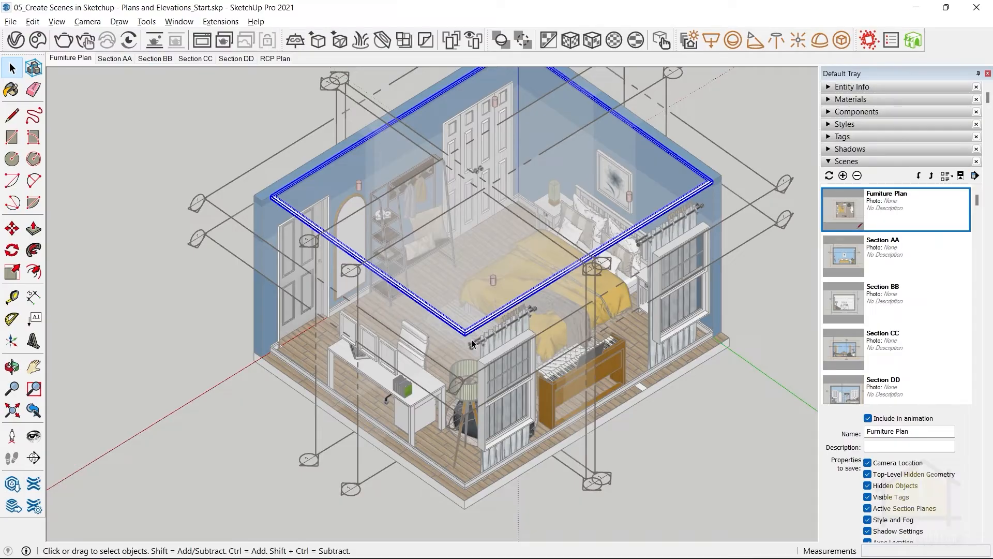
pyautogui.press('F2')
pyautogui.moveTo(470, 488); pyautogui.dragTo(413, 271, button='middle')
# Add a new scene of the opened-up corner view and name it Isometric View.
pyautogui.rightClick(292, 63)
pyautogui.click(406, 3)
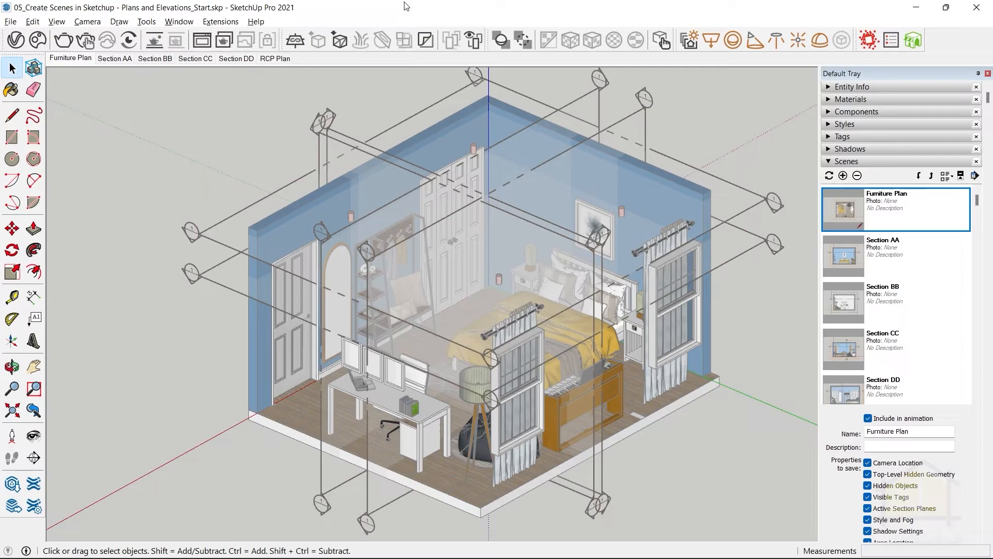
pyautogui.rightClick(269, 60)
pyautogui.click(303, 99)
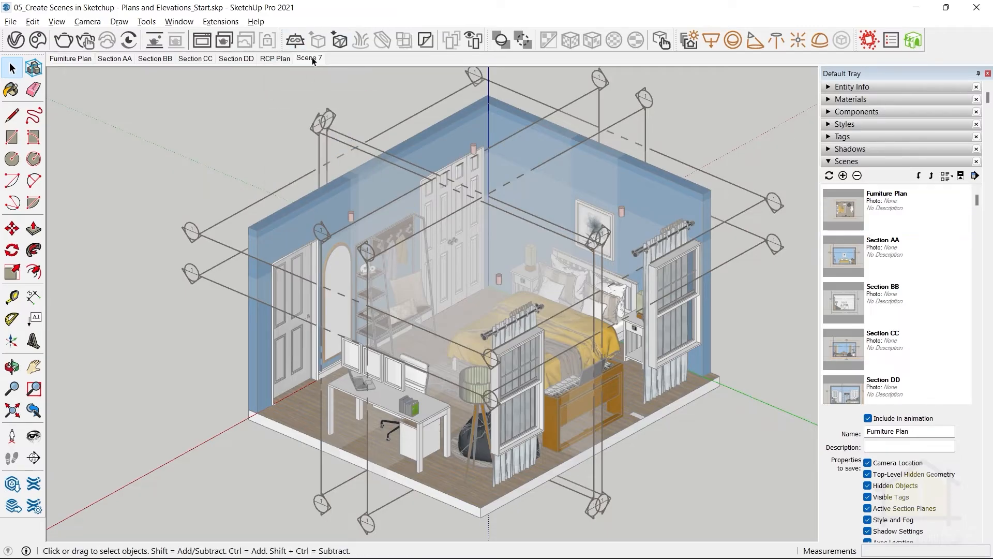
pyautogui.rightClick(309, 61)
pyautogui.click(349, 124)
pyautogui.write('Isometric View')
pyautogui.press('Return')
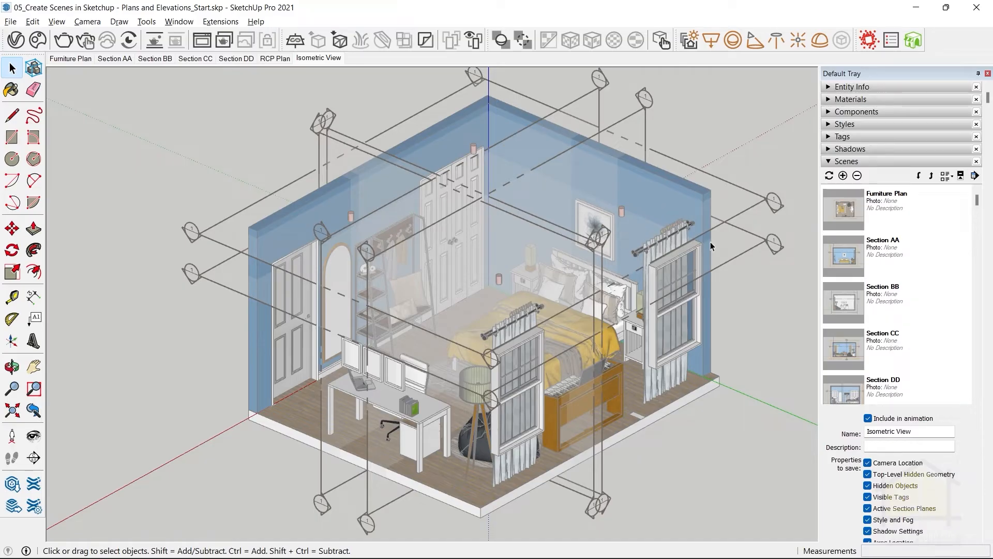
# Try to hide all the section planes around the room and restore the saved Isometric View scene.
pyautogui.moveTo(757, 202); pyautogui.dragTo(753, 192)
pyautogui.moveTo(653, 115); pyautogui.dragTo(590, 83)
pyautogui.keyDown('ctrl'); pyautogui.moveTo(264, 152); pyautogui.dragTo(262, 148); pyautogui.keyUp('ctrl')
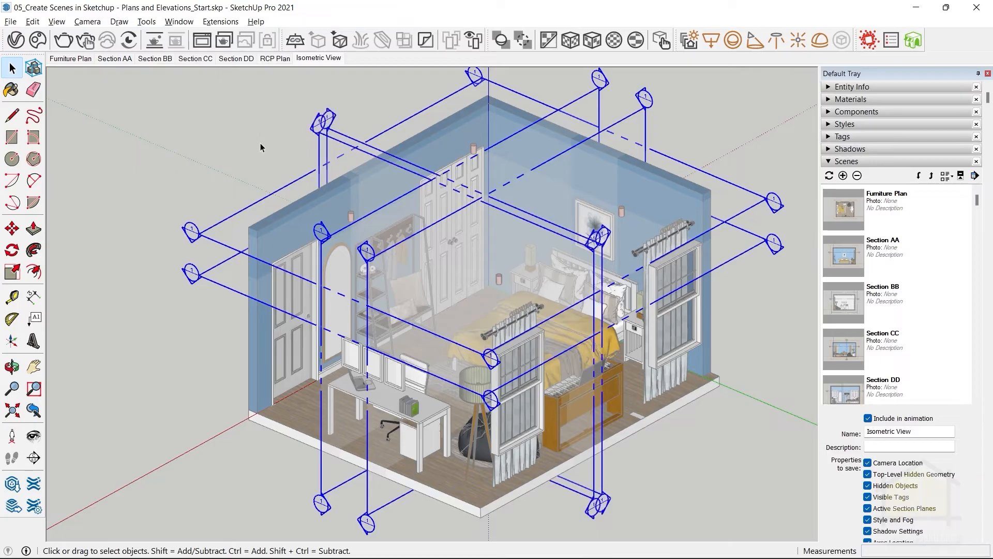
pyautogui.press('h')
pyautogui.hotkey('shift', 'h')
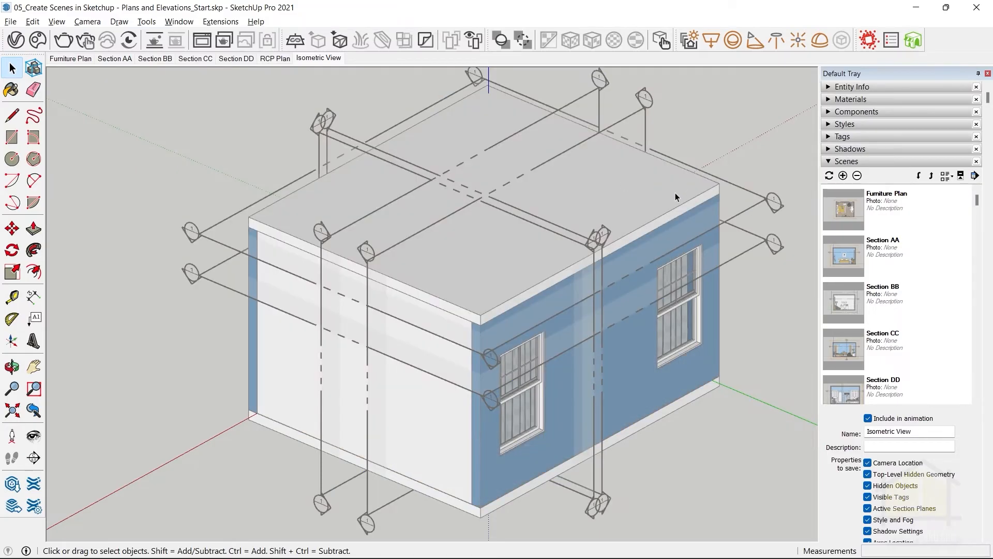
pyautogui.click(327, 58)
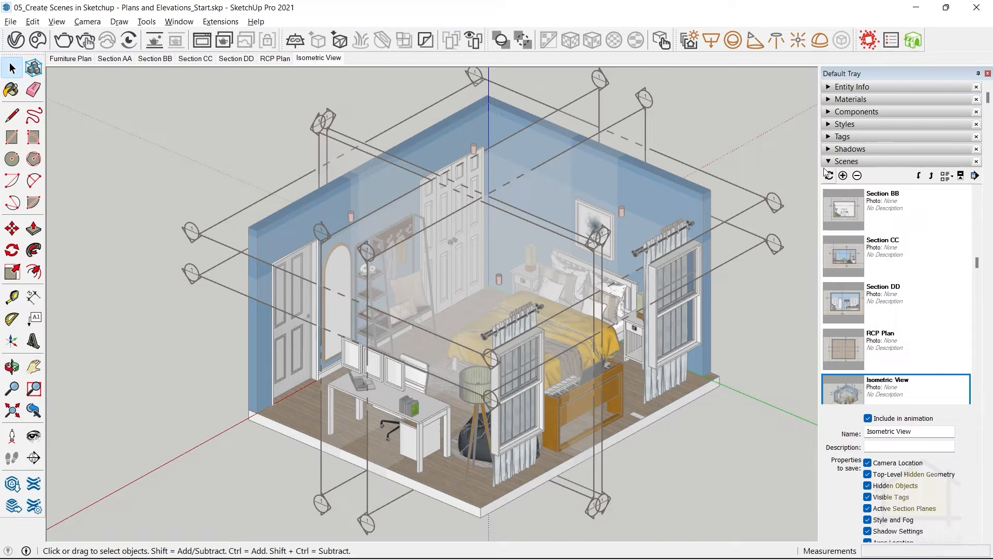
# Collapse the scene list and open the model's tag list.
pyautogui.click(837, 161)
pyautogui.click(840, 138)
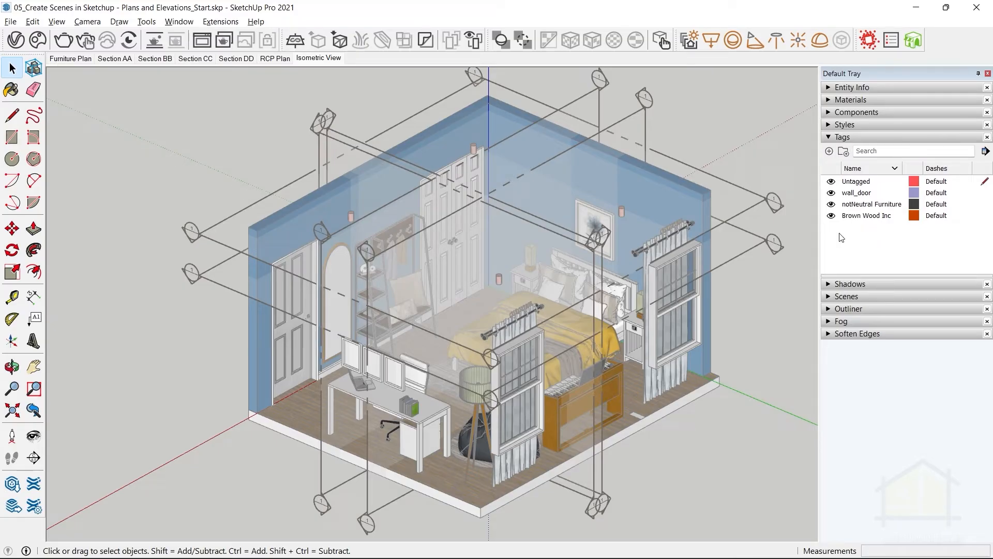
# Add a new tag named Section Planes to the model's tag list.
pyautogui.click(829, 151)
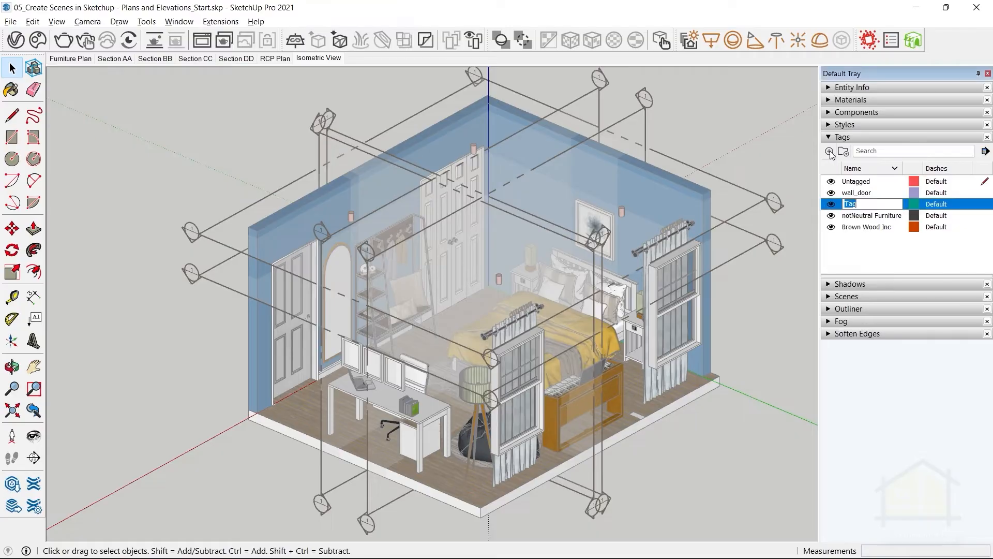
pyautogui.write('Section Planes')
pyautogui.press('Return')
# Select all six section planes around the room and assign them the Section Planes tag.
pyautogui.moveTo(782, 263); pyautogui.dragTo(752, 179)
pyautogui.keyDown('ctrl'); pyautogui.moveTo(675, 113); pyautogui.dragTo(592, 83); pyautogui.keyUp('ctrl')
pyautogui.keyDown('ctrl'); pyautogui.moveTo(368, 103); pyautogui.dragTo(289, 142); pyautogui.keyUp('ctrl')
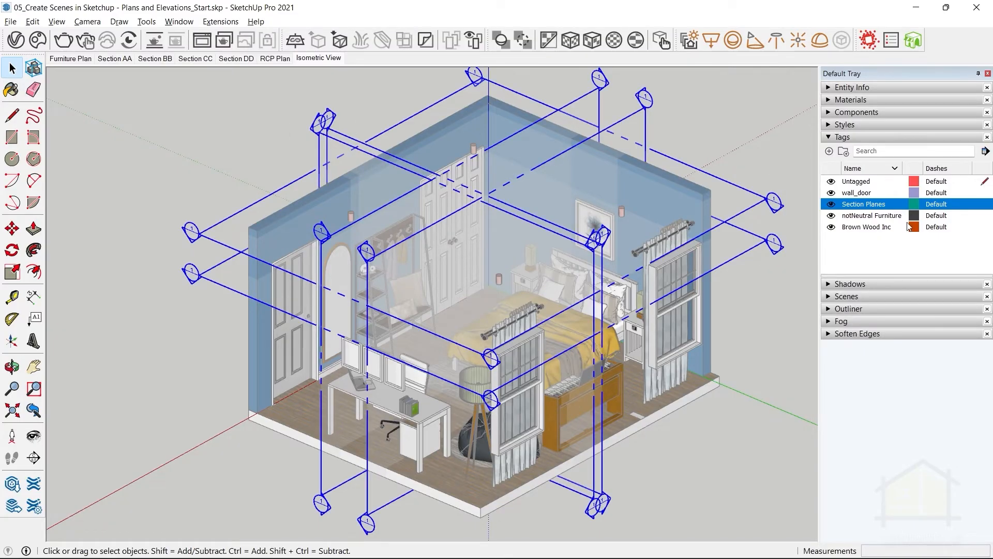
pyautogui.click(842, 88)
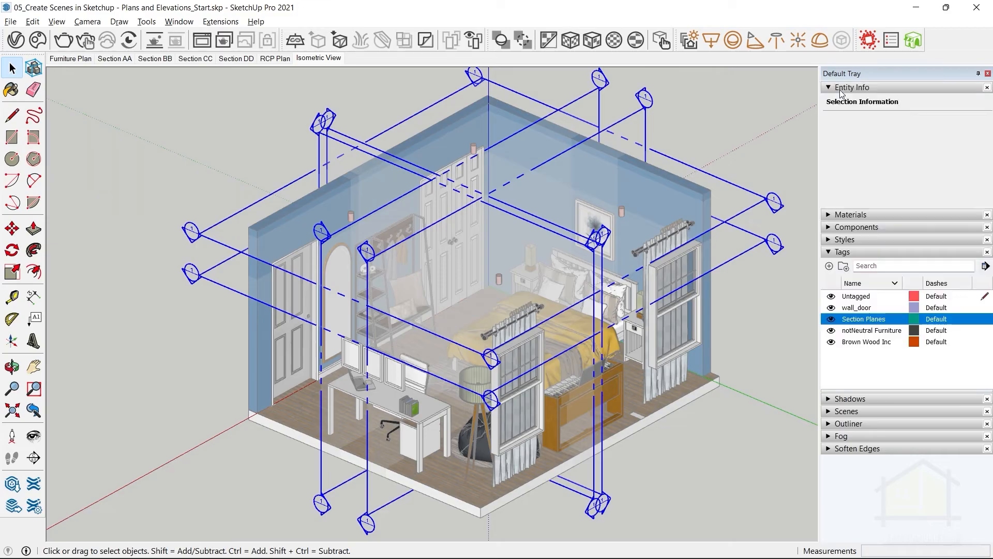
pyautogui.click(938, 122)
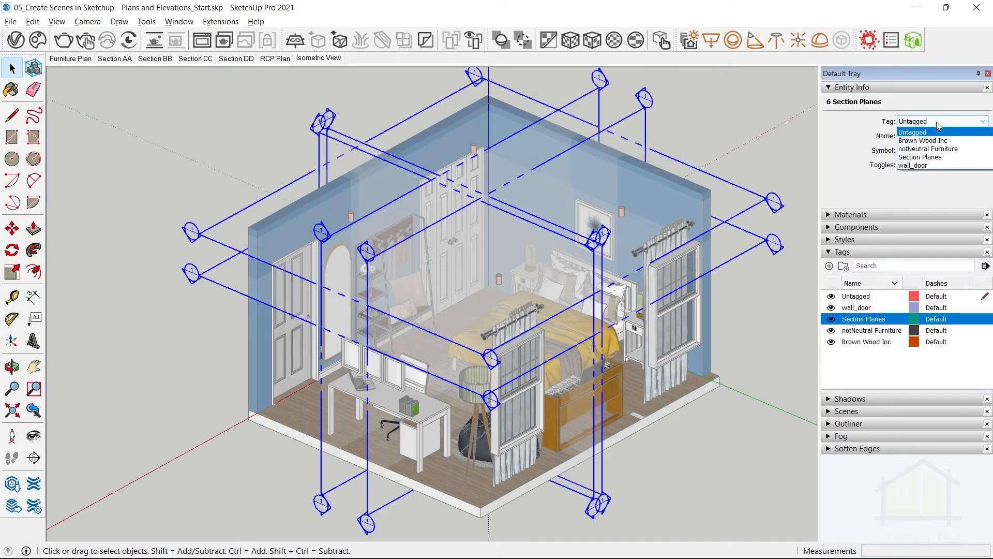
pyautogui.click(928, 158)
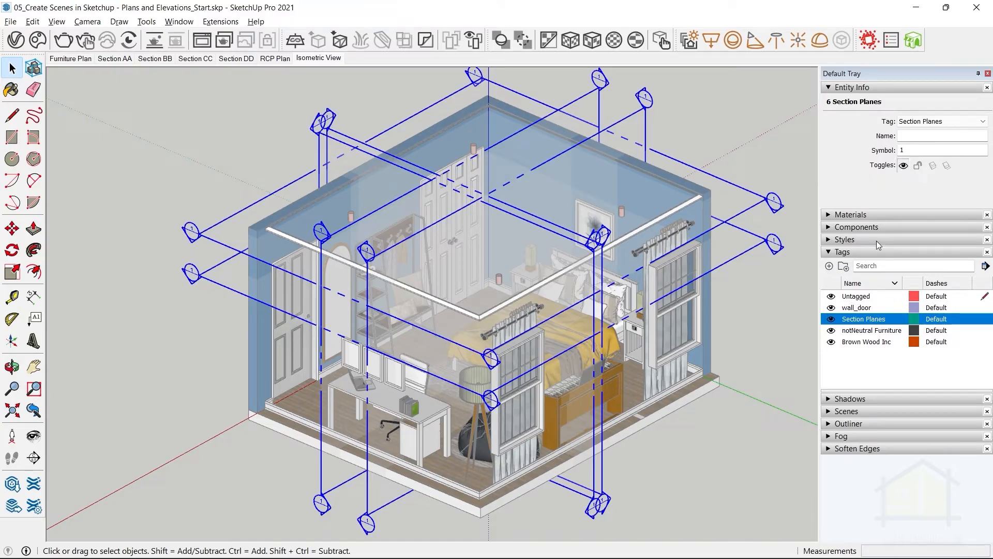
# Hide the Section Planes tag and update the Isometric View scene with that visibility.
pyautogui.click(831, 319)
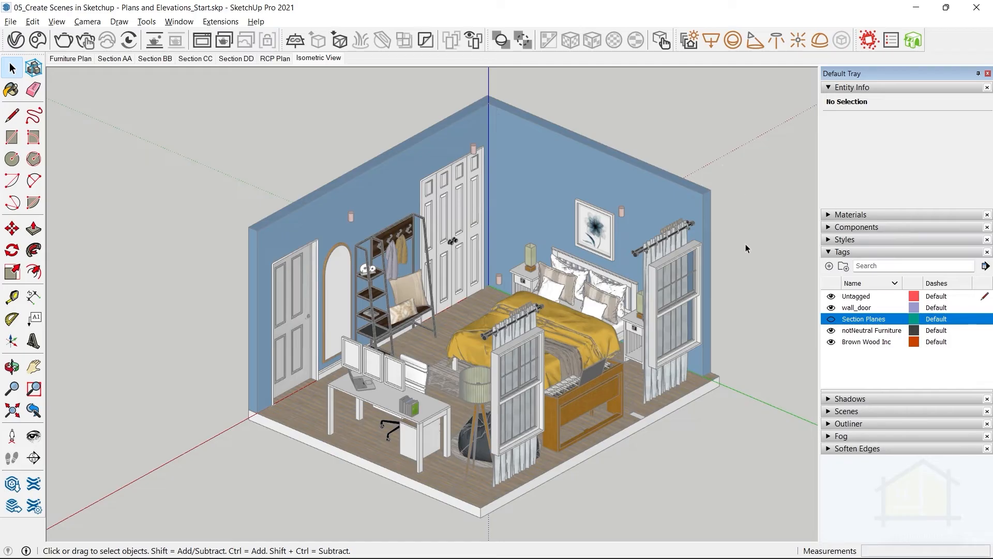
pyautogui.rightClick(314, 61)
pyautogui.click(348, 113)
# Orbit away from the saved view and restore the Isometric View scene to check what it hides.
pyautogui.moveTo(380, 181); pyautogui.dragTo(456, 232, button='middle')
pyautogui.scroll(-1, 456, 232)
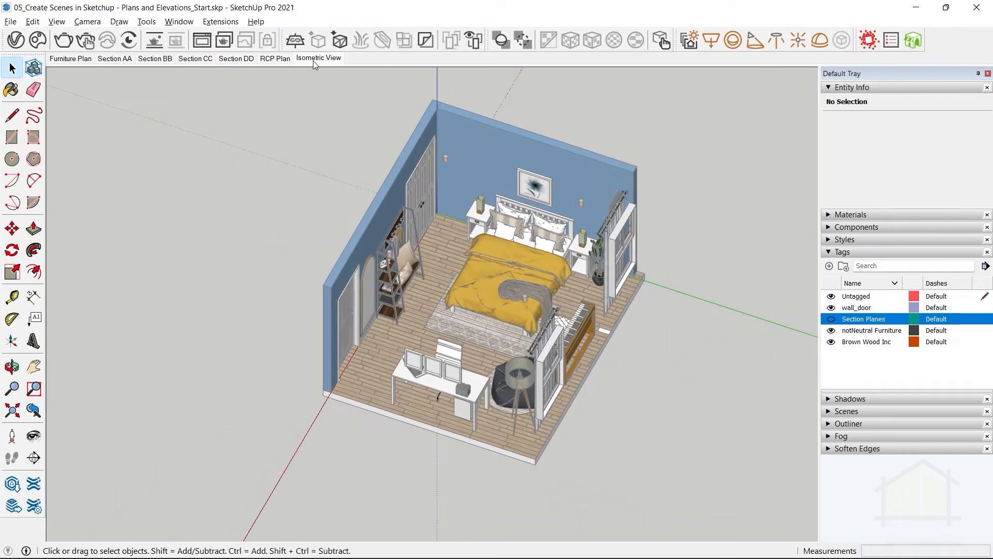
pyautogui.click(314, 60)
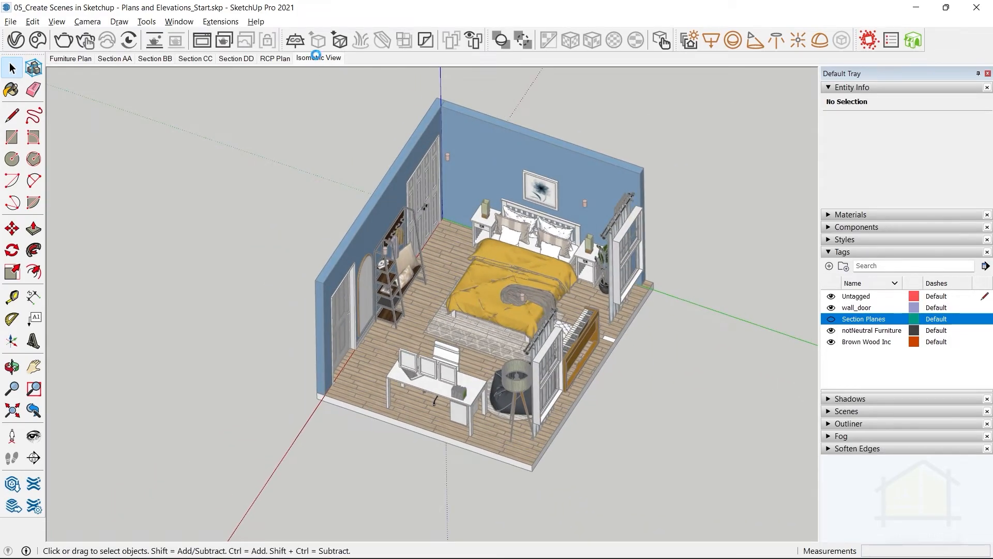
pyautogui.click(852, 369)
pyautogui.click(854, 320)
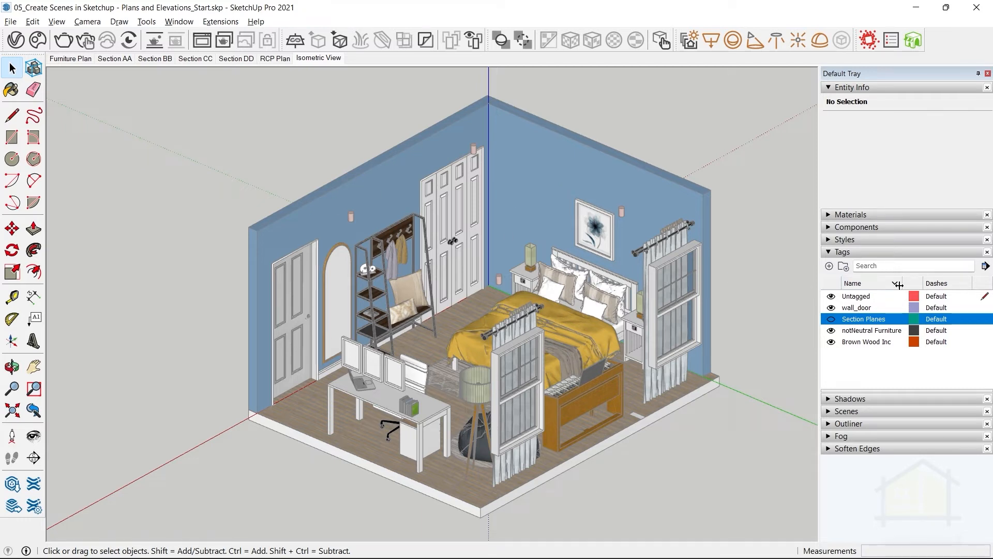
# Add three new tags named Walls, Windows and Slabs.
pyautogui.click(829, 266)
pyautogui.write('Walls')
pyautogui.press('Return')
pyautogui.click(829, 266)
pyautogui.write('Windows')
pyautogui.click(830, 267)
pyautogui.write('Slabs')
pyautogui.press('Return')
# Add three more tags named Furniture, Lights and Curtains.
pyautogui.click(829, 267)
pyautogui.write('Furniture')
pyautogui.press('Return')
pyautogui.click(829, 267)
pyautogui.write('Lights')
pyautogui.press('Return')
pyautogui.click(830, 267)
pyautogui.write('Curtains')
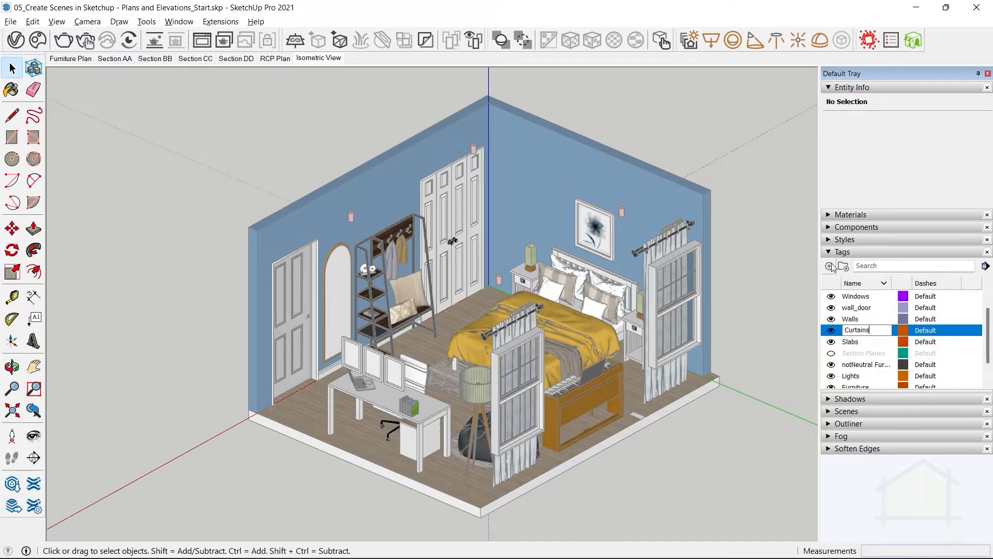
pyautogui.press('Return')
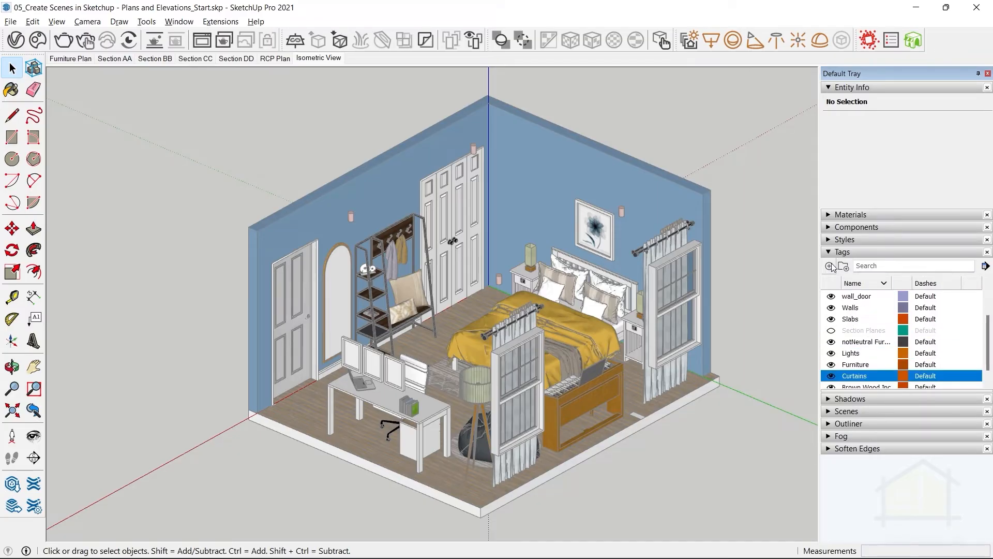
# Sort the tag list by name in ascending alphabetical order.
pyautogui.click(869, 283)
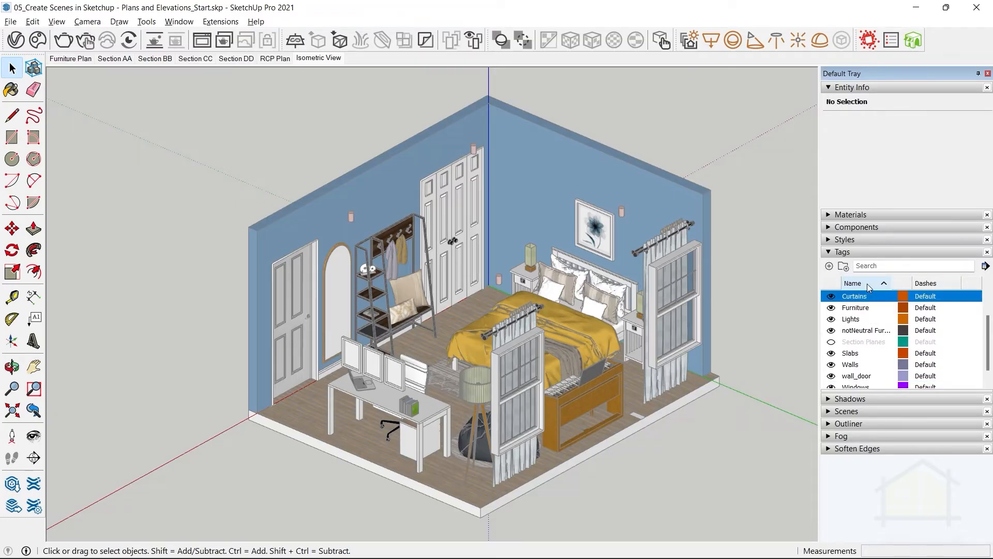
pyautogui.scroll(-1, 871, 344)
pyautogui.scroll(2, 875, 327)
pyautogui.scroll(-2, 885, 333)
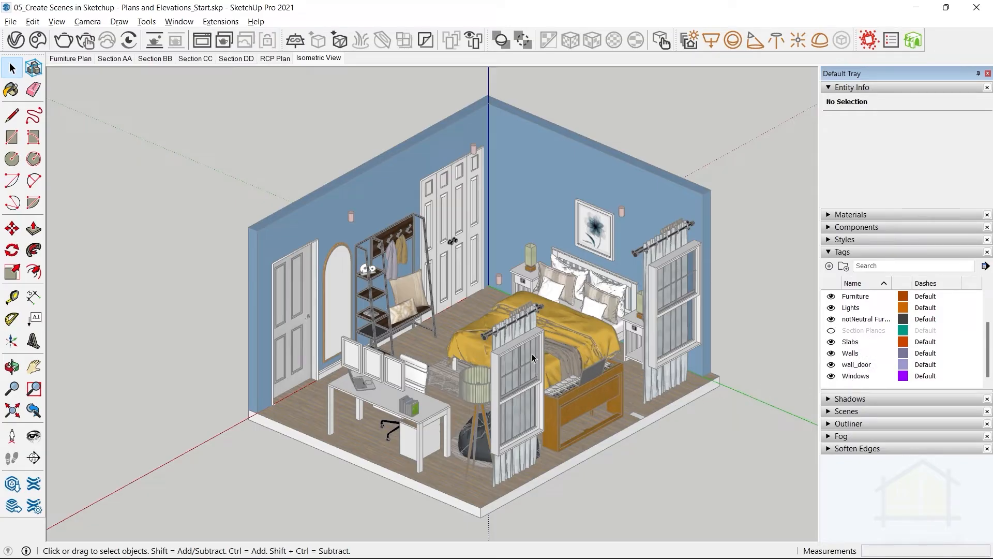
# Select both window components and assign them the Windows tag.
pyautogui.click(516, 350)
pyautogui.keyDown('shift'); pyautogui.click(660, 269); pyautogui.keyUp('shift')
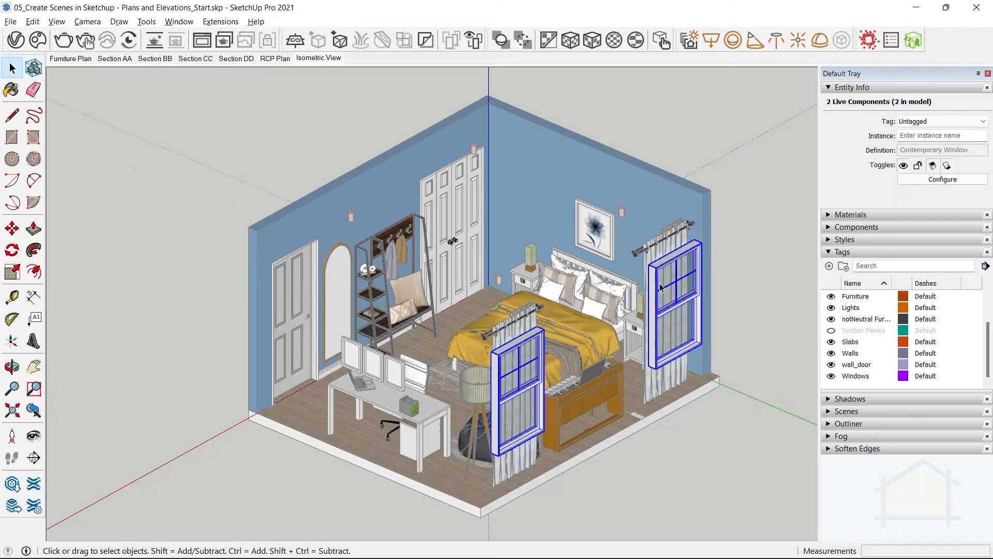
pyautogui.click(928, 122)
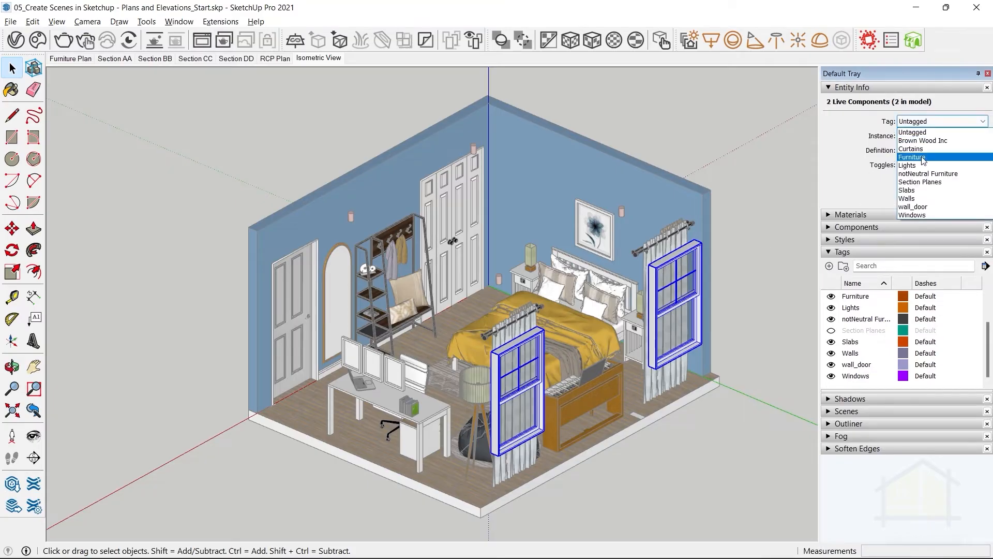
pyautogui.click(913, 213)
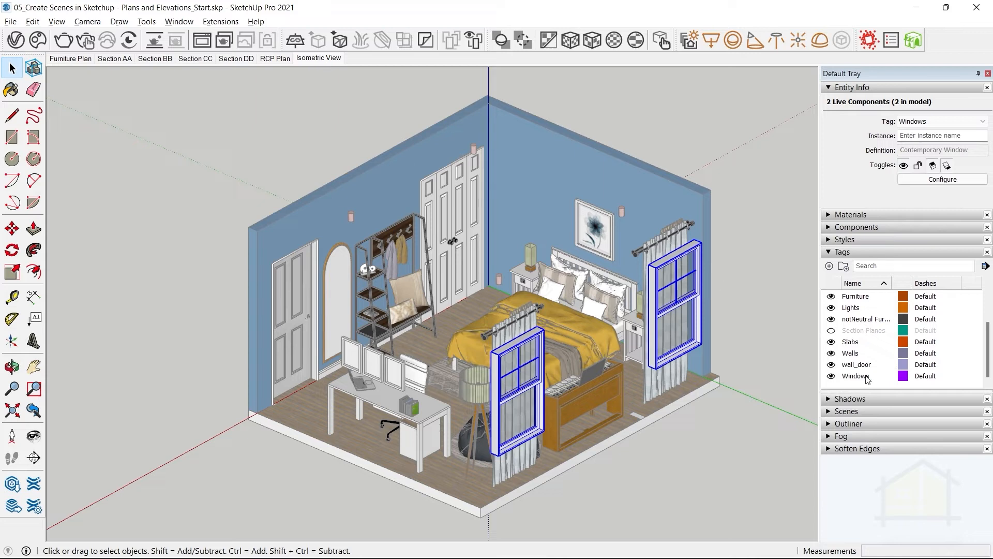
# Hide the Windows tag and update the Isometric View scene.
pyautogui.click(831, 376)
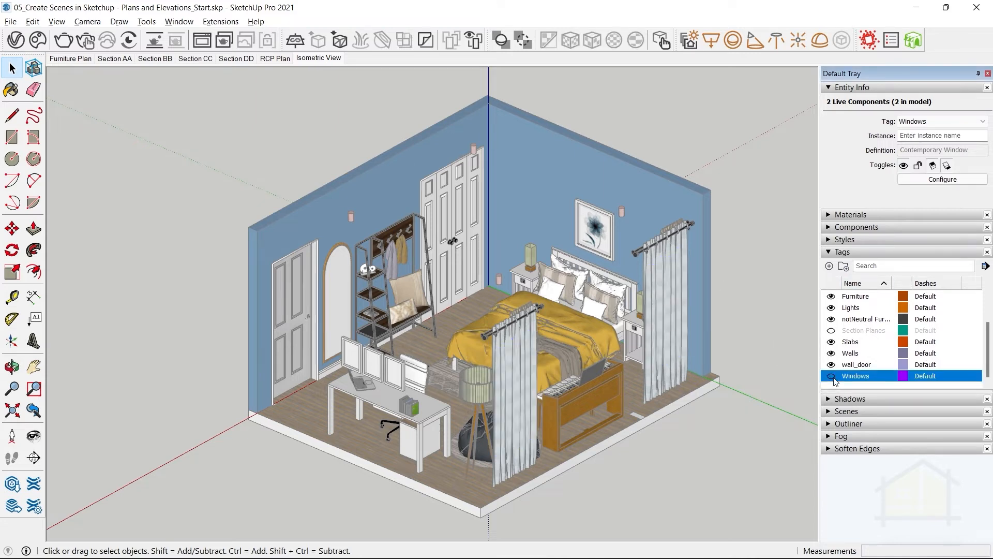
pyautogui.rightClick(308, 59)
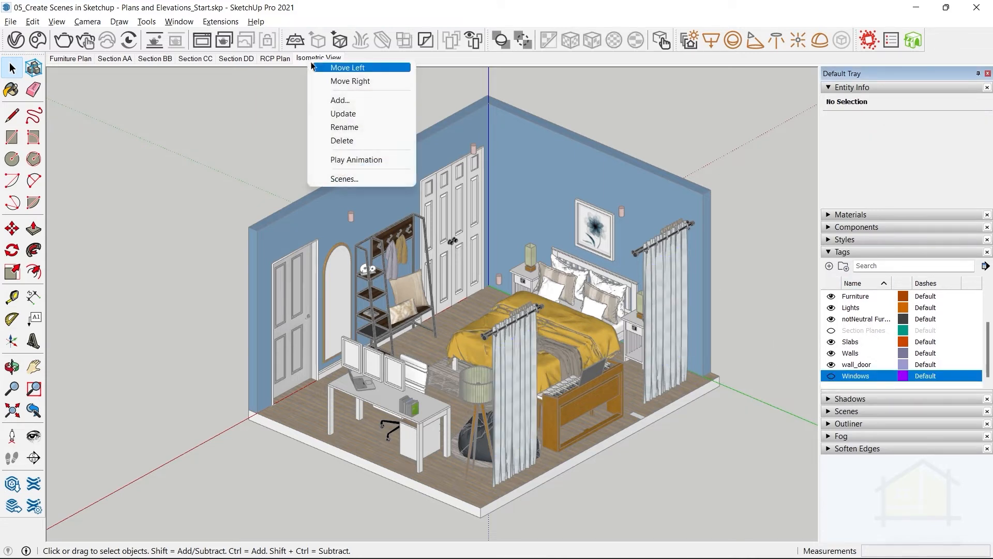
pyautogui.click(340, 113)
# Select both curtain components and assign them the Curtains tag.
pyautogui.click(488, 339)
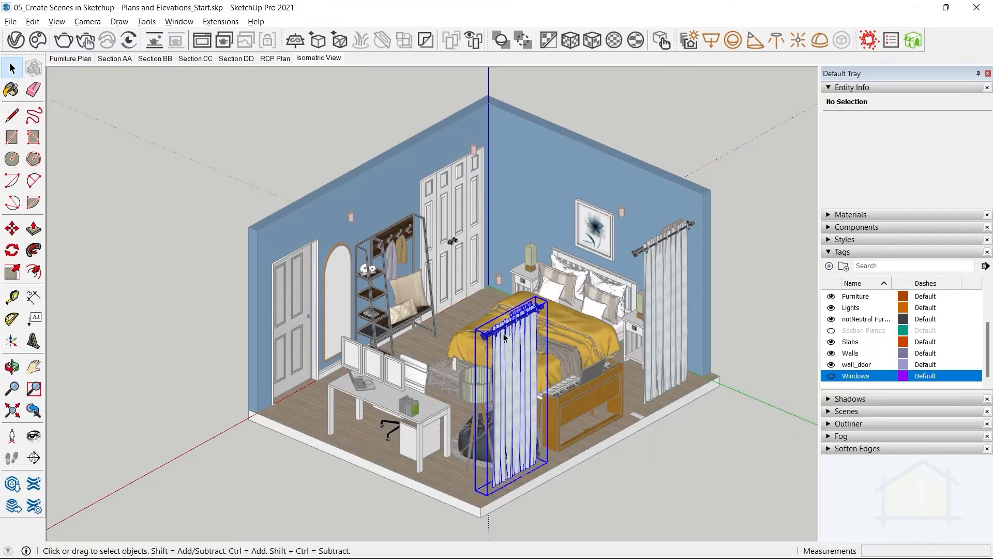
pyautogui.keyDown('ctrl'); pyautogui.click(667, 289); pyautogui.keyUp('ctrl')
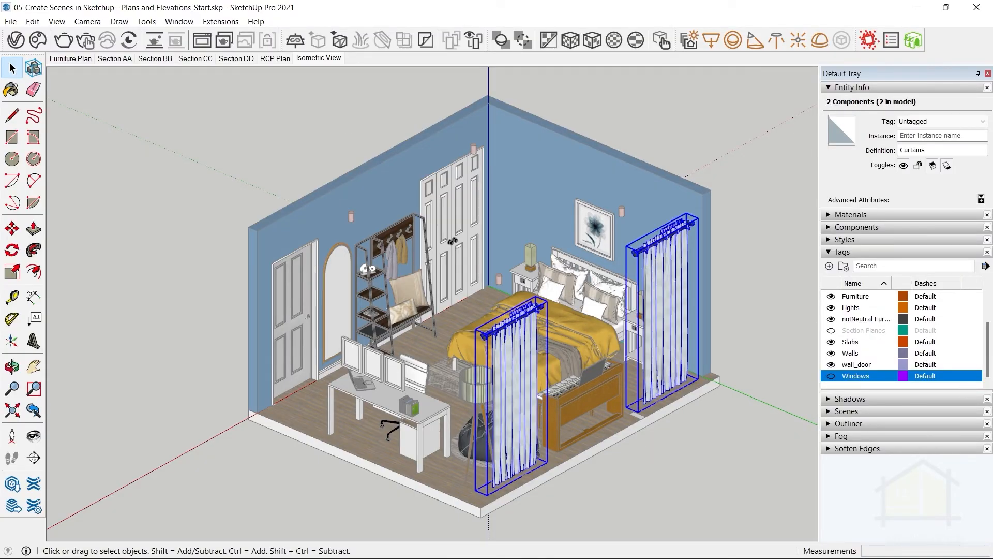
pyautogui.scroll(1, 884, 337)
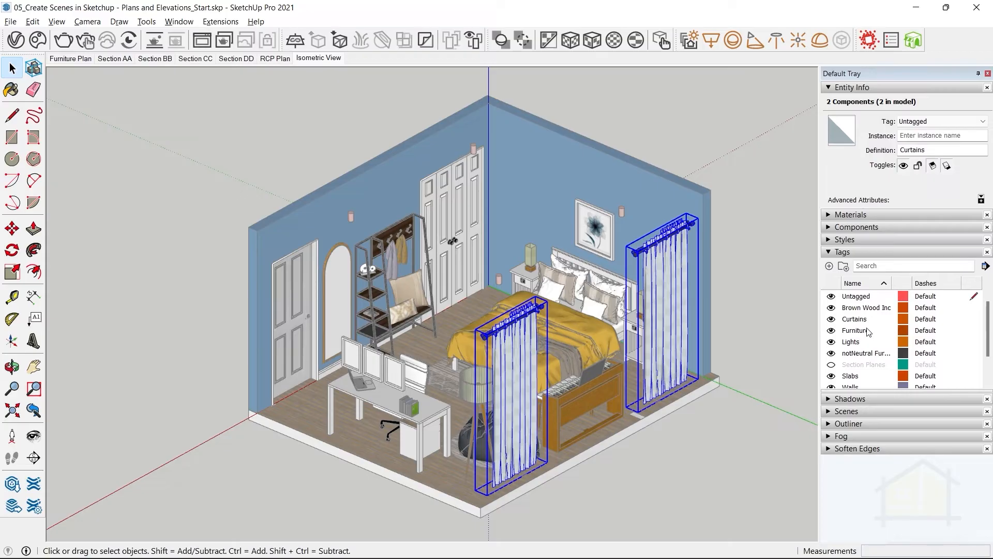
pyautogui.click(929, 123)
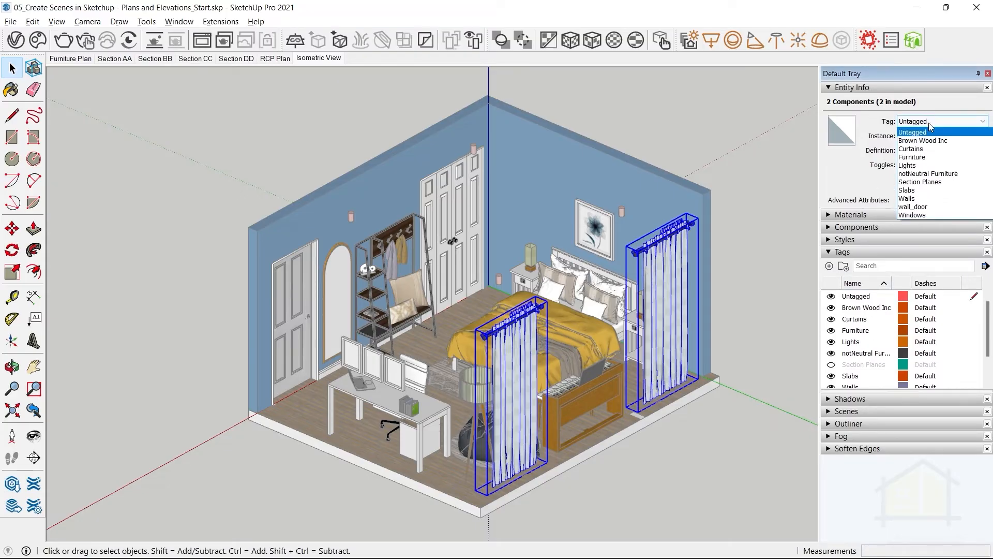
pyautogui.click(920, 146)
# Hide the Curtains tag and update the Isometric View scene.
pyautogui.click(831, 319)
pyautogui.rightClick(317, 57)
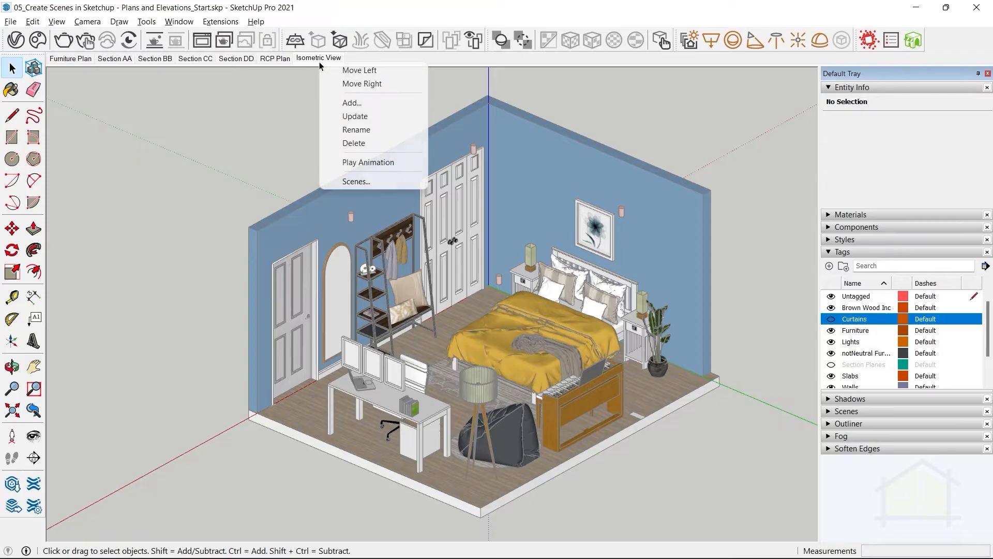
pyautogui.click(348, 115)
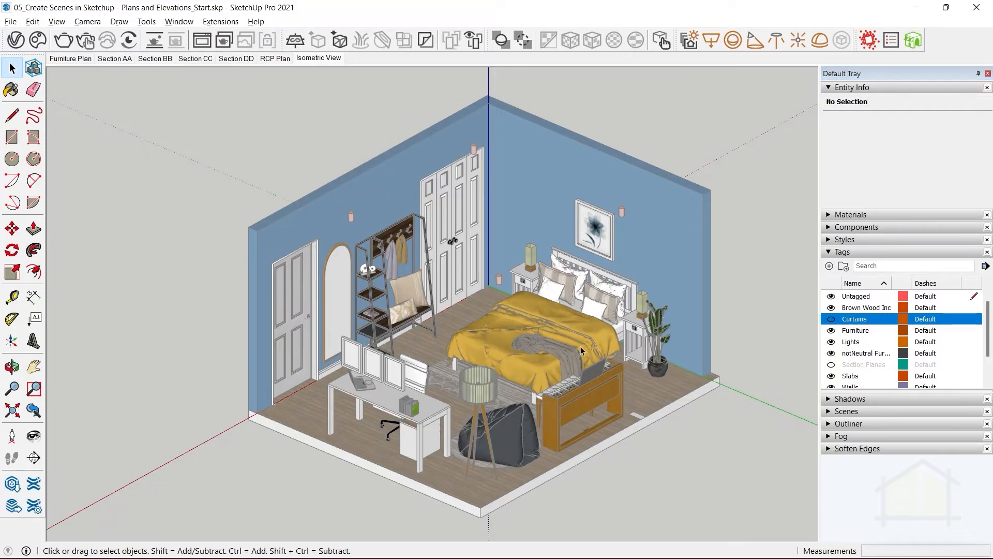
# Open the ceiling downlight group for editing, assign the Lights tag to all four downlights inside, and leave the group.
pyautogui.click(476, 155)
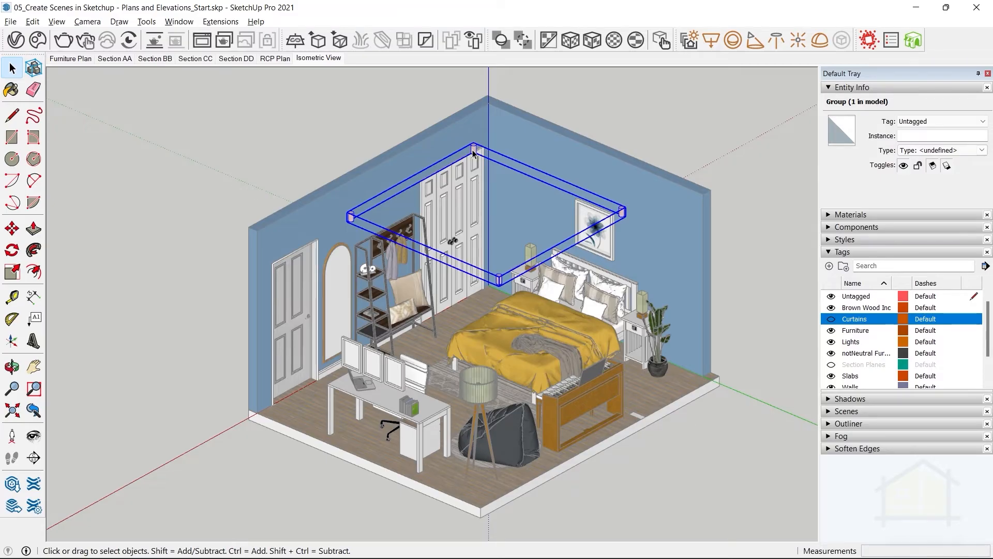
pyautogui.doubleClick(472, 152)
pyautogui.click(472, 150)
pyautogui.moveTo(305, 95); pyautogui.dragTo(729, 361)
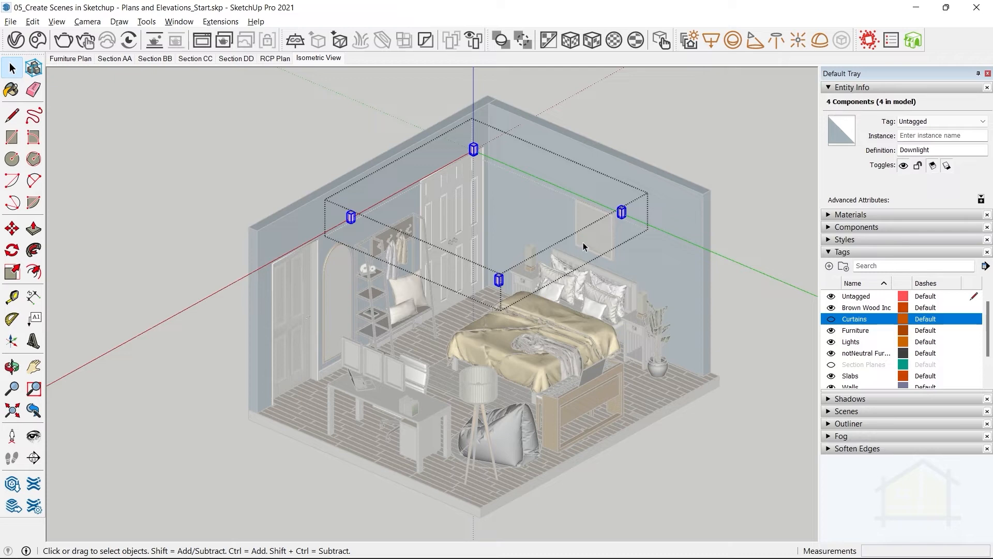
pyautogui.click(942, 122)
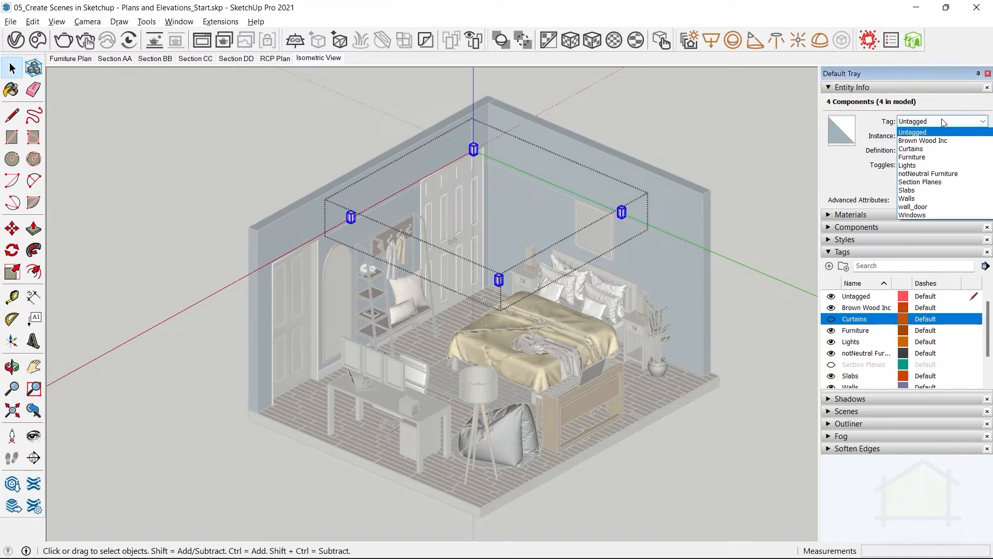
pyautogui.click(910, 165)
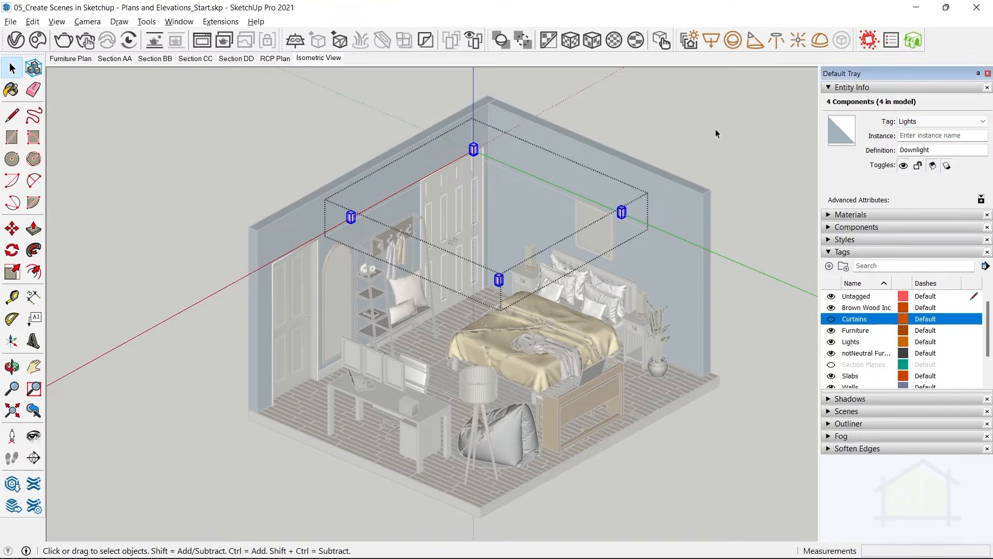
pyautogui.click(715, 128)
# Hide the Lights tag and update the Isometric View scene.
pyautogui.click(831, 342)
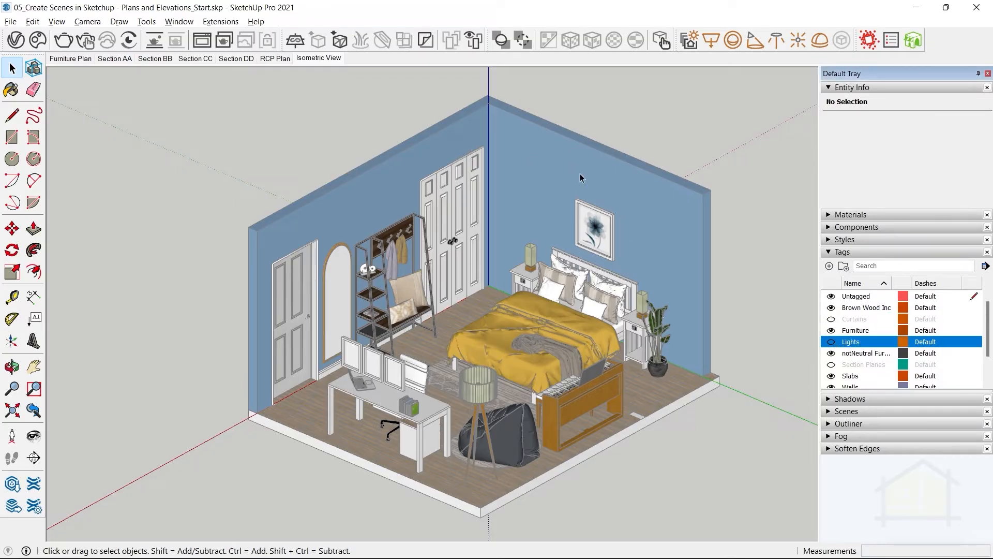
pyautogui.rightClick(318, 62)
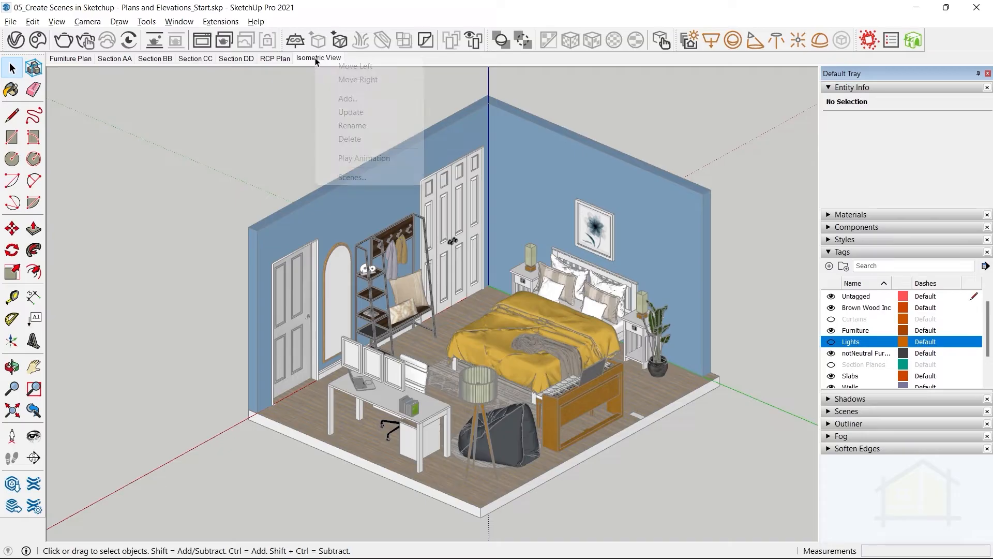
pyautogui.click(341, 113)
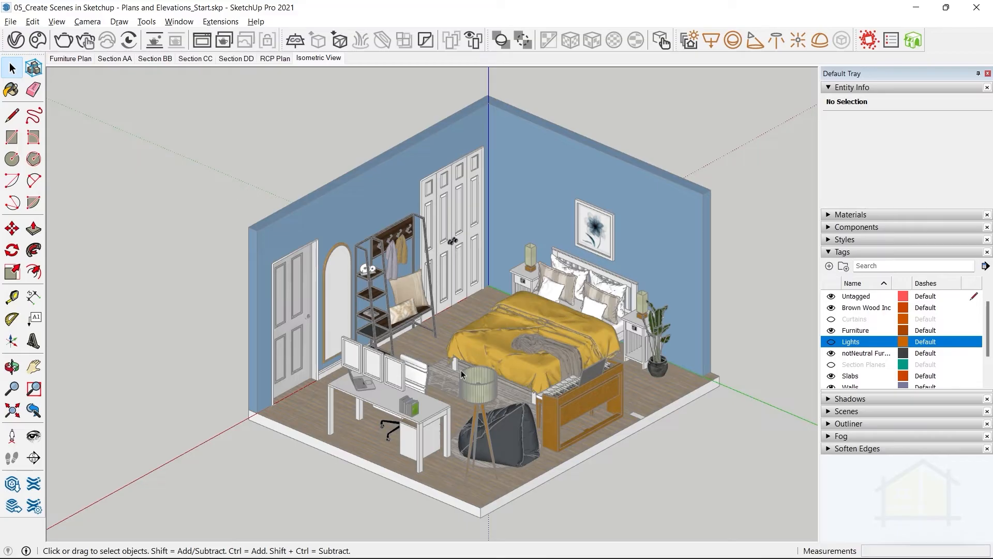
# Add a new tag named Wall Art.
pyautogui.click(829, 267)
pyautogui.write('W')
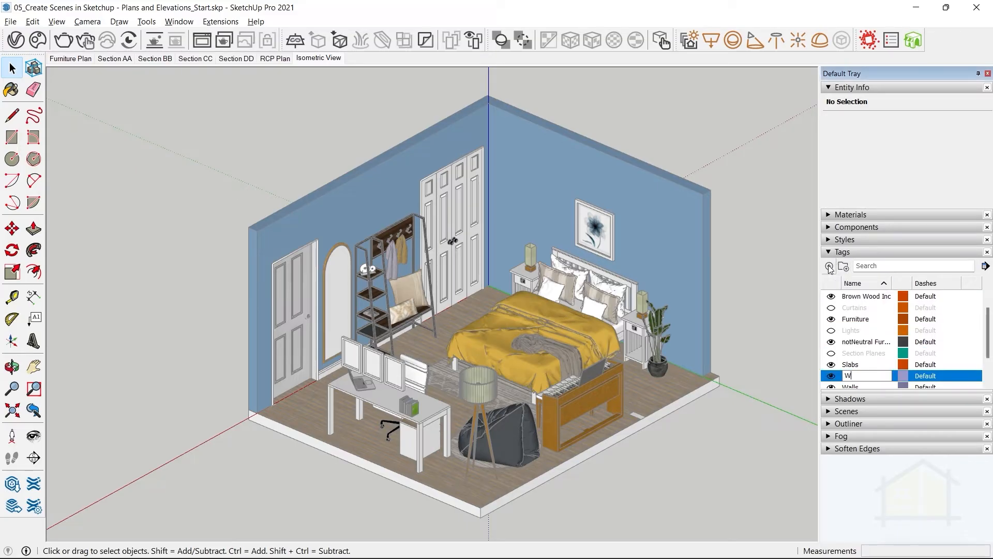
pyautogui.write('all Art')
pyautogui.press('Return')
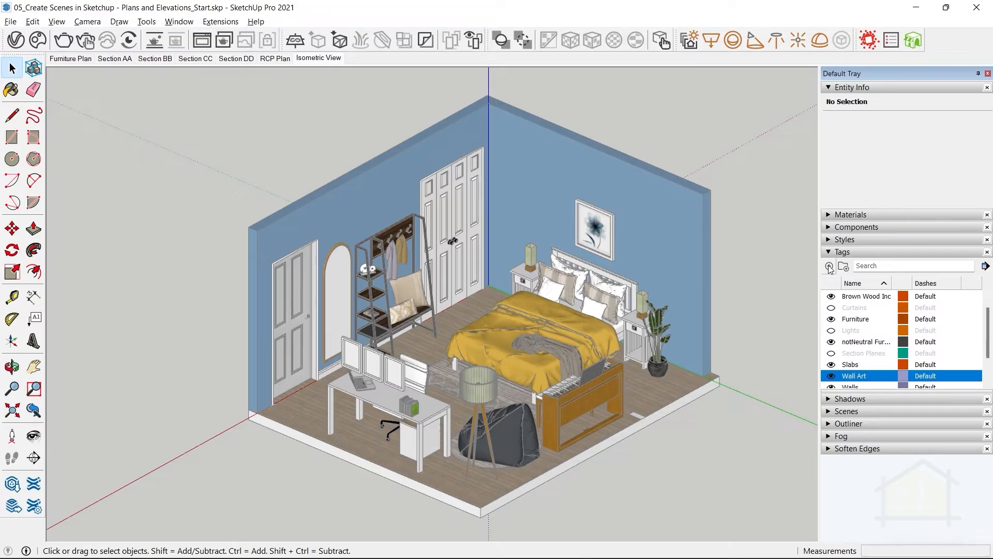
# Assign the Wall Art tag to the three framed pictures above the desk.
pyautogui.click(355, 350)
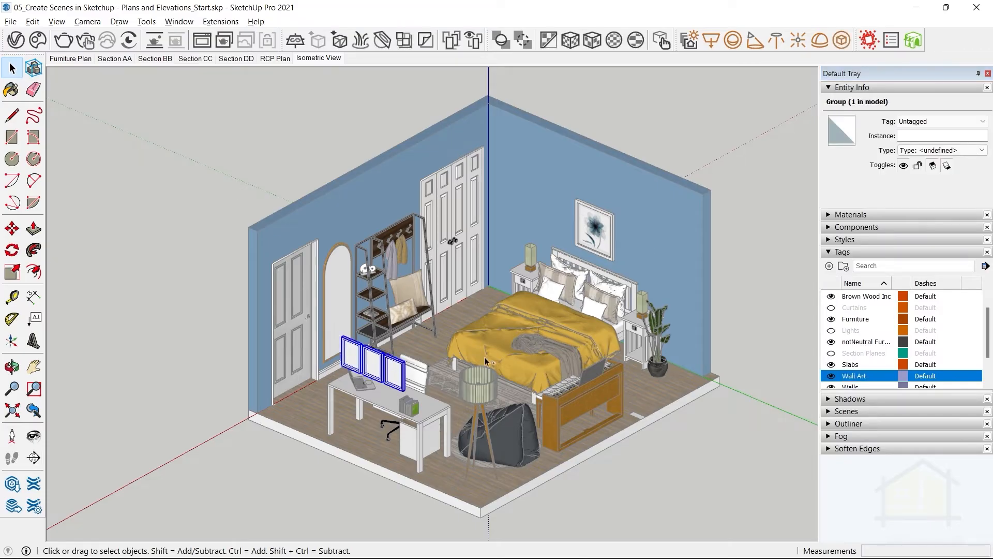
pyautogui.click(942, 121)
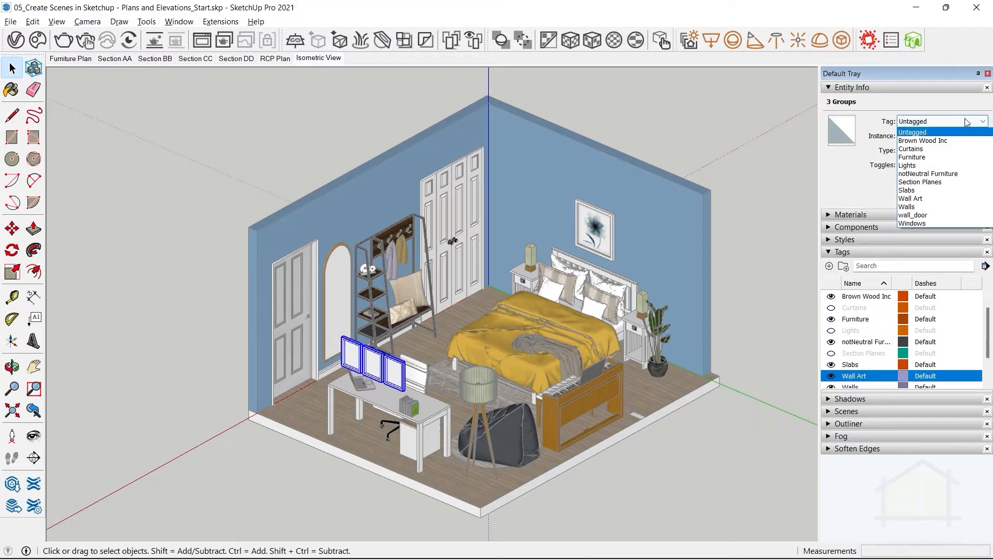
pyautogui.click(927, 204)
# Hide the Wall Art tag and update the Isometric View scene.
pyautogui.scroll(-1, 848, 366)
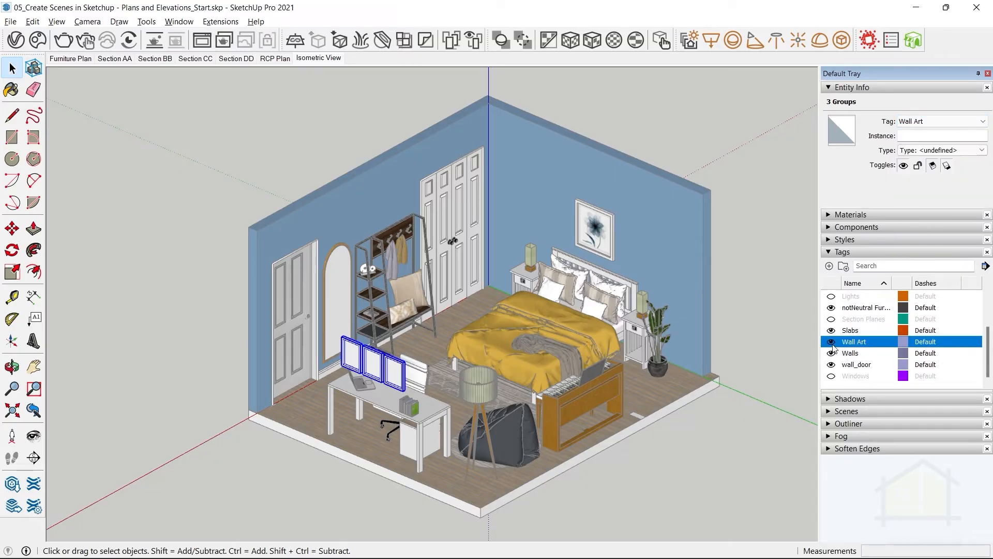
pyautogui.click(831, 343)
pyautogui.rightClick(325, 69)
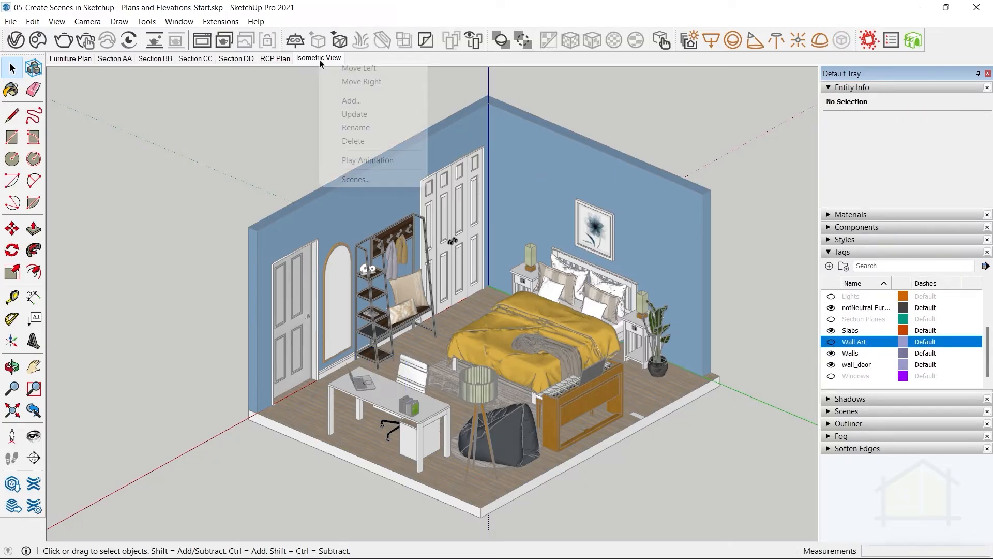
pyautogui.click(354, 113)
# Try the Perspective camera projection on the room and return to Parallel Projection.
pyautogui.click(89, 23)
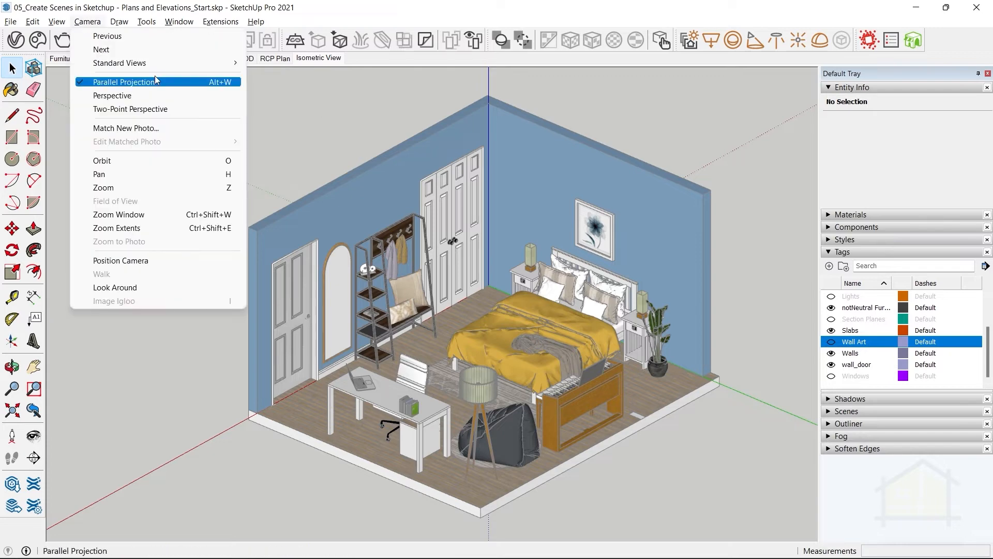
pyautogui.click(450, 3)
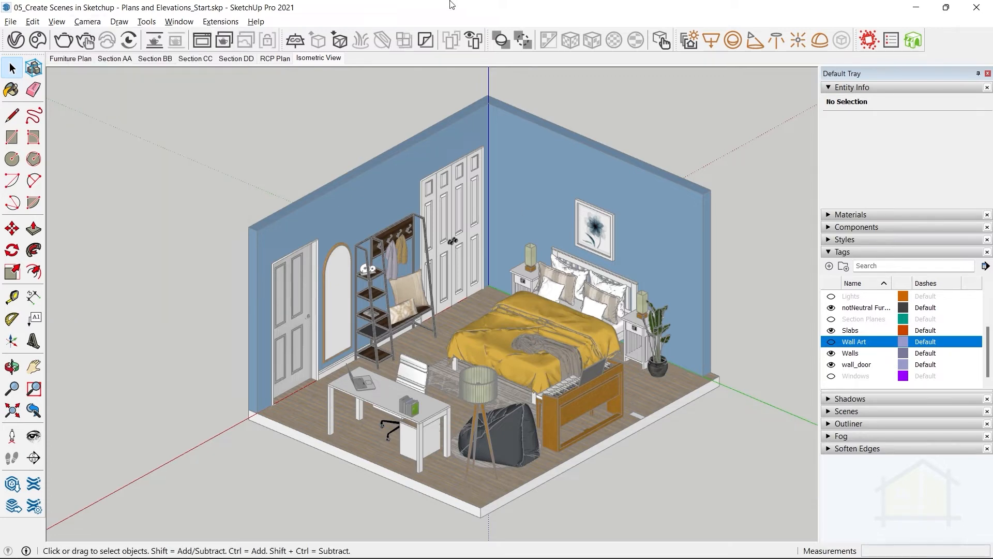
pyautogui.click(88, 21)
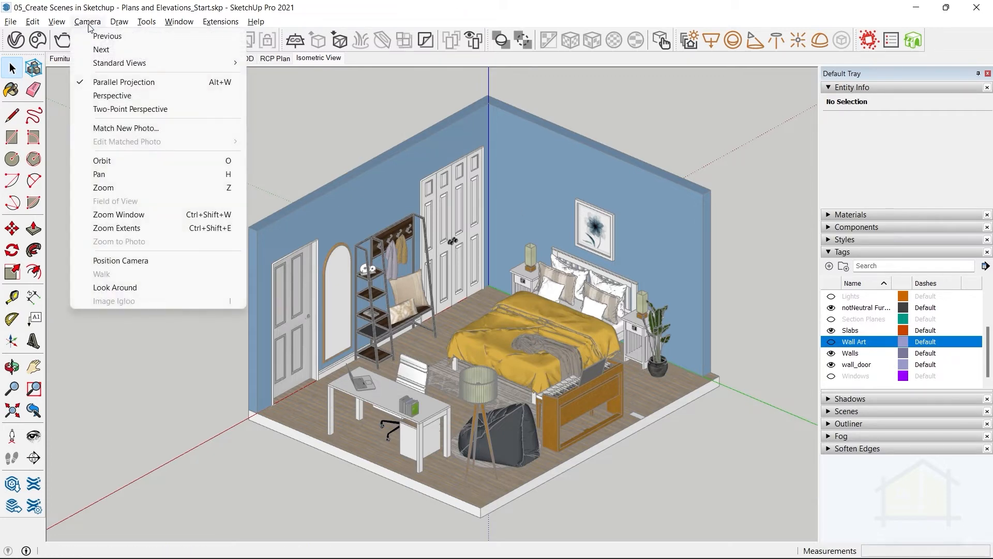
pyautogui.click(124, 95)
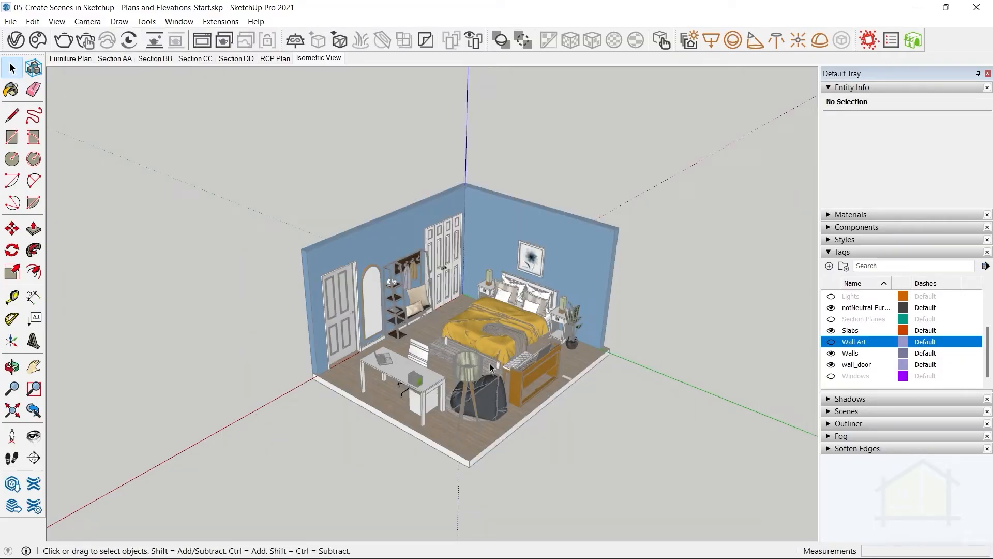
pyautogui.scroll(2, 491, 367)
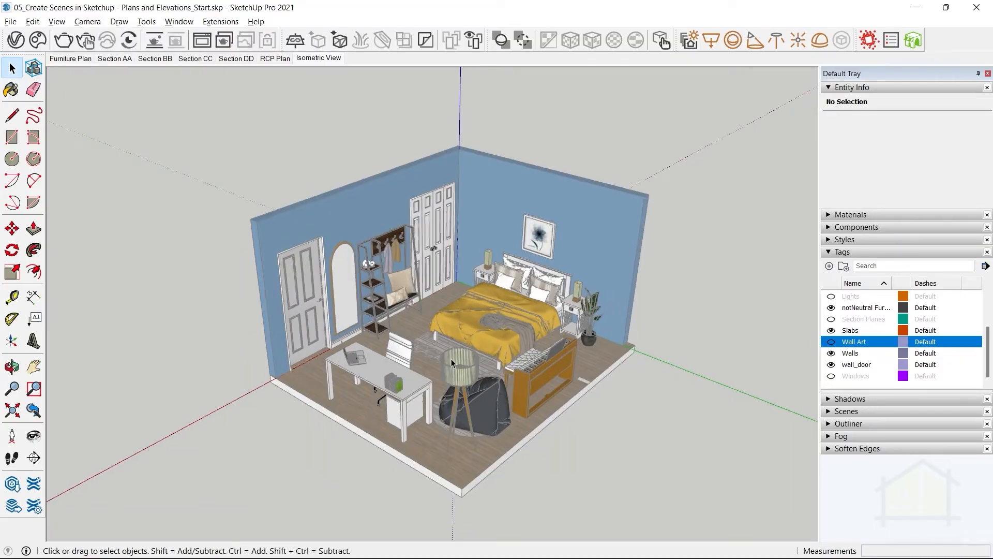
pyautogui.click(95, 22)
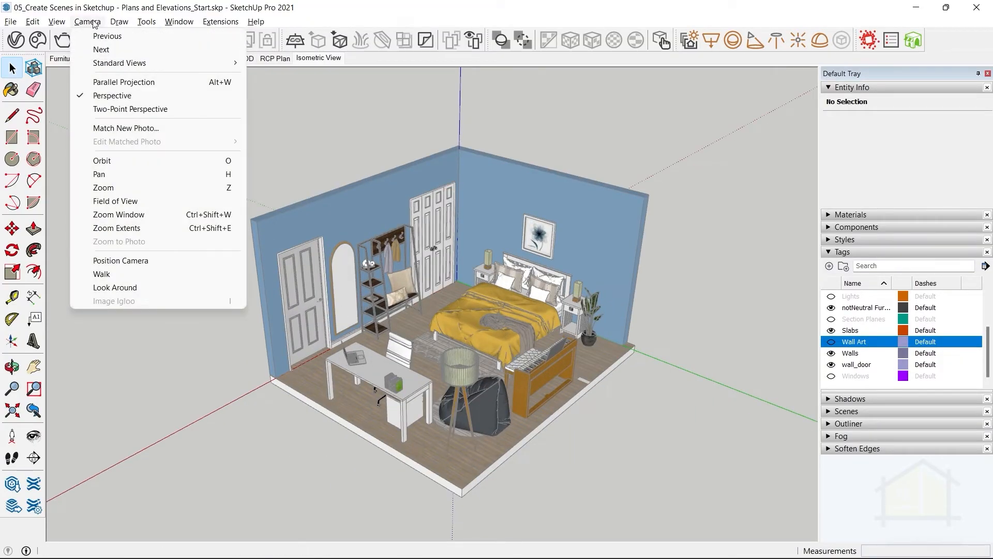
pyautogui.click(123, 83)
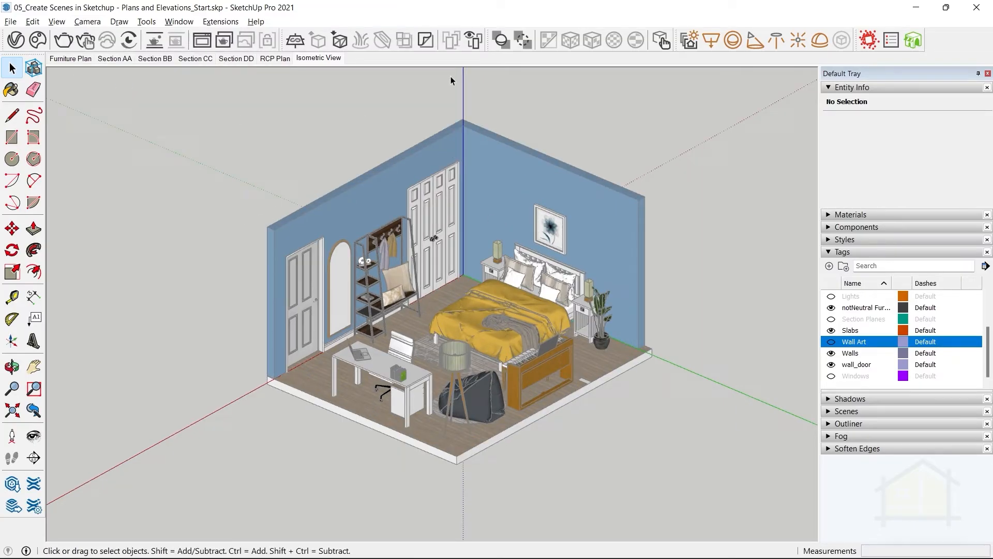
# Enlarge the room in the view and update the Isometric View scene with this framing.
pyautogui.scroll(1, 437, 203)
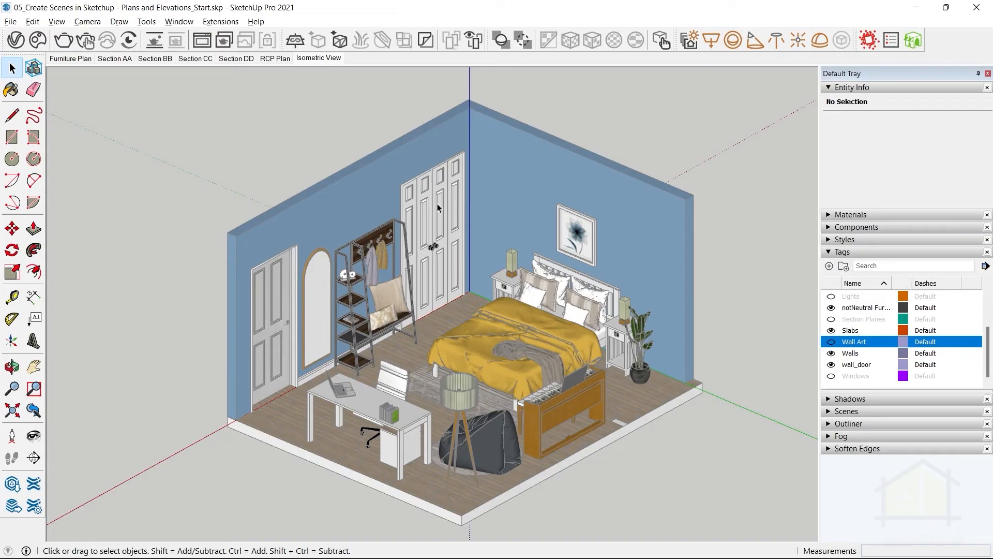
pyautogui.rightClick(318, 58)
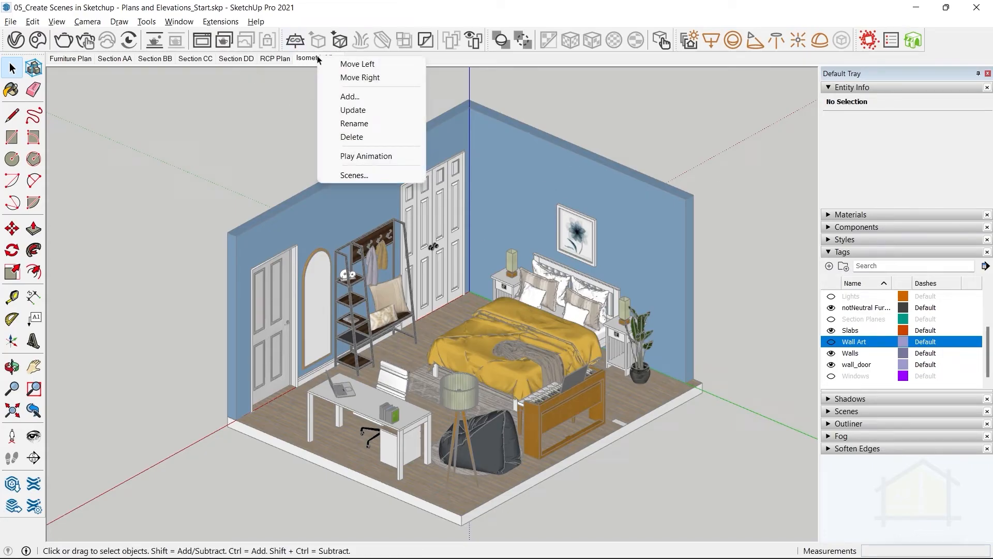
pyautogui.click(325, 111)
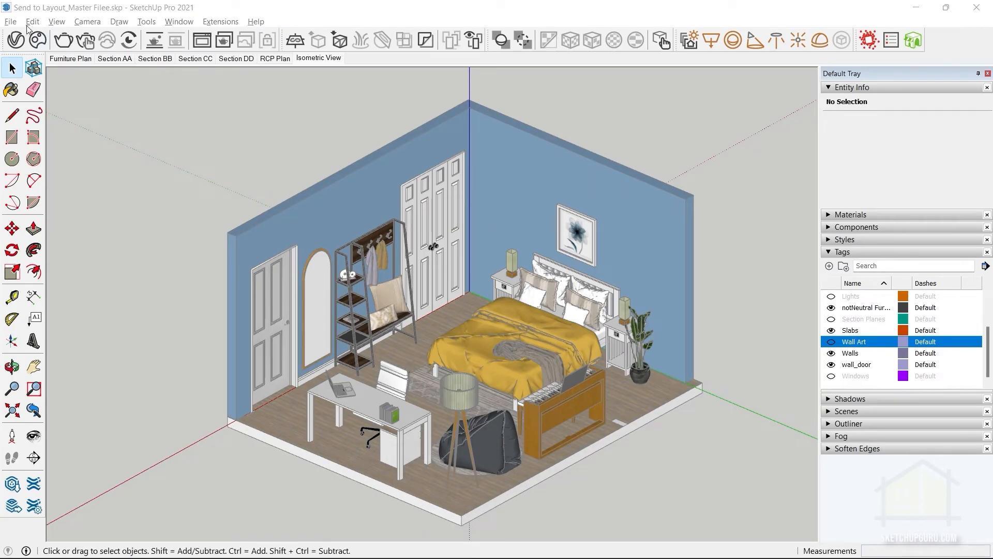
# Send the model to LayOut and create the document from the saved template Drafting Template - Plain.
pyautogui.click(10, 21)
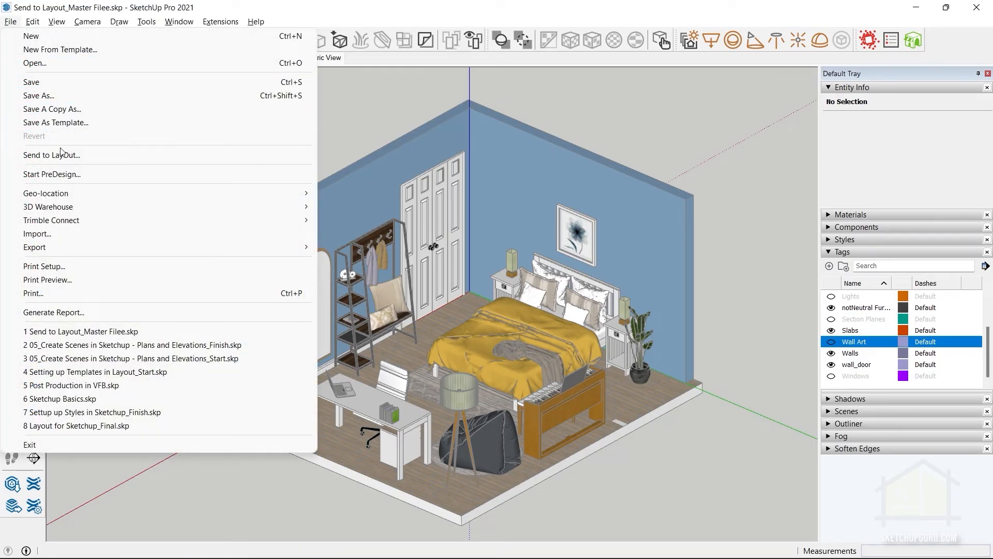
pyautogui.click(60, 155)
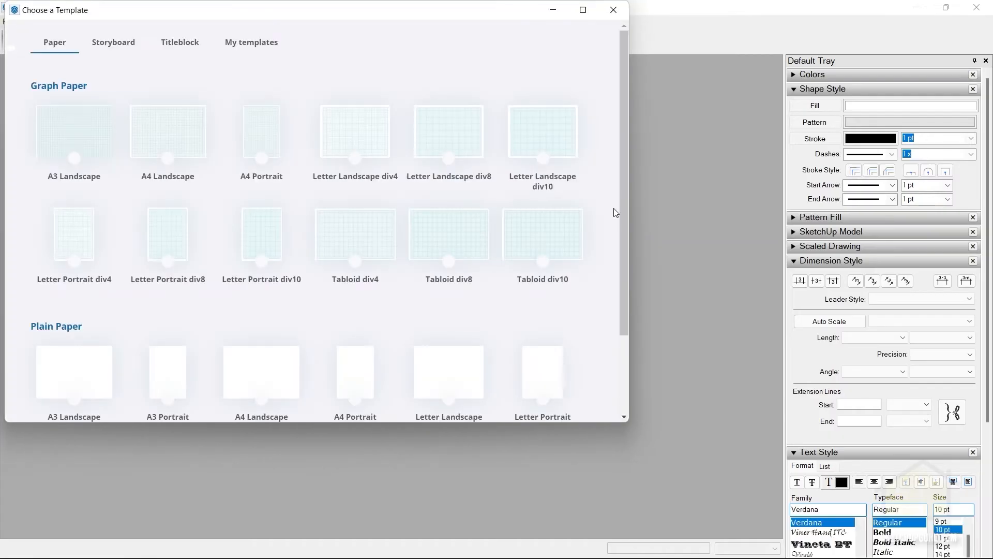
pyautogui.moveTo(338, 14); pyautogui.dragTo(514, 61)
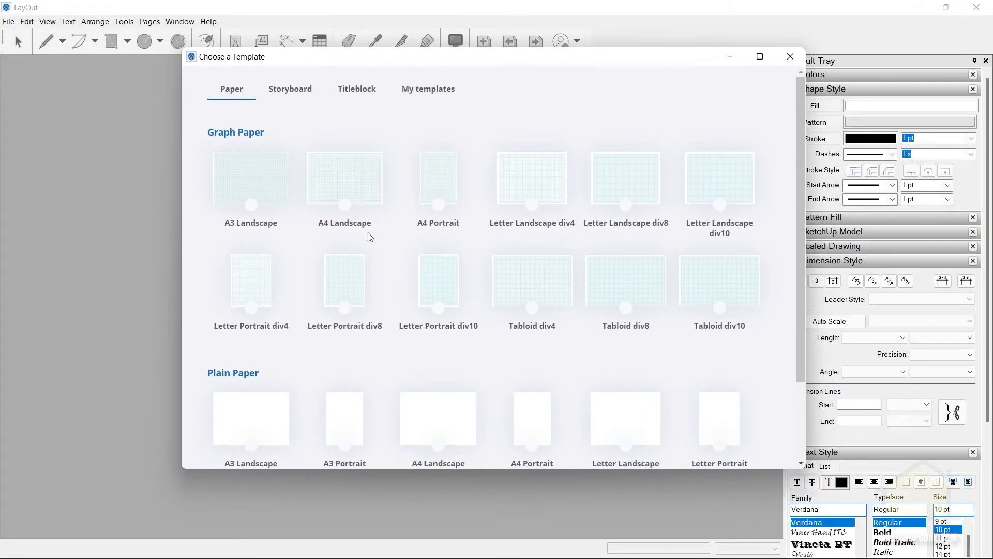
pyautogui.scroll(-4, 366, 234)
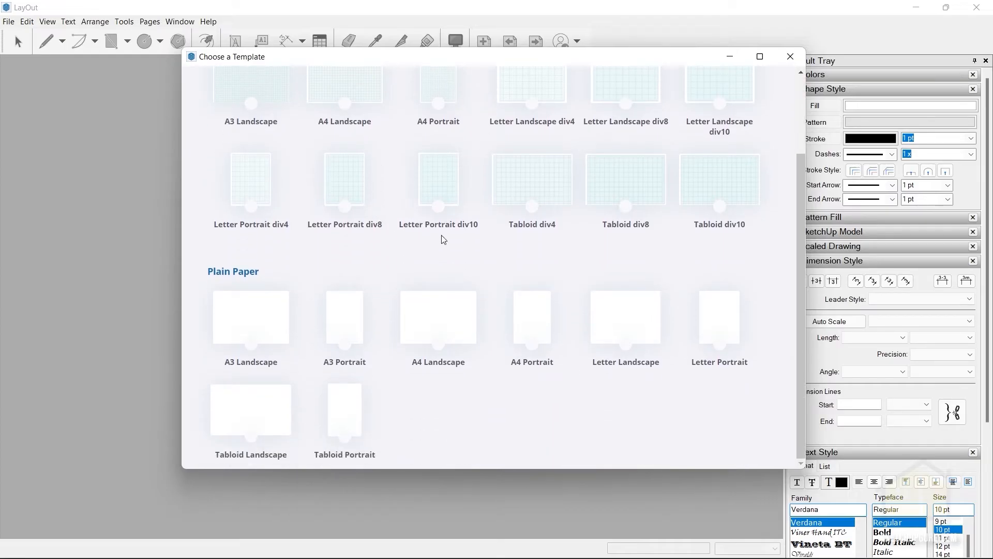
pyautogui.scroll(4, 429, 232)
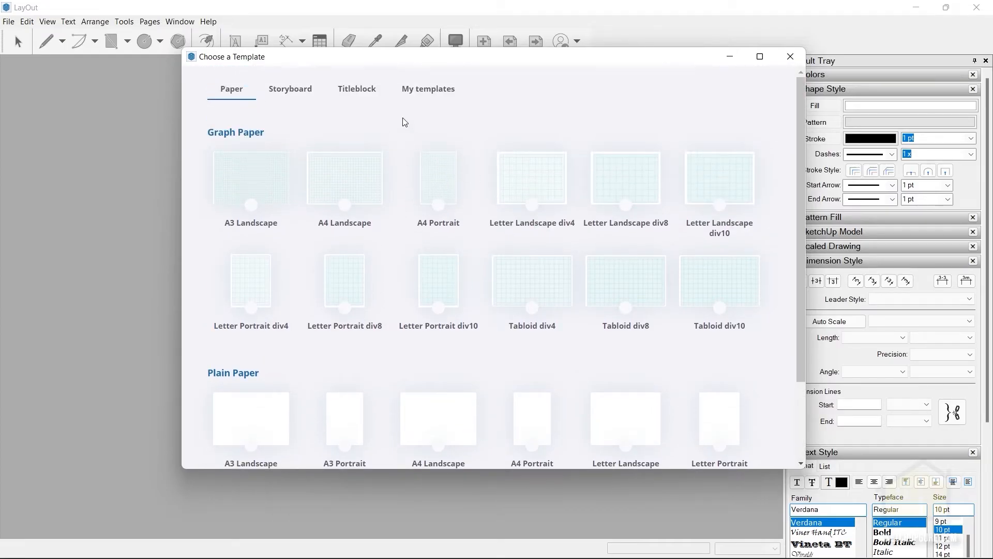
pyautogui.click(413, 95)
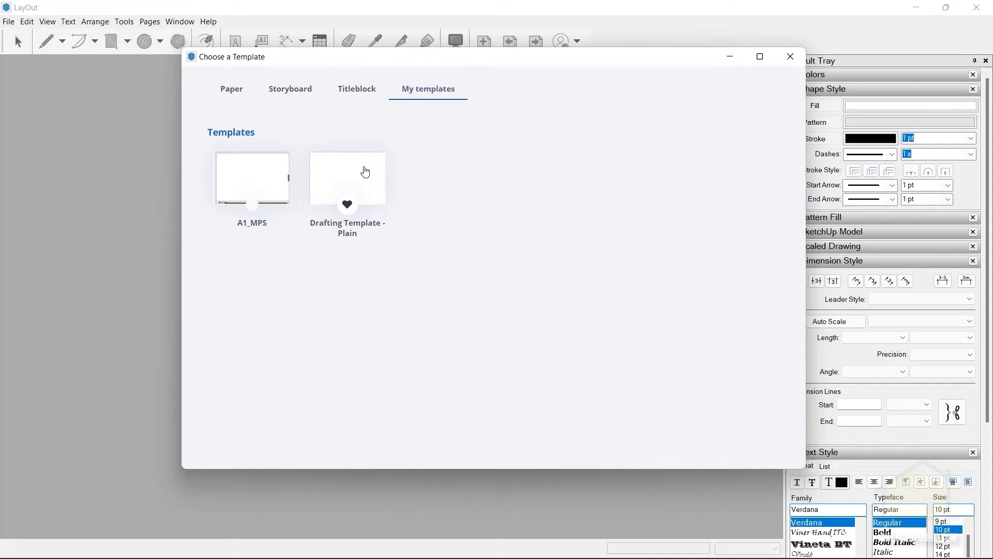
pyautogui.click(365, 170)
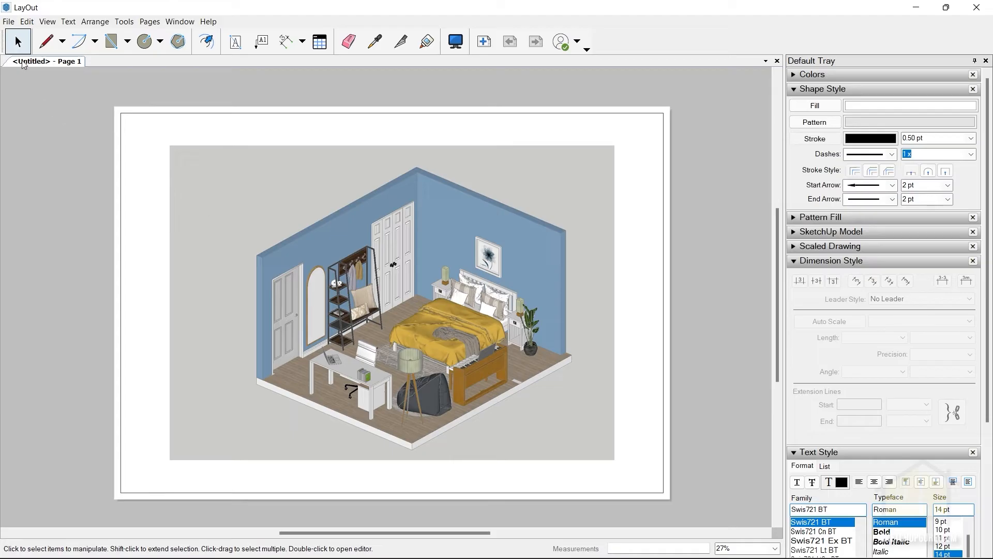
# Start inserting a file into the LayOut page, limit the file types to SketchUp (*.skp), and cancel.
pyautogui.click(8, 22)
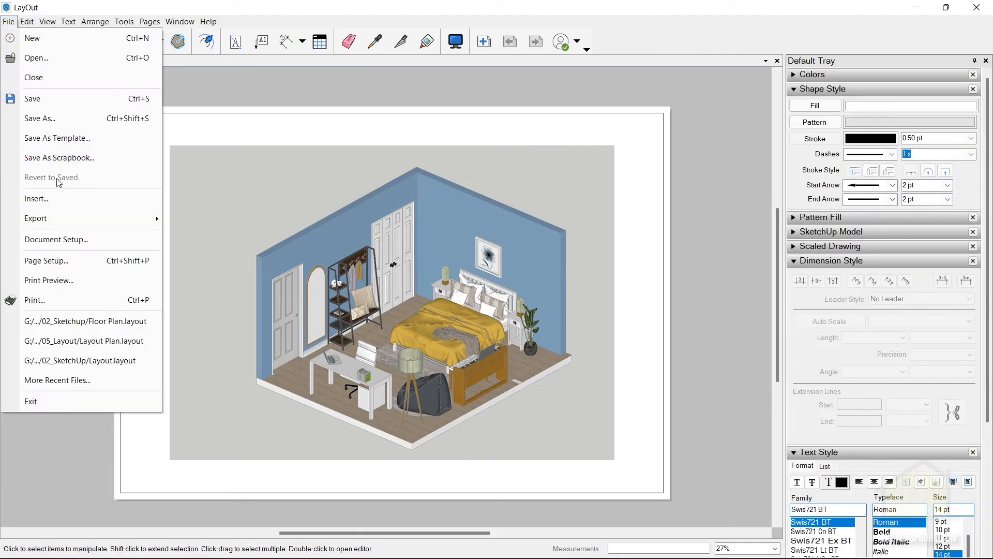
pyautogui.click(56, 199)
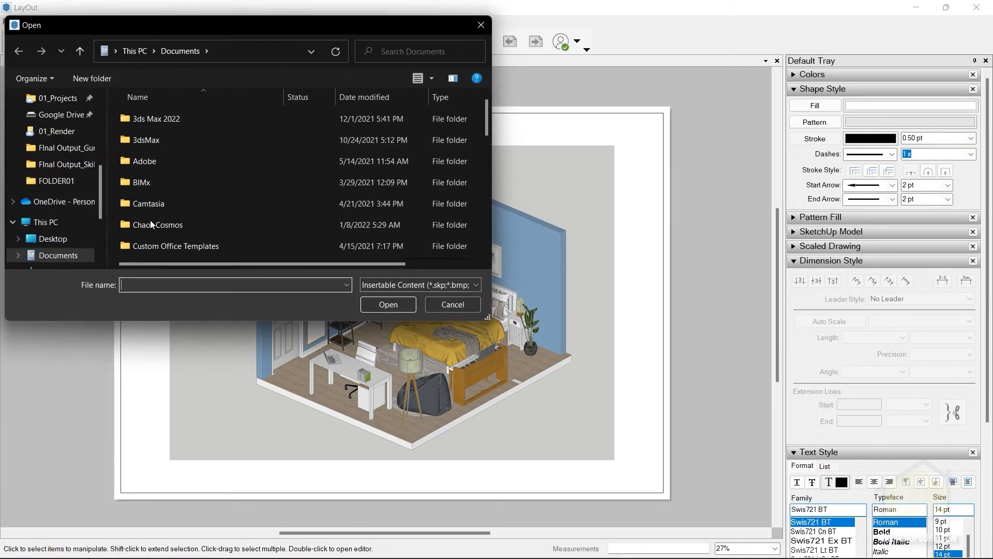
pyautogui.click(387, 283)
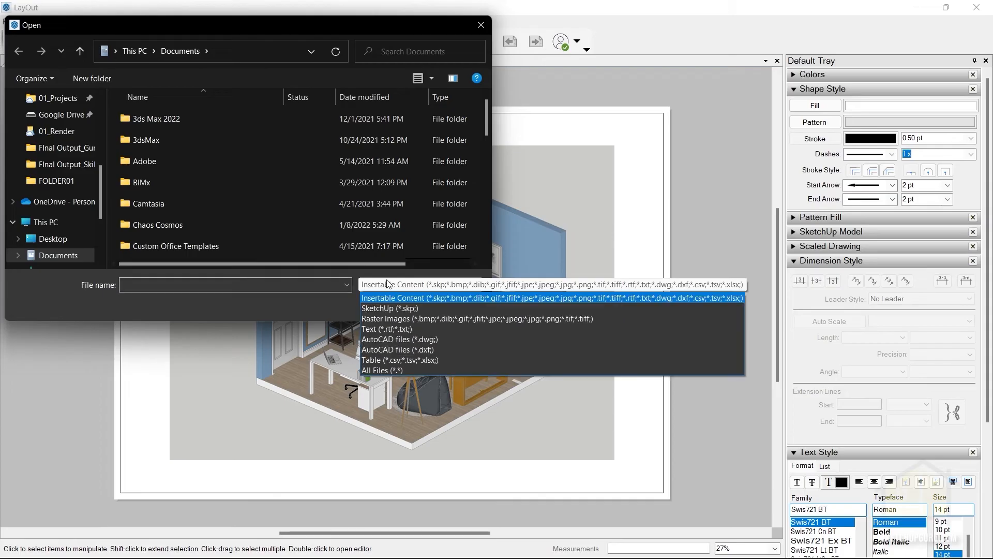
pyautogui.click(385, 307)
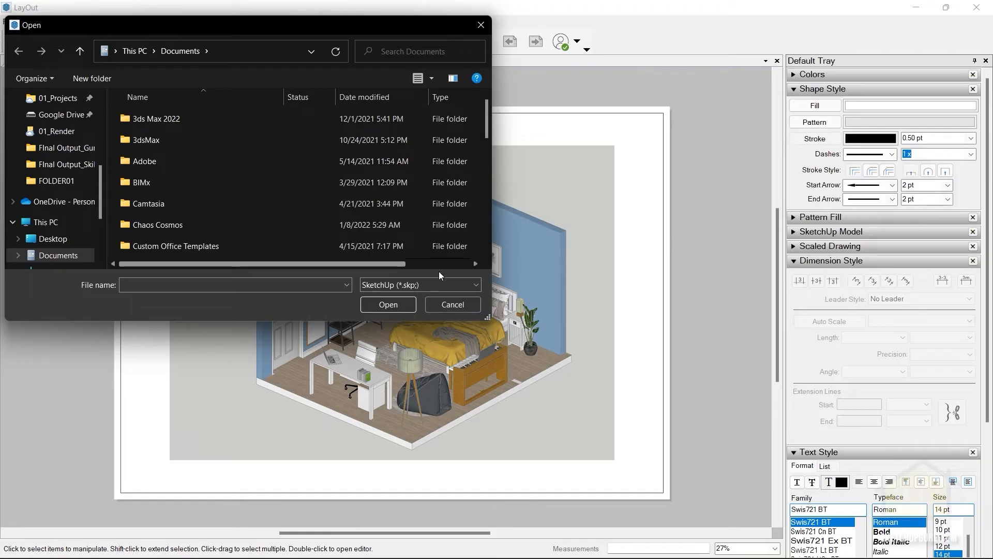
pyautogui.click(445, 300)
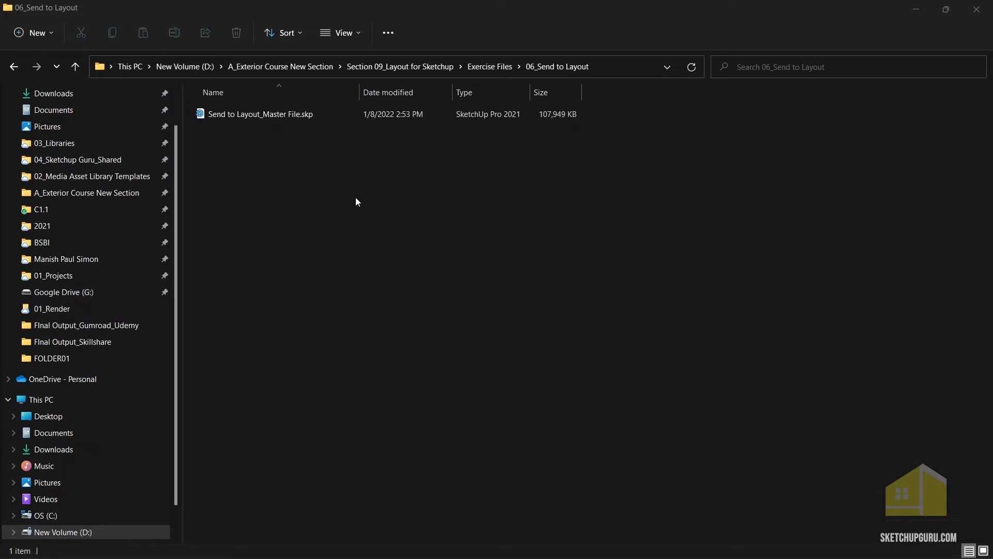
# Open Send to Layout_Master File.skp from the 06_Send to Layout folder and relink the LayOut viewport to that file.
pyautogui.doubleClick(277, 118)
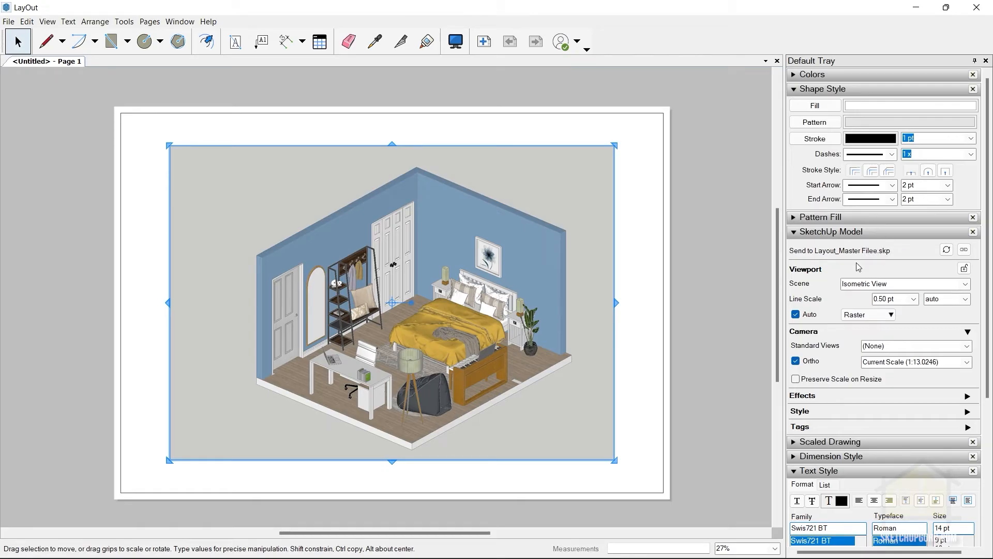
pyautogui.click(964, 250)
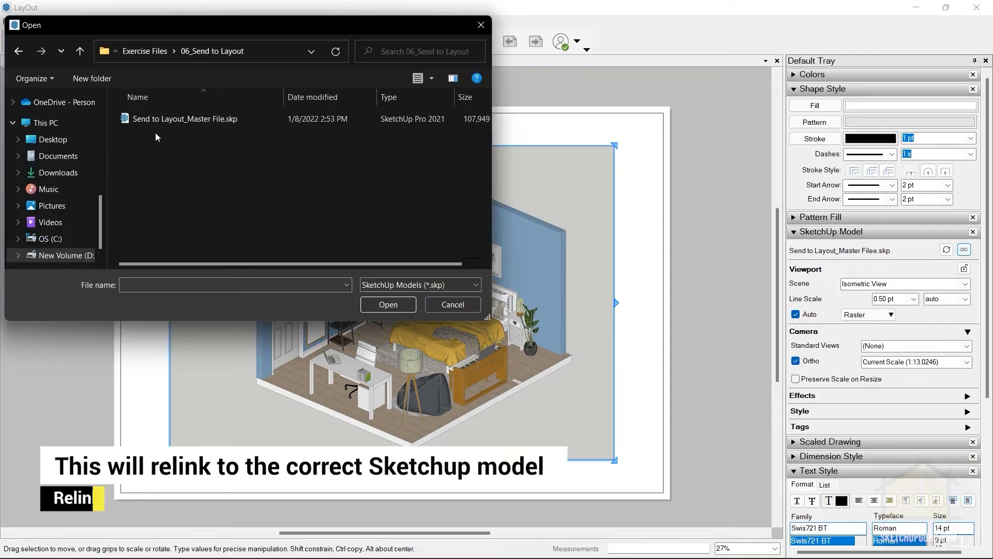
pyautogui.click(182, 121)
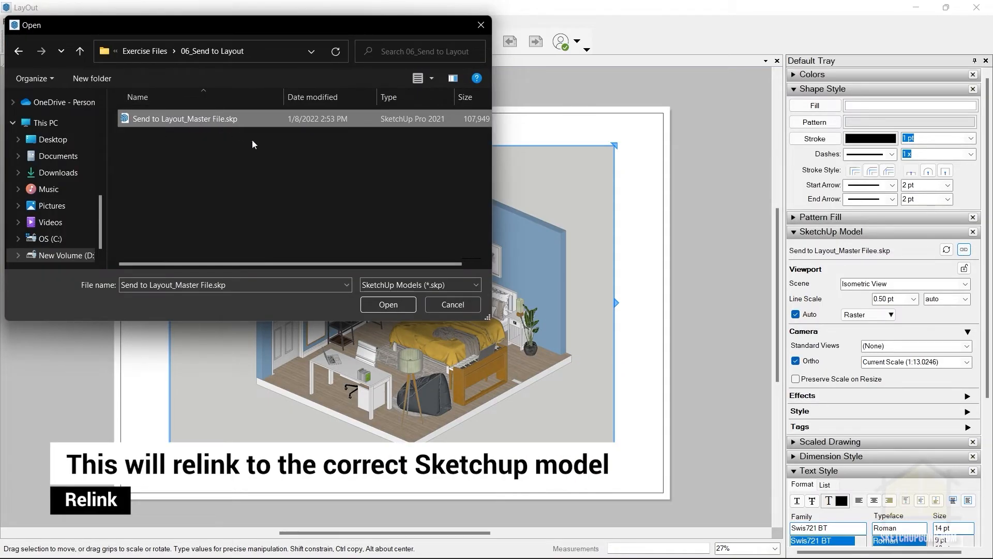
pyautogui.click(387, 308)
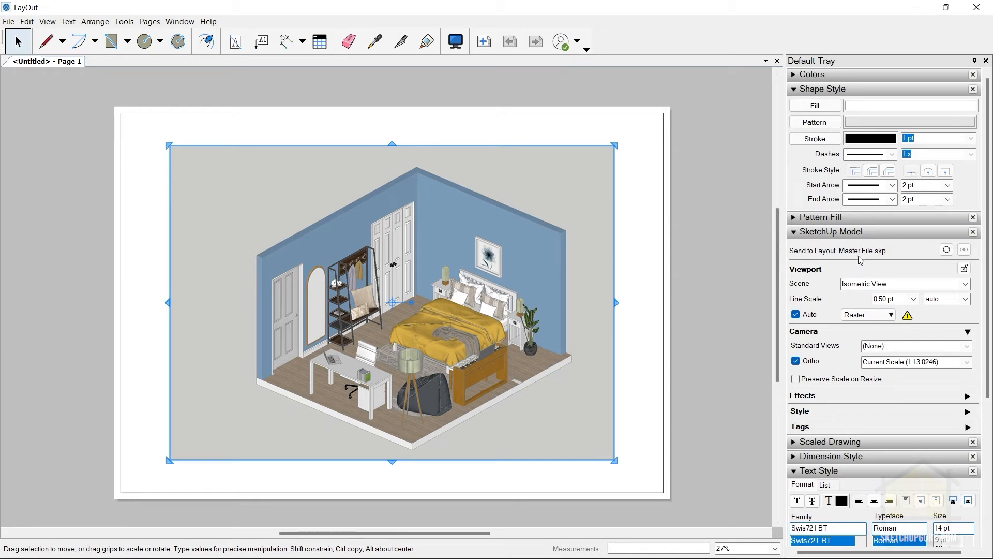
# Switch to SketchUp and draw a rectangle of about 0.62 m² on the ground outside the room, near the plant.
pyautogui.press('super')
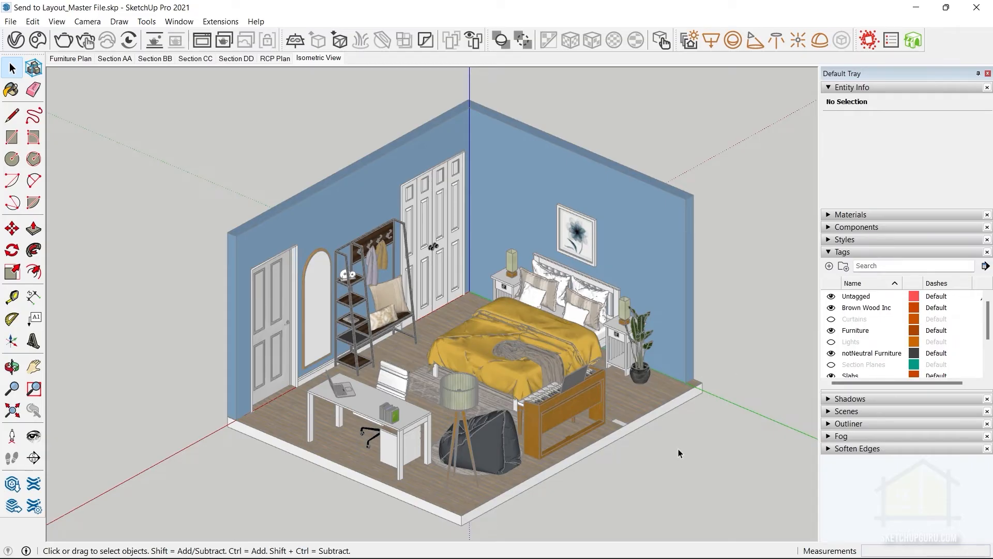
pyautogui.press('r')
pyautogui.click(644, 445)
pyautogui.click(735, 424)
pyautogui.press('space')
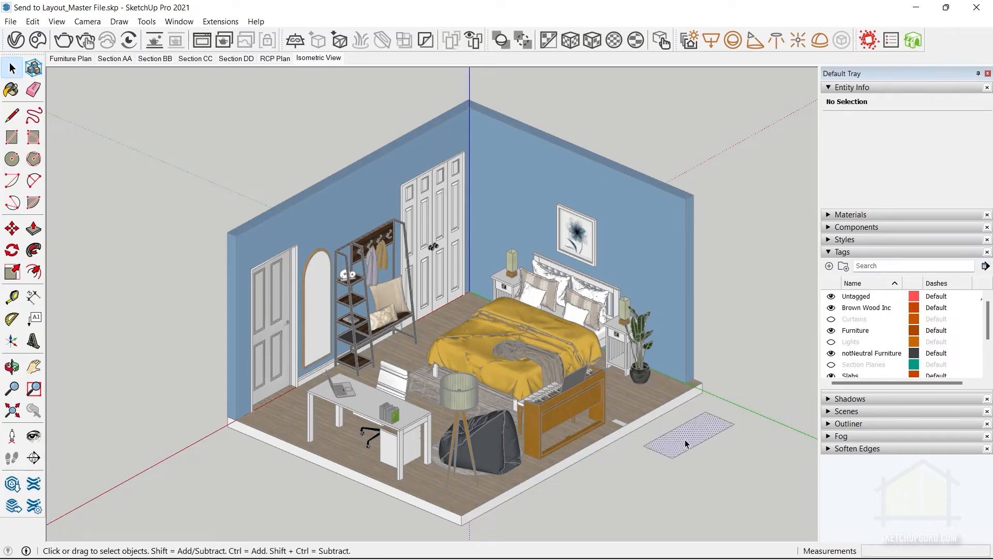
# Push/Pull the new rectangle up about 1475 mm into a box and clear the selection.
pyautogui.press('p')
pyautogui.click(685, 443)
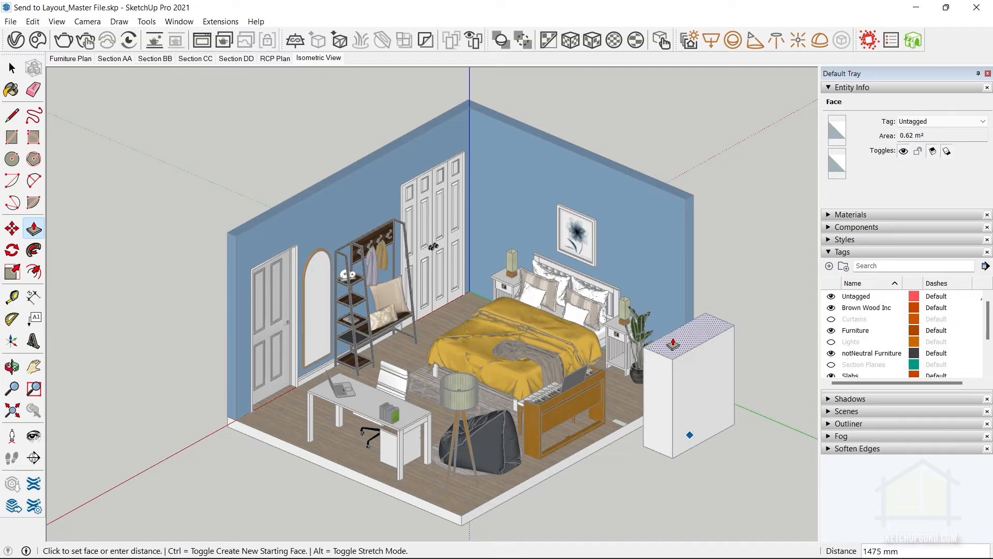
pyautogui.click(673, 343)
pyautogui.press('space')
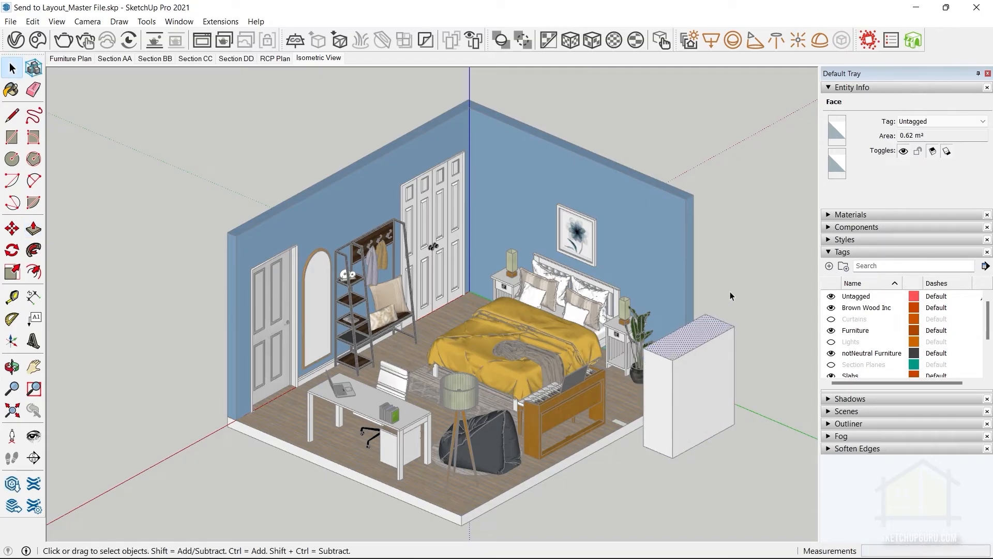
pyautogui.click(731, 296)
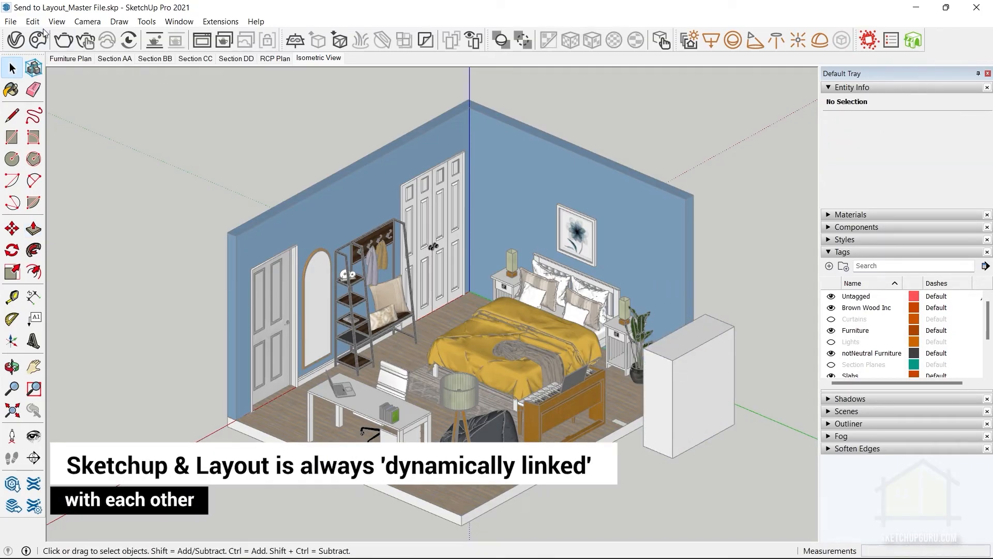
# Save the SketchUp model, switch to LayOut and update the selected viewport's model reference.
pyautogui.click(10, 21)
pyautogui.click(24, 77)
pyautogui.click(915, 8)
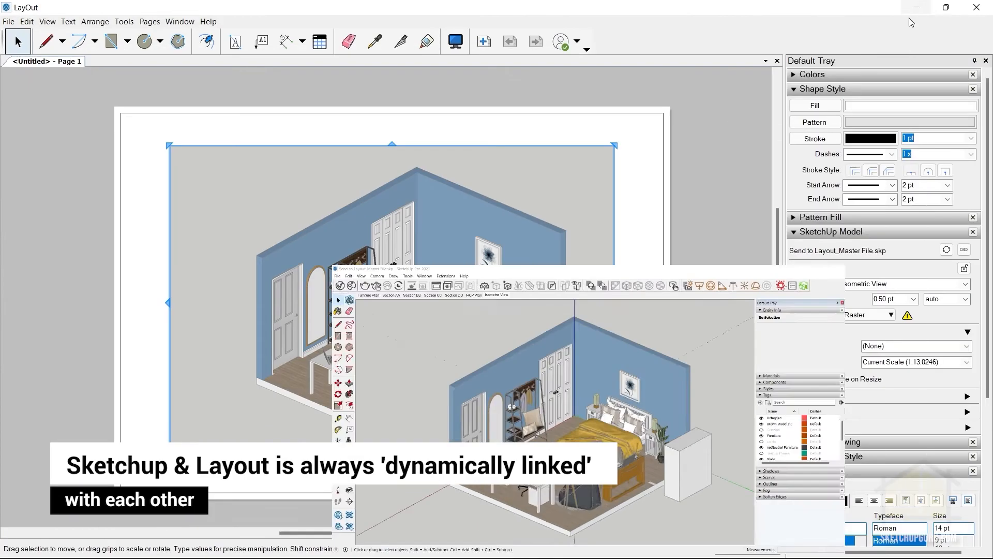
pyautogui.click(691, 246)
pyautogui.click(492, 255)
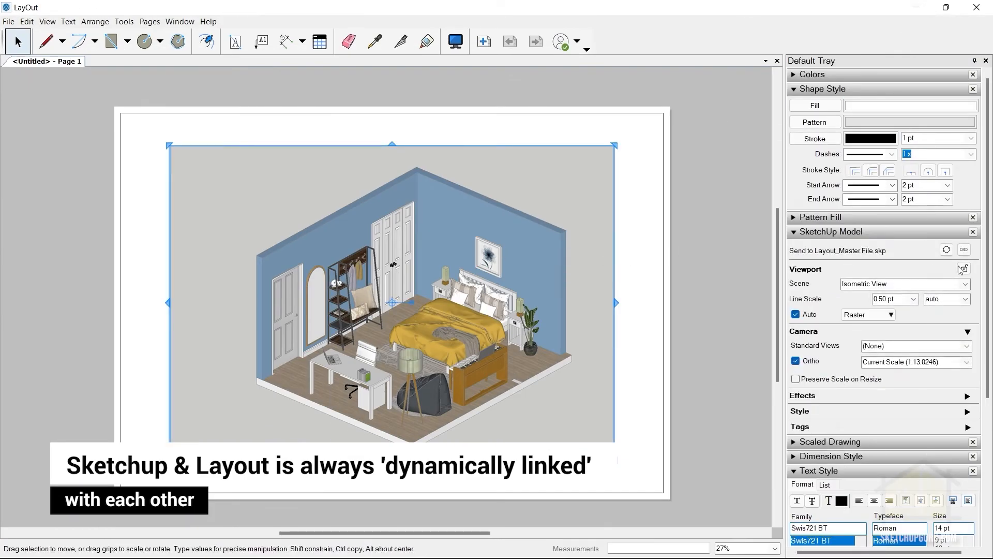
pyautogui.click(948, 251)
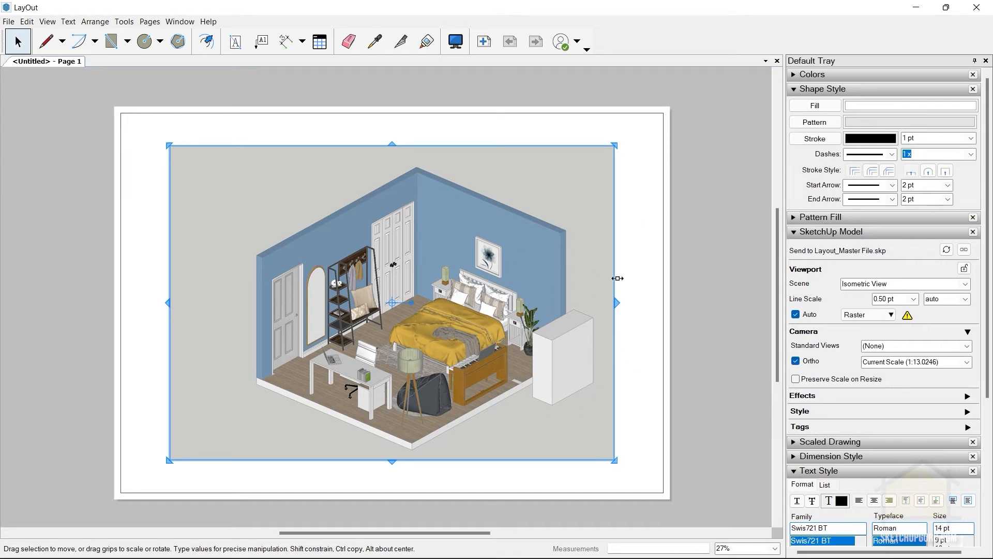
# Return to SketchUp and save a backup copy of the model as Send to Layout_Master File1.skp in the 06_Send to Layout folder.
pyautogui.click(916, 7)
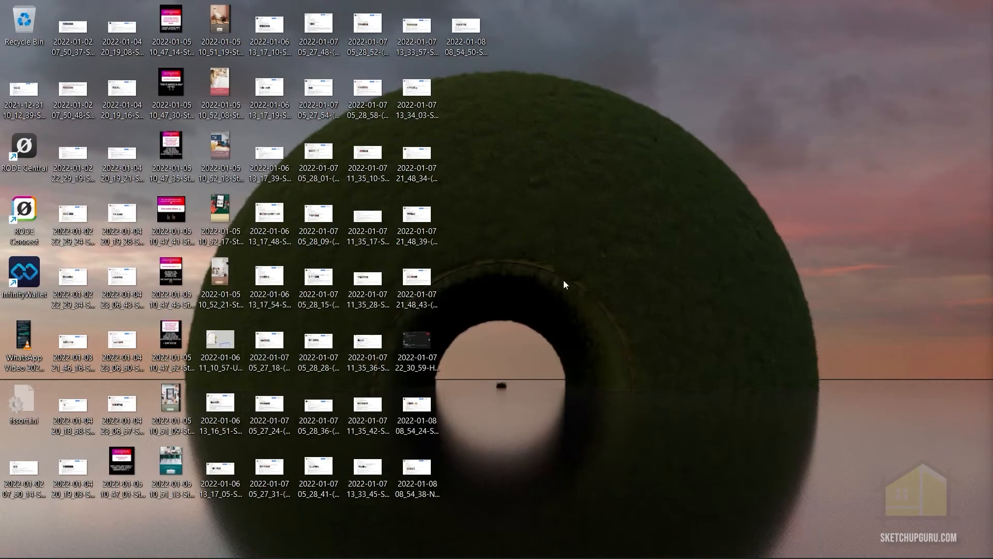
pyautogui.hotkey('alt', 'Tab')
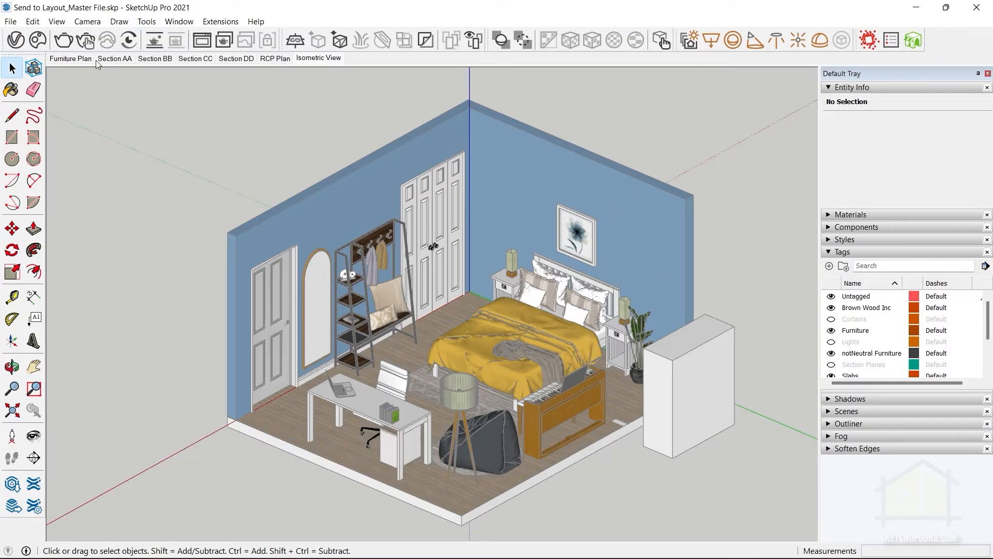
pyautogui.click(11, 21)
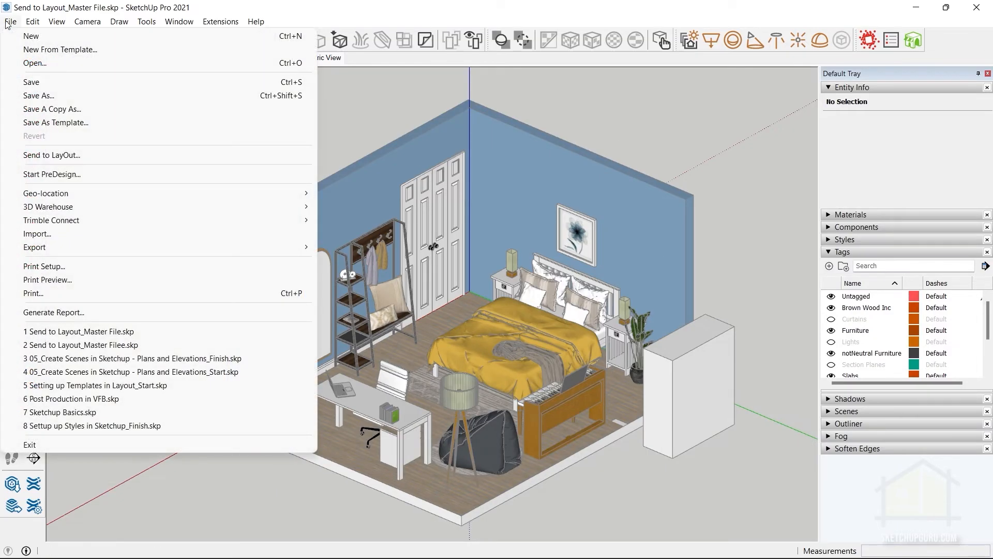
pyautogui.click(67, 113)
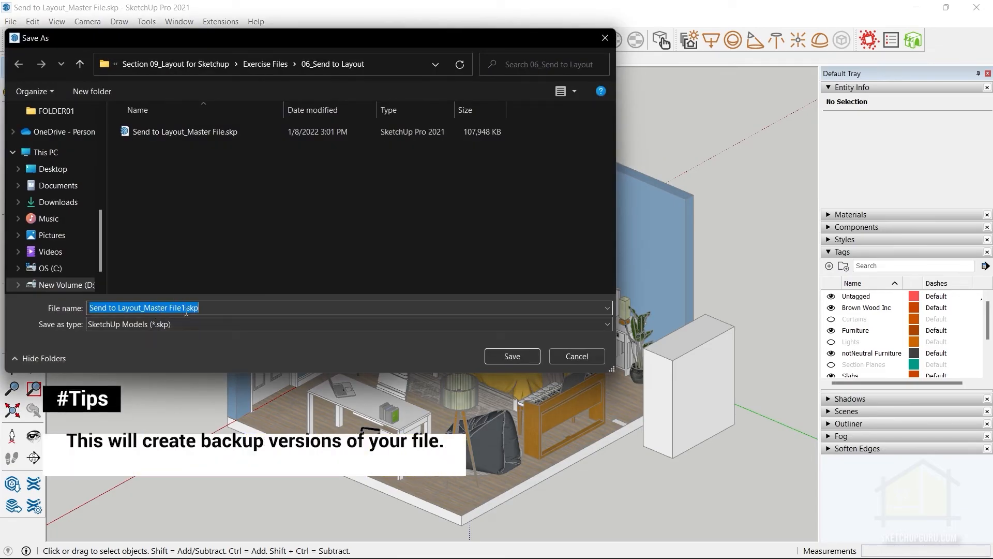
pyautogui.click(519, 359)
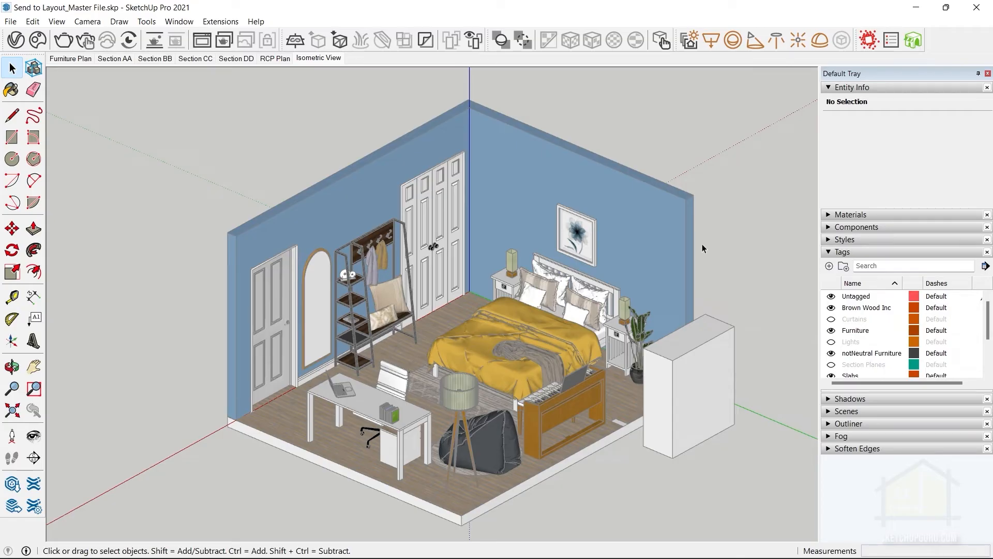
# Remove the box outside the room from the SketchUp model and update the LayOut viewport to match.
pyautogui.click(688, 396)
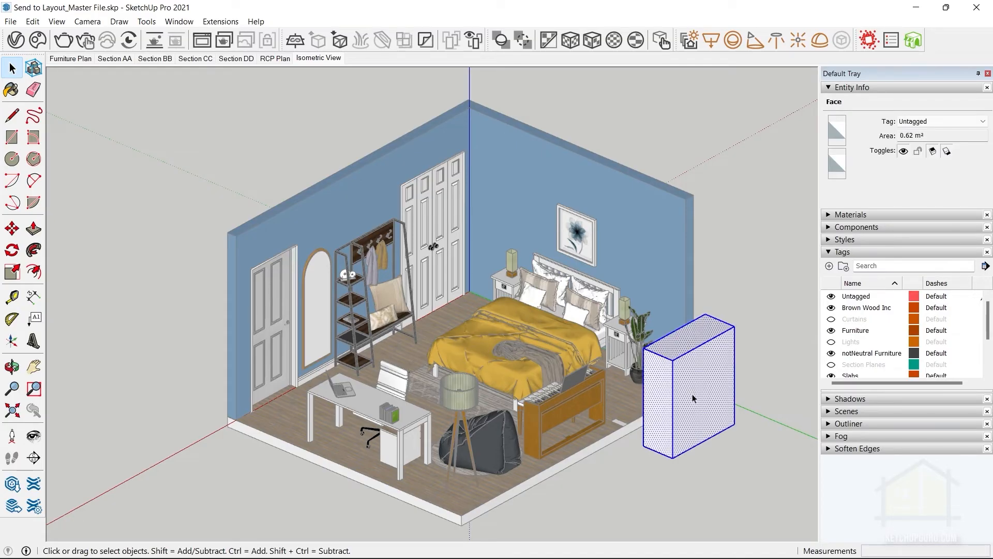
pyautogui.hotkey('ctrl', 'z')
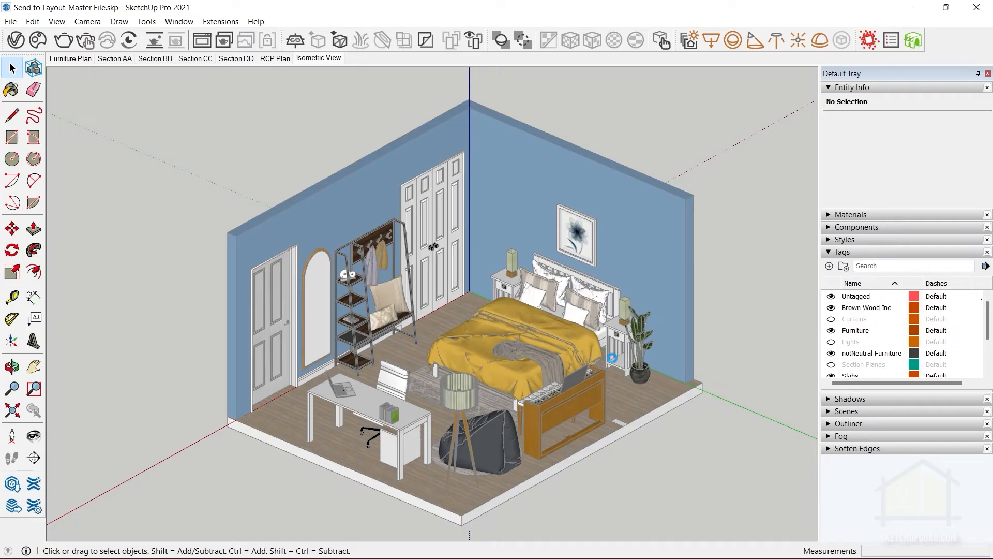
pyautogui.click(919, 10)
pyautogui.click(532, 252)
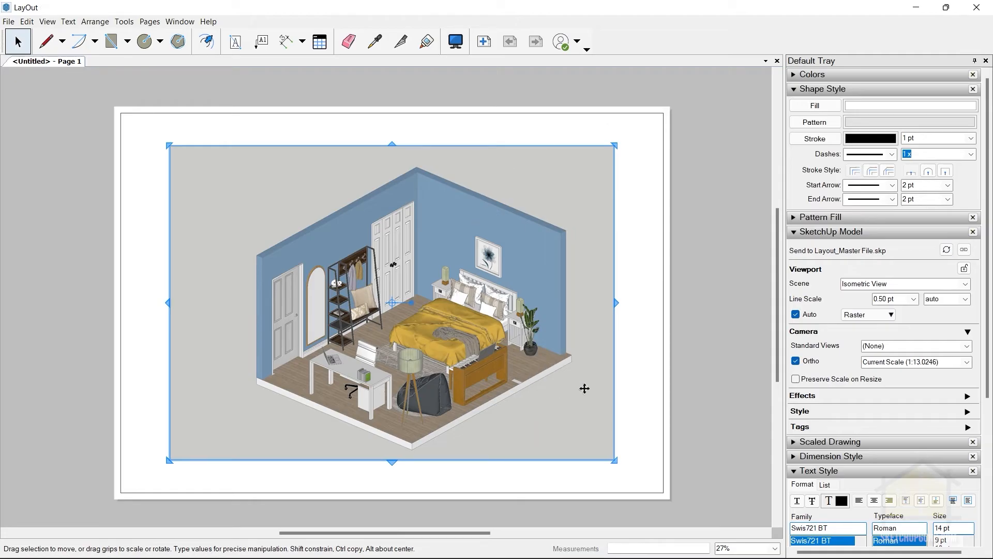
pyautogui.click(644, 269)
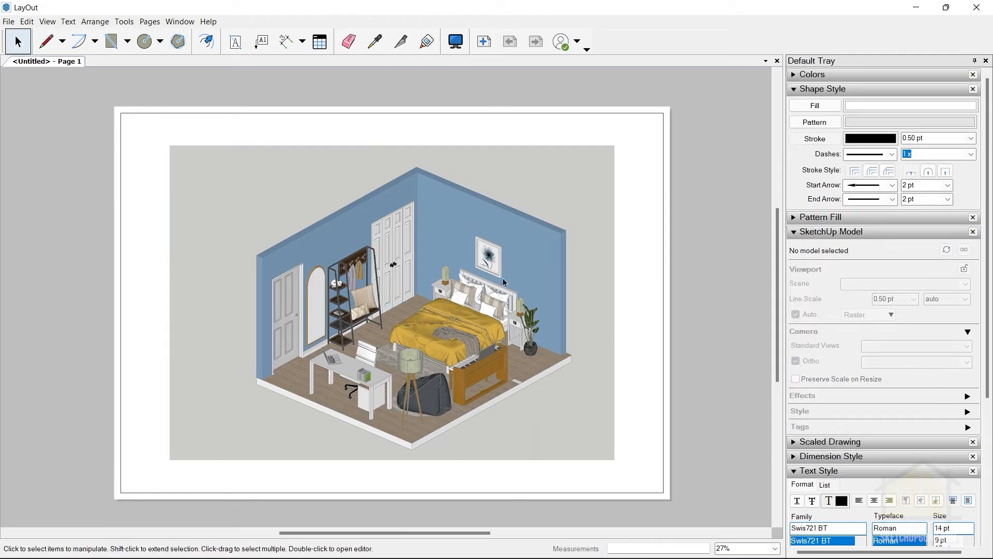
# Save the LayOut document as Send to Layout_FInish in the 06_Send to Layout folder.
pyautogui.click(8, 21)
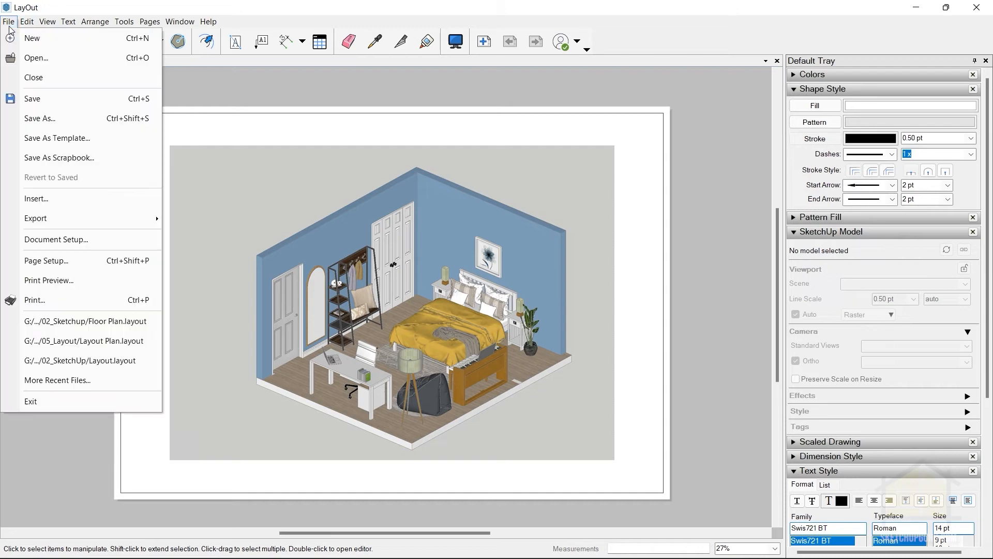
pyautogui.click(32, 99)
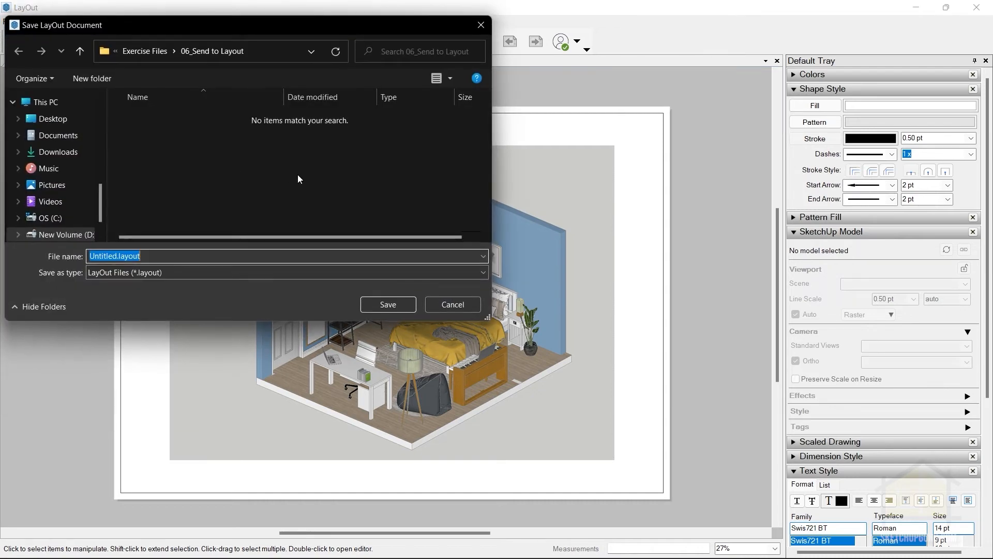
pyautogui.moveTo(207, 29); pyautogui.dragTo(372, 65)
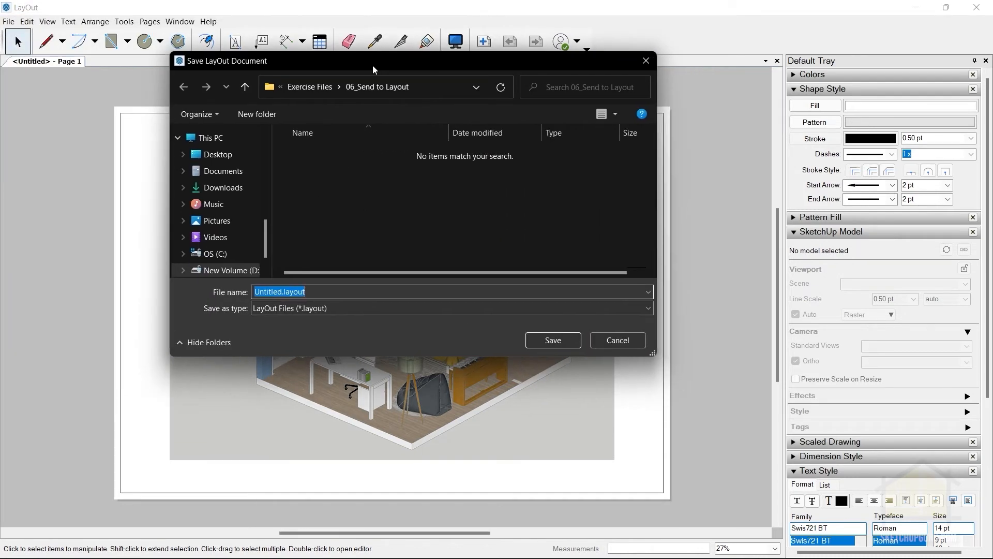
pyautogui.press('BackSpace')
pyautogui.write('Send t')
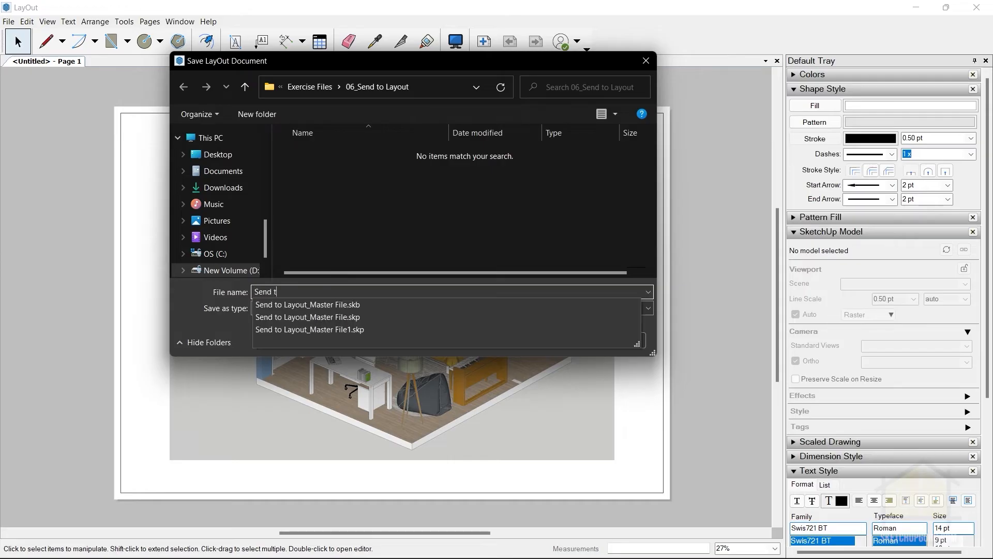
pyautogui.write('o Layout_FInish')
pyautogui.click(563, 341)
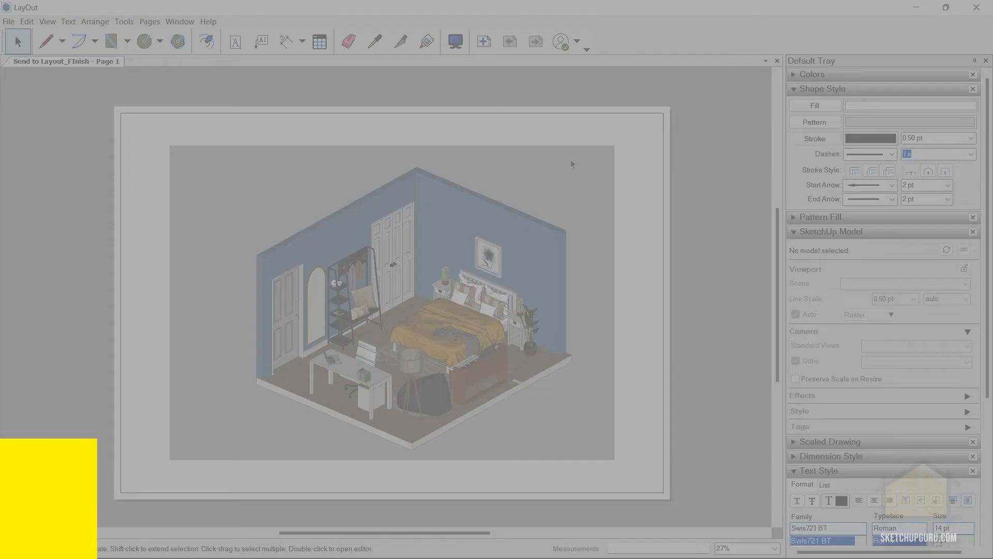
# Change the viewport's scene to Furniture Plan and clear the selection.
pyautogui.click(435, 196)
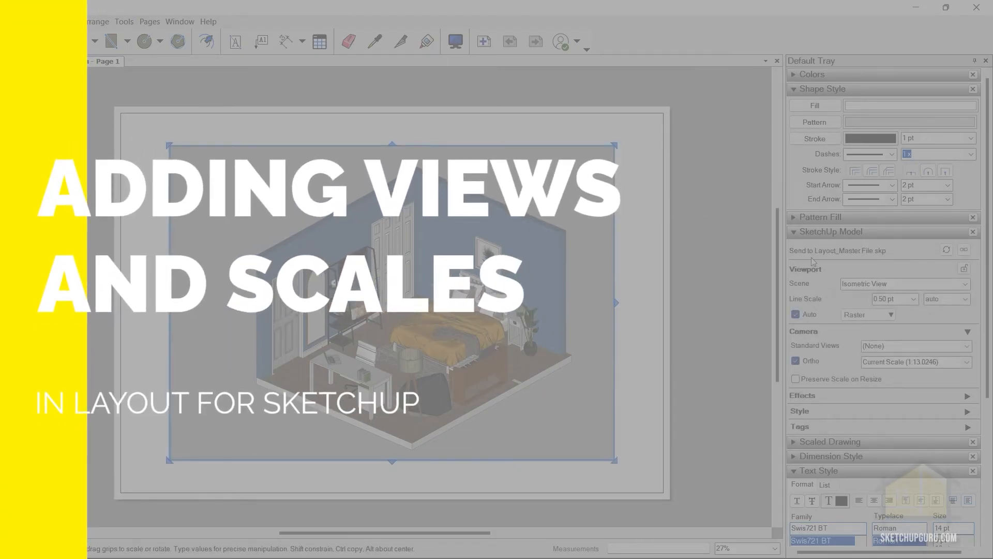
pyautogui.click(944, 283)
pyautogui.click(885, 304)
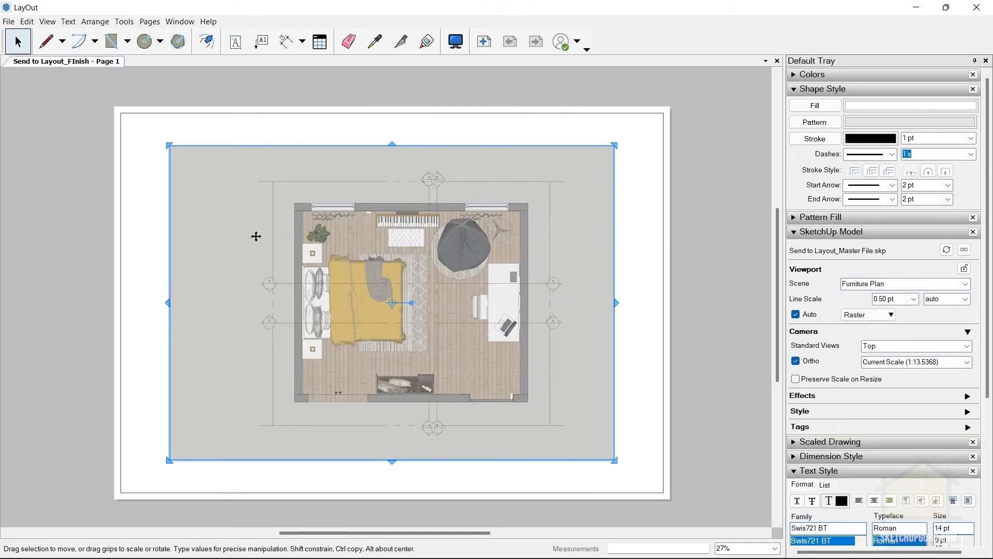
pyautogui.click(707, 277)
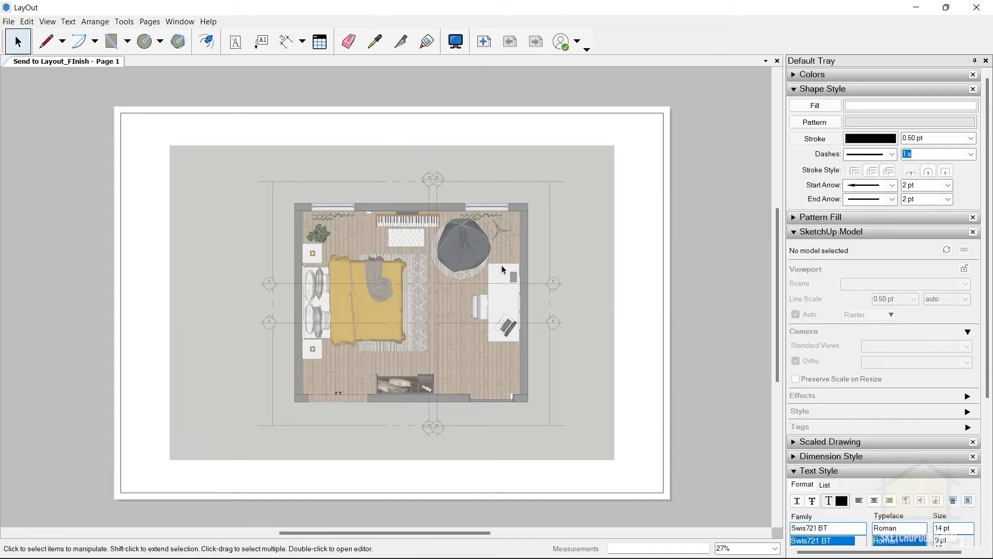
# Try the viewport at scale 1" = 20' (1:240) and set it to 1" = 10' (1:120).
pyautogui.click(501, 265)
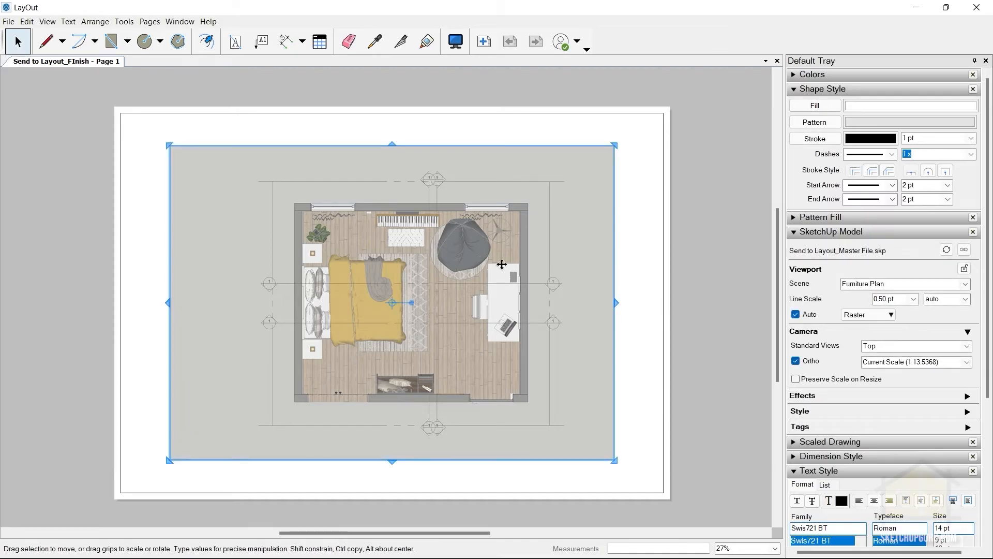
pyautogui.click(966, 362)
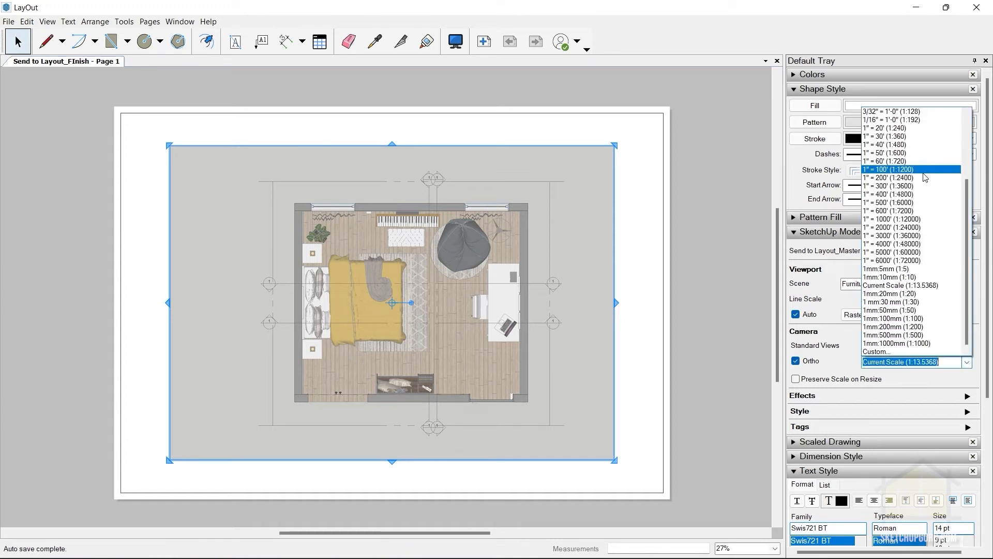
pyautogui.click(920, 129)
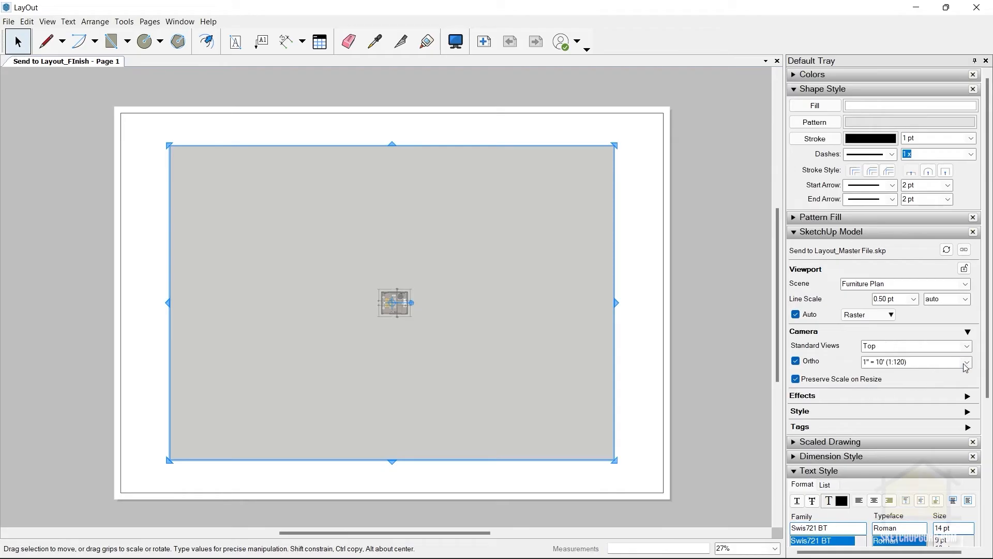
pyautogui.click(966, 363)
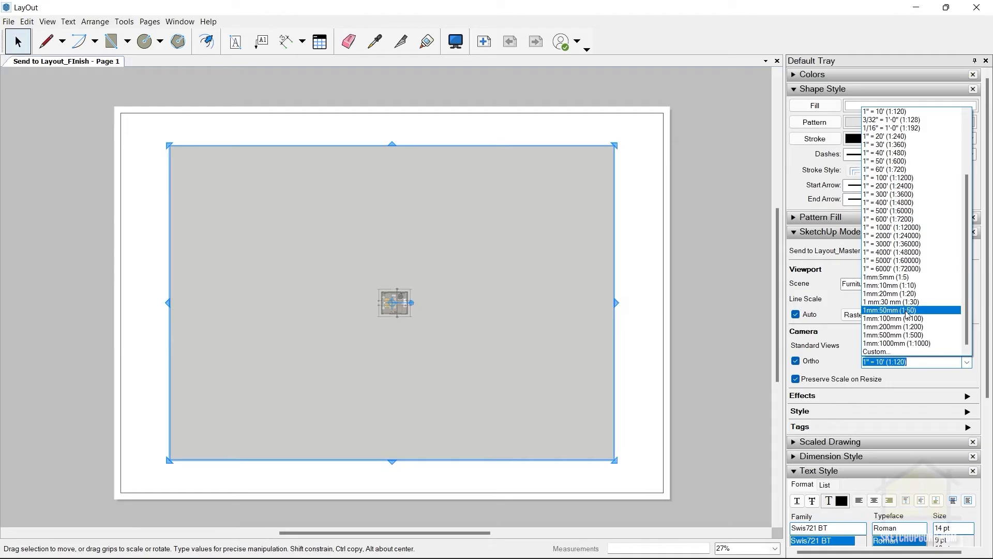
# Start a custom scale in the LayOut scale preferences with the scale text 1mm:25mm (1:25).
pyautogui.click(884, 352)
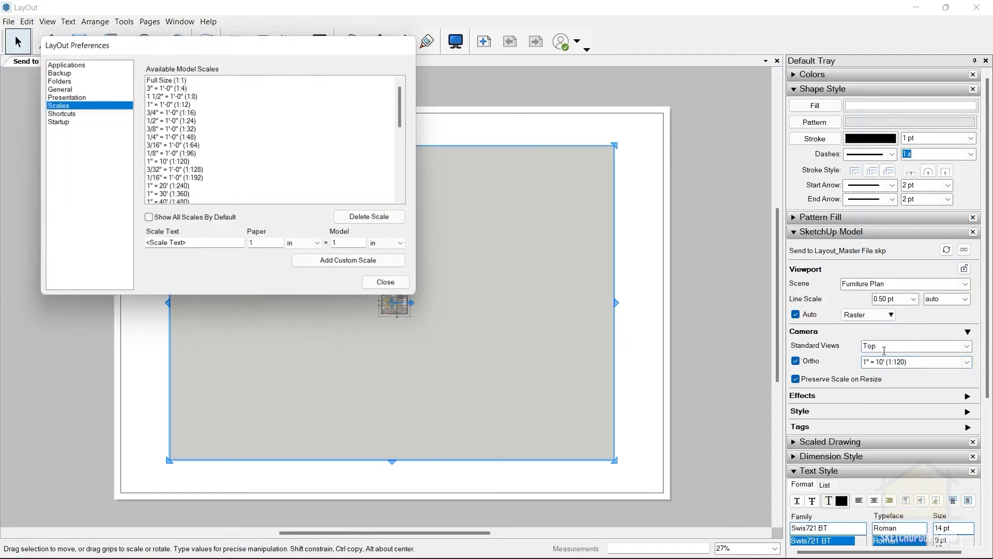
pyautogui.moveTo(219, 43); pyautogui.dragTo(516, 124)
pyautogui.scroll(-10, 512, 205)
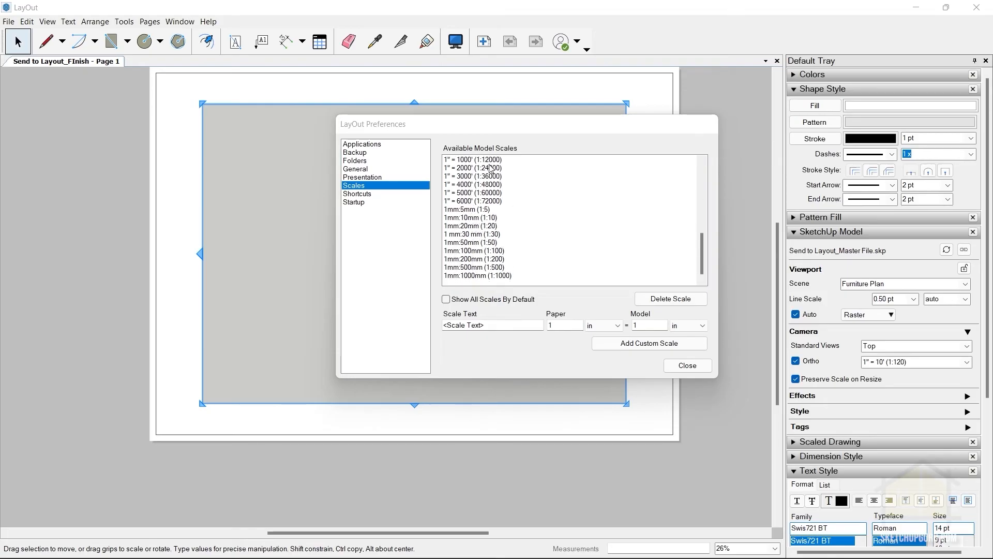
pyautogui.click(463, 319)
pyautogui.click(499, 325)
pyautogui.write('1mm')
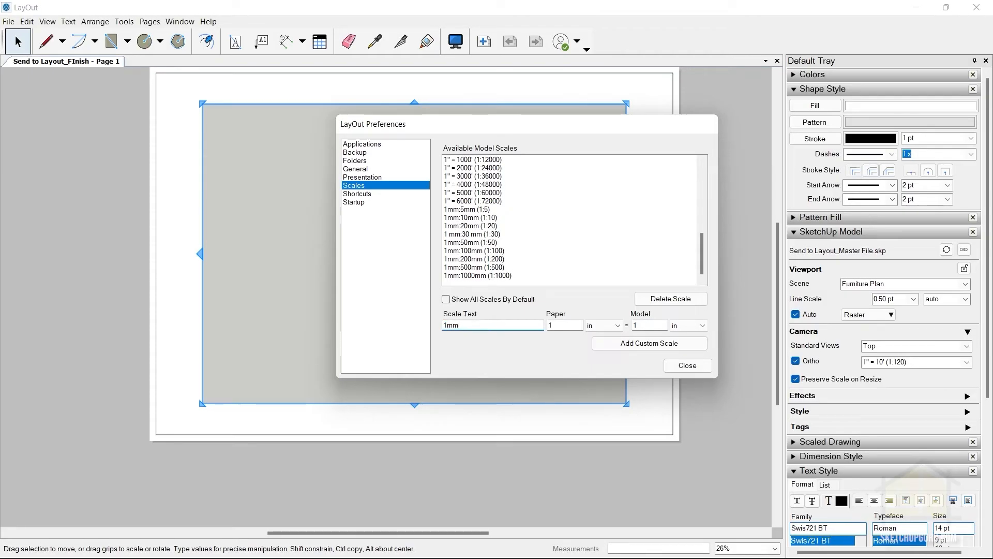
pyautogui.write(' 25mm (1:25')
# Define the custom scale as 1 mm on paper to 25 mm in the model, add it and close the preferences.
pyautogui.click(604, 326)
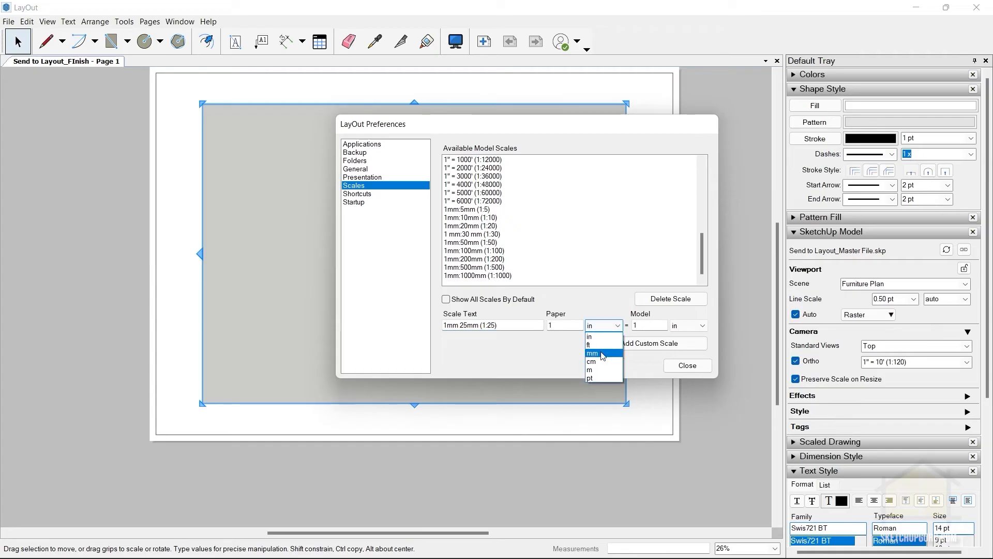
pyautogui.click(603, 354)
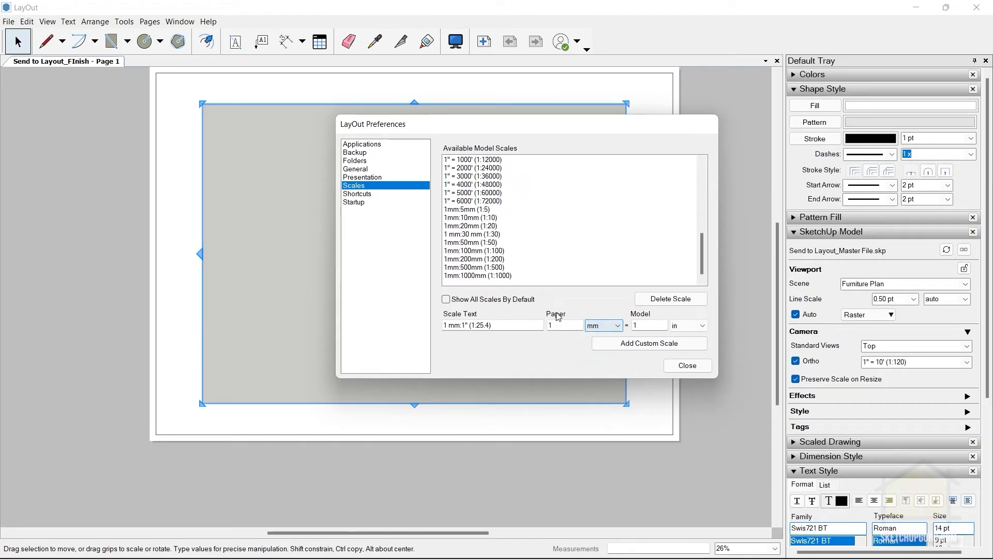
pyautogui.press('Tab')
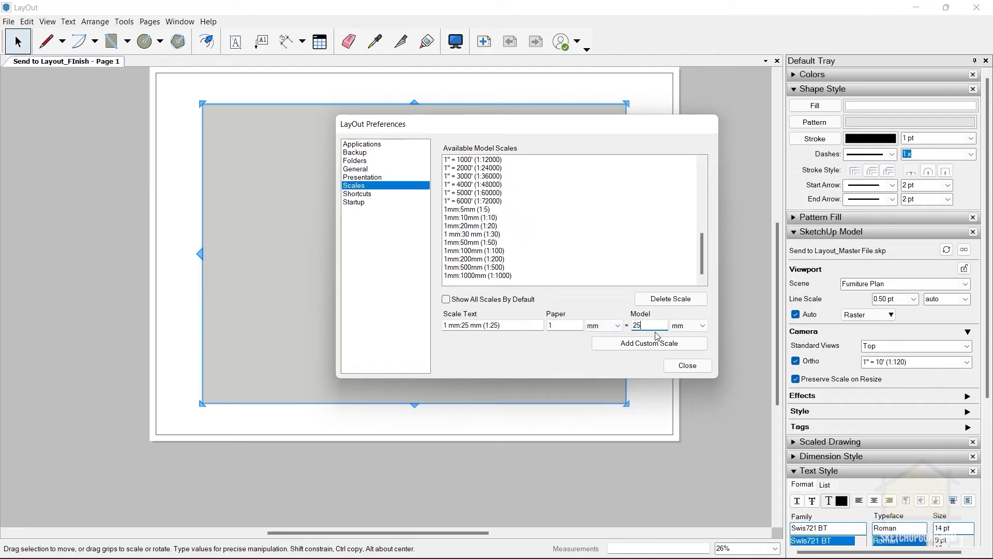
pyautogui.moveTo(646, 326); pyautogui.dragTo(616, 329)
pyautogui.click(649, 326)
pyautogui.click(643, 328)
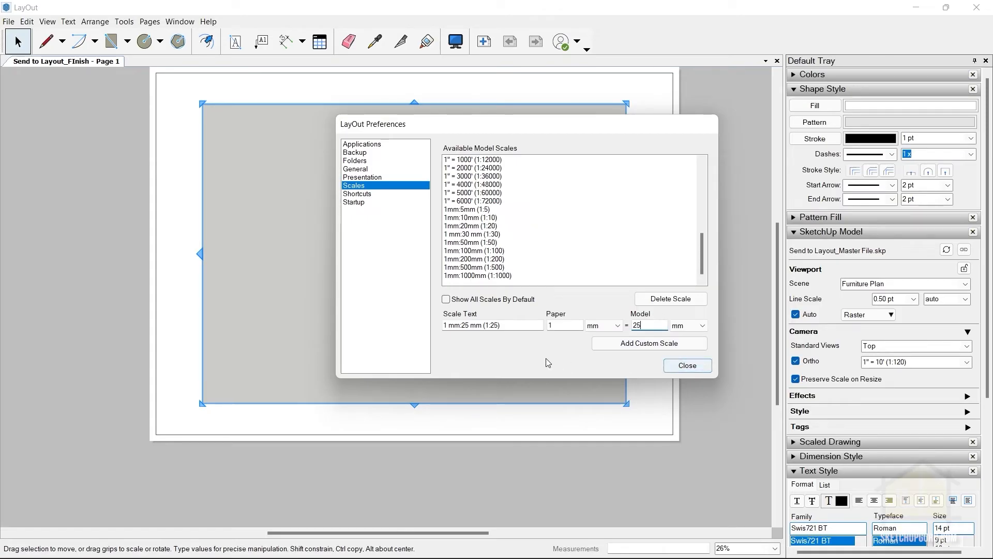
pyautogui.click(635, 344)
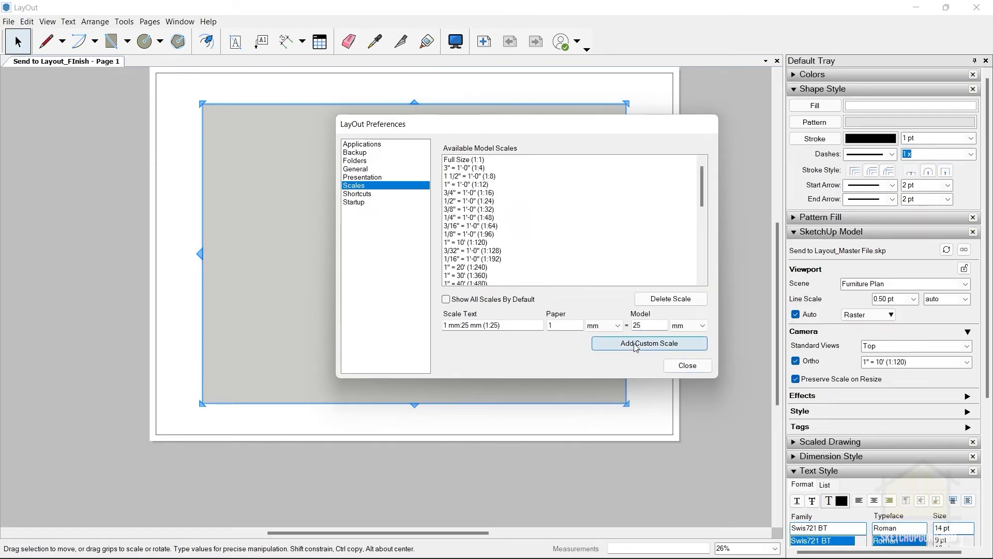
pyautogui.click(486, 234)
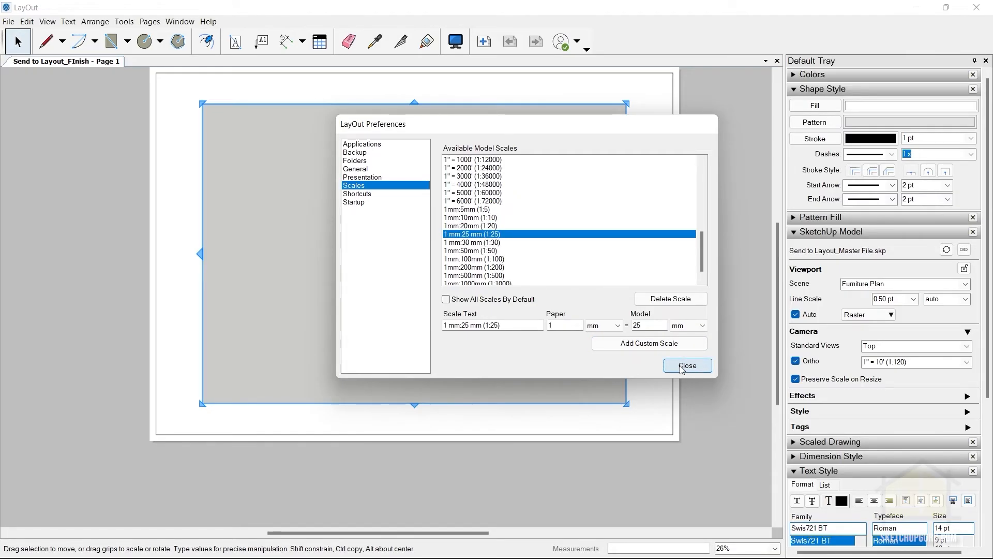
pyautogui.click(682, 367)
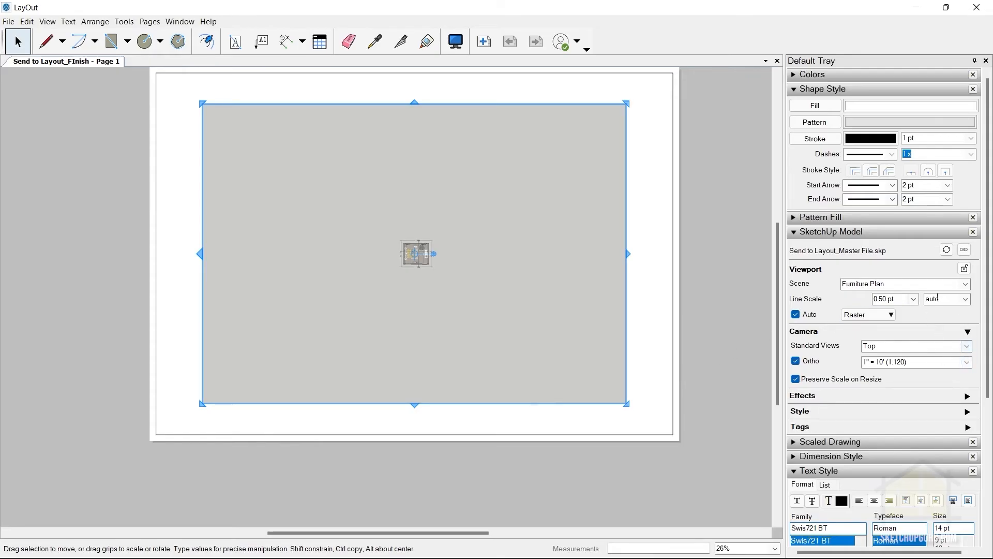
# Set the Furniture Plan viewport's scale to 1 mm:25 mm (1:25) and clear the selection.
pyautogui.click(966, 362)
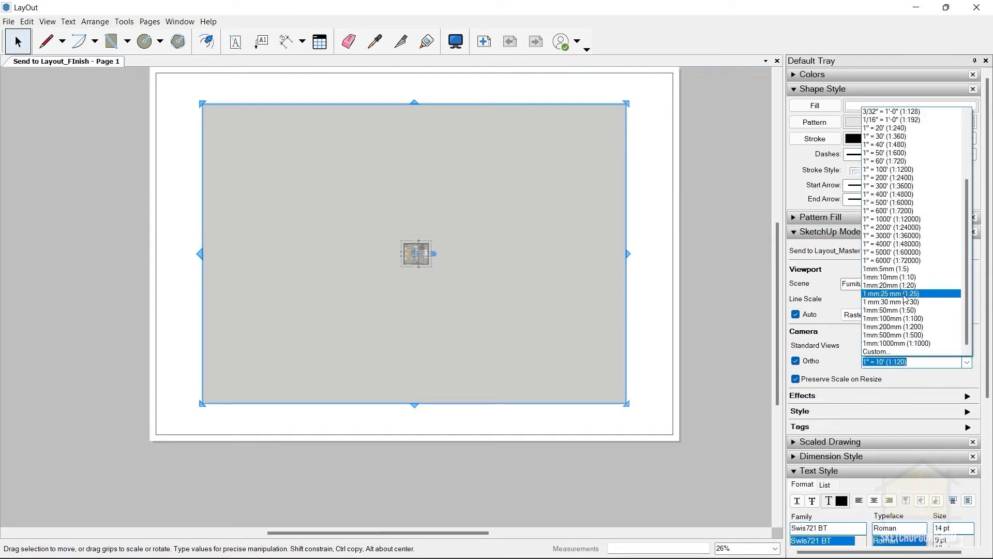
pyautogui.click(904, 297)
pyautogui.click(683, 238)
pyautogui.scroll(6, 454, 219)
pyautogui.scroll(-9, 475, 215)
pyautogui.click(493, 240)
pyautogui.scroll(3, 474, 383)
pyautogui.scroll(-4, 473, 377)
pyautogui.click(472, 374)
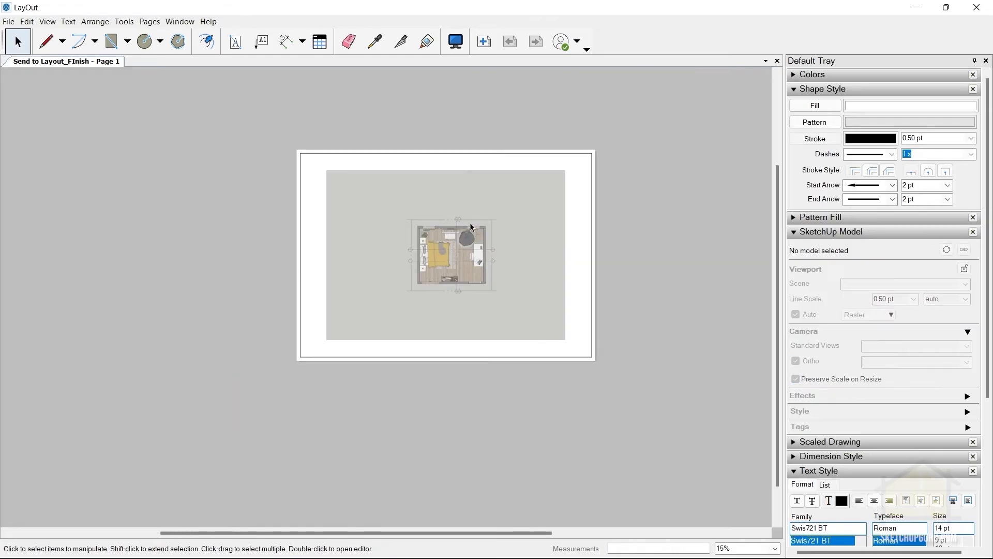
pyautogui.scroll(5, 459, 222)
pyautogui.scroll(1, 461, 225)
pyautogui.scroll(-2, 439, 243)
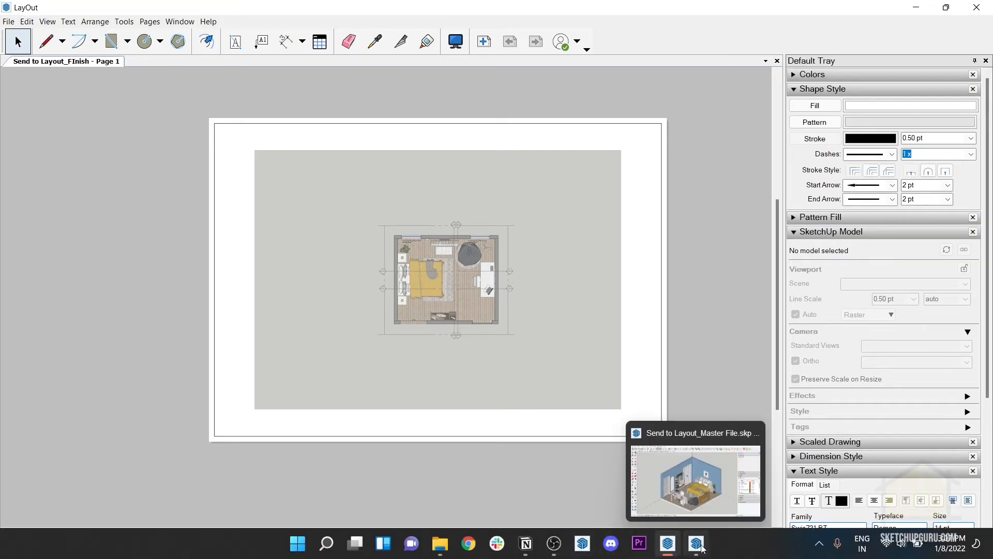
# Switch to SketchUp and open the background settings of the Drafting for Layout Style for editing.
pyautogui.click(701, 547)
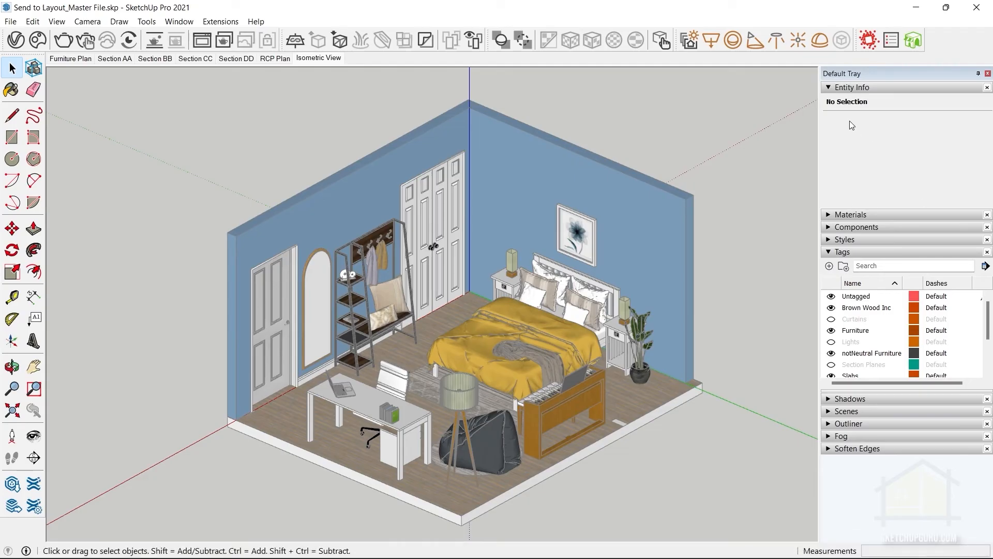
pyautogui.click(850, 88)
pyautogui.click(838, 125)
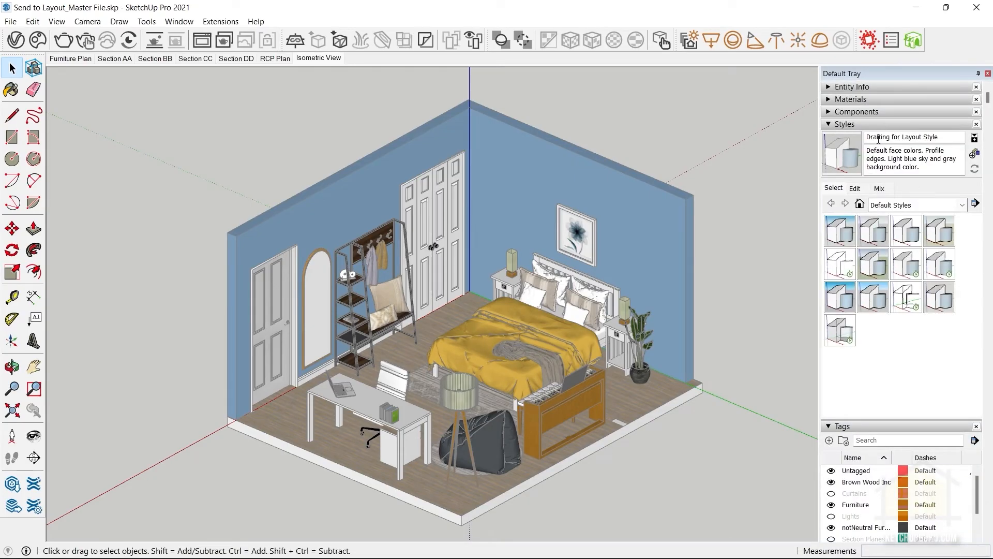
pyautogui.click(862, 189)
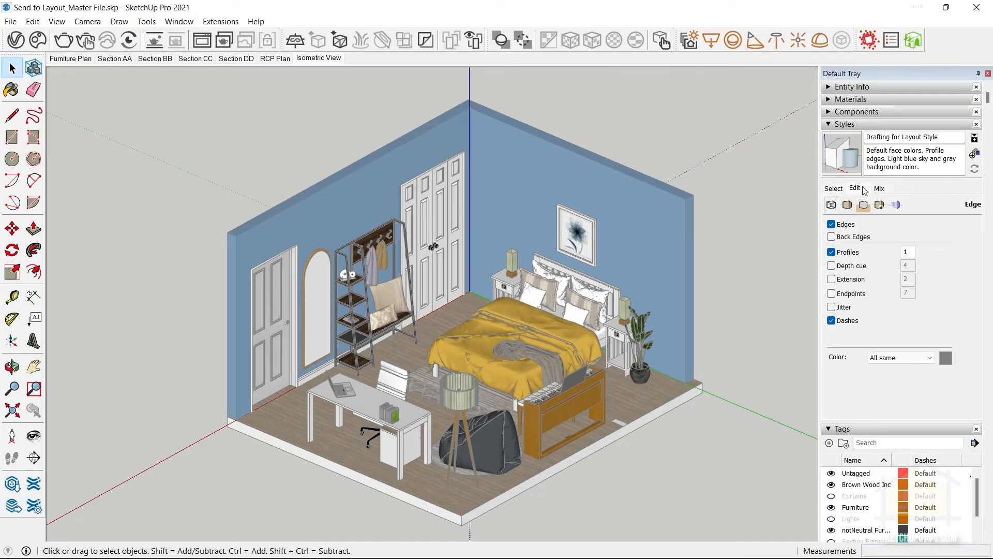
pyautogui.click(864, 205)
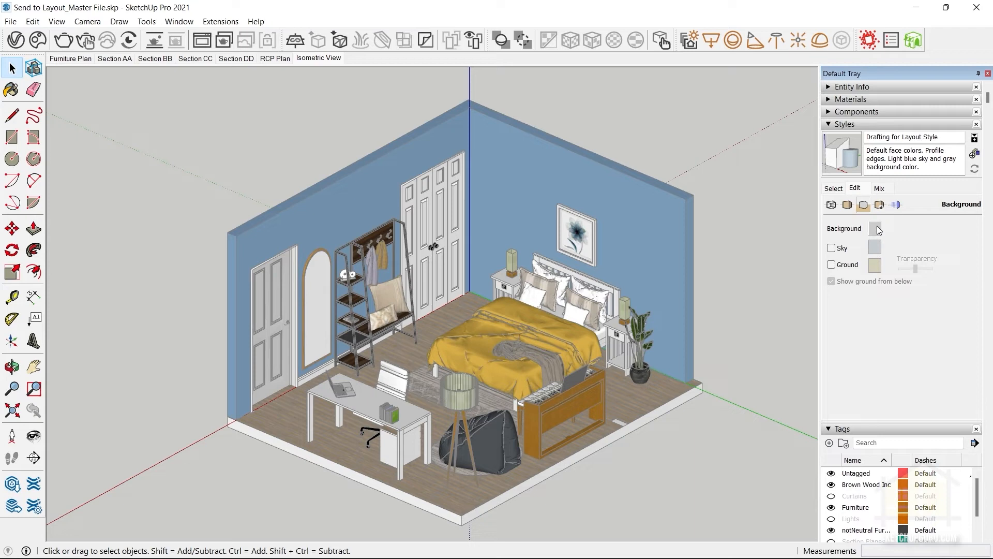
# Set the style's background colour to white (RGB 255, 255, 255), update the style and check the RCP Plan and Section CC scenes.
pyautogui.click(875, 228)
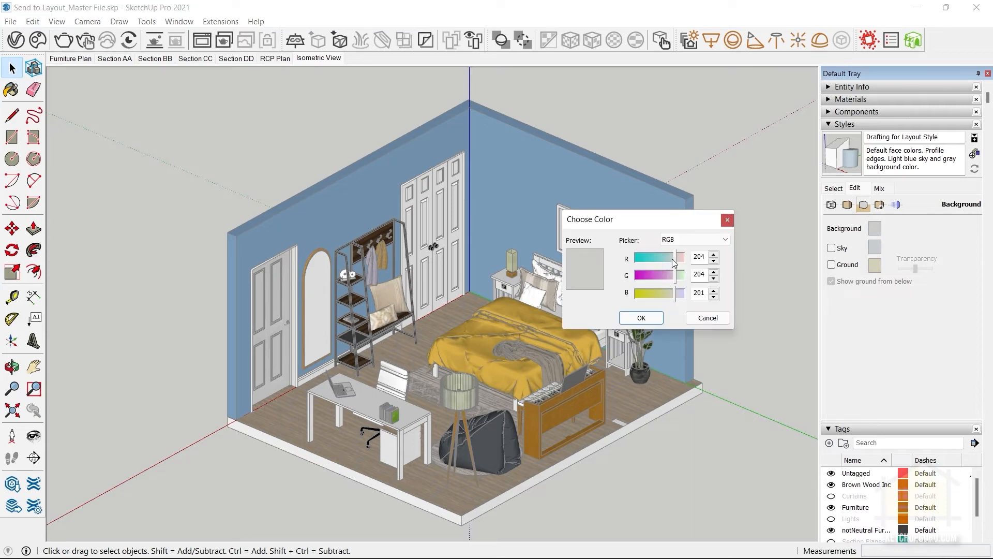
pyautogui.moveTo(671, 257); pyautogui.dragTo(743, 296)
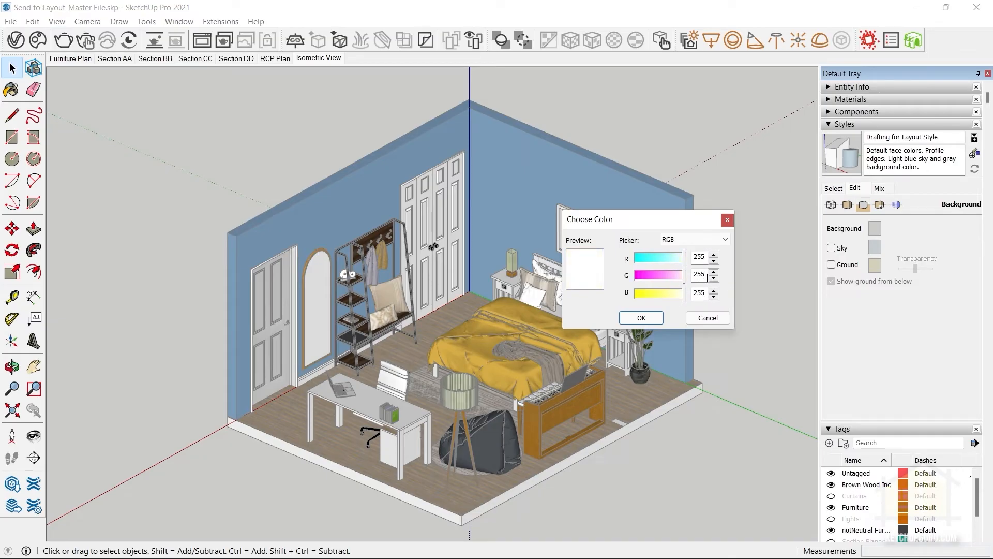
pyautogui.click(641, 318)
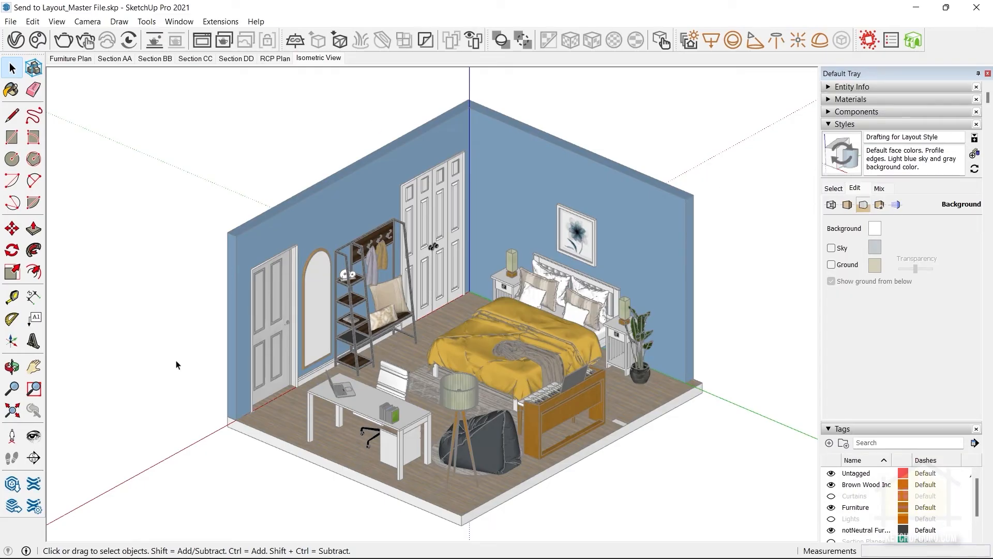
pyautogui.click(844, 154)
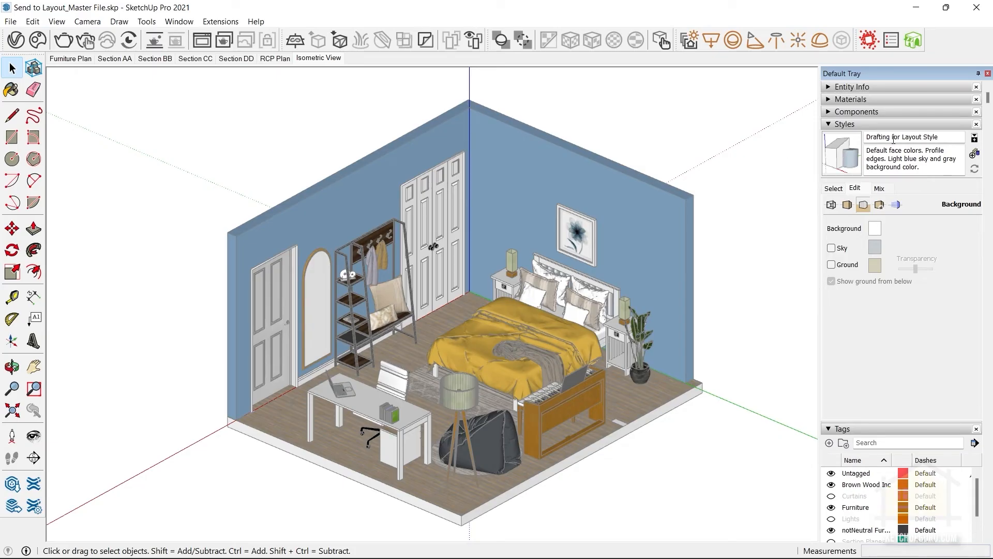
pyautogui.click(267, 60)
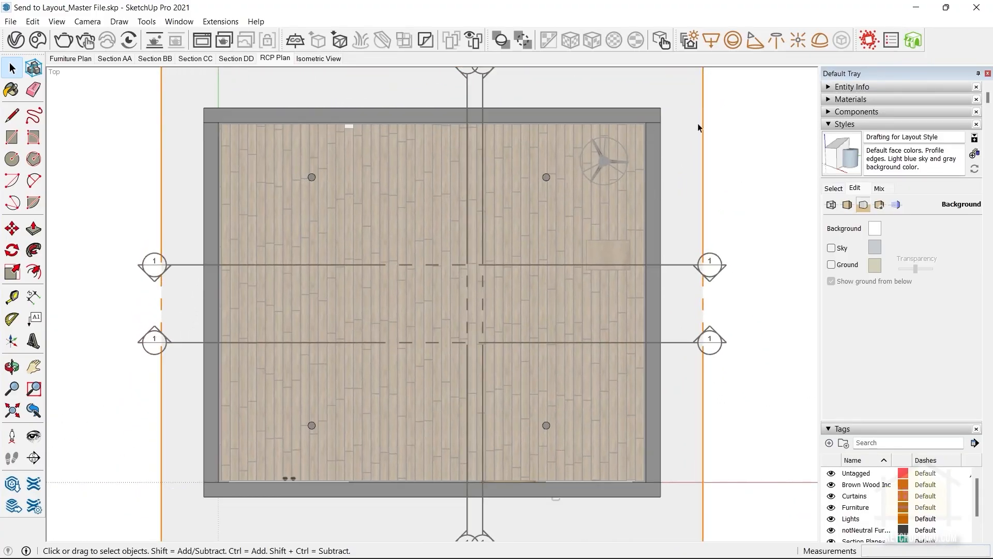
pyautogui.click(203, 61)
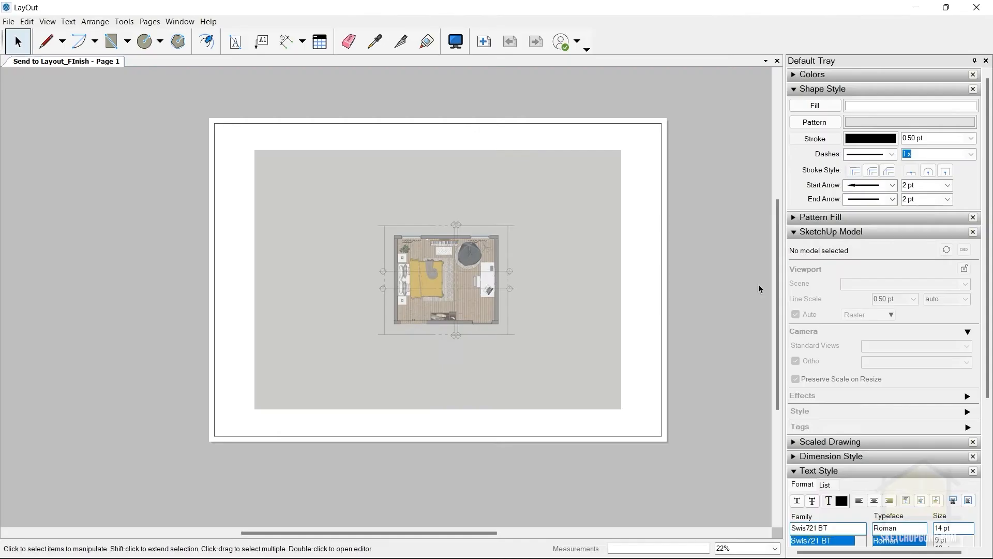
# Update the Furniture Plan viewport's model reference in LayOut and clear the selection.
pyautogui.click(558, 234)
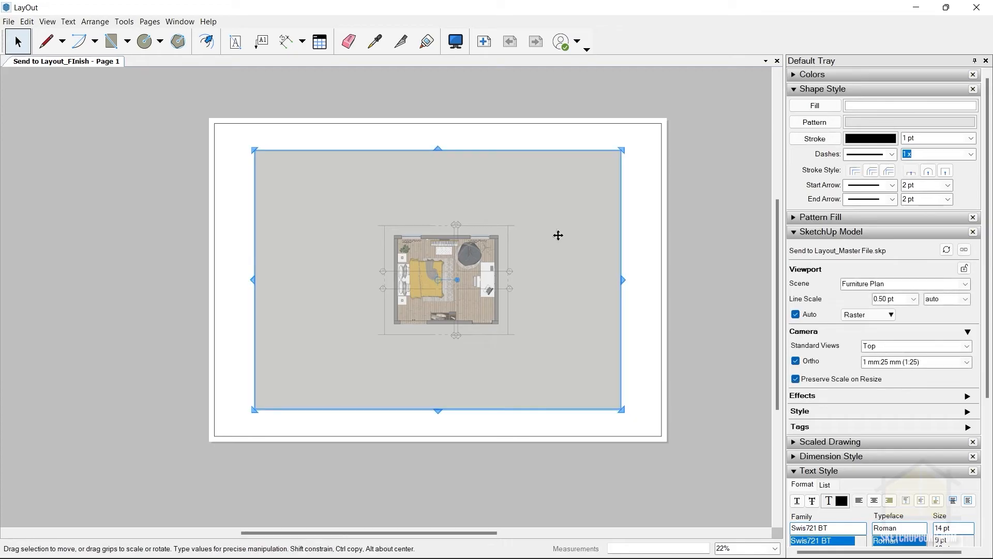
pyautogui.click(947, 251)
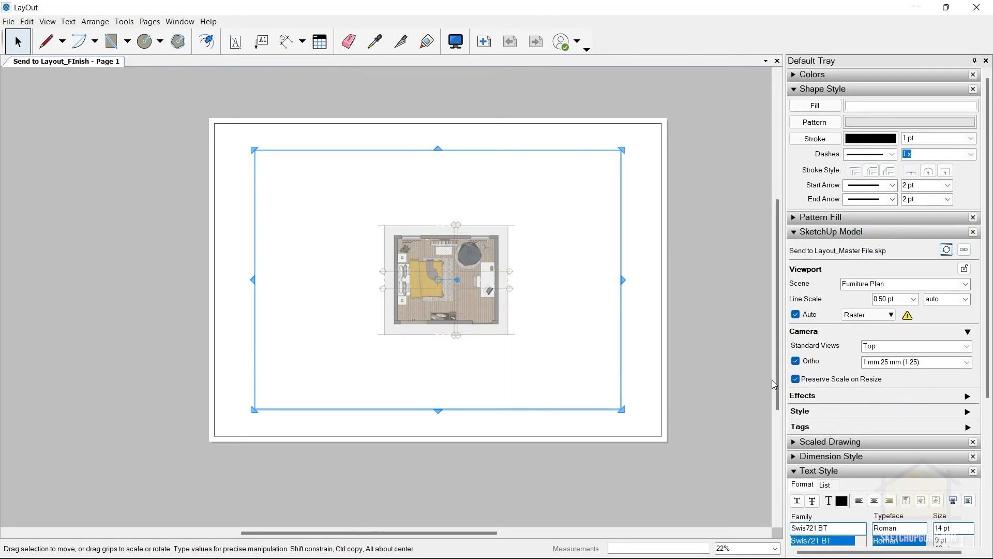
pyautogui.click(729, 322)
pyautogui.click(438, 279)
pyautogui.click(703, 274)
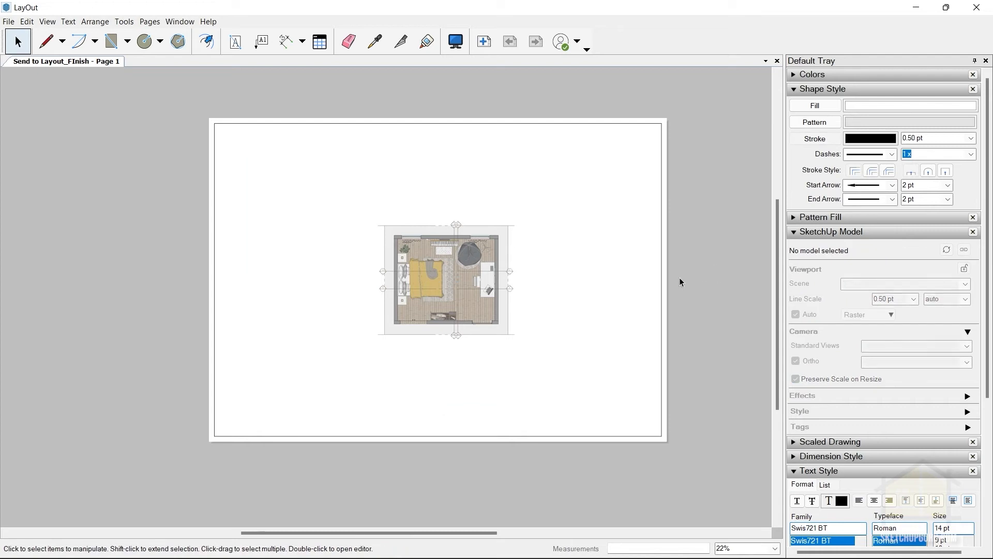
# Try the plan viewport with Preserve Scale on Resize turned off, and turn the option back on.
pyautogui.click(479, 278)
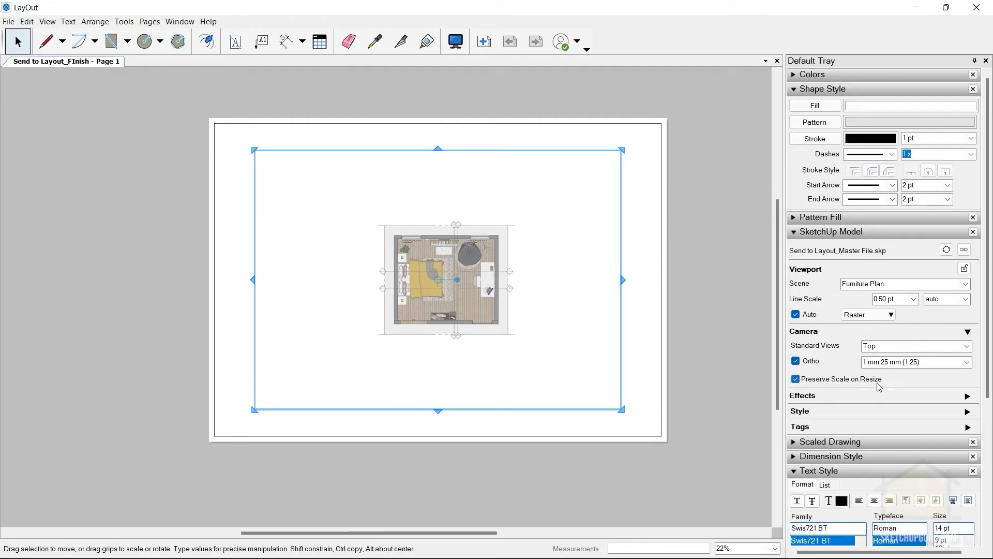
pyautogui.click(796, 379)
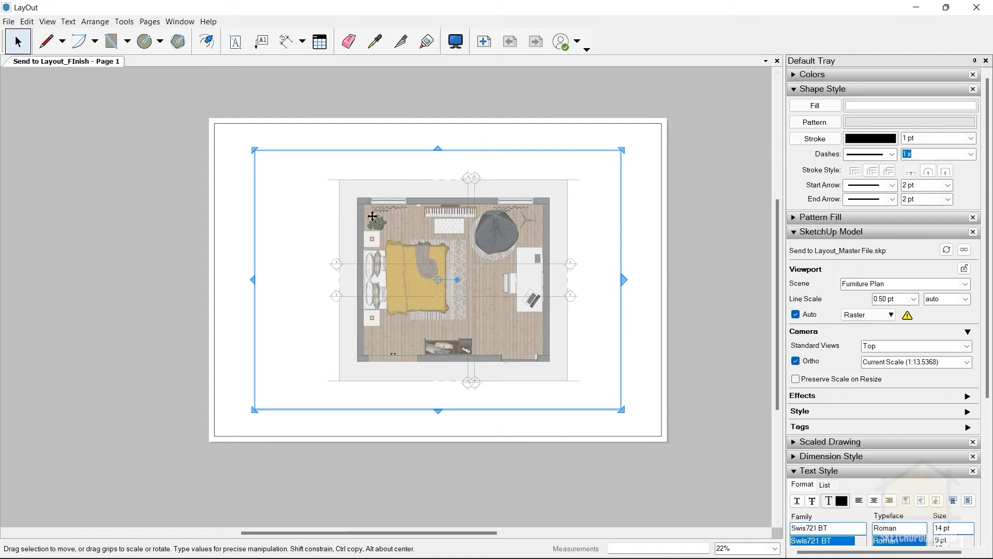
pyautogui.click(797, 381)
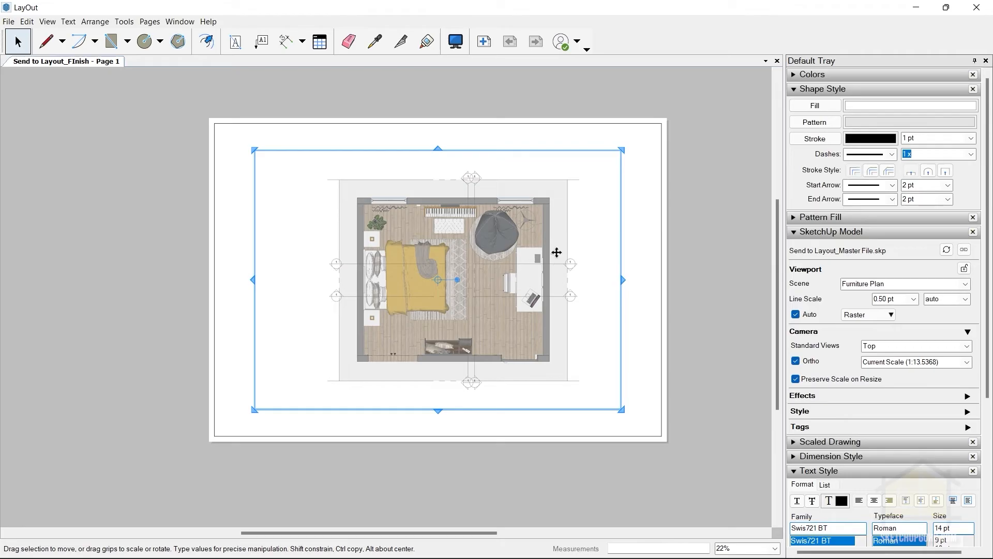
# Restore the plan viewport's scale to 1 mm:25 mm (1:25) and change it to 1mm:20mm (1:20).
pyautogui.click(900, 360)
pyautogui.click(970, 364)
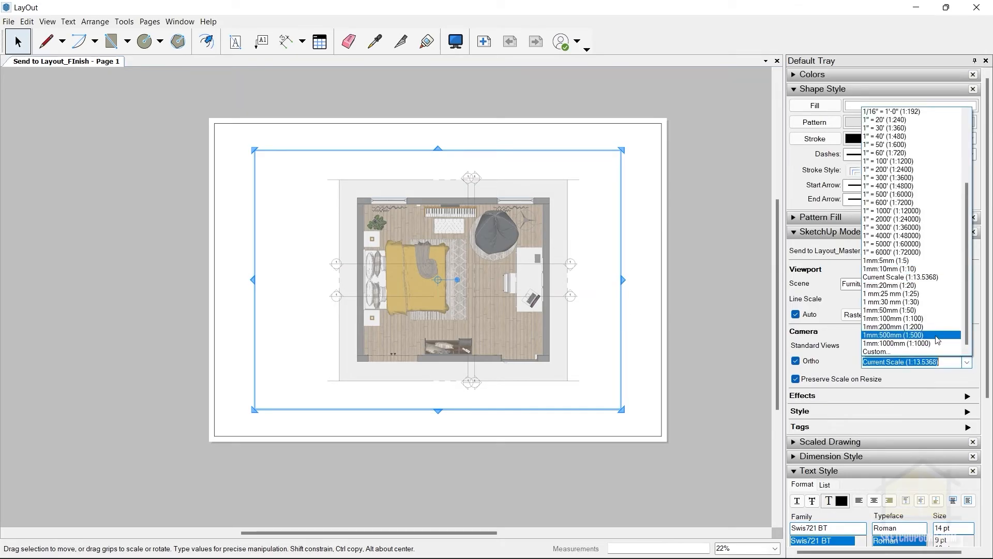
pyautogui.click(906, 298)
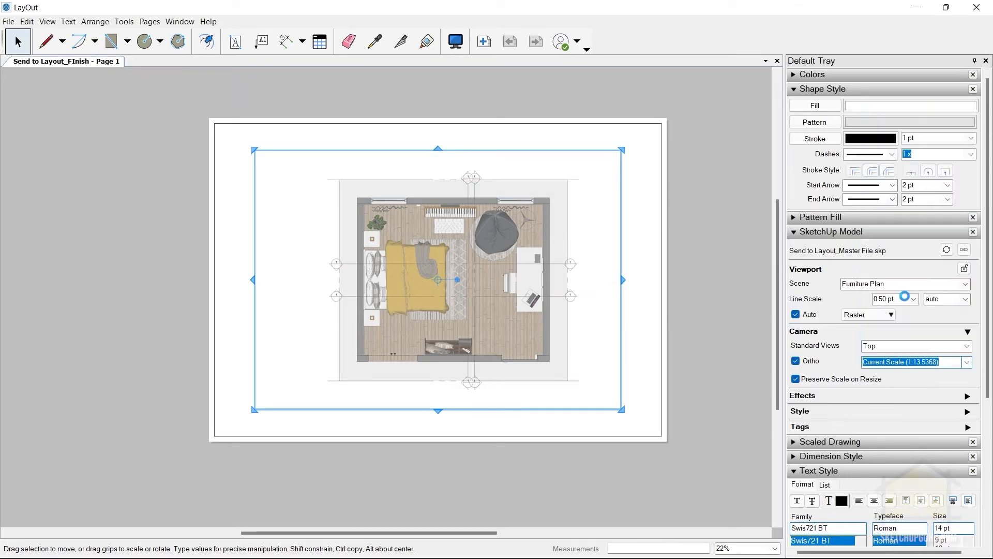
pyautogui.click(936, 360)
pyautogui.click(917, 286)
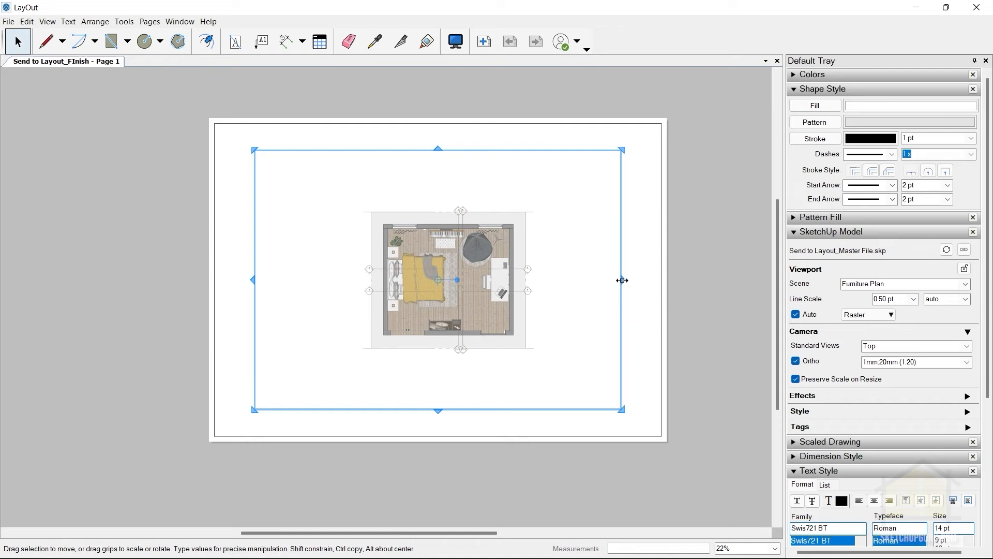
# Shrink the viewport frame on all four sides to fit the plan and move it into the page's upper-left corner.
pyautogui.moveTo(622, 280); pyautogui.dragTo(543, 280)
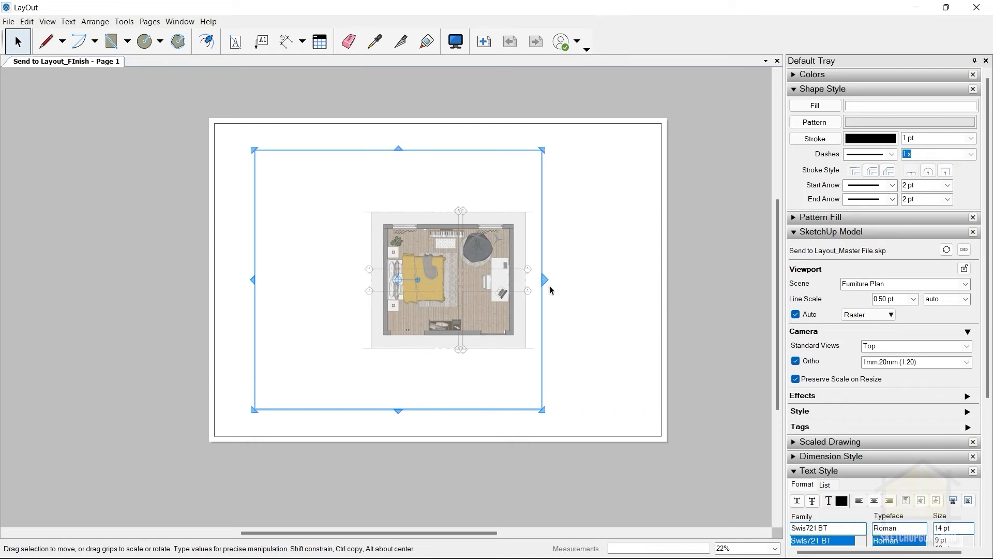
pyautogui.moveTo(256, 281); pyautogui.dragTo(360, 287)
pyautogui.moveTo(450, 150); pyautogui.dragTo(450, 204)
pyautogui.moveTo(450, 407); pyautogui.dragTo(443, 354)
pyautogui.moveTo(410, 293); pyautogui.dragTo(266, 215)
pyautogui.click(123, 215)
pyautogui.scroll(2, 121, 216)
pyautogui.scroll(-3, 119, 216)
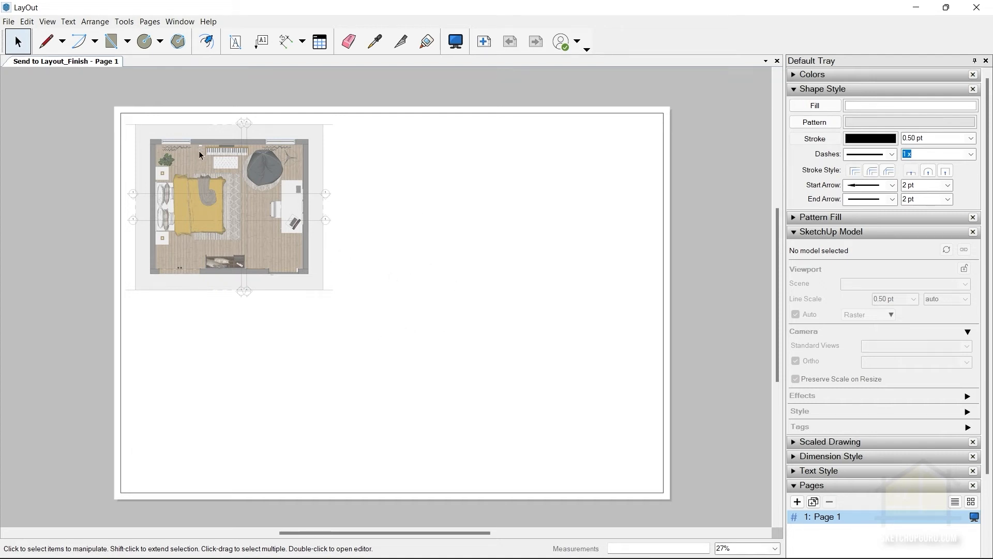
# Copy the Furniture Plan viewport once directly to its right and once straight down by about 265 mm, then clear the selection.
pyautogui.click(209, 172)
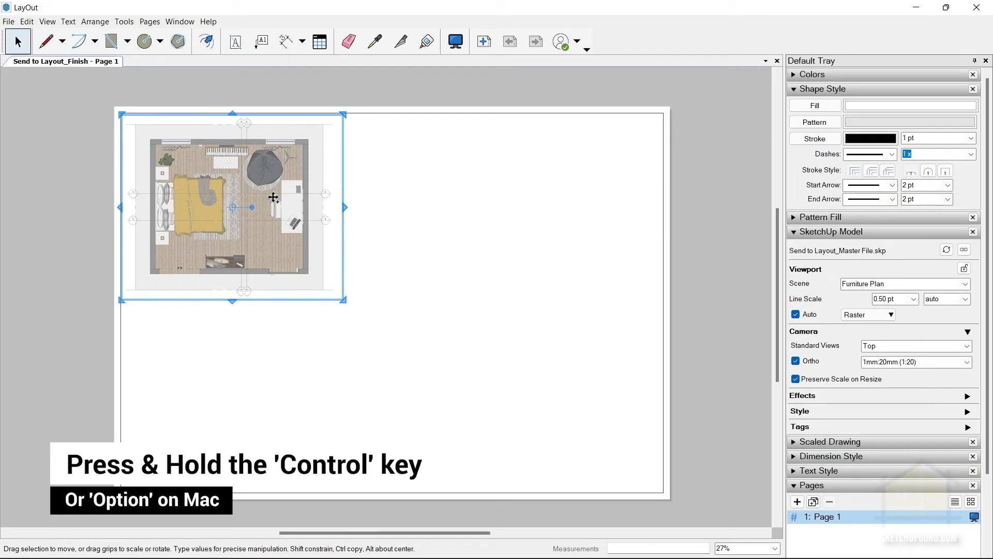
pyautogui.keyDown('ctrl'); pyautogui.moveTo(275, 190); pyautogui.dragTo(498, 166); pyautogui.keyUp('ctrl')
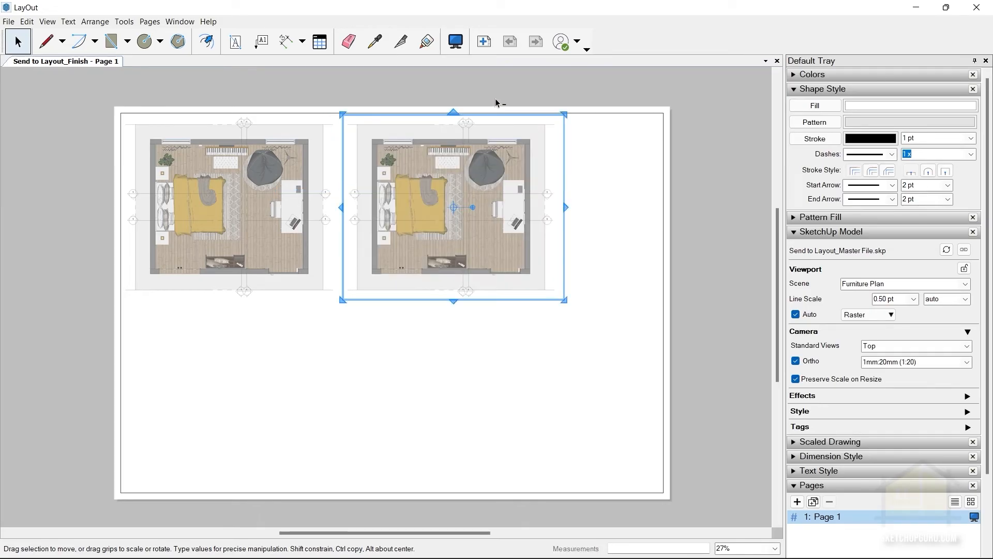
pyautogui.click(269, 211)
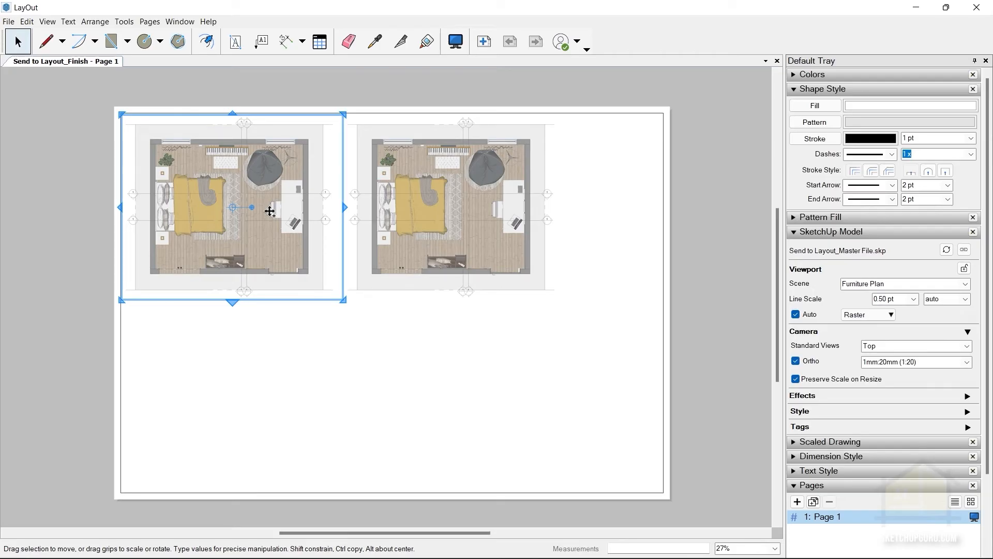
pyautogui.moveTo(269, 211); pyautogui.dragTo(281, 386)
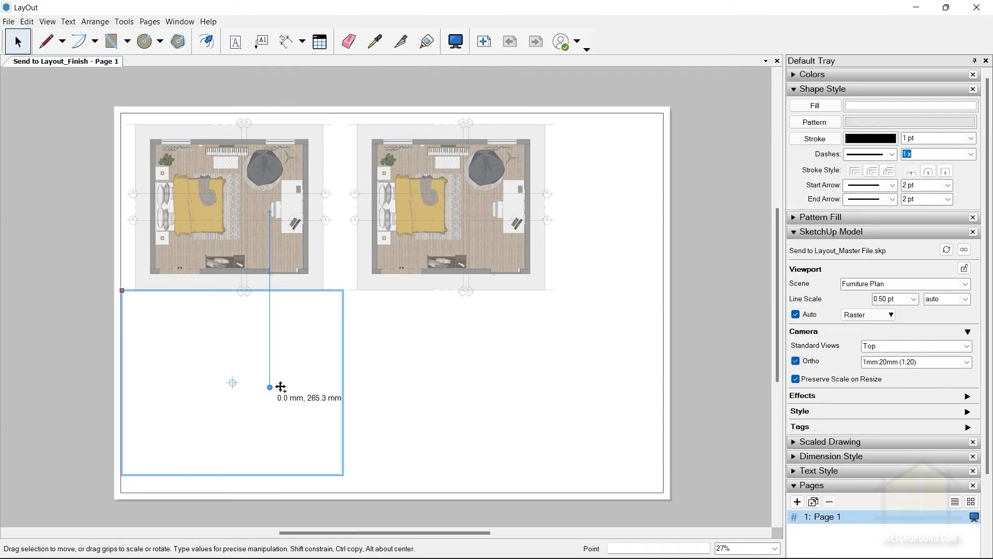
pyautogui.moveTo(281, 387); pyautogui.dragTo(280, 387)
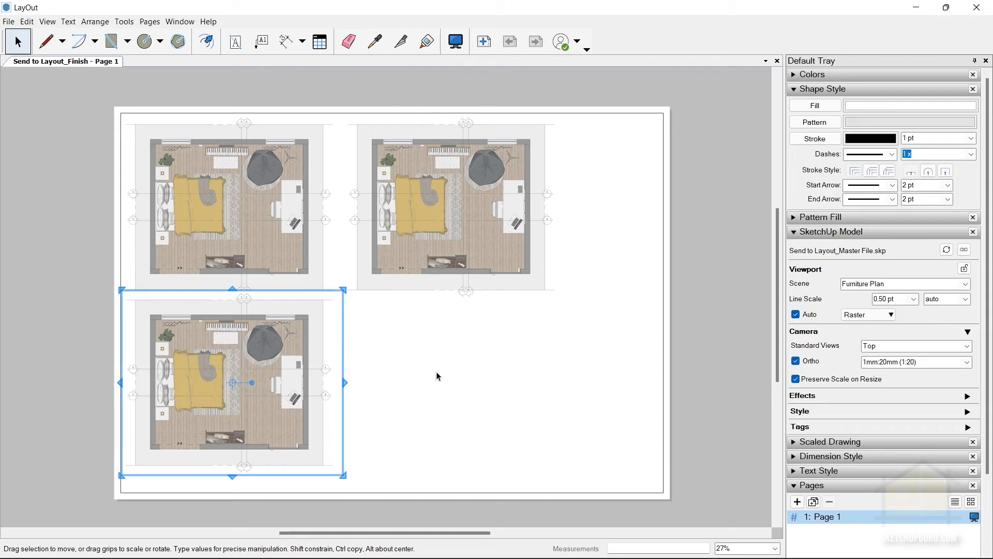
pyautogui.click(453, 349)
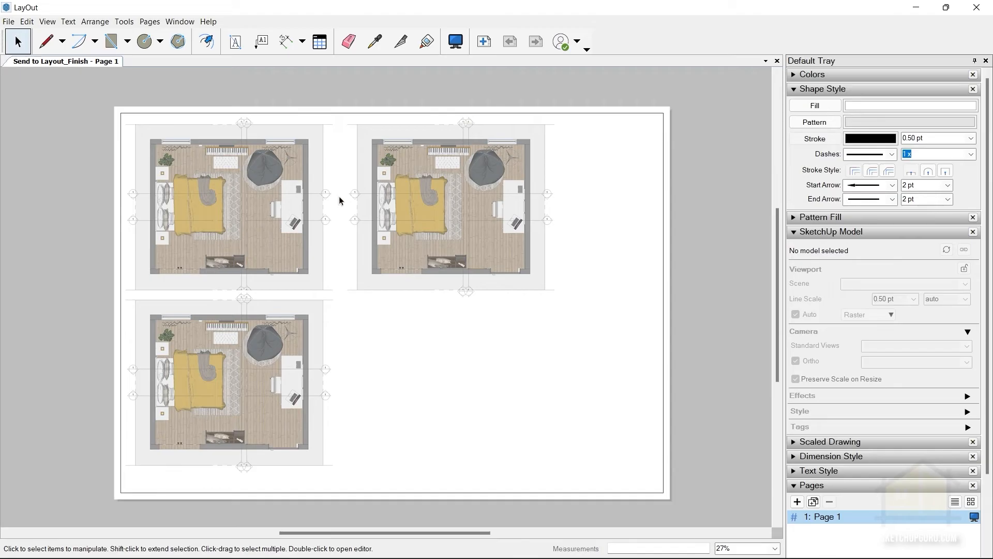
# Change the right-hand copy's scene to Section AA and the lower copy's scene to Section BB, leaving the lower viewport selected.
pyautogui.click(442, 196)
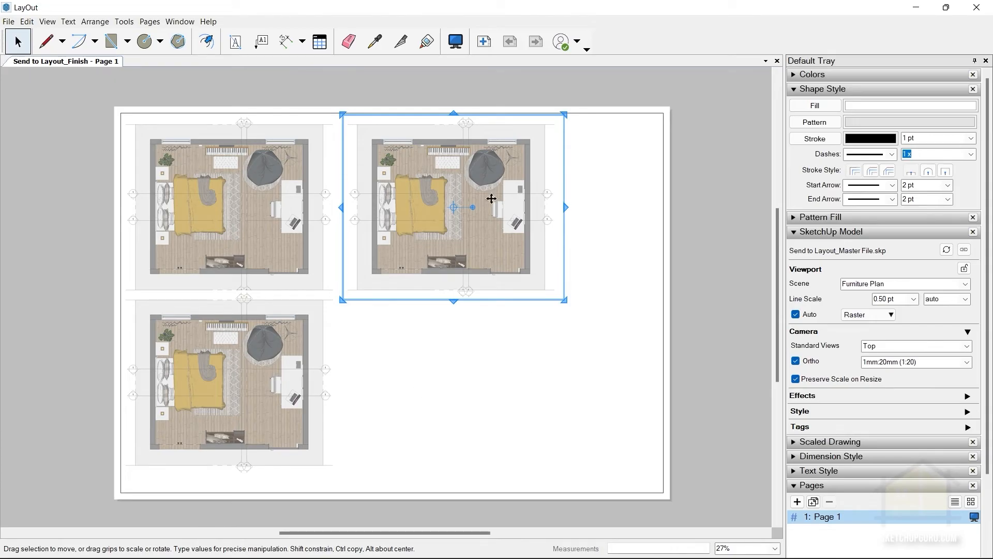
pyautogui.click(965, 284)
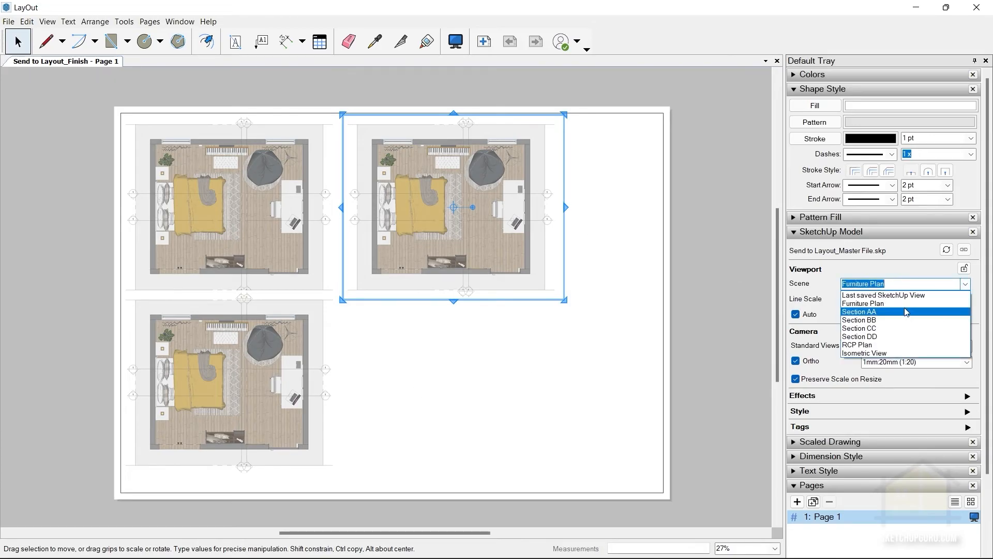
pyautogui.click(879, 310)
pyautogui.click(282, 361)
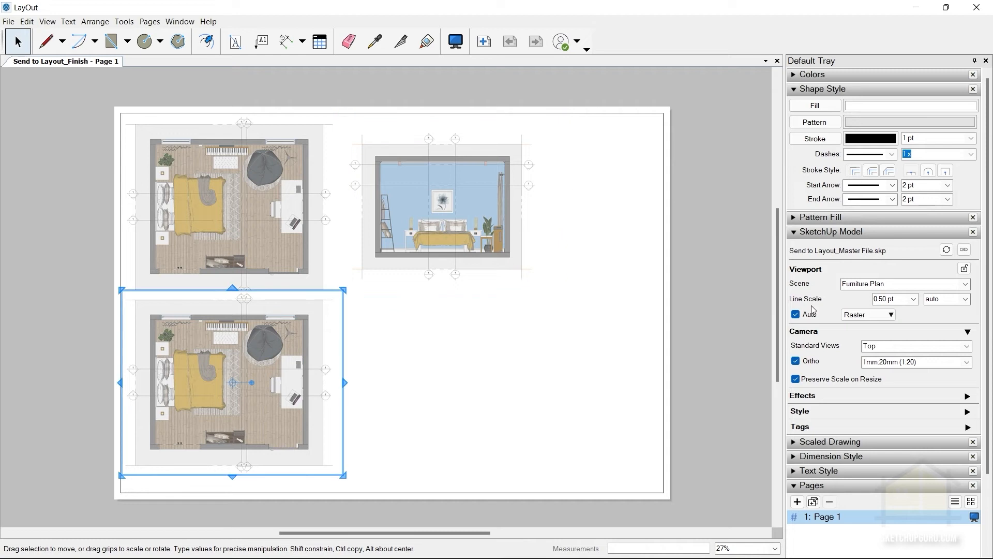
pyautogui.click(965, 284)
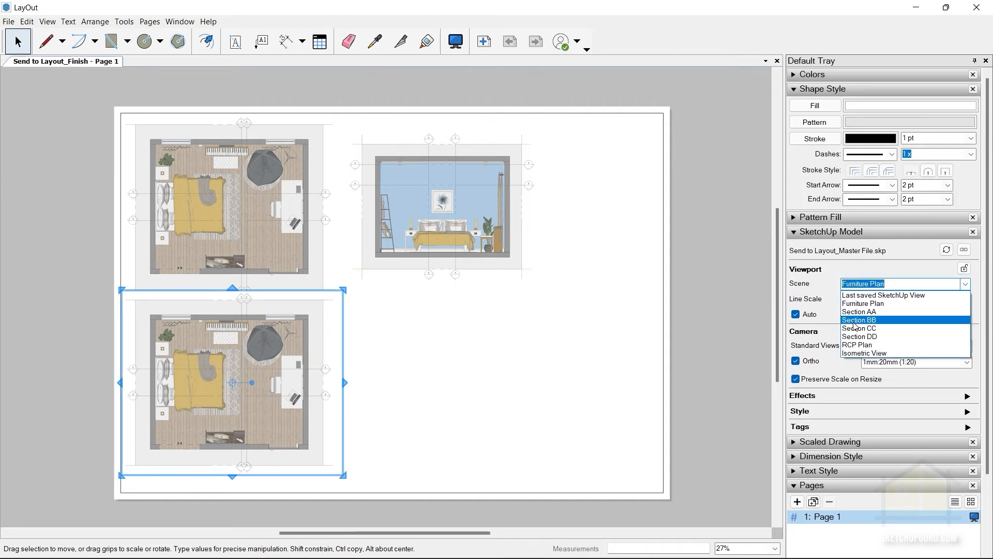
pyautogui.click(848, 320)
pyautogui.click(473, 343)
pyautogui.click(252, 376)
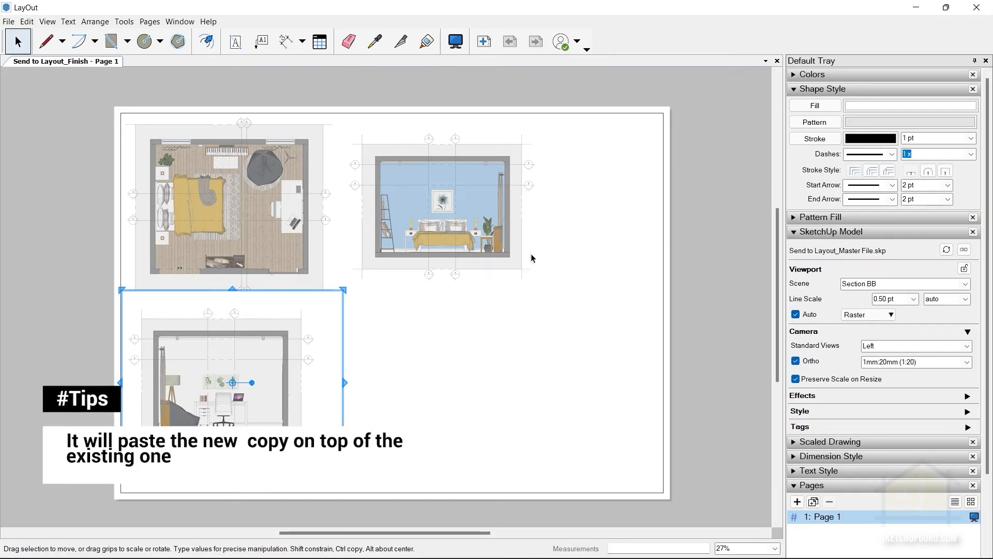
# Paste a copy of the Section BB viewport and move it straight right into the page's lower-right area.
pyautogui.hotkey('ctrl', 'v')
pyautogui.moveTo(239, 344); pyautogui.dragTo(459, 350)
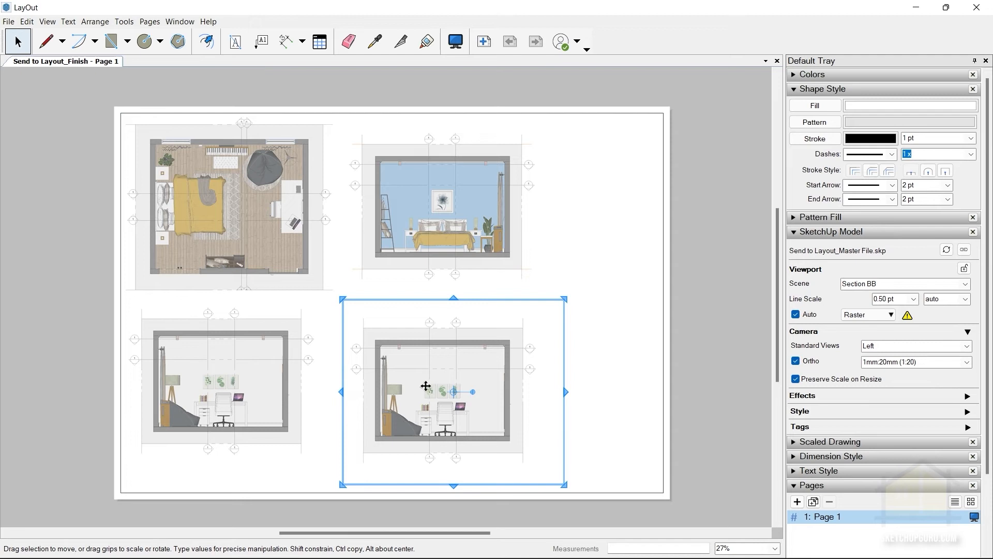
pyautogui.hotkey('ctrl', 'z')
pyautogui.moveTo(290, 335); pyautogui.dragTo(533, 338)
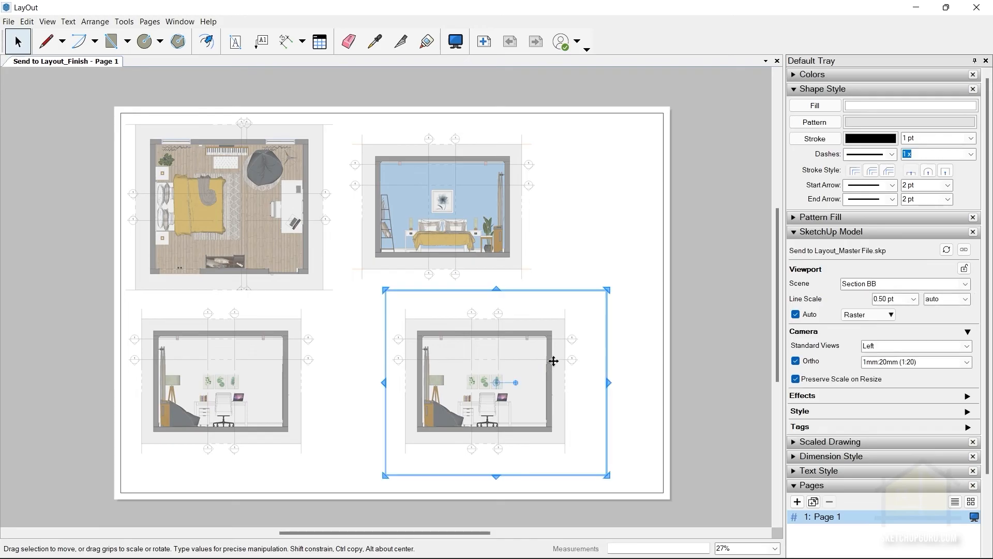
# Change the pasted copy's scene to Section DD and clear the selection.
pyautogui.click(965, 284)
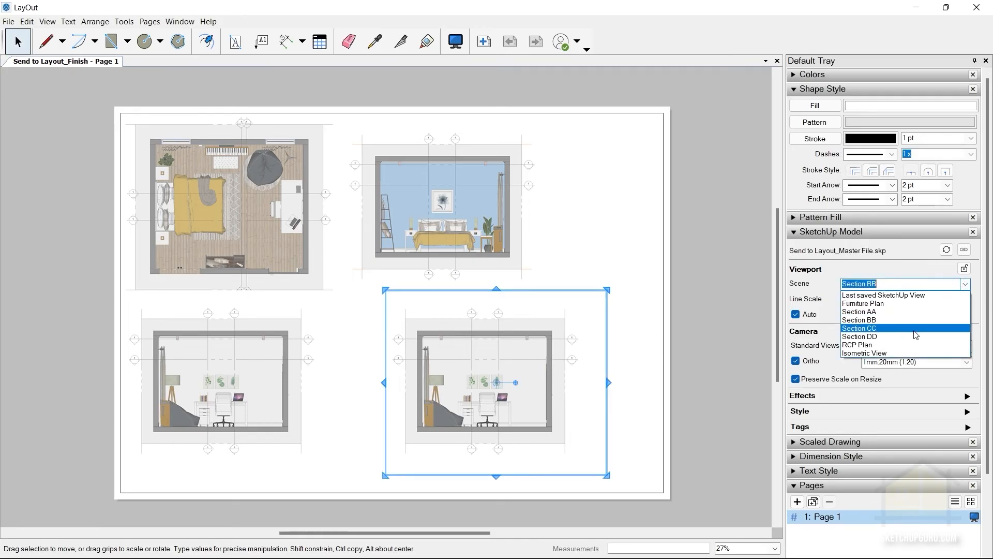
pyautogui.click(887, 337)
pyautogui.click(608, 275)
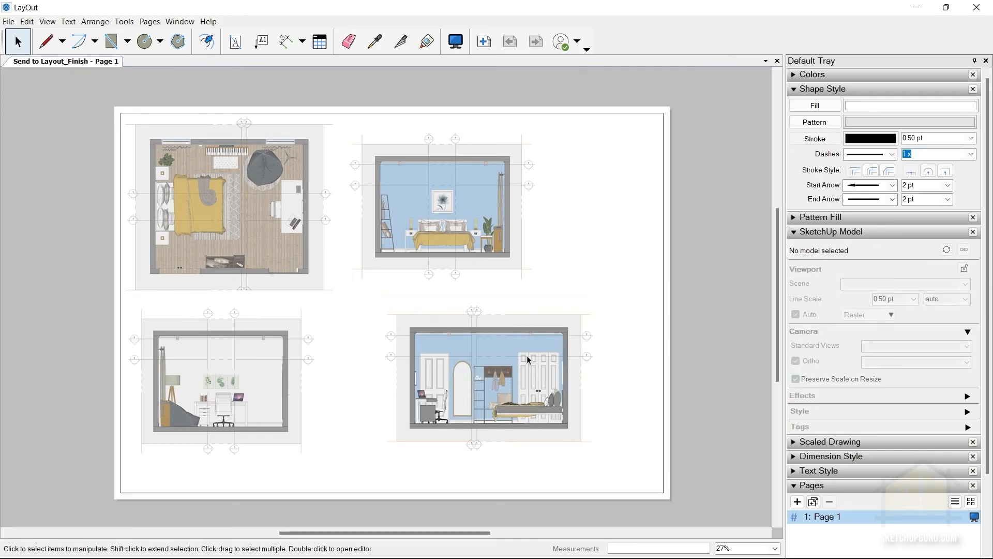
# Change the lower-right copy's scene to Section CC and move the viewport straight left, close to the Section BB drawing.
pyautogui.click(567, 365)
pyautogui.click(965, 285)
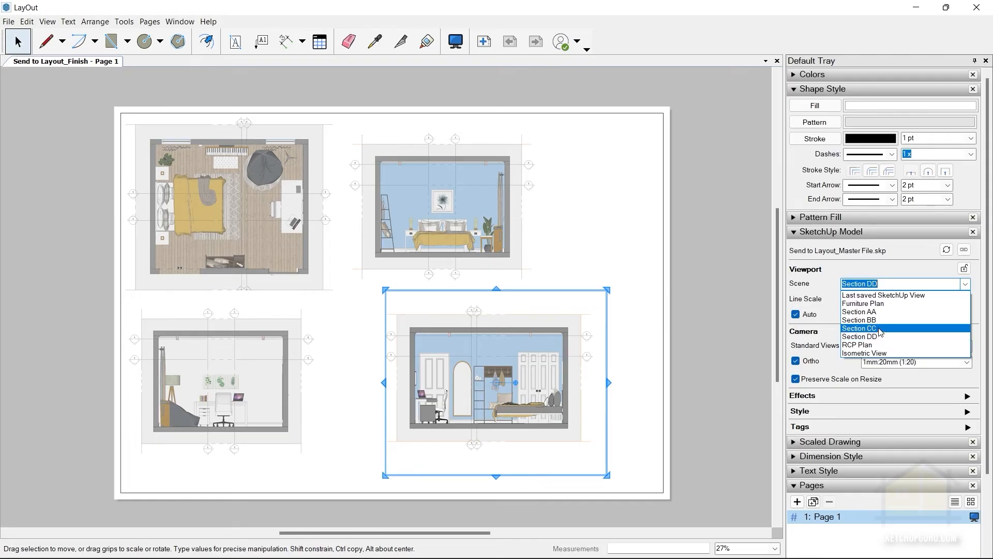
pyautogui.click(879, 328)
pyautogui.click(581, 226)
pyautogui.doubleClick(511, 362)
pyautogui.moveTo(392, 383); pyautogui.dragTo(416, 364)
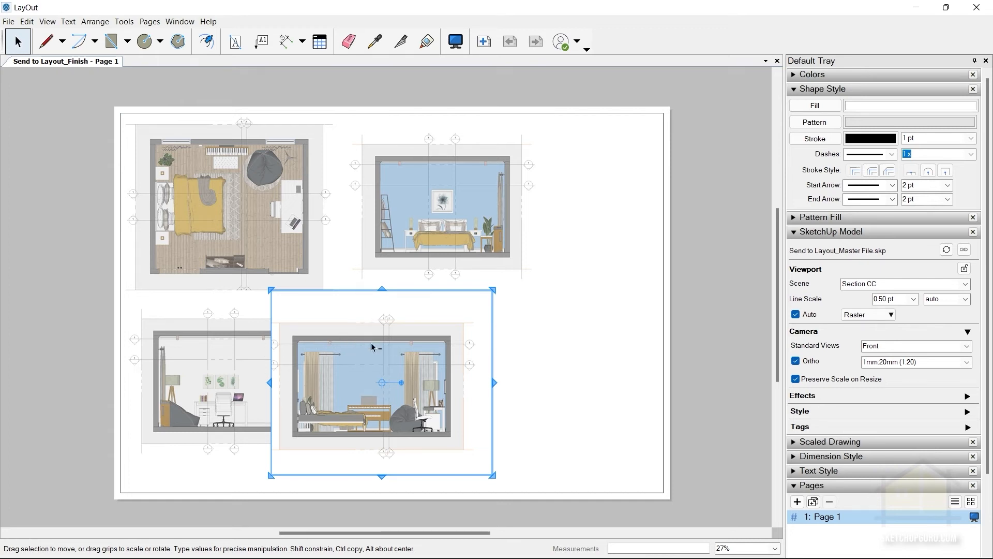
# Copy the Section CC viewport straight right by about 300 mm and set the copy's scene to Section DD.
pyautogui.moveTo(380, 362); pyautogui.dragTo(580, 366)
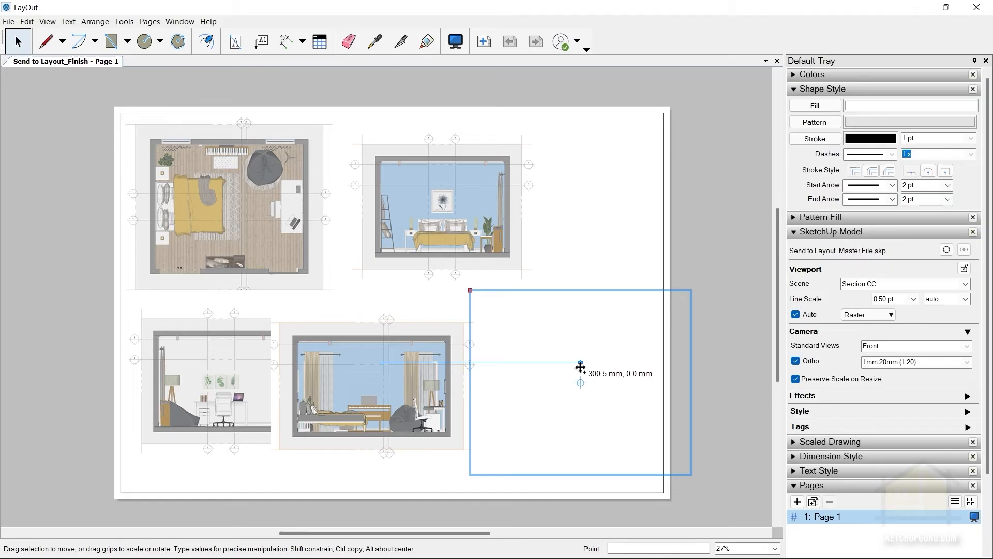
pyautogui.keyDown('ctrl'); pyautogui.moveTo(580, 366); pyautogui.dragTo(581, 371); pyautogui.keyUp('ctrl')
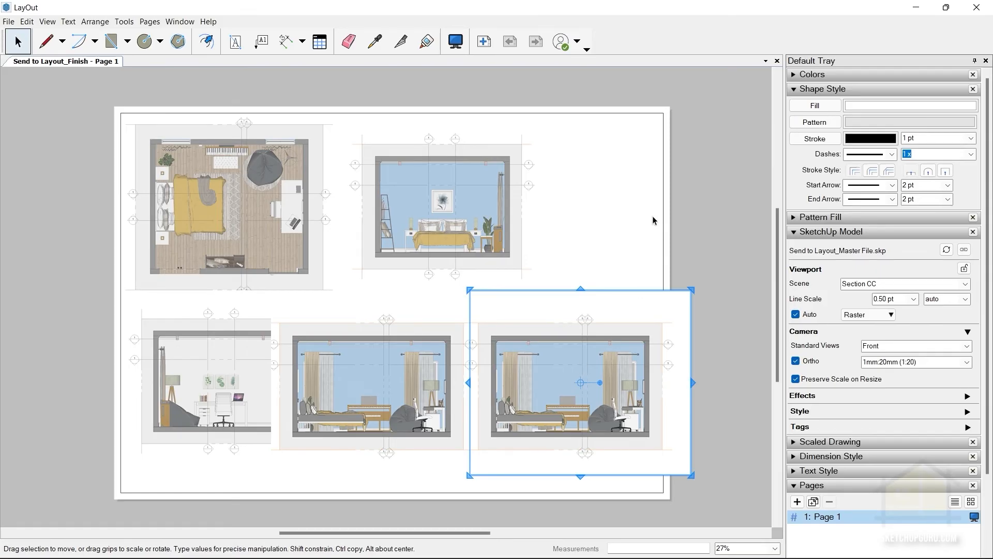
pyautogui.click(965, 284)
pyautogui.click(887, 330)
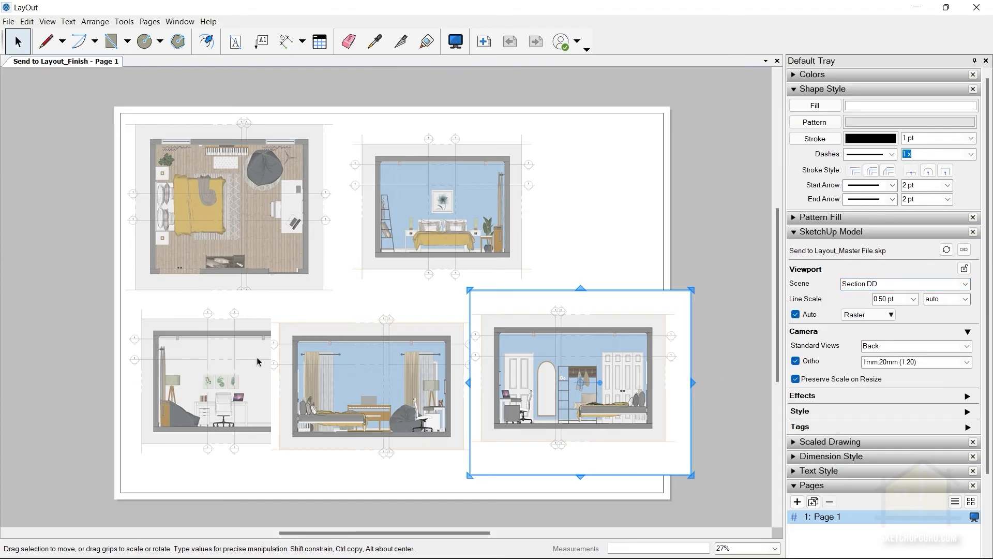
# Crop the Section CC viewport's left edge inward so it stops covering the Section BB drawing, then clear the selection.
pyautogui.click(391, 369)
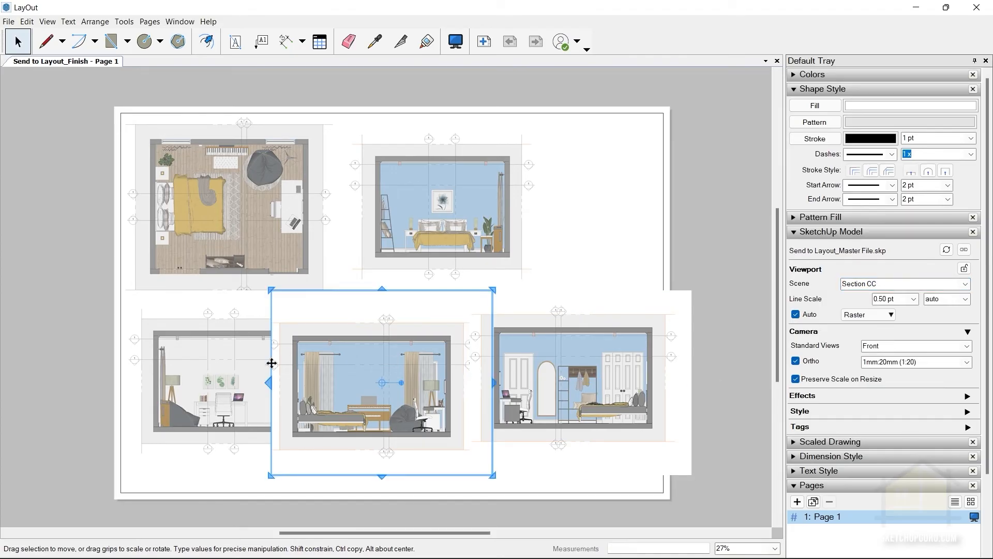
pyautogui.moveTo(269, 384); pyautogui.dragTo(293, 382)
pyautogui.scroll(1, 400, 312)
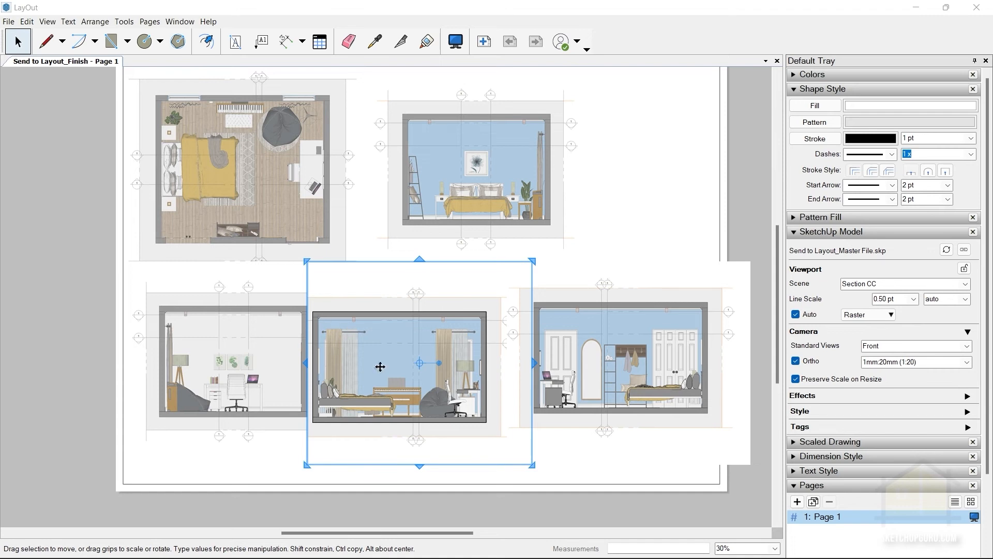
pyautogui.press('Escape')
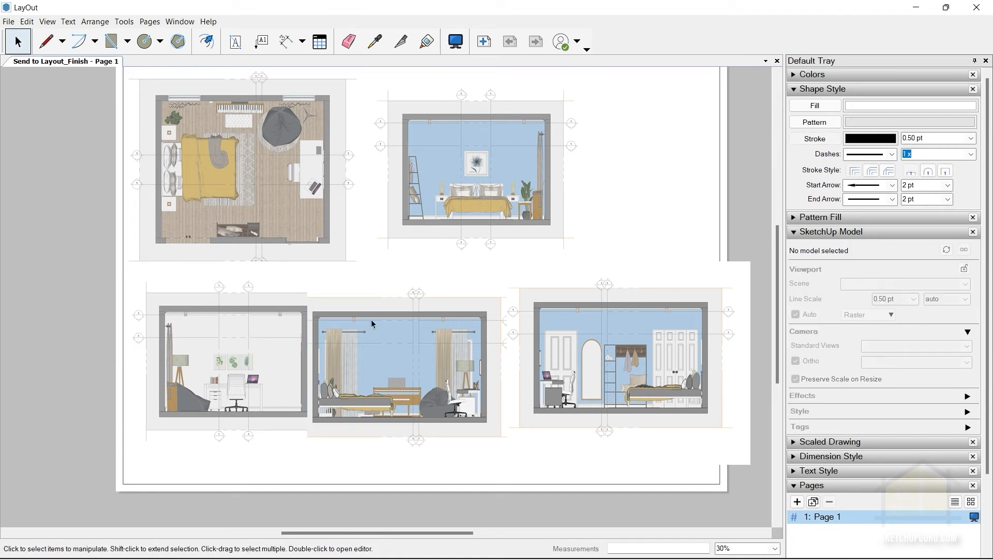
# Draw a rectangle over the Section CC drawing from the upper-left to the lower-right outer corner of its walls.
pyautogui.click(111, 41)
pyautogui.scroll(2, 378, 377)
pyautogui.scroll(2, 382, 373)
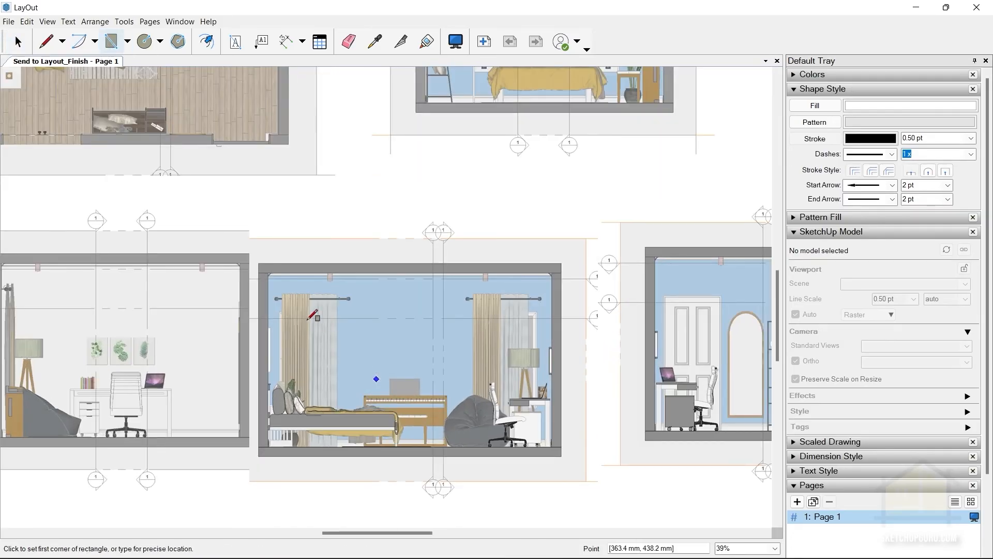
pyautogui.click(259, 262)
pyautogui.scroll(2, 561, 455)
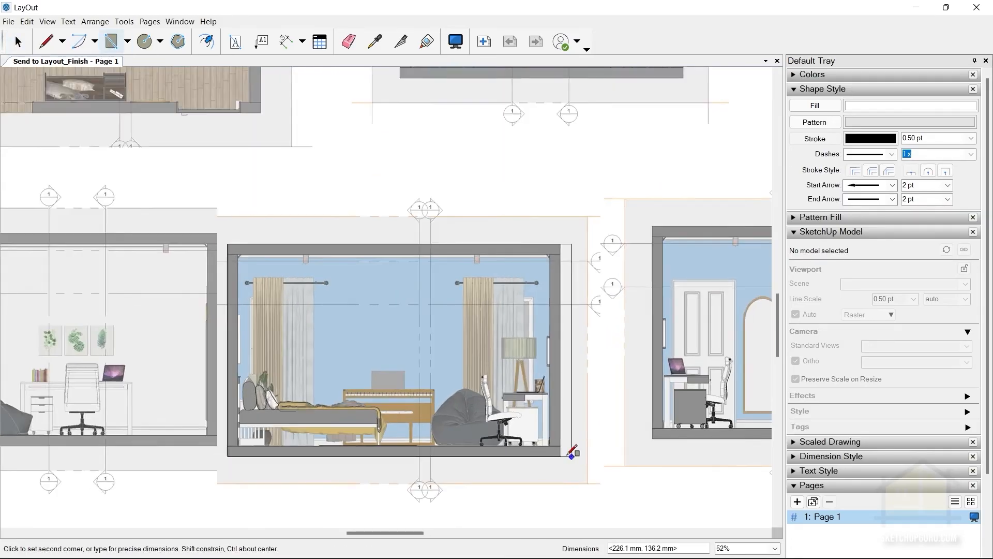
pyautogui.click(561, 455)
pyautogui.scroll(-4, 631, 438)
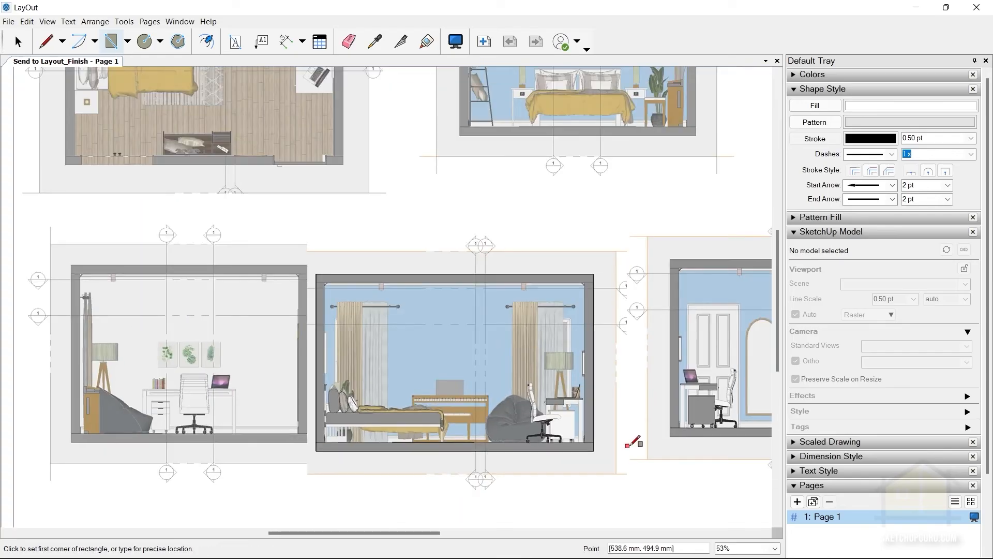
pyautogui.click(18, 44)
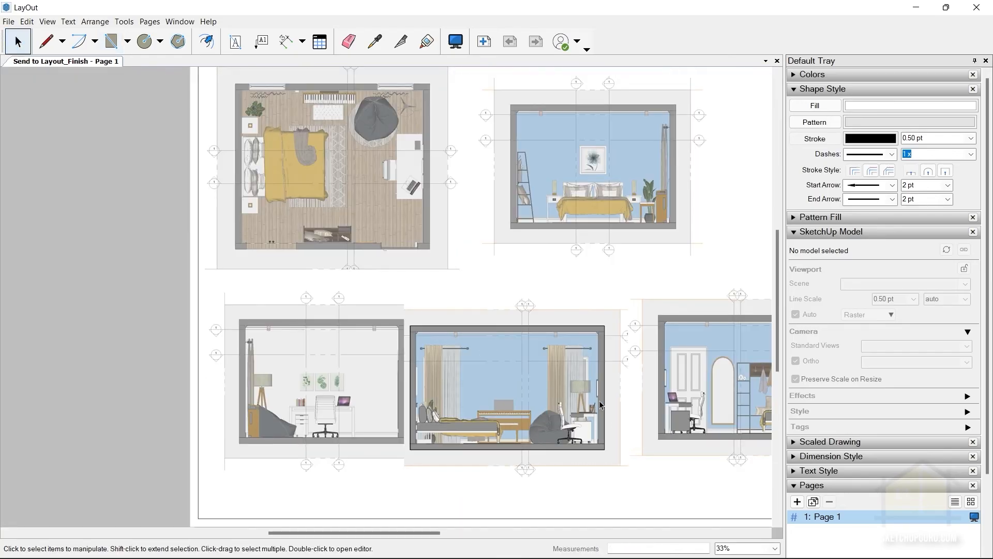
# Create a clipping mask from the rectangle and the Section CC viewport.
pyautogui.scroll(2, 600, 401)
pyautogui.click(508, 284)
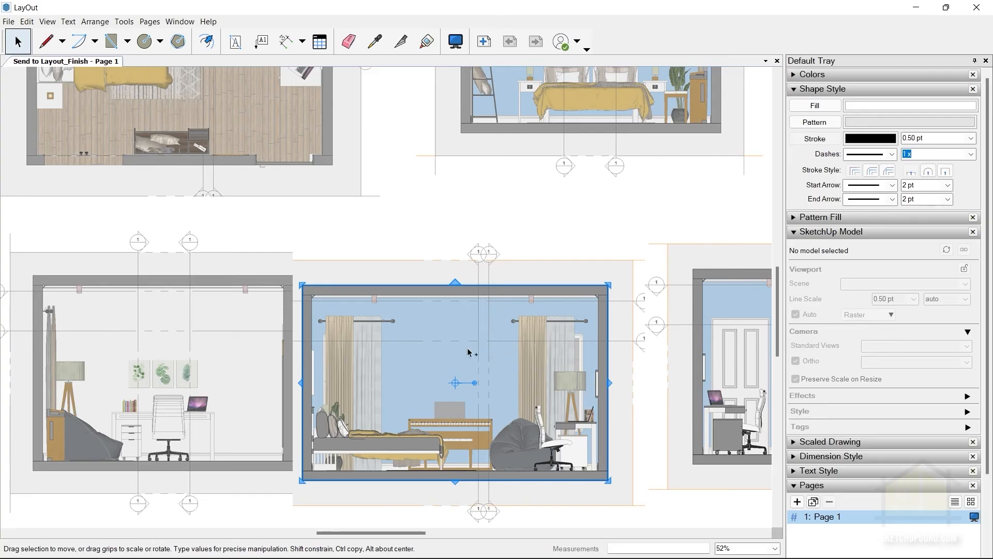
pyautogui.click(434, 327)
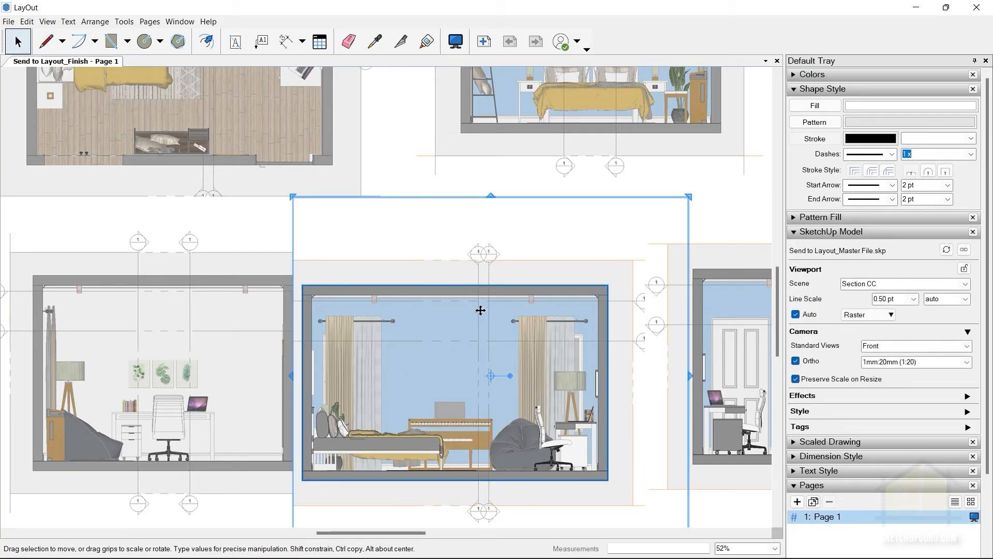
pyautogui.click(33, 21)
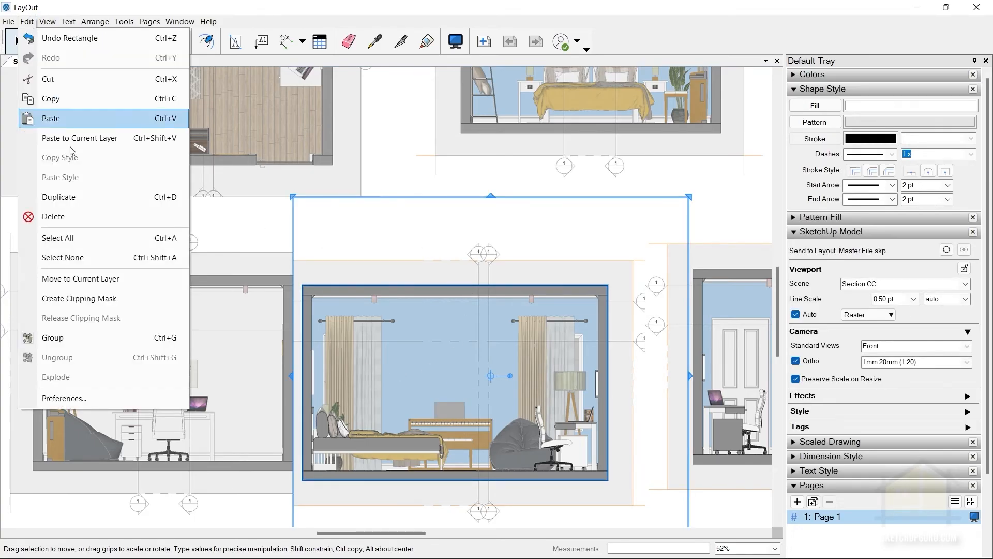
pyautogui.click(96, 305)
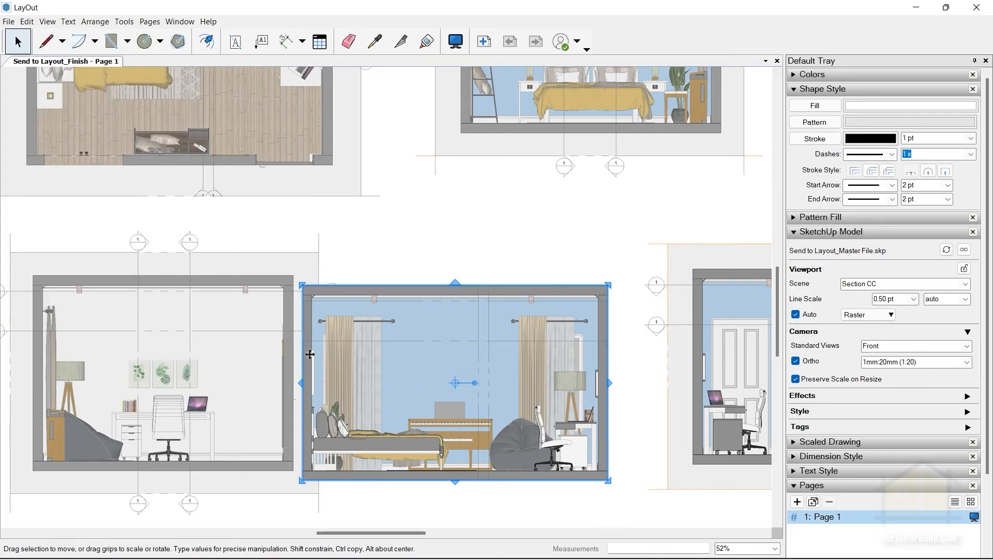
# Move the clipped Section CC viewport slightly right and up, away from the Section BB drawing, and deselect it.
pyautogui.moveTo(408, 327); pyautogui.dragTo(432, 311)
pyautogui.click(475, 497)
pyautogui.scroll(-3, 379, 259)
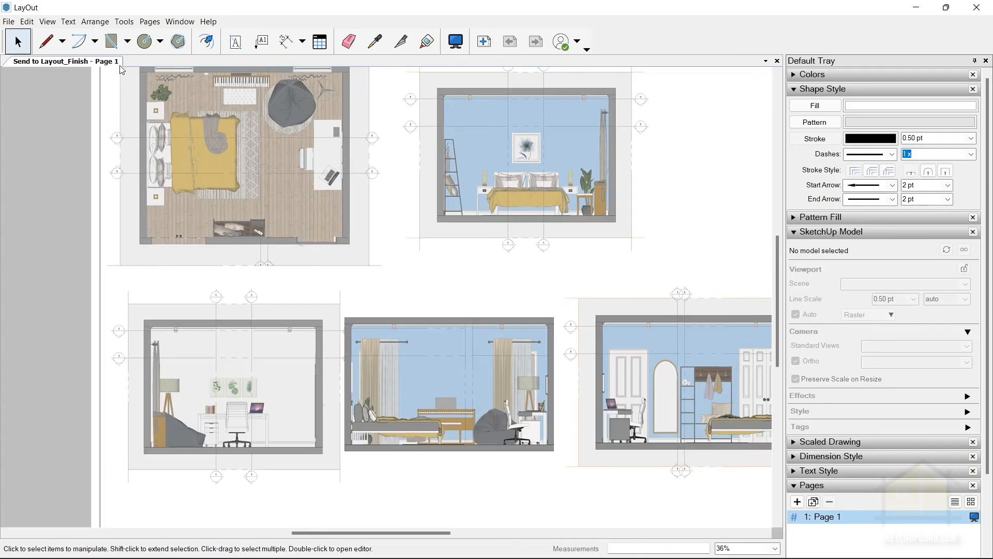
# Draw a rectangle along the outer wall edges of the Furniture Plan.
pyautogui.scroll(3, 203, 149)
pyautogui.click(111, 41)
pyautogui.press('space')
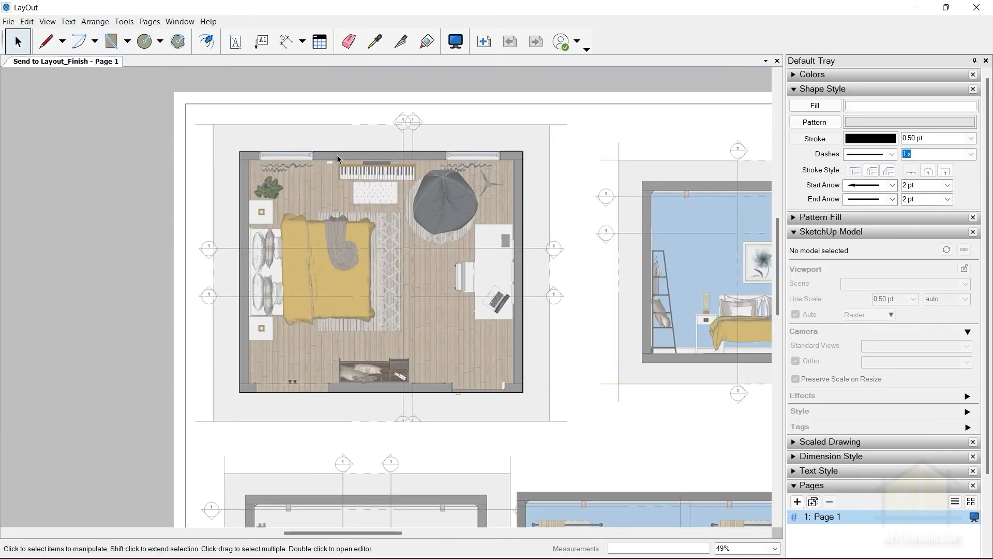
# Create a clipping mask from the rectangle and the Furniture Plan viewport, then clear the selection.
pyautogui.click(336, 155)
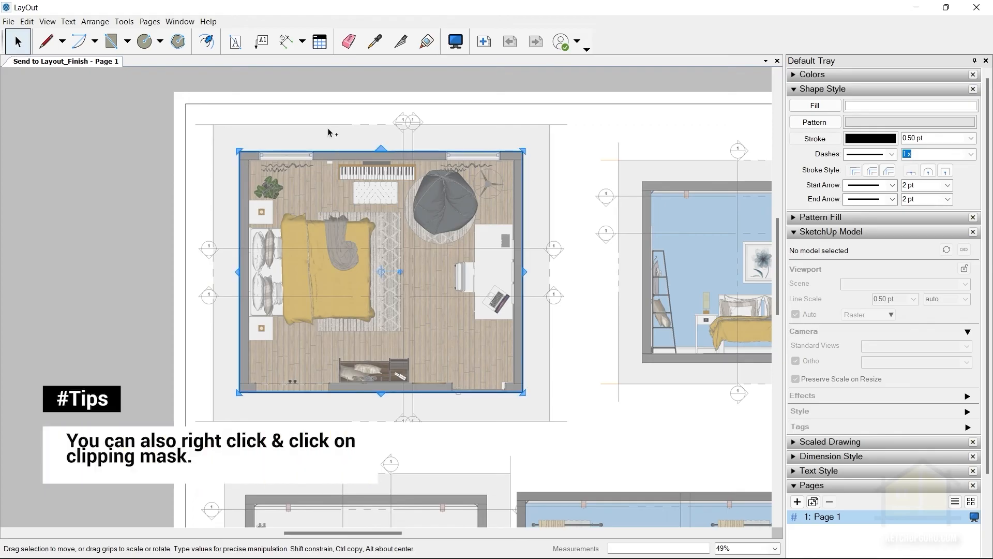
pyautogui.click(328, 129)
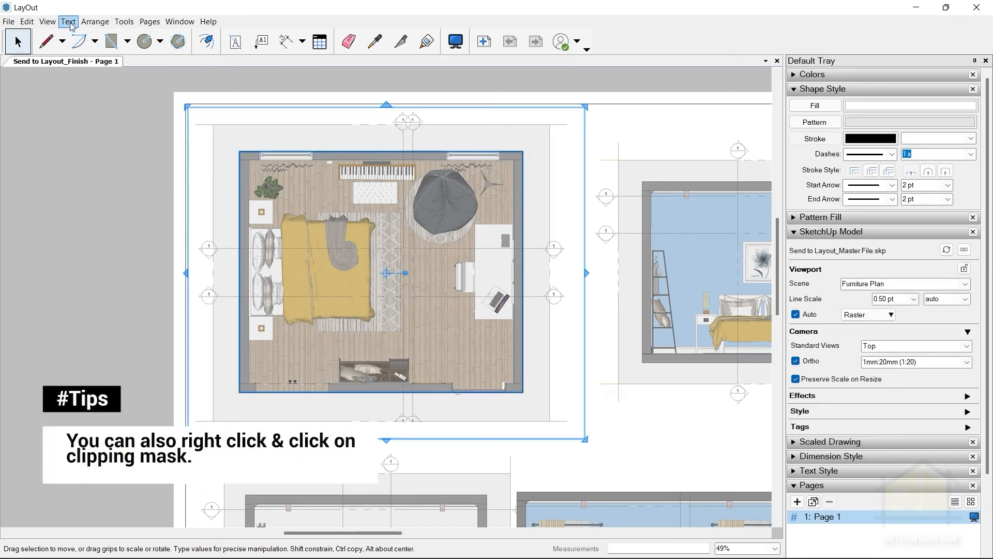
pyautogui.click(27, 21)
pyautogui.click(73, 301)
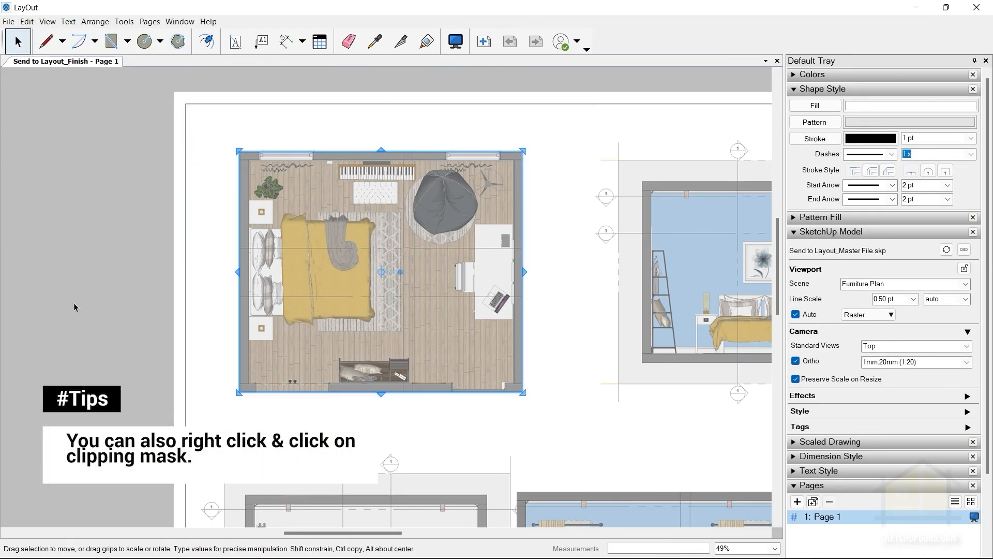
pyautogui.click(81, 215)
# Draw a rectangle along the outer edges of the room in the Section AA drawing.
pyautogui.scroll(-2, 82, 215)
pyautogui.scroll(3, 214, 247)
pyautogui.moveTo(374, 256); pyautogui.dragTo(113, 247, button='middle')
pyautogui.press('r')
pyautogui.click(339, 149)
pyautogui.click(610, 351)
pyautogui.press('space')
# Create a clipping mask from the rectangle and the Section AA viewport.
pyautogui.click(381, 148)
pyautogui.keyDown('shift'); pyautogui.click(384, 124); pyautogui.keyUp('shift')
pyautogui.click(26, 21)
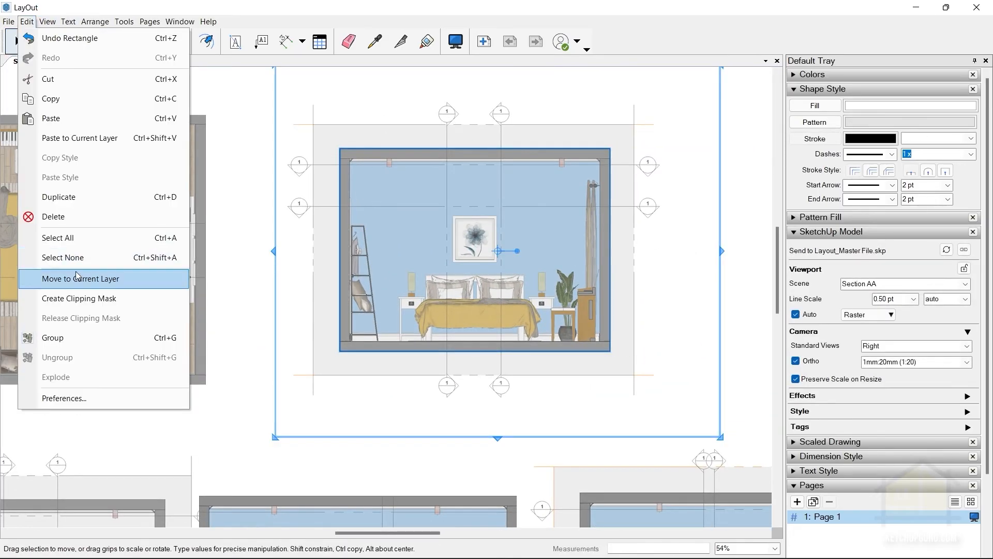
pyautogui.click(75, 298)
# Draw a rectangle along the outer edges of the room in the Section BB drawing.
pyautogui.scroll(-4, 517, 149)
pyautogui.scroll(5, 243, 408)
pyautogui.press('r')
pyautogui.click(172, 174)
pyautogui.click(520, 435)
pyautogui.press('space')
# Create a clipping mask from the rectangle and the Section BB viewport.
pyautogui.click(197, 175)
pyautogui.keyDown('shift'); pyautogui.click(282, 228); pyautogui.keyUp('shift')
pyautogui.click(47, 21)
pyautogui.moveTo(26, 21)
pyautogui.click(75, 299)
# Draw a rectangle along the outer edges of the room in the Section DD drawing.
pyautogui.scroll(-4, 284, 277)
pyautogui.scroll(2, 699, 280)
pyautogui.scroll(2, 699, 280)
pyautogui.click(112, 41)
pyautogui.click(296, 147)
pyautogui.click(653, 375)
pyautogui.click(18, 41)
# Create a clipping mask from the rectangle and the Section DD viewport.
pyautogui.click(308, 147)
pyautogui.keyDown('shift'); pyautogui.click(320, 171); pyautogui.keyUp('shift')
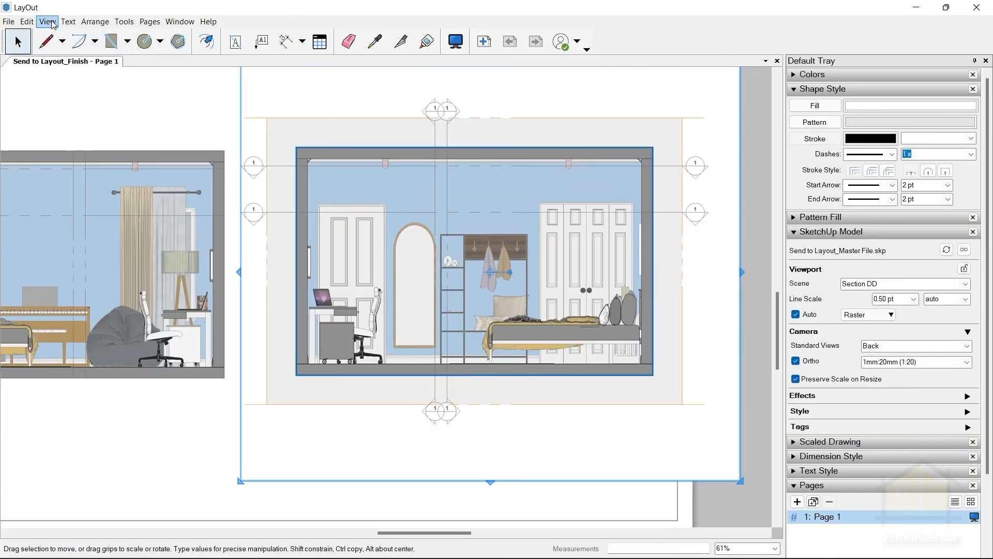
pyautogui.click(27, 21)
pyautogui.click(75, 299)
# Move the Section CC viewport slightly right to even out the gaps in the lower row.
pyautogui.scroll(-4, 614, 268)
pyautogui.click(519, 222)
pyautogui.moveTo(397, 281); pyautogui.dragTo(409, 282)
pyautogui.click(523, 288)
pyautogui.moveTo(504, 288); pyautogui.dragTo(519, 334, button='middle')
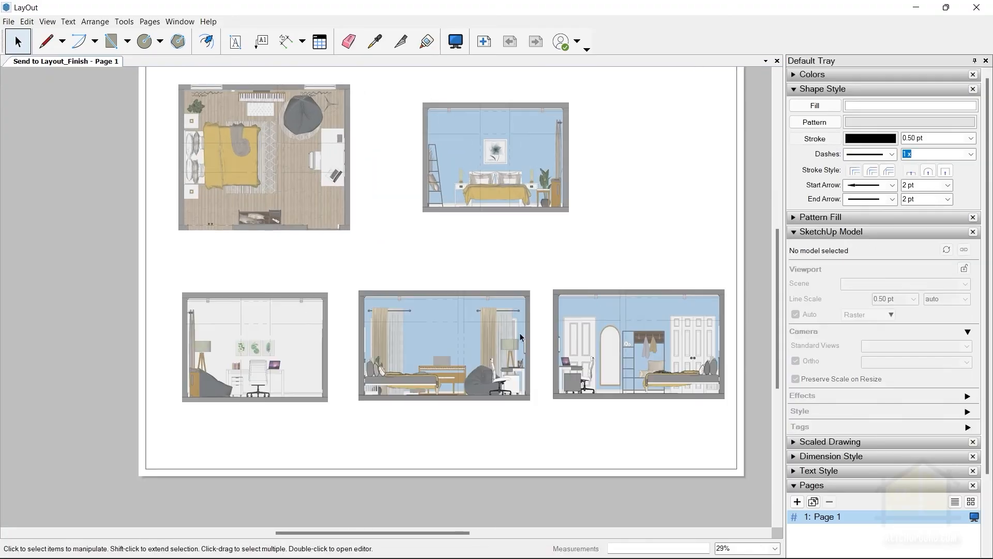
# Move the Section AA viewport straight right, above the Section DD viewport, and deselect it.
pyautogui.scroll(-2, 519, 333)
pyautogui.click(502, 175)
pyautogui.moveTo(501, 175); pyautogui.dragTo(618, 175)
pyautogui.click(503, 167)
pyautogui.scroll(2, 503, 167)
pyautogui.click(619, 200)
# Shift the Furniture Plan viewport slightly left toward the page border and deselect it.
pyautogui.scroll(-1, 620, 233)
pyautogui.click(288, 161)
pyautogui.moveTo(288, 162); pyautogui.dragTo(278, 162)
pyautogui.click(393, 295)
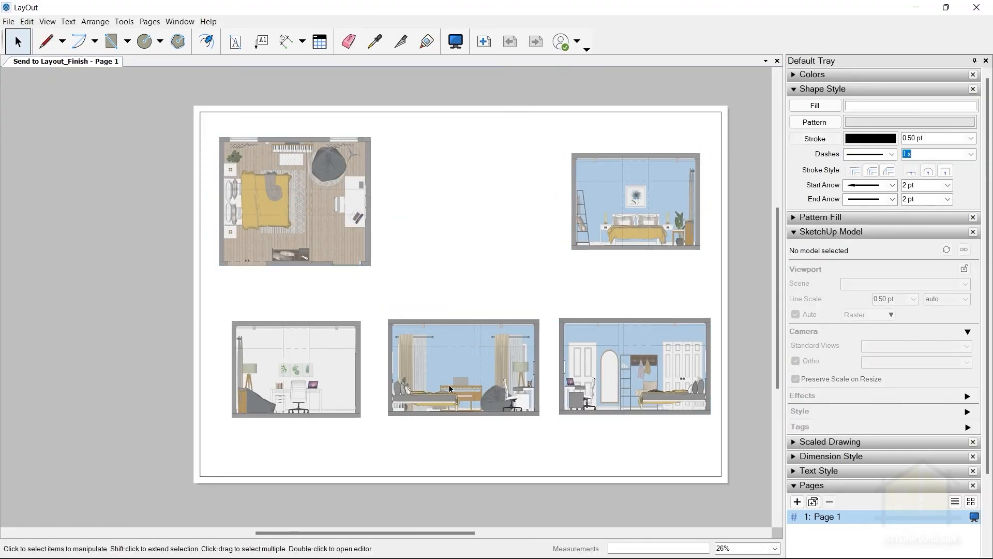
# Copy the Section AA viewport straight left by about 273 mm, placing it beside the Furniture Plan.
pyautogui.click(610, 183)
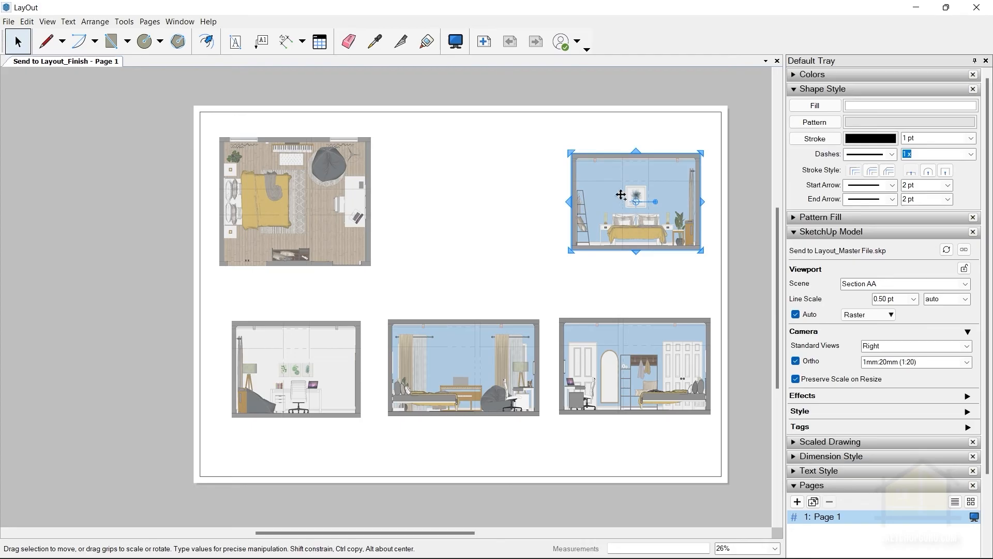
pyautogui.moveTo(614, 192); pyautogui.dragTo(442, 195)
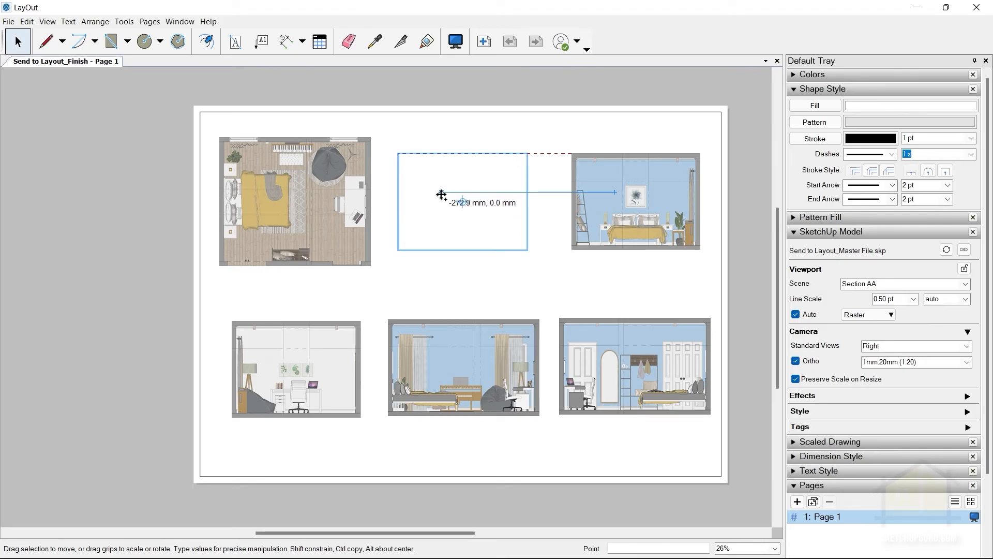
pyautogui.keyDown('ctrl'); pyautogui.moveTo(441, 194); pyautogui.dragTo(441, 194); pyautogui.keyUp('ctrl')
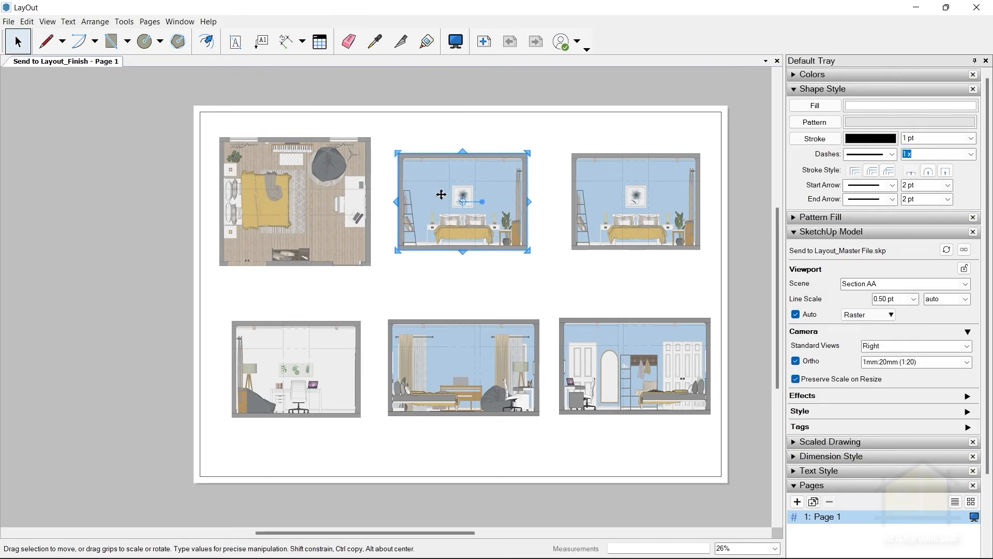
pyautogui.click(467, 83)
# Change the scene of the upper-middle viewport copy to RCP Plan.
pyautogui.click(463, 198)
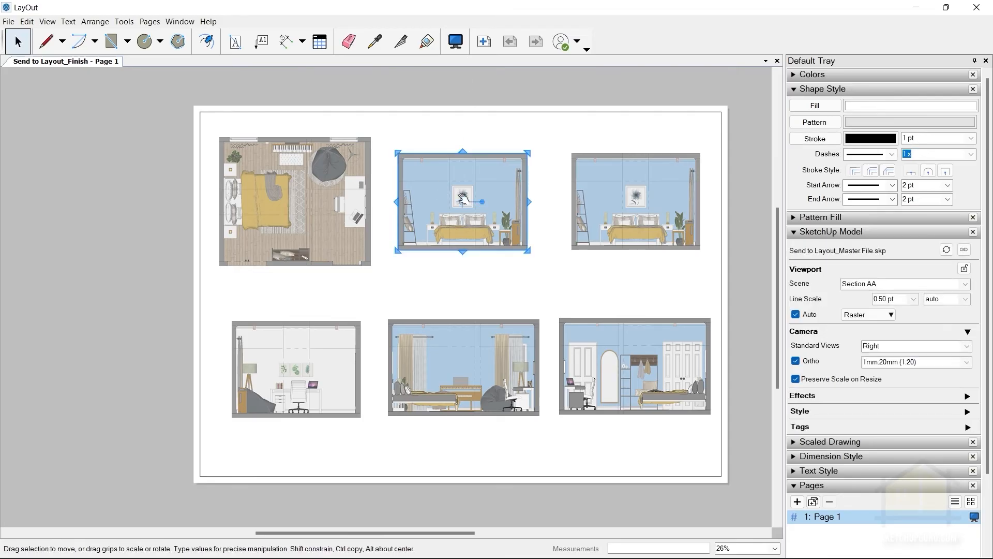
pyautogui.click(887, 283)
pyautogui.click(965, 283)
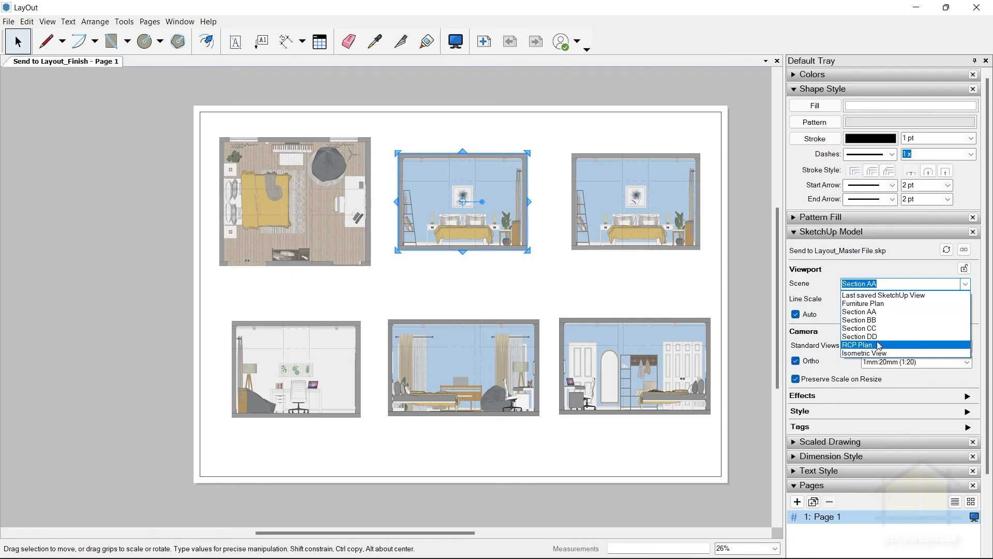
pyautogui.click(878, 345)
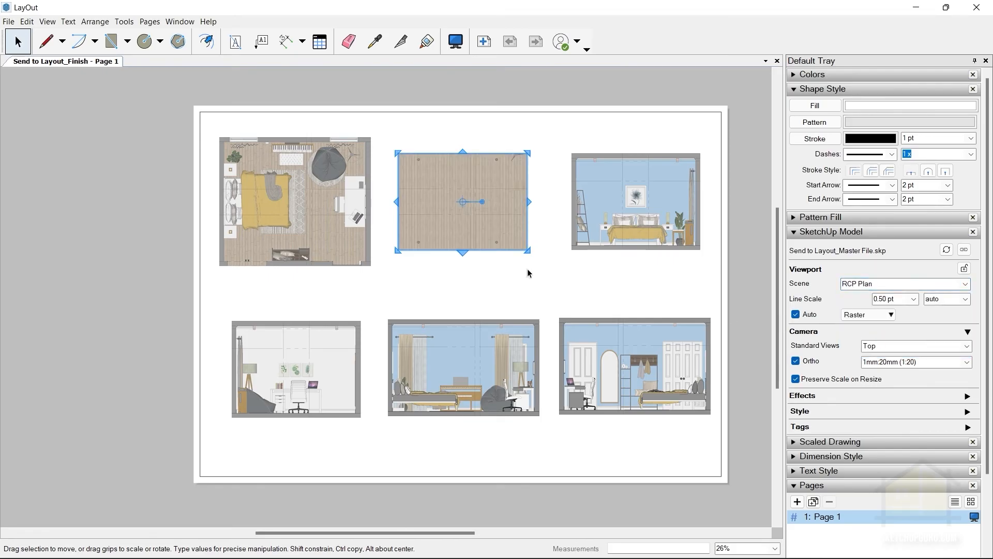
# Enlarge the RCP Plan viewport on all sides until the room's four outer walls are completely inside its frame.
pyautogui.scroll(3, 443, 187)
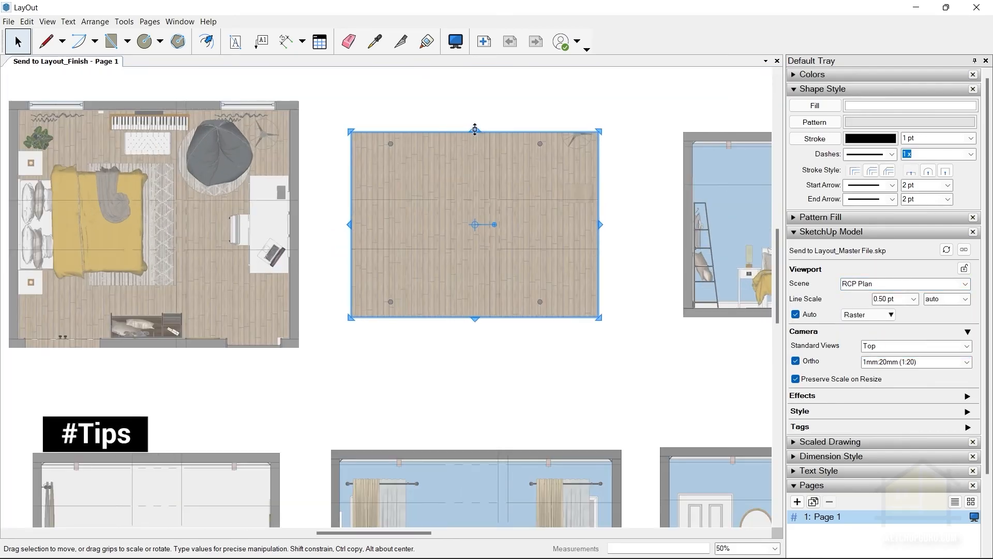
pyautogui.moveTo(475, 130); pyautogui.dragTo(471, 102)
pyautogui.moveTo(349, 209); pyautogui.dragTo(317, 208)
pyautogui.moveTo(458, 319); pyautogui.dragTo(459, 352)
pyautogui.moveTo(601, 227); pyautogui.dragTo(647, 227)
pyautogui.moveTo(649, 227); pyautogui.dragTo(617, 228)
pyautogui.moveTo(466, 353); pyautogui.dragTo(464, 350)
pyautogui.press('Delete')
pyautogui.hotkey('ctrl', 'z')
pyautogui.moveTo(465, 99); pyautogui.dragTo(465, 91)
pyautogui.moveTo(596, 228); pyautogui.dragTo(617, 228)
pyautogui.moveTo(636, 224); pyautogui.dragTo(647, 224)
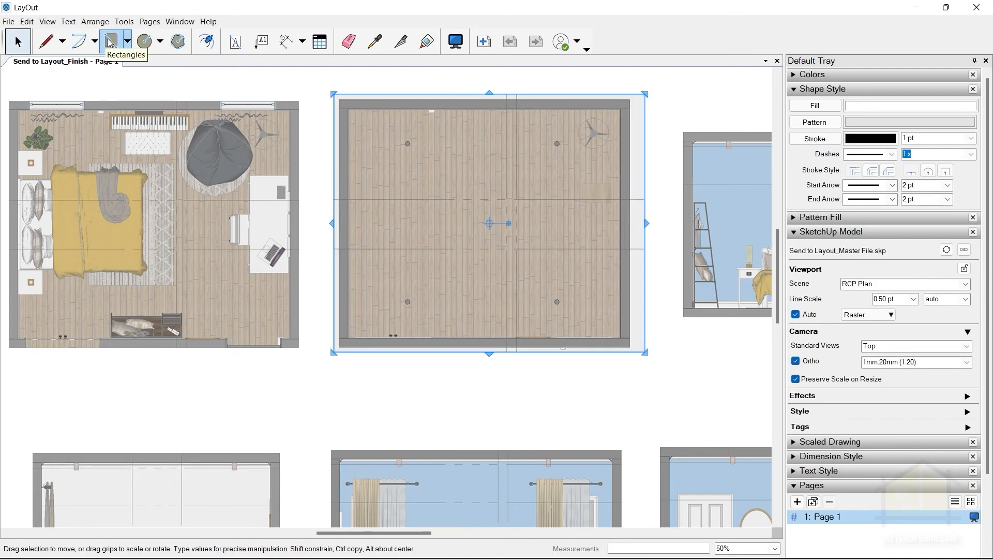
# Draw a rectangle around the RCP Plan's outer walls, from the upper-left wall corner to the lower-right wall corner.
pyautogui.click(110, 42)
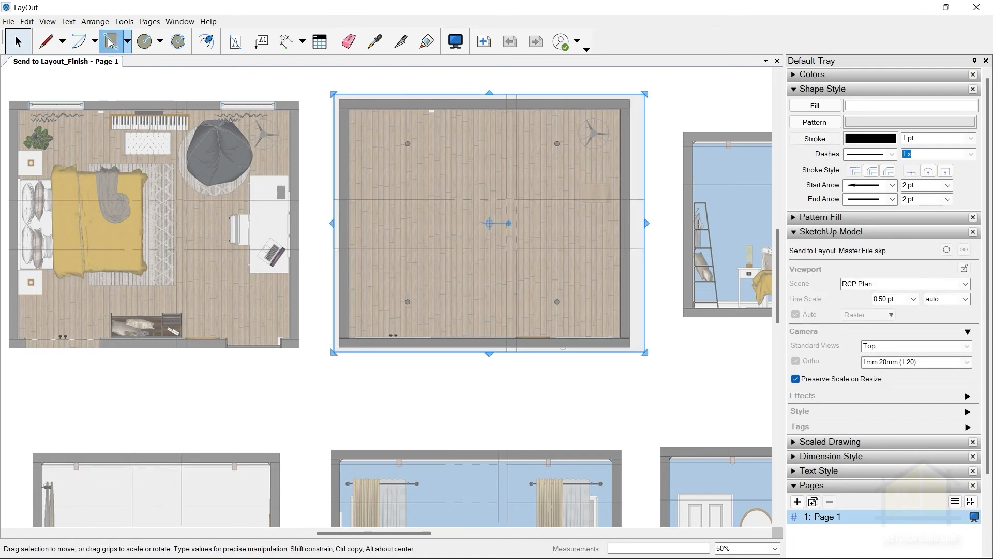
pyautogui.scroll(8, 337, 103)
pyautogui.click(343, 95)
pyautogui.scroll(-6, 241, 82)
pyautogui.scroll(10, 543, 261)
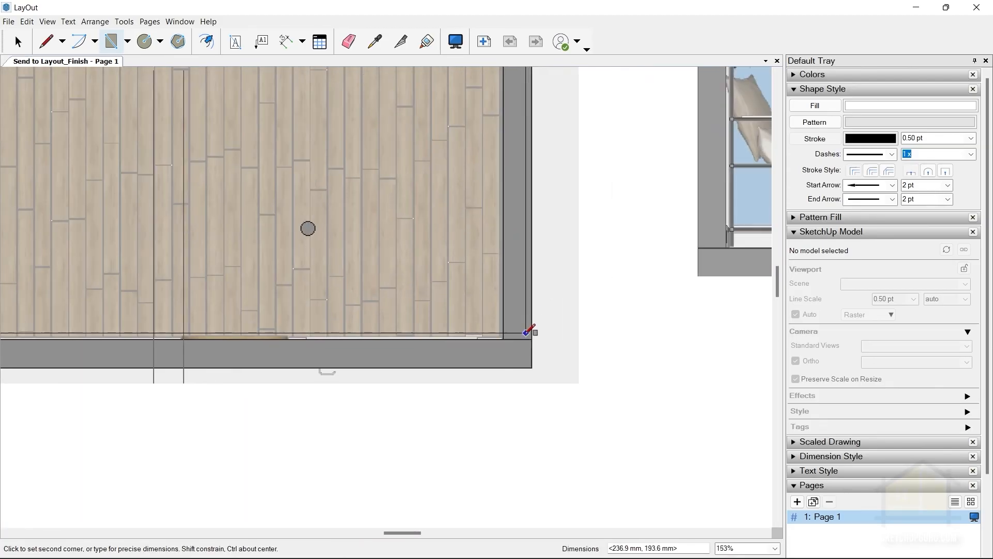
pyautogui.click(532, 363)
pyautogui.scroll(-10, 534, 361)
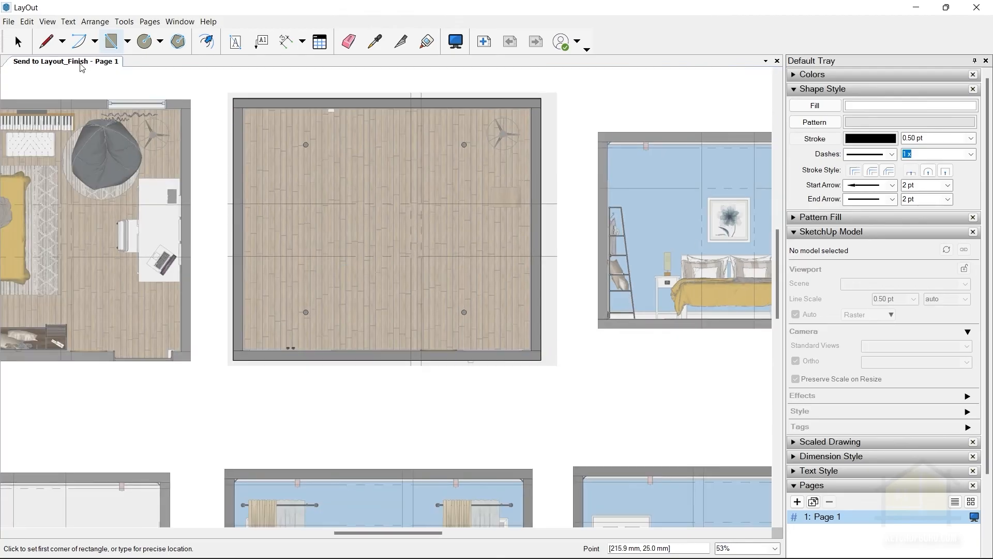
# Create a clipping mask on the RCP Plan viewport from the wall-outline rectangle and deselect it.
pyautogui.click(18, 41)
pyautogui.click(253, 102)
pyautogui.click(289, 176)
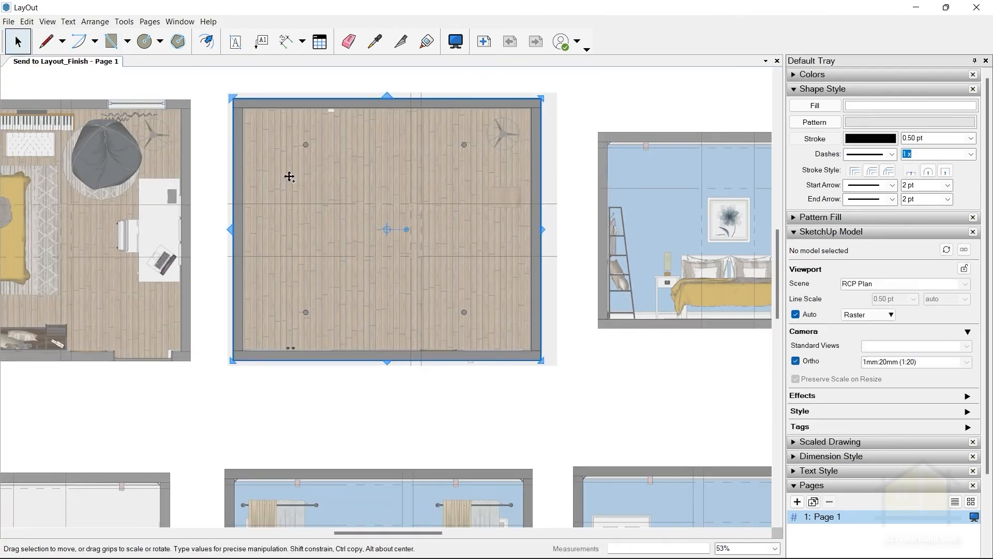
pyautogui.click(27, 22)
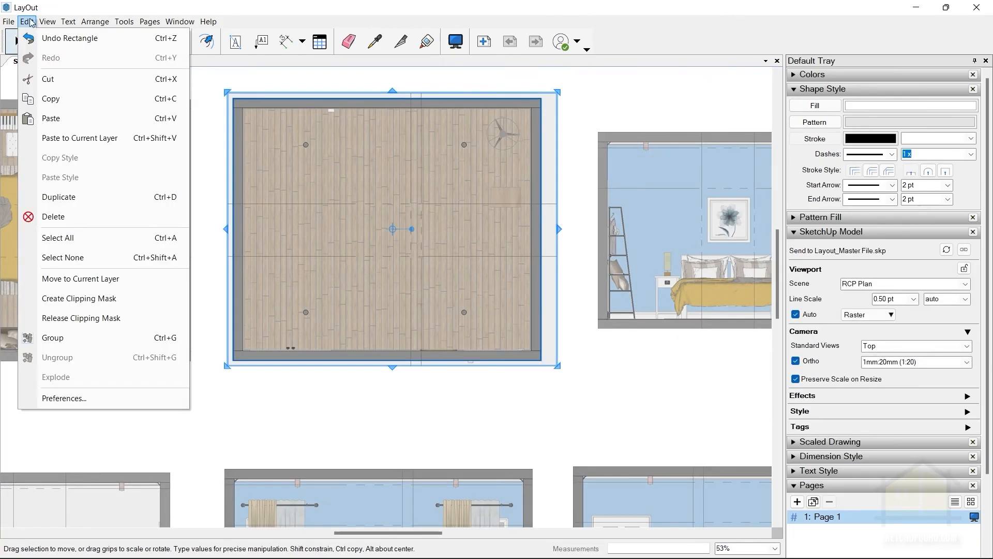
pyautogui.click(87, 318)
pyautogui.click(552, 212)
pyautogui.click(453, 187)
pyautogui.scroll(-3, 539, 132)
pyautogui.click(556, 124)
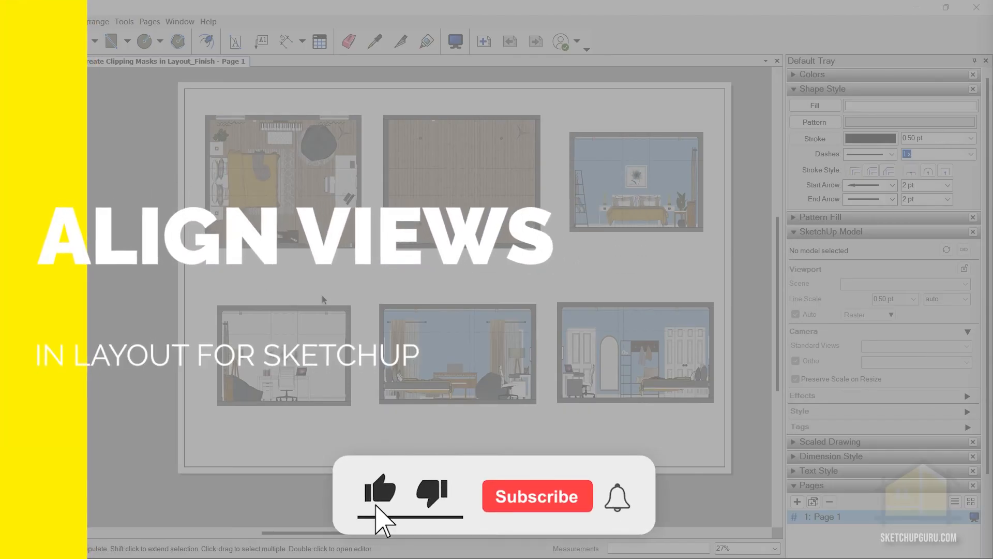
pyautogui.scroll(5, 360, 315)
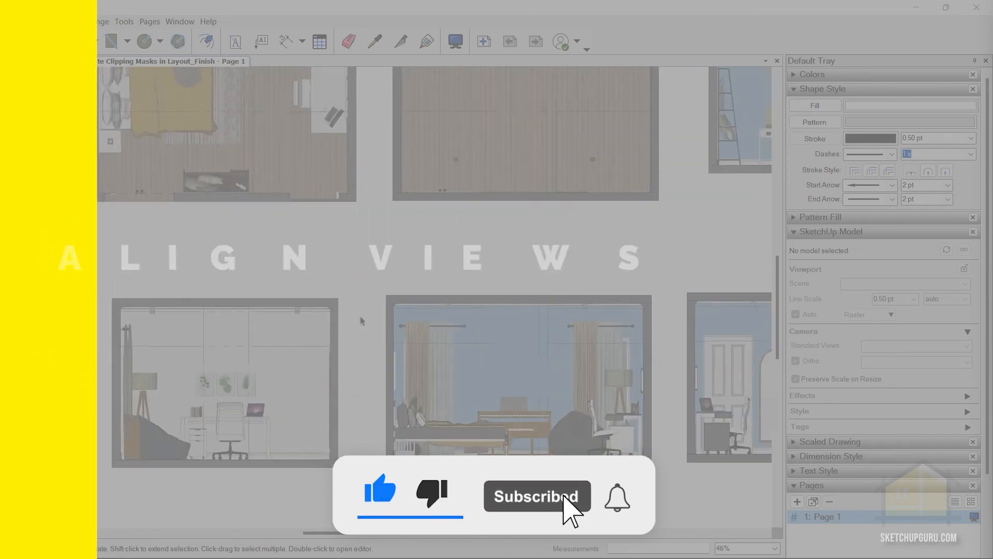
pyautogui.scroll(-5, 427, 331)
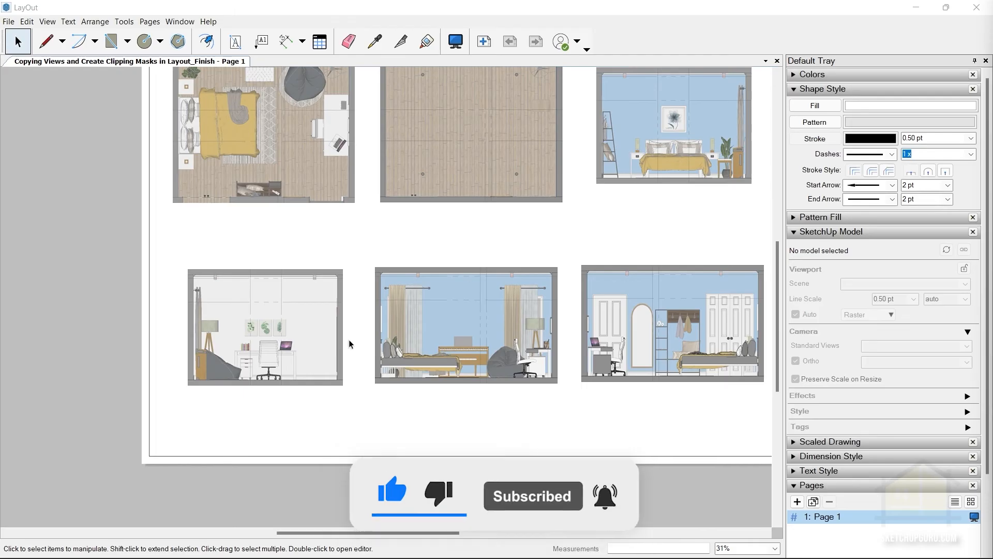
pyautogui.scroll(-1, 407, 324)
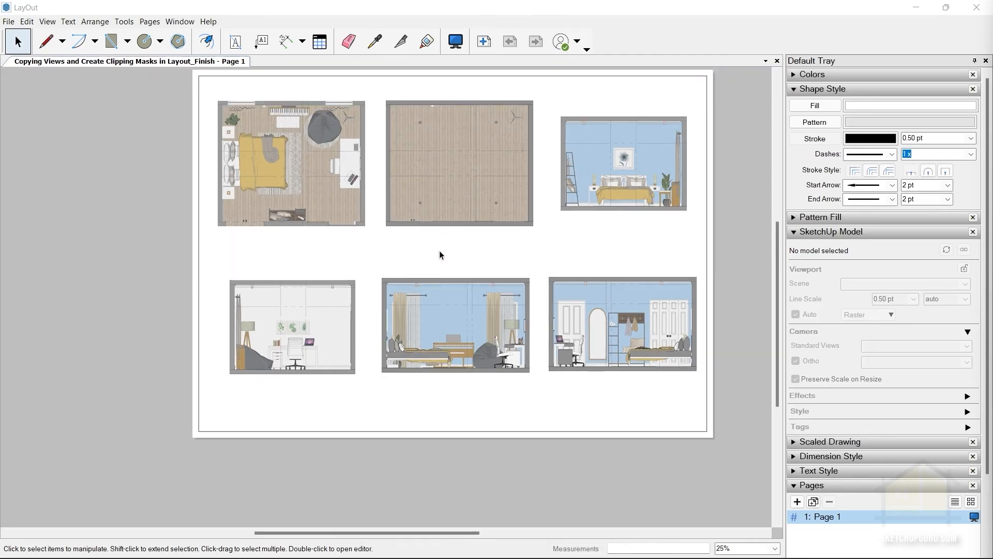
pyautogui.scroll(-1, 458, 260)
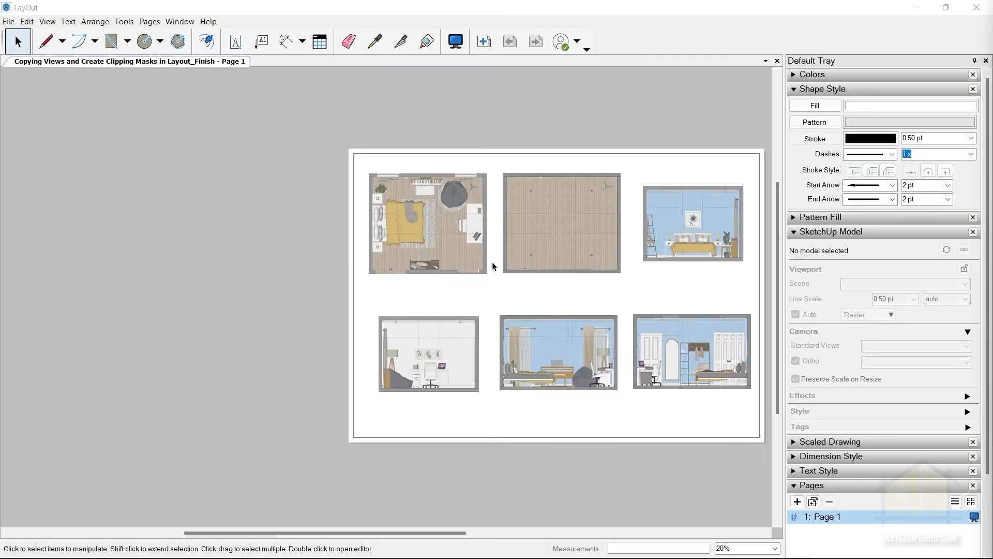
# Select the RCP Plan viewport and relocate its centre grip to the lower-left outer wall corner.
pyautogui.scroll(2, 487, 228)
pyautogui.click(518, 216)
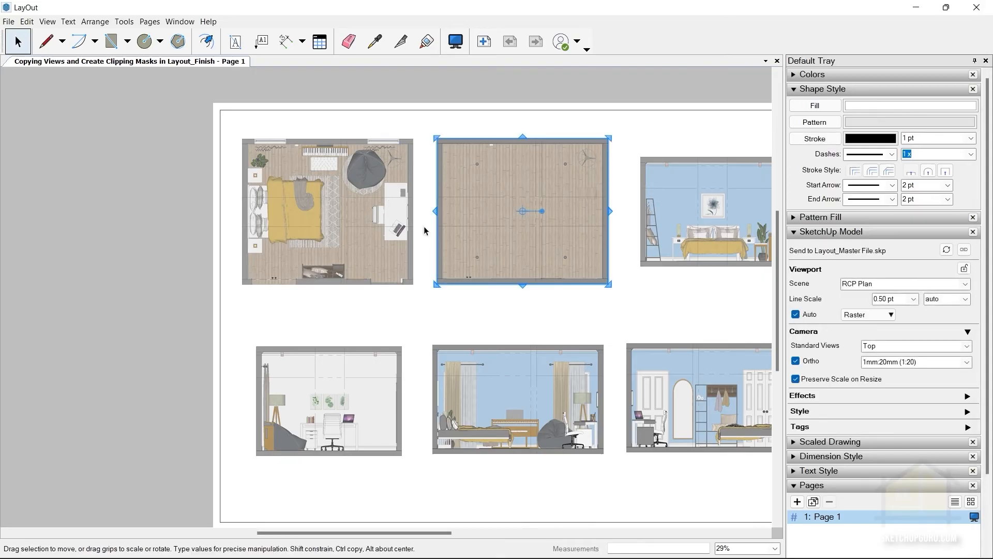
pyautogui.scroll(2, 338, 245)
pyautogui.scroll(2, 578, 173)
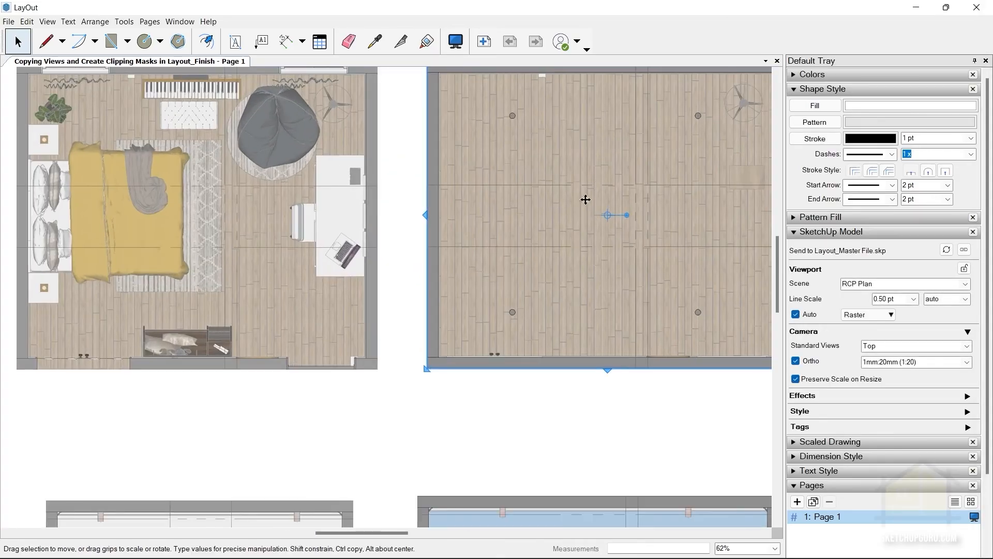
pyautogui.scroll(1, 349, 324)
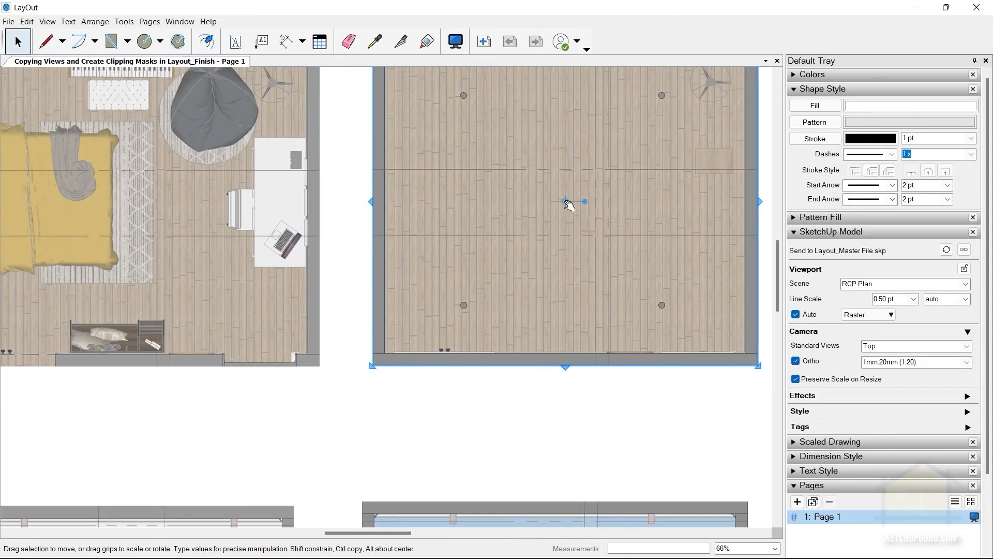
pyautogui.moveTo(567, 202); pyautogui.dragTo(526, 224)
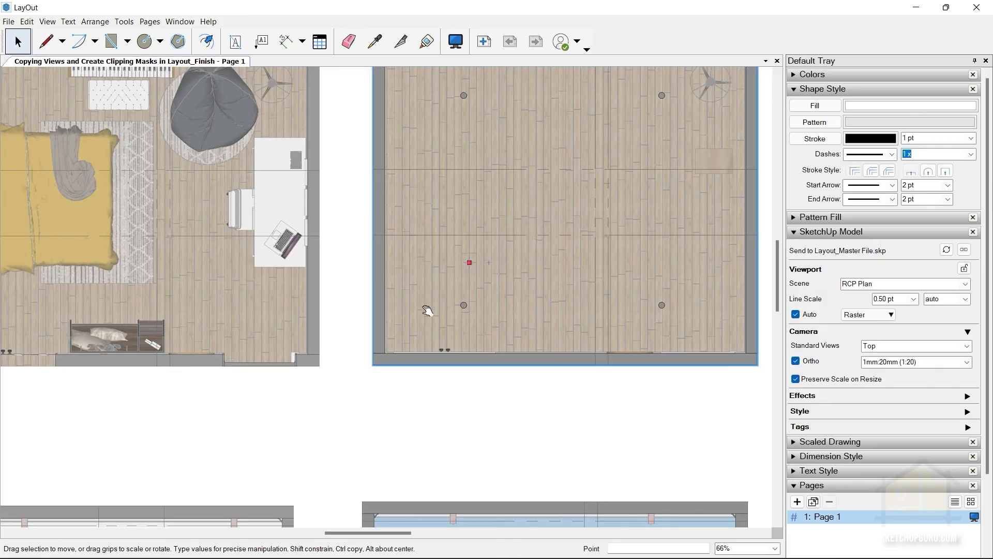
pyautogui.scroll(4, 380, 362)
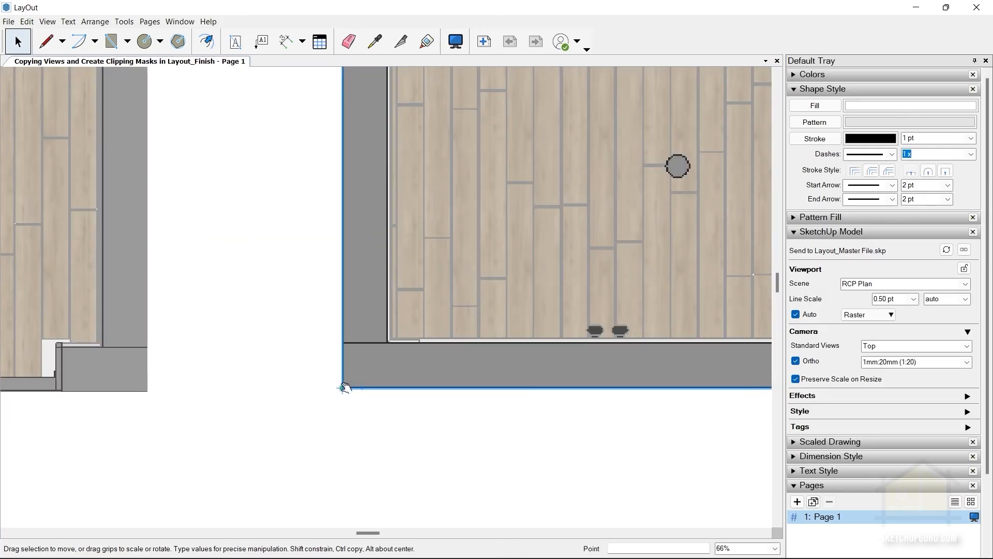
pyautogui.moveTo(344, 388); pyautogui.dragTo(343, 388)
# Snap the RCP Plan's lower-left corner to the Furniture Plan's lower-right corner, shift it straight right to leave a gap, and deselect it.
pyautogui.scroll(-2, 407, 360)
pyautogui.moveTo(406, 361); pyautogui.dragTo(202, 384)
pyautogui.scroll(-4, 204, 382)
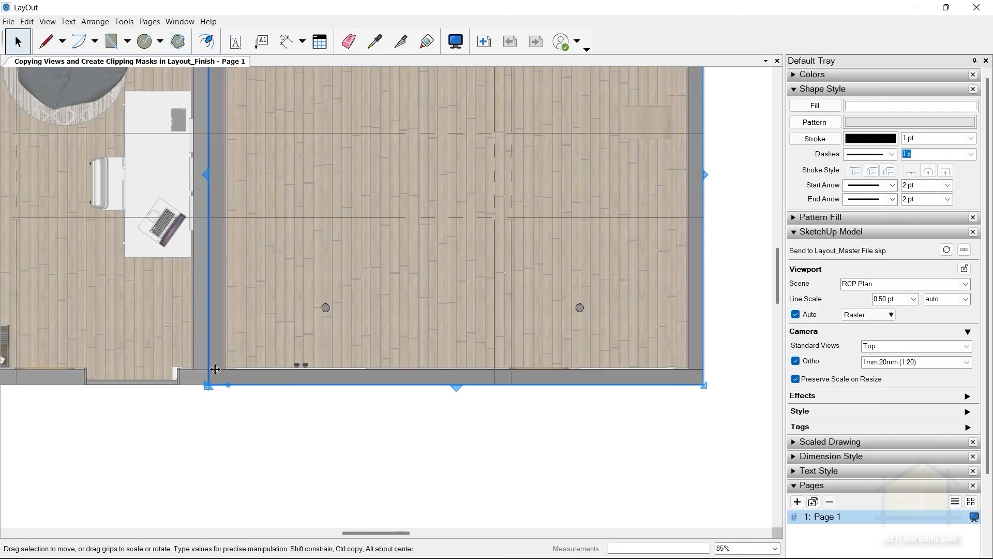
pyautogui.moveTo(233, 378); pyautogui.dragTo(387, 372)
pyautogui.moveTo(368, 338); pyautogui.dragTo(350, 323)
pyautogui.scroll(-5, 325, 373)
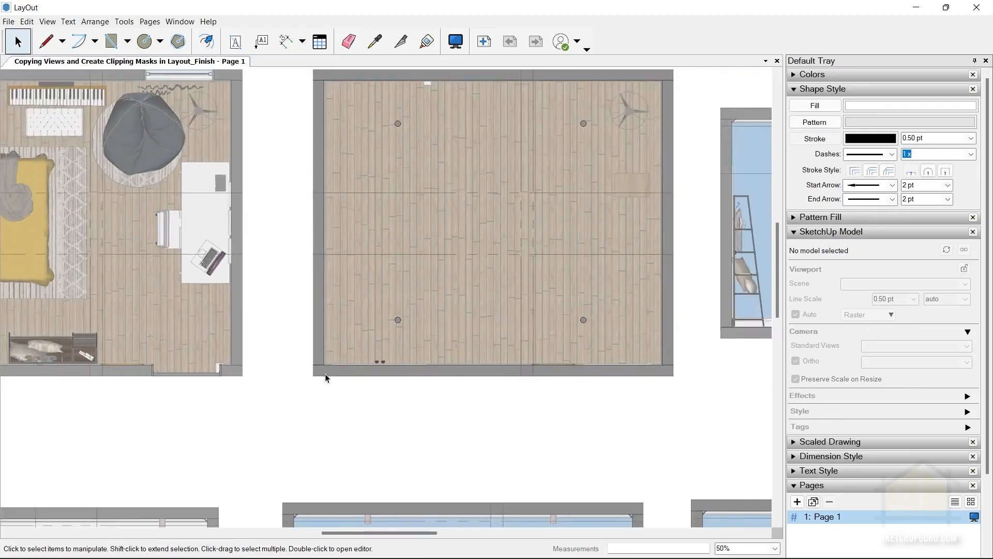
# Select the Section AA viewport and relocate its centre grip to the lower-left outer corner.
pyautogui.click(625, 324)
pyautogui.scroll(4, 624, 324)
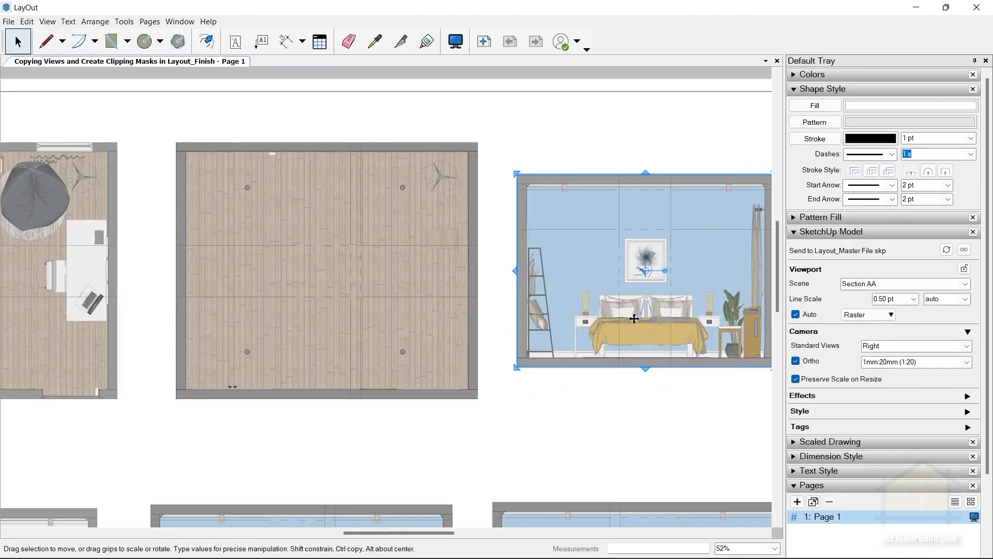
pyautogui.scroll(3, 514, 241)
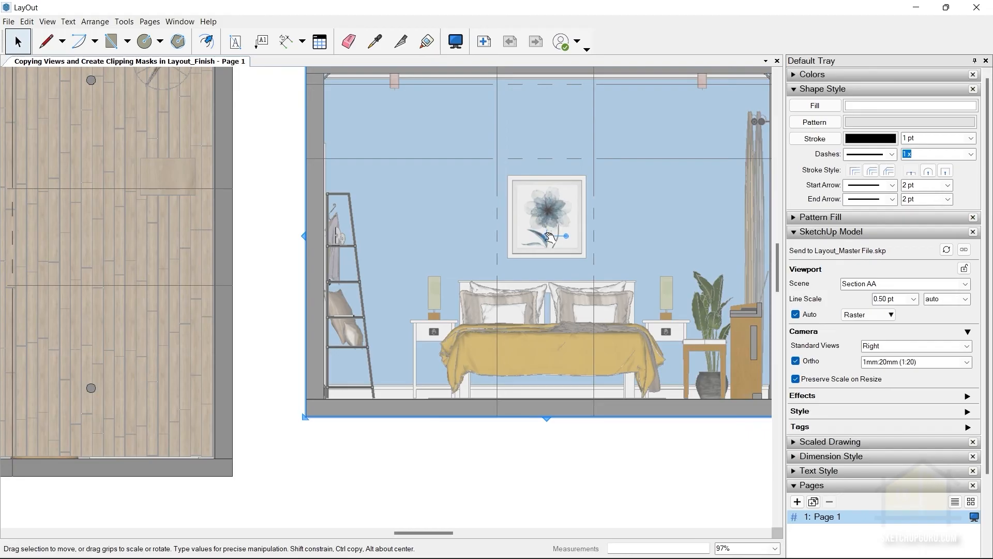
pyautogui.moveTo(549, 238); pyautogui.dragTo(503, 275)
pyautogui.moveTo(454, 303); pyautogui.dragTo(260, 451)
pyautogui.scroll(2, 409, 344)
pyautogui.scroll(-3, 288, 433)
pyautogui.scroll(5, 277, 441)
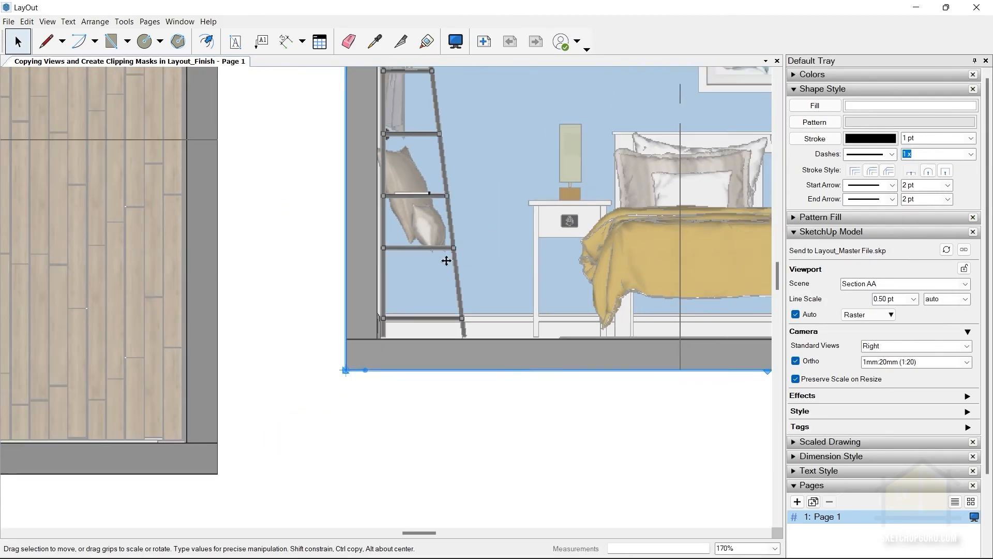
# Snap Section AA's lower-left corner to the RCP Plan's lower-right corner, shift it straight right to leave a gap, and deselect it.
pyautogui.moveTo(421, 304); pyautogui.dragTo(294, 408)
pyautogui.scroll(-6, 142, 417)
pyautogui.moveTo(252, 304); pyautogui.dragTo(314, 314)
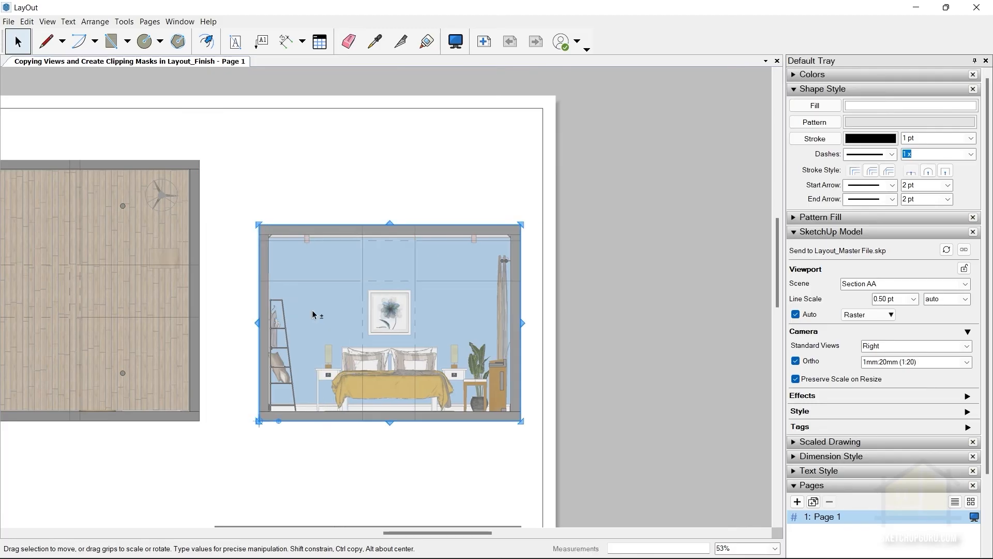
pyautogui.scroll(-9, 563, 166)
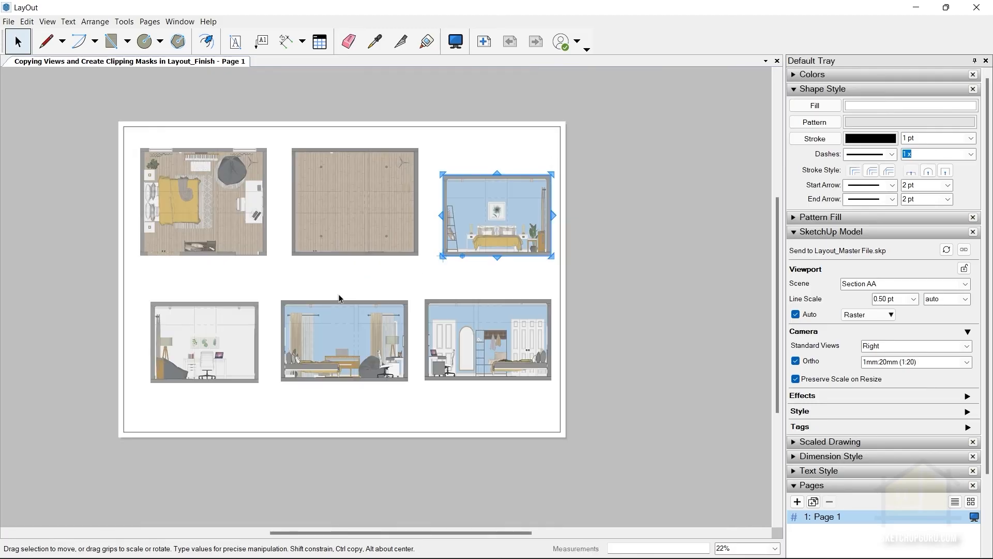
pyautogui.scroll(3, 230, 322)
pyautogui.click(386, 258)
# Select the Section CC viewport and relocate its centre grip to the lower-left outer corner.
pyautogui.scroll(2, 238, 324)
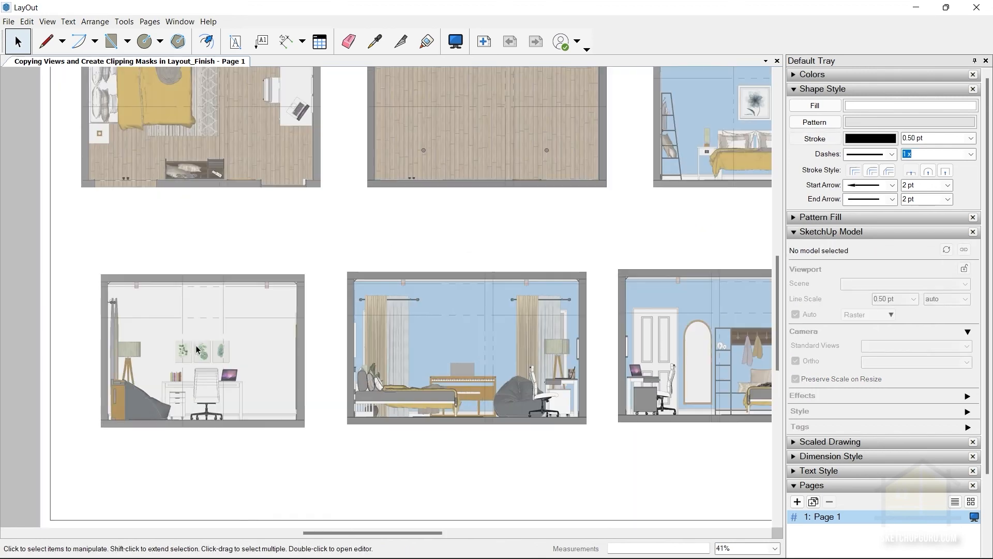
pyautogui.click(207, 357)
pyautogui.scroll(4, 487, 403)
pyautogui.click(606, 404)
pyautogui.scroll(2, 606, 403)
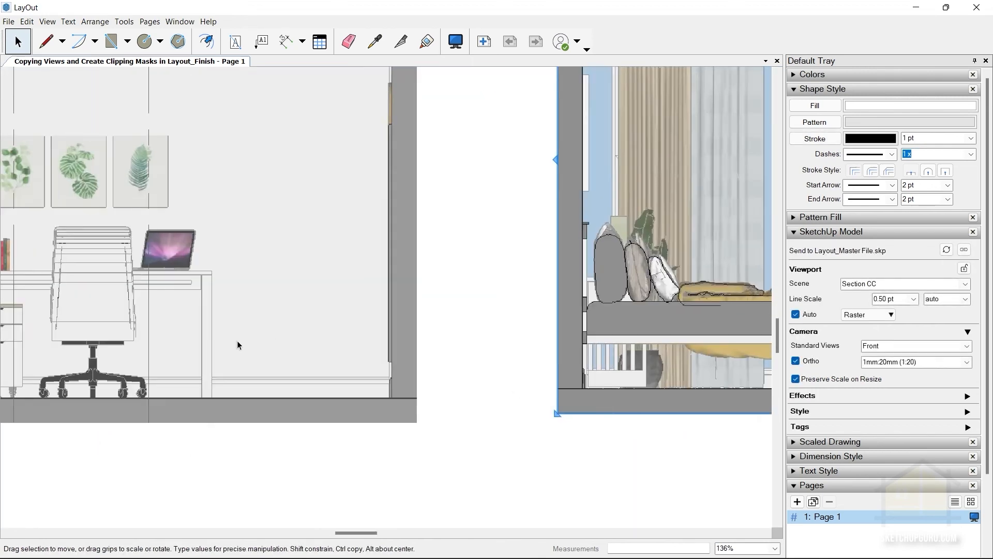
pyautogui.scroll(-5, 237, 340)
pyautogui.scroll(2, 503, 294)
pyautogui.scroll(3, 504, 294)
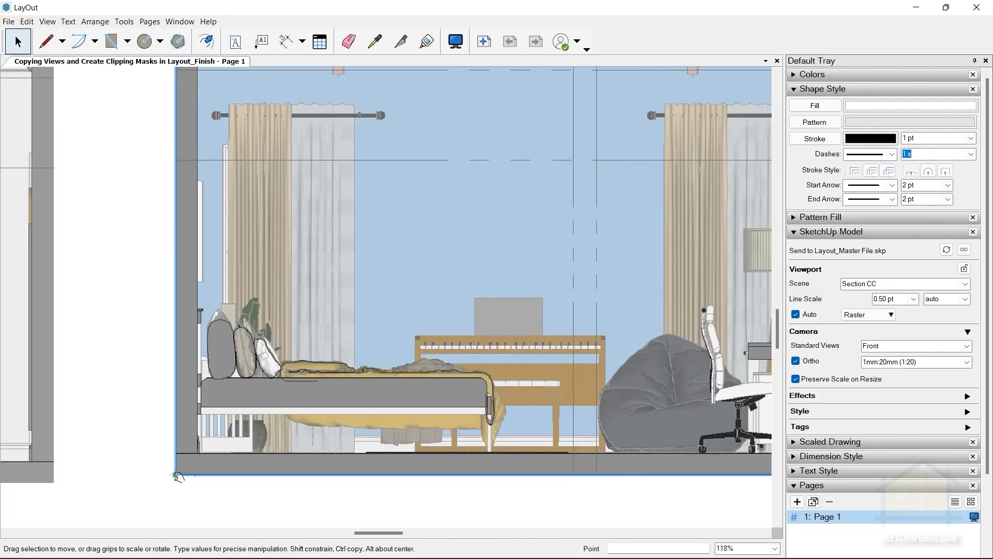
pyautogui.scroll(-1, 257, 457)
pyautogui.scroll(3, 240, 453)
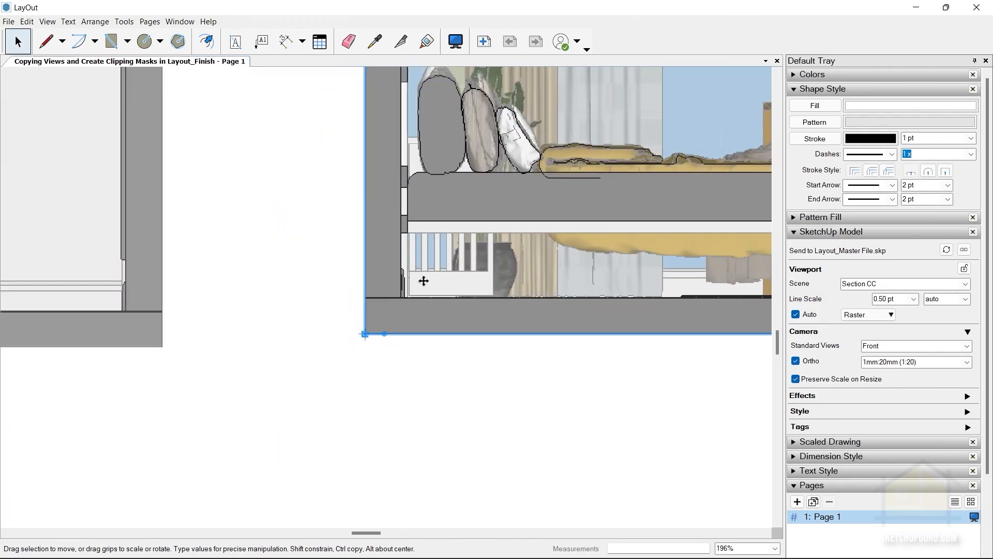
# Snap Section CC's lower-left corner to the lower-right corner of the elevation beside it and shift it straight right to leave a gap.
pyautogui.moveTo(251, 307); pyautogui.dragTo(218, 285)
pyautogui.scroll(-5, 195, 370)
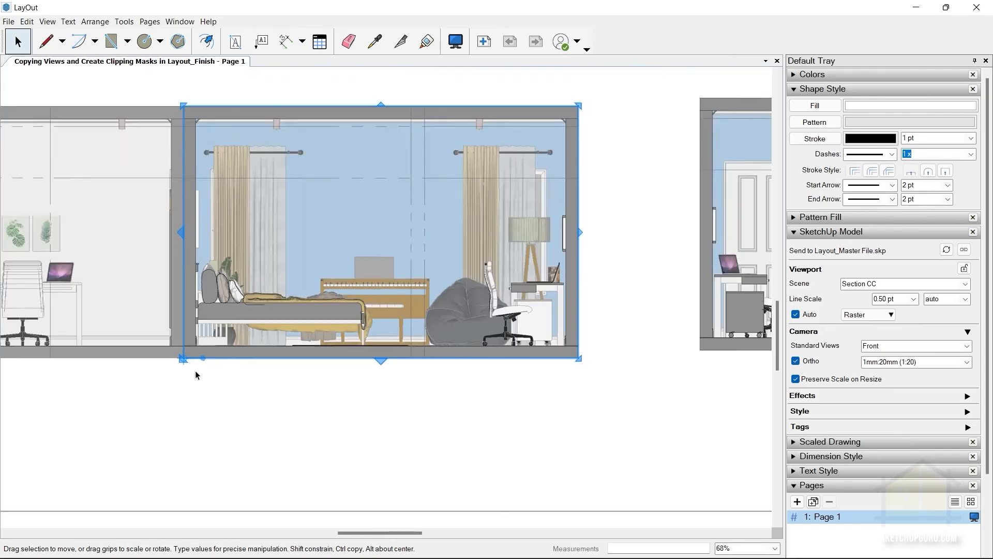
pyautogui.moveTo(260, 259); pyautogui.dragTo(308, 265)
# Select the Section DD viewport to align it with Section CC.
pyautogui.click(735, 337)
pyautogui.scroll(3, 735, 337)
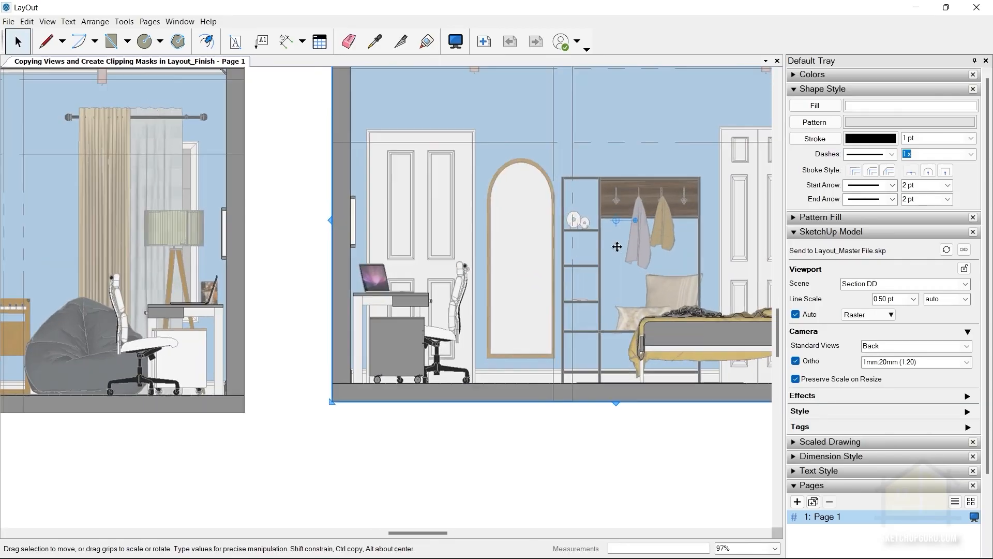
pyautogui.moveTo(609, 219); pyautogui.dragTo(341, 415)
pyautogui.scroll(-2, 490, 230)
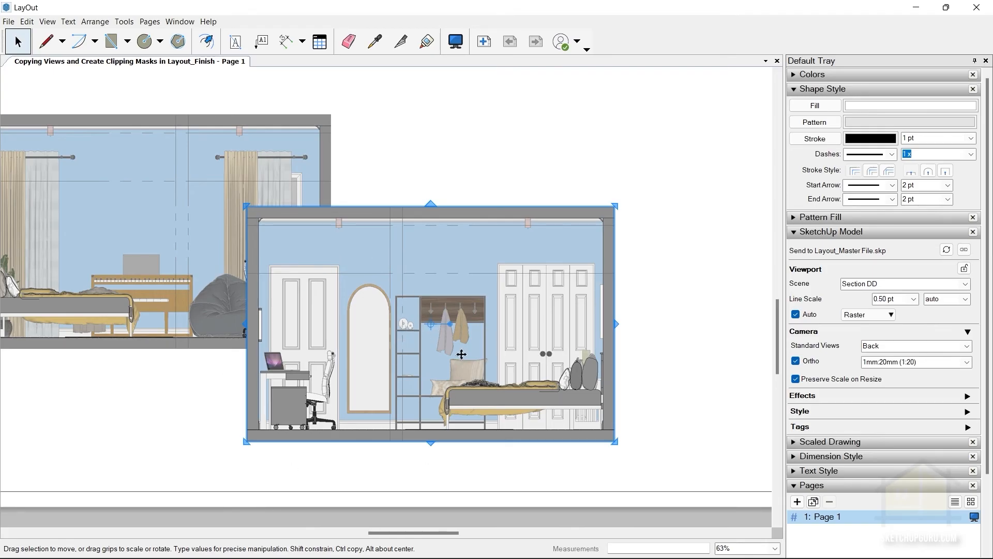
pyautogui.hotkey('ctrl', 'z')
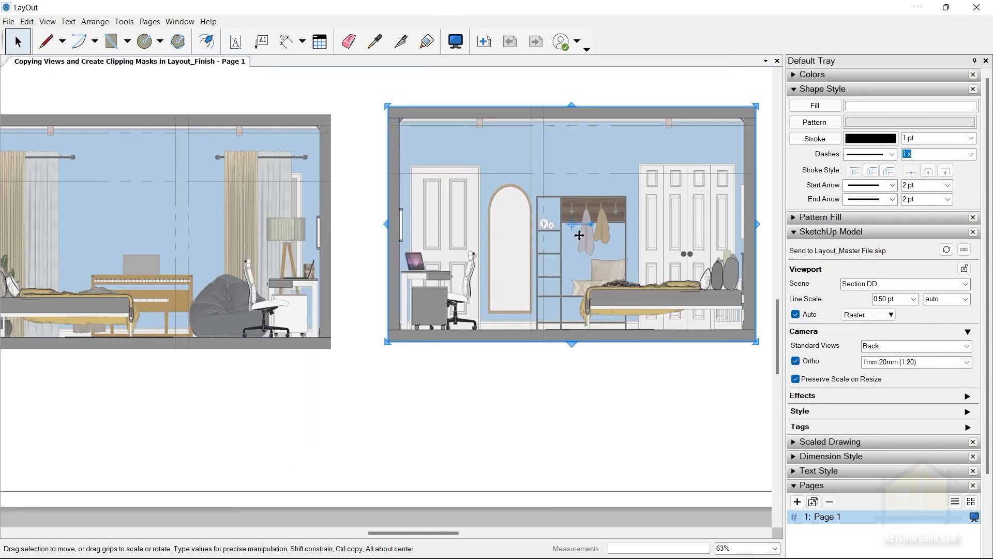
# Relocate the Section DD viewport's centre grip to its lower-left outer corner.
pyautogui.scroll(2, 575, 236)
pyautogui.scroll(2, 291, 388)
pyautogui.scroll(6, 202, 450)
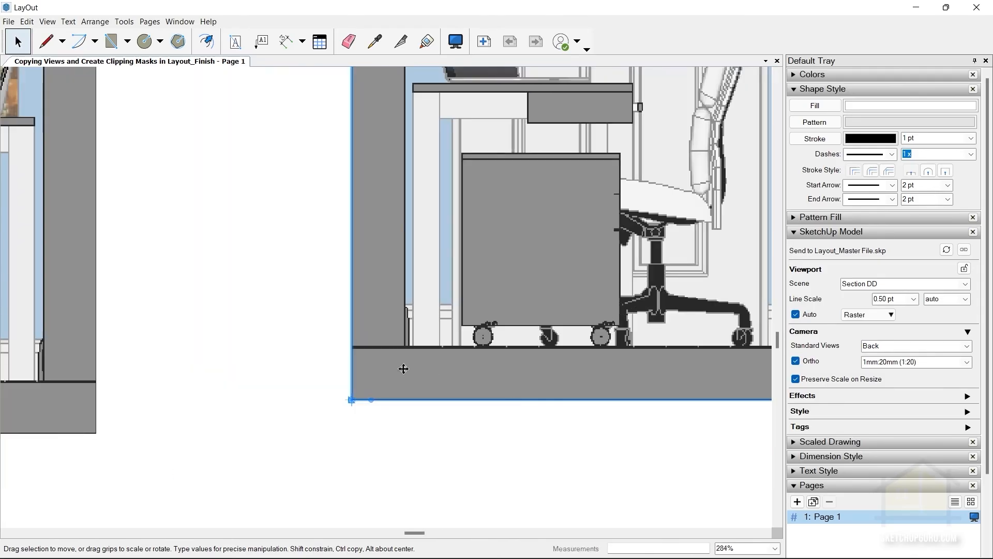
# Snap Section DD's lower-left corner to Section CC's lower-right corner, and shift it straight right about 46 mm to leave a gap.
pyautogui.moveTo(403, 369); pyautogui.dragTo(109, 412)
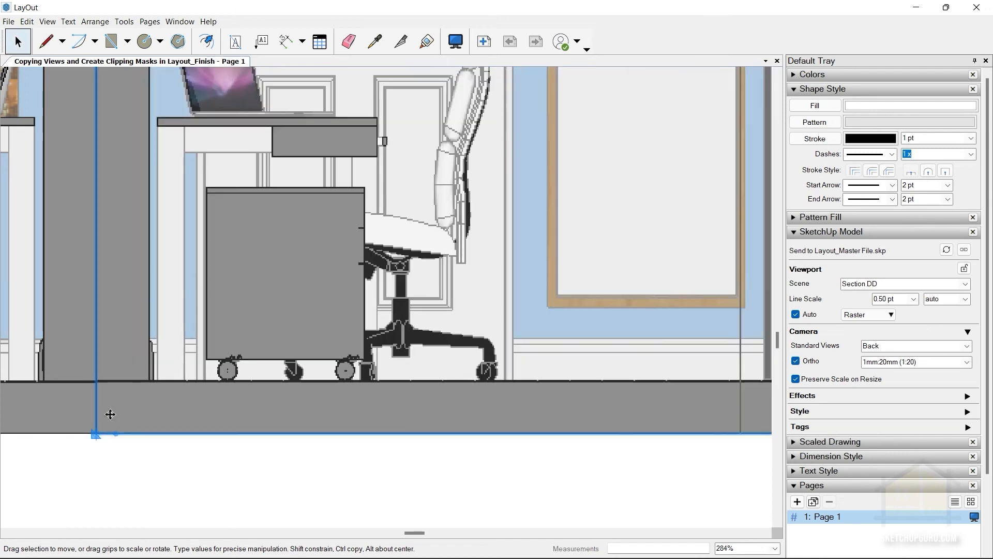
pyautogui.scroll(-6, 108, 414)
pyautogui.moveTo(323, 314); pyautogui.dragTo(407, 306)
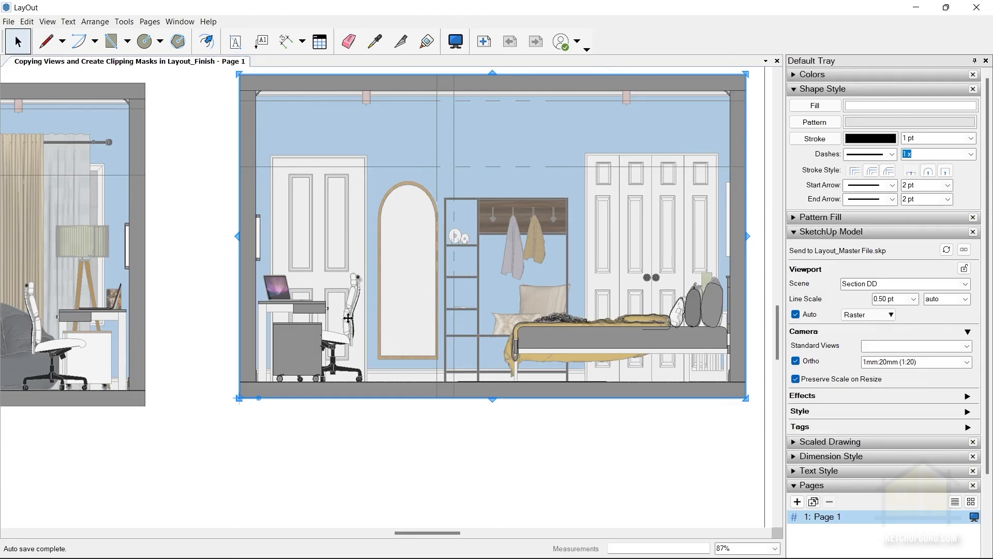
pyautogui.hotkey('ctrl', 'z')
pyautogui.moveTo(293, 311); pyautogui.dragTo(389, 305)
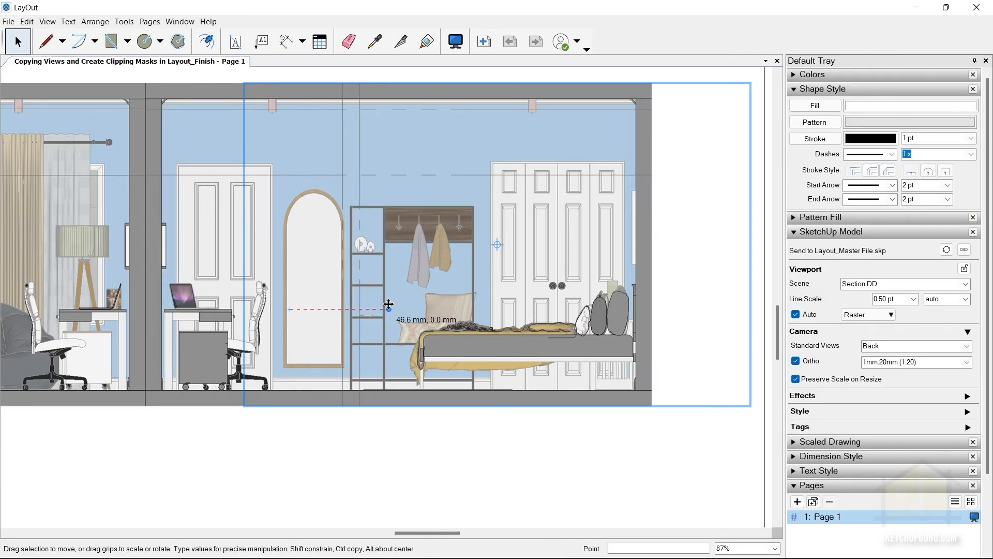
pyautogui.moveTo(389, 304); pyautogui.dragTo(387, 296)
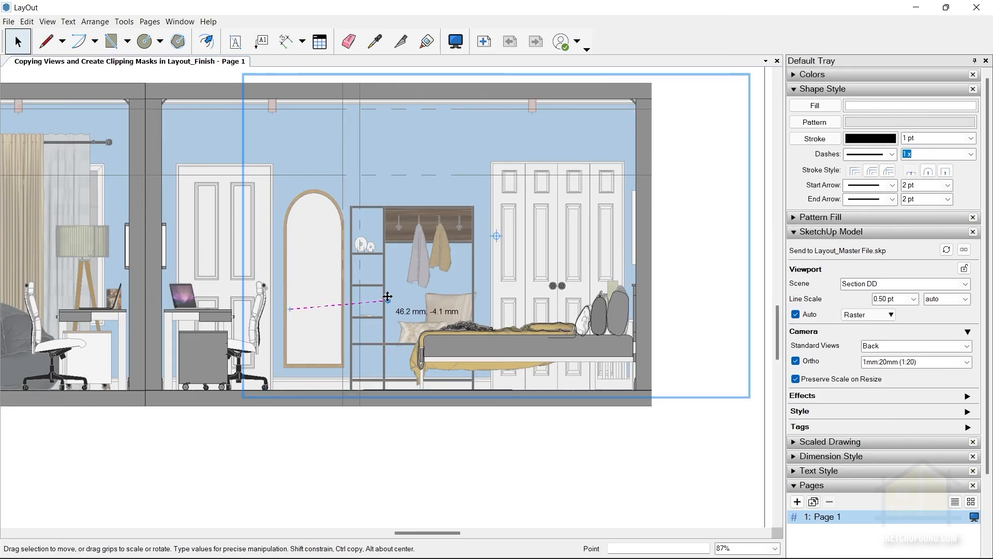
pyautogui.moveTo(387, 296); pyautogui.dragTo(386, 297)
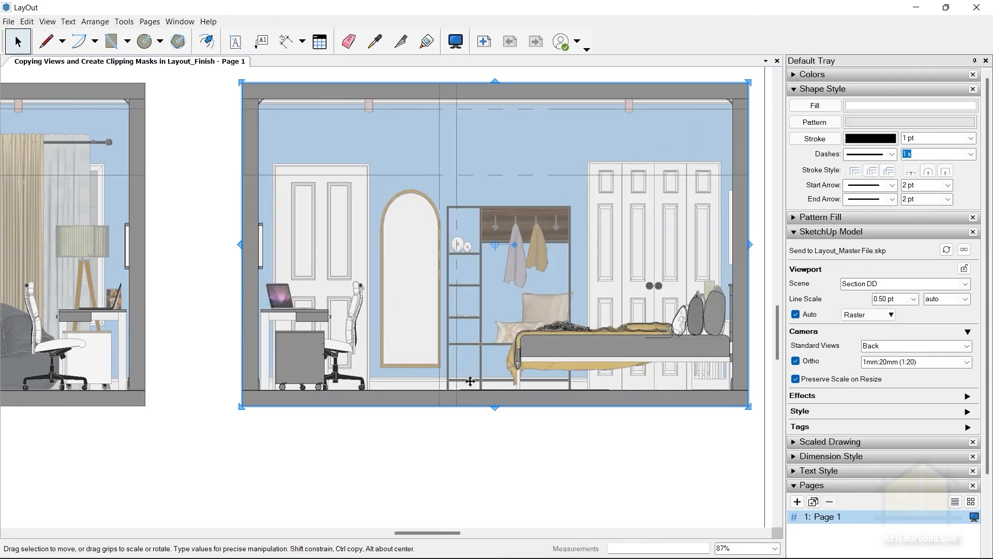
pyautogui.scroll(-4, 558, 294)
pyautogui.click(680, 304)
pyautogui.scroll(-3, 681, 305)
pyautogui.scroll(2, 536, 284)
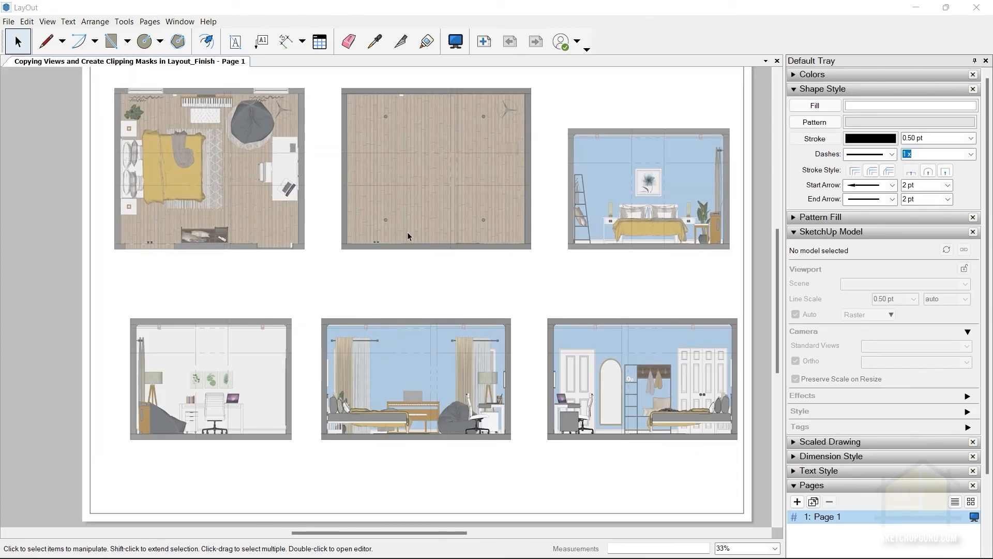
# Draw a vertical guide line from the RCP Plan's lower-left corner down past the Section CC viewport.
pyautogui.click(46, 41)
pyautogui.scroll(1, 333, 257)
pyautogui.scroll(1, 333, 257)
pyautogui.click(343, 248)
pyautogui.scroll(-2, 344, 248)
pyautogui.click(345, 468)
pyautogui.press('space')
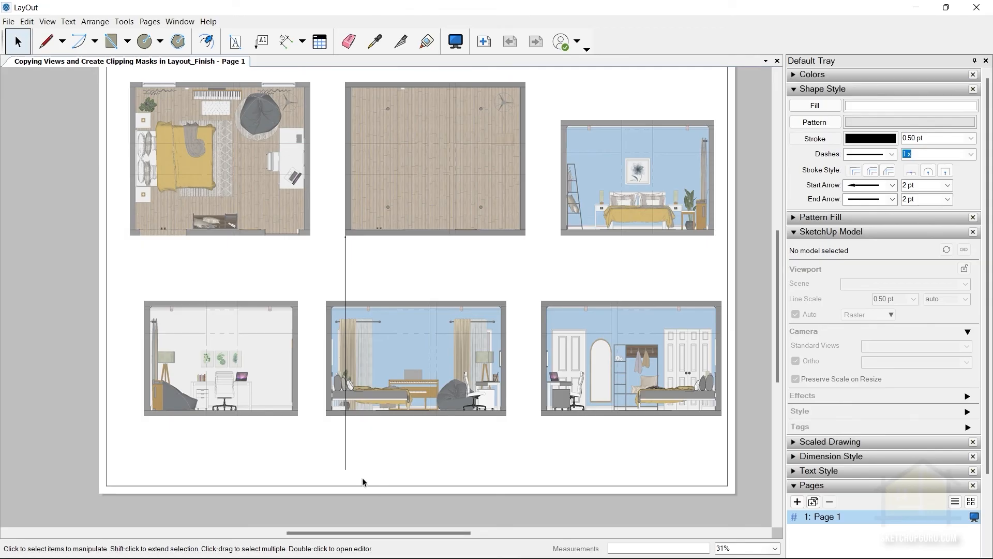
# Relocate Section CC's centre grip to its upper-left corner and shift the viewport about 25.6 mm straight right onto the guide line.
pyautogui.click(396, 325)
pyautogui.scroll(3, 362, 331)
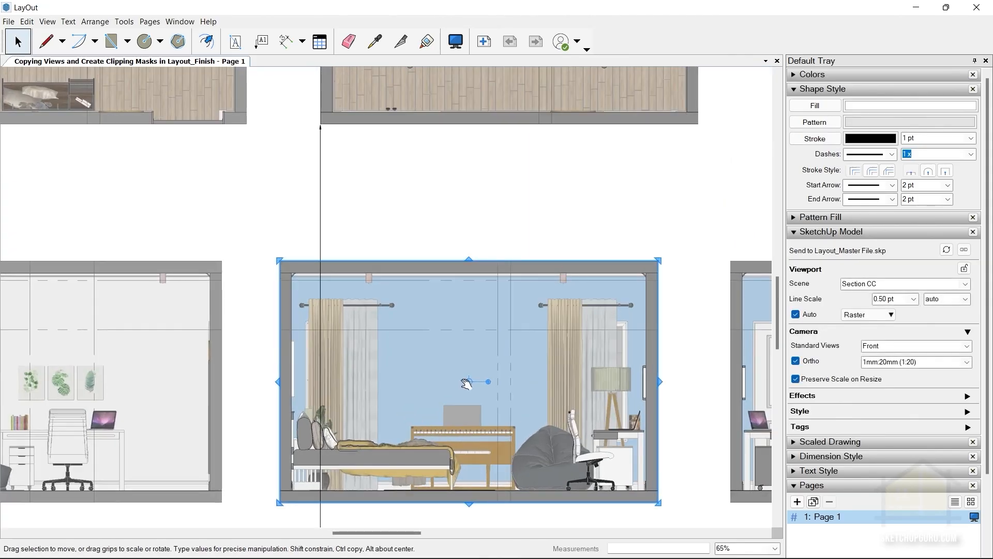
pyautogui.moveTo(470, 381)
pyautogui.mouseDown()
pyautogui.moveTo(312, 269)
pyautogui.moveTo(279, 260)
pyautogui.mouseUp()
pyautogui.moveTo(366, 293); pyautogui.dragTo(400, 293)
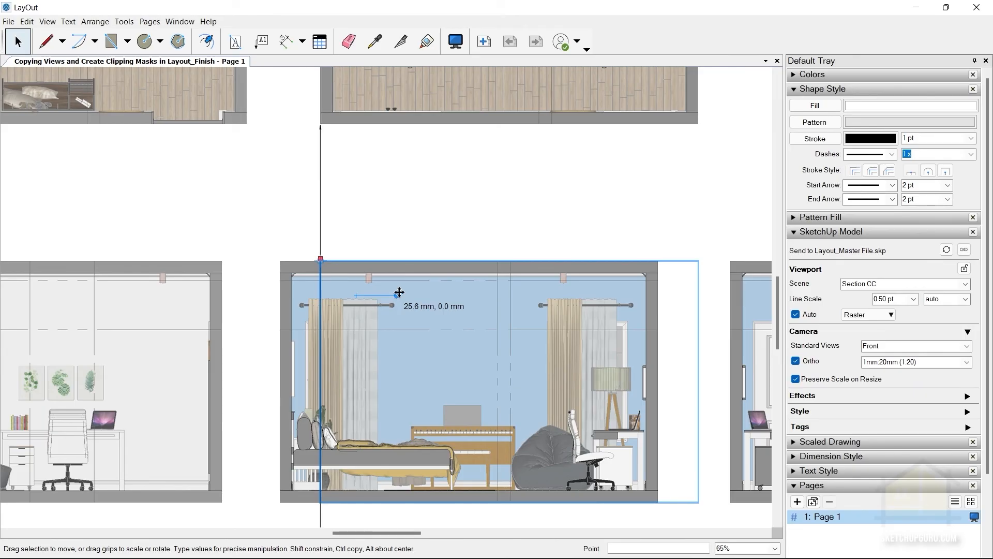
pyautogui.moveTo(400, 292); pyautogui.dragTo(399, 293)
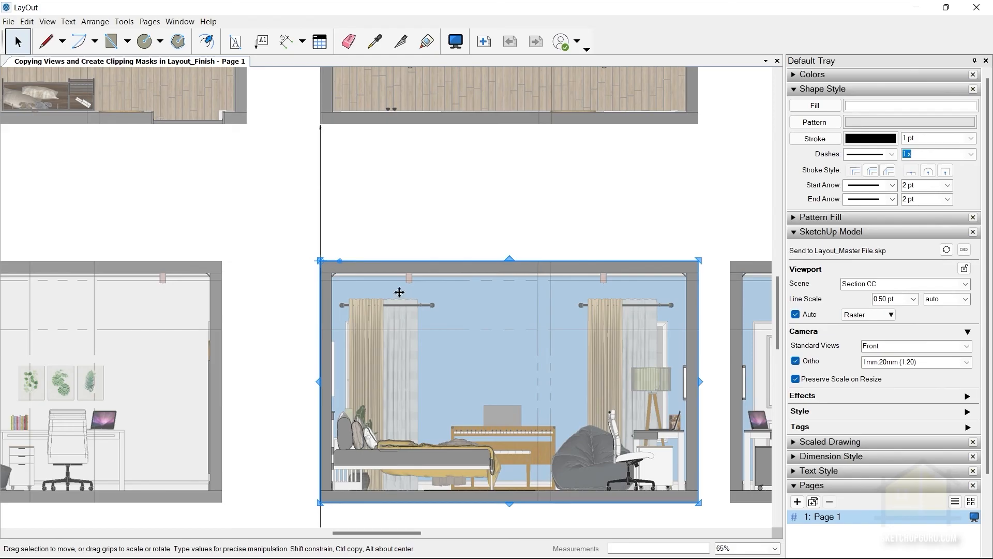
pyautogui.click(282, 249)
pyautogui.scroll(4, 254, 256)
pyautogui.press('l')
pyautogui.click(243, 200)
pyautogui.scroll(-4, 333, 179)
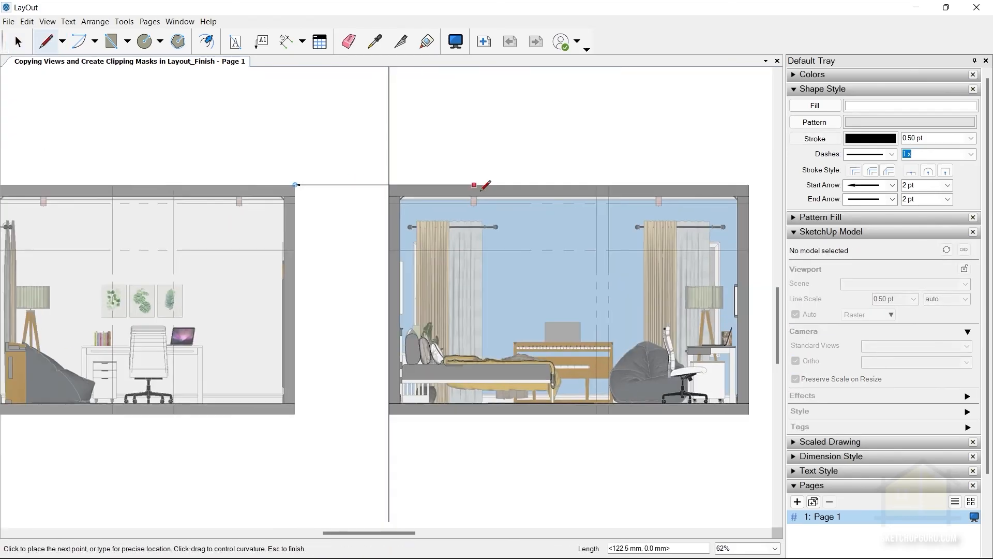
pyautogui.scroll(-2, 395, 195)
pyautogui.scroll(1, 401, 201)
pyautogui.scroll(-2, 439, 151)
pyautogui.press('space')
# Delete the vertical guide line between the RCP Plan and Section CC.
pyautogui.click(379, 170)
pyautogui.press('Delete')
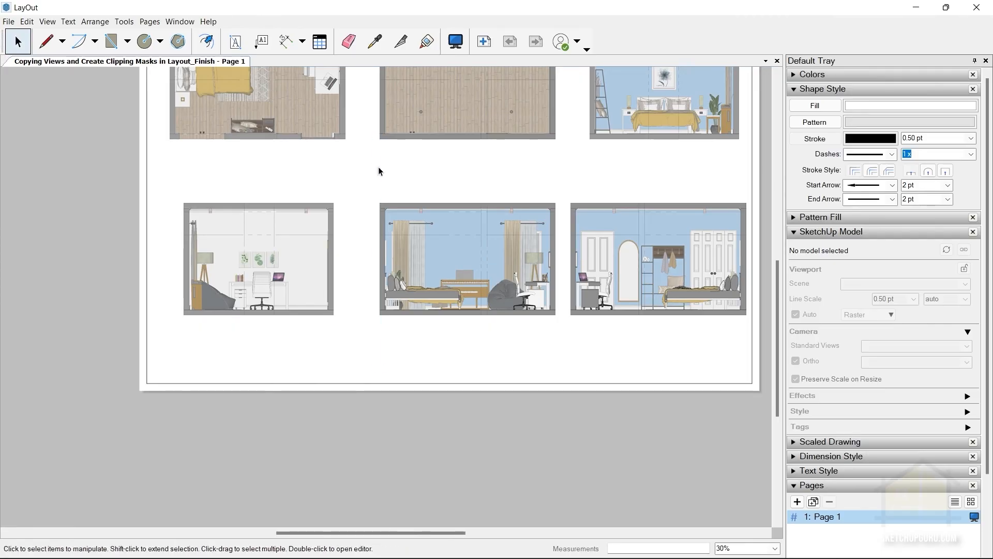
pyautogui.scroll(-2, 378, 166)
pyautogui.scroll(2, 470, 207)
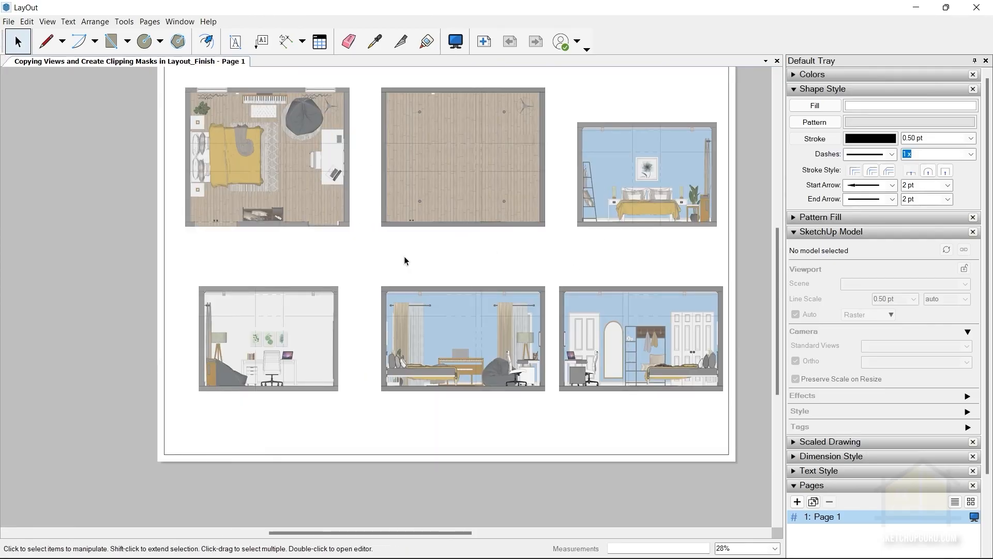
# Select the RCP Plan and Section CC viewports together and shift them straight left.
pyautogui.click(470, 312)
pyautogui.keyDown('ctrl'); pyautogui.click(464, 182); pyautogui.keyUp('ctrl')
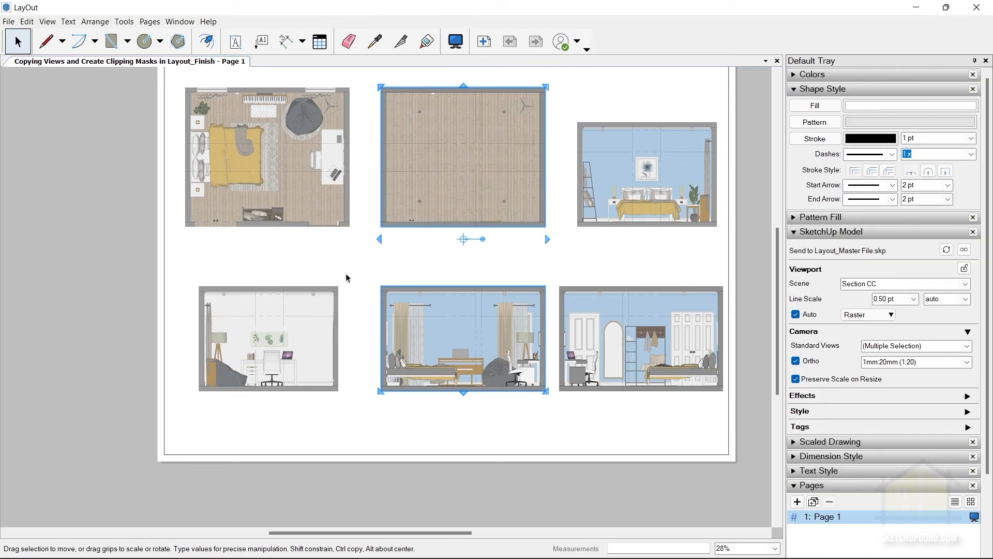
pyautogui.moveTo(472, 166); pyautogui.dragTo(455, 166)
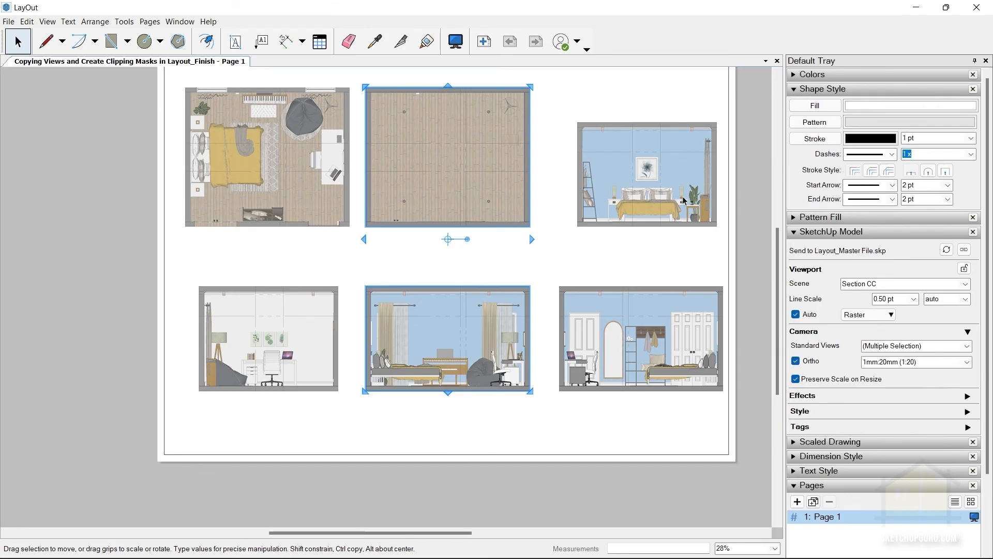
# Nudge the RCP Plan and Section CC viewports horizontally, in fine and coarse increments, to balance the gaps between the columns.
pyautogui.press('Right')
pyautogui.press('Right')
pyautogui.press('Right')
pyautogui.press('Right')
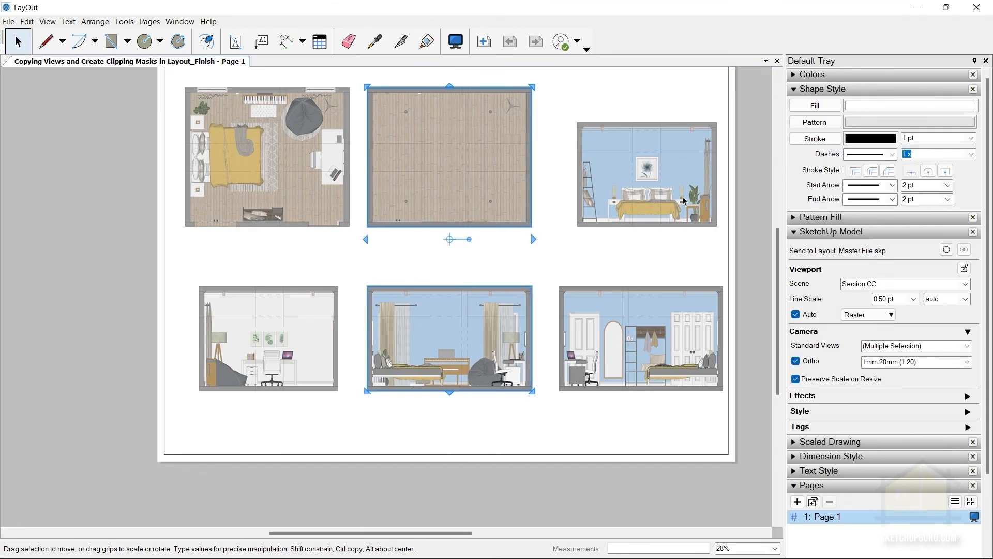
pyautogui.press('Left')
pyautogui.press('Left')
pyautogui.press('Right')
pyautogui.press('Right')
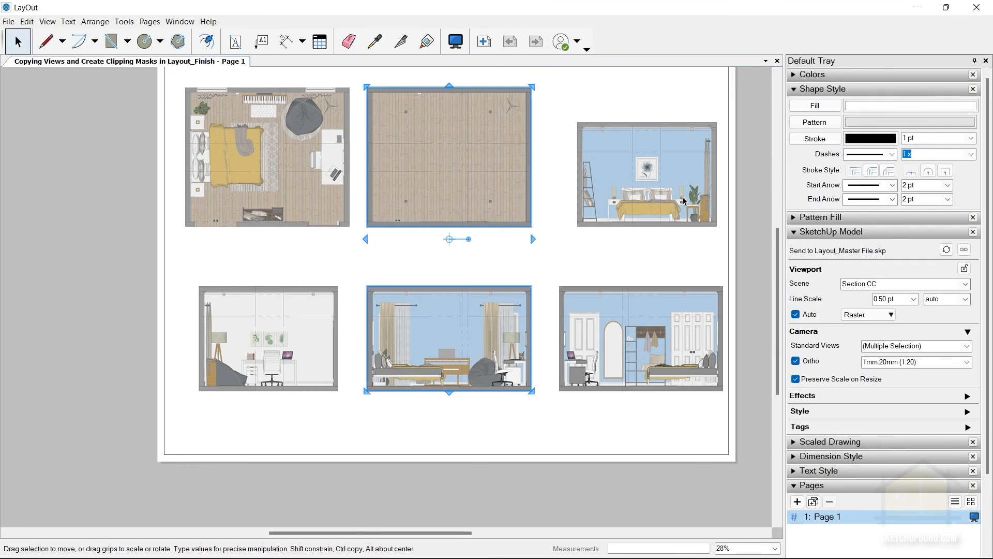
pyautogui.press('Right')
pyautogui.press('Right')
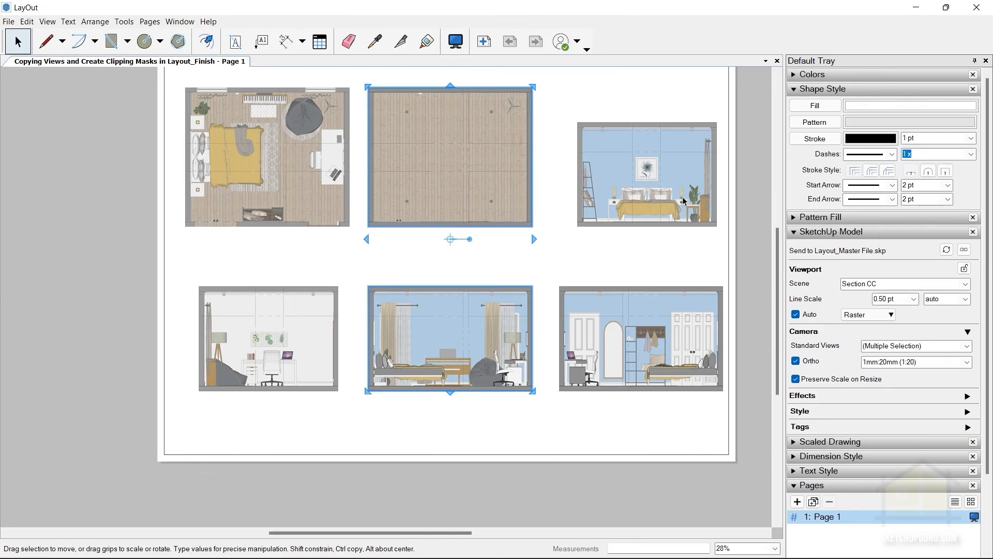
pyautogui.hotkey('shift', 'Right')
pyautogui.hotkey('shift', 'Right')
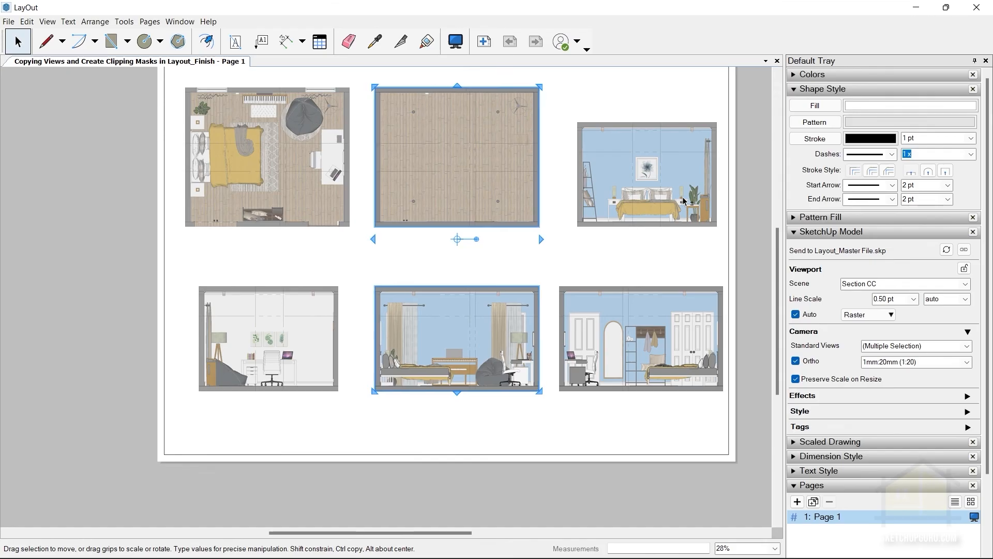
pyautogui.hotkey('shift', 'Right')
pyautogui.hotkey('shift', 'Left')
pyautogui.hotkey('shift', 'Left')
pyautogui.hotkey('shift', 'Left')
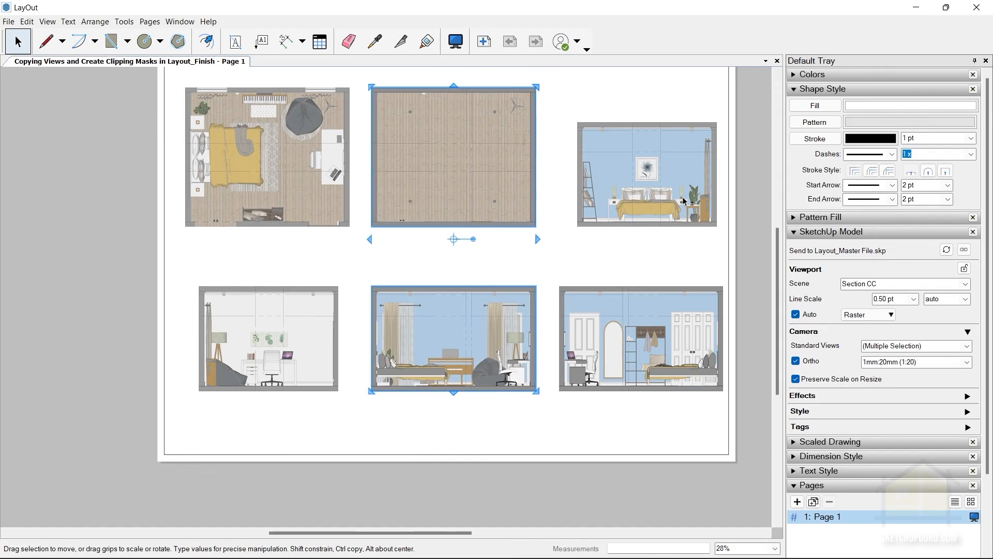
pyautogui.hotkey('shift', 'Right')
pyautogui.hotkey('shift', 'Right')
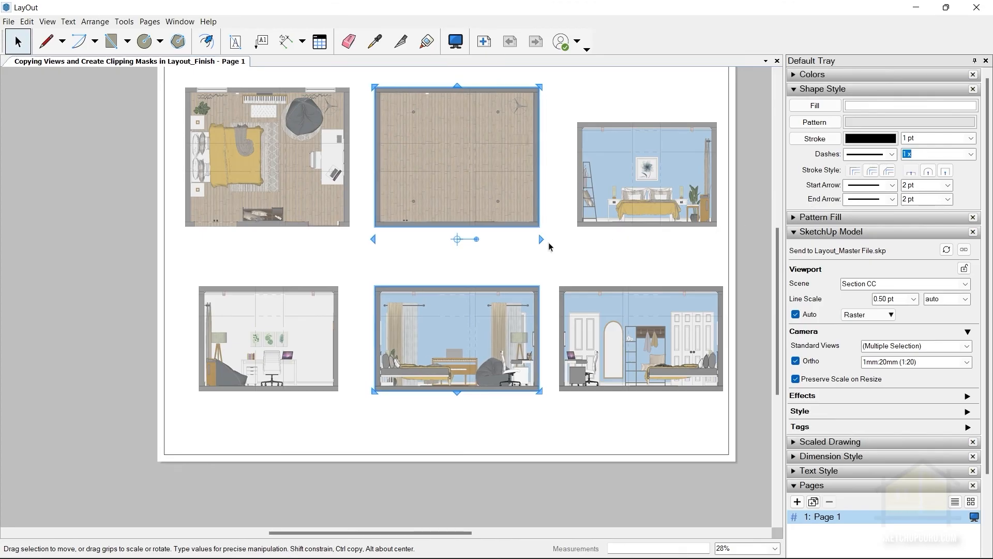
# Draw a vertical guide line upward from Section DD's upper-left corner, beside the Section AA viewport.
pyautogui.click(627, 220)
pyautogui.scroll(3, 628, 219)
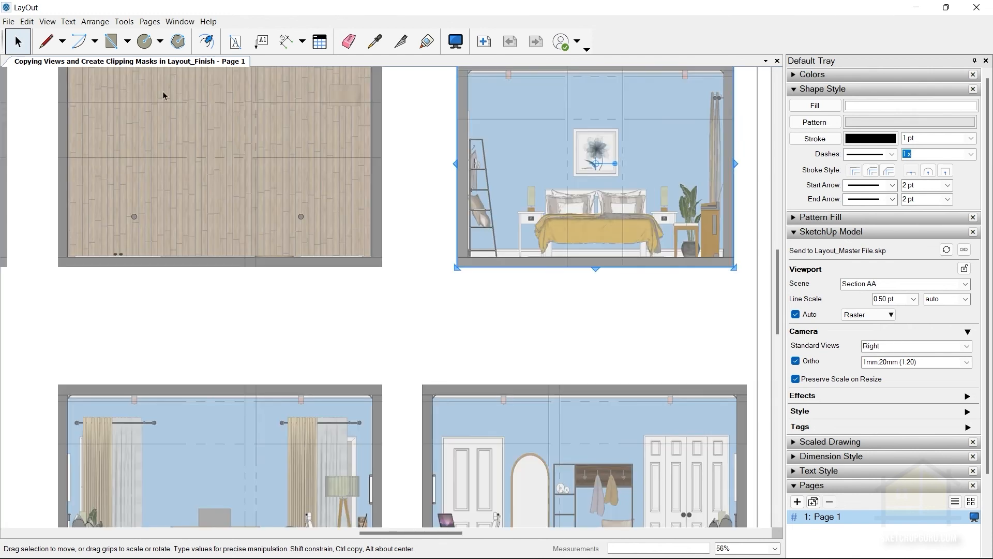
pyautogui.click(55, 48)
pyautogui.click(422, 384)
pyautogui.click(422, 139)
pyautogui.press('space')
# Relocate Section AA's centre grip to its lower-left corner and shift the viewport straight left onto the guide line.
pyautogui.click(489, 200)
pyautogui.scroll(2, 465, 199)
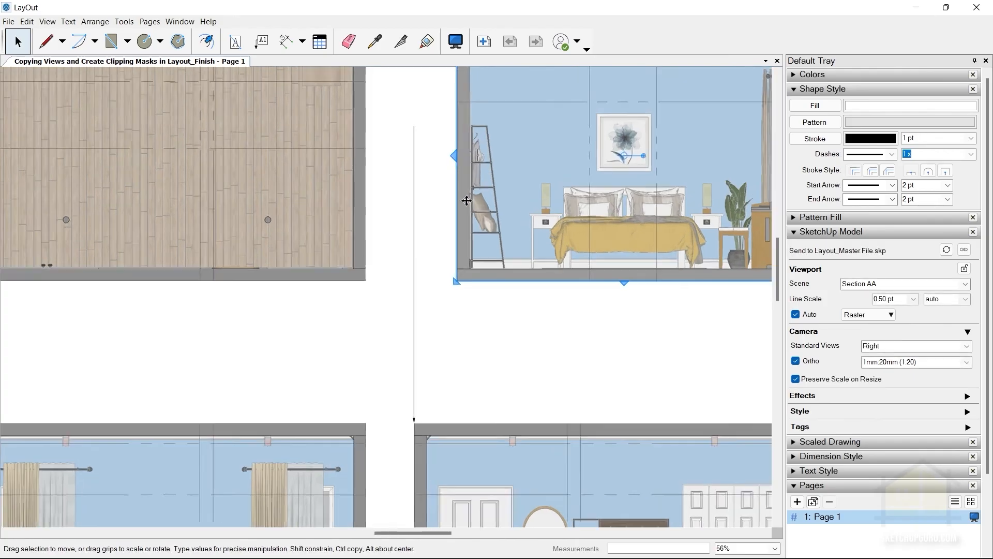
pyautogui.moveTo(676, 141); pyautogui.dragTo(454, 308)
pyautogui.moveTo(494, 264); pyautogui.dragTo(431, 263)
# Delete the vertical guide line between Section AA and Section DD.
pyautogui.scroll(-3, 439, 263)
pyautogui.click(415, 342)
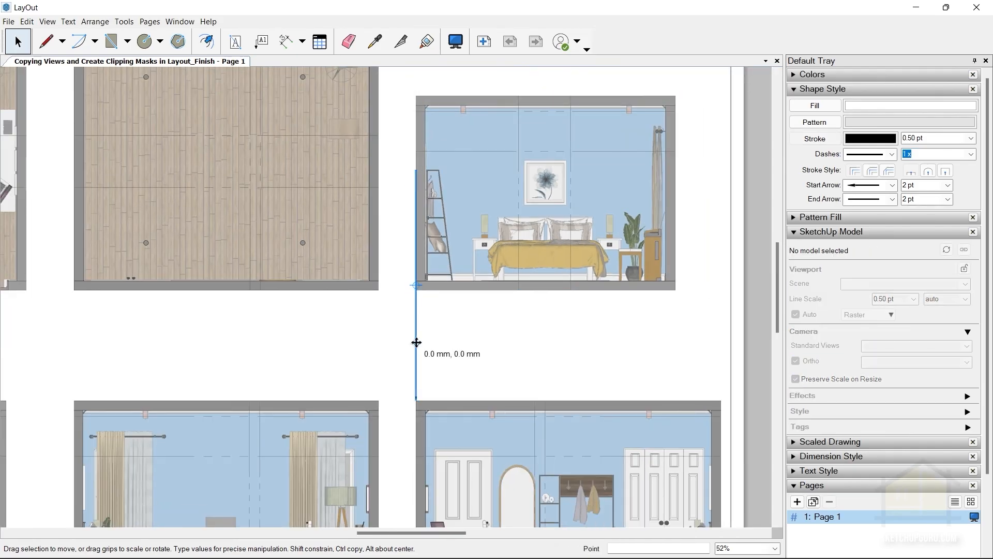
pyautogui.click(439, 317)
# Select the Section AA and Section DD viewports together and nudge them slightly right.
pyautogui.click(475, 241)
pyautogui.scroll(-3, 507, 318)
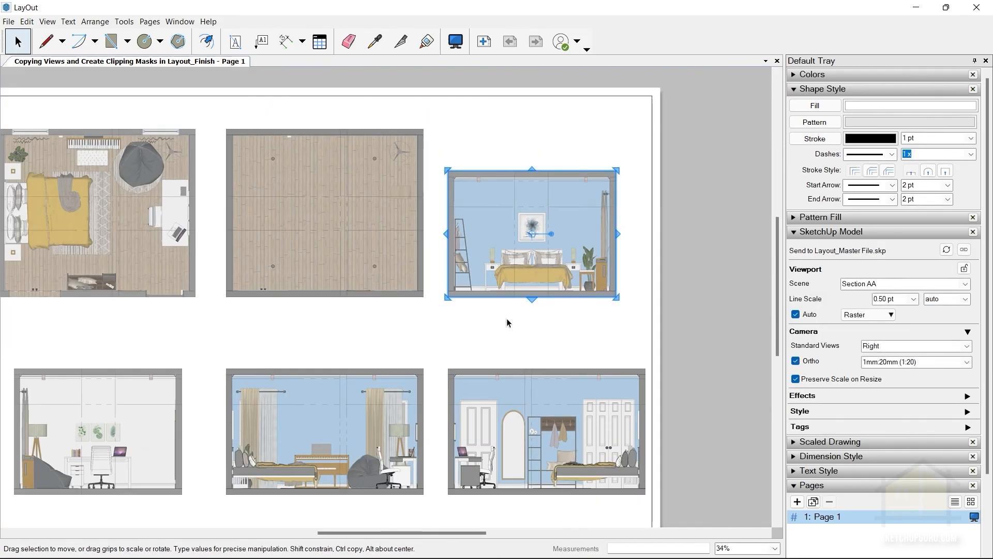
pyautogui.scroll(1, 432, 303)
pyautogui.moveTo(572, 290); pyautogui.dragTo(572, 220, button='middle')
pyautogui.keyDown('shift'); pyautogui.click(540, 331); pyautogui.keyUp('shift')
pyautogui.press('Right')
pyautogui.press('Right')
pyautogui.press('Right')
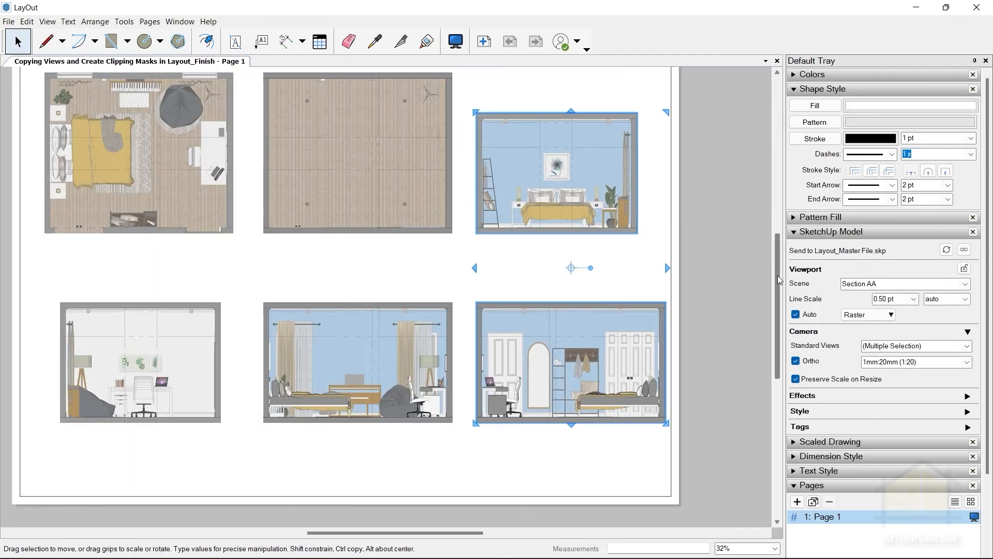
pyautogui.press('Right')
# Select the Section BB and Furniture Plan viewports and examine how they align with each other.
pyautogui.moveTo(778, 275); pyautogui.dragTo(756, 304)
pyautogui.scroll(3, 335, 281)
pyautogui.scroll(-3, 623, 277)
pyautogui.click(227, 135)
pyautogui.click(236, 234)
pyautogui.scroll(4, 195, 177)
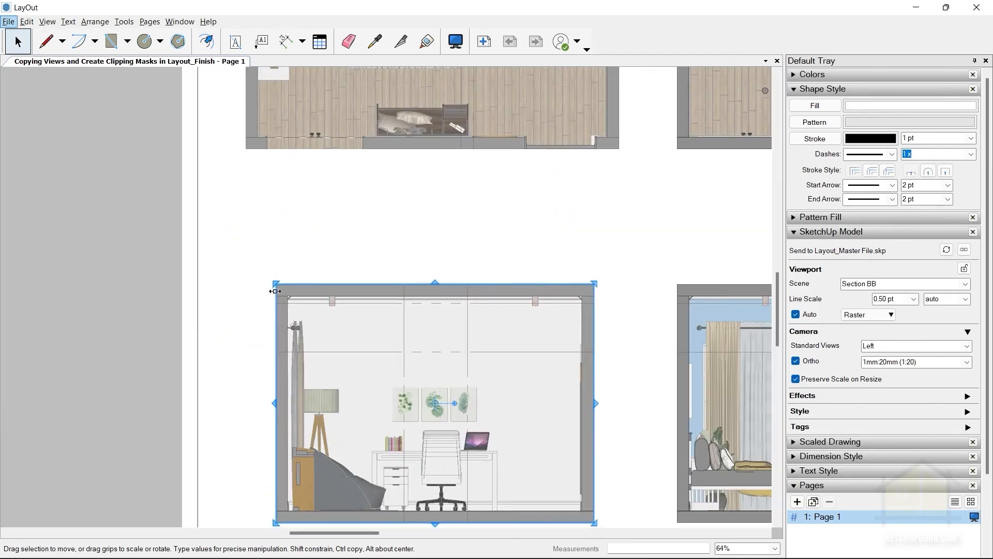
pyautogui.scroll(-3, 433, 188)
pyautogui.keyDown('shift'); pyautogui.click(438, 153); pyautogui.keyUp('shift')
pyautogui.scroll(-3, 438, 153)
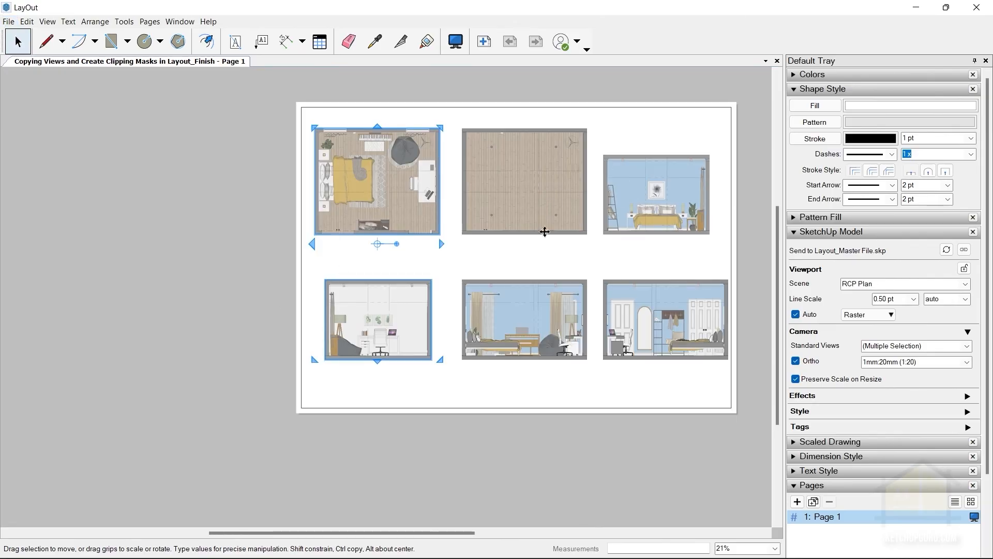
# Shift the Section AA viewport slightly right above Section DD and clear the selection.
pyautogui.click(547, 206)
pyautogui.click(642, 207)
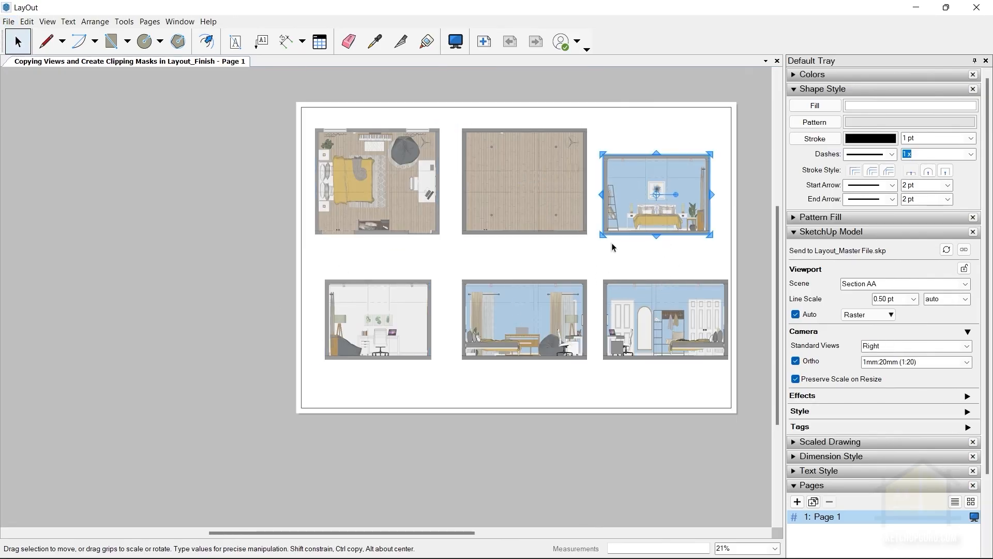
pyautogui.moveTo(652, 234); pyautogui.dragTo(660, 235)
pyautogui.click(488, 266)
pyautogui.scroll(-1, 410, 297)
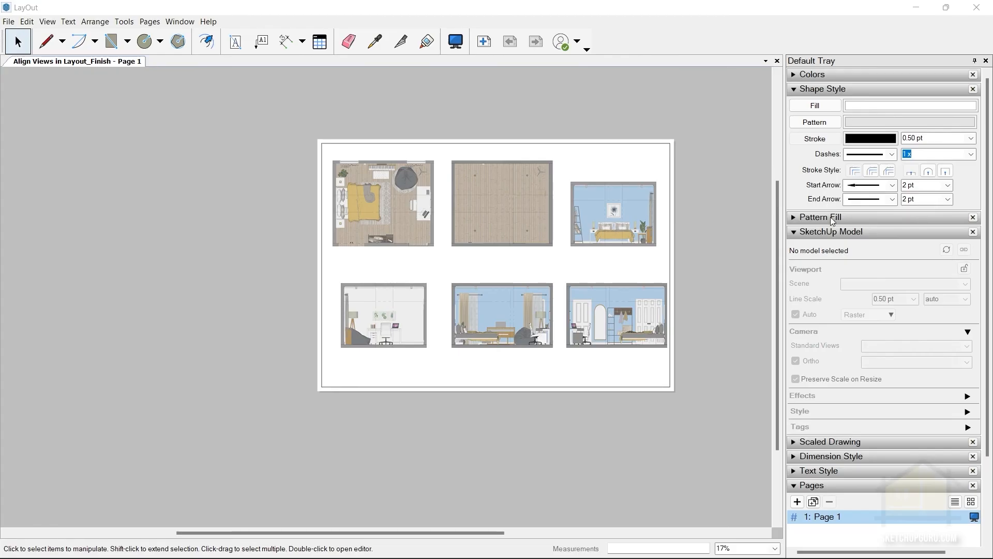
# Show the document's layer list and add a new layer named FURNITURE PLAN.
pyautogui.click(850, 233)
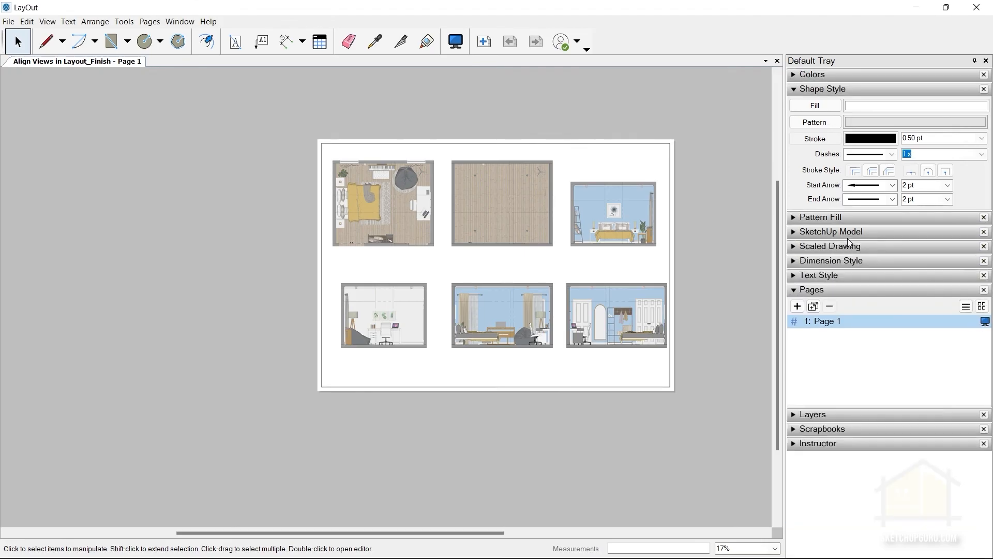
pyautogui.click(822, 290)
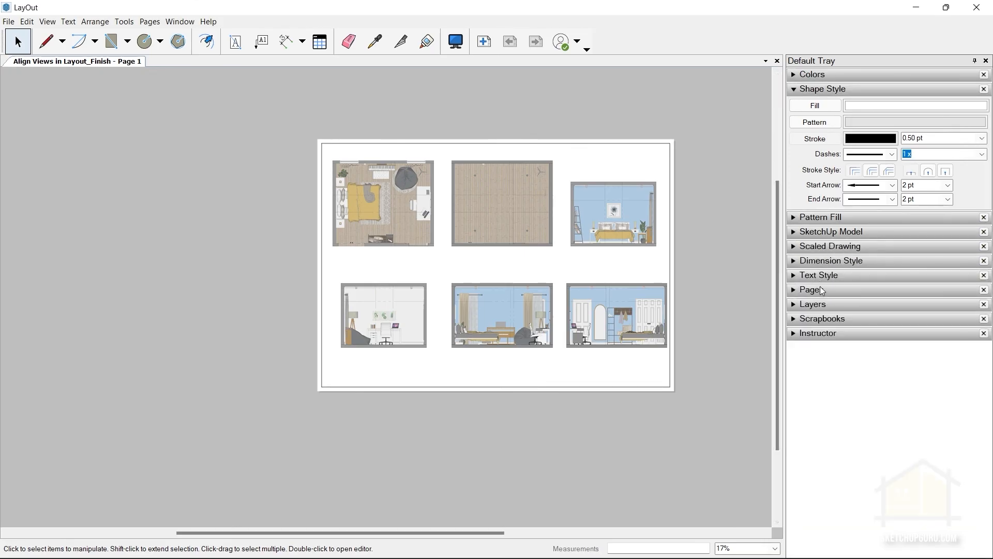
pyautogui.click(811, 306)
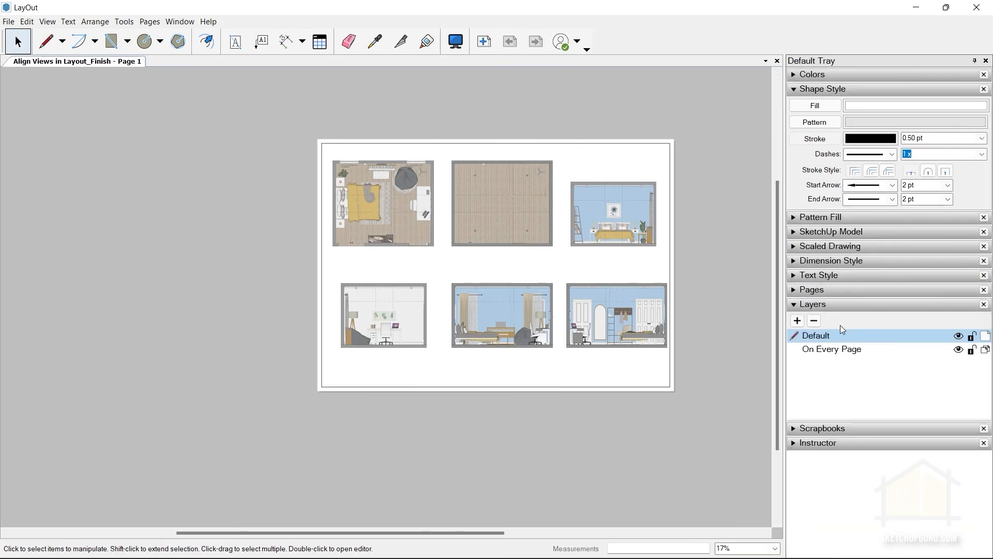
pyautogui.click(797, 321)
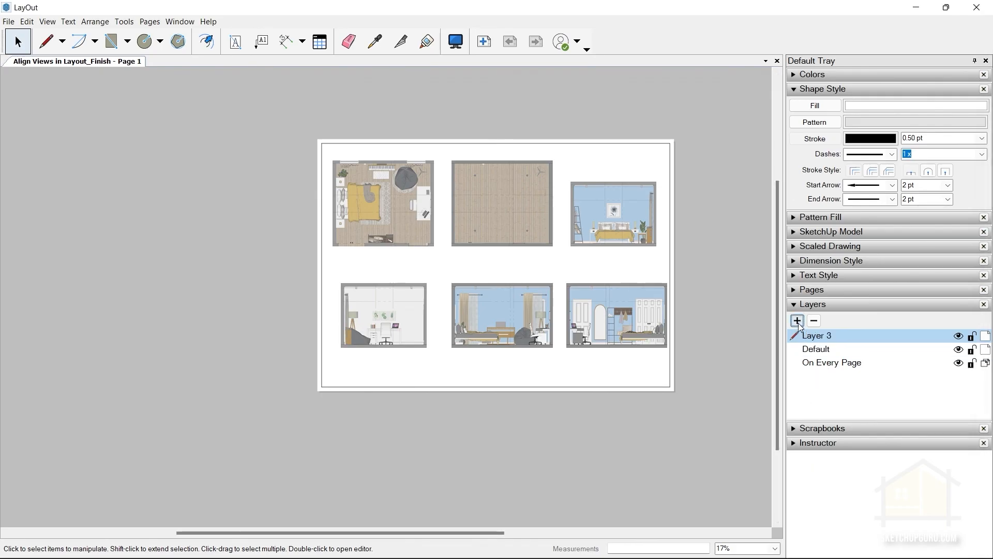
pyautogui.rightClick(831, 335)
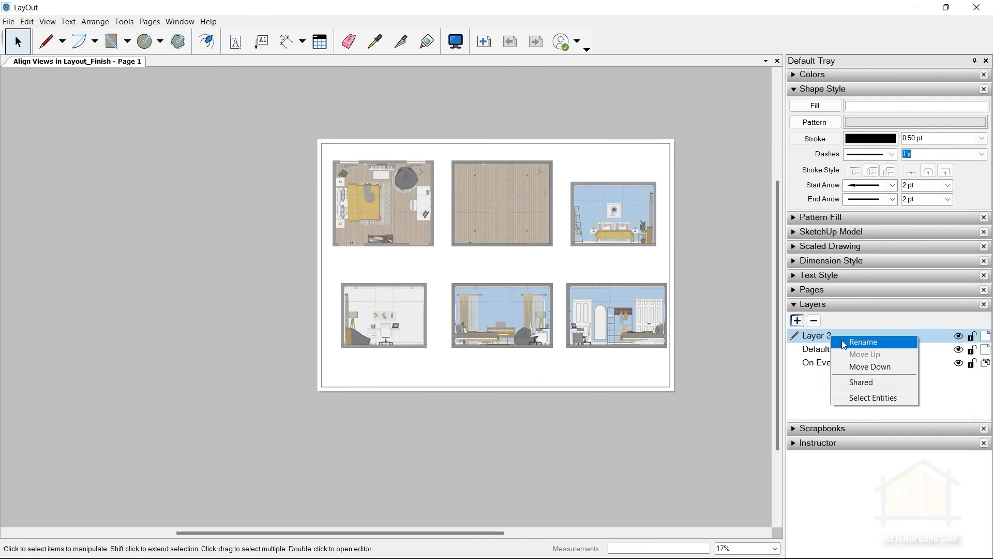
pyautogui.click(862, 342)
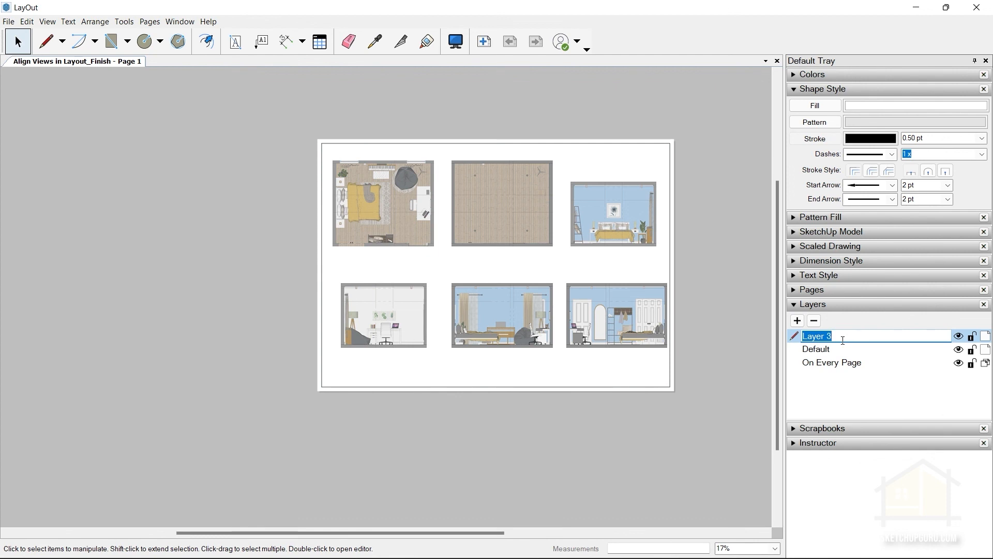
pyautogui.write('FURNITURE PLAN')
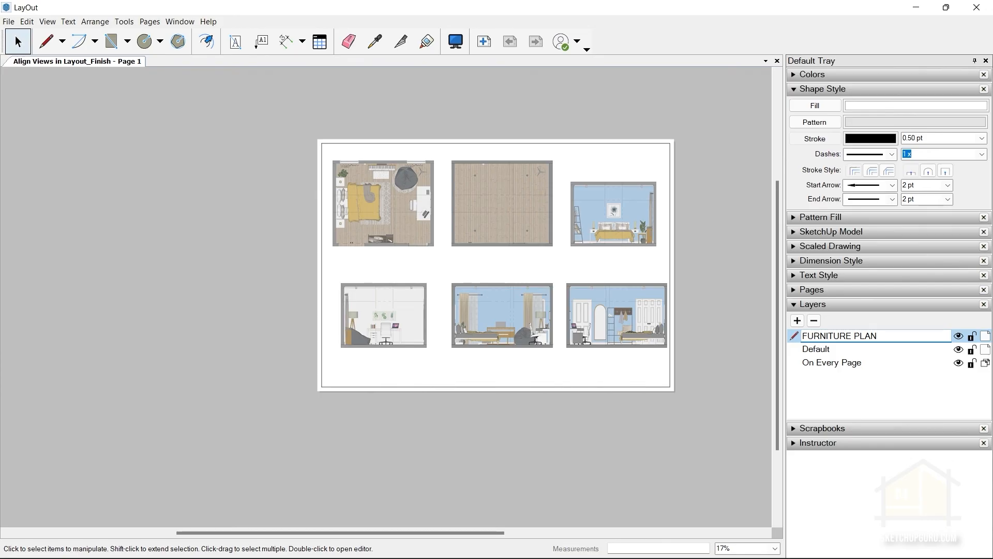
pyautogui.press('Return')
# Add a layer named RCP PLAN above the FURNITURE PLAN layer.
pyautogui.click(796, 321)
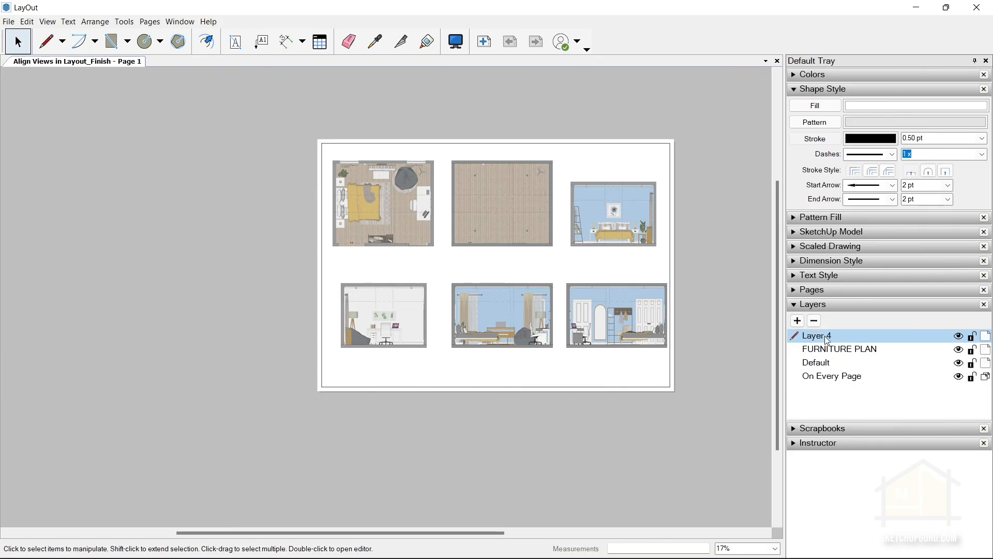
pyautogui.rightClick(827, 337)
pyautogui.click(838, 342)
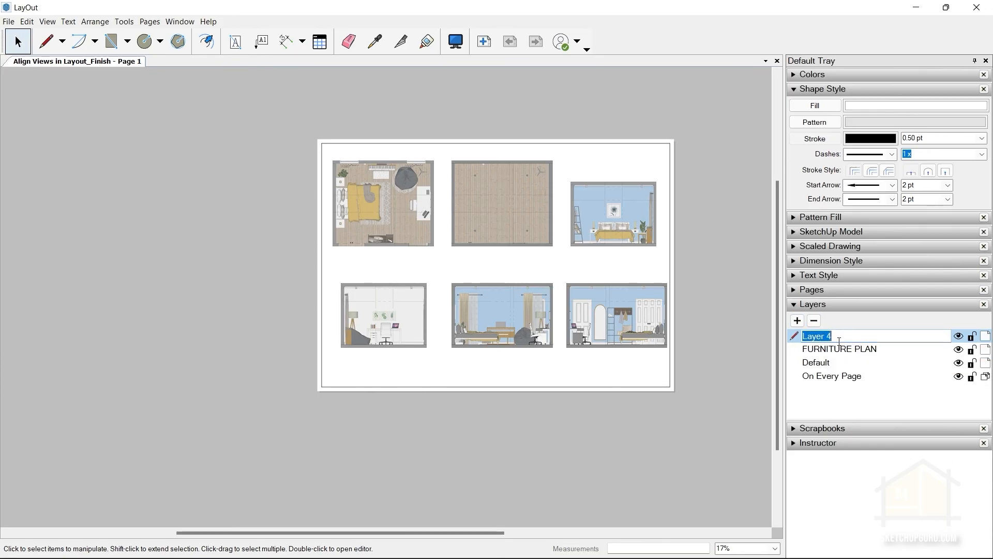
pyautogui.write('RCP PLAN')
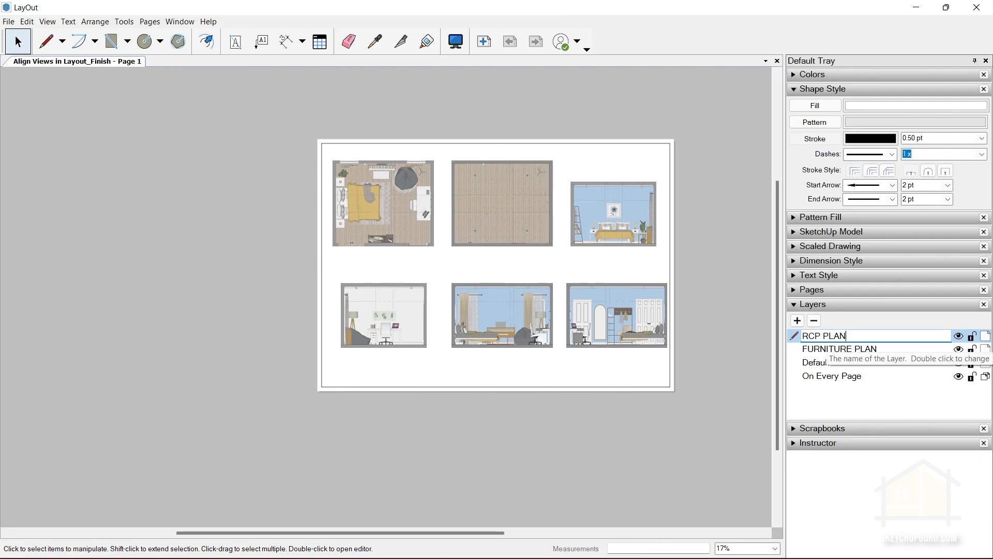
pyautogui.press('Return')
# Add a layer named AA for the first section view.
pyautogui.click(797, 319)
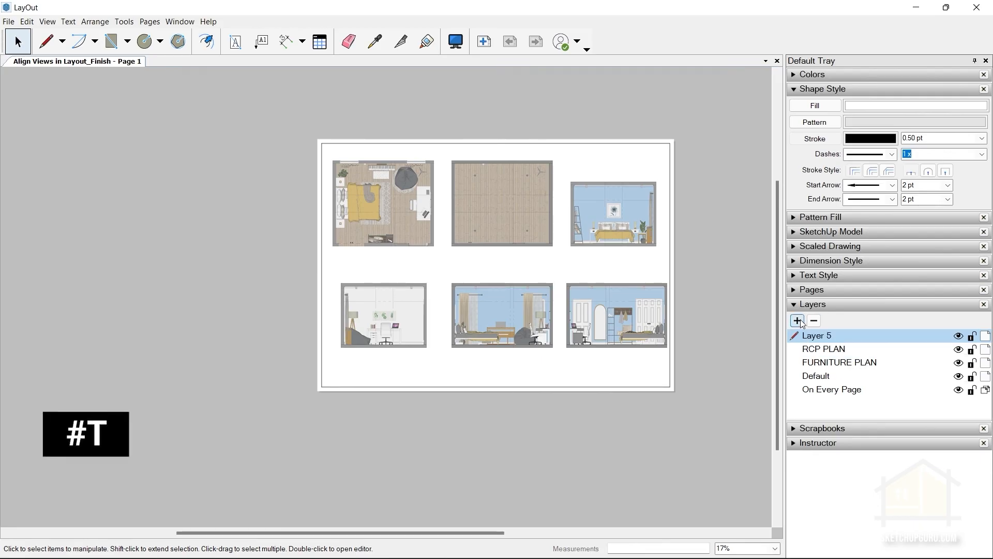
pyautogui.rightClick(831, 337)
pyautogui.click(845, 342)
pyautogui.write('AA')
pyautogui.press('Return')
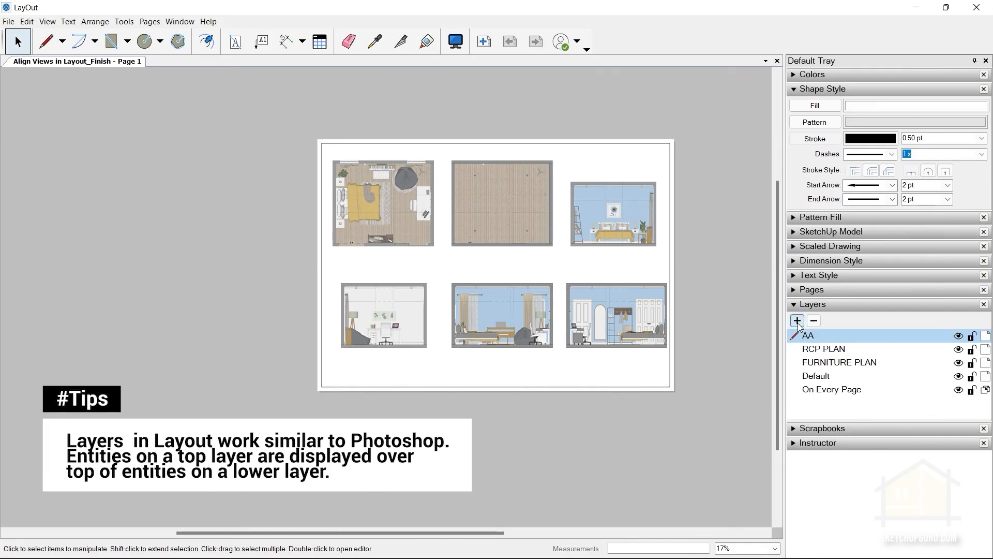
# Add a layer named BB above the AA layer.
pyautogui.click(797, 320)
pyautogui.rightClick(821, 335)
pyautogui.click(842, 341)
pyautogui.write('BB')
pyautogui.press('Return')
# Add a layer named CC above the BB layer.
pyautogui.click(797, 320)
pyautogui.doubleClick(817, 335)
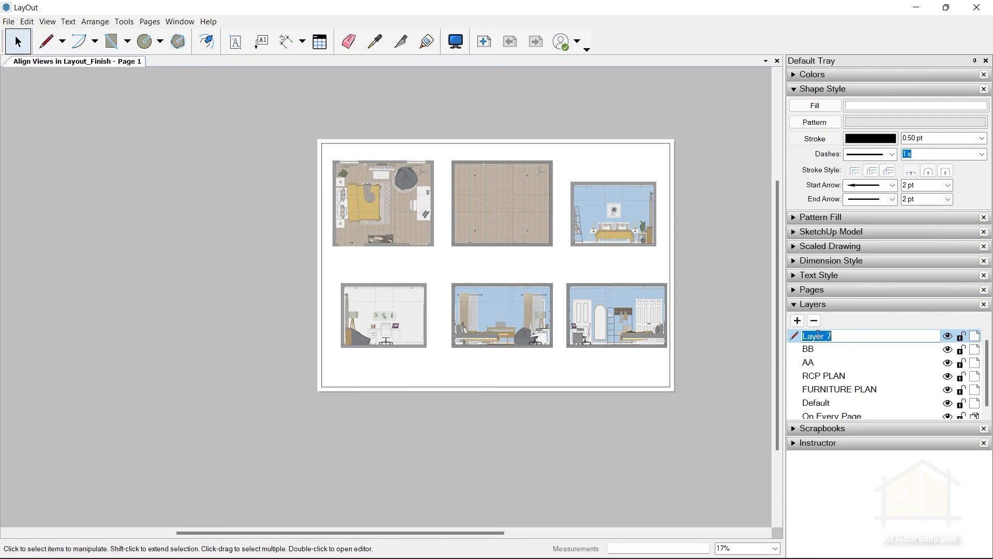
pyautogui.write('CC')
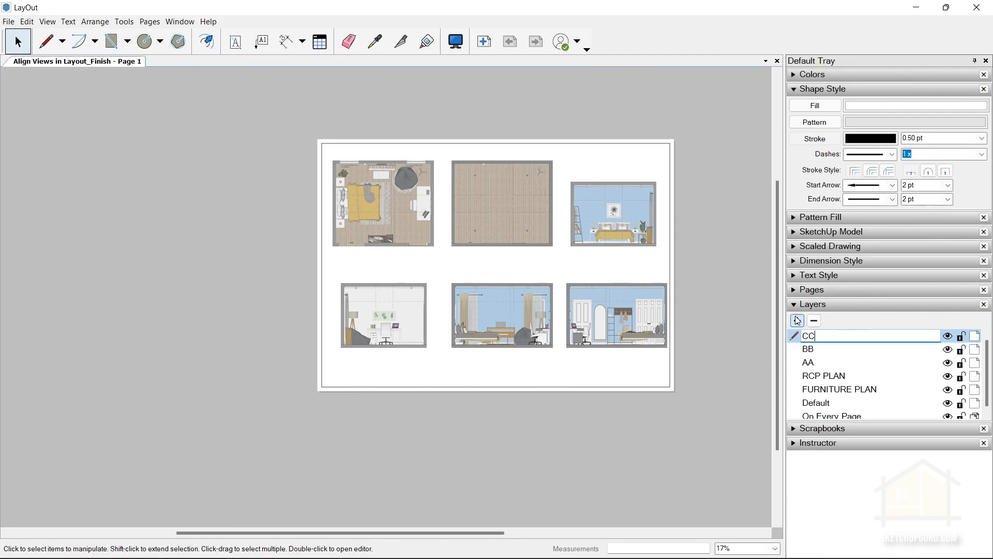
pyautogui.press('Return')
# Add a layer named DD above the CC layer and remove the surplus new layers.
pyautogui.tripleClick(797, 320)
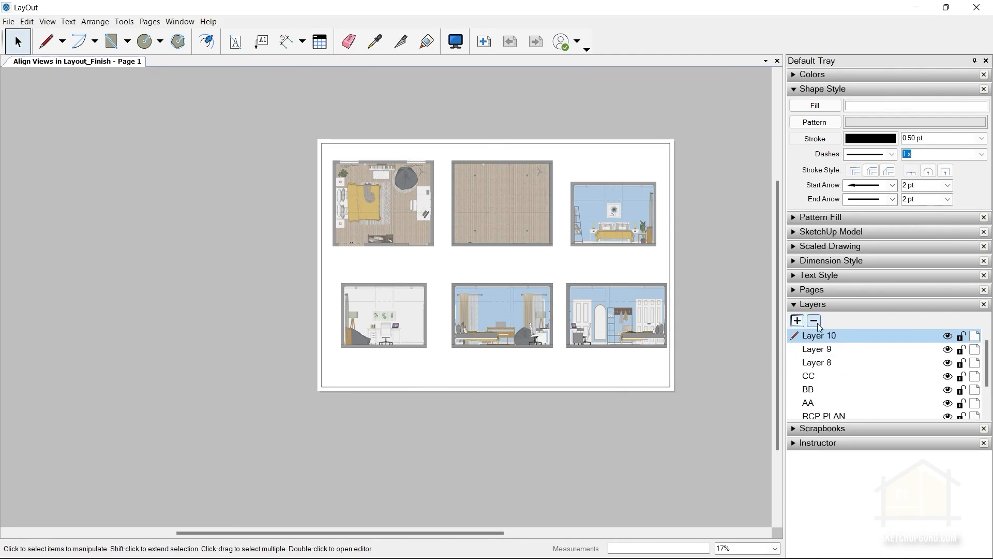
pyautogui.click(814, 321)
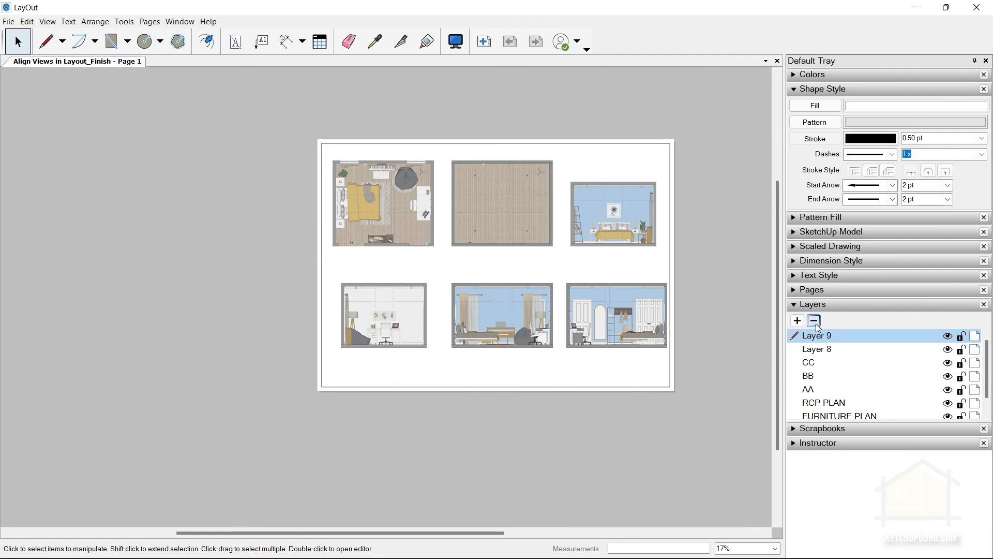
pyautogui.click(816, 323)
pyautogui.doubleClick(826, 337)
pyautogui.write('DDE')
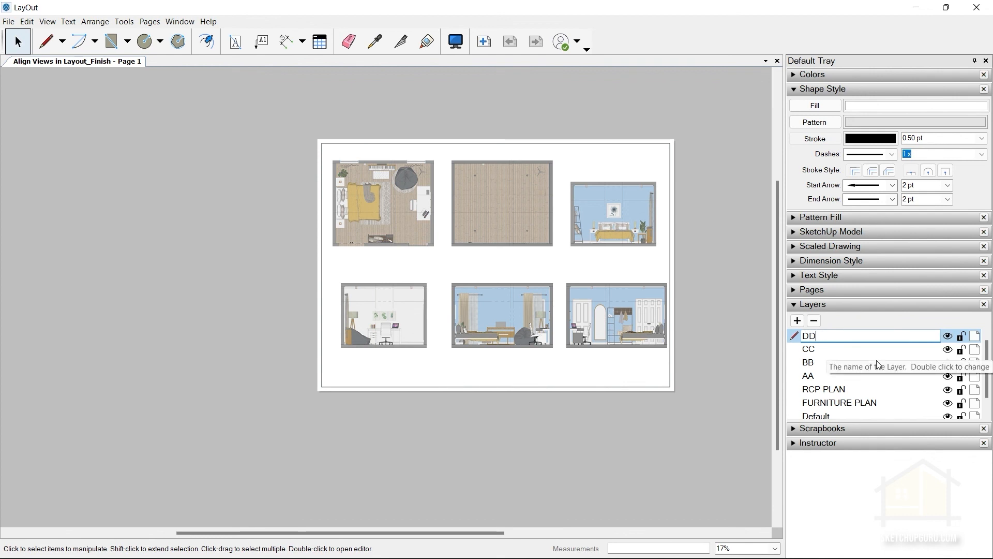
pyautogui.press('BackSpace')
pyautogui.press('Return')
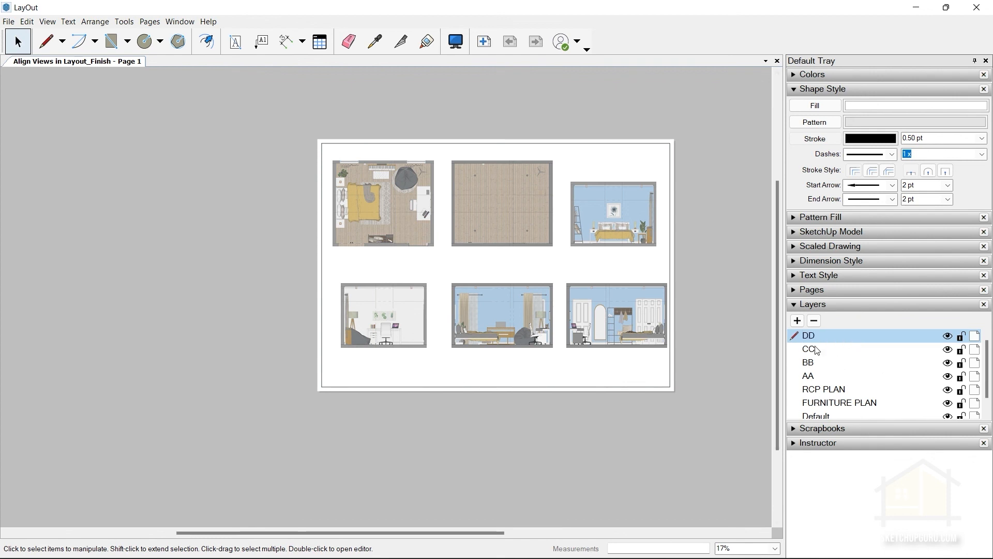
pyautogui.scroll(-1, 853, 343)
pyautogui.scroll(1, 841, 374)
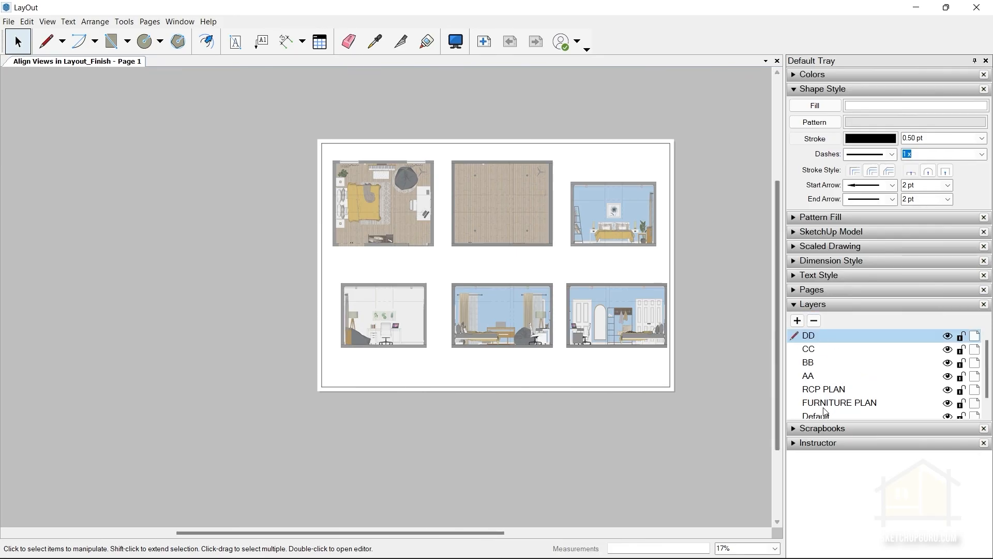
pyautogui.scroll(-1, 852, 353)
pyautogui.scroll(1, 848, 362)
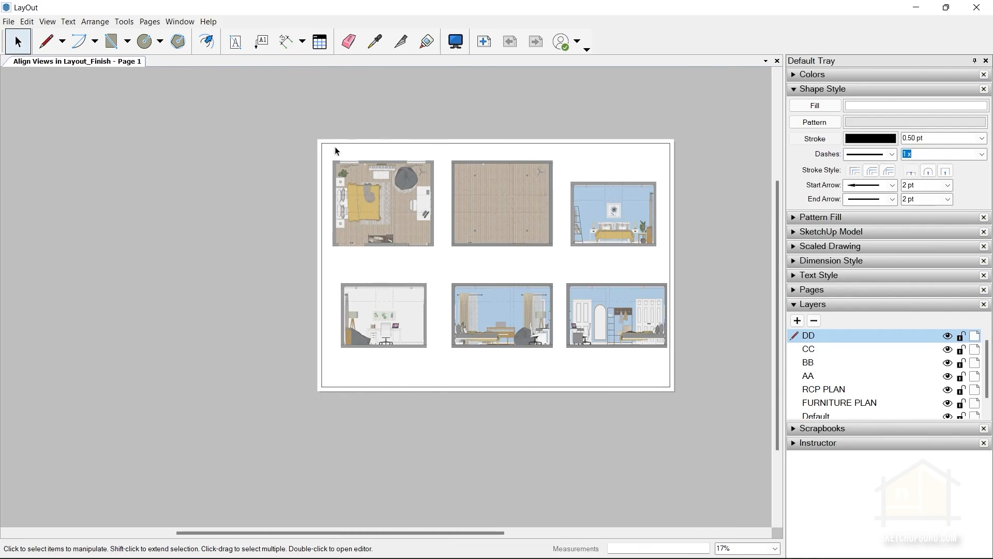
# Move the Furniture Plan viewport from the Default layer to the FURNITURE PLAN layer.
pyautogui.scroll(3, 393, 216)
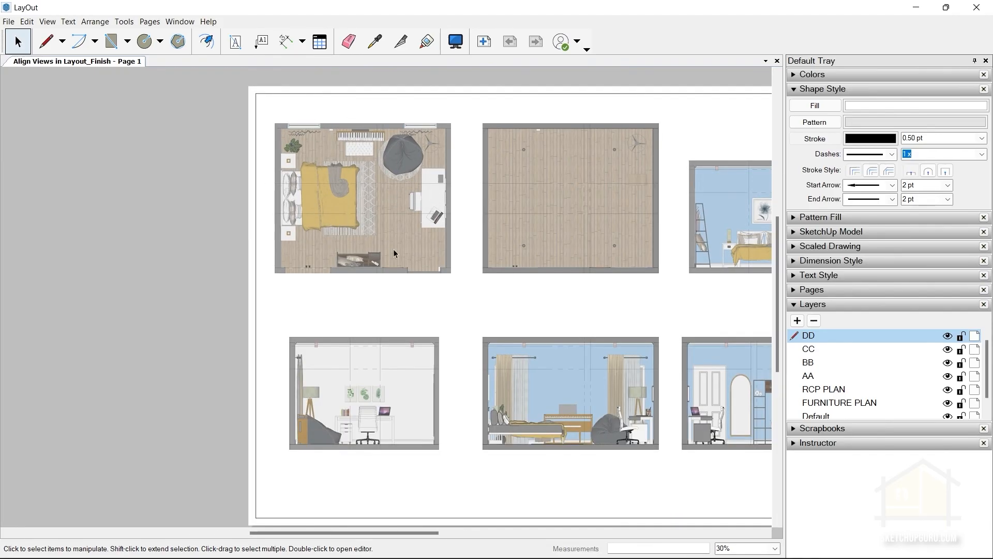
pyautogui.click(414, 225)
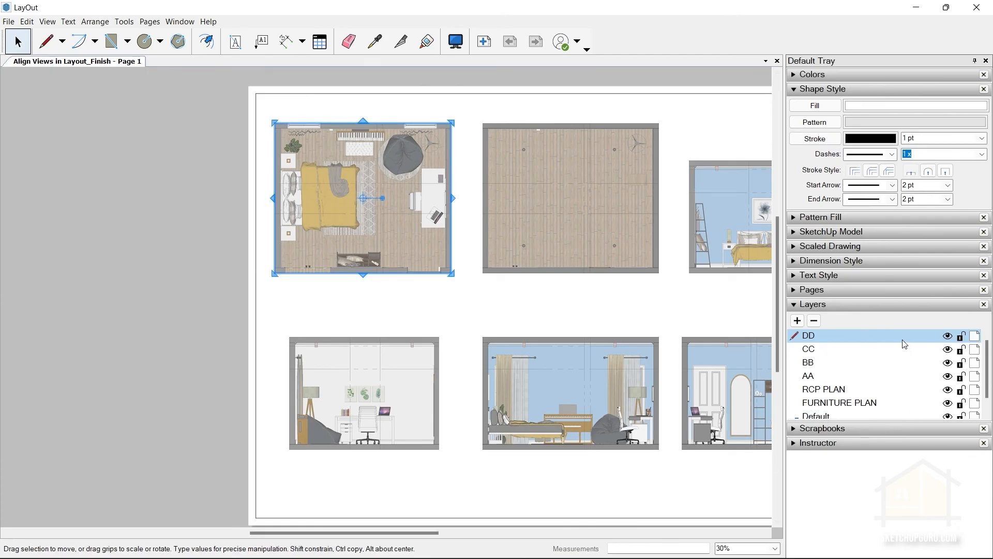
pyautogui.scroll(-1, 848, 360)
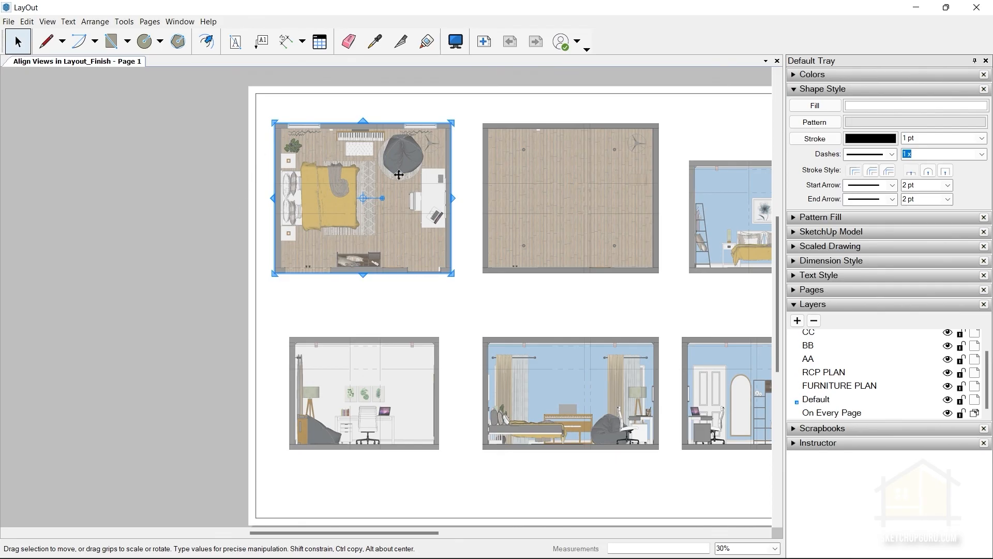
pyautogui.scroll(-2, 233, 228)
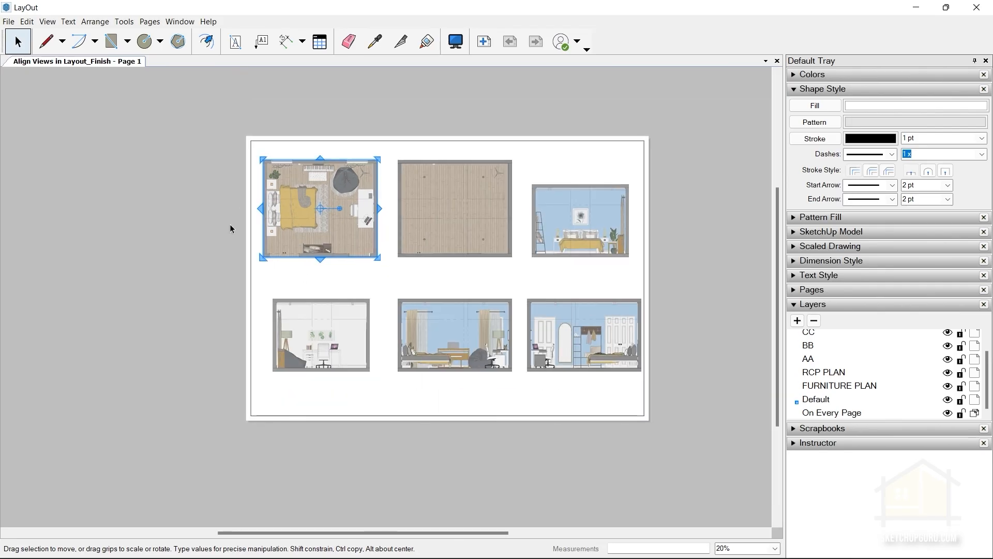
pyautogui.scroll(6, 311, 181)
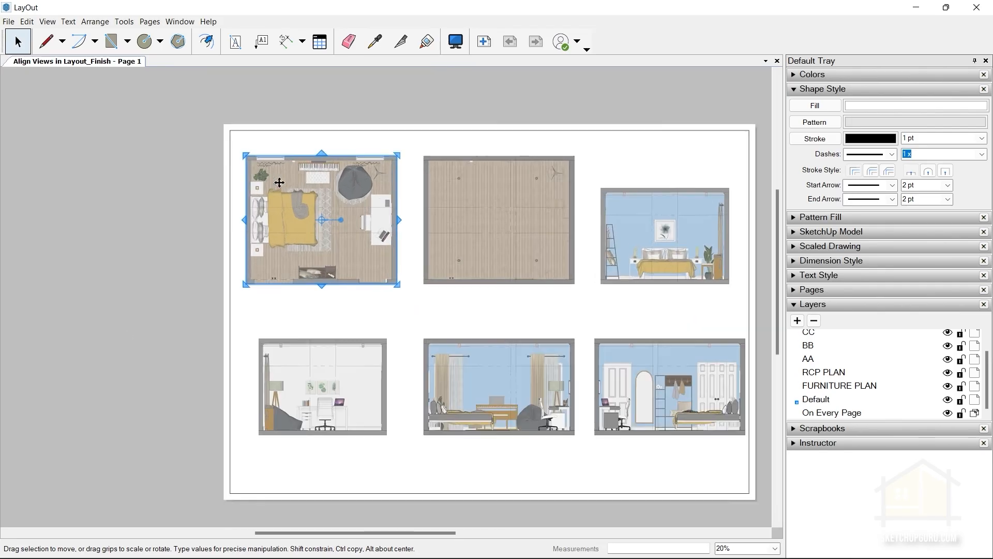
pyautogui.scroll(-3, 32, 259)
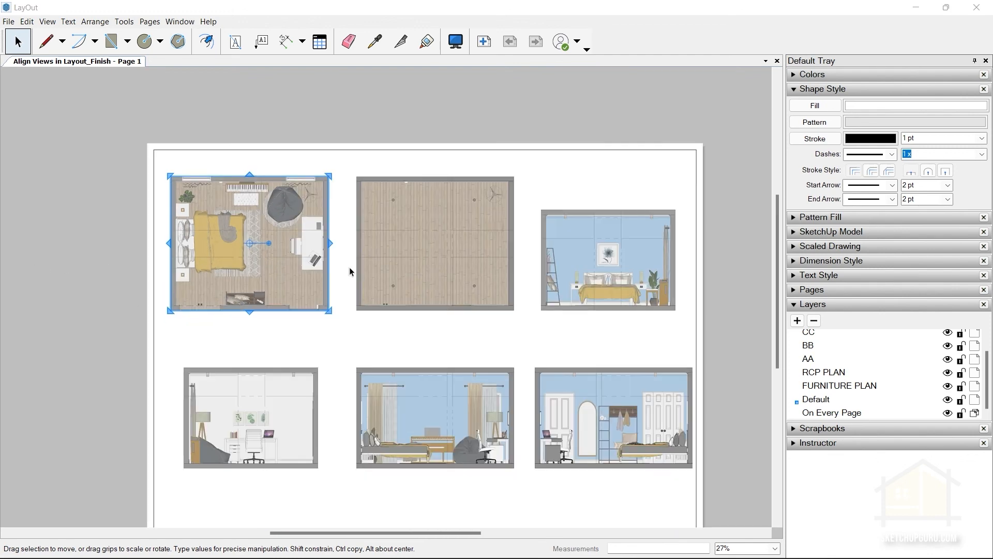
pyautogui.rightClick(223, 229)
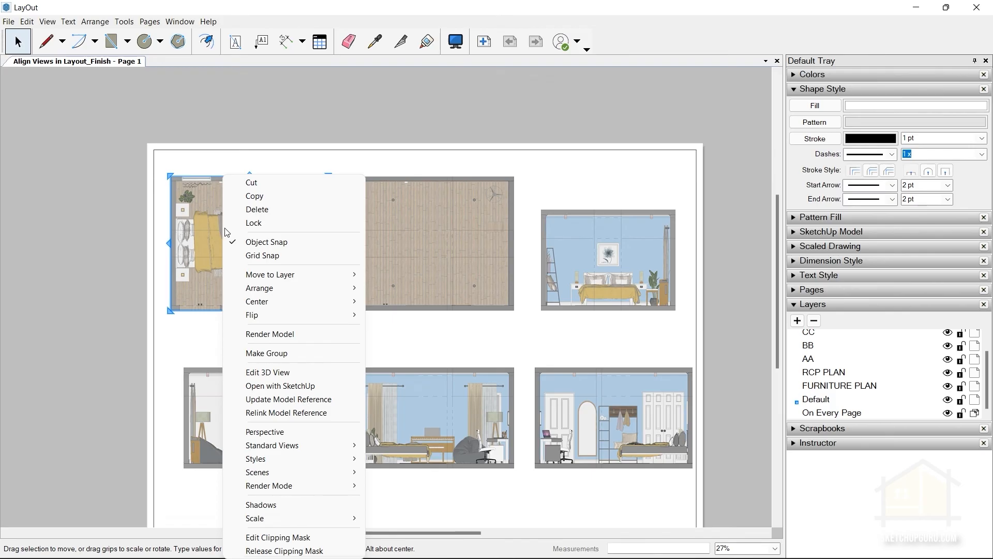
pyautogui.moveTo(273, 319)
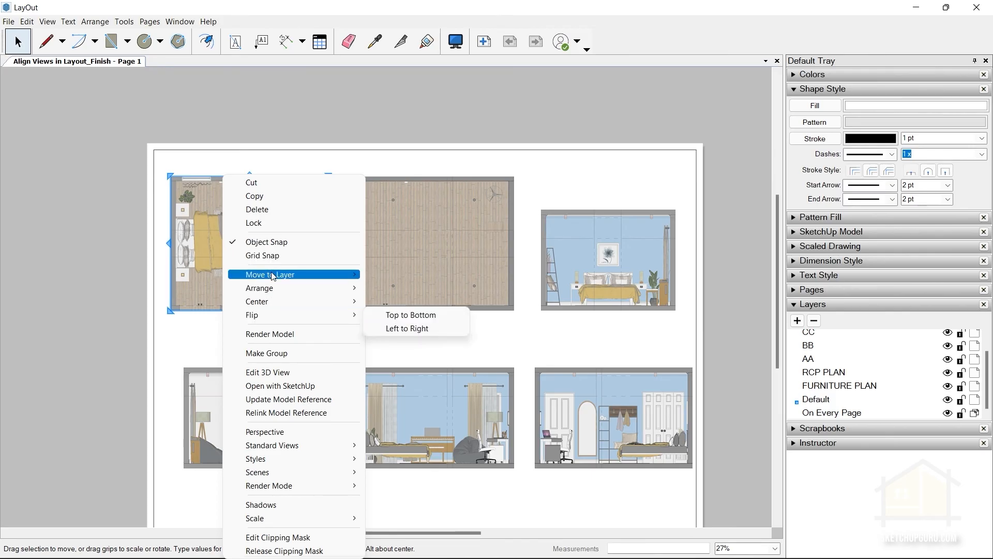
pyautogui.moveTo(273, 275)
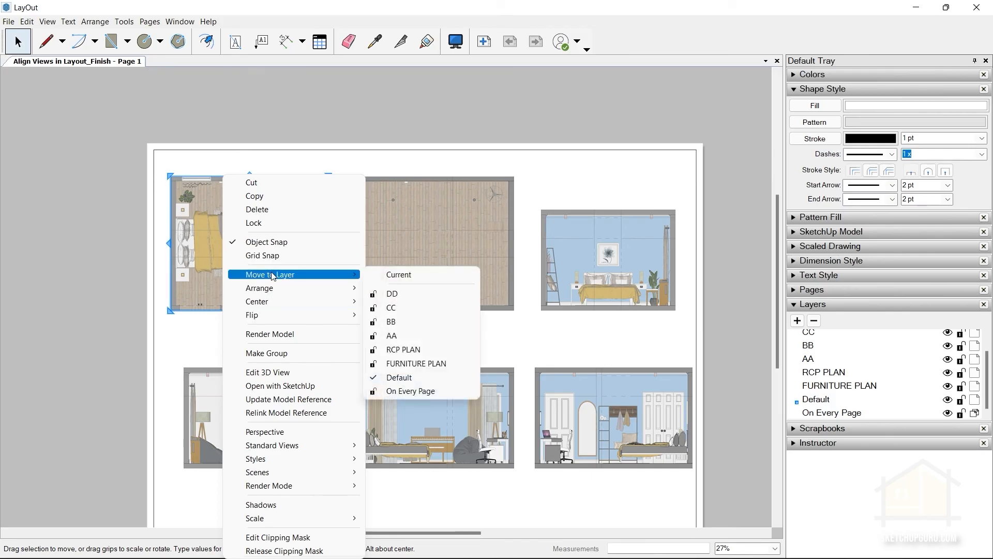
pyautogui.click(417, 364)
# Move the RCP Plan viewport to the RCP PLAN layer and the Section AA viewport to the AA layer.
pyautogui.rightClick(409, 210)
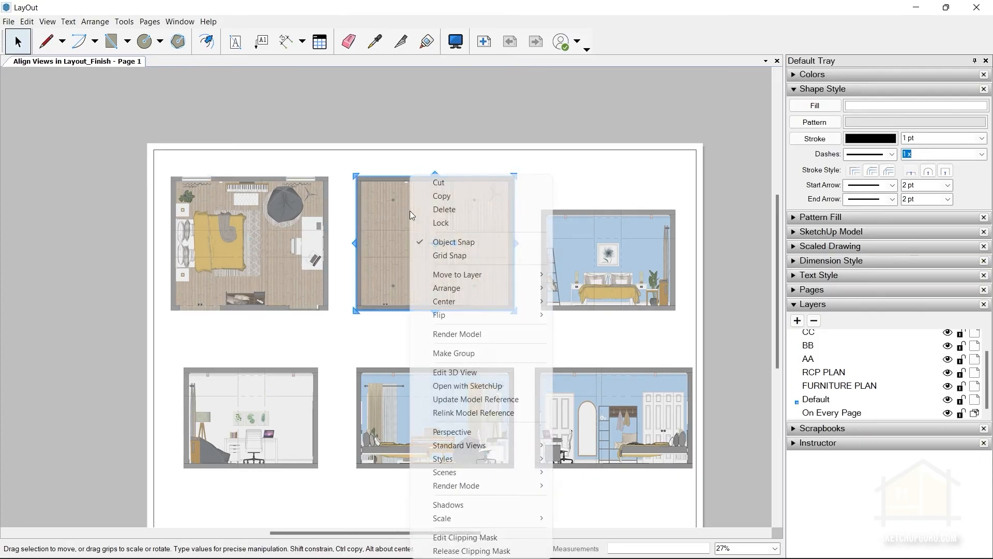
pyautogui.moveTo(487, 274)
pyautogui.click(601, 353)
pyautogui.rightClick(587, 244)
pyautogui.moveTo(660, 277)
pyautogui.click(749, 340)
# Move the Section BB viewport to the BB layer.
pyautogui.rightClick(247, 393)
pyautogui.rightClick(247, 393)
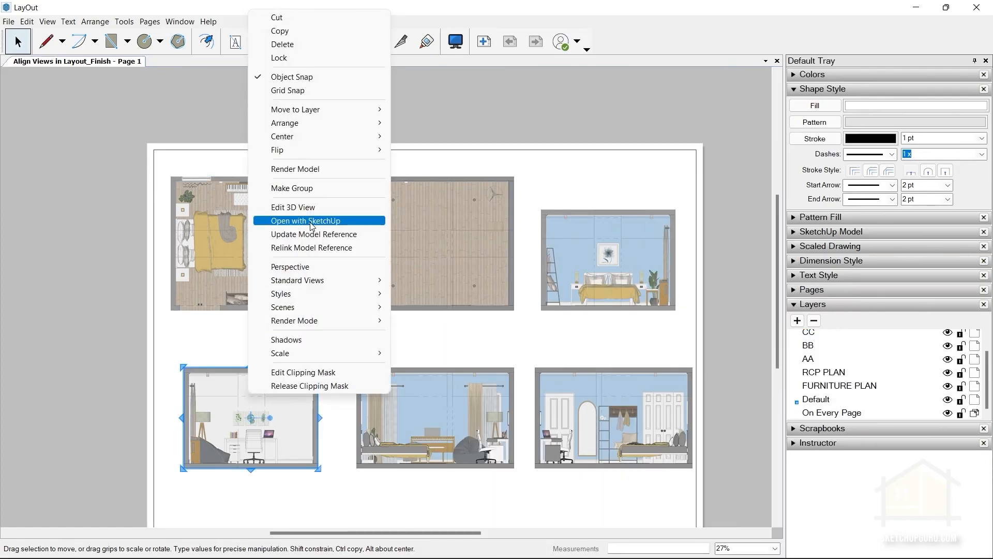
pyautogui.moveTo(321, 103)
pyautogui.click(439, 157)
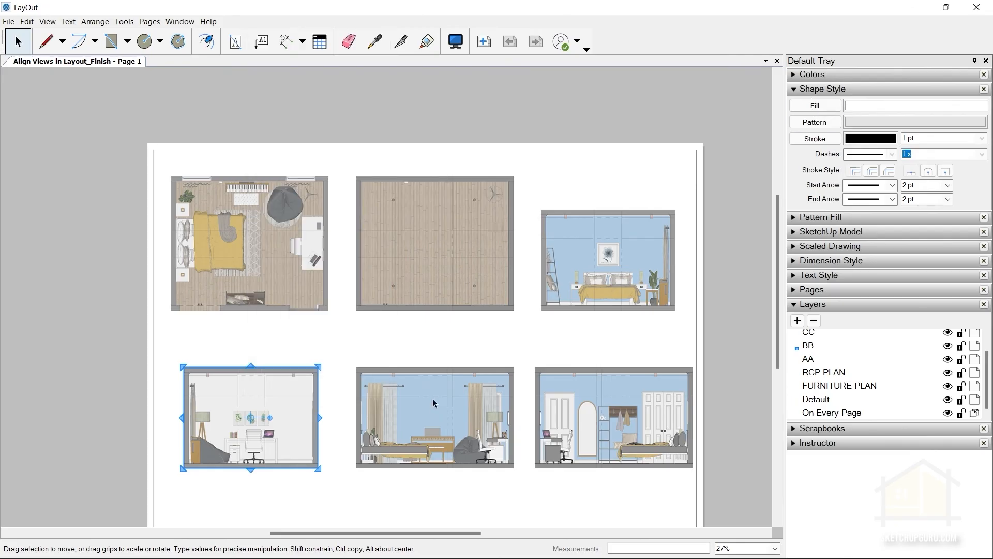
# Move the Section CC viewport to the CC layer and the Section DD viewport to the DD layer, leaving nothing selected.
pyautogui.rightClick(434, 402)
pyautogui.moveTo(482, 107)
pyautogui.click(603, 135)
pyautogui.rightClick(588, 409)
pyautogui.moveTo(635, 107)
pyautogui.click(756, 120)
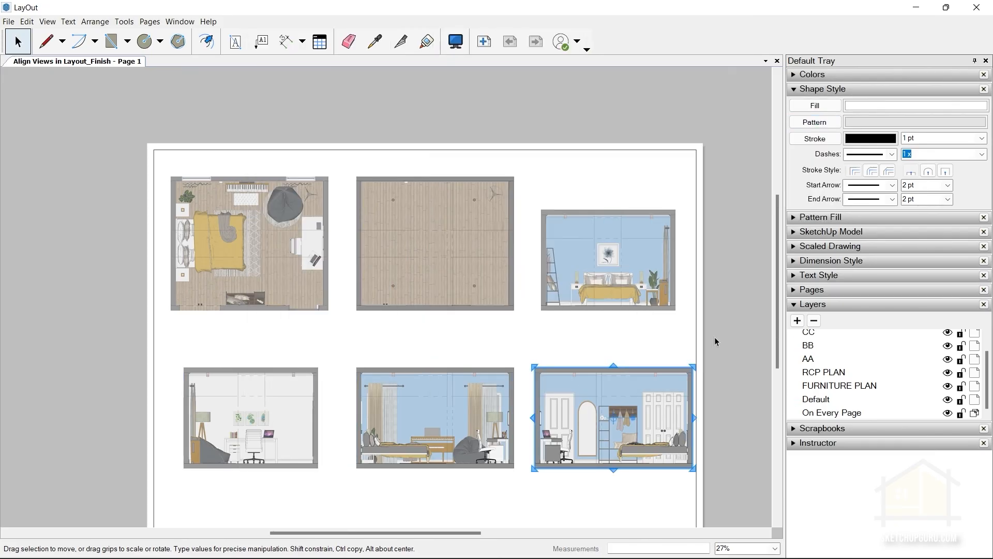
pyautogui.click(690, 348)
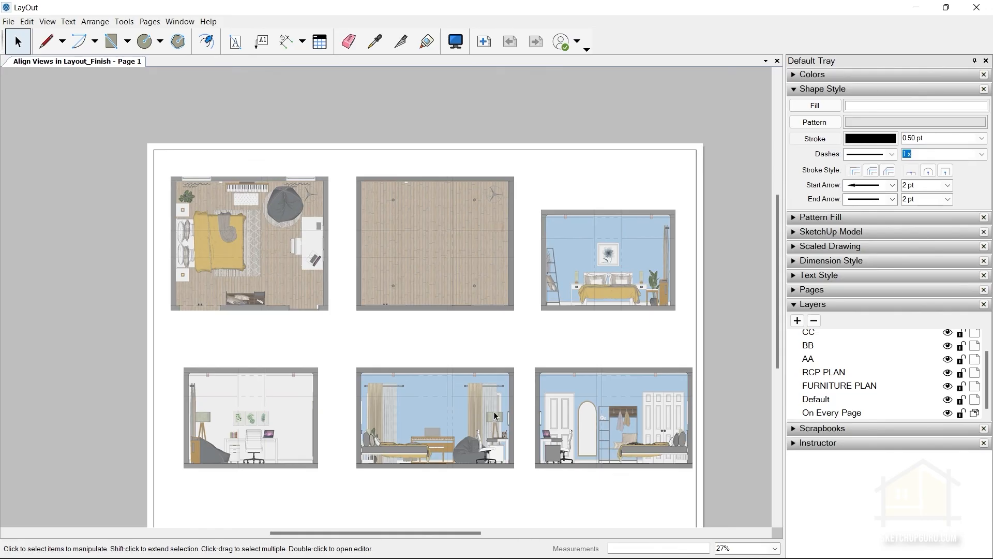
# Hide and show the RCP PLAN, AA and BB layers one by one to check which viewport each contains.
pyautogui.click(948, 374)
pyautogui.click(948, 374)
pyautogui.click(948, 360)
pyautogui.click(948, 359)
pyautogui.click(948, 346)
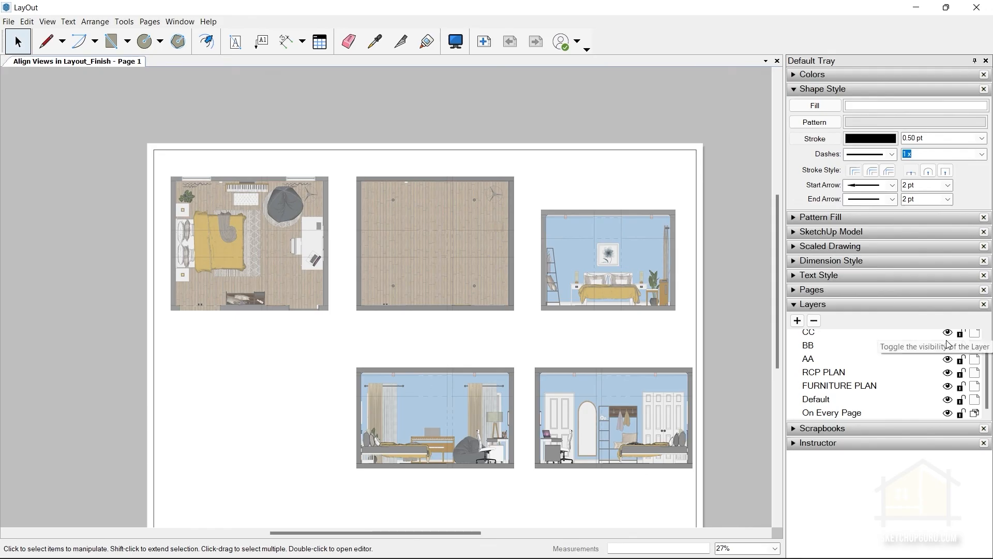
pyautogui.click(948, 345)
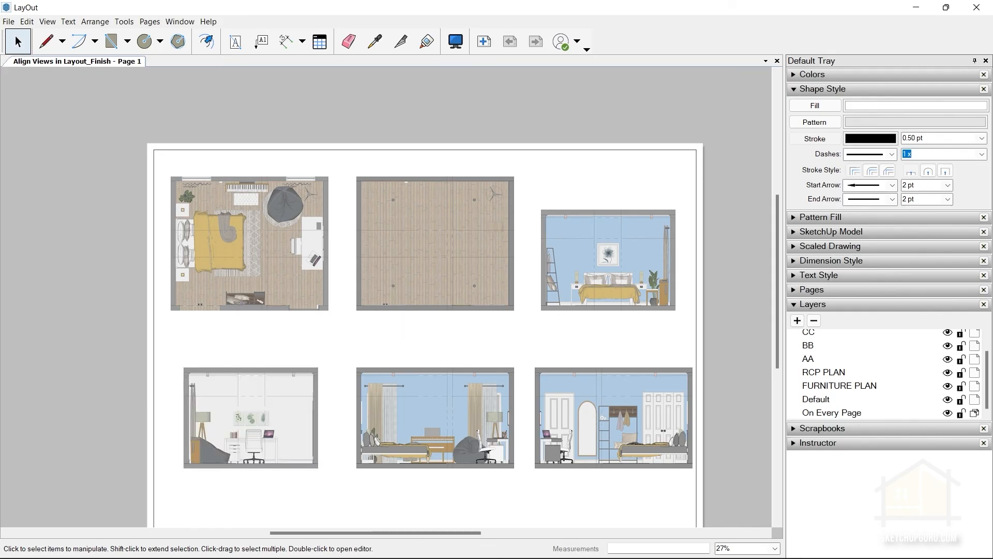
# Make CC the active layer briefly, and switch the active layer to FURNITURE PLAN.
pyautogui.scroll(2, 815, 392)
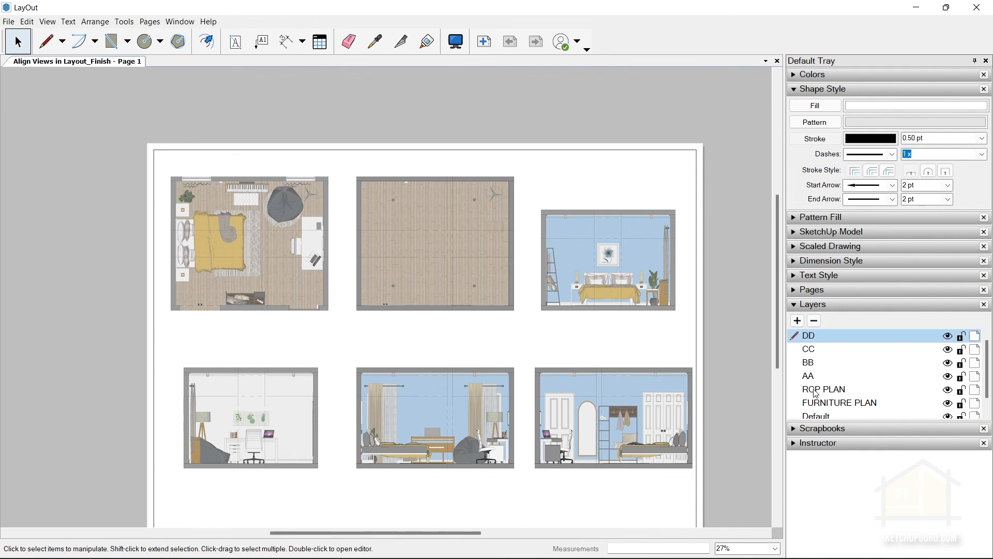
pyautogui.click(796, 349)
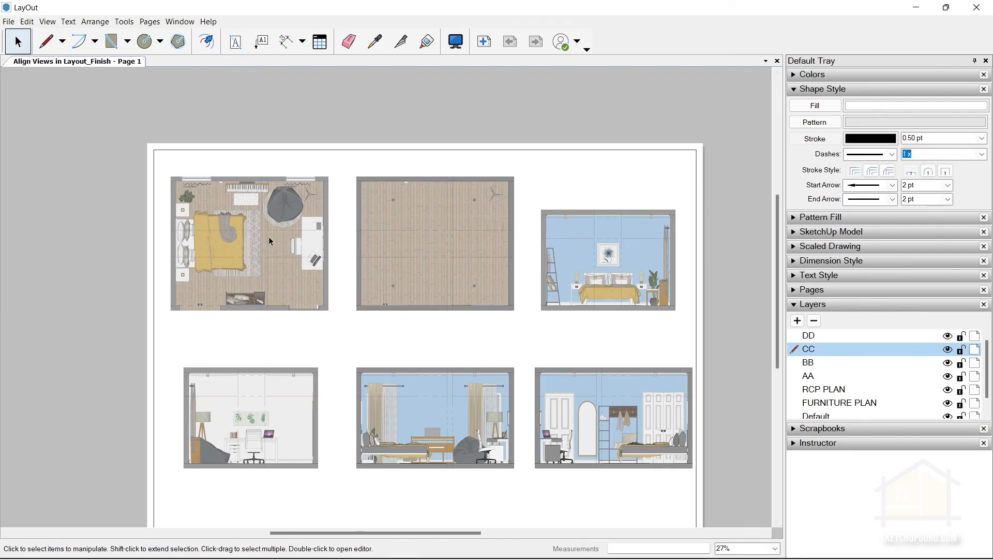
pyautogui.scroll(-1, 843, 388)
pyautogui.click(795, 385)
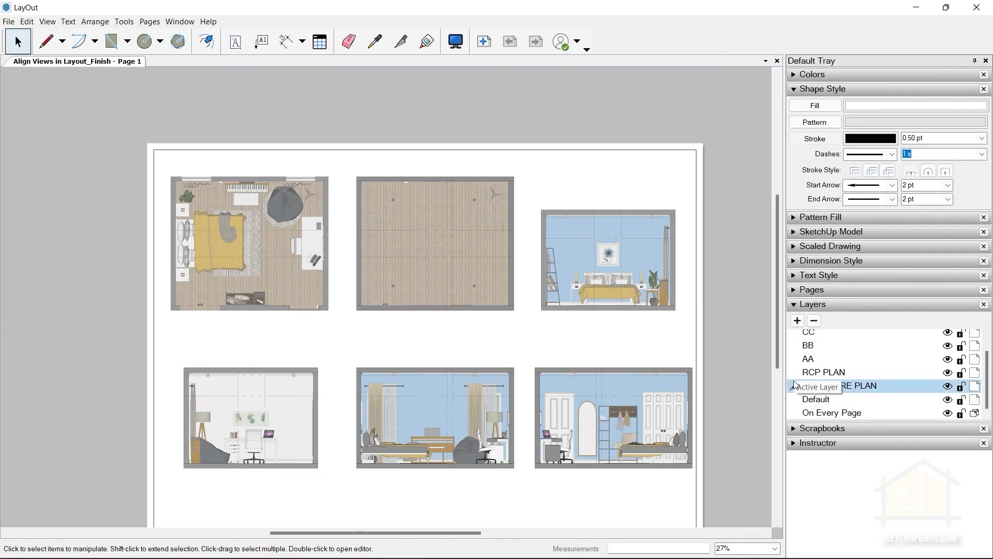